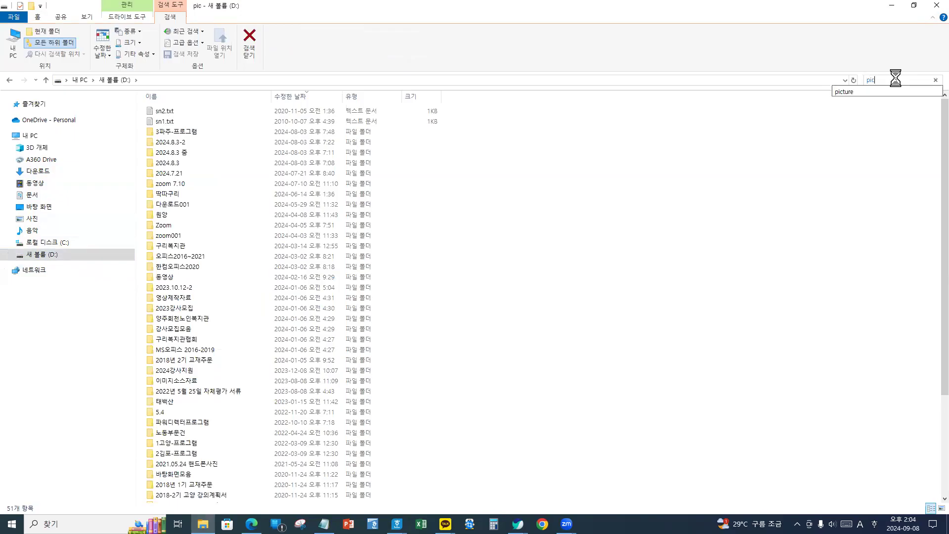
# - Pick the 'picture' search suggestion for drive D in File Explorer
pyautogui.click(860, 94)
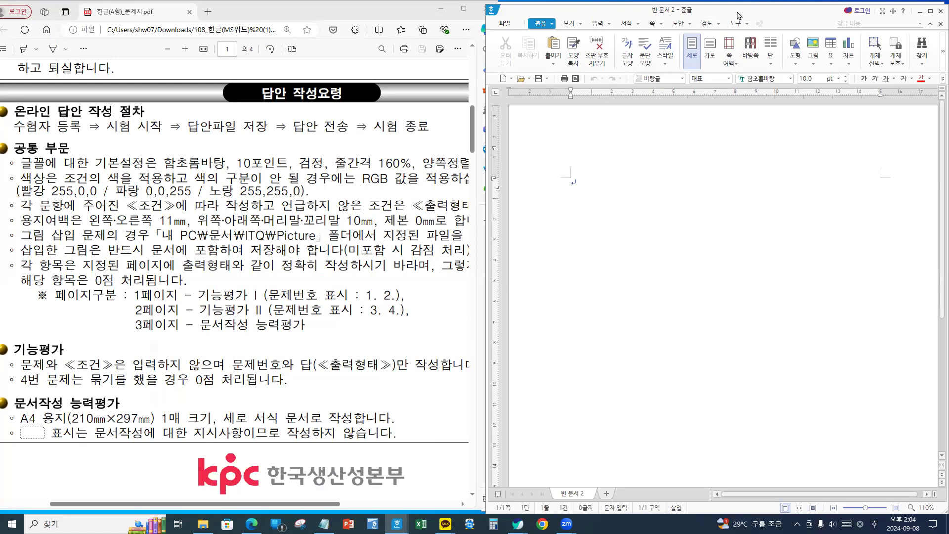
# - Open the 편집 용지 page setup (F7) and place it beside the exam PDF
pyautogui.moveTo(738, 14); pyautogui.dragTo(736, 11)
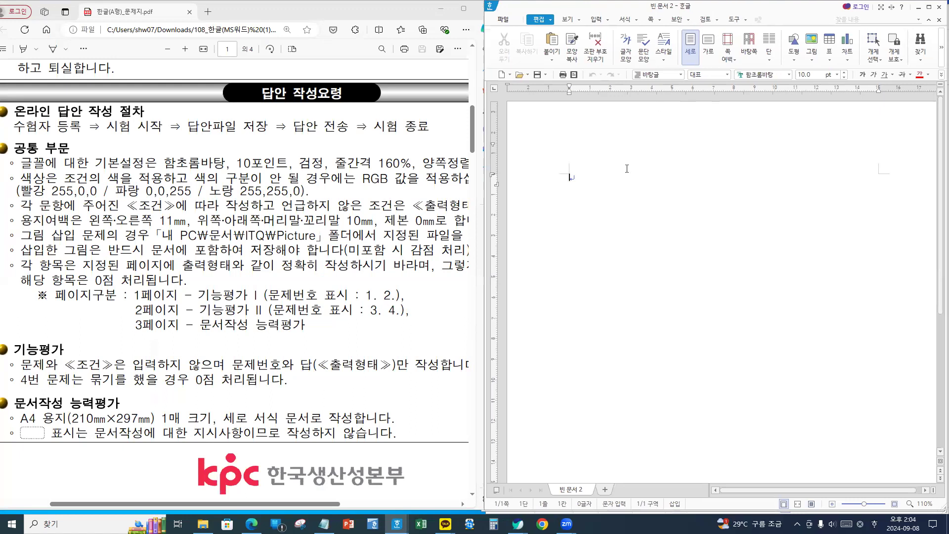
pyautogui.moveTo(743, 169)
pyautogui.mouseDown()
pyautogui.moveTo(655, 173)
pyautogui.moveTo(721, 366)
pyautogui.moveTo(739, 198)
pyautogui.moveTo(724, 179)
pyautogui.mouseUp()
pyautogui.press('F7')
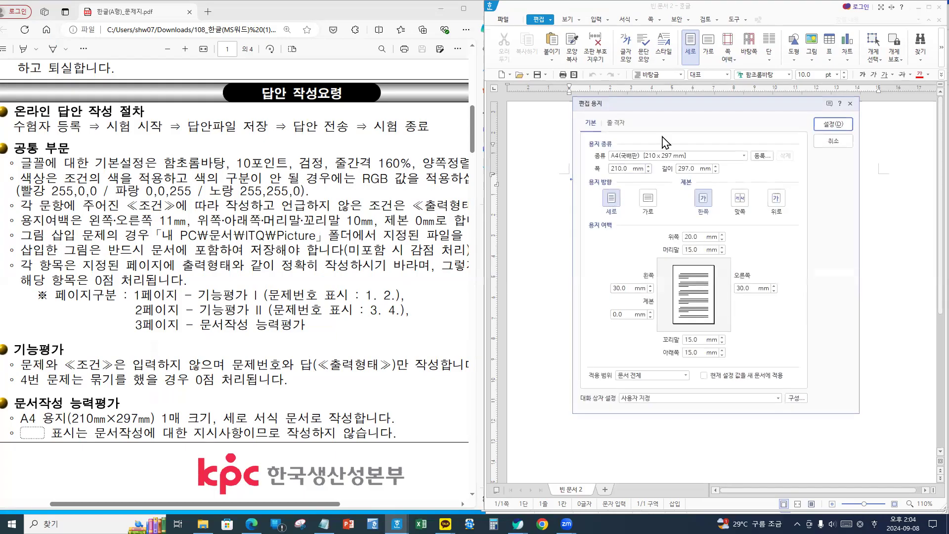
pyautogui.moveTo(657, 155); pyautogui.dragTo(510, 155)
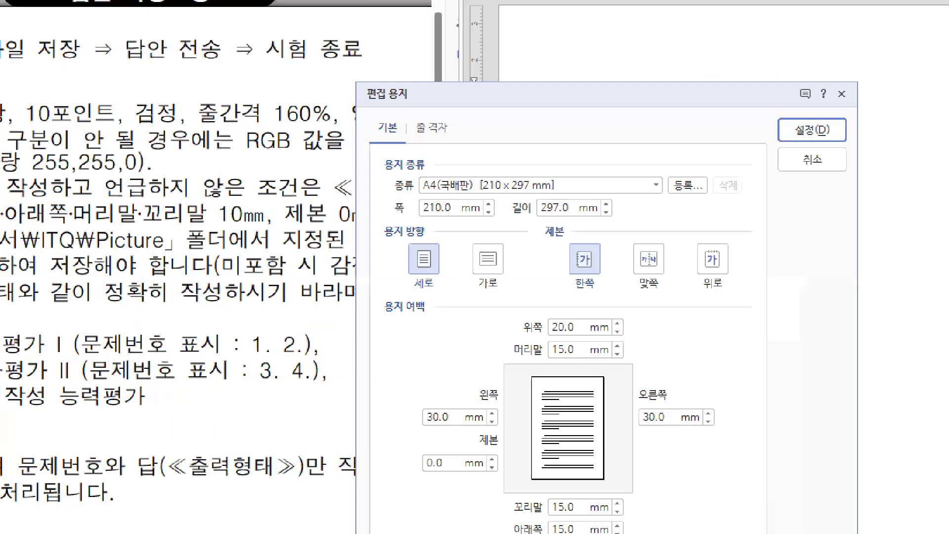
pyautogui.click(391, 166)
pyautogui.moveTo(373, 147)
pyautogui.mouseDown()
pyautogui.moveTo(427, 184)
pyautogui.moveTo(626, 227)
pyautogui.mouseUp()
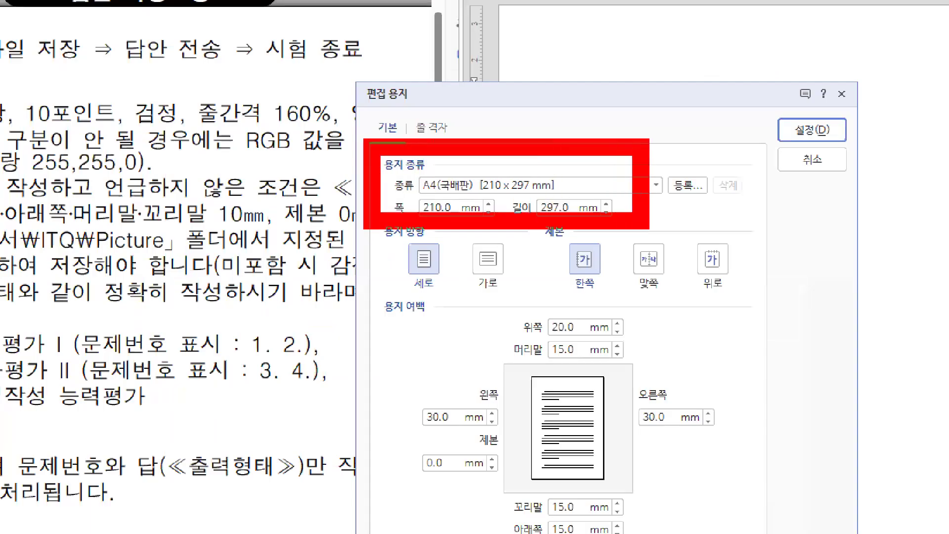
pyautogui.moveTo(383, 215); pyautogui.dragTo(455, 307)
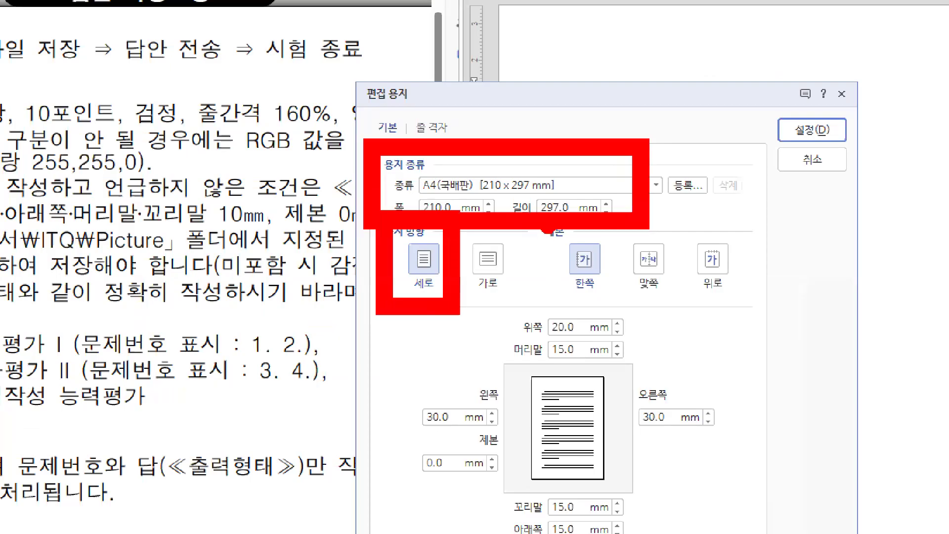
pyautogui.moveTo(539, 231); pyautogui.dragTo(631, 306)
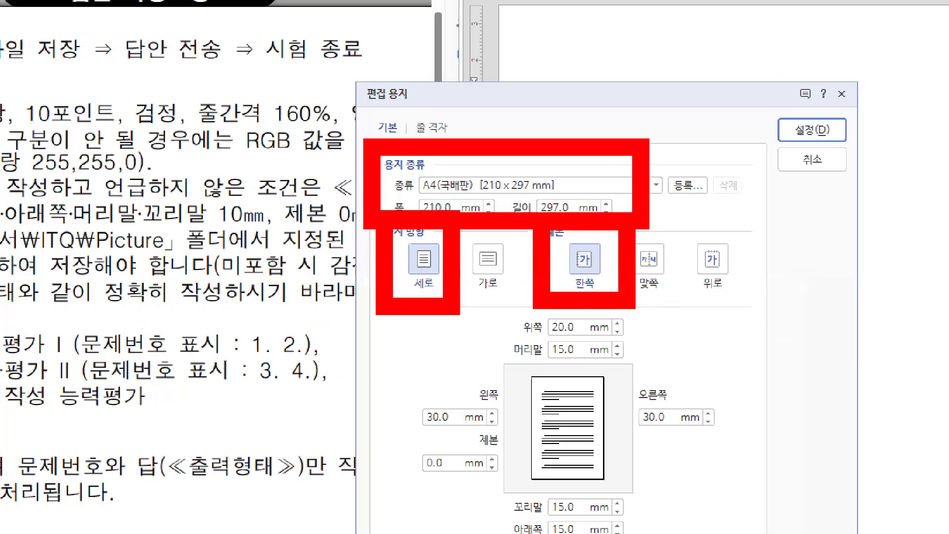
# - Apply A4 margins: 10 mm top, header, footer, bottom; 11 mm left, right; 0 binding
pyautogui.press('Escape')
pyautogui.moveTo(551, 285); pyautogui.dragTo(526, 284)
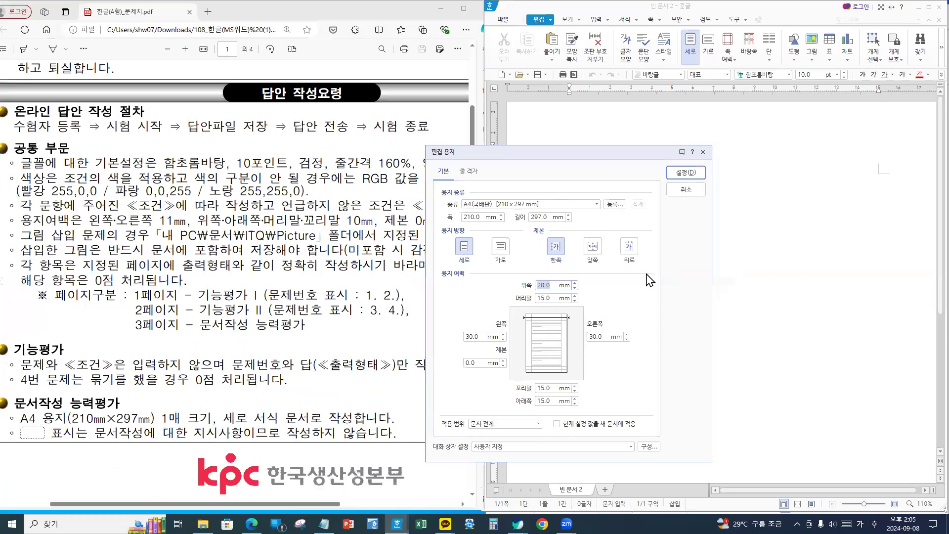
pyautogui.write('10')
pyautogui.press('Tab')
pyautogui.write('10')
pyautogui.press('Tab')
pyautogui.write('11')
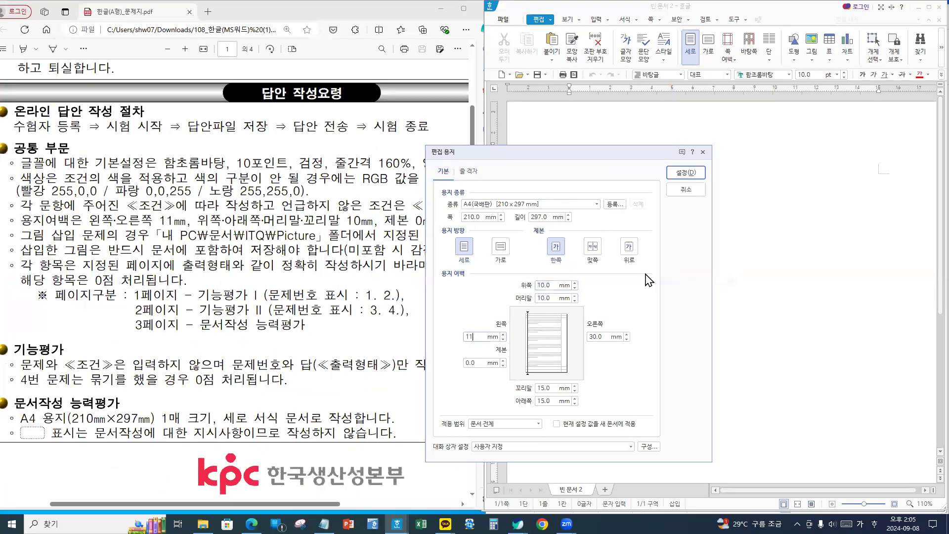
pyautogui.press('Tab')
pyautogui.write('0')
pyautogui.press('Tab')
pyautogui.write('11')
pyautogui.press('Tab')
pyautogui.write('10')
pyautogui.press('Tab')
pyautogui.write('10')
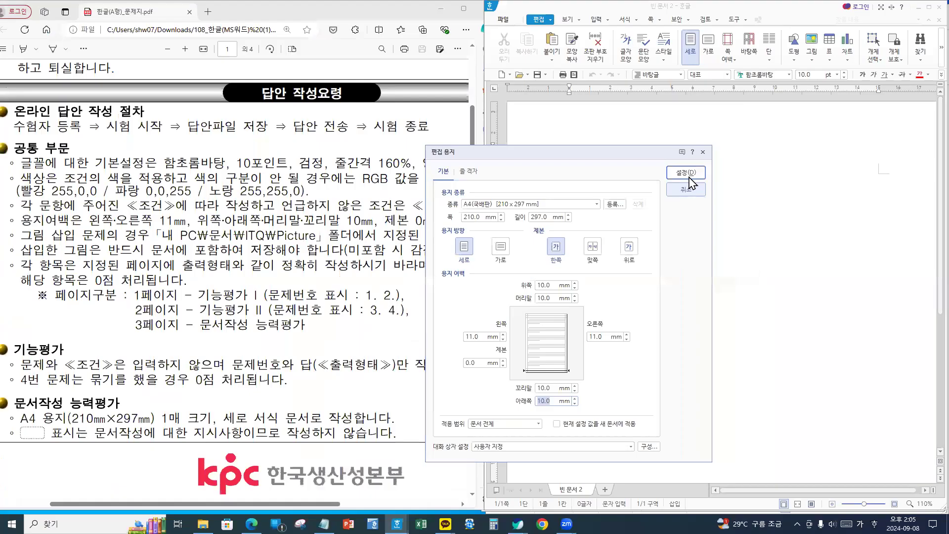
pyautogui.click(689, 176)
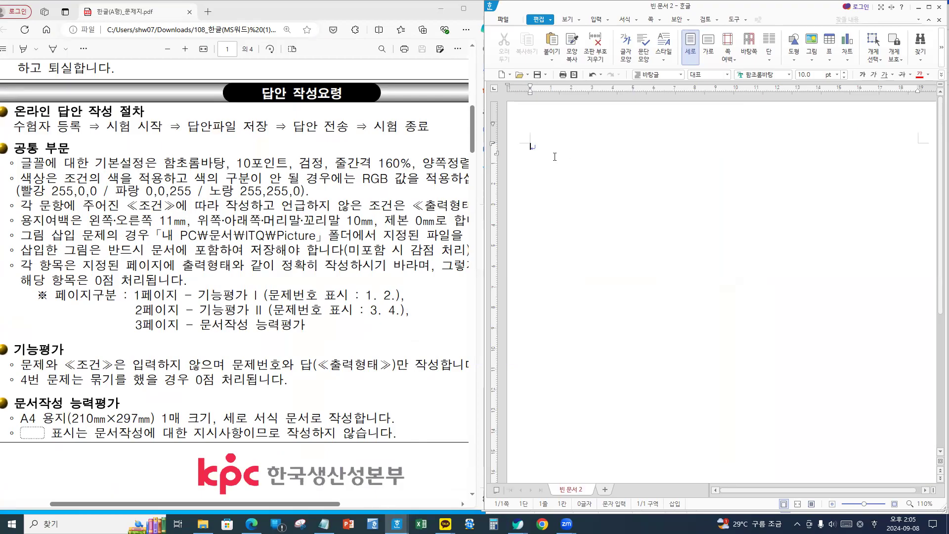
# - Type '1.' at the top of the page followed by several empty lines
pyautogui.write('1.')
pyautogui.press('Return')
pyautogui.press('Return')
pyautogui.press('BackSpace')
pyautogui.press('Return')
pyautogui.press('Return')
pyautogui.press('Return')
pyautogui.press('Return')
pyautogui.press('Up')
pyautogui.press('Up')
pyautogui.press('Up')
pyautogui.press('Up')
pyautogui.press('Up')
pyautogui.press('Down')
pyautogui.press('Down')
pyautogui.press('Down')
pyautogui.press('Down')
pyautogui.press('Down')
pyautogui.press('Up')
pyautogui.press('Up')
# - Scroll the exam PDF to question 1 on page 2, then bring up the Notepad passages
pyautogui.scroll(-10, 276, 304)
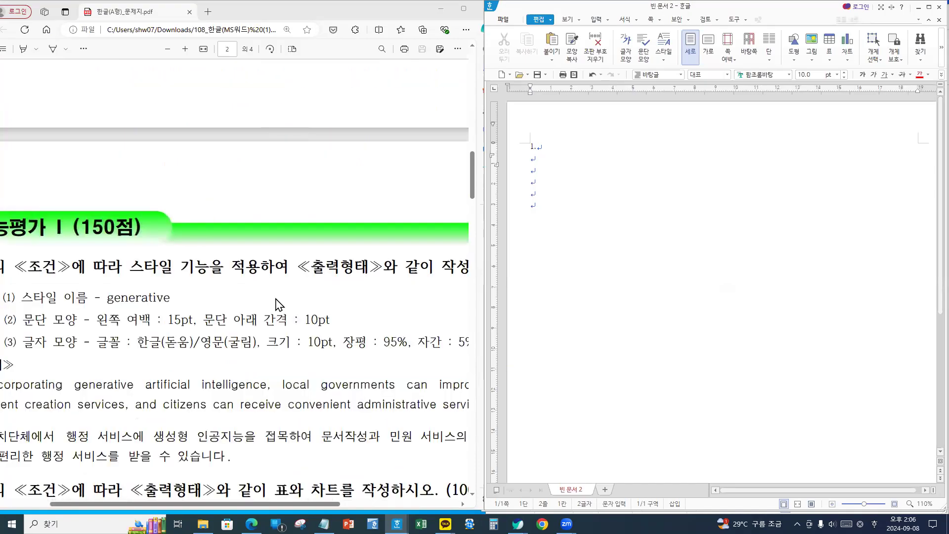
pyautogui.scroll(-2, 287, 371)
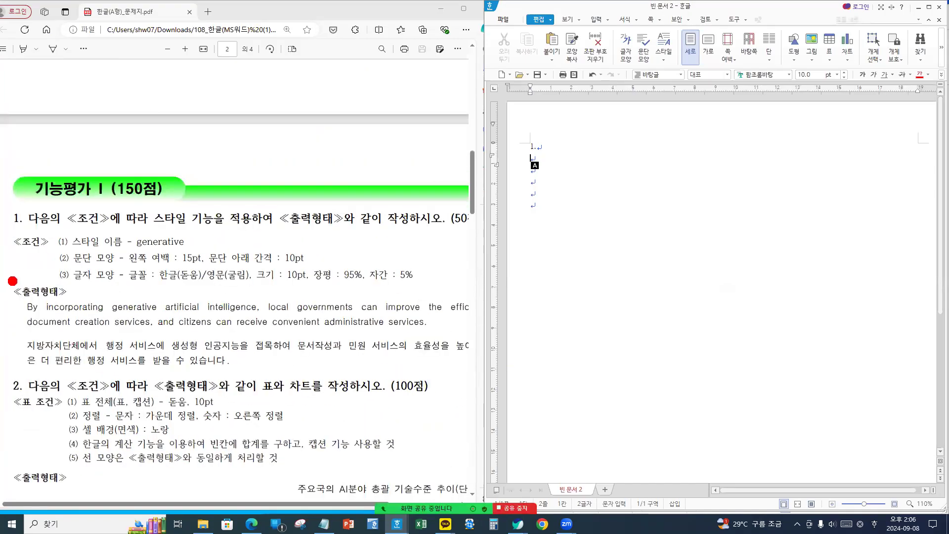
pyautogui.moveTo(6, 277)
pyautogui.mouseDown()
pyautogui.moveTo(322, 388)
pyautogui.moveTo(488, 385)
pyautogui.mouseUp()
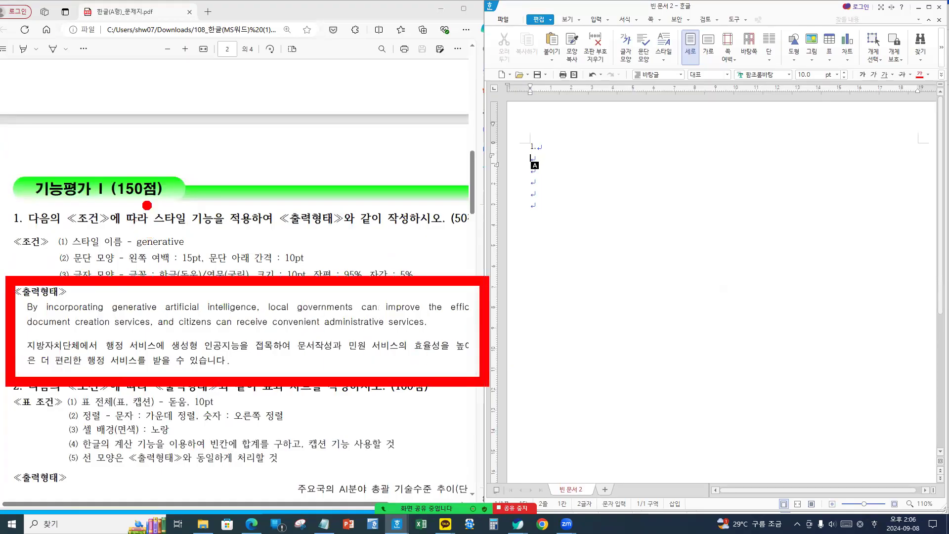
pyautogui.moveTo(142, 200); pyautogui.dragTo(240, 232)
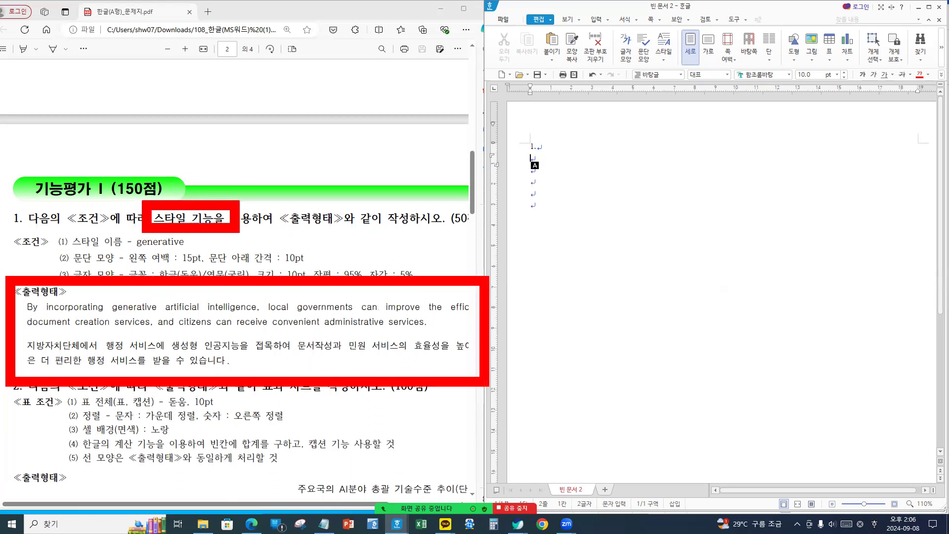
pyautogui.press('Escape')
pyautogui.moveTo(24, 303); pyautogui.dragTo(275, 358)
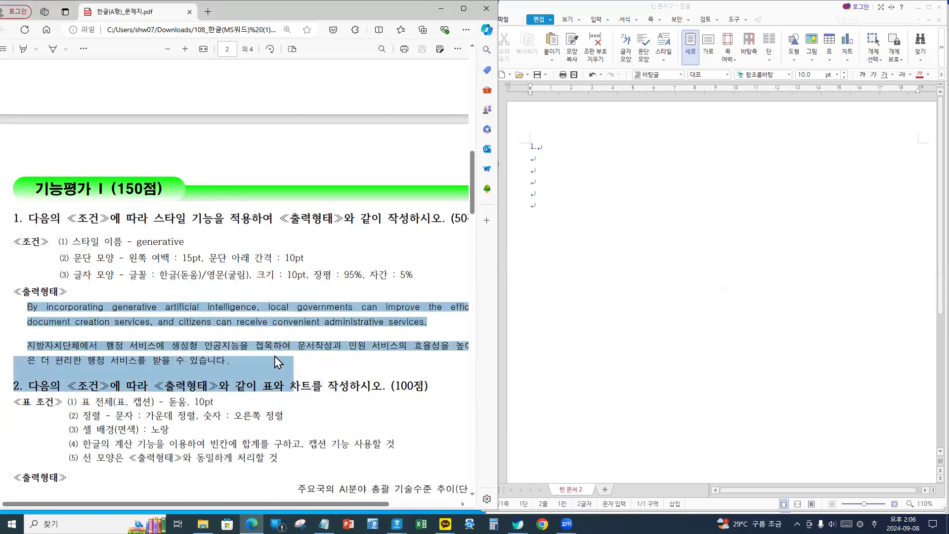
pyautogui.click(303, 361)
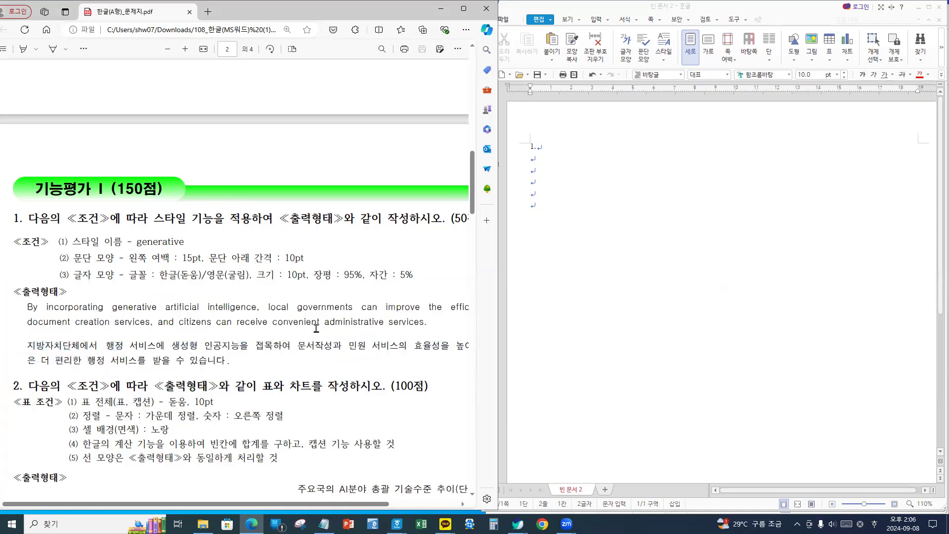
pyautogui.click(543, 163)
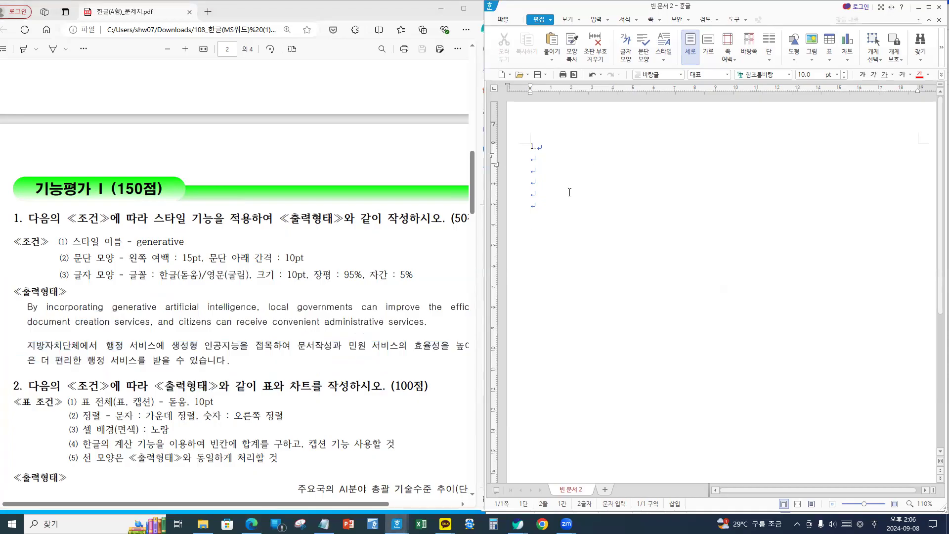
pyautogui.click(323, 524)
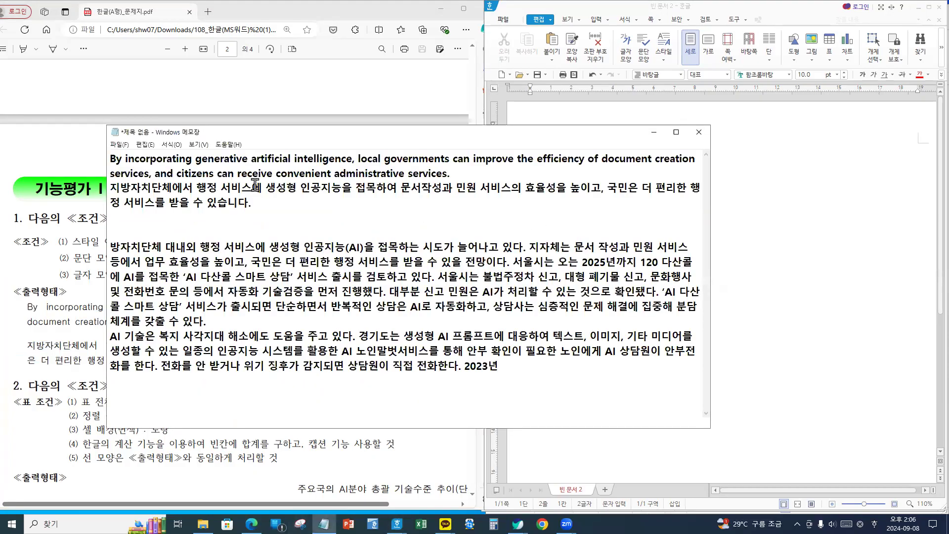
# - Paste the English and Korean Notepad passages under '1.' and maximize the Hangul window
pyautogui.moveTo(253, 202); pyautogui.dragTo(87, 144)
pyautogui.hotkey('ctrl', 'c')
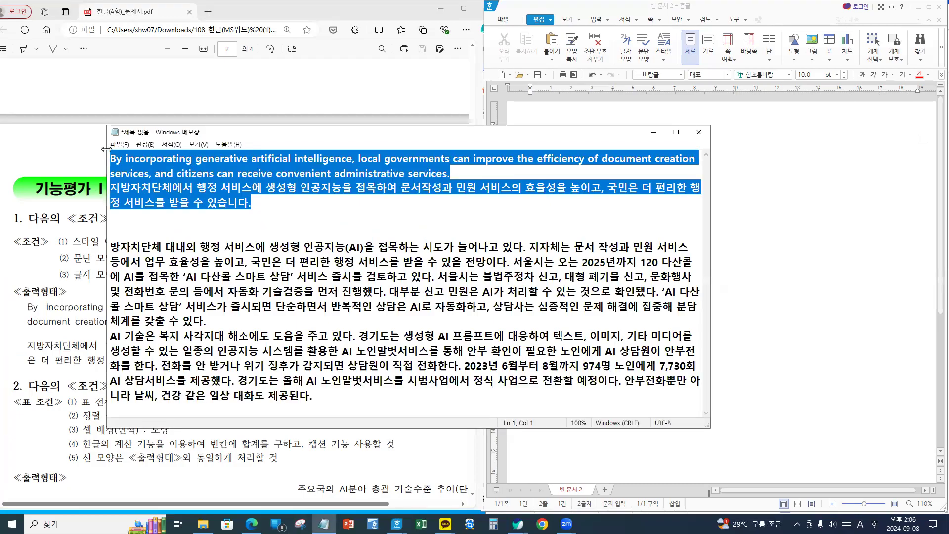
pyautogui.click(720, 220)
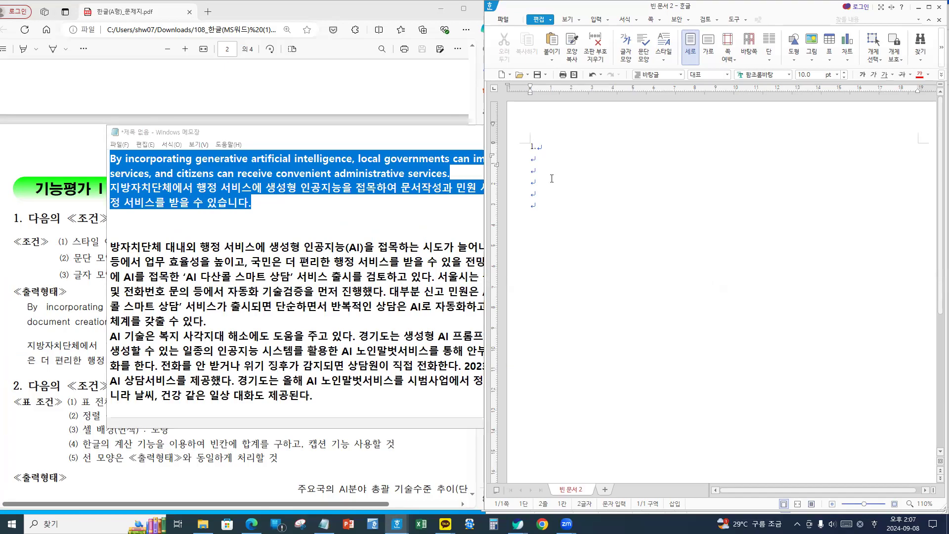
pyautogui.hotkey('ctrl', 'v')
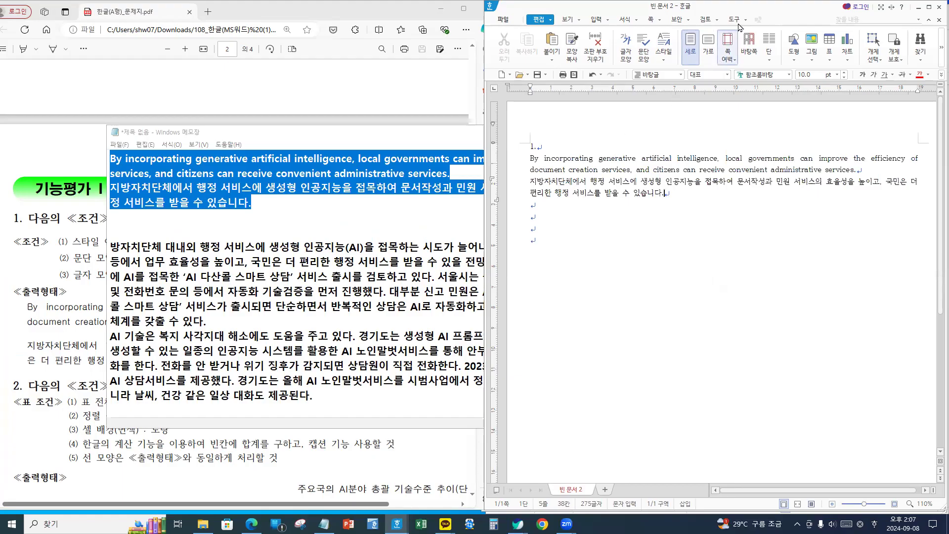
pyautogui.doubleClick(753, 9)
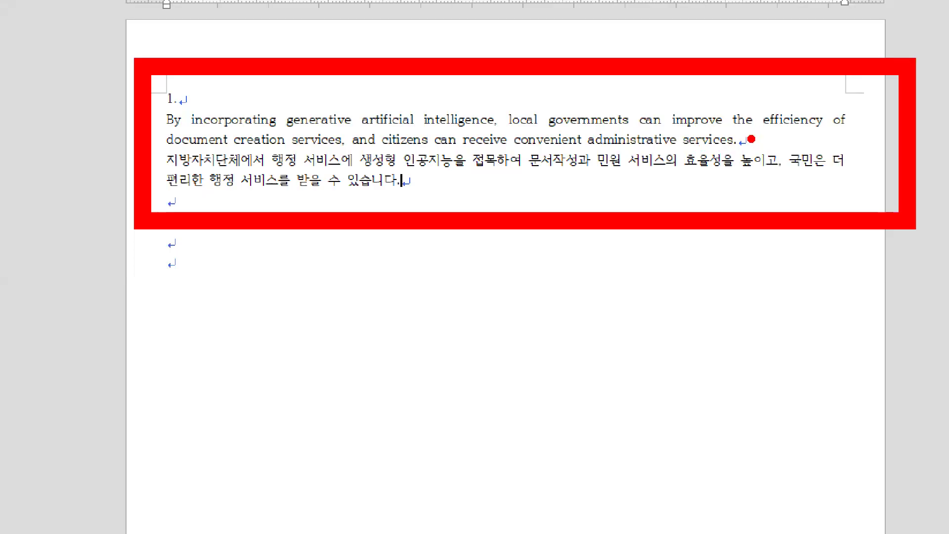
pyautogui.moveTo(758, 129)
pyautogui.mouseDown()
pyautogui.moveTo(736, 142)
pyautogui.moveTo(747, 148)
pyautogui.mouseUp()
pyautogui.moveTo(168, 164)
pyautogui.mouseDown()
pyautogui.moveTo(159, 165)
pyautogui.moveTo(204, 167)
pyautogui.mouseUp()
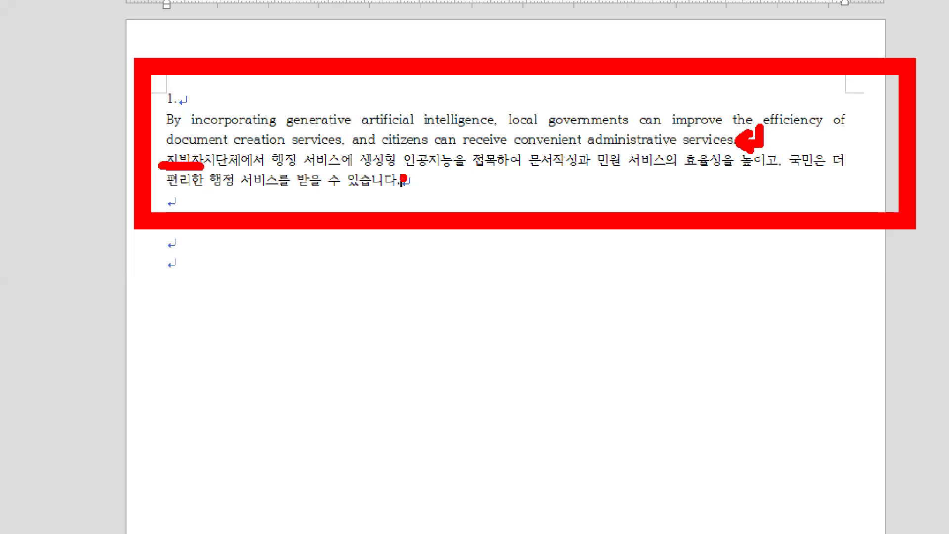
pyautogui.moveTo(418, 172); pyautogui.dragTo(401, 186)
pyautogui.moveTo(171, 231)
pyautogui.mouseDown()
pyautogui.moveTo(172, 271)
pyautogui.moveTo(189, 270)
pyautogui.mouseUp()
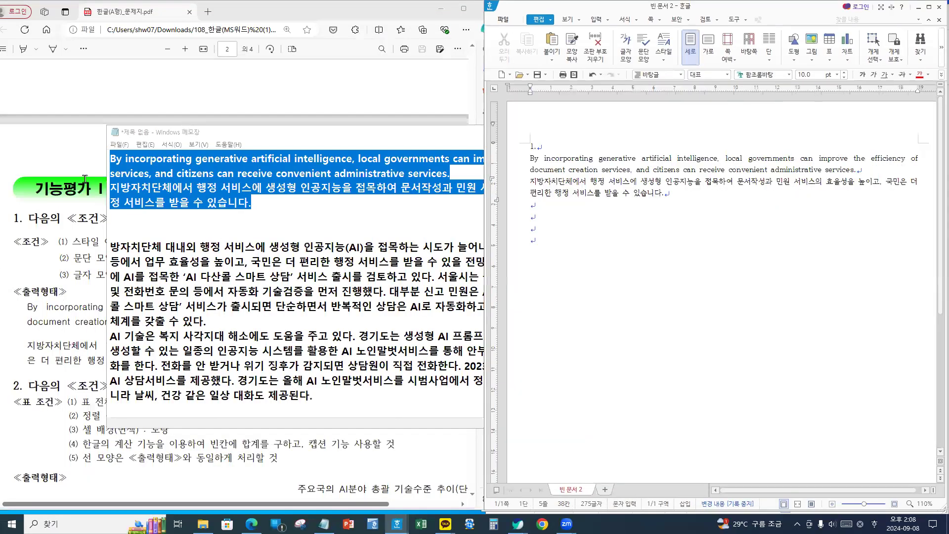
# - Zoom the exam PDF out one step, then select both answer passages in Hangul
pyautogui.click(78, 156)
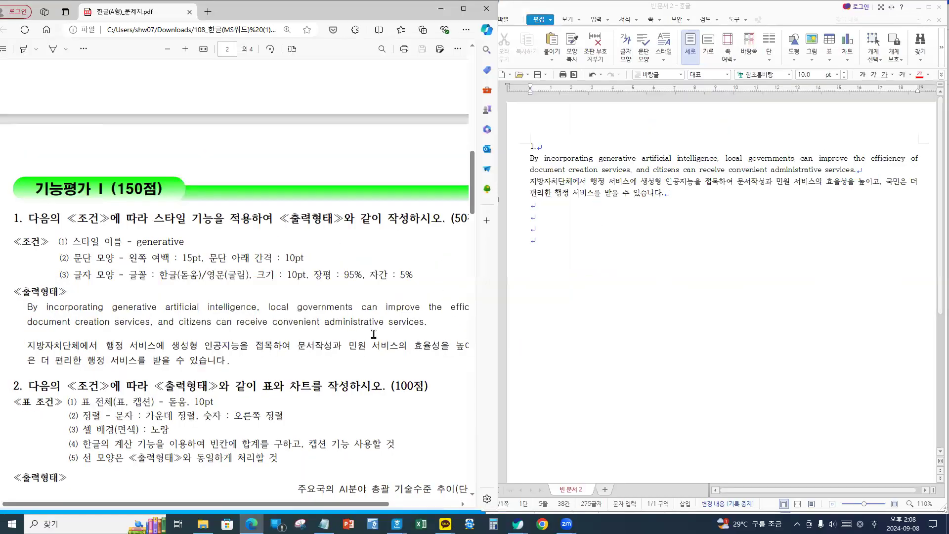
pyautogui.click(168, 49)
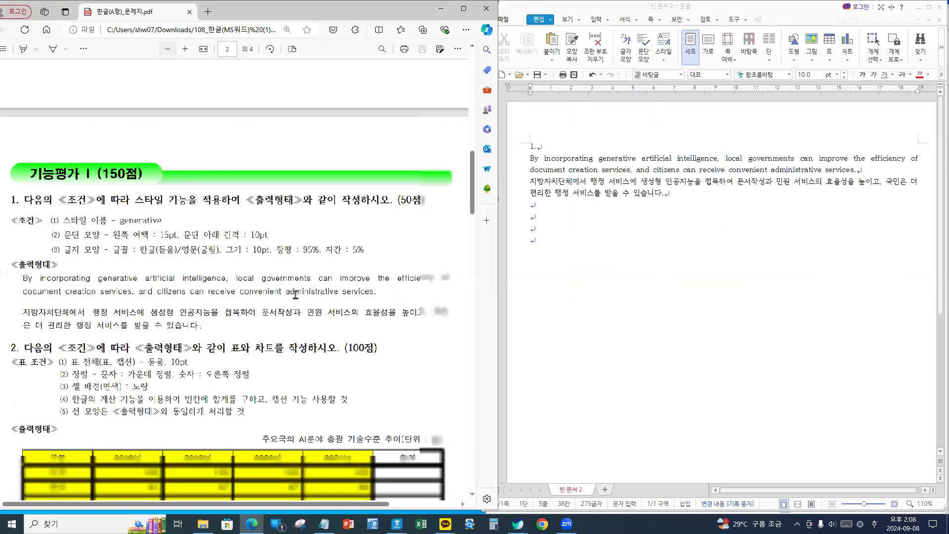
pyautogui.click(668, 197)
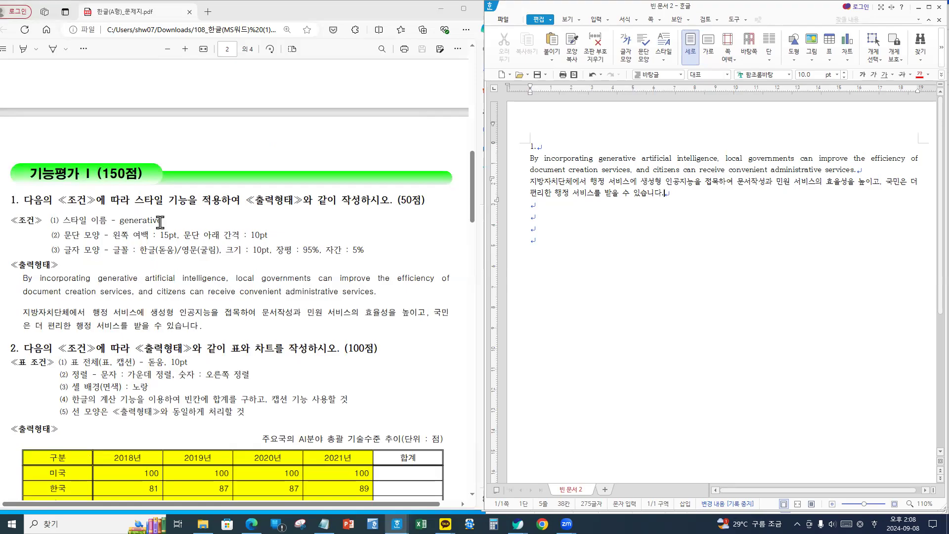
pyautogui.moveTo(529, 158); pyautogui.dragTo(706, 206)
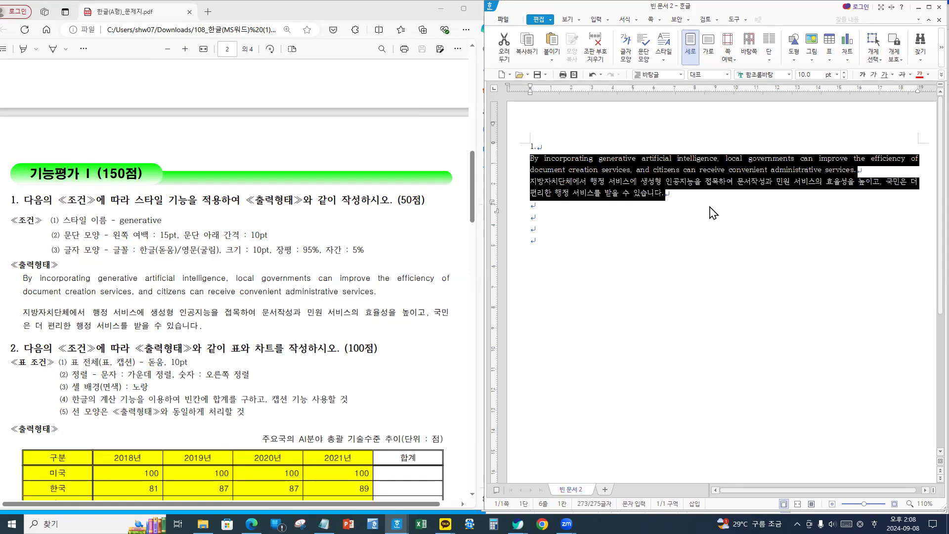
# - Add a new style named 'generative' in the F6 Style dialog and edit its paragraph shape
pyautogui.press('F6')
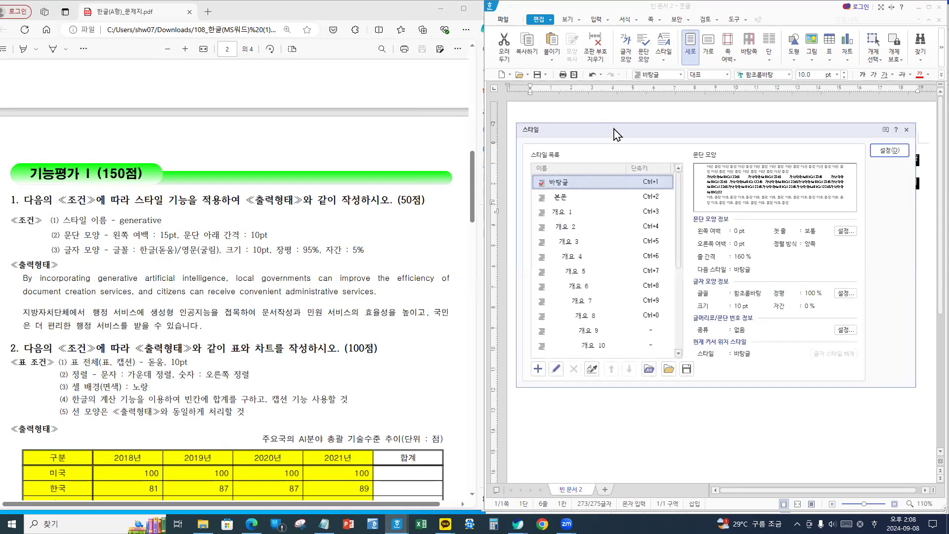
pyautogui.moveTo(615, 133); pyautogui.dragTo(490, 140)
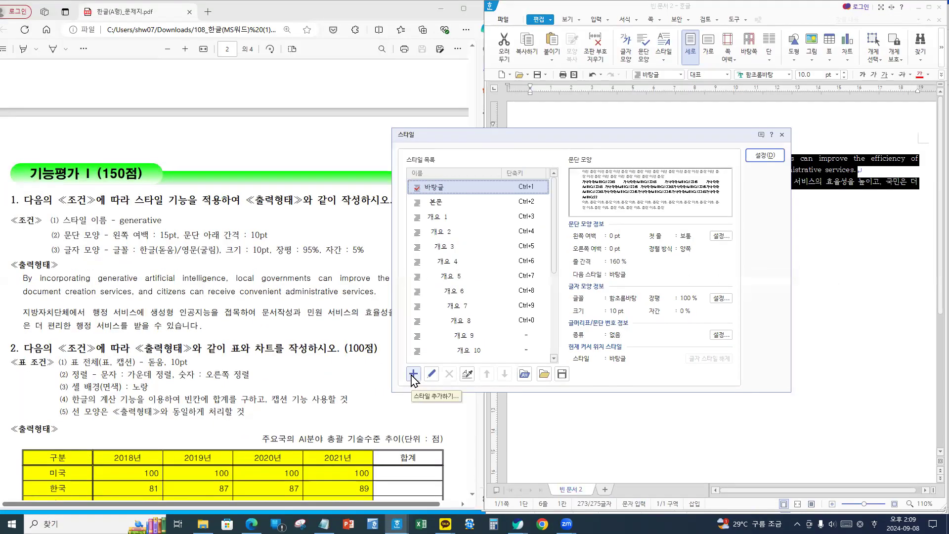
pyautogui.click(412, 374)
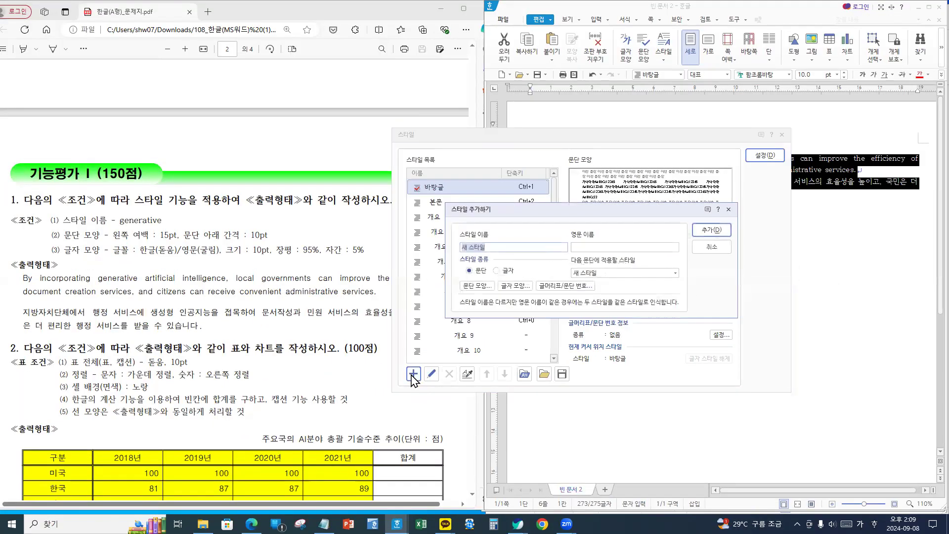
pyautogui.press('Hangul')
pyautogui.write('g')
pyautogui.write('g')
pyautogui.write('enerati')
pyautogui.write('ve')
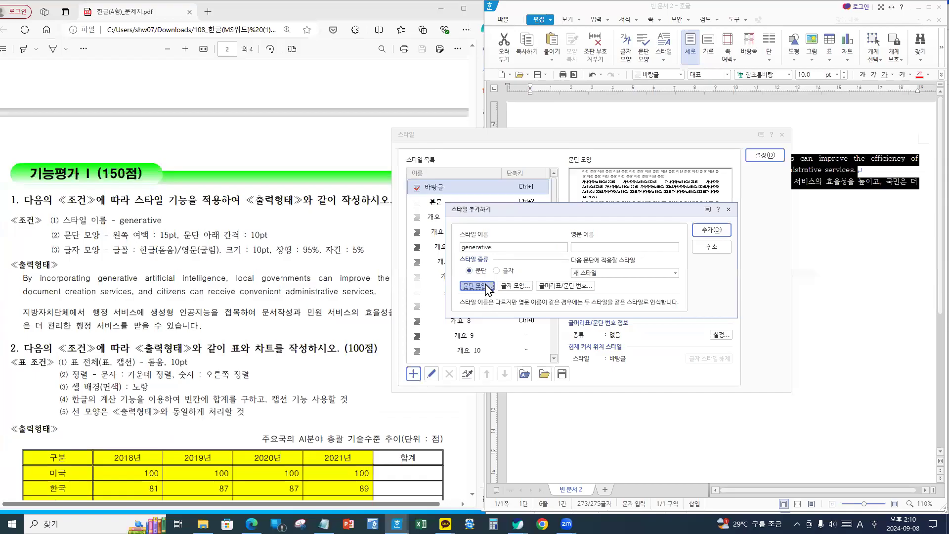
pyautogui.click(487, 287)
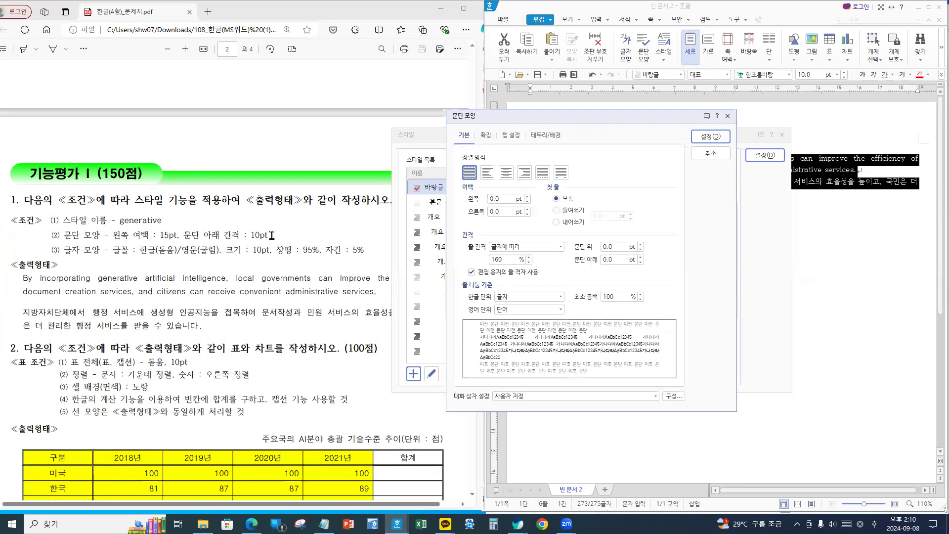
# - Set the style's paragraph left margin to 15 pt and spacing below to 10 pt
pyautogui.click(500, 198)
pyautogui.write('15')
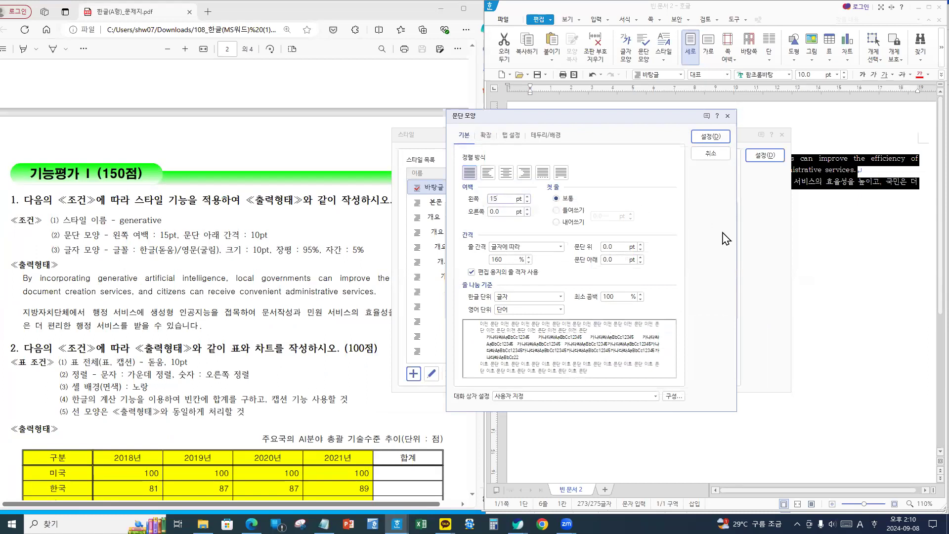
pyautogui.click(573, 260)
pyautogui.write('10')
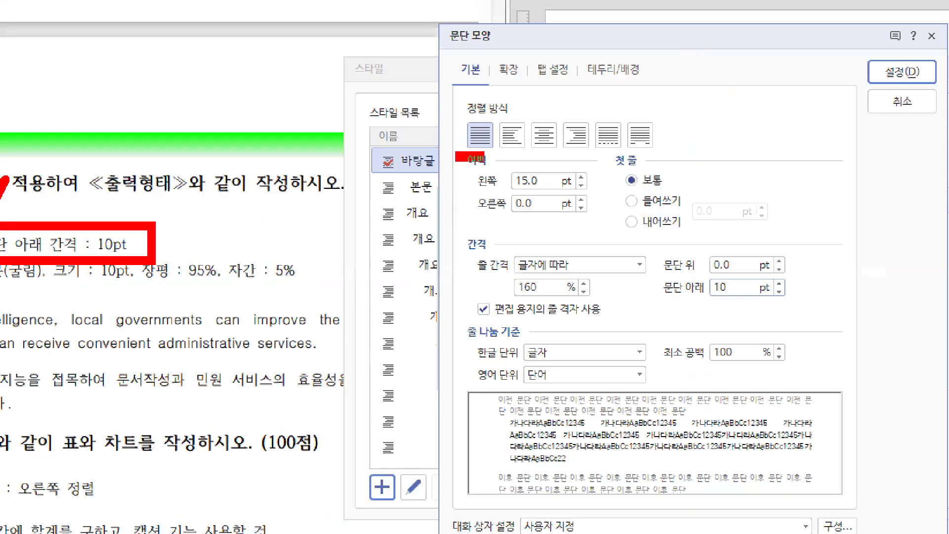
pyautogui.moveTo(654, 269); pyautogui.dragTo(806, 310)
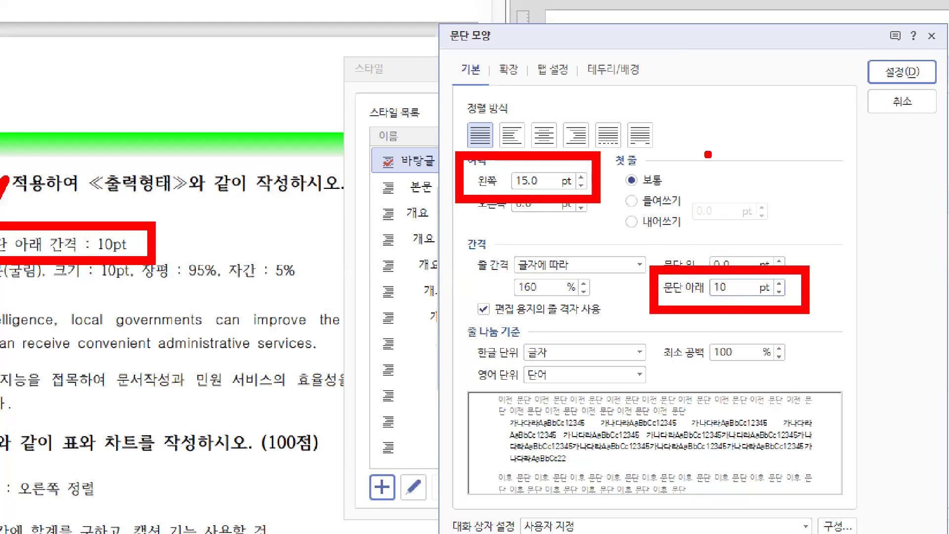
pyautogui.moveTo(904, 46)
pyautogui.mouseDown()
pyautogui.moveTo(923, 47)
pyautogui.moveTo(919, 96)
pyautogui.moveTo(870, 49)
pyautogui.mouseUp()
pyautogui.moveTo(832, 103); pyautogui.dragTo(755, 157)
pyautogui.moveTo(794, 94)
pyautogui.mouseDown()
pyautogui.moveTo(834, 93)
pyautogui.moveTo(809, 173)
pyautogui.mouseUp()
pyautogui.press('Escape')
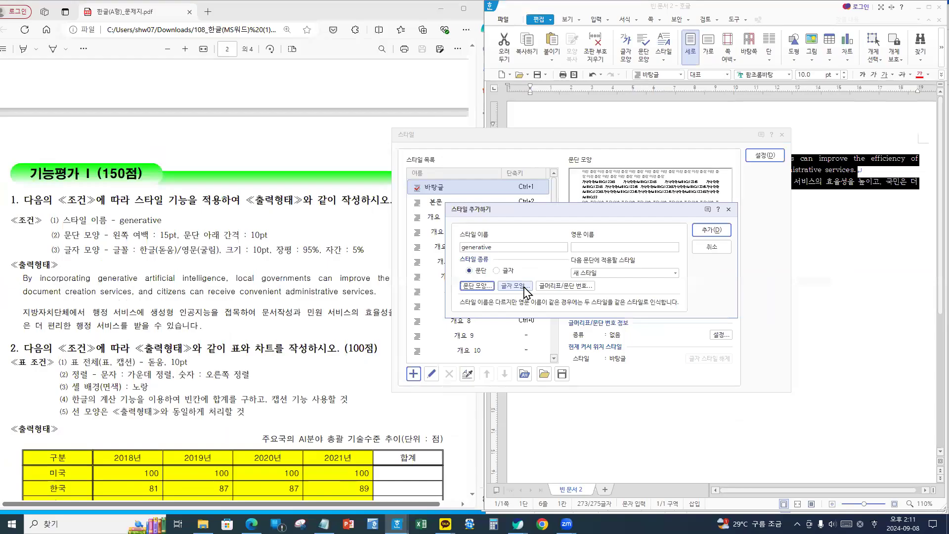
# - Give the style's Korean (한글) text the 돋움 font, 95% width and 5% letter spacing
pyautogui.click(525, 287)
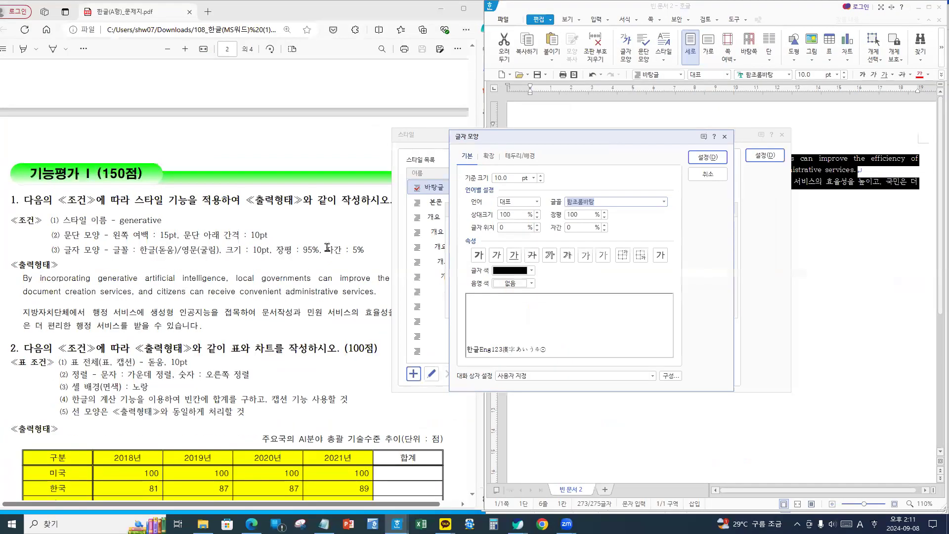
pyautogui.click(516, 203)
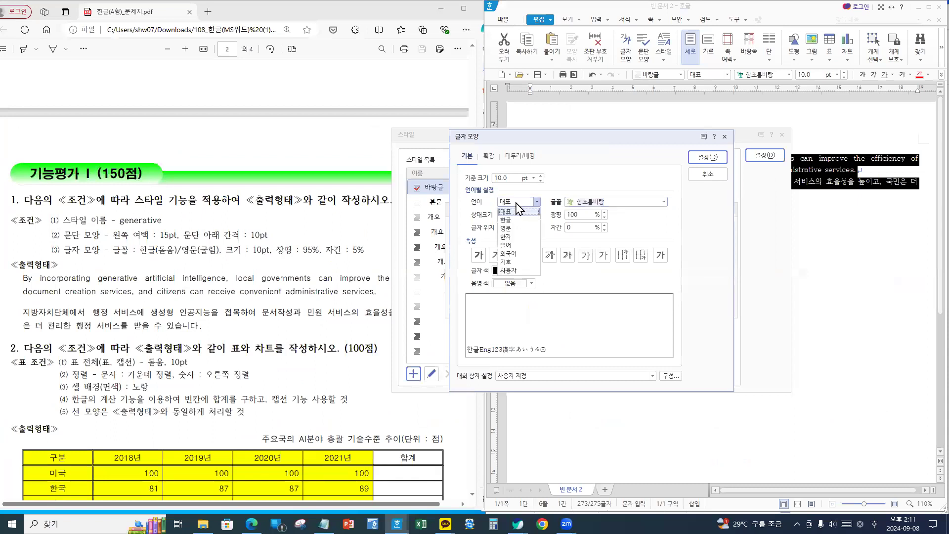
pyautogui.click(508, 220)
pyautogui.click(595, 201)
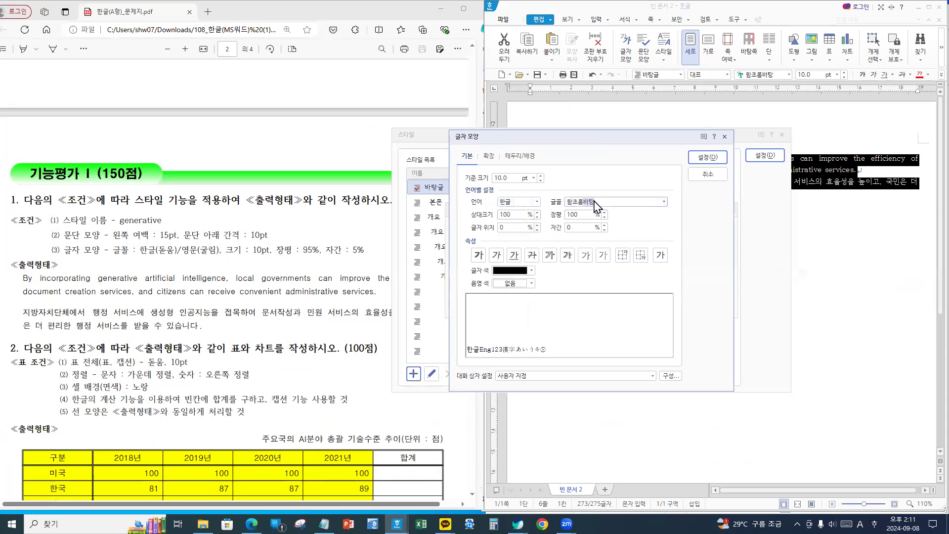
pyautogui.click(664, 202)
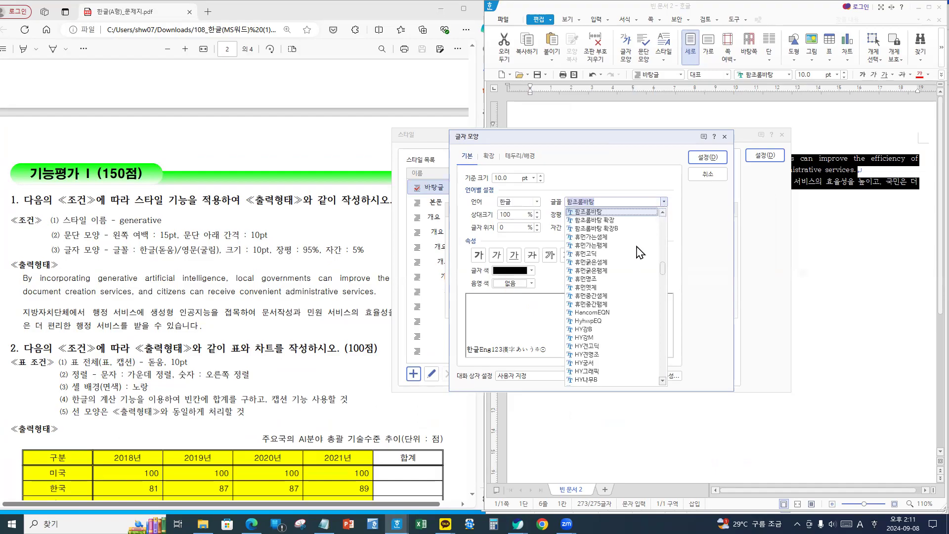
pyautogui.moveTo(662, 269); pyautogui.dragTo(671, 214)
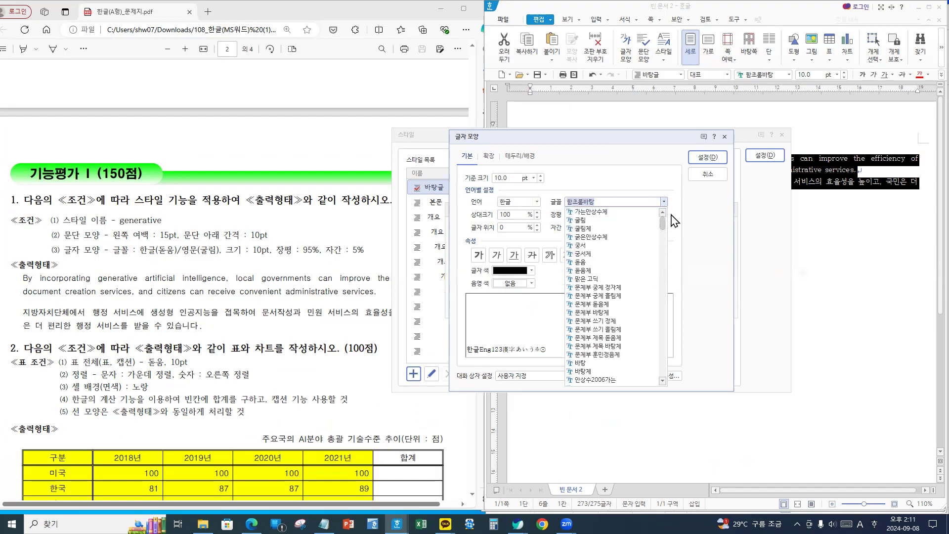
pyautogui.click(589, 263)
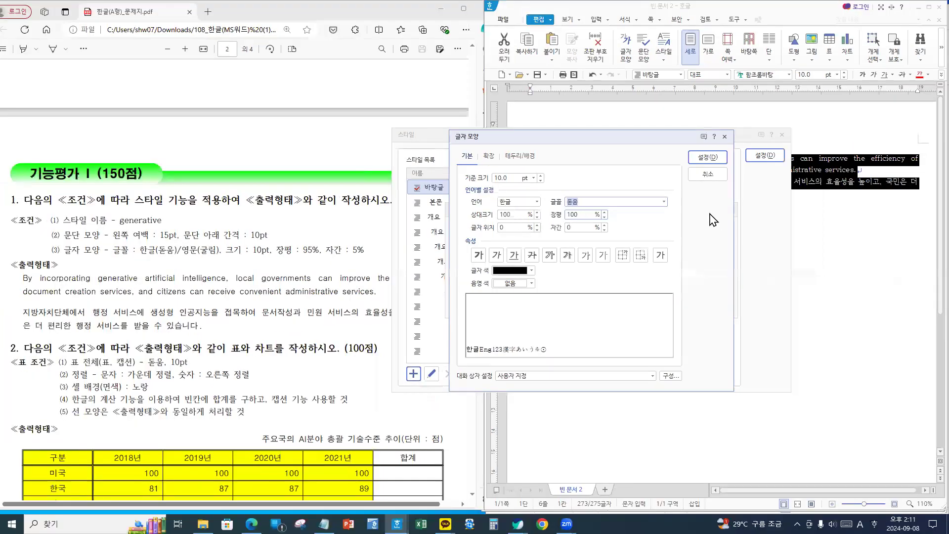
pyautogui.press('Tab')
pyautogui.write('95')
pyautogui.press('Tab')
pyautogui.press('Tab')
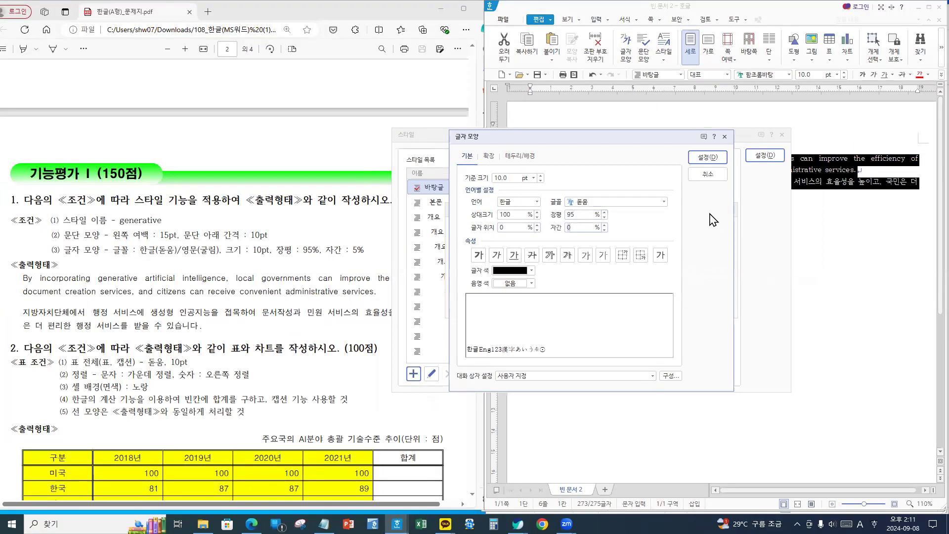
pyautogui.write('5')
pyautogui.click(568, 254)
pyautogui.moveTo(439, 151); pyautogui.dragTo(498, 179)
pyautogui.moveTo(551, 150); pyautogui.dragTo(634, 172)
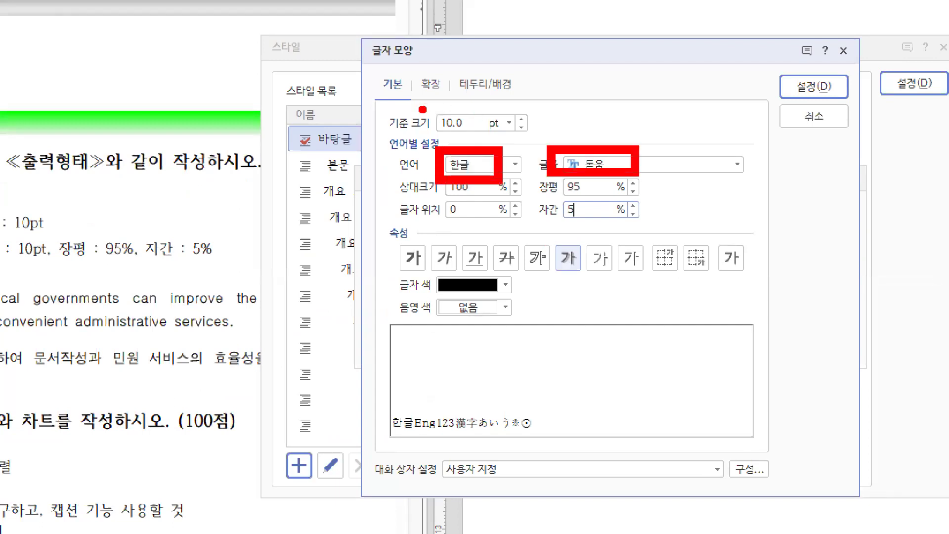
pyautogui.moveTo(421, 107); pyautogui.dragTo(501, 140)
pyautogui.moveTo(544, 171); pyautogui.dragTo(621, 199)
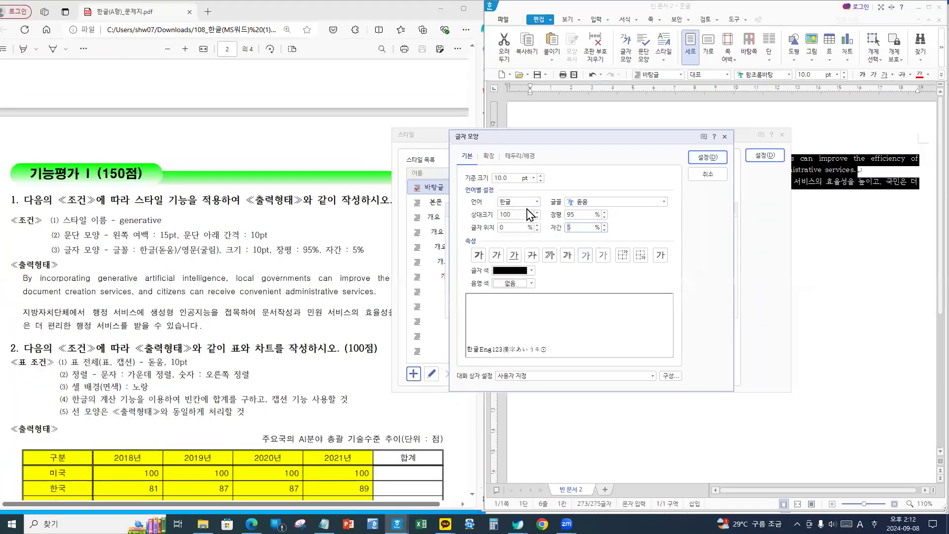
# - Set the English (영문) font to 굴림 with 95% width and 5% spacing, and confirm
pyautogui.click(523, 202)
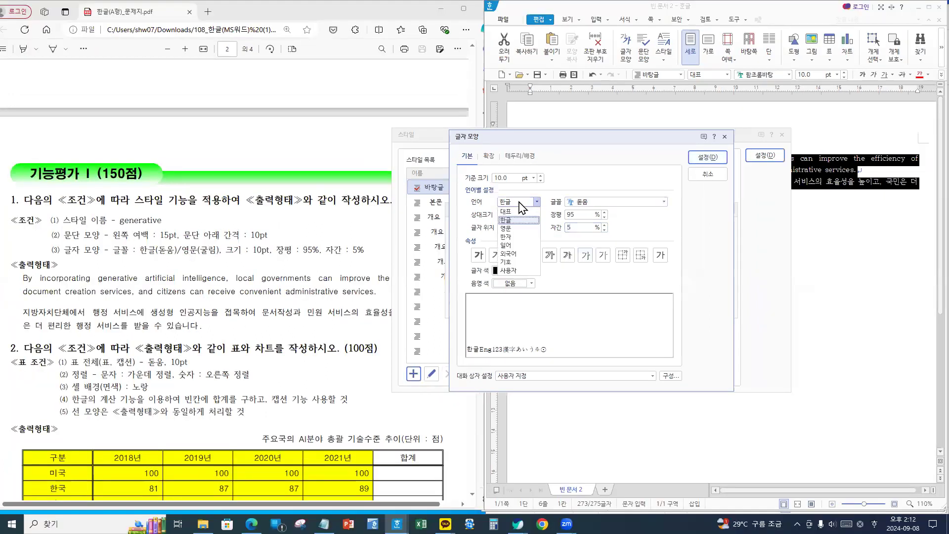
pyautogui.click(509, 228)
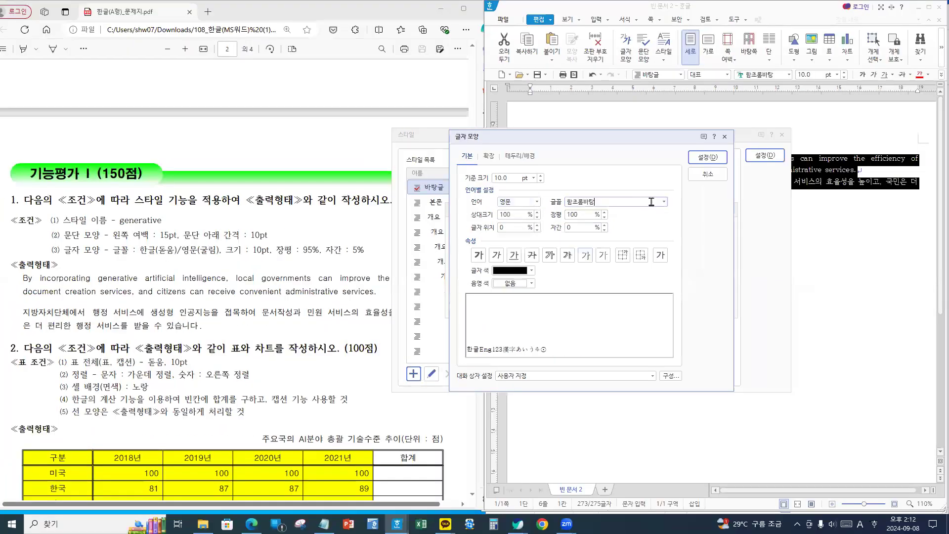
pyautogui.click(665, 202)
pyautogui.click(664, 202)
pyautogui.click(664, 202)
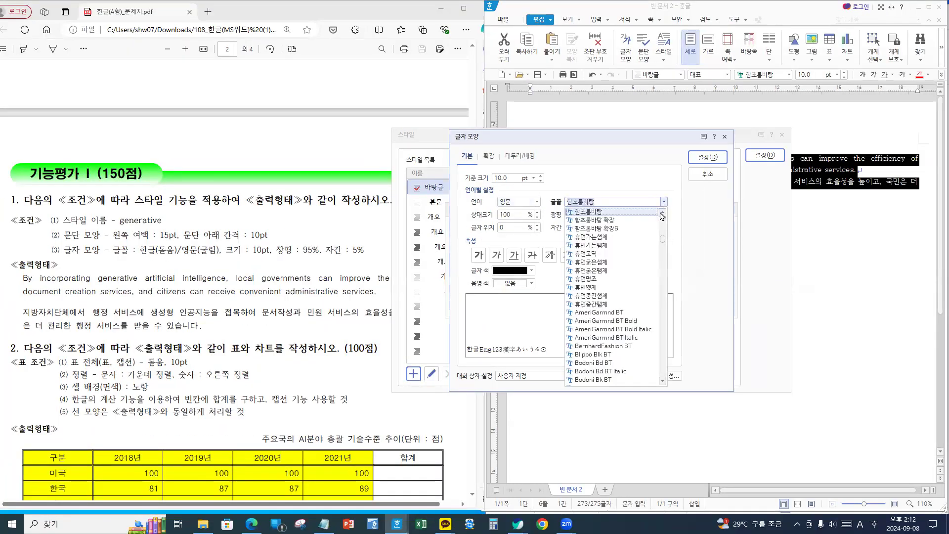
pyautogui.moveTo(663, 239); pyautogui.dragTo(665, 216)
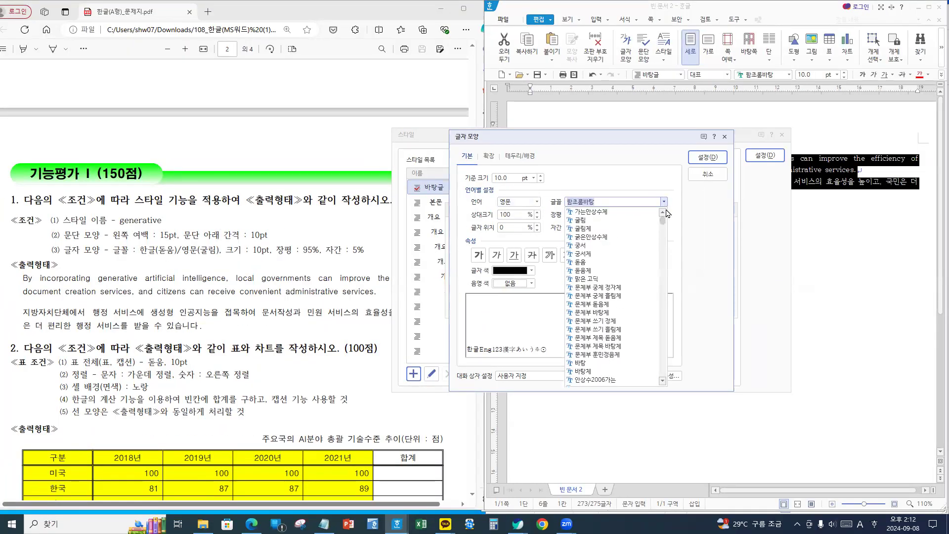
pyautogui.click(593, 220)
pyautogui.press('Tab')
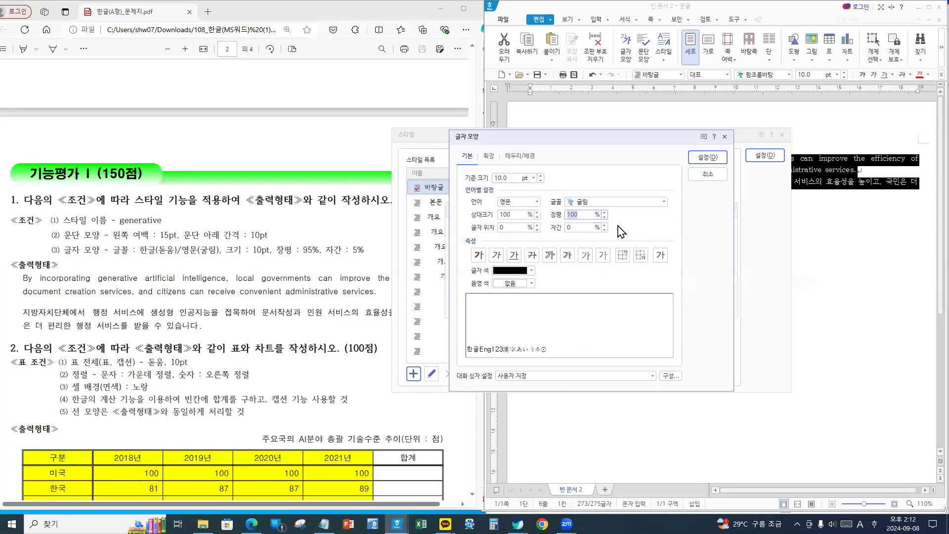
pyautogui.write('95')
pyautogui.press('Tab')
pyautogui.write('5')
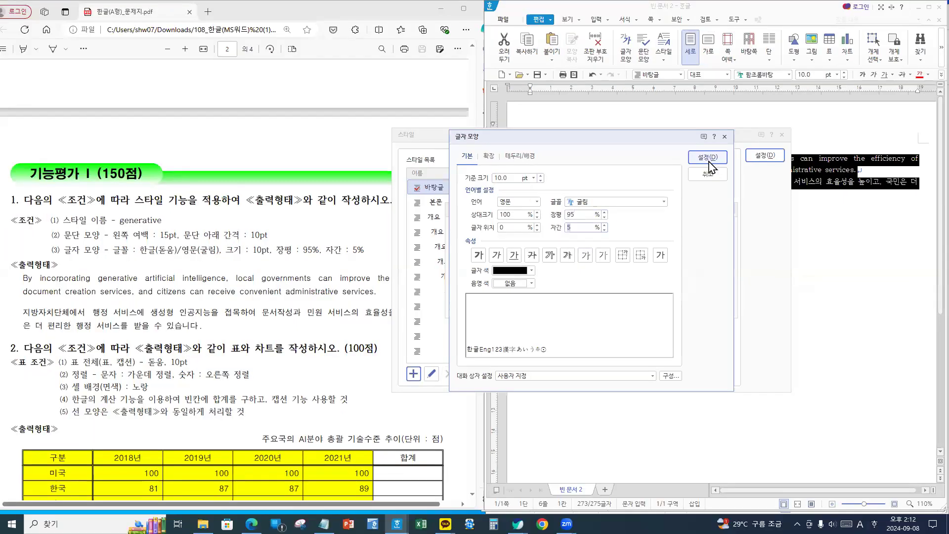
pyautogui.click(724, 147)
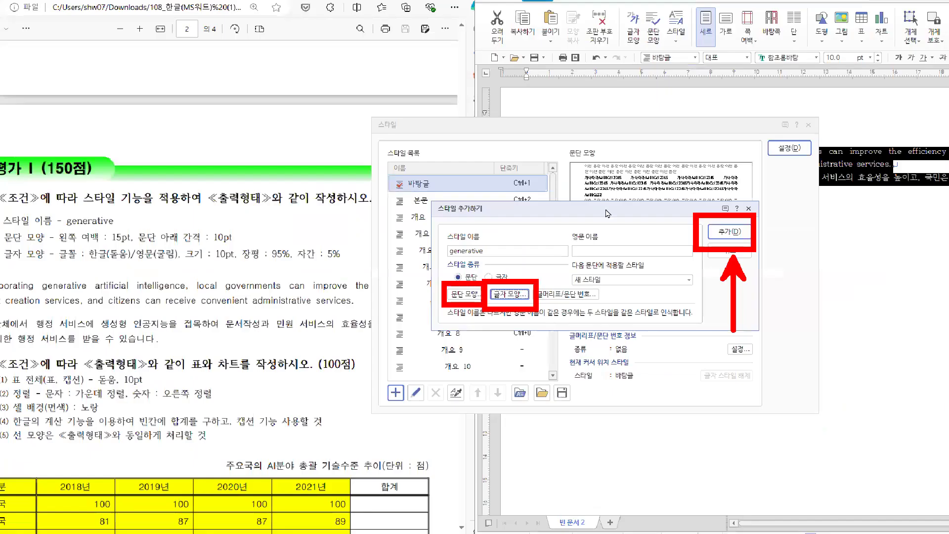
# - Add the generative style to the style list and apply it to both question 1 passages
pyautogui.click(729, 231)
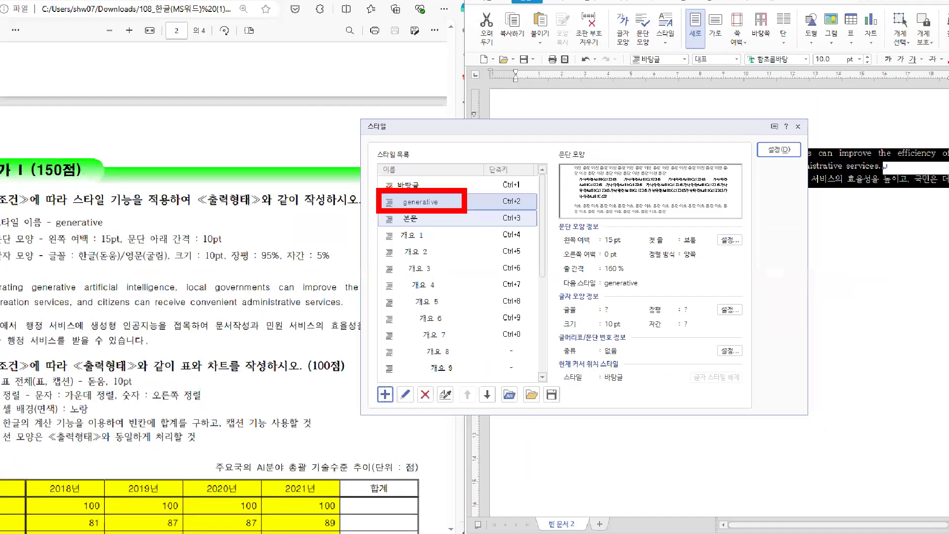
pyautogui.click(779, 149)
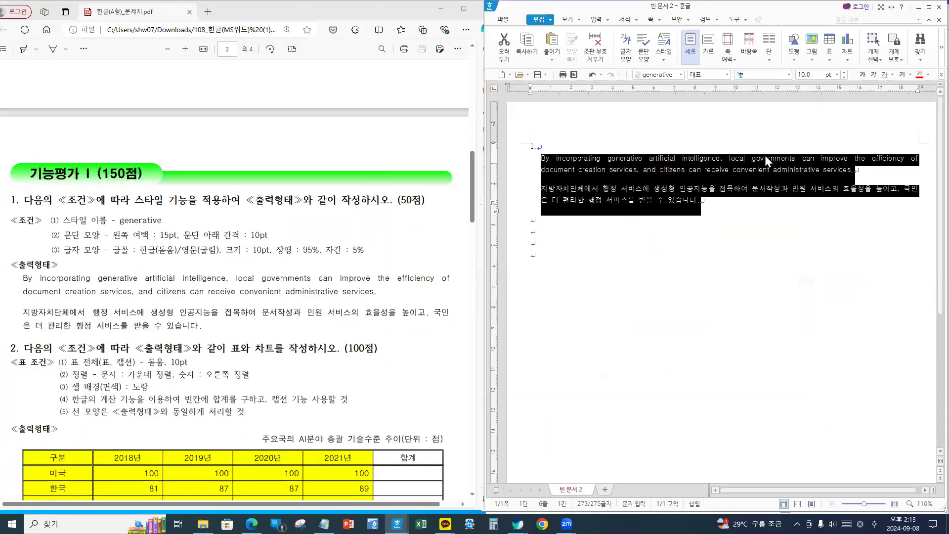
pyautogui.click(722, 207)
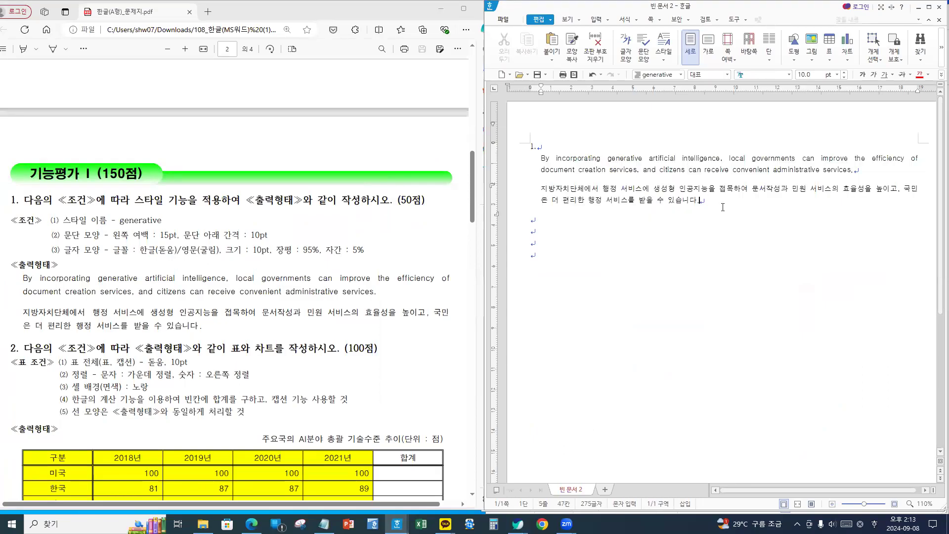
# - Compare the styled question 1 paragraphs and 50-point heading against the PDF sample answer
pyautogui.scroll(-2, 207, 277)
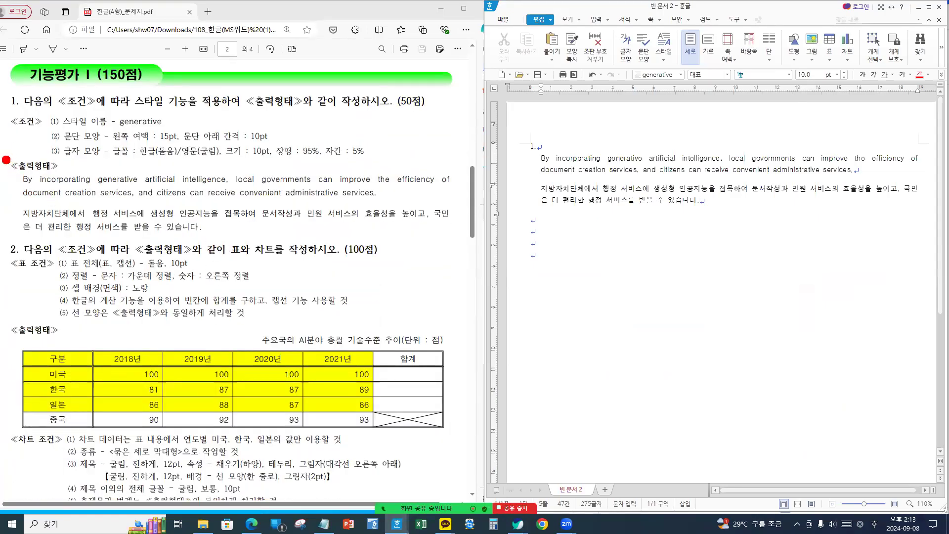
pyautogui.moveTo(3, 156)
pyautogui.mouseDown()
pyautogui.moveTo(275, 248)
pyautogui.moveTo(471, 246)
pyautogui.mouseUp()
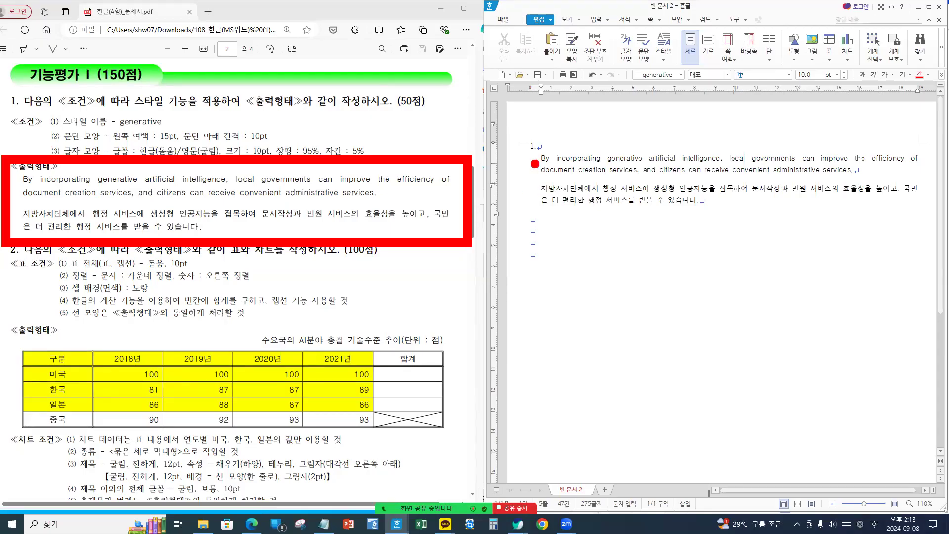
pyautogui.moveTo(521, 133)
pyautogui.mouseDown()
pyautogui.moveTo(843, 234)
pyautogui.moveTo(937, 227)
pyautogui.mouseUp()
pyautogui.moveTo(386, 85); pyautogui.dragTo(439, 126)
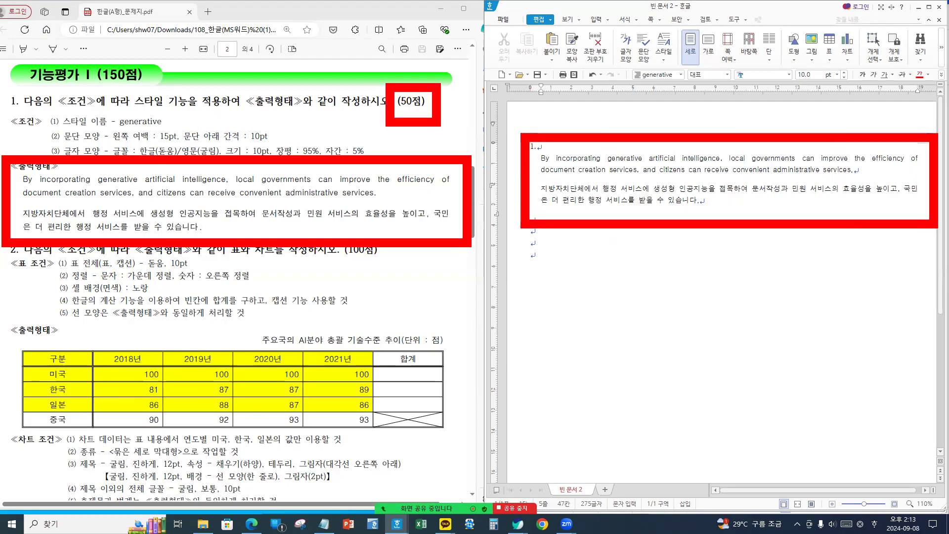
pyautogui.press('Escape')
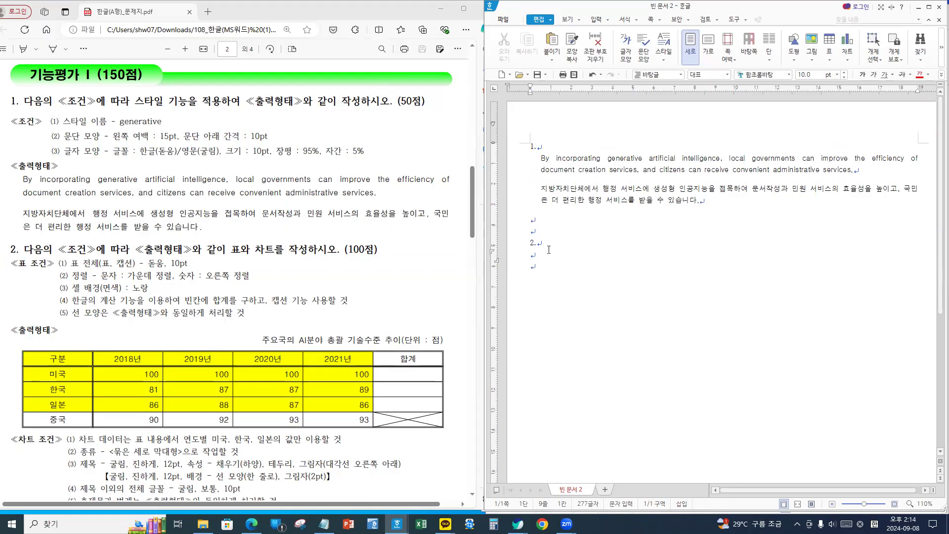
# - Switch to English input and place the caret on the line below 2
pyautogui.press('Hangul')
pyautogui.click(546, 263)
pyautogui.click(550, 256)
# - Mark the sample table's country rows, header cells and 미국 total cell in the PDF
pyautogui.scroll(-2, 192, 371)
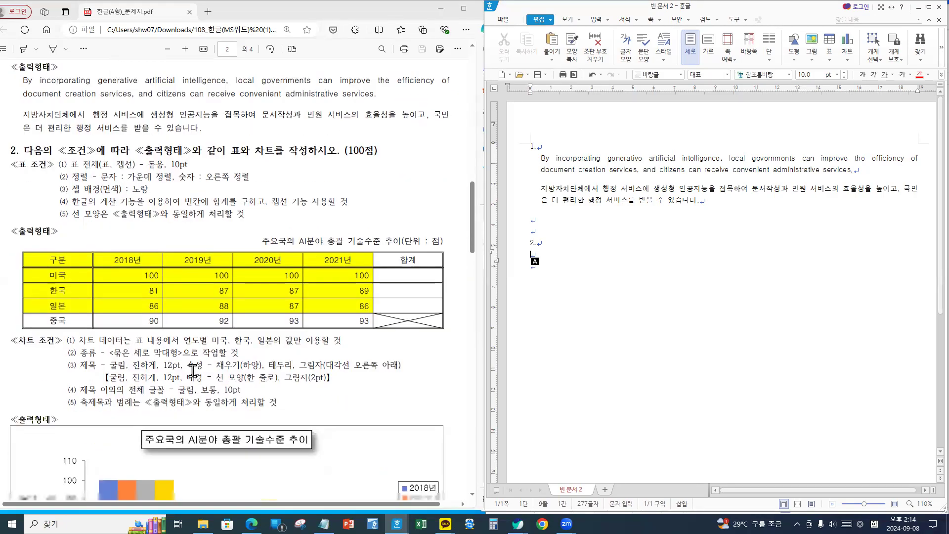
pyautogui.moveTo(63, 321); pyautogui.dragTo(68, 313)
pyautogui.moveTo(73, 300); pyautogui.dragTo(80, 298)
pyautogui.moveTo(77, 287); pyautogui.dragTo(82, 284)
pyautogui.moveTo(81, 273); pyautogui.dragTo(87, 272)
pyautogui.moveTo(85, 259); pyautogui.dragTo(146, 256)
pyautogui.moveTo(207, 252); pyautogui.dragTo(222, 255)
pyautogui.moveTo(256, 253); pyautogui.dragTo(275, 255)
pyautogui.moveTo(335, 250)
pyautogui.mouseDown()
pyautogui.moveTo(342, 258)
pyautogui.moveTo(360, 251)
pyautogui.mouseUp()
pyautogui.moveTo(388, 248); pyautogui.dragTo(422, 252)
pyautogui.click(378, 271)
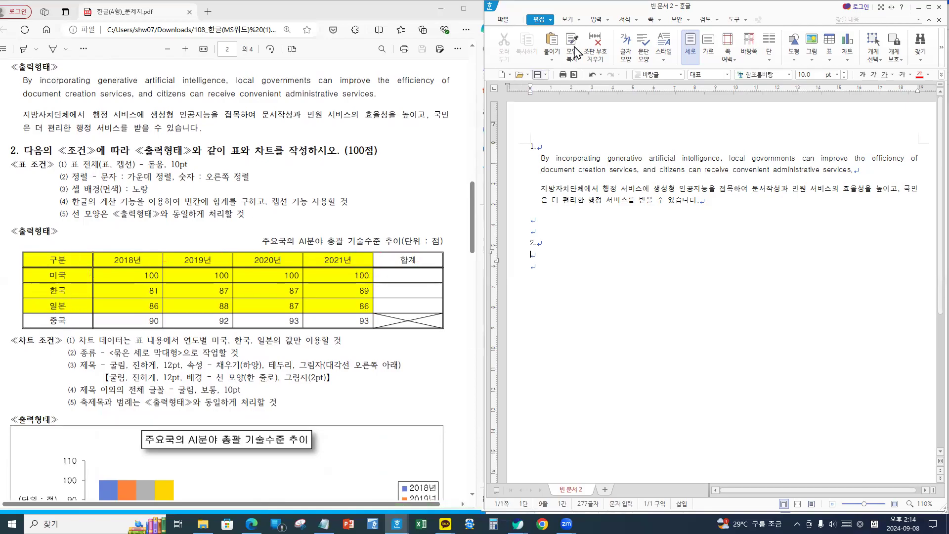
# - Show the 입력 ribbon and locate its 표 and 차트 commands
pyautogui.click(602, 19)
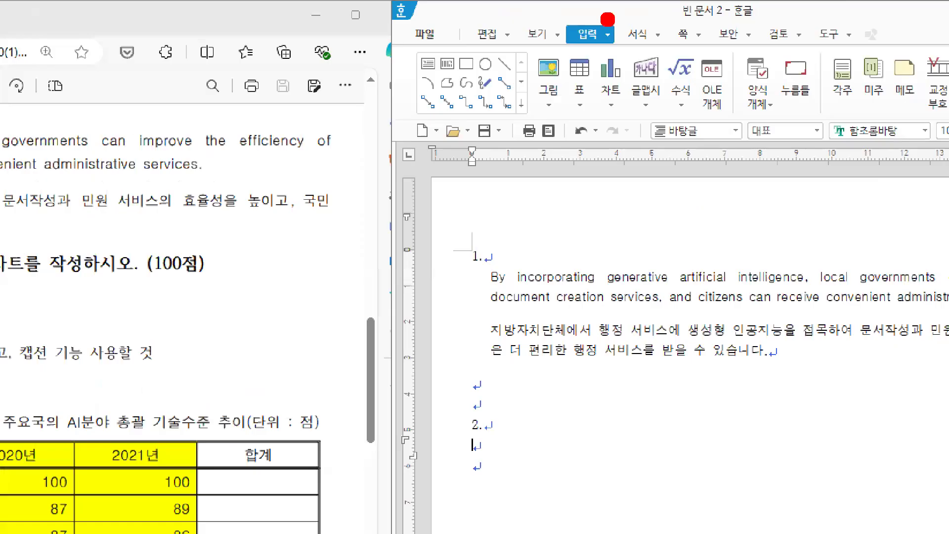
pyautogui.moveTo(563, 19); pyautogui.dragTo(602, 46)
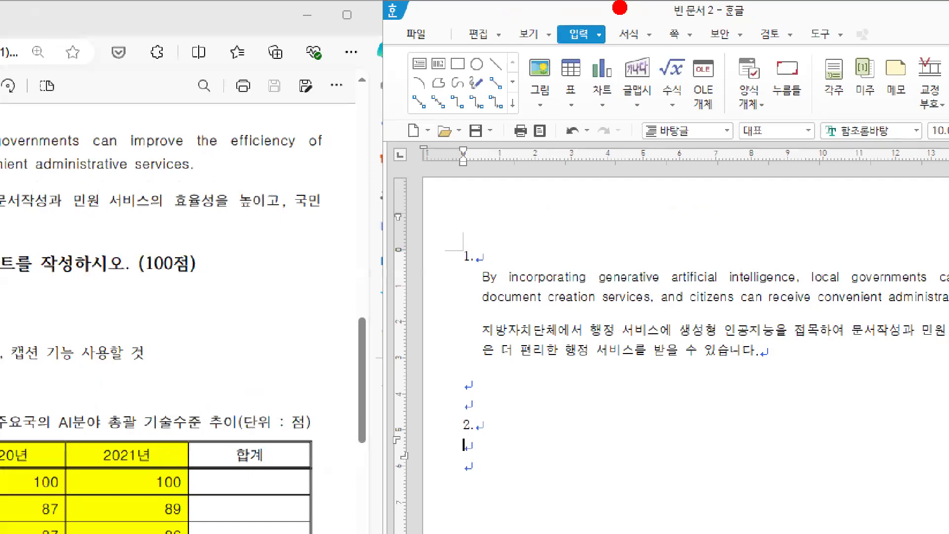
pyautogui.moveTo(557, 55); pyautogui.dragTo(590, 92)
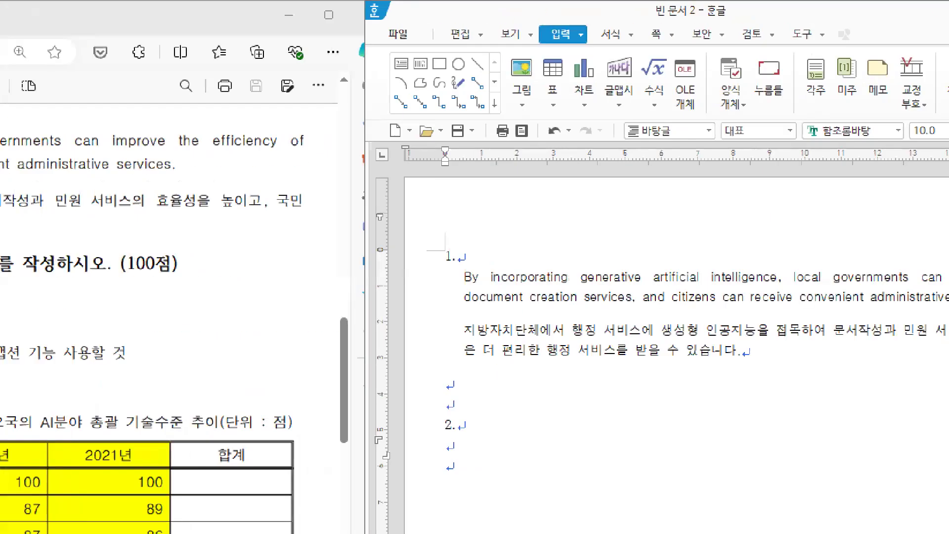
pyautogui.moveTo(521, 12); pyautogui.dragTo(610, 56)
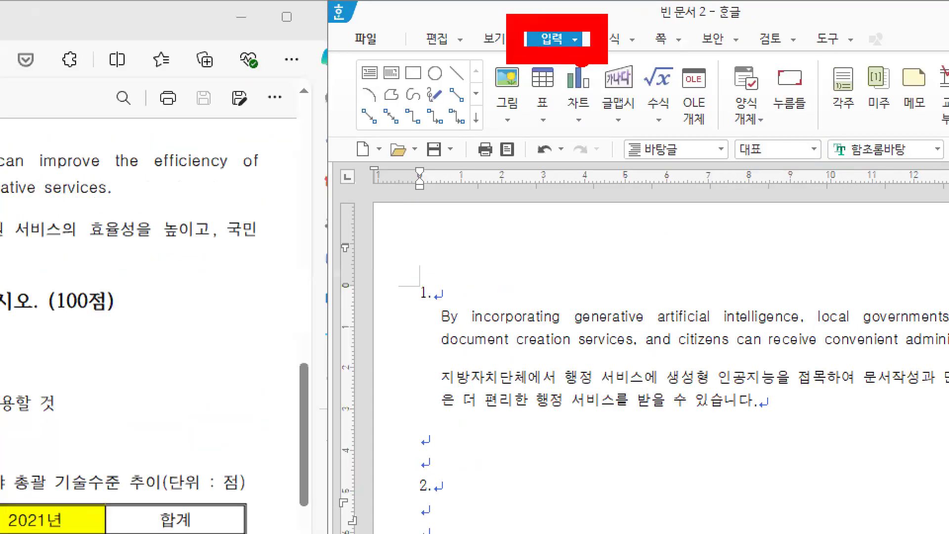
pyautogui.moveTo(519, 57); pyautogui.dragTo(568, 102)
# - Create a 5-row, 6-column table treated like a character under item 2
pyautogui.click(543, 77)
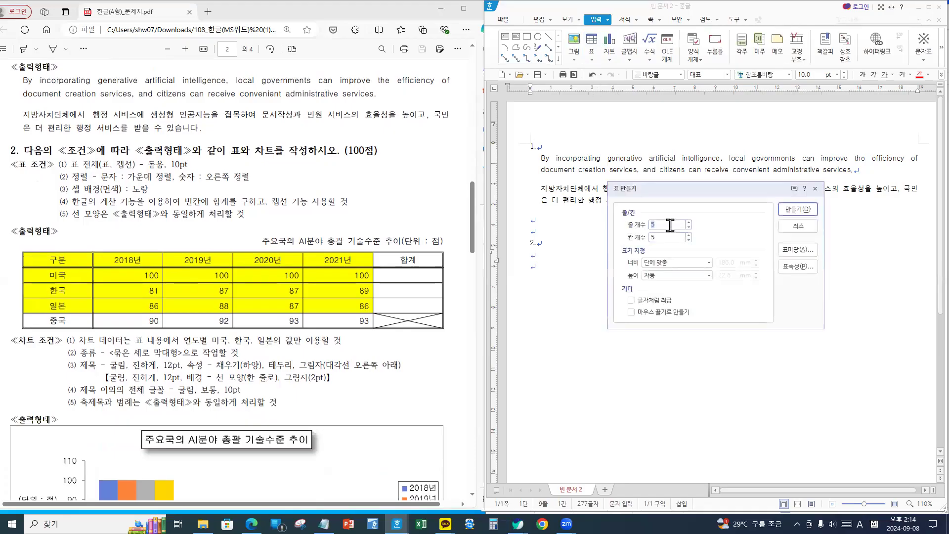
pyautogui.write('5')
pyautogui.press('Tab')
pyautogui.press('Tab')
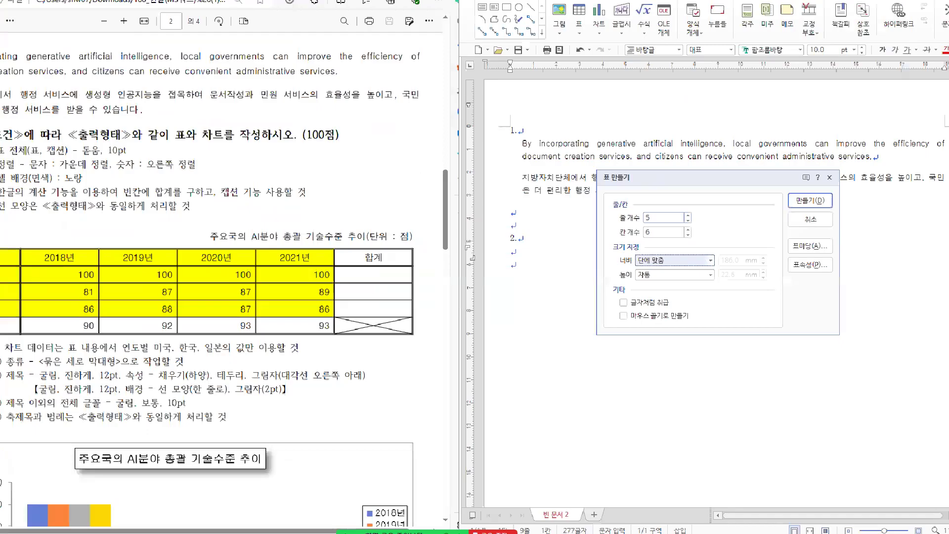
pyautogui.click(584, 315)
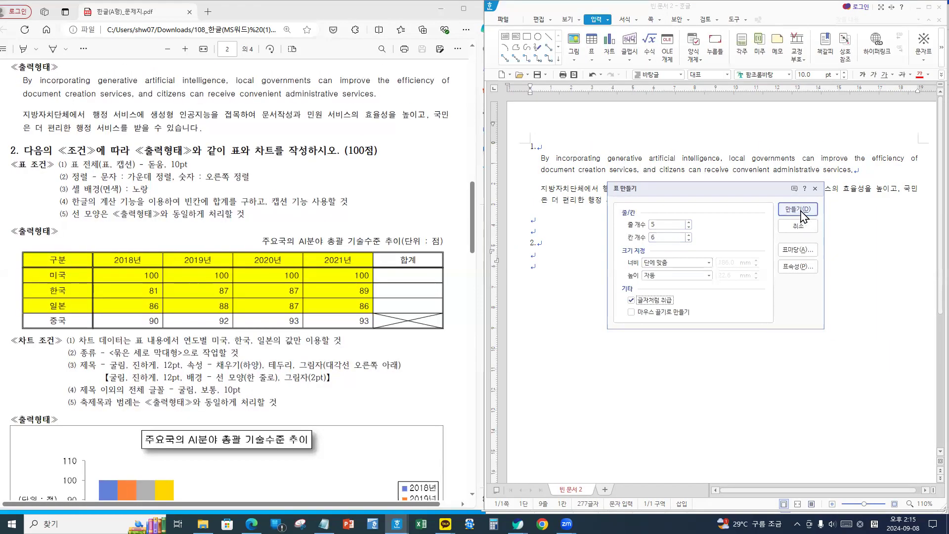
pyautogui.click(801, 209)
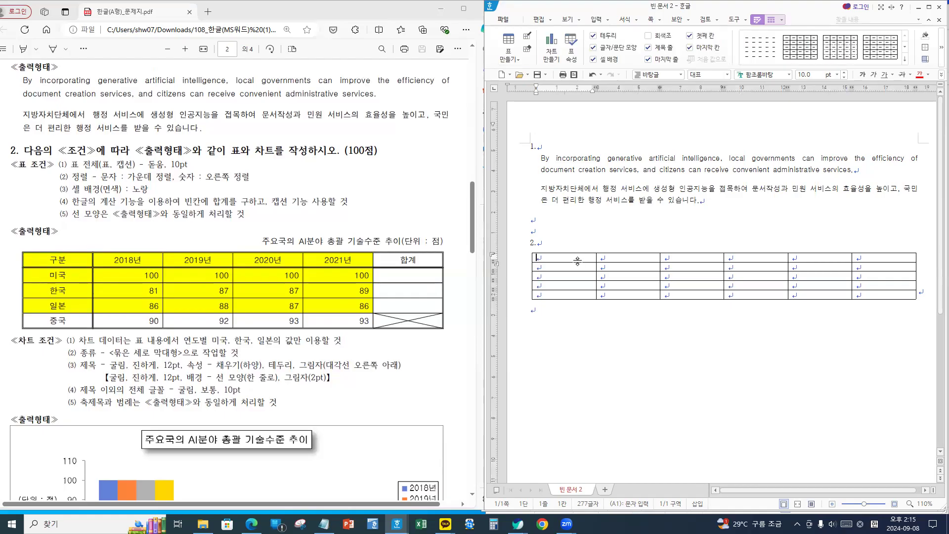
# - Select every cell, make all rows taller, and try typing 돋움 as the font name
pyautogui.moveTo(576, 257); pyautogui.dragTo(882, 309)
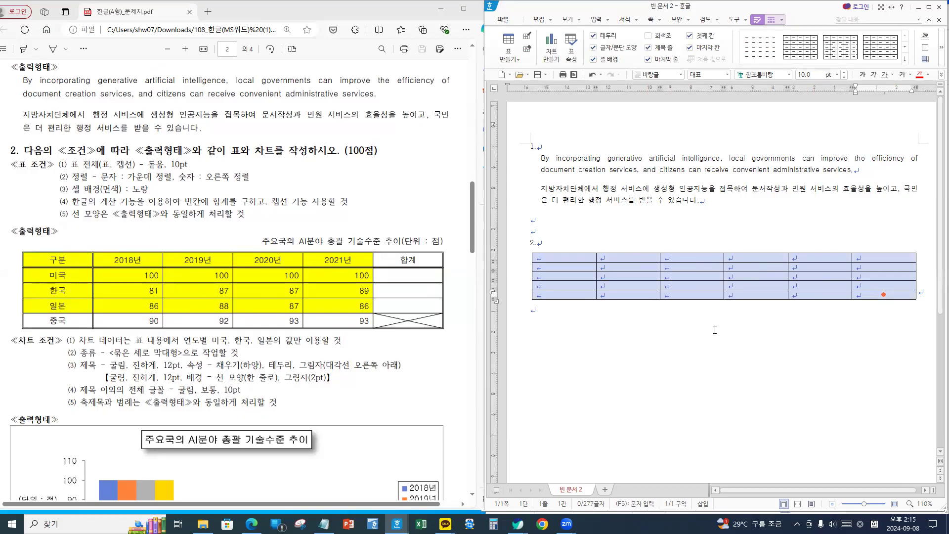
pyautogui.hotkey('ctrl', 'Down')
pyautogui.hotkey('ctrl', 'Down')
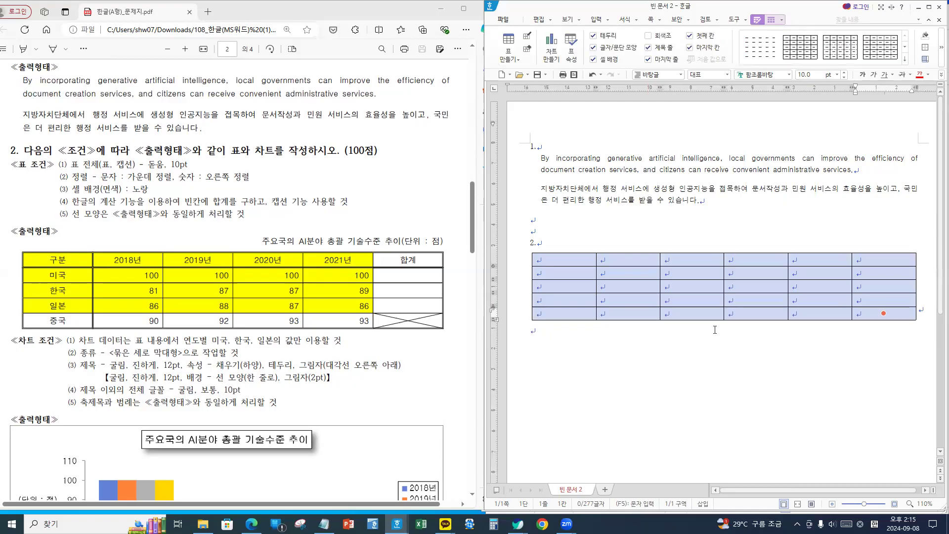
pyautogui.click(775, 74)
pyautogui.write('ehe')
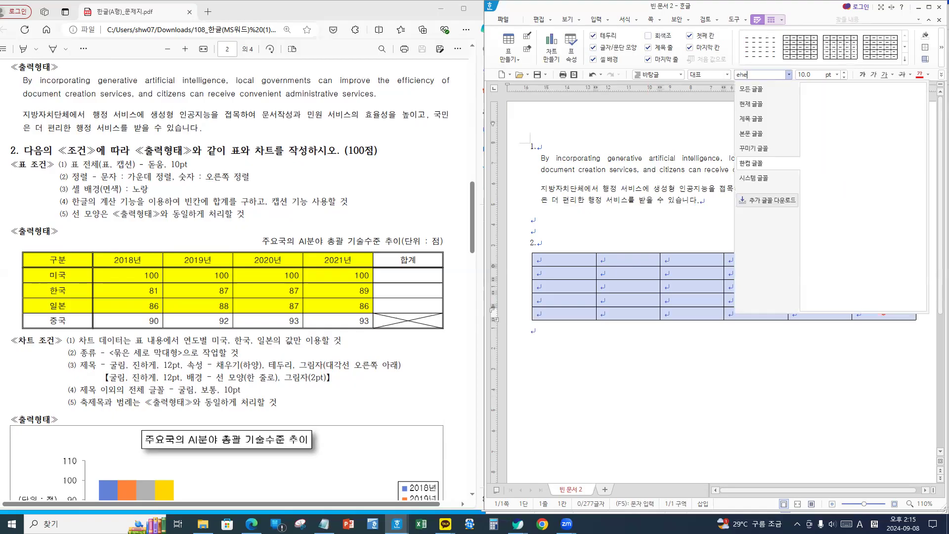
pyautogui.press('BackSpace')
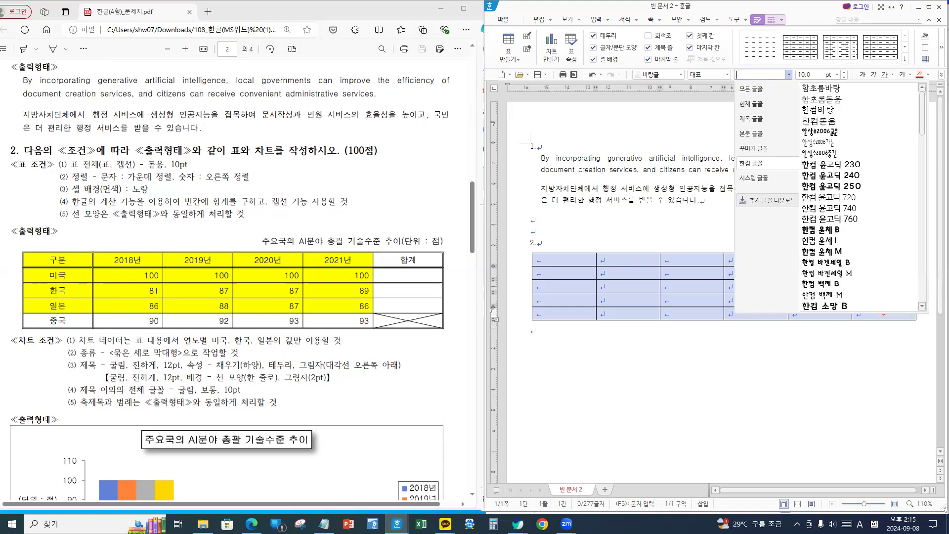
pyautogui.write('ehed')
pyautogui.press('BackSpace')
pyautogui.press('BackSpace')
pyautogui.press('BackSpace')
pyautogui.press('BackSpace')
pyautogui.press('Hangul')
pyautogui.write('돋')
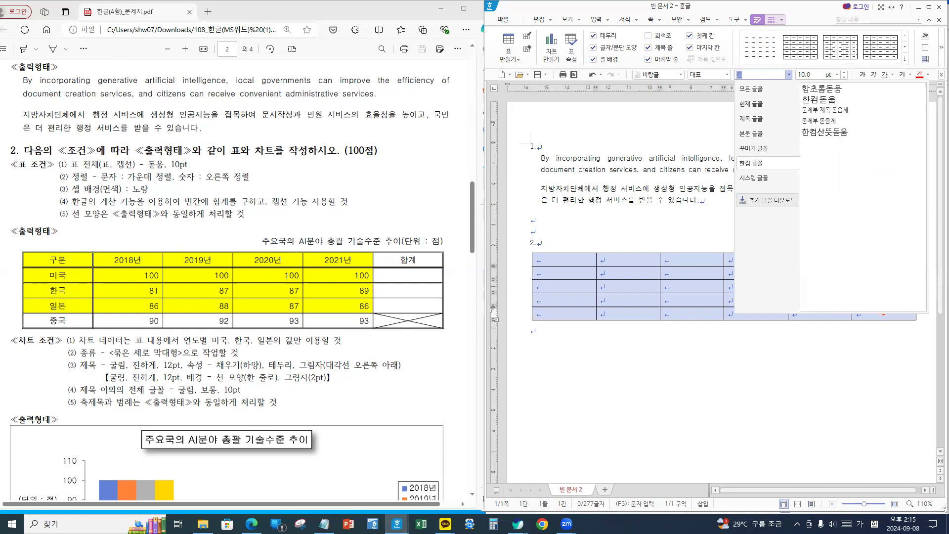
pyautogui.write("움'")
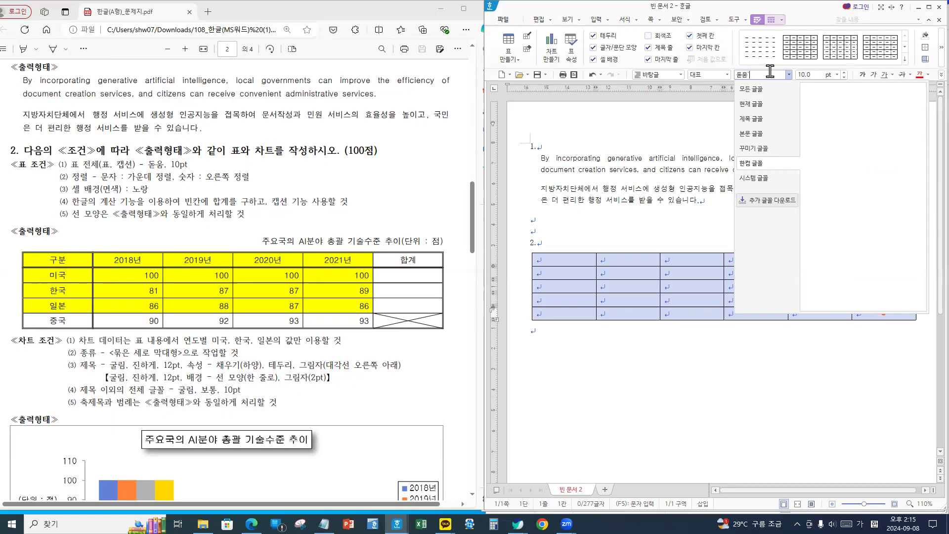
pyautogui.press('BackSpace')
pyautogui.press('Escape')
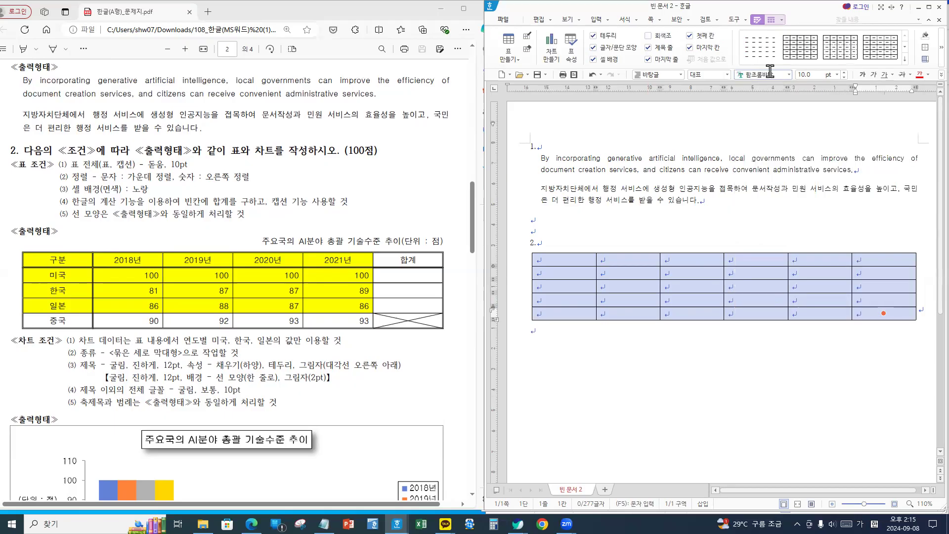
# - Pick 돋움 from the full font list for the whole table
pyautogui.click(772, 74)
pyautogui.click(789, 75)
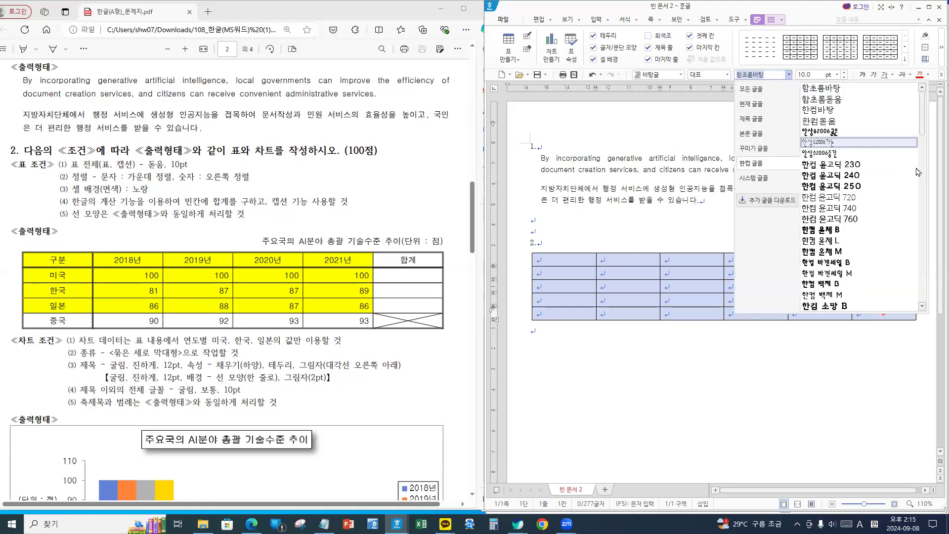
pyautogui.moveTo(923, 125); pyautogui.dragTo(927, 92)
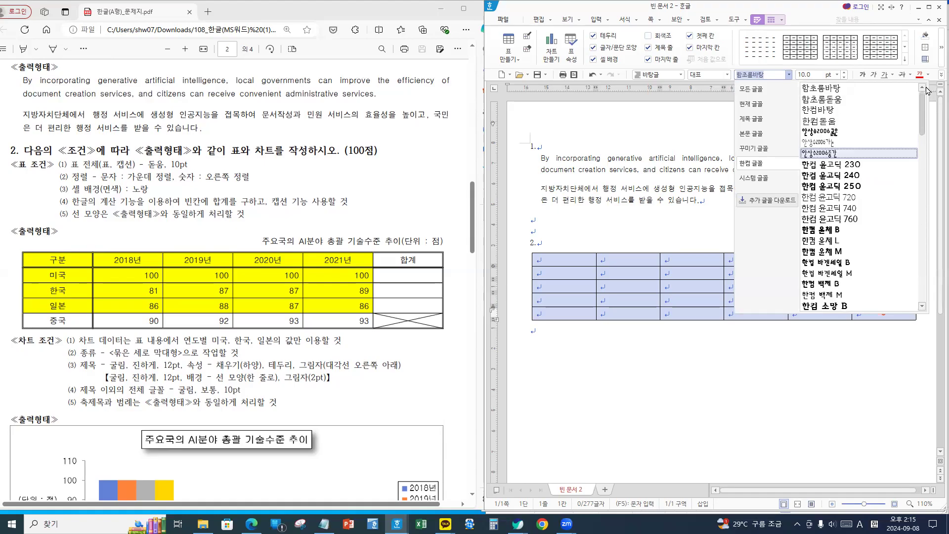
pyautogui.scroll(-1, 920, 136)
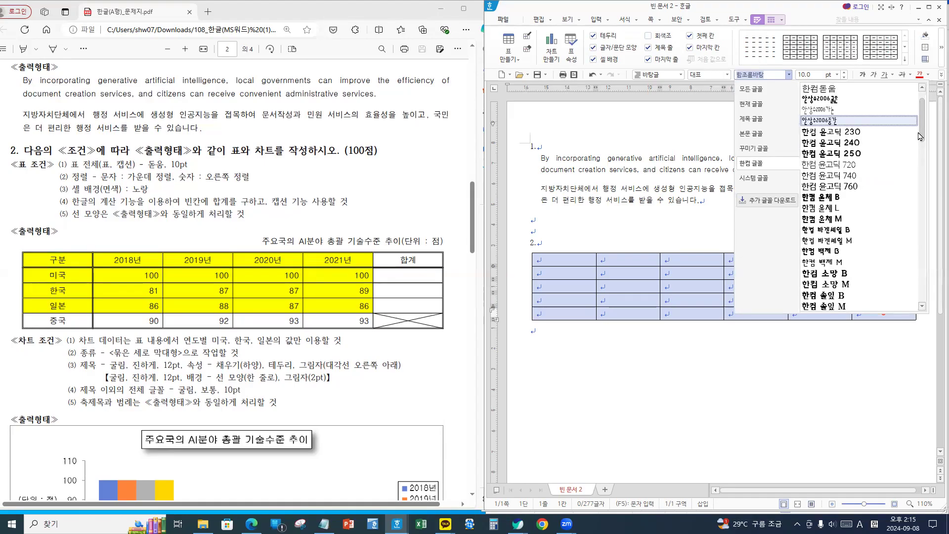
pyautogui.click(763, 91)
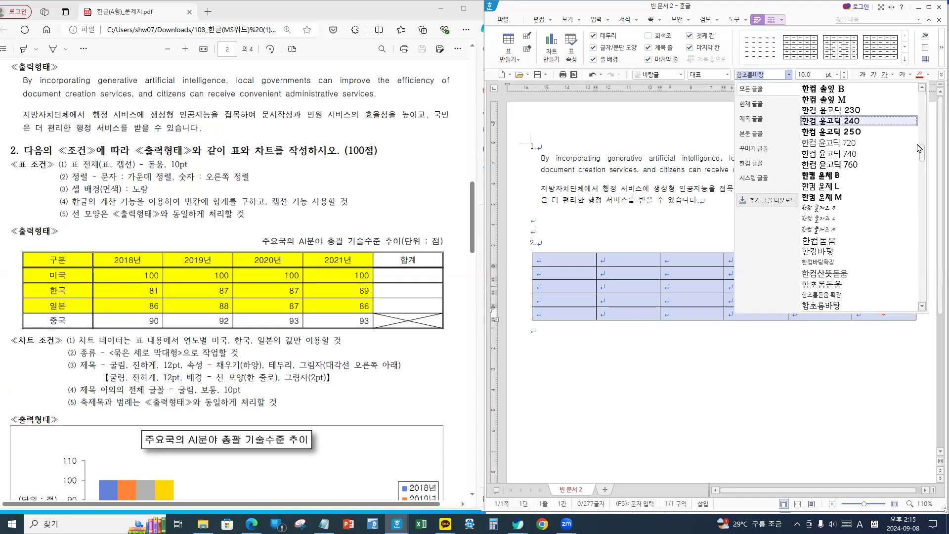
pyautogui.scroll(2, 930, 106)
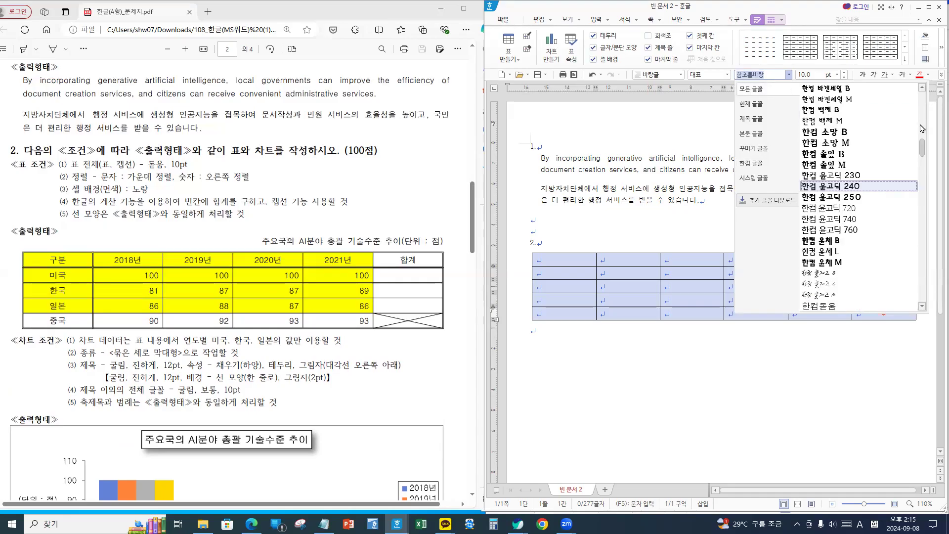
pyautogui.scroll(1, 927, 93)
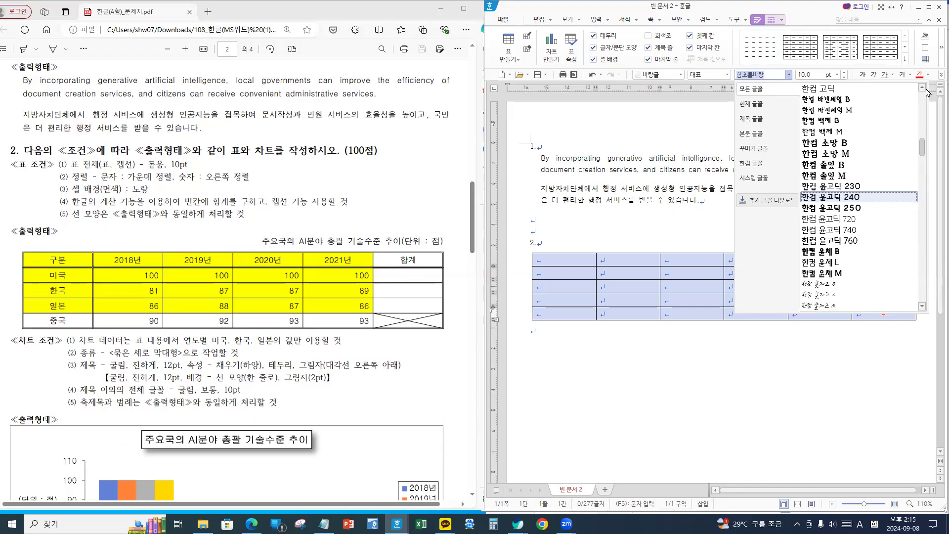
pyautogui.scroll(-3, 926, 105)
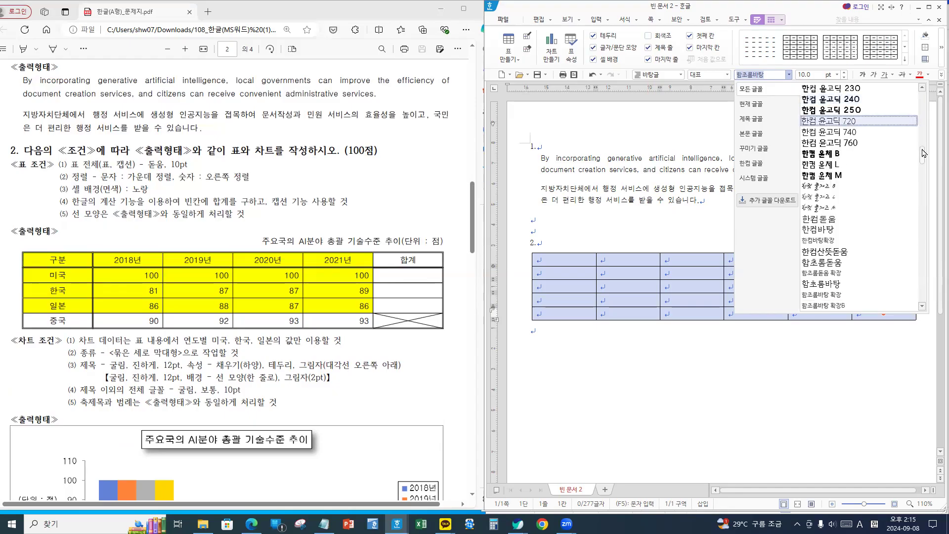
pyautogui.scroll(6, 924, 133)
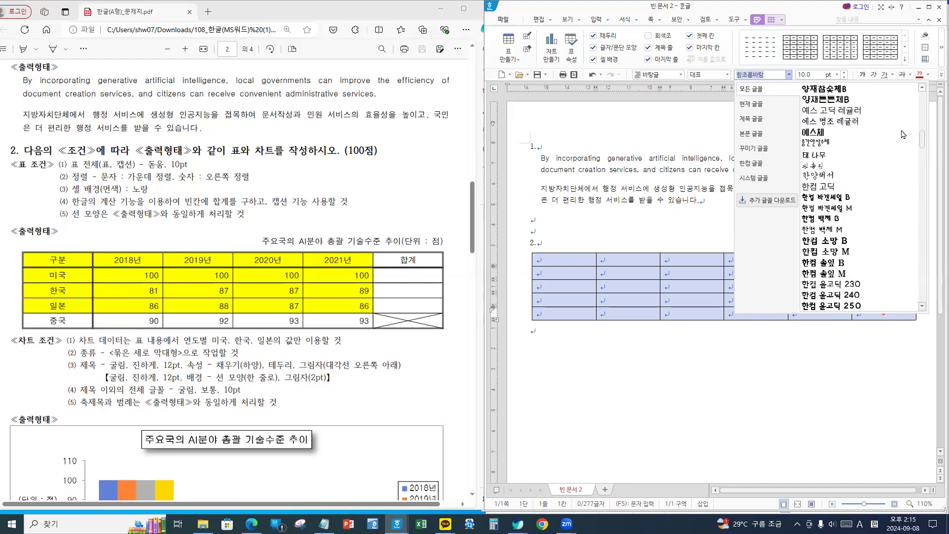
pyautogui.scroll(2, 895, 137)
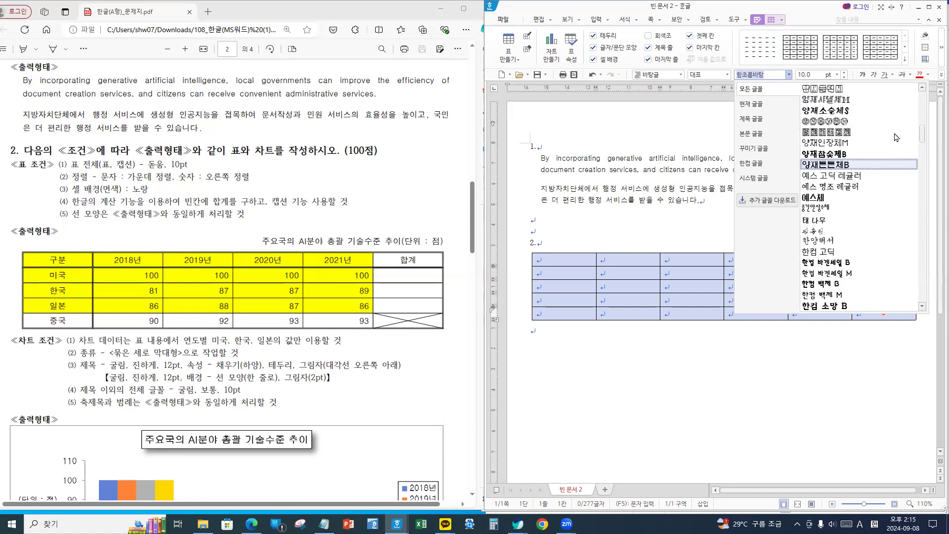
pyautogui.scroll(1, 893, 131)
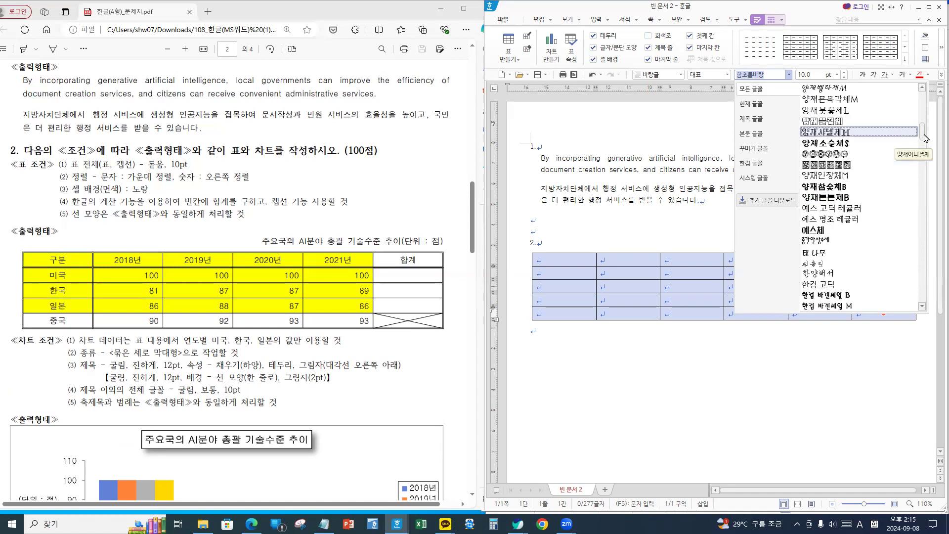
pyautogui.scroll(5, 866, 116)
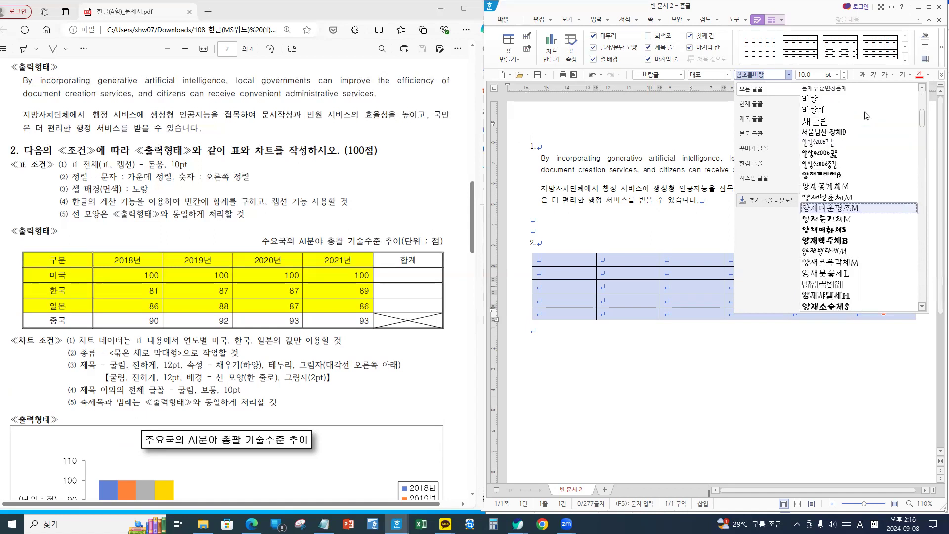
pyautogui.scroll(1, 866, 116)
pyautogui.scroll(3, 866, 114)
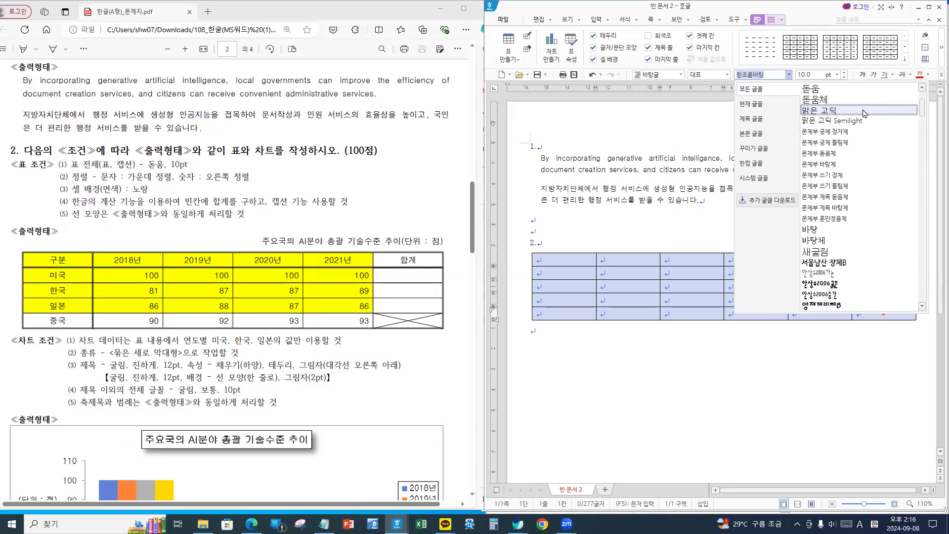
pyautogui.scroll(1, 862, 113)
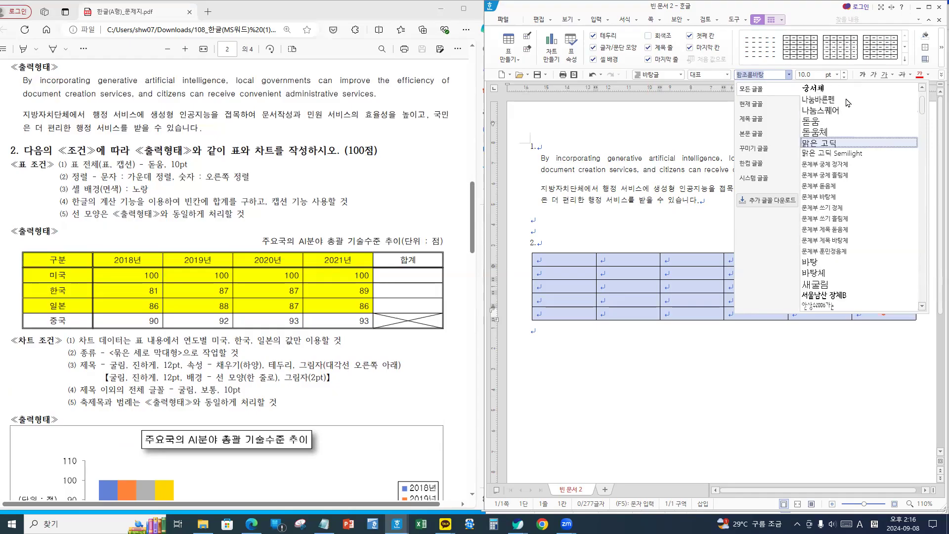
pyautogui.click(813, 121)
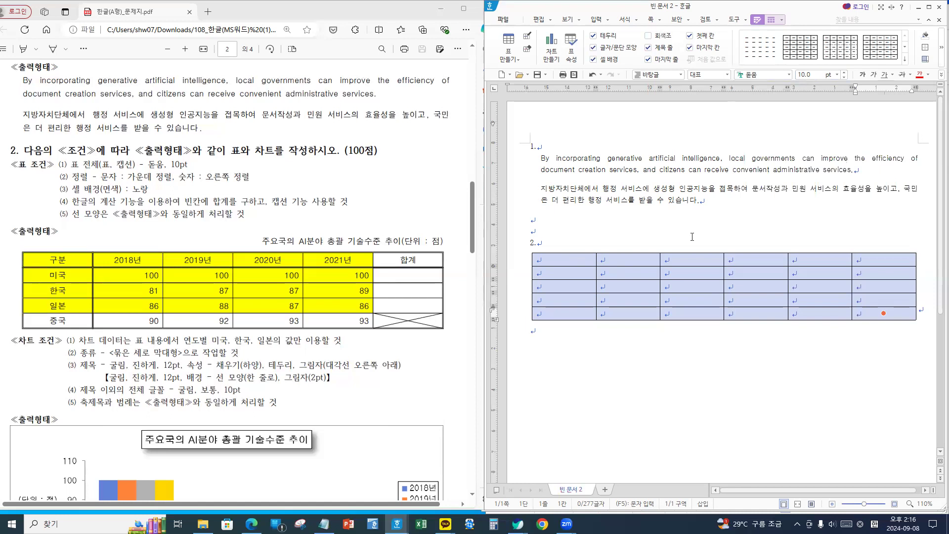
# - Set a double-line outer border around the whole table
pyautogui.press('l')
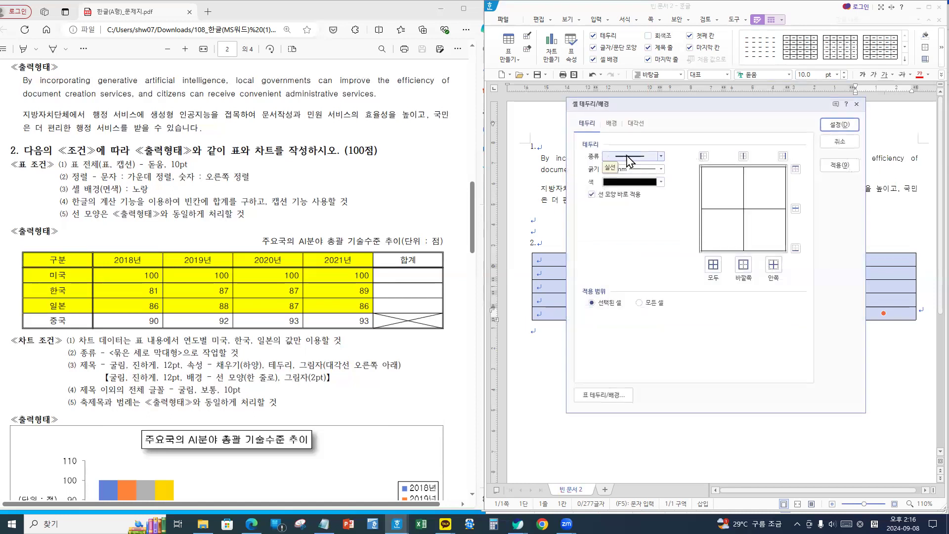
pyautogui.click(628, 160)
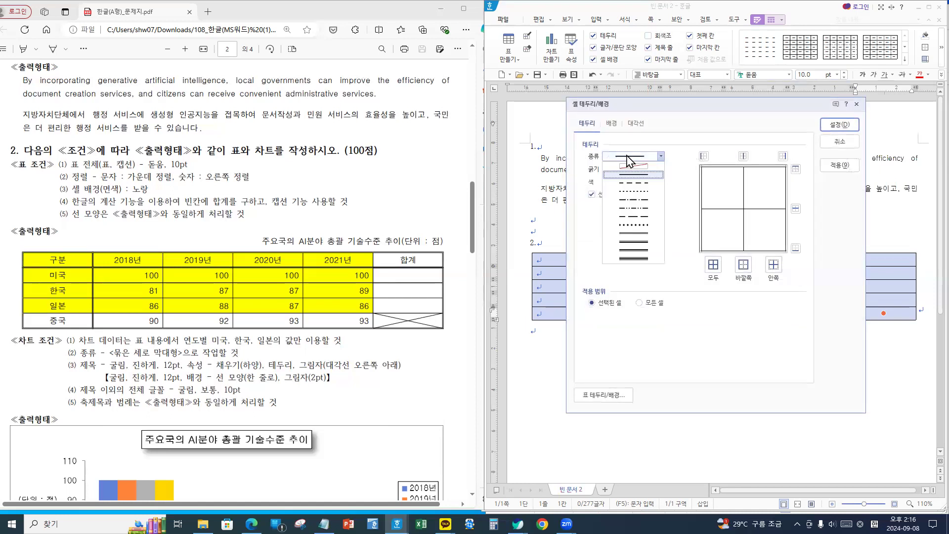
pyautogui.click(637, 234)
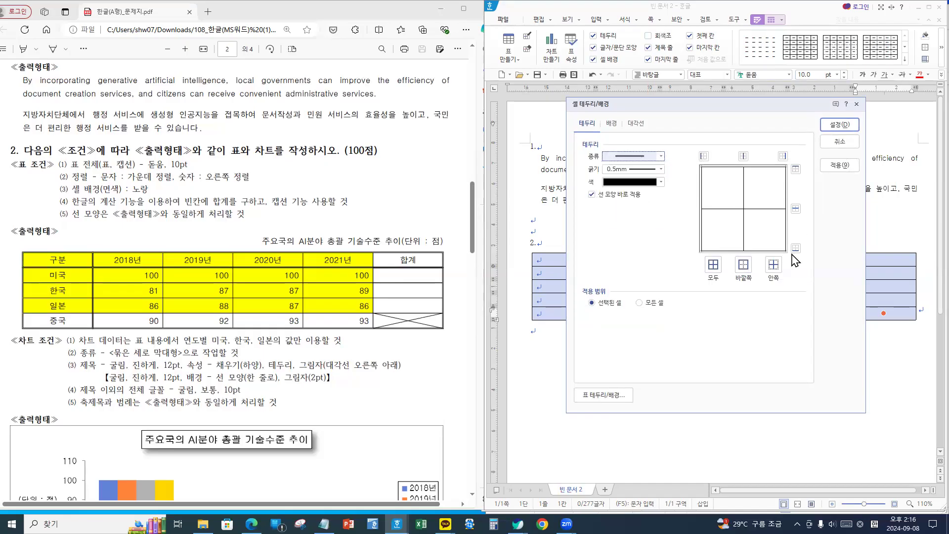
pyautogui.click(743, 264)
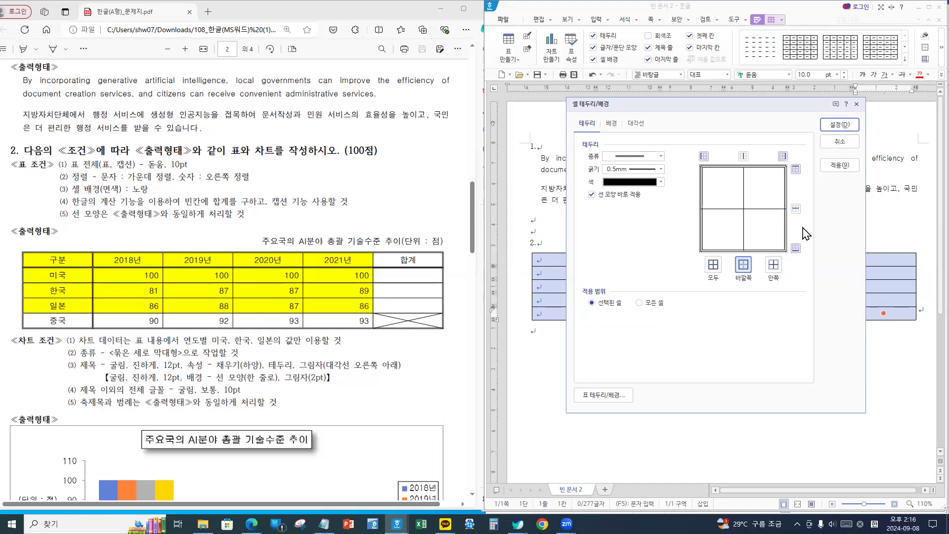
pyautogui.click(839, 124)
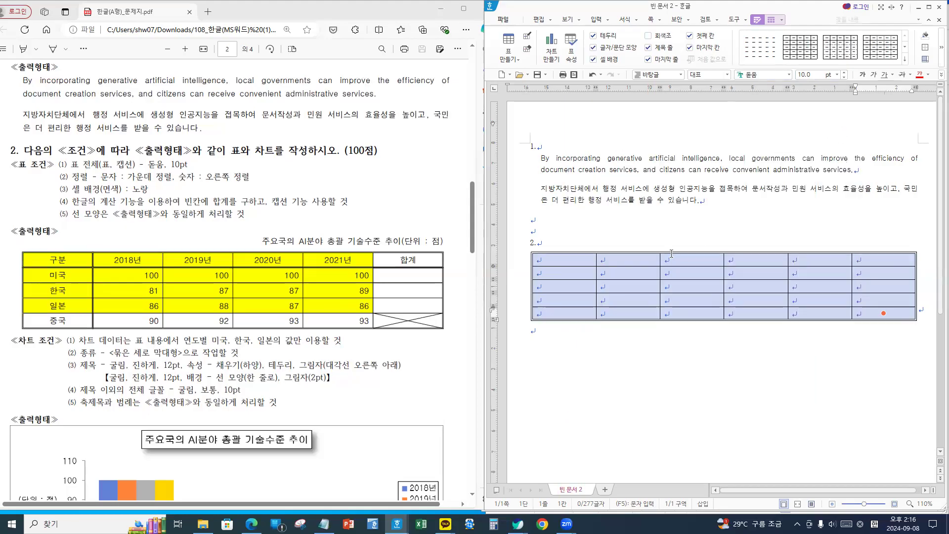
pyautogui.moveTo(568, 260); pyautogui.dragTo(897, 262)
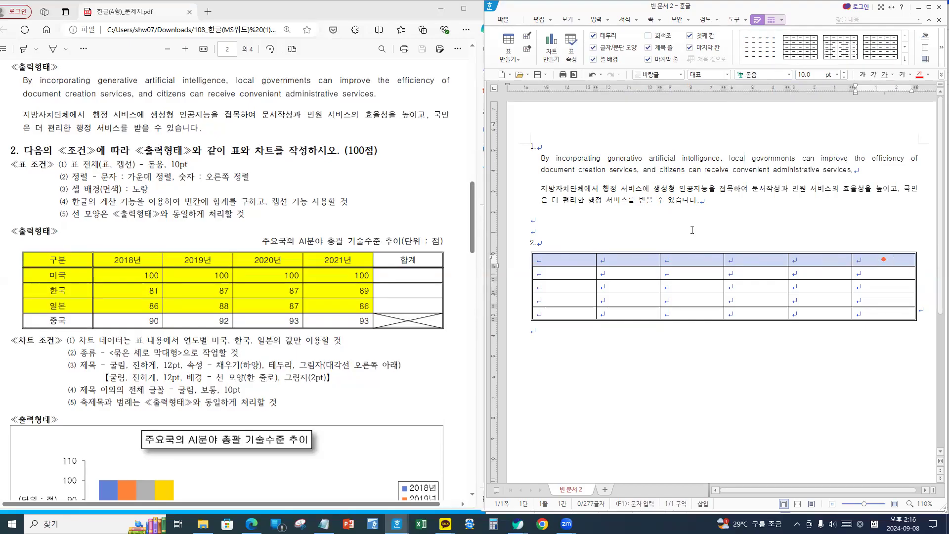
# - Add a double-line bottom border under the header row
pyautogui.press('l')
pyautogui.click(631, 157)
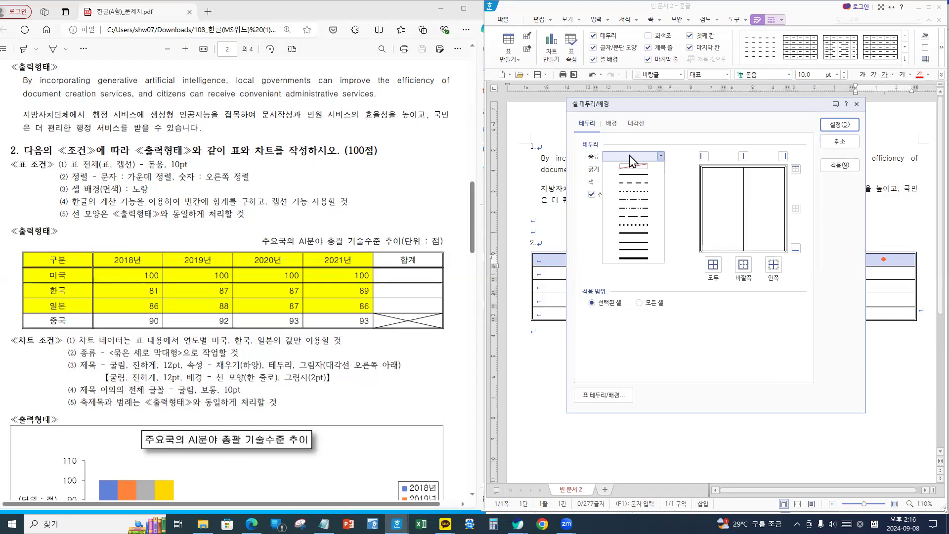
pyautogui.click(636, 235)
pyautogui.click(795, 248)
pyautogui.click(839, 124)
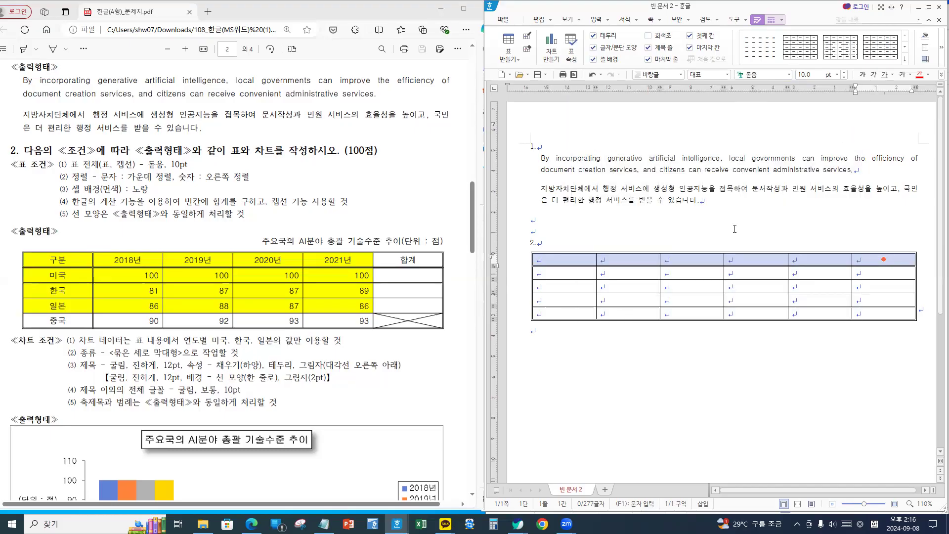
# - Give the first column a double-line right border
pyautogui.moveTo(573, 258); pyautogui.dragTo(577, 321)
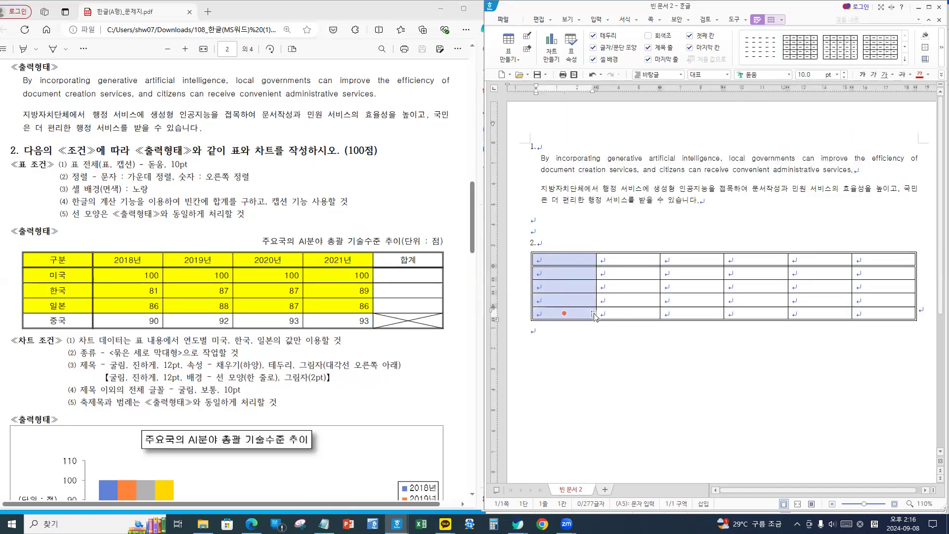
pyautogui.press('l')
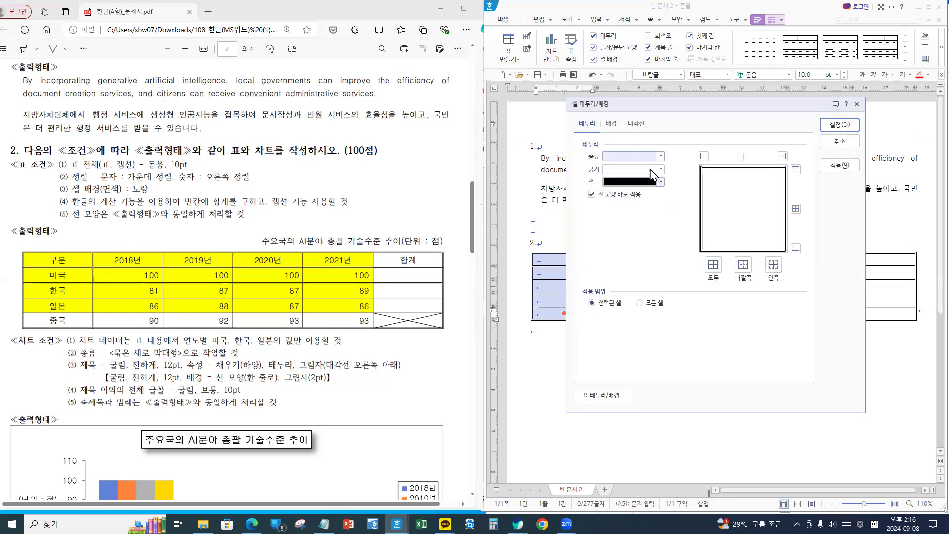
pyautogui.click(635, 157)
pyautogui.click(633, 235)
pyautogui.click(782, 157)
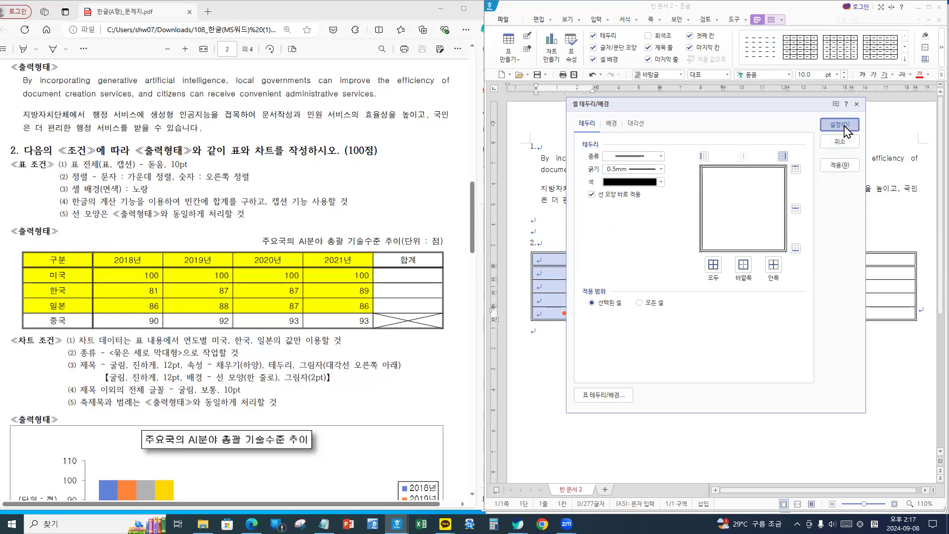
pyautogui.click(840, 124)
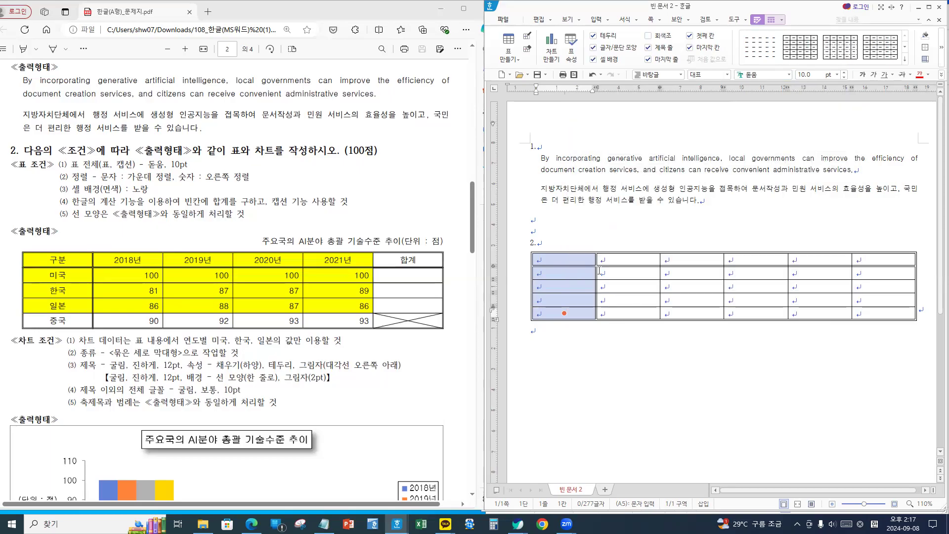
# - Enter 구분, 2018년, 2019년, auto-fill 2020년 and 2021년, and type 합계 in the last header cell
pyautogui.click(575, 258)
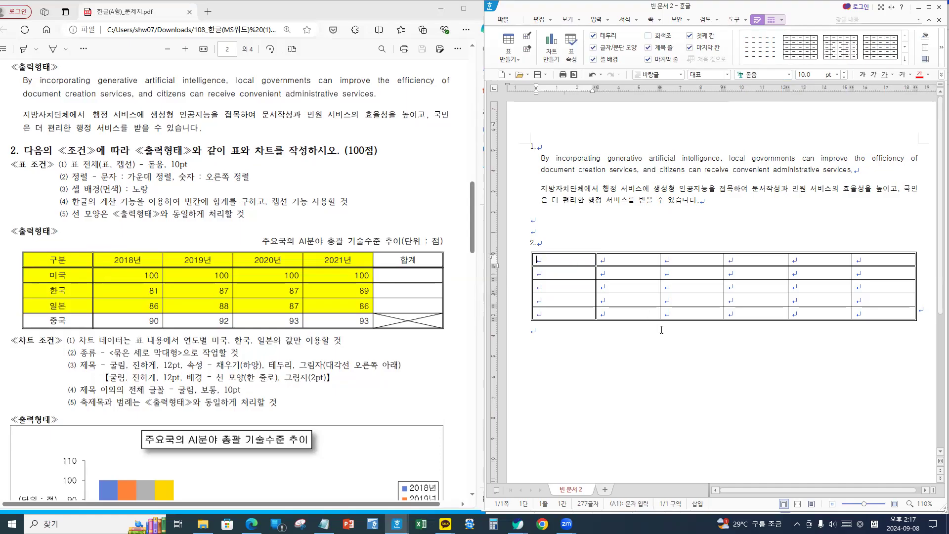
pyautogui.write('rnrnqns')
pyautogui.press('Tab')
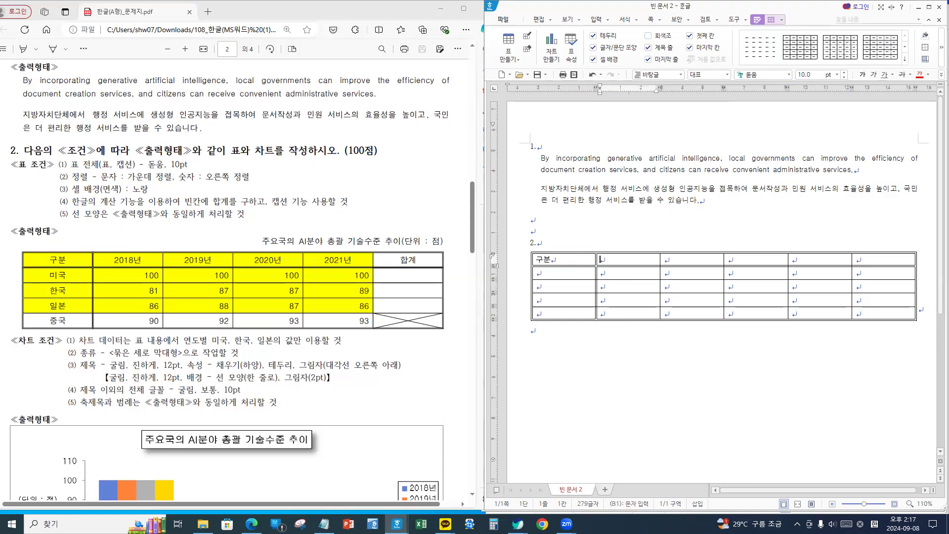
pyautogui.write('20')
pyautogui.write('18sus')
pyautogui.press('Tab')
pyautogui.write('2019su')
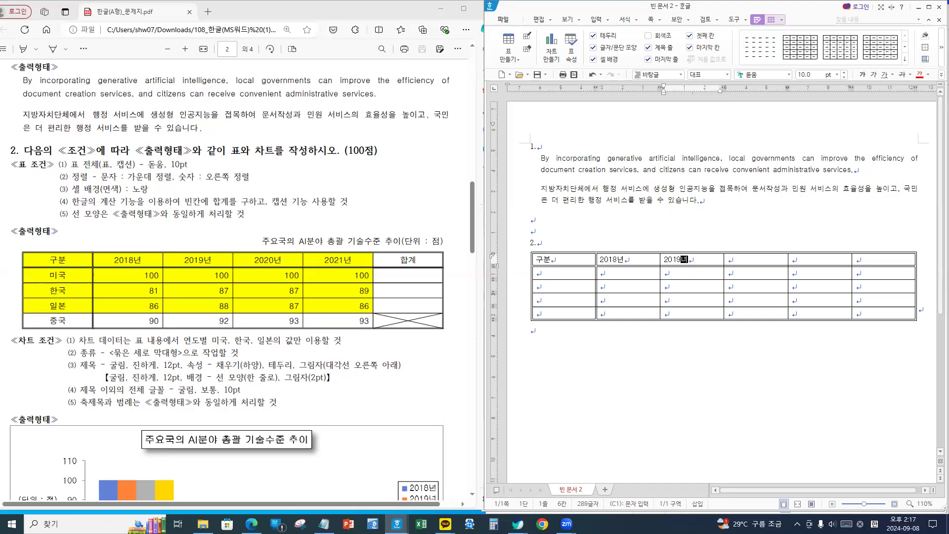
pyautogui.write('s')
pyautogui.moveTo(620, 260); pyautogui.dragTo(809, 263)
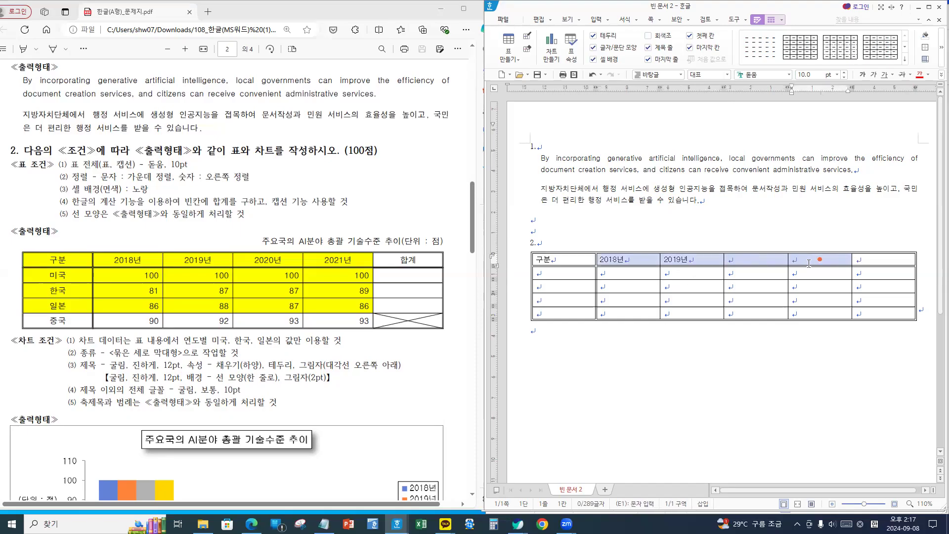
pyautogui.press('a')
pyautogui.click(885, 260)
pyautogui.write('합계')
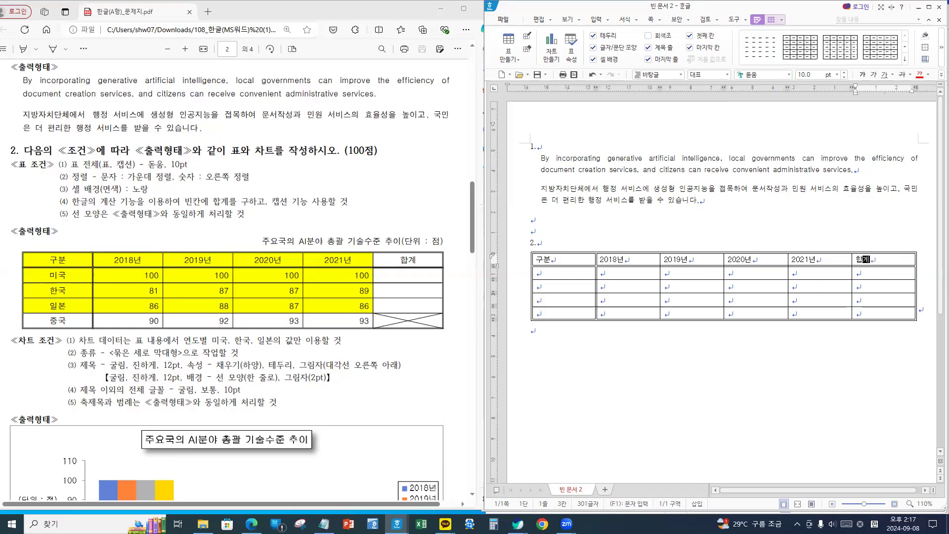
pyautogui.press('Tab')
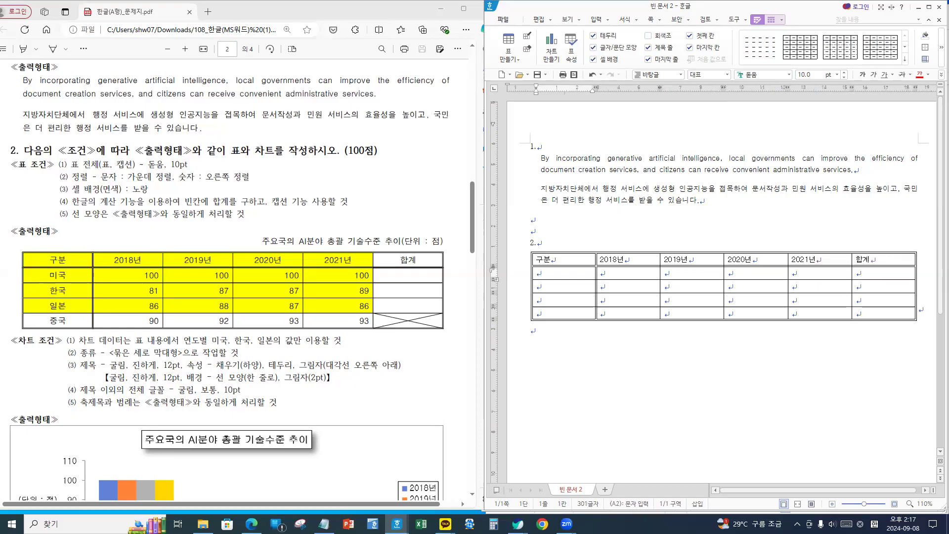
# - Type row labels 미국, 한국, 일본, 중국 and the 2018 scores 100, 81, 86, 90
pyautogui.write('미국')
pyautogui.press('Down')
pyautogui.write('한국')
pyautogui.press('Down')
pyautogui.write('일본')
pyautogui.press('Down')
pyautogui.write('중')
pyautogui.press('Up')
pyautogui.press('Up')
pyautogui.press('Up')
pyautogui.write('100')
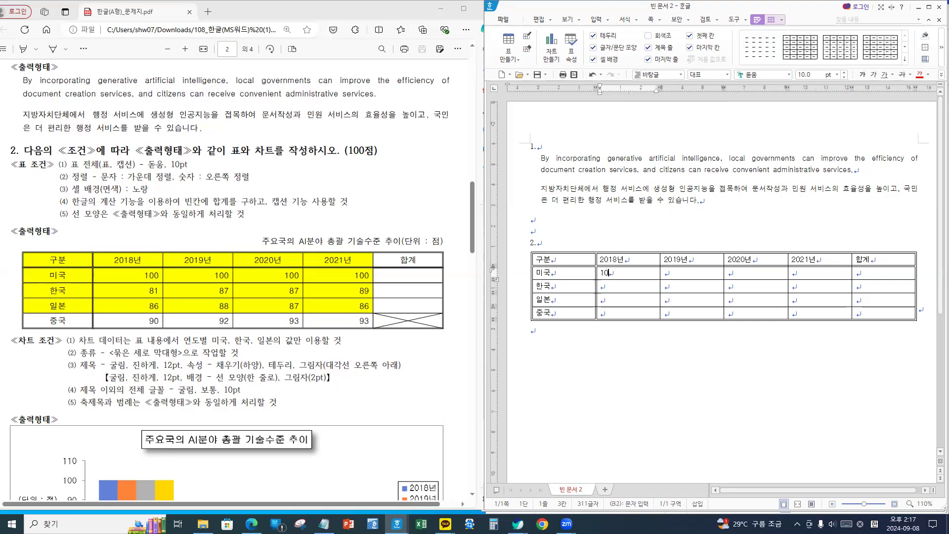
pyautogui.press('Down')
pyautogui.write('81')
pyautogui.press('Down')
pyautogui.write('86')
pyautogui.press('Down')
pyautogui.write('90')
# - Enter the 2019 scores 100, 87, 88, 92 and fill in the 2020 column
pyautogui.press('Right')
pyautogui.press('Up')
pyautogui.press('Up')
pyautogui.press('Up')
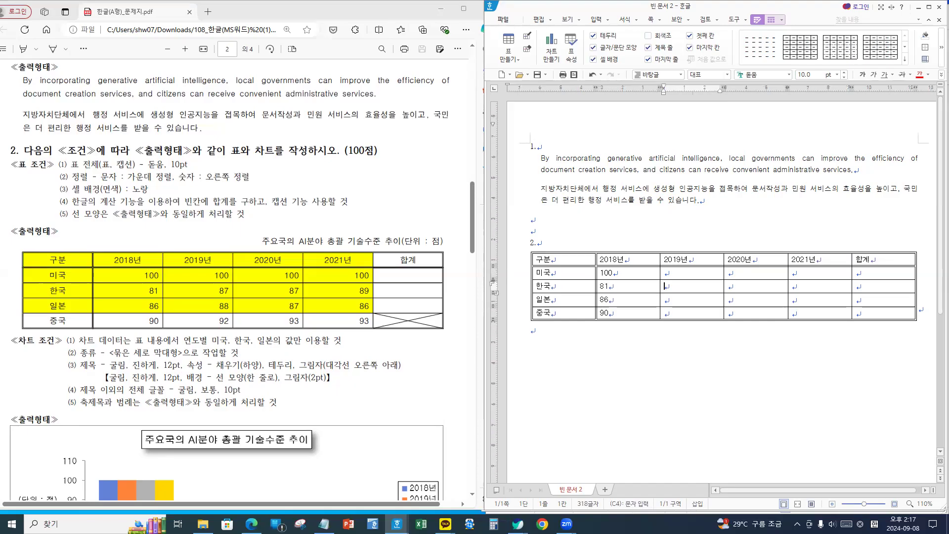
pyautogui.write('100')
pyautogui.press('Down')
pyautogui.write('87')
pyautogui.press('Down')
pyautogui.write('88')
pyautogui.press('Down')
pyautogui.write('92')
pyautogui.press('Tab')
pyautogui.press('Up')
pyautogui.press('Up')
pyautogui.press('Up')
pyautogui.write('100')
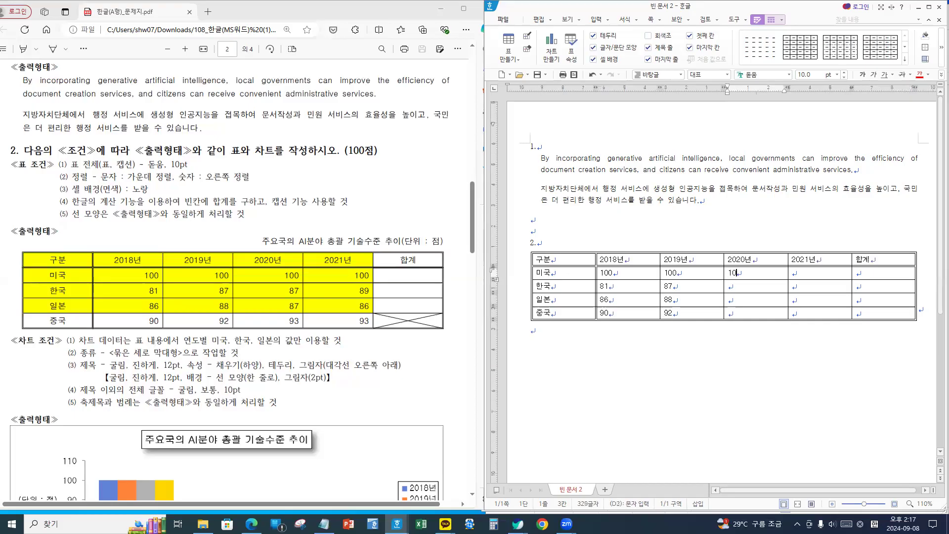
pyautogui.press('Down')
pyautogui.write('8787')
pyautogui.press('Down')
pyautogui.write('90')
# - Enter the 2021 scores 100, 89, 86, 93
pyautogui.press('Right')
pyautogui.press('Up')
pyautogui.press('Up')
pyautogui.press('Up')
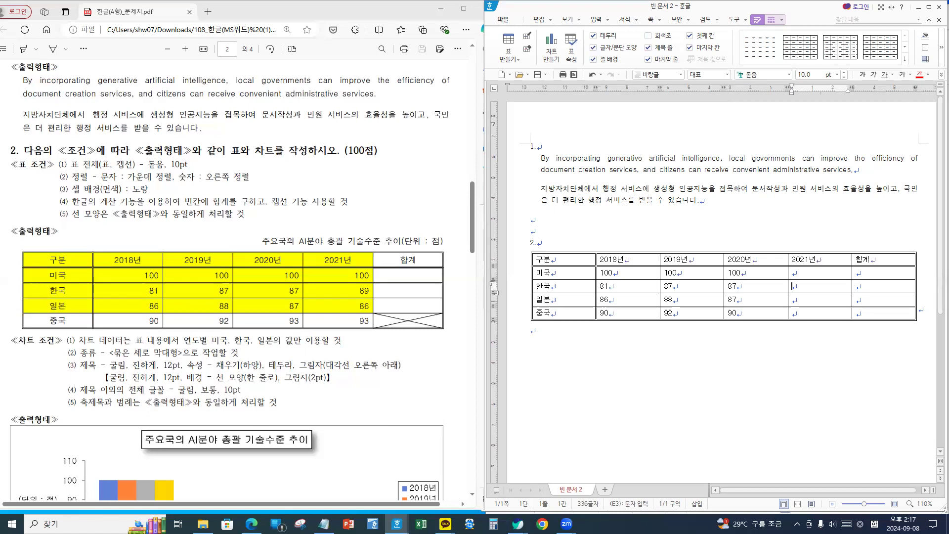
pyautogui.write('100')
pyautogui.press('Down')
pyautogui.write('89')
pyautogui.press('Down')
pyautogui.write('86')
pyautogui.press('Down')
pyautogui.write('93')
# - Centre the header row and the country names
pyautogui.moveTo(569, 259); pyautogui.dragTo(896, 259)
pyautogui.moveTo(576, 260); pyautogui.dragTo(881, 259)
pyautogui.moveTo(563, 272); pyautogui.dragTo(576, 316)
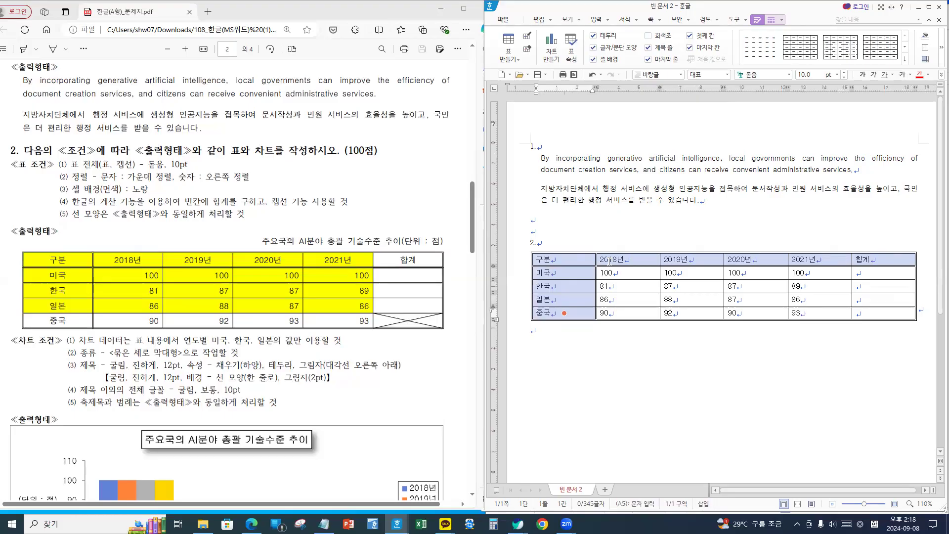
pyautogui.click(941, 75)
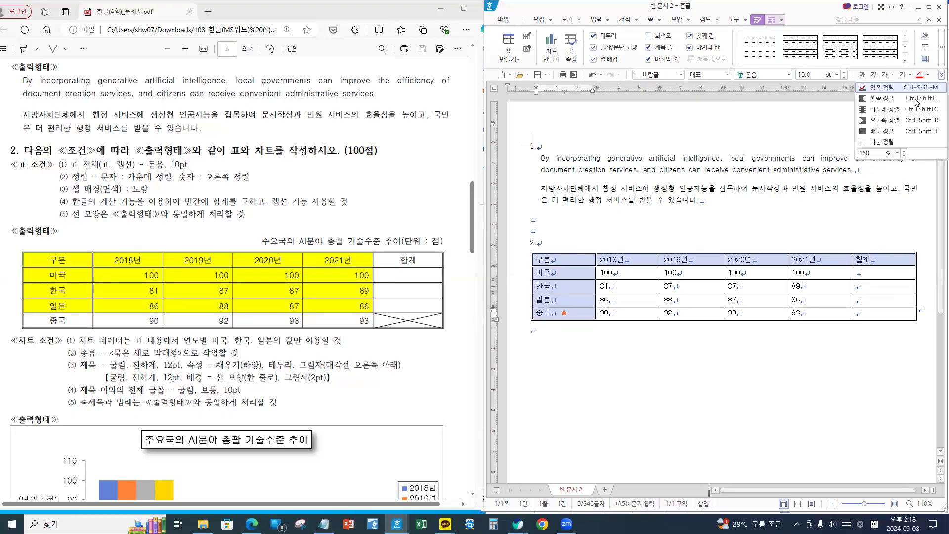
pyautogui.click(883, 109)
# - Right-align the score cells, then select the empty 중국 합계 cell
pyautogui.moveTo(632, 276); pyautogui.dragTo(756, 286)
pyautogui.moveTo(813, 299); pyautogui.dragTo(861, 321)
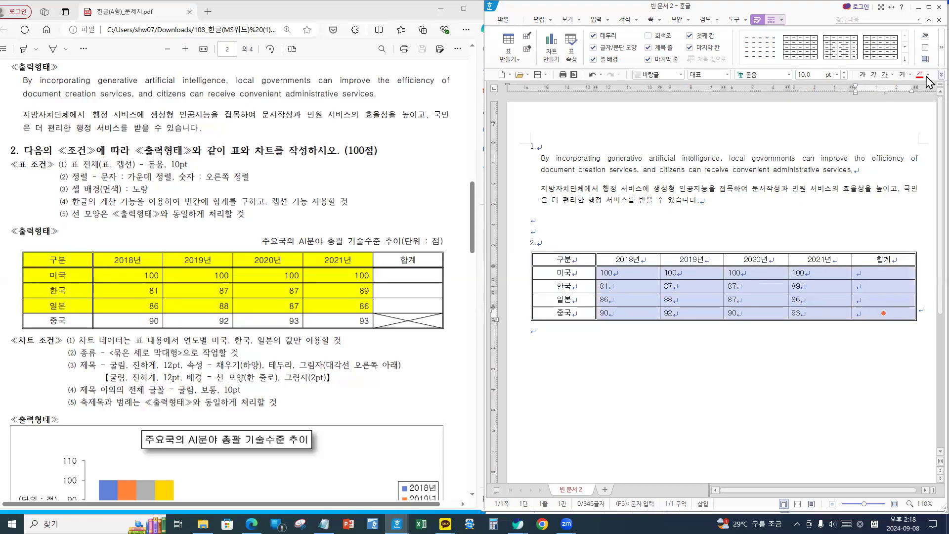
pyautogui.click(941, 74)
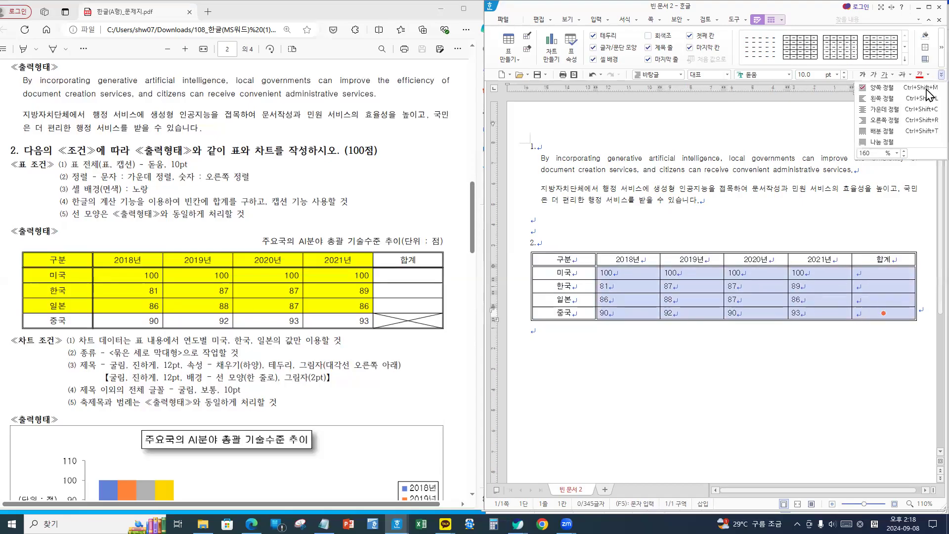
pyautogui.click(887, 121)
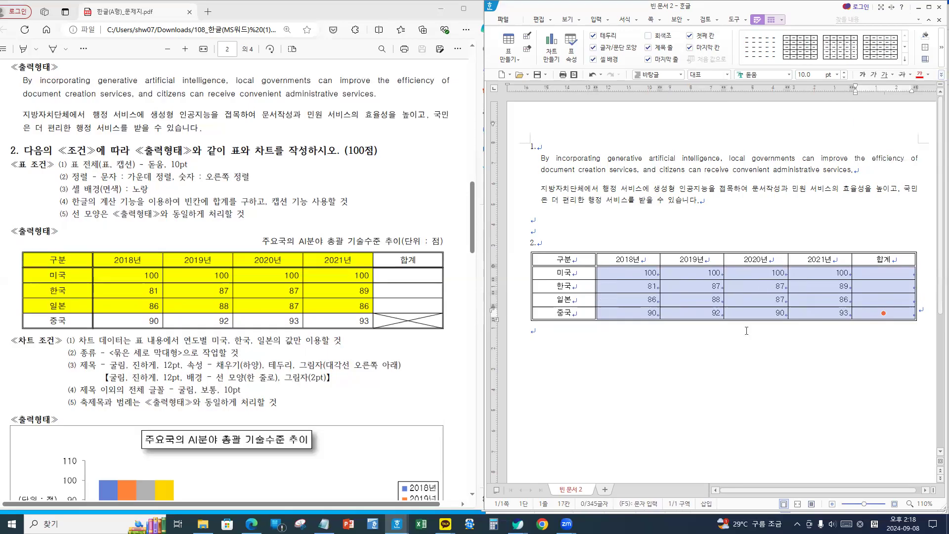
pyautogui.click(803, 363)
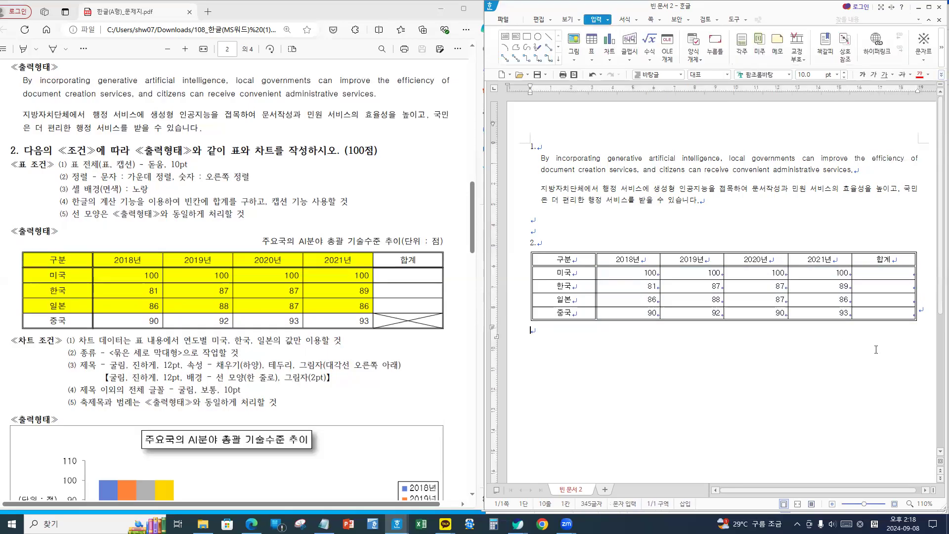
pyautogui.click(877, 314)
pyautogui.press('F5')
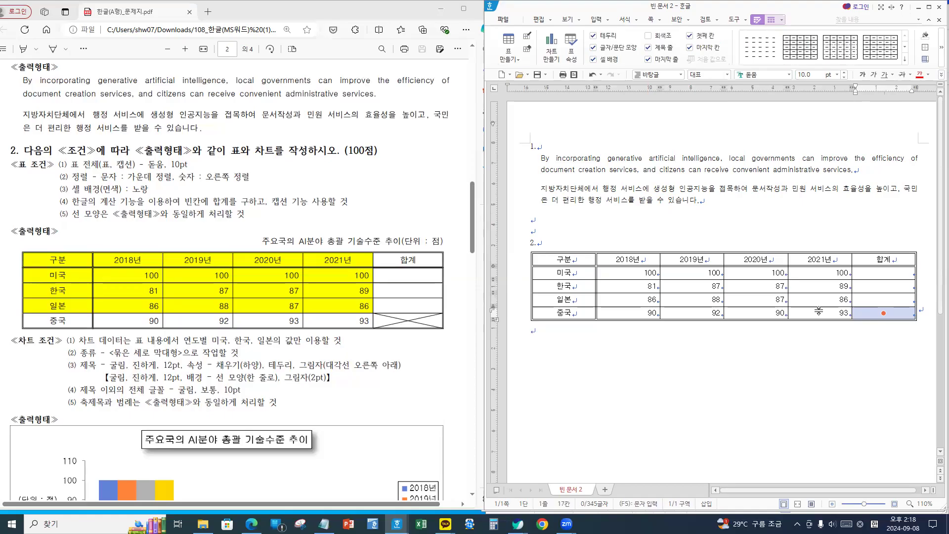
# - Add both \ and / diagonals to the empty 중국 합계 cell, forming an X
pyautogui.press('l')
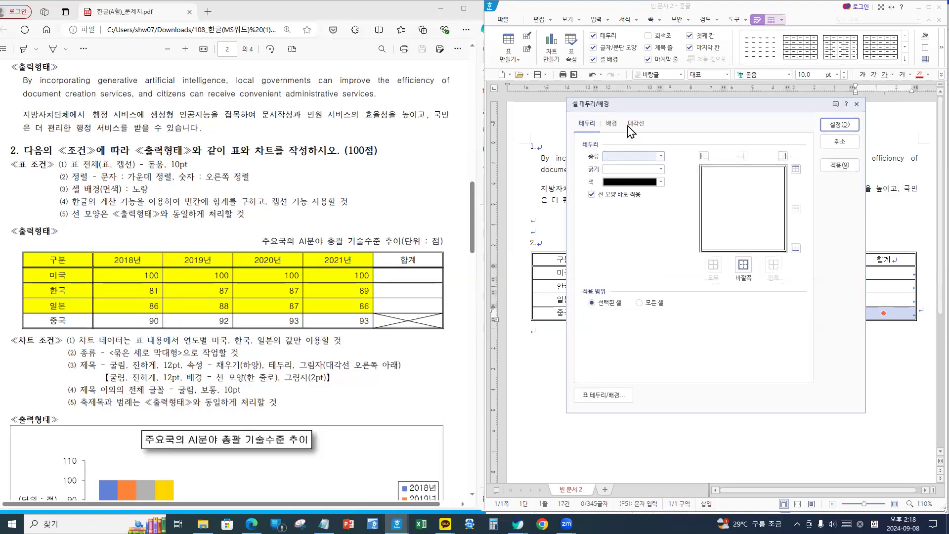
pyautogui.click(635, 123)
pyautogui.click(605, 207)
pyautogui.click(605, 232)
pyautogui.press('Return')
pyautogui.click(749, 362)
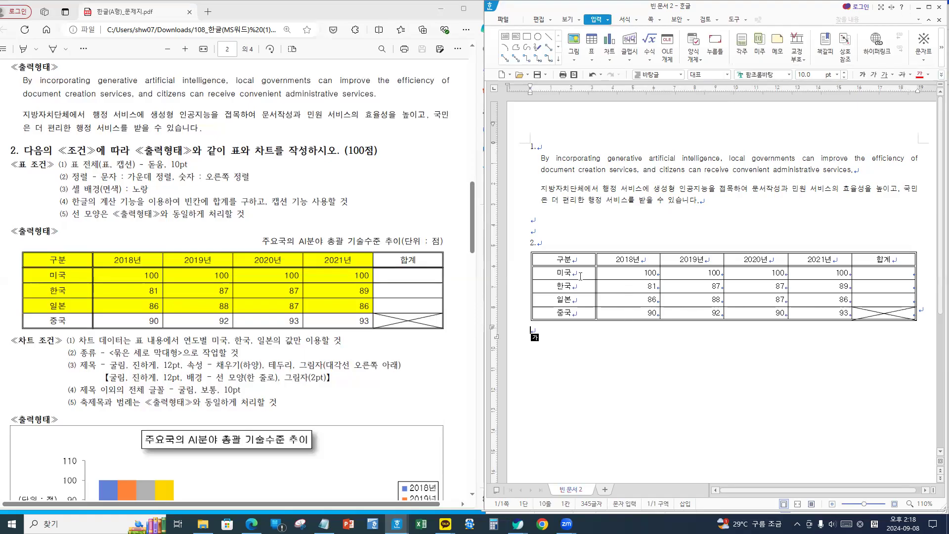
pyautogui.moveTo(550, 259); pyautogui.dragTo(816, 302)
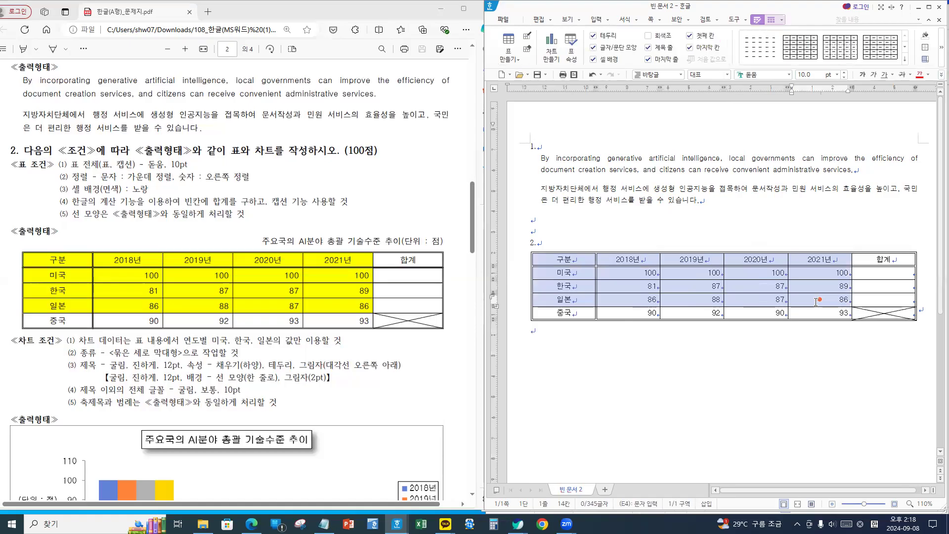
pyautogui.press('l')
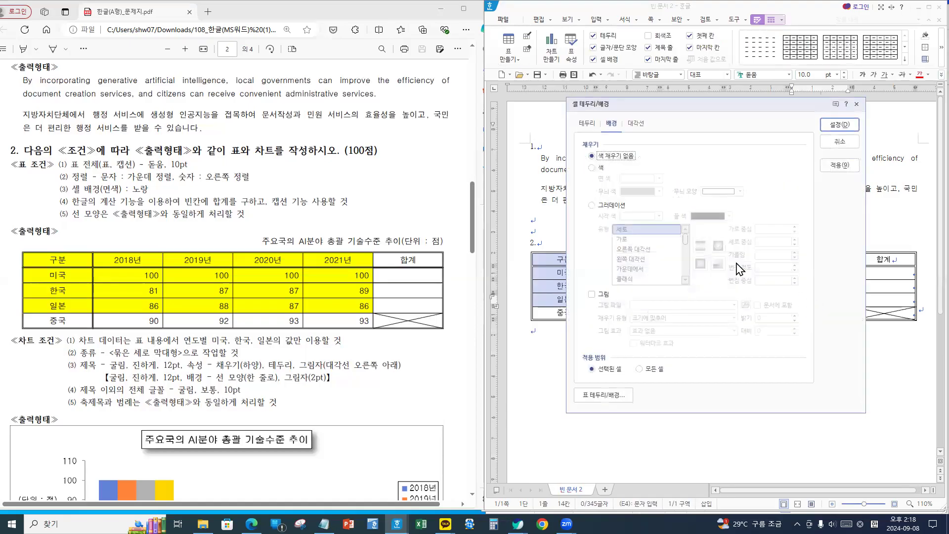
pyautogui.click(599, 168)
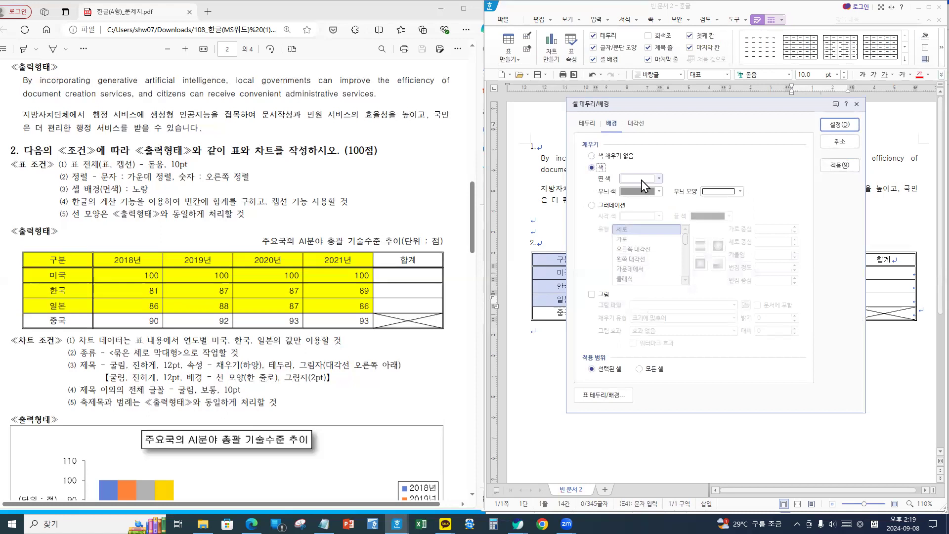
pyautogui.click(642, 179)
pyautogui.click(656, 277)
pyautogui.click(839, 124)
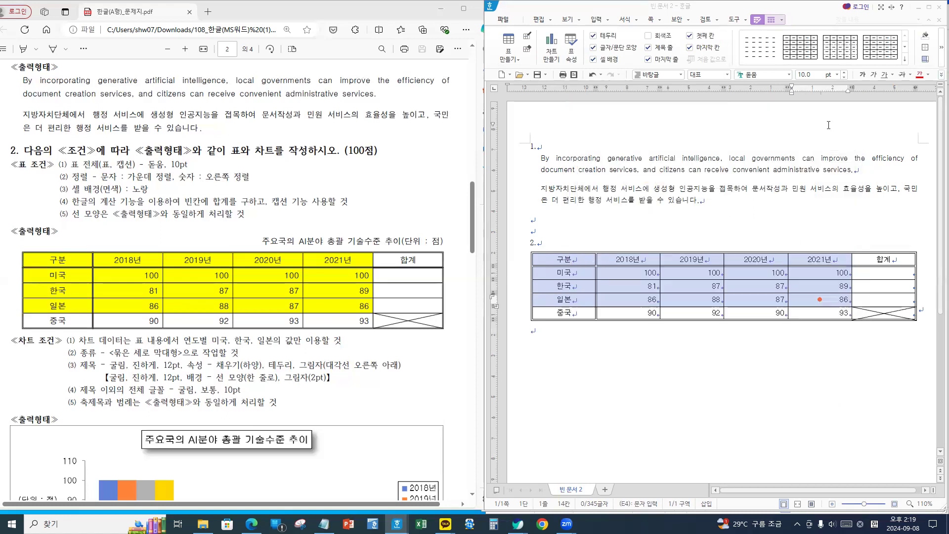
pyautogui.click(688, 357)
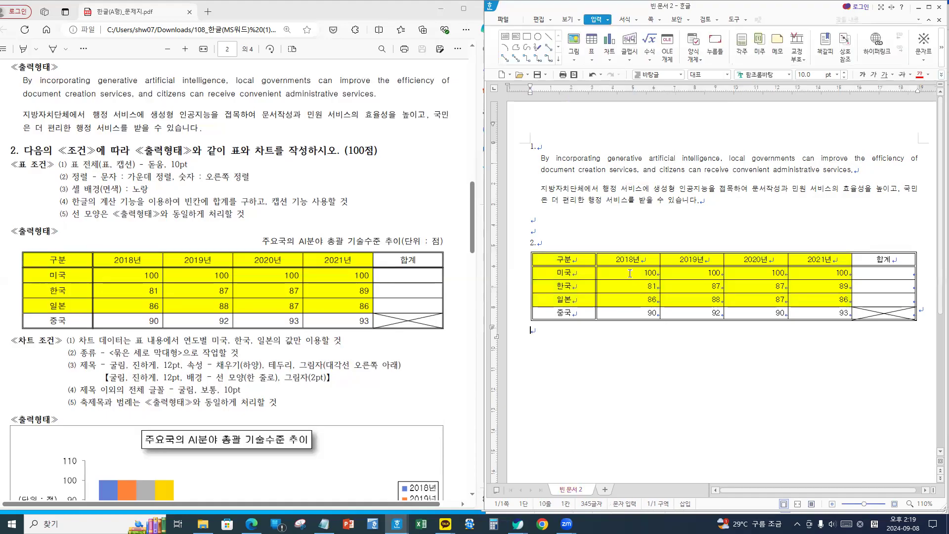
pyautogui.hotkey('ctrl', '2')
pyautogui.moveTo(596, 266)
pyautogui.mouseDown()
pyautogui.moveTo(743, 308)
pyautogui.moveTo(921, 311)
pyautogui.mouseUp()
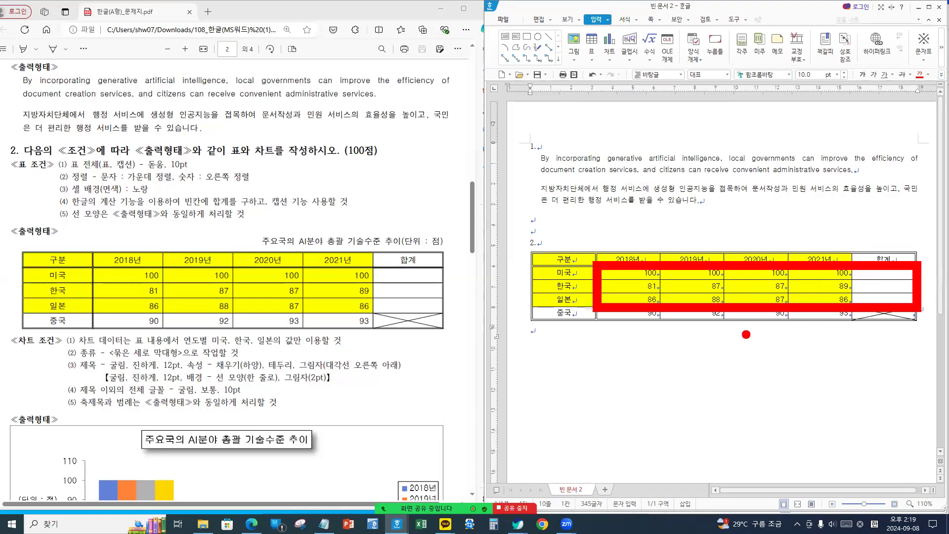
# - Use 블록 합계 on the 미국–일본 rows to get totals 400, 344 and 347
pyautogui.moveTo(624, 273); pyautogui.dragTo(884, 303)
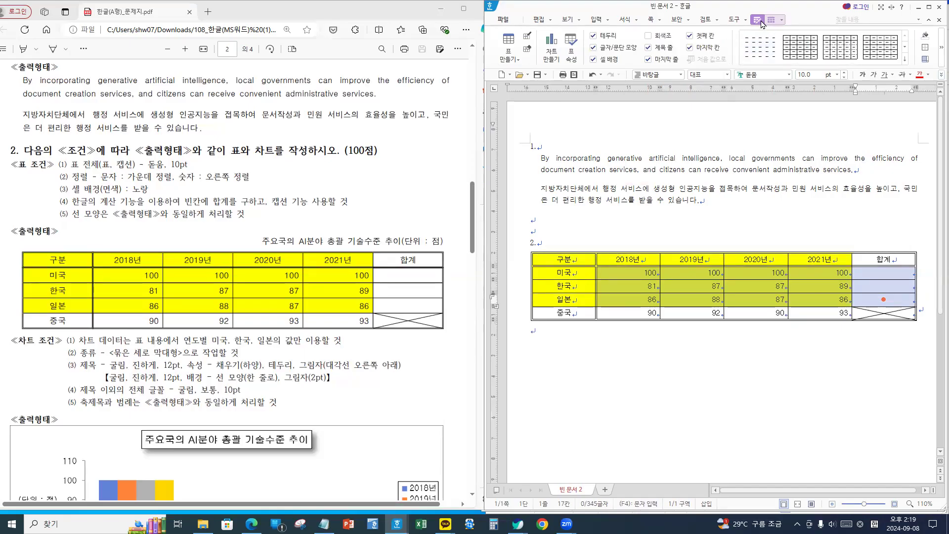
pyautogui.click(781, 21)
pyautogui.click(782, 21)
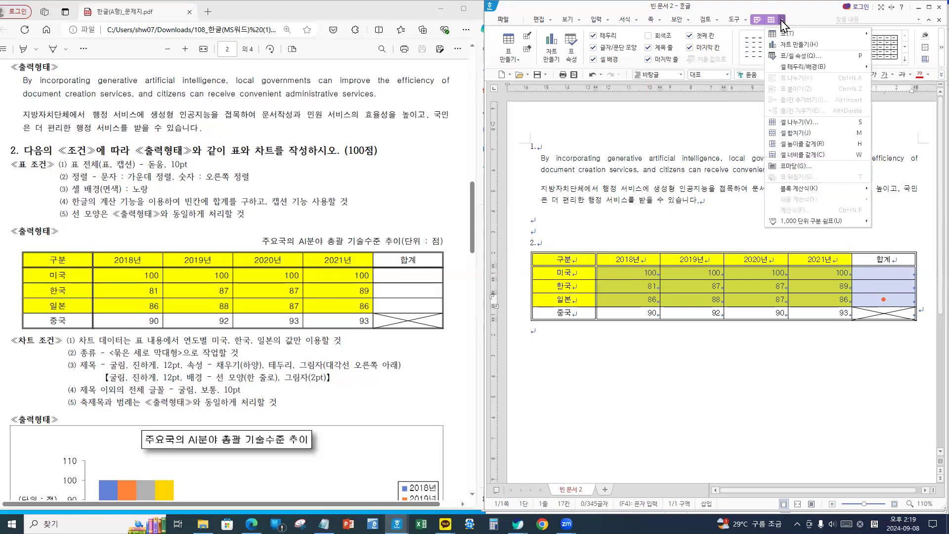
pyautogui.moveTo(802, 195)
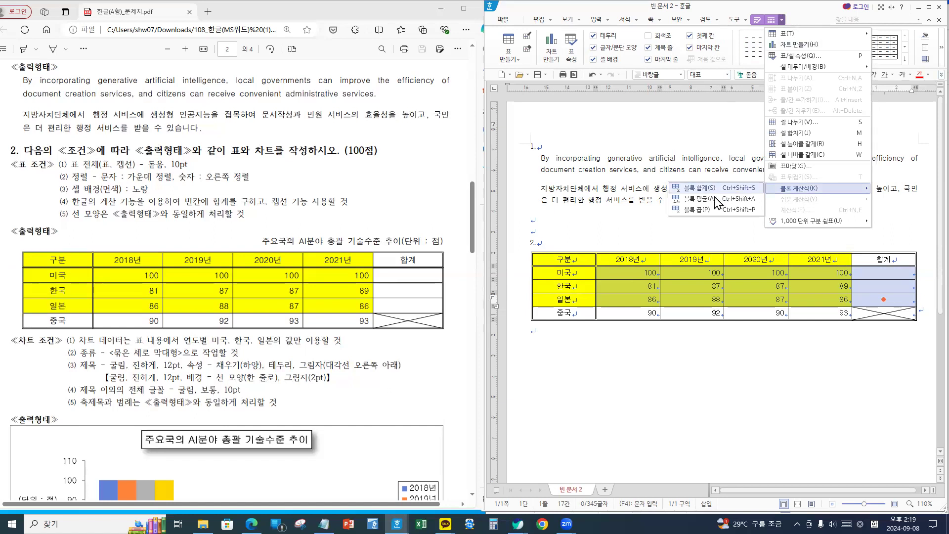
pyautogui.click(701, 188)
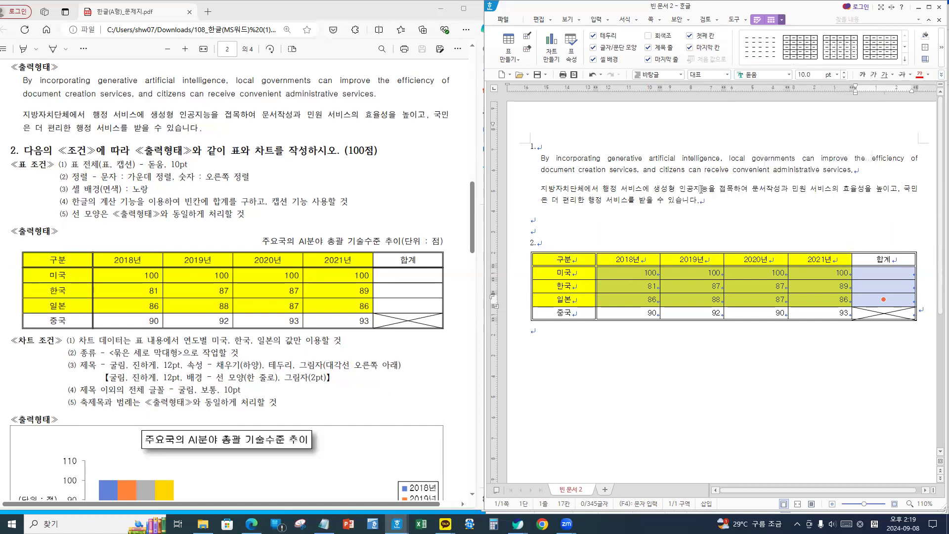
pyautogui.click(717, 379)
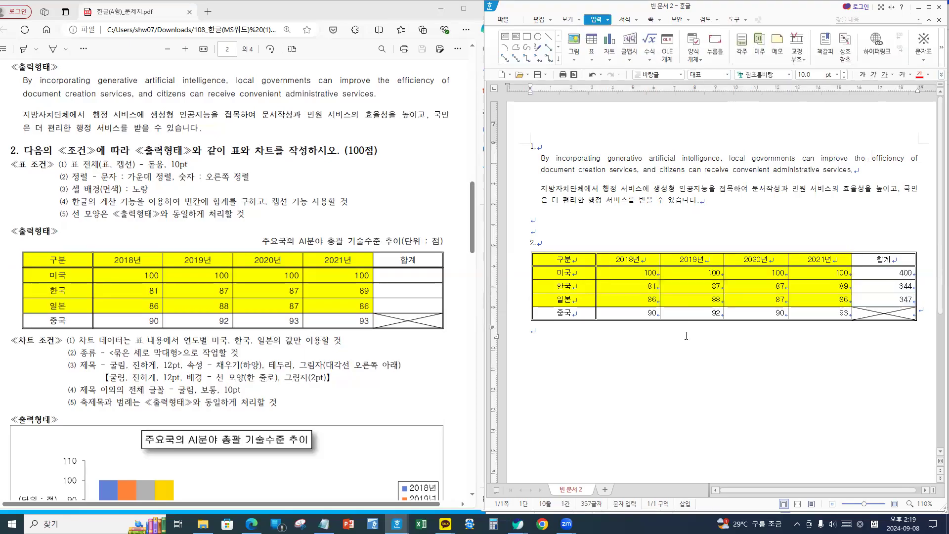
# - Reselect the three countries' yearly figures and browse the table commands without applying anything
pyautogui.moveTo(645, 274); pyautogui.dragTo(826, 313)
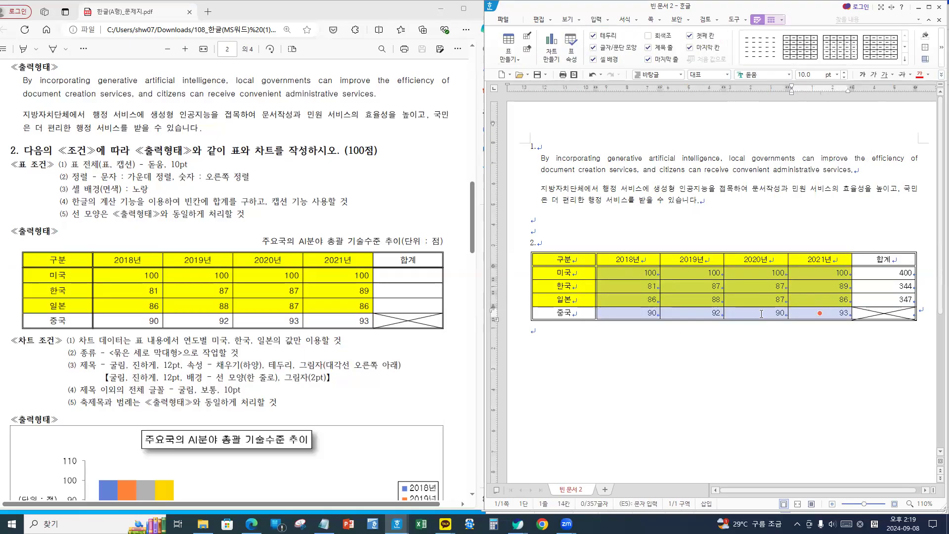
pyautogui.click(781, 19)
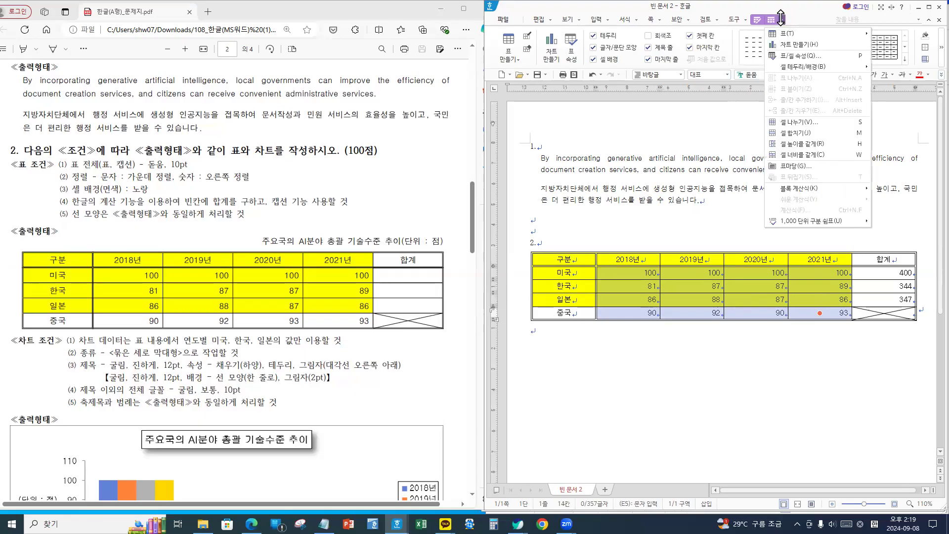
pyautogui.moveTo(806, 221)
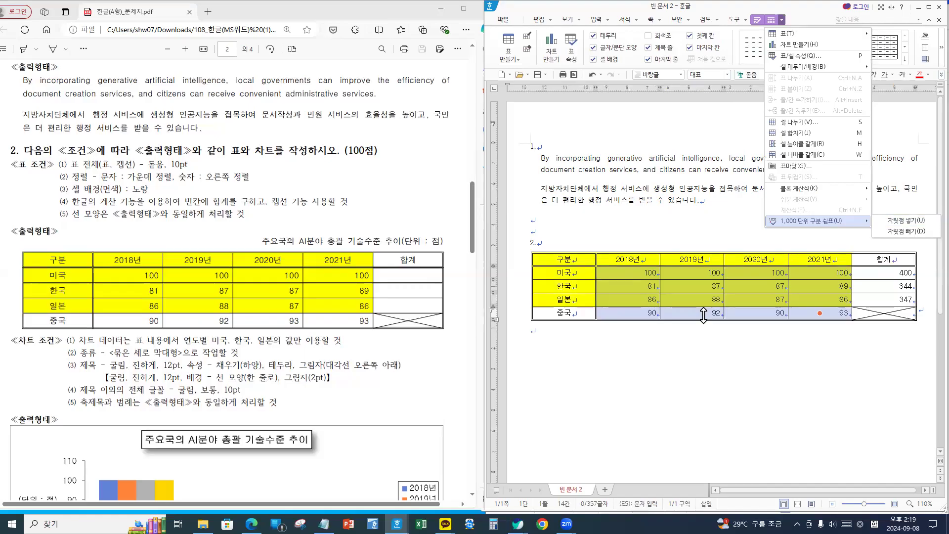
pyautogui.click(691, 373)
pyautogui.click(668, 363)
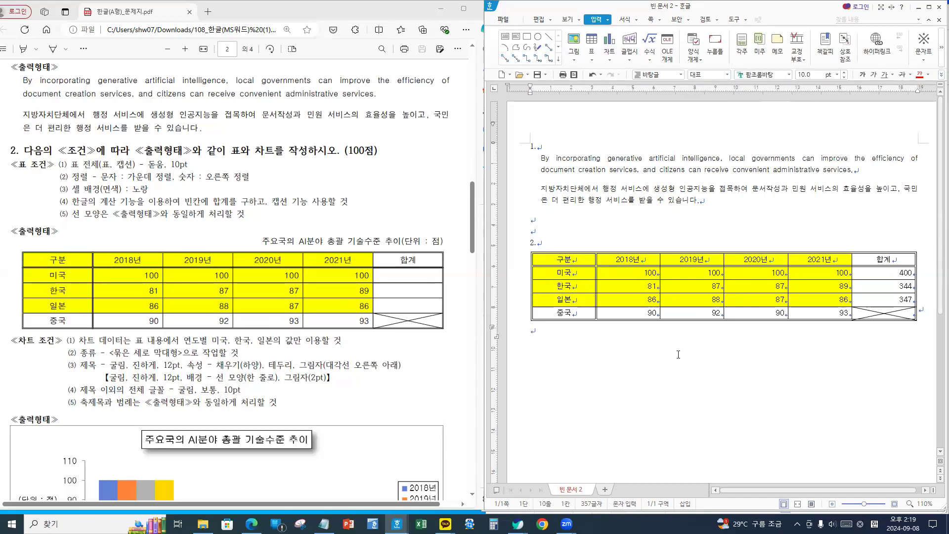
# - Add 자릿점 thousands separators to the 미국–중국 yearly figures, 2018년 to 2021년
pyautogui.moveTo(645, 273); pyautogui.dragTo(815, 313)
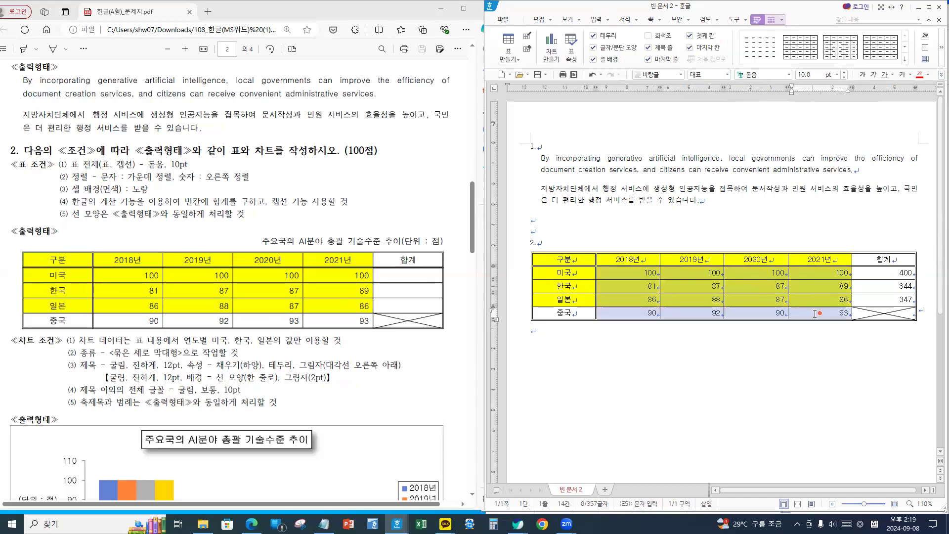
pyautogui.click(781, 20)
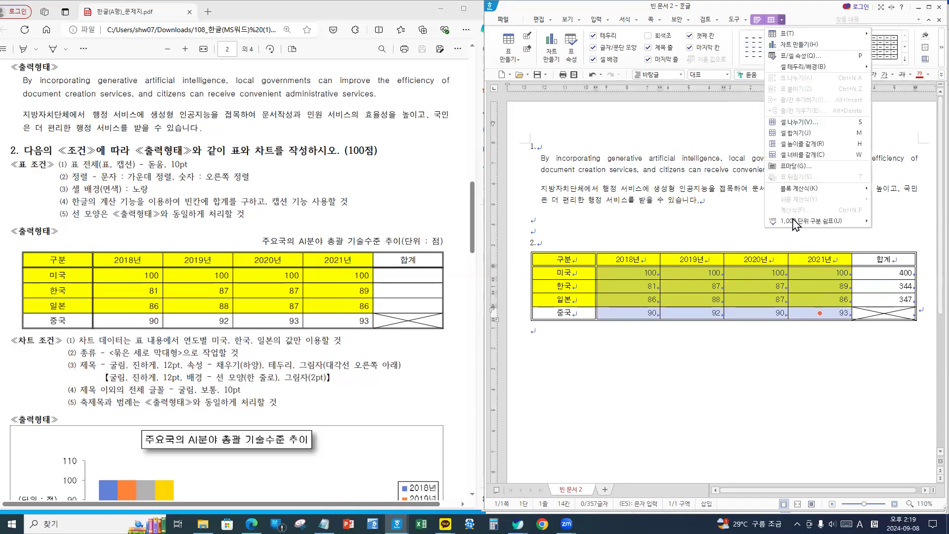
pyautogui.moveTo(796, 223)
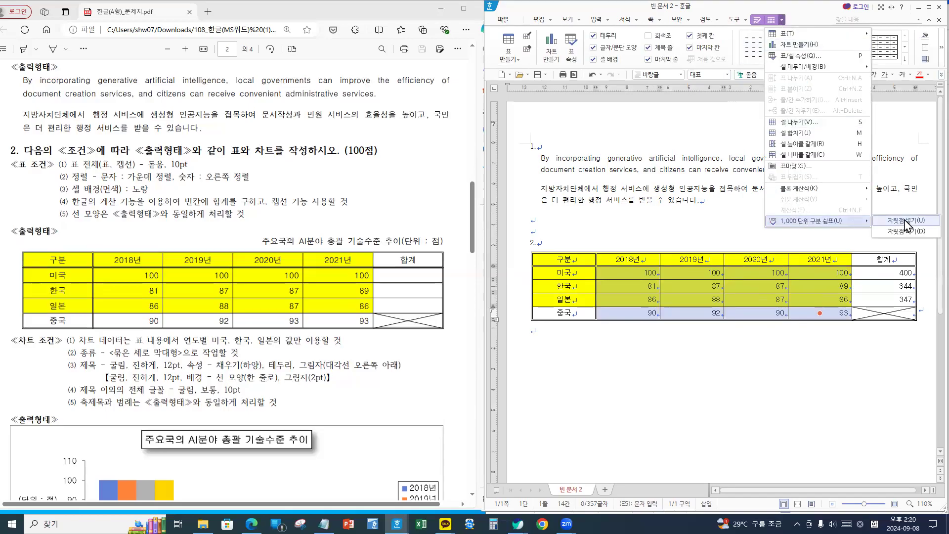
pyautogui.click(905, 221)
pyautogui.click(599, 354)
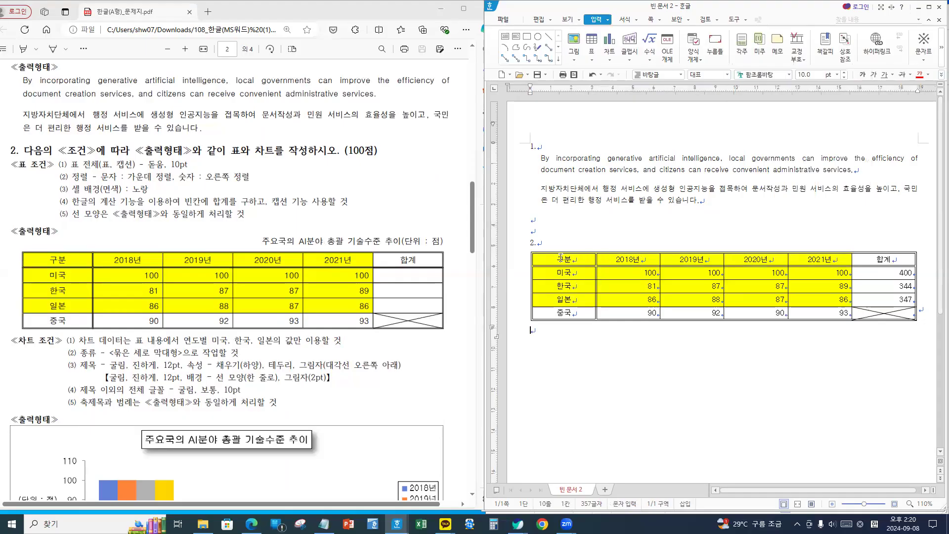
pyautogui.click(557, 260)
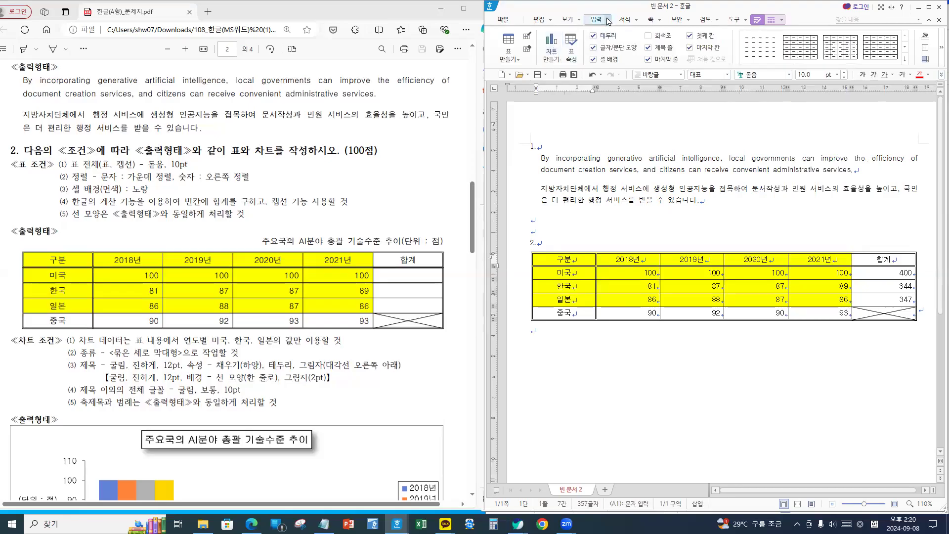
# - Insert a caption above the table reading 주요국의 AI분야 총괄 기술수준 추이(단위 : 점)
pyautogui.click(608, 21)
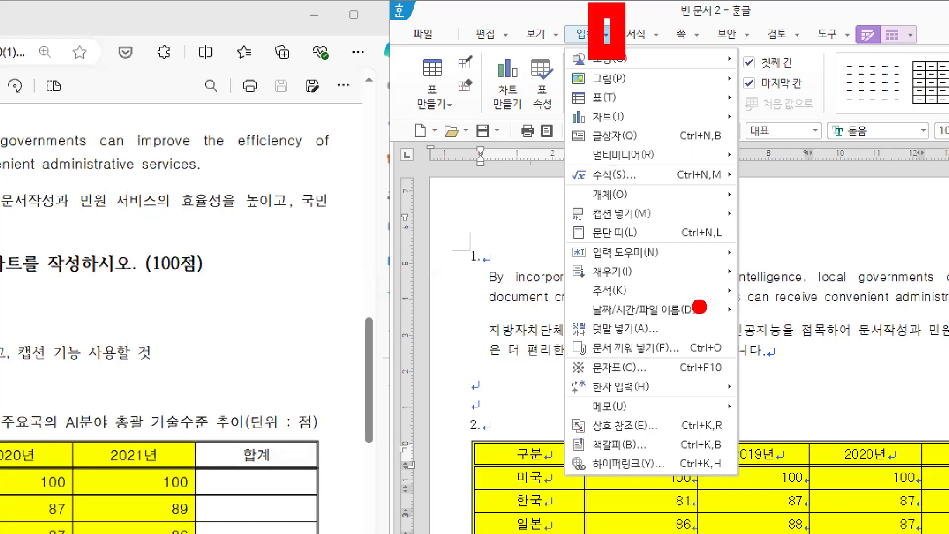
pyautogui.moveTo(557, 188)
pyautogui.mouseDown()
pyautogui.moveTo(613, 228)
pyautogui.moveTo(688, 238)
pyautogui.mouseUp()
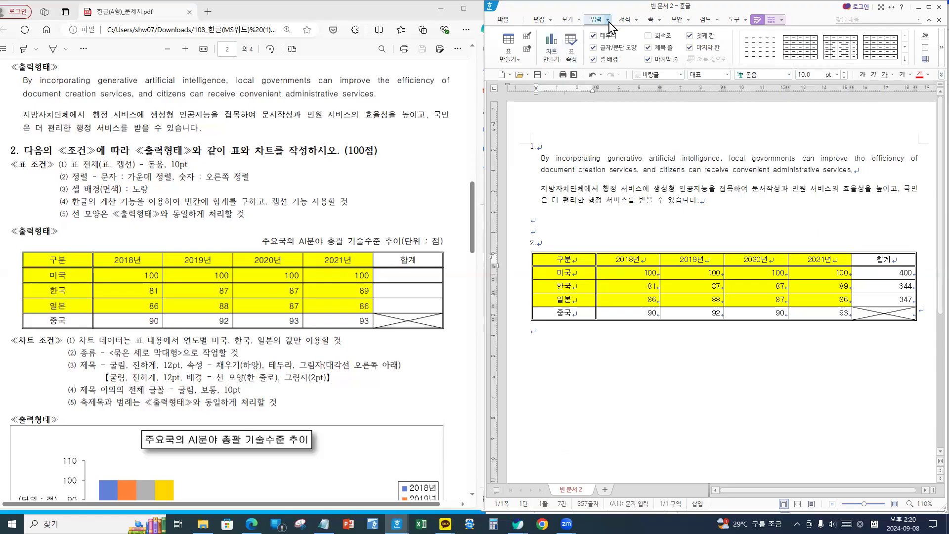
pyautogui.click(585, 35)
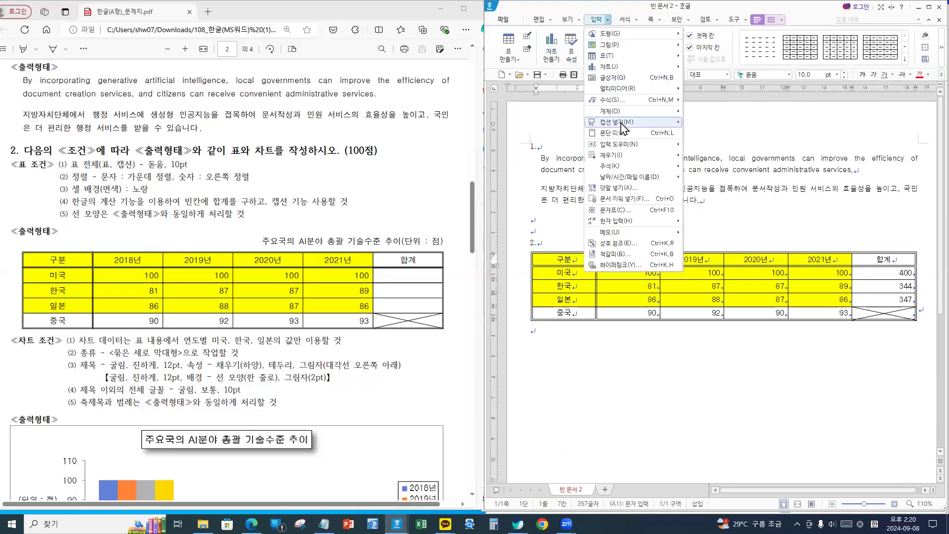
pyautogui.moveTo(624, 124)
pyautogui.click(719, 122)
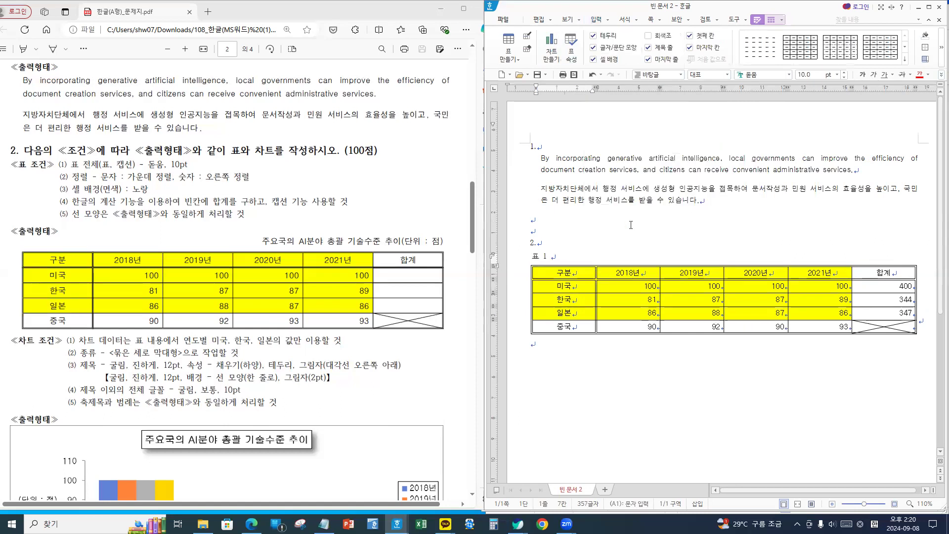
pyautogui.click(516, 260)
pyautogui.press('Delete')
pyautogui.write('주요국의 ')
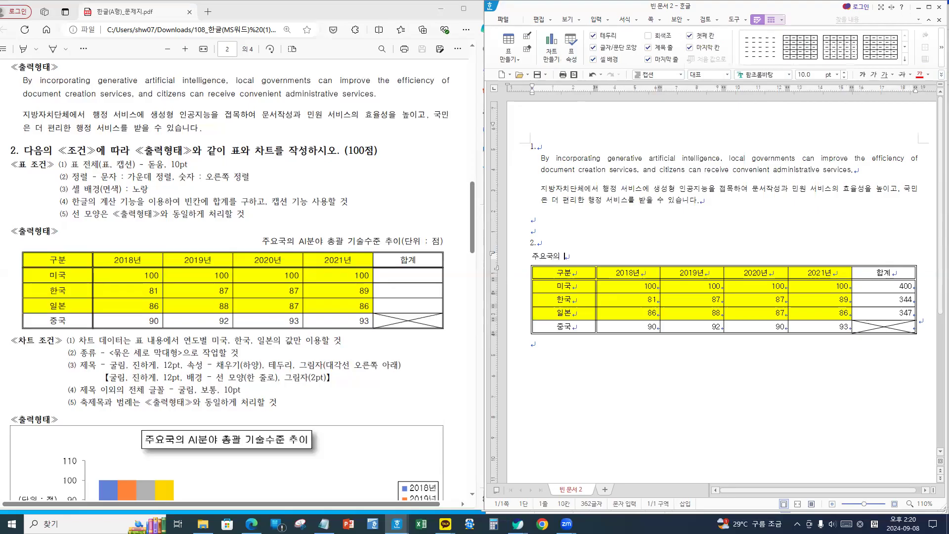
pyautogui.write('AI')
pyautogui.write('분야 총')
pyautogui.write('괄')
pyautogui.write(' 기술수준 ')
pyautogui.write('추이(')
pyautogui.write('단위 : ㅈ')
pyautogui.write('ㅓㅁ)')
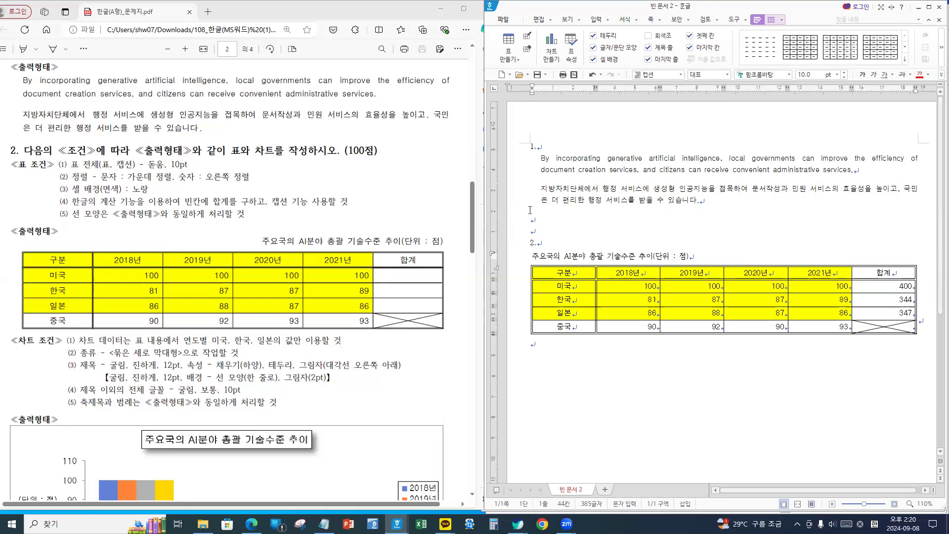
# - Set the caption font to 돋움 and right-align it
pyautogui.moveTo(690, 255); pyautogui.dragTo(515, 259)
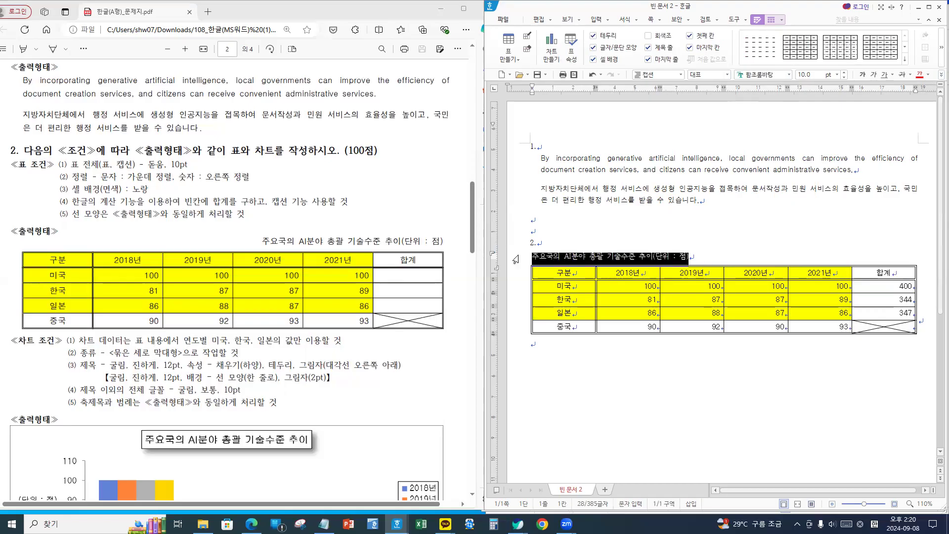
pyautogui.click(789, 75)
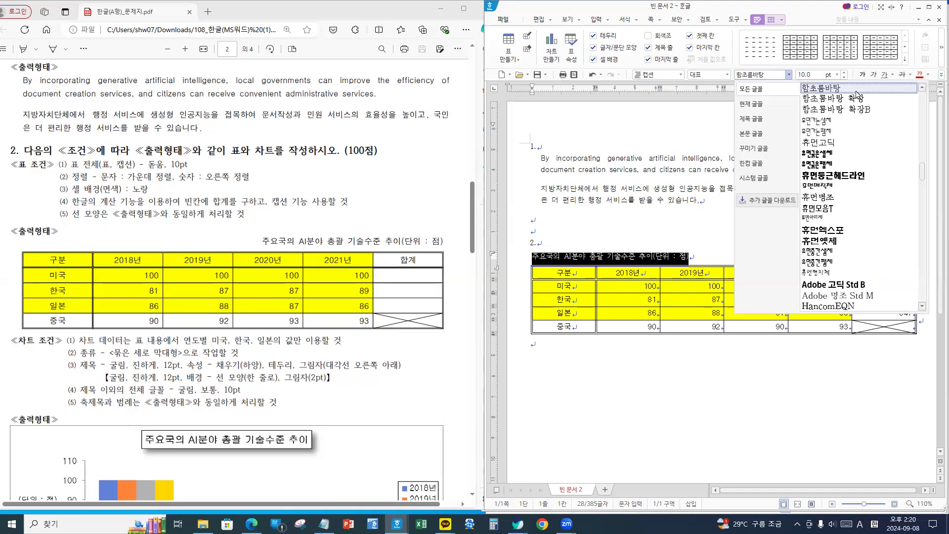
pyautogui.moveTo(923, 173); pyautogui.dragTo(926, 95)
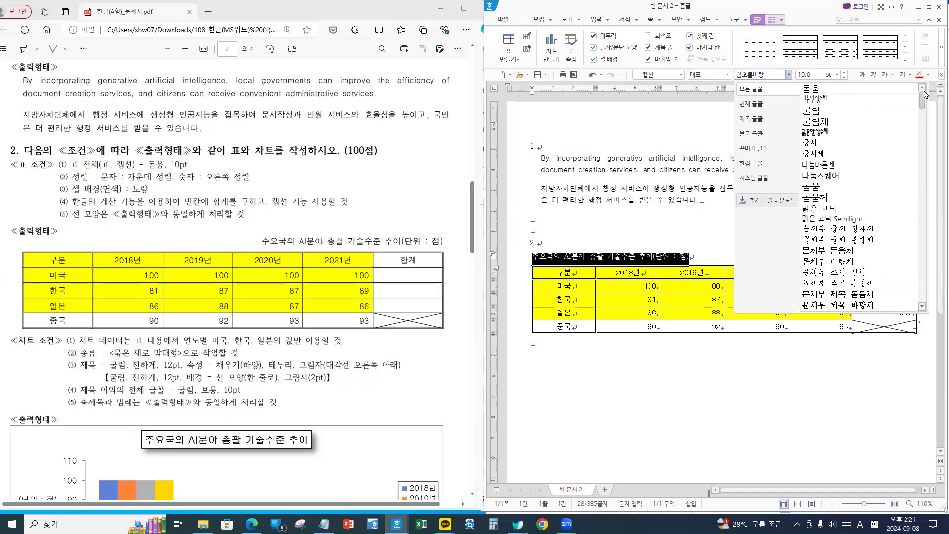
pyautogui.click(825, 89)
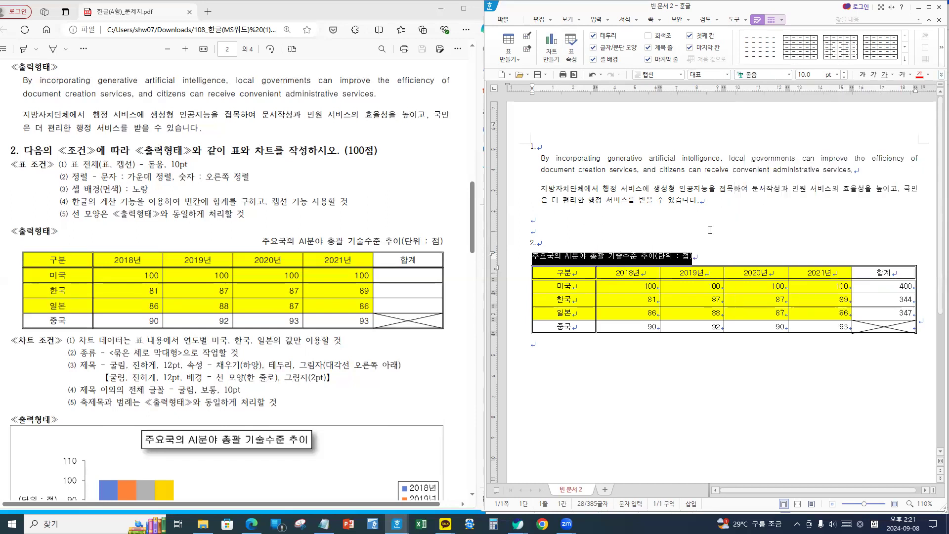
pyautogui.click(942, 74)
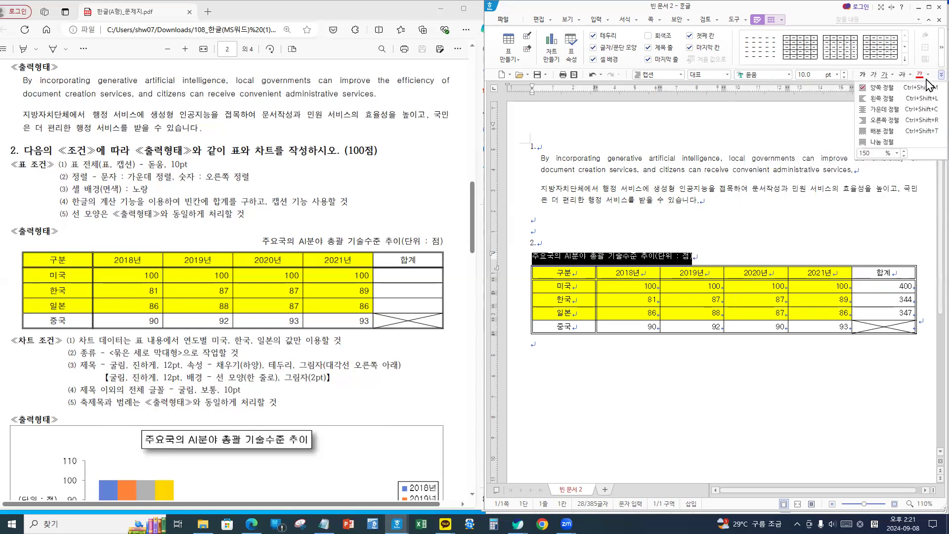
pyautogui.click(885, 120)
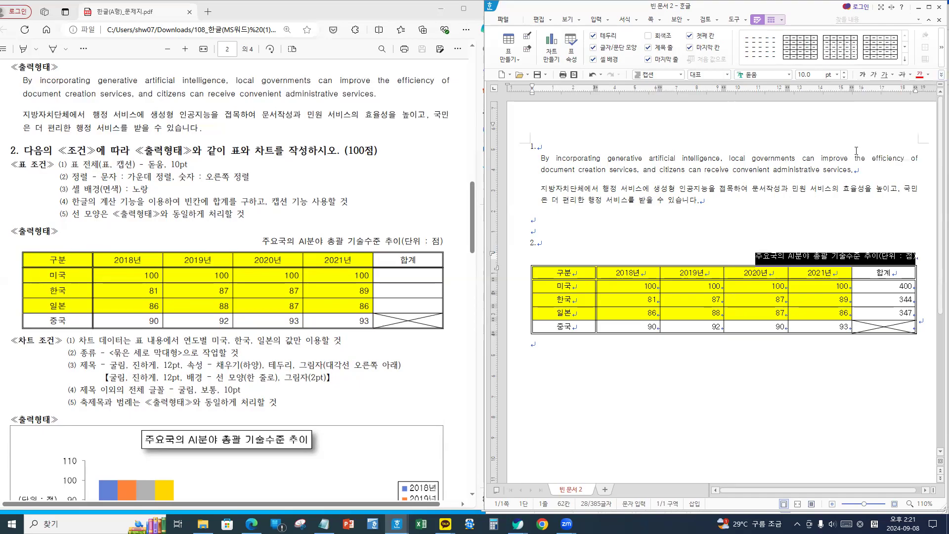
pyautogui.click(644, 371)
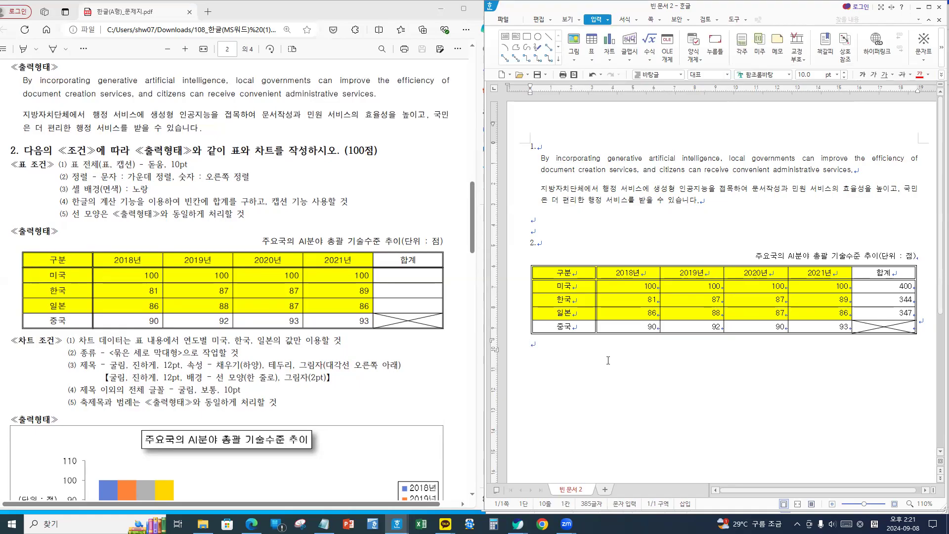
# - Block-select 구분 through the 일본 2021년 cell, excluding the 합계 column and 중국 row
pyautogui.scroll(-1, 608, 360)
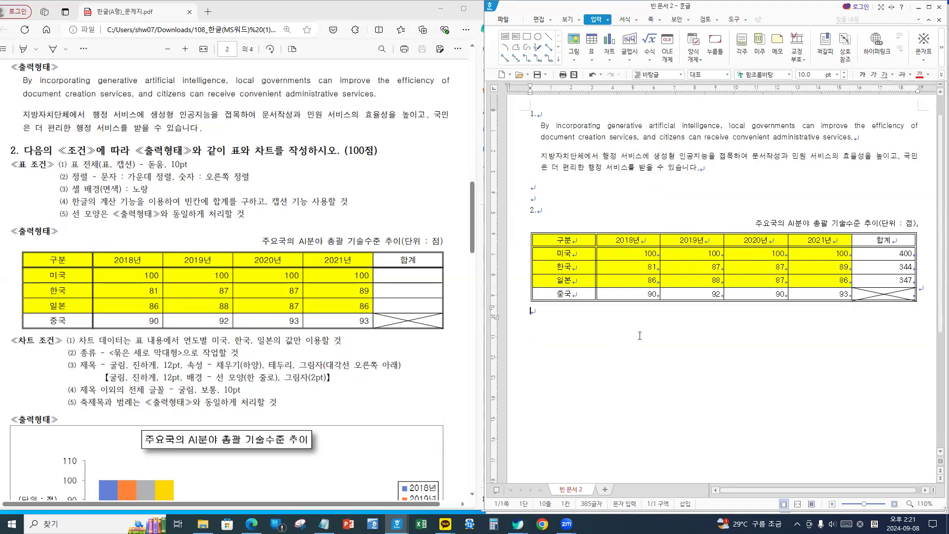
pyautogui.scroll(-2, 286, 352)
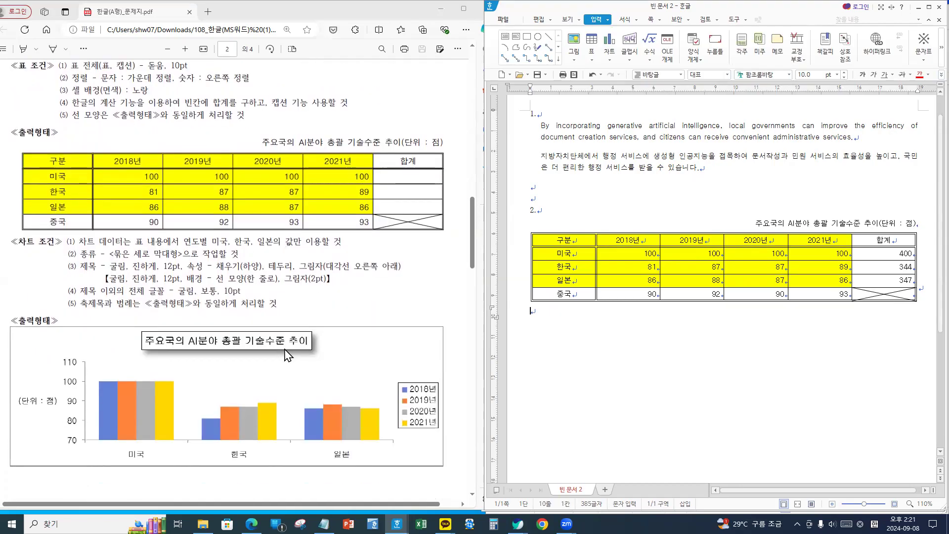
pyautogui.hotkey('ctrl', '2')
pyautogui.moveTo(0, 227)
pyautogui.mouseDown()
pyautogui.moveTo(248, 380)
pyautogui.moveTo(461, 491)
pyautogui.mouseUp()
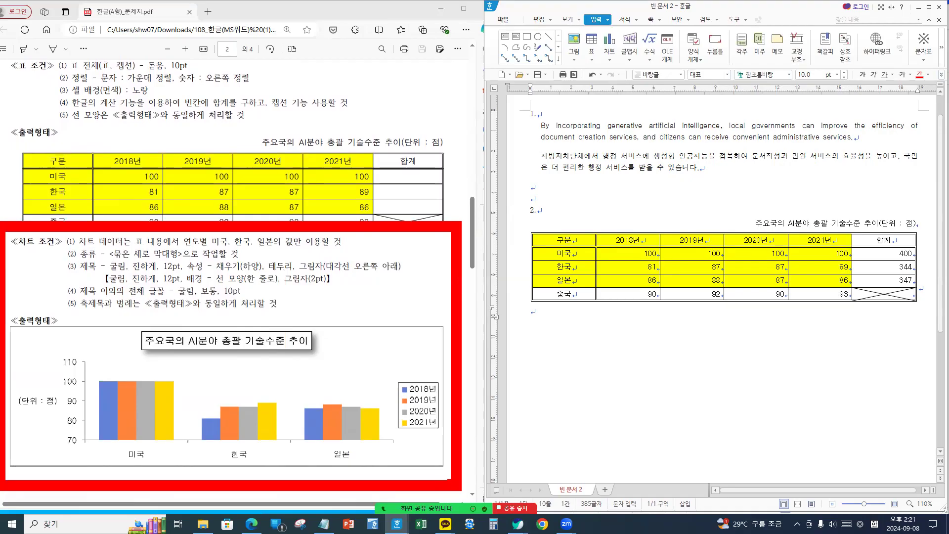
pyautogui.scroll(2, 311, 267)
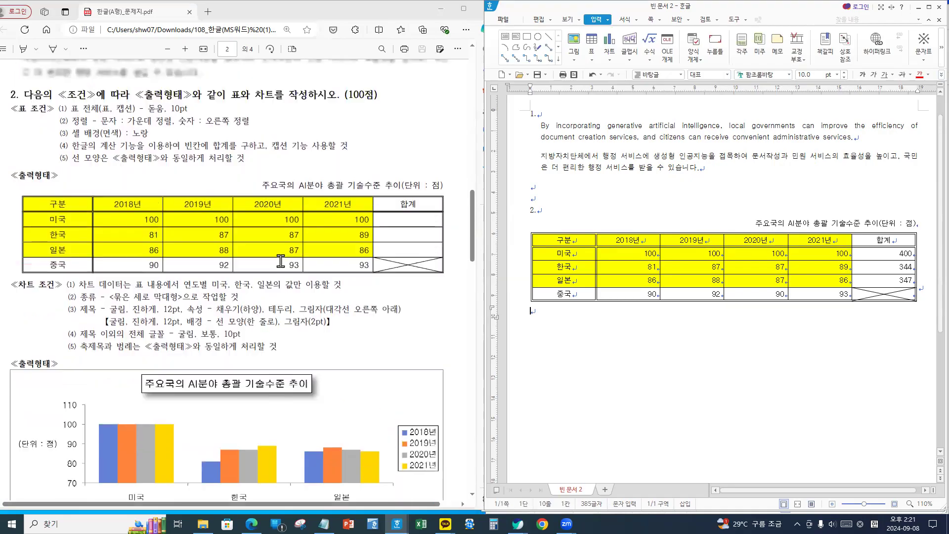
pyautogui.scroll(-2, 312, 267)
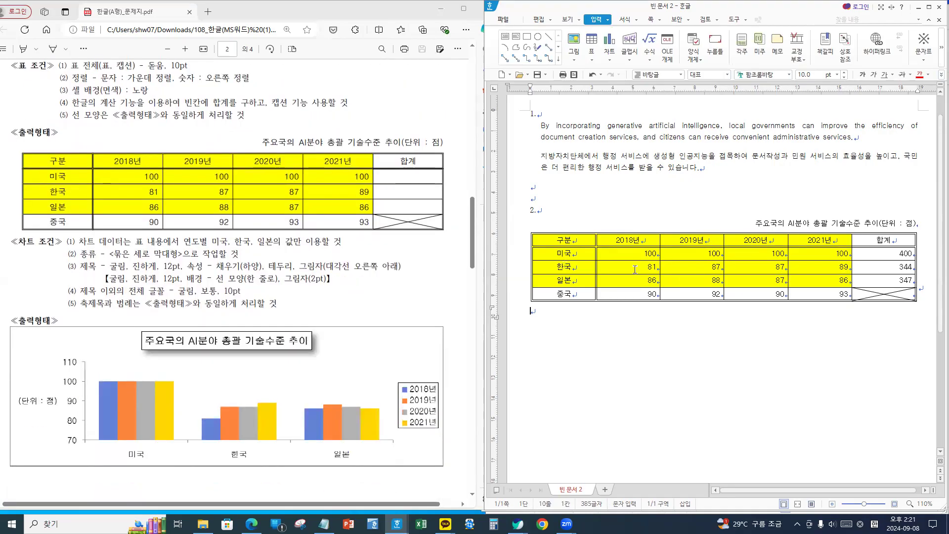
pyautogui.click(546, 317)
pyautogui.moveTo(564, 241); pyautogui.dragTo(821, 283)
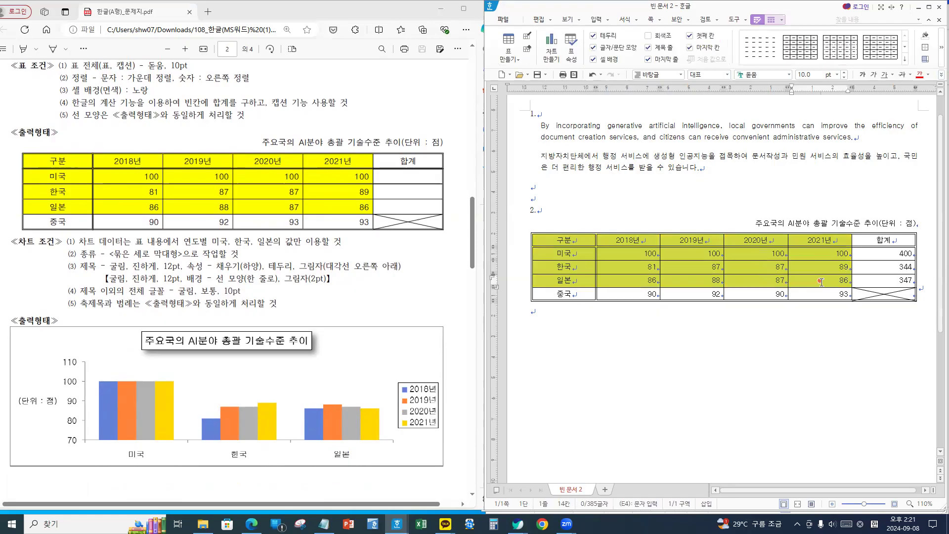
pyautogui.hotkey('ctrl', '2')
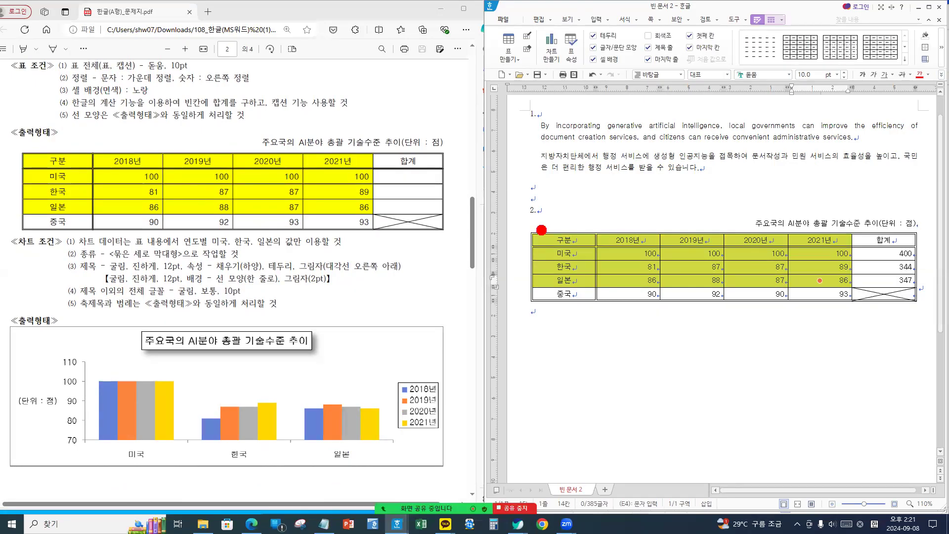
pyautogui.moveTo(531, 231); pyautogui.dragTo(854, 292)
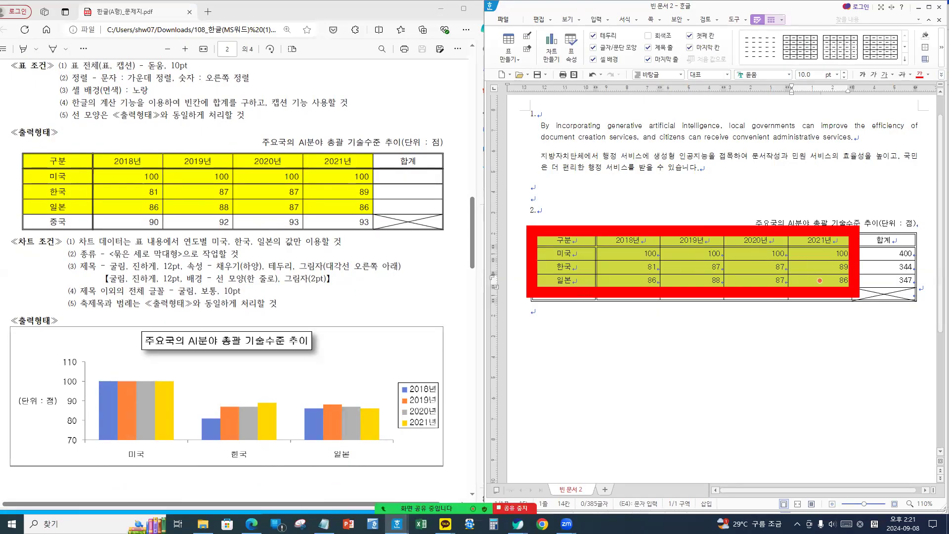
pyautogui.press('Escape')
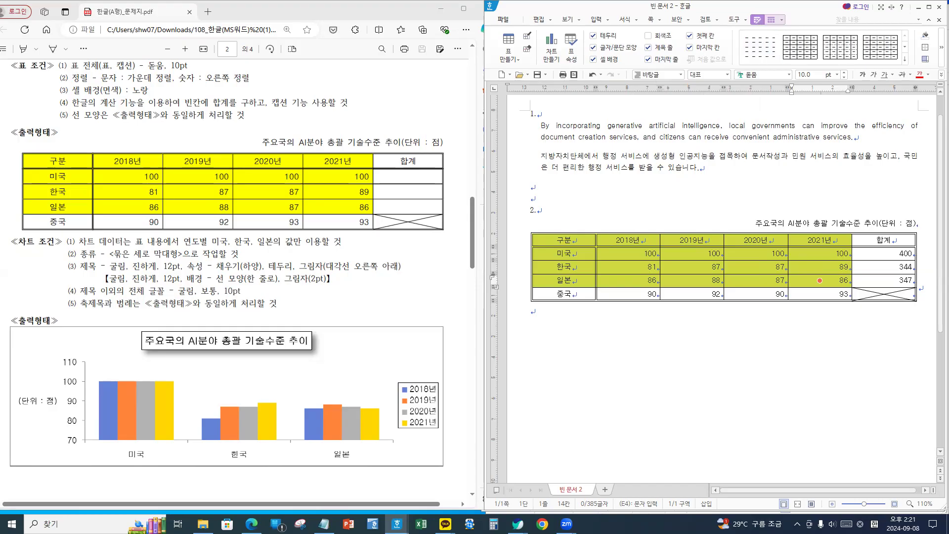
pyautogui.click(754, 20)
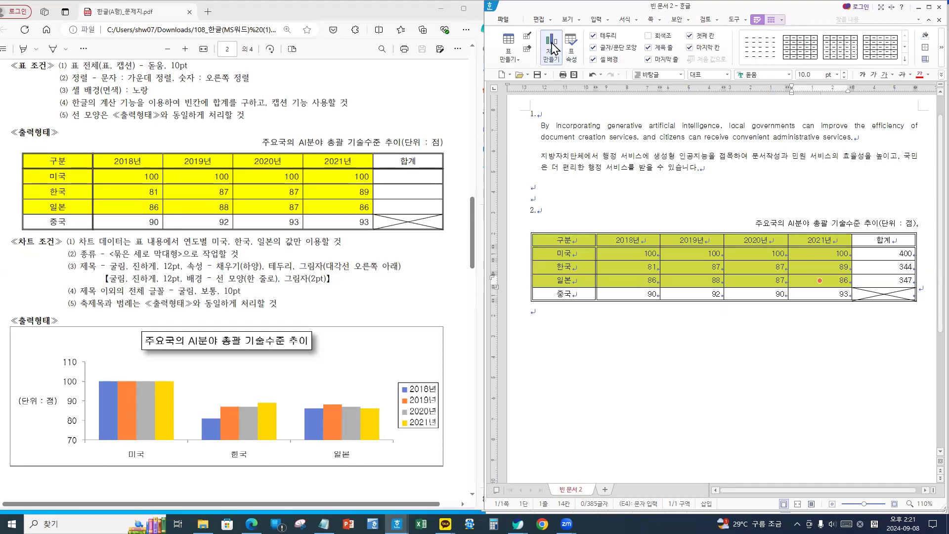
# - Create a chart from the selected cells and close the 차트 데이터 편집 dialog
pyautogui.click(552, 47)
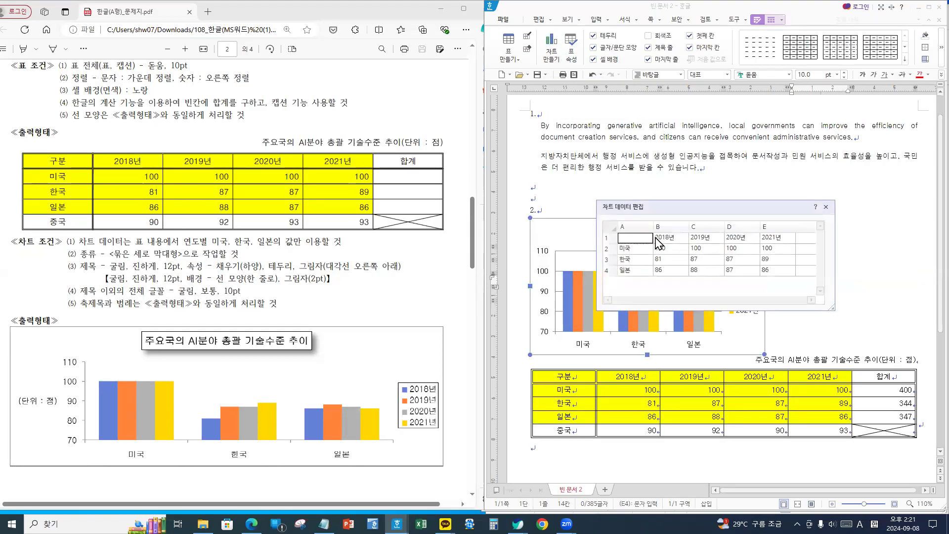
pyautogui.click(826, 208)
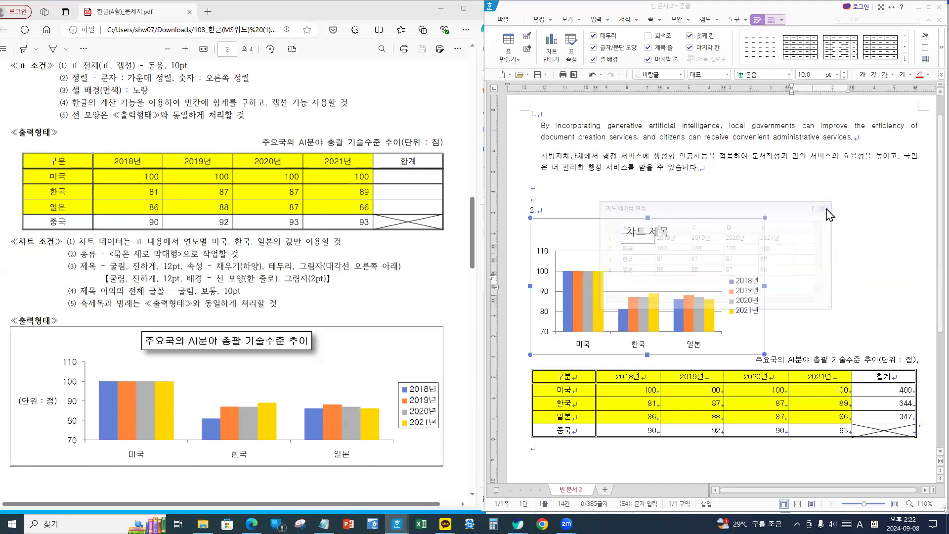
pyautogui.rightClick(746, 233)
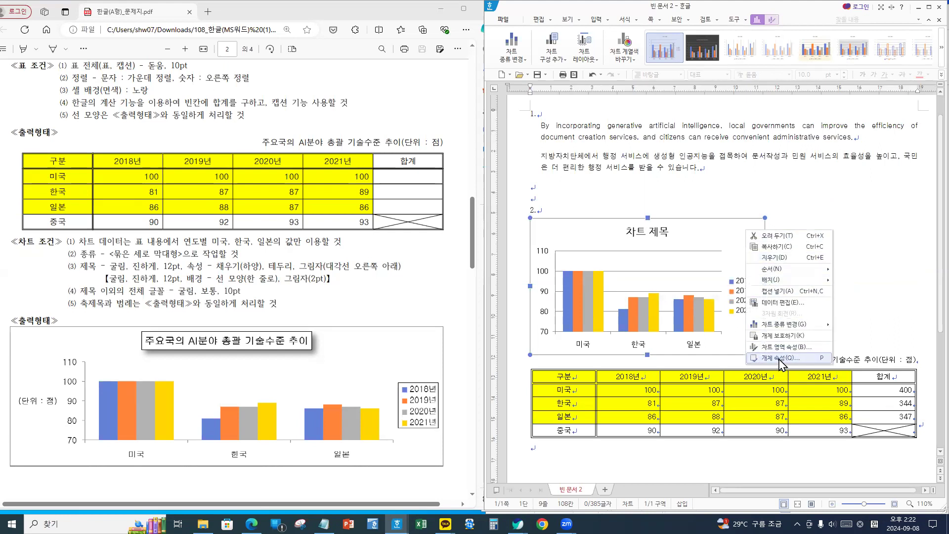
# - Set the chart to 글자처럼 취급 and resize it to the text width
pyautogui.click(779, 358)
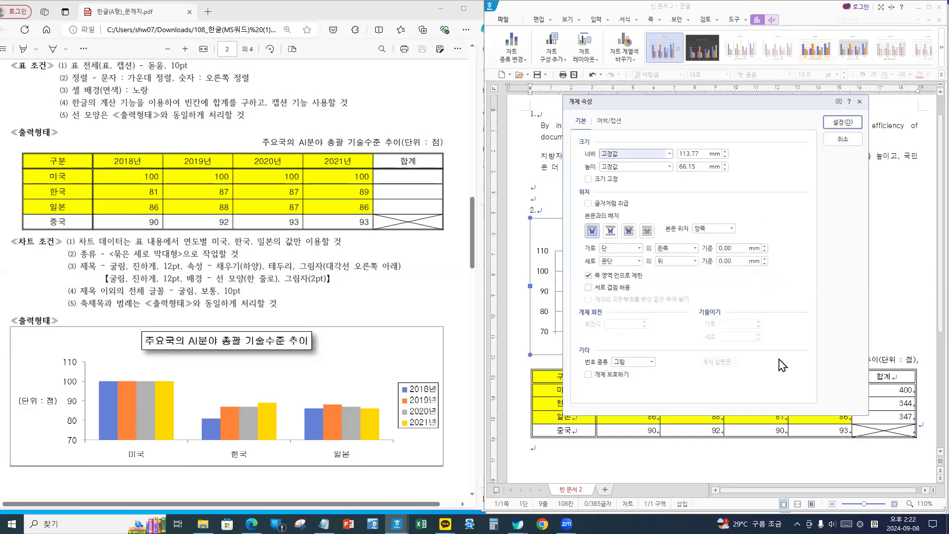
pyautogui.click(600, 203)
pyautogui.click(841, 122)
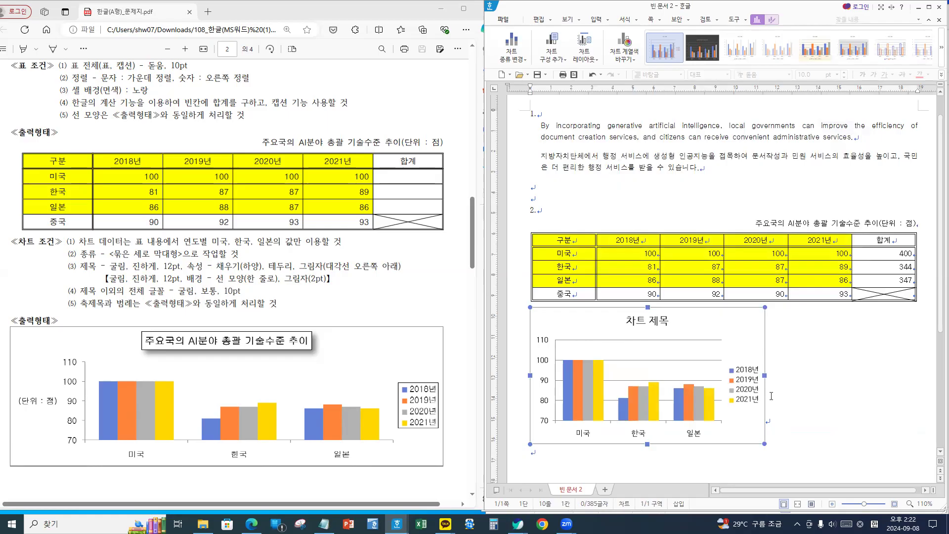
pyautogui.moveTo(765, 376); pyautogui.dragTo(914, 380)
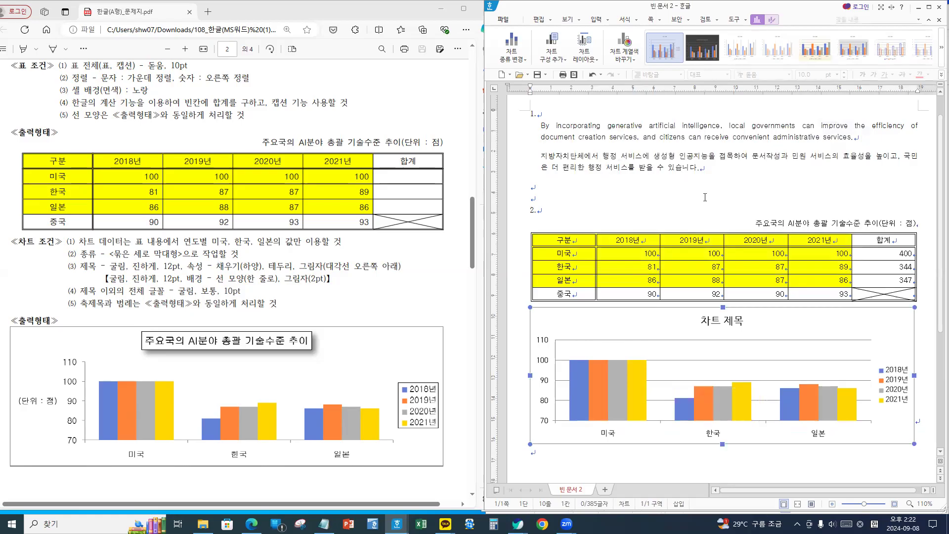
pyautogui.click(926, 356)
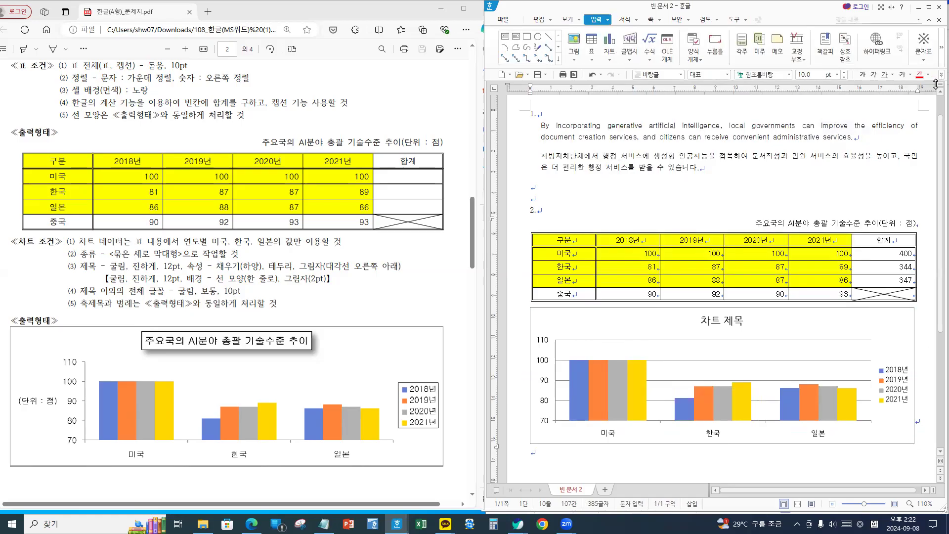
pyautogui.click(911, 348)
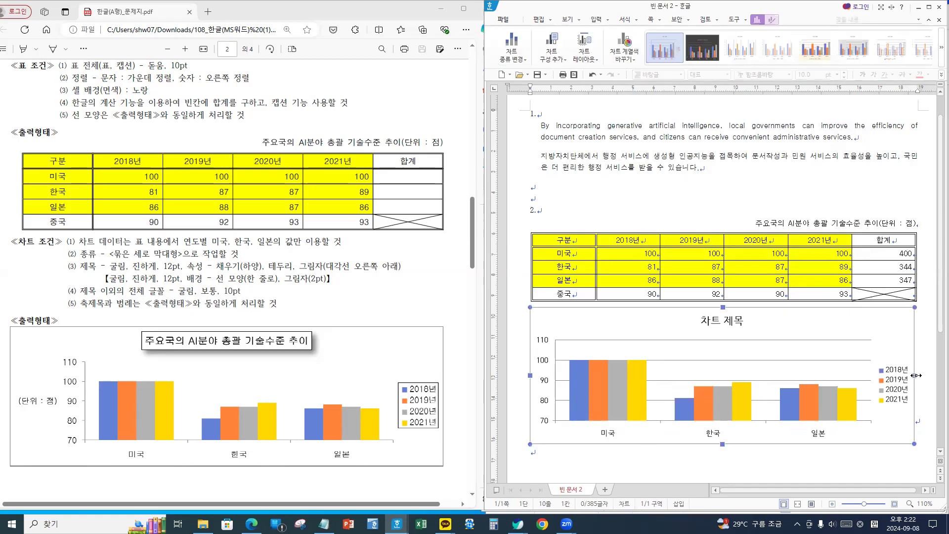
pyautogui.moveTo(916, 376); pyautogui.dragTo(909, 376)
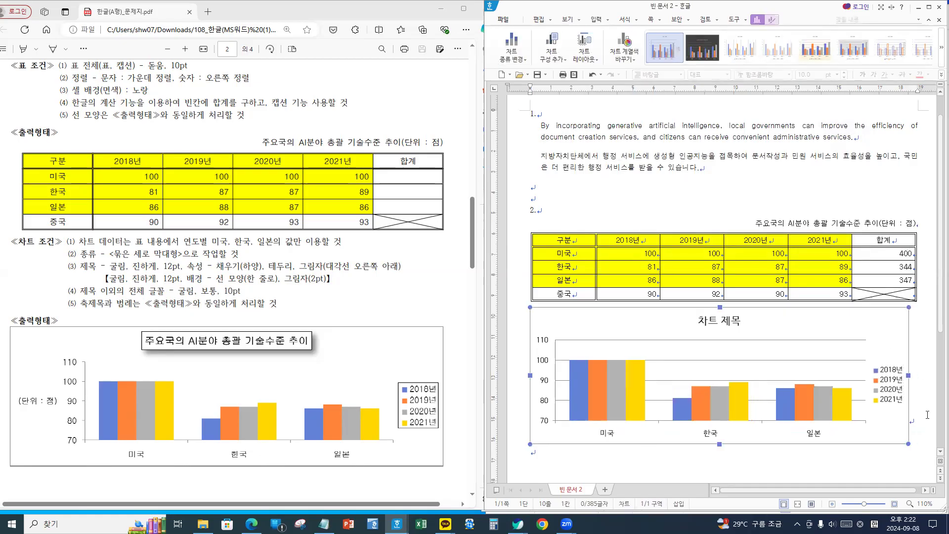
pyautogui.click(910, 427)
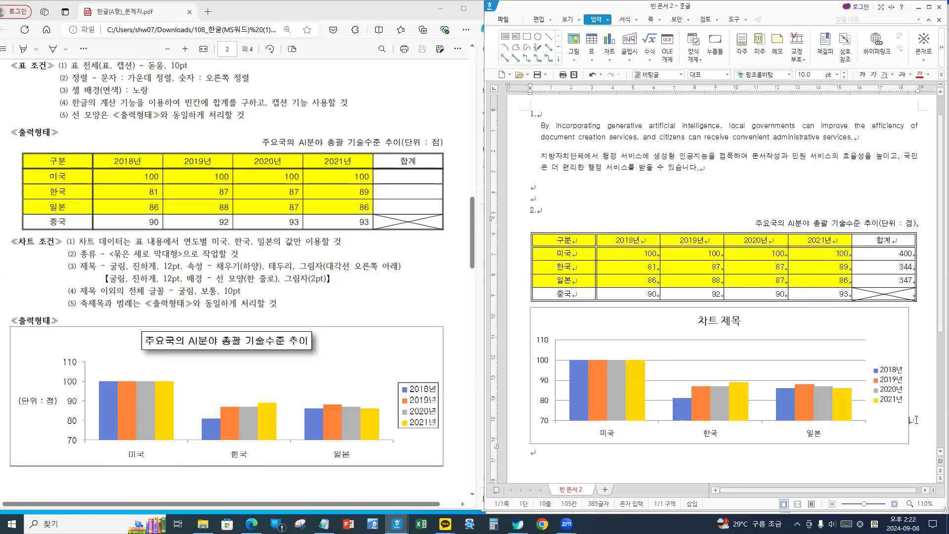
# - Centre-align the chart beneath the table
pyautogui.click(941, 74)
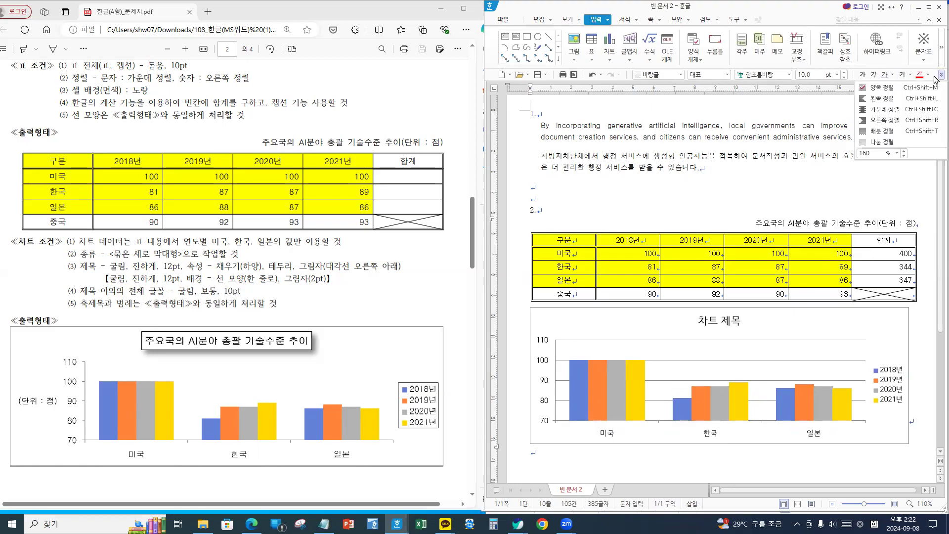
pyautogui.click(896, 118)
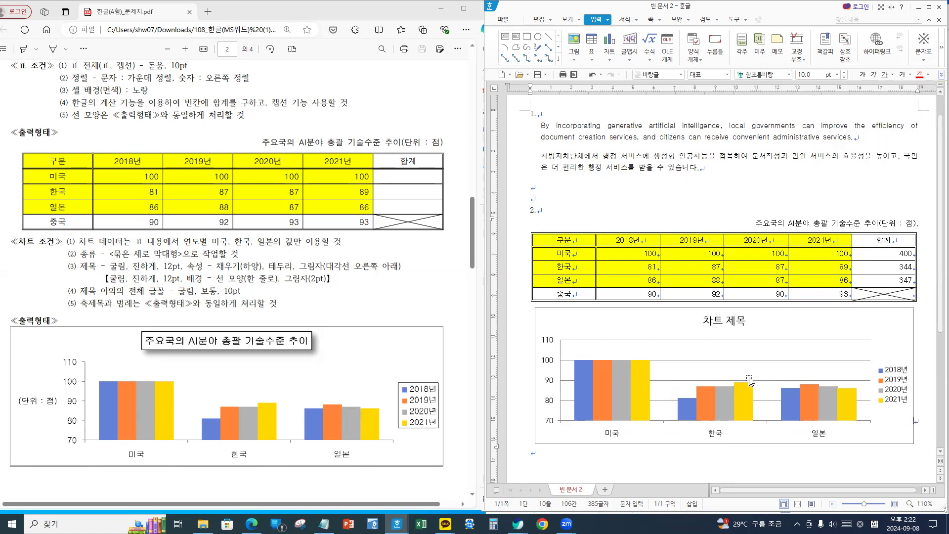
pyautogui.scroll(-2, 635, 427)
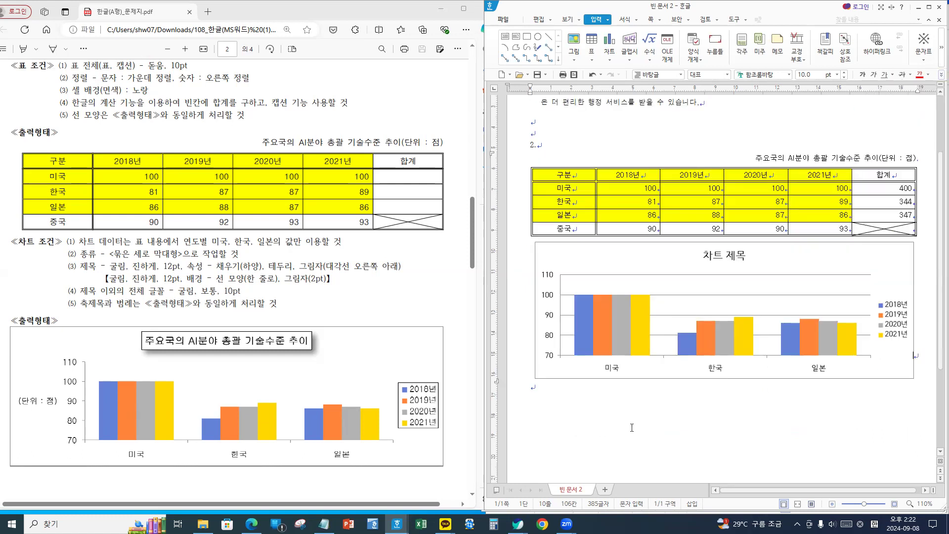
pyautogui.click(565, 397)
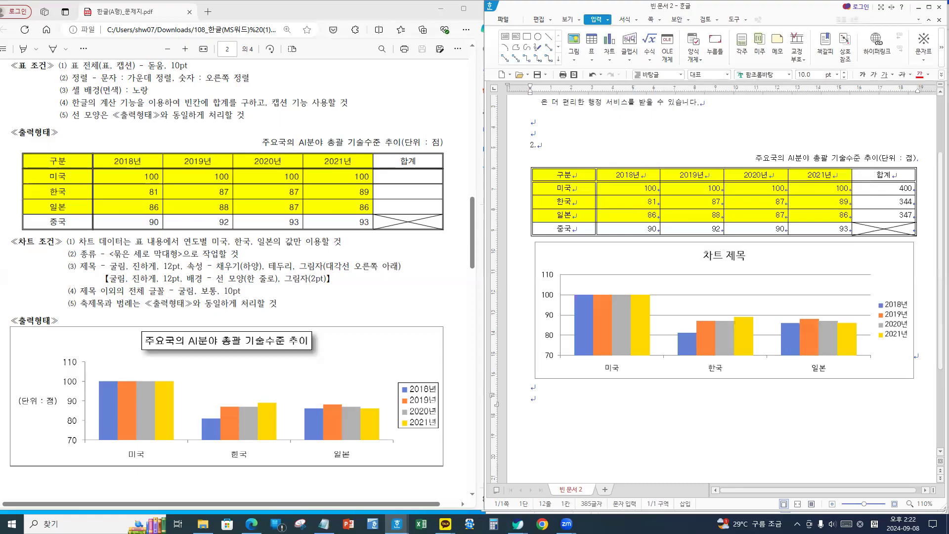
pyautogui.click(751, 262)
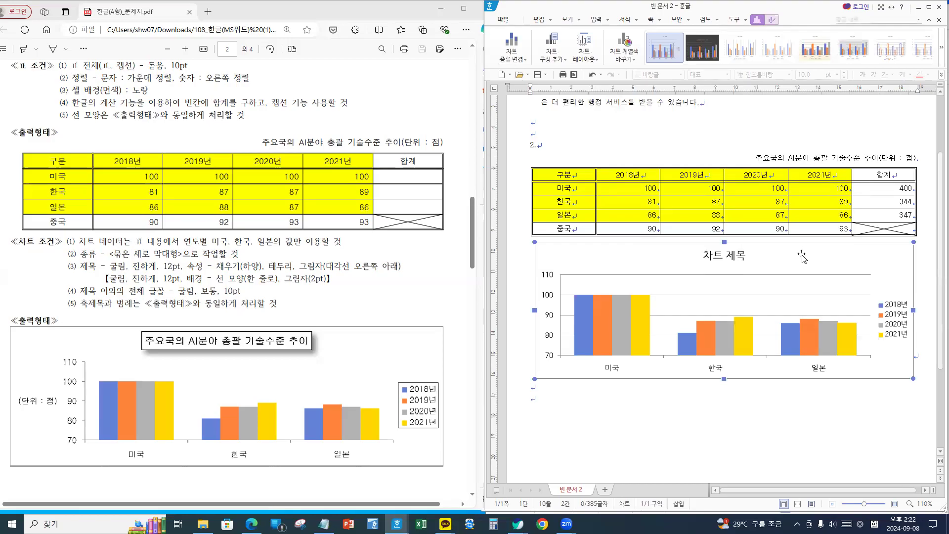
pyautogui.click(719, 259)
# - Type 주요국의 AI분야 총괄 기술수준 추이 into the chart title's 제목 편집 dialog
pyautogui.rightClick(720, 258)
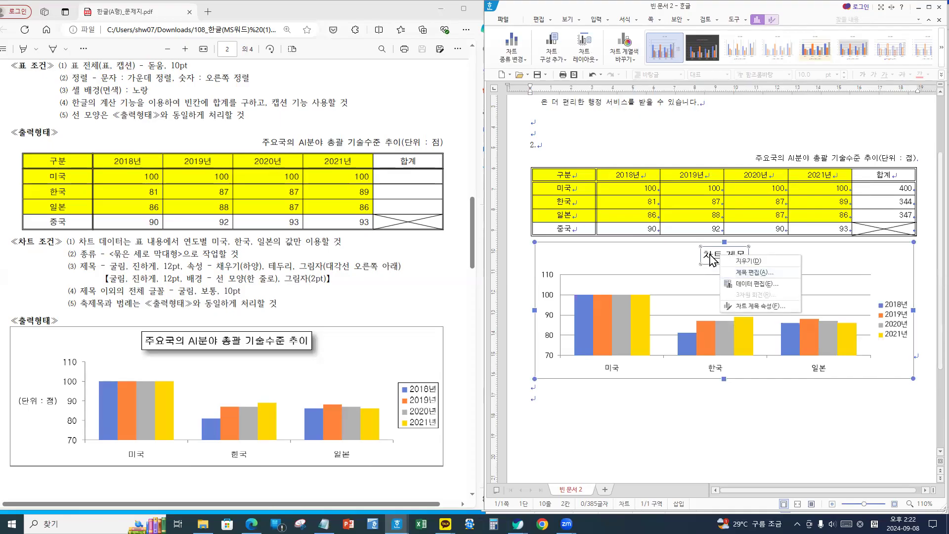
pyautogui.click(711, 257)
pyautogui.rightClick(710, 257)
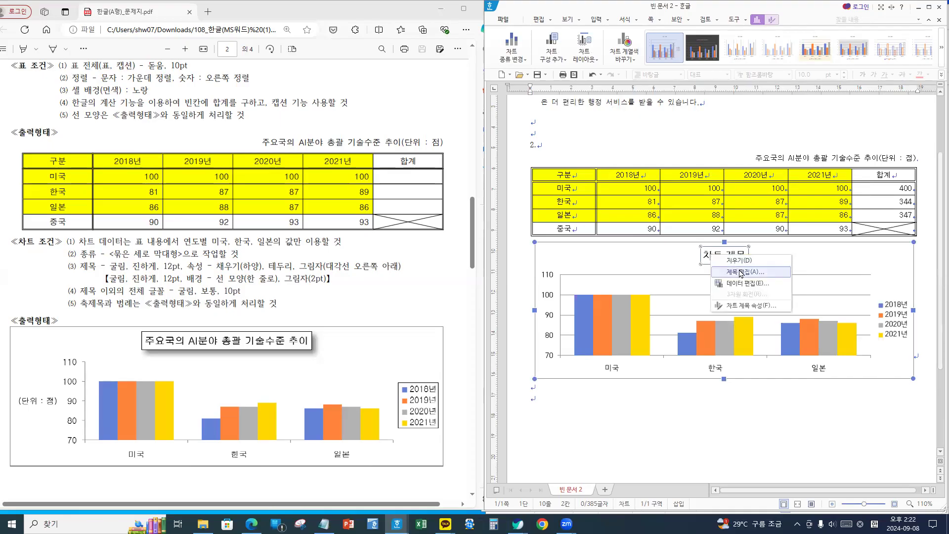
pyautogui.click(739, 272)
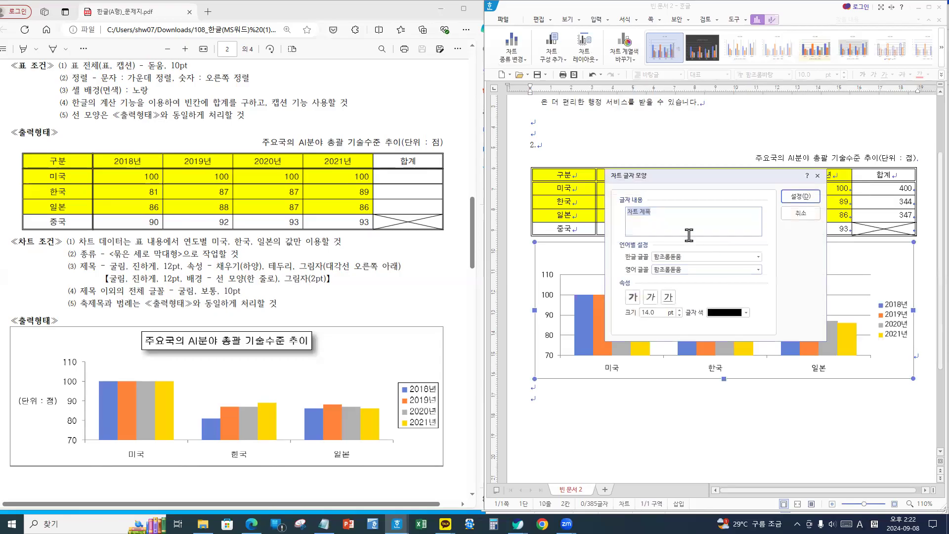
pyautogui.write('w')
pyautogui.press('BackSpace')
pyautogui.press('BackSpace')
pyautogui.write('주요국의')
pyautogui.press('Hangul')
pyautogui.write('AI분야 총괄 기술수준 추이')
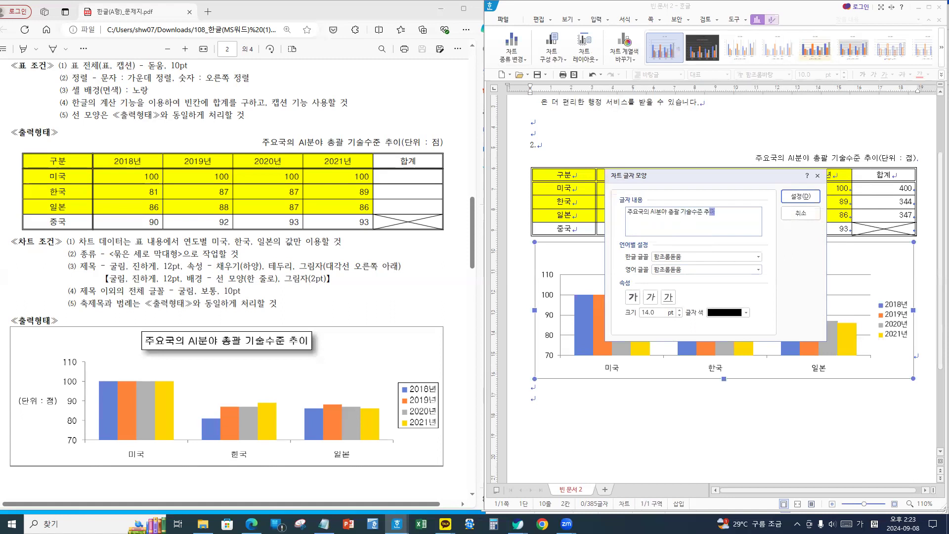
pyautogui.click(718, 211)
pyautogui.write('추이')
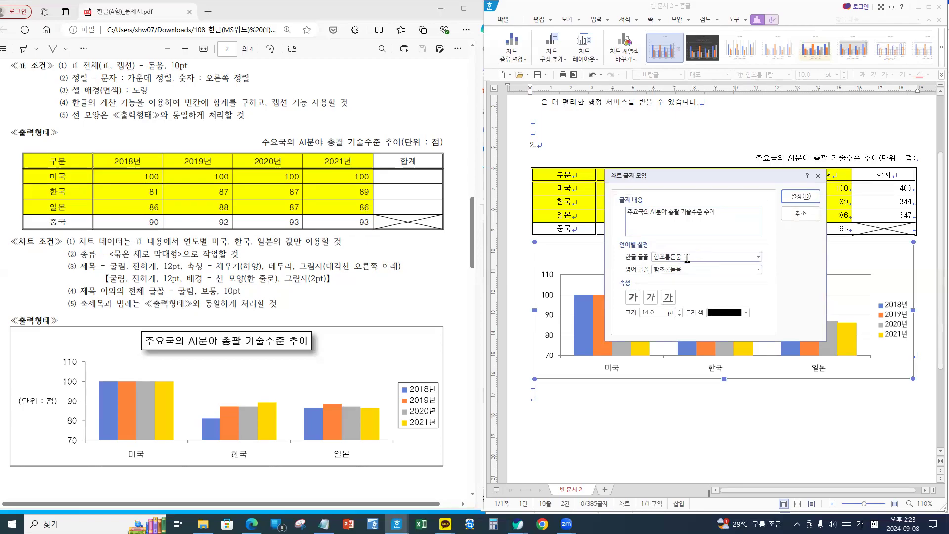
# - Format the title 주요국의 AI분야 총괄 기술수준 추이 as 굴림, bold, 12 pt
pyautogui.moveTo(692, 258); pyautogui.dragTo(620, 262)
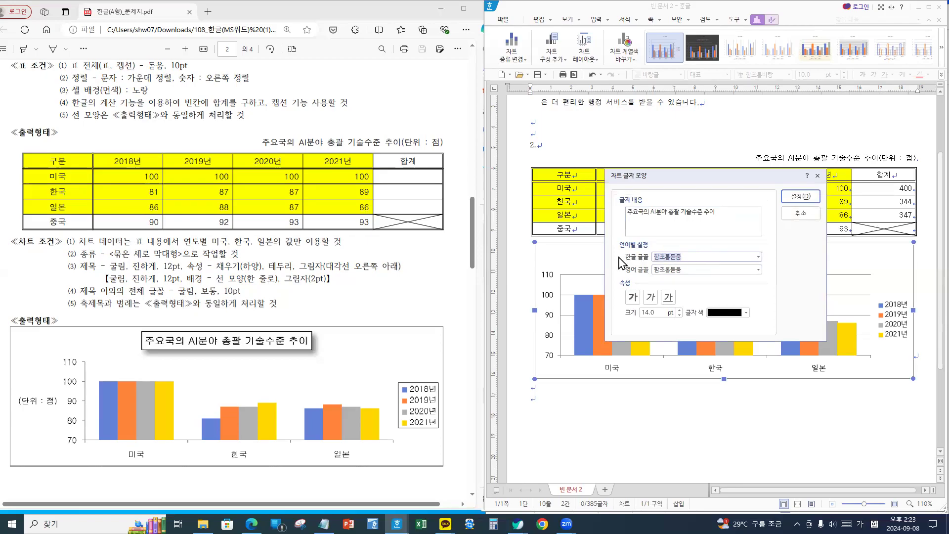
pyautogui.write('굴림')
pyautogui.click(692, 270)
pyautogui.moveTo(692, 270); pyautogui.dragTo(530, 267)
pyautogui.write('굴림')
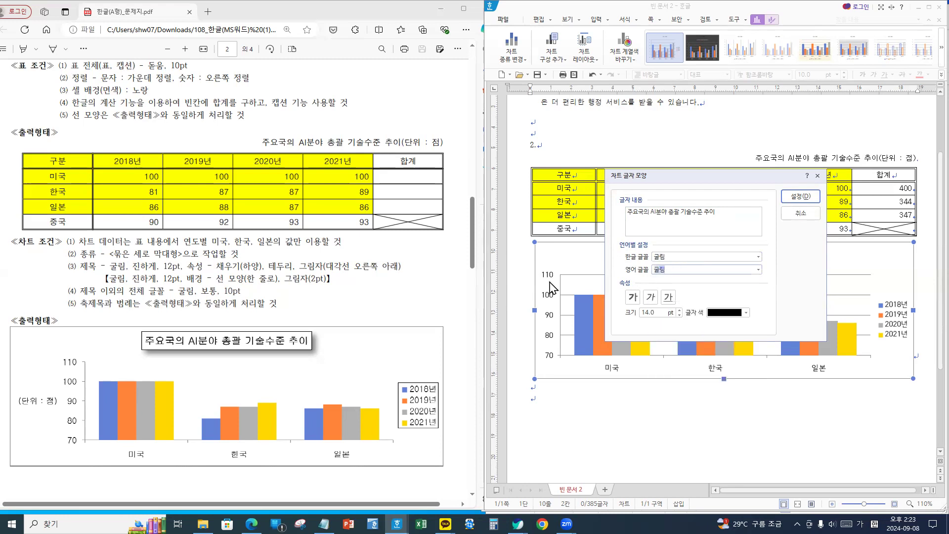
pyautogui.click(632, 296)
pyautogui.doubleClick(638, 312)
pyautogui.write('12')
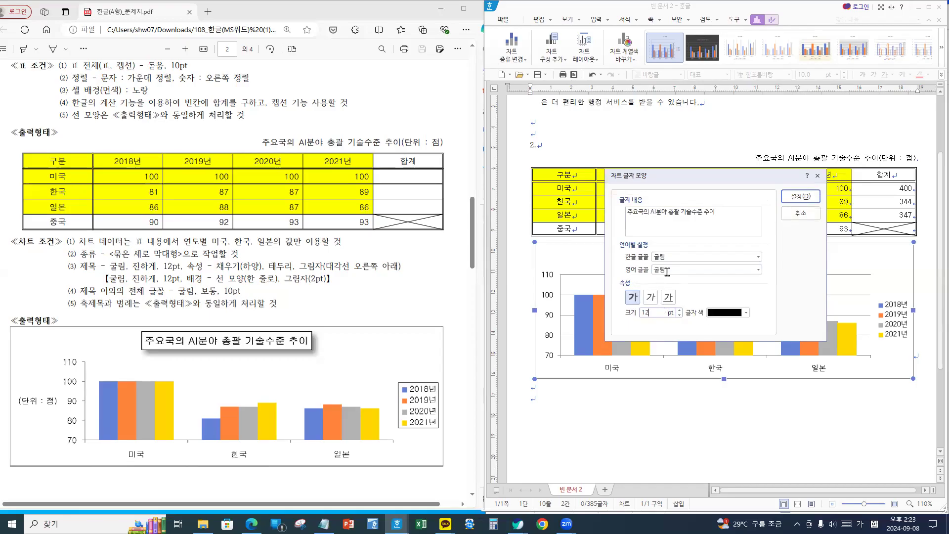
pyautogui.click(632, 297)
pyautogui.click(801, 198)
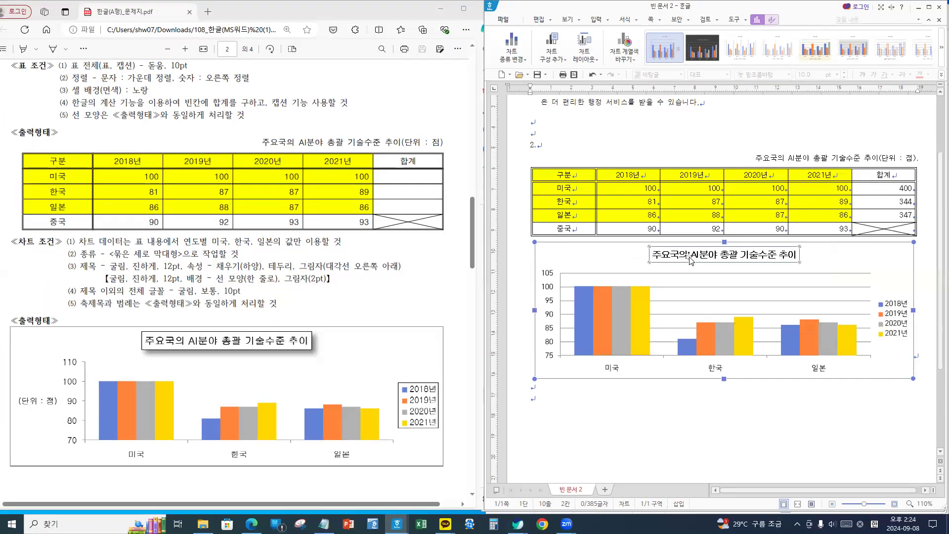
# - Give the chart title a white fill and a black outline in its title properties
pyautogui.rightClick(691, 261)
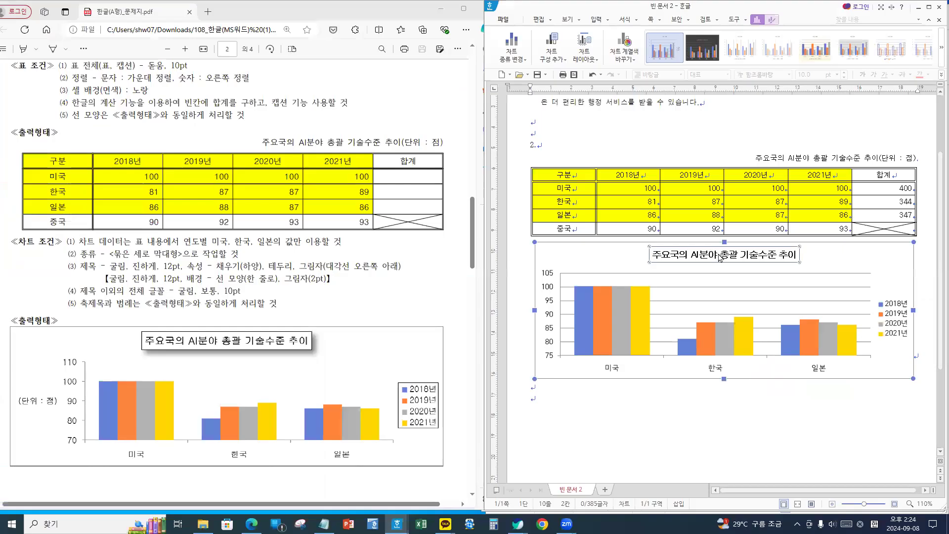
pyautogui.rightClick(719, 256)
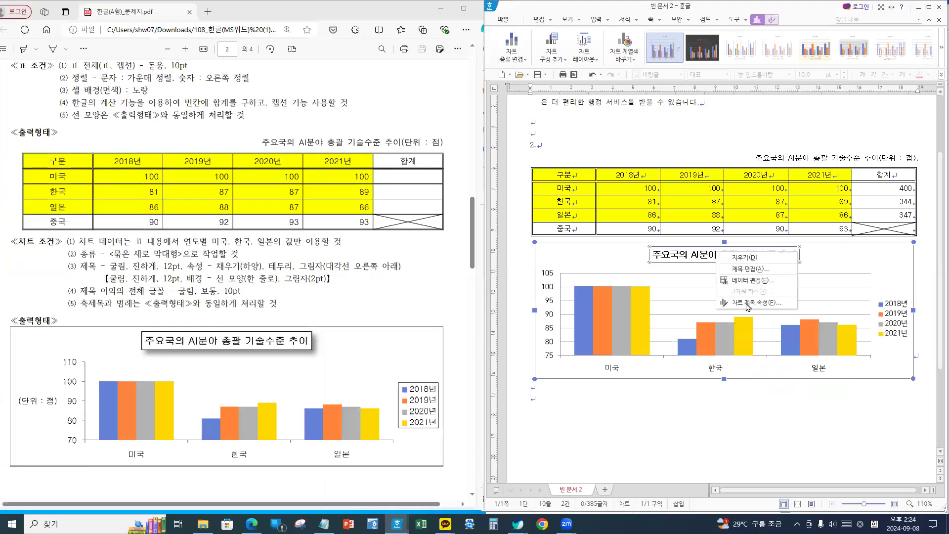
pyautogui.press('Escape')
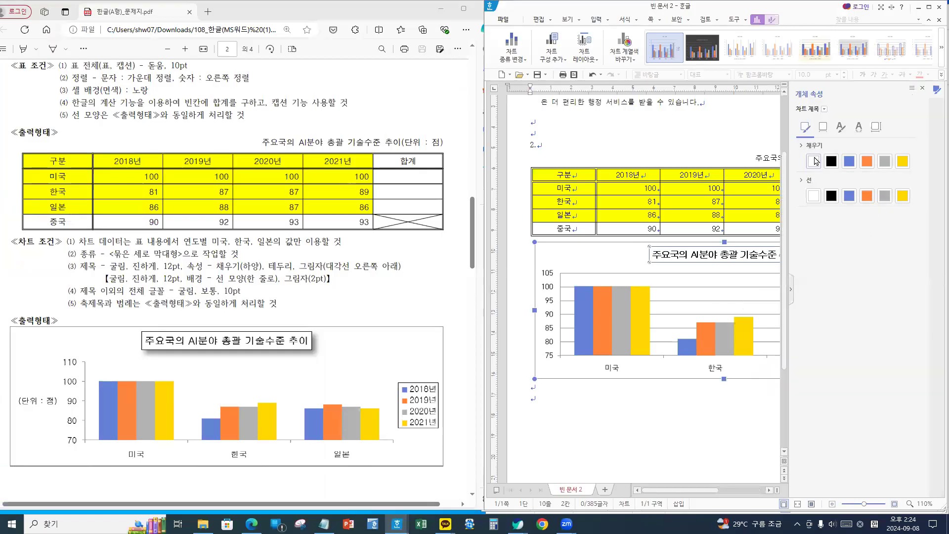
pyautogui.hotkey('ctrl', '1')
pyautogui.click(828, 150)
pyautogui.moveTo(784, 151); pyautogui.dragTo(823, 188)
pyautogui.moveTo(759, 186); pyautogui.dragTo(806, 218)
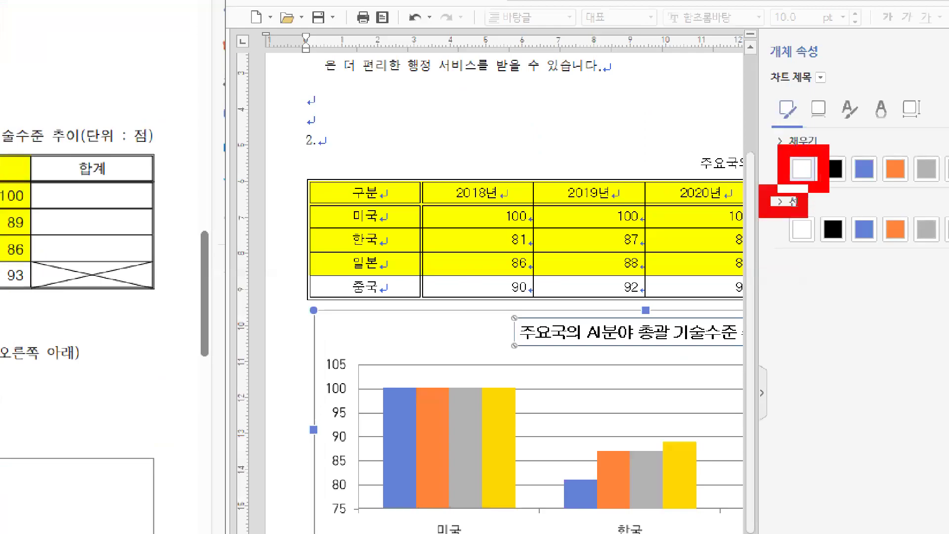
pyautogui.press('Escape')
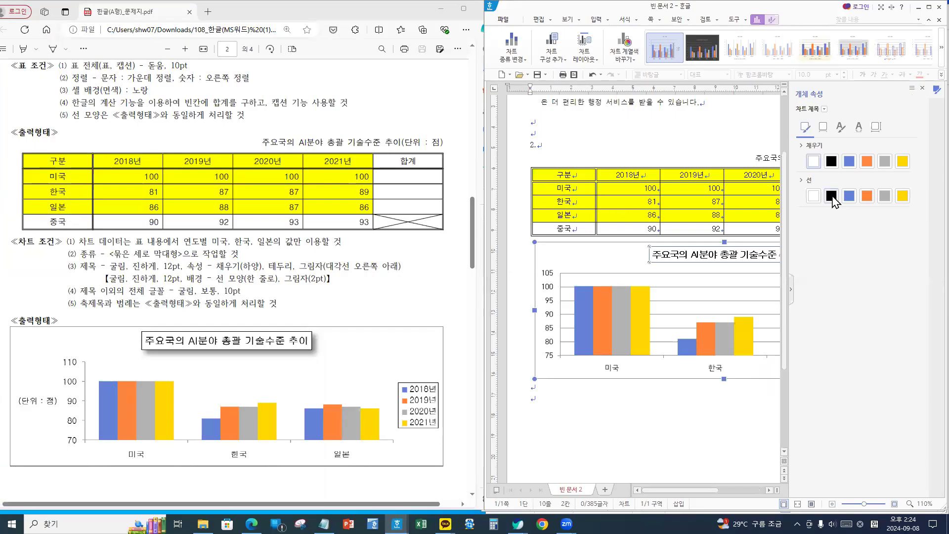
pyautogui.click(832, 197)
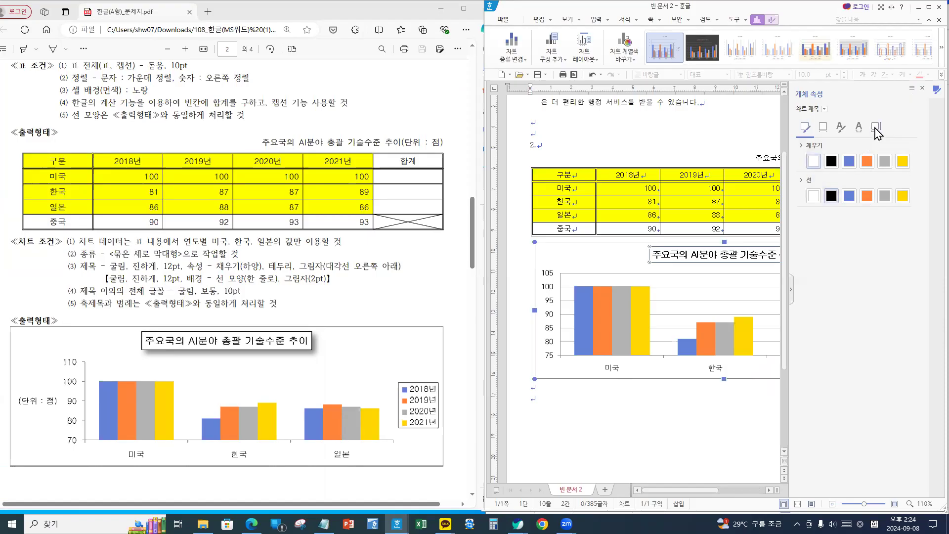
# - Add a diagonal lower-right drop shadow to the title and close the properties panel
pyautogui.click(823, 129)
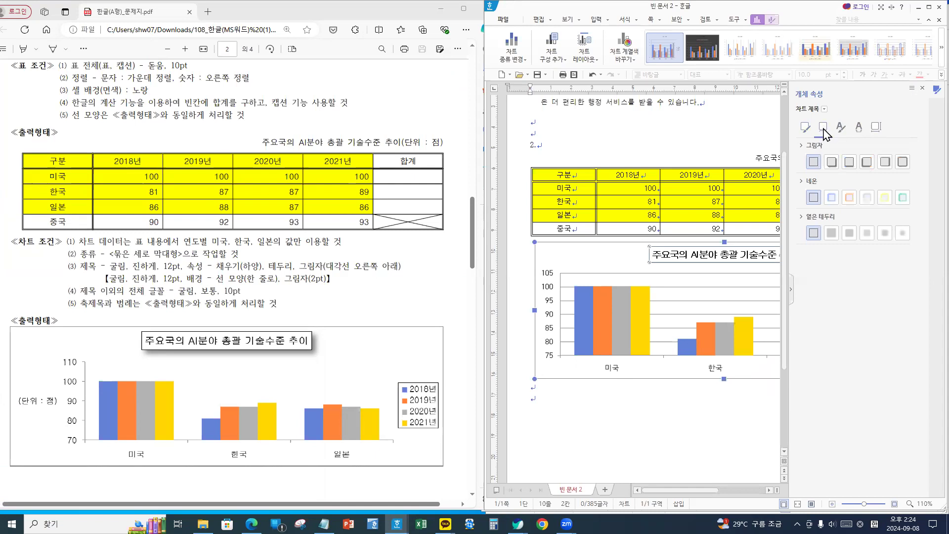
pyautogui.click(834, 161)
pyautogui.click(922, 87)
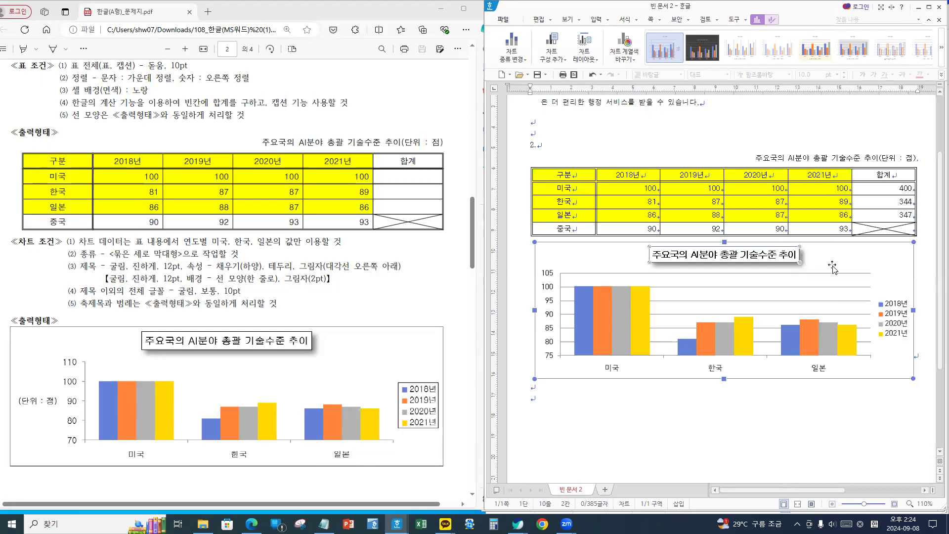
pyautogui.press('Escape')
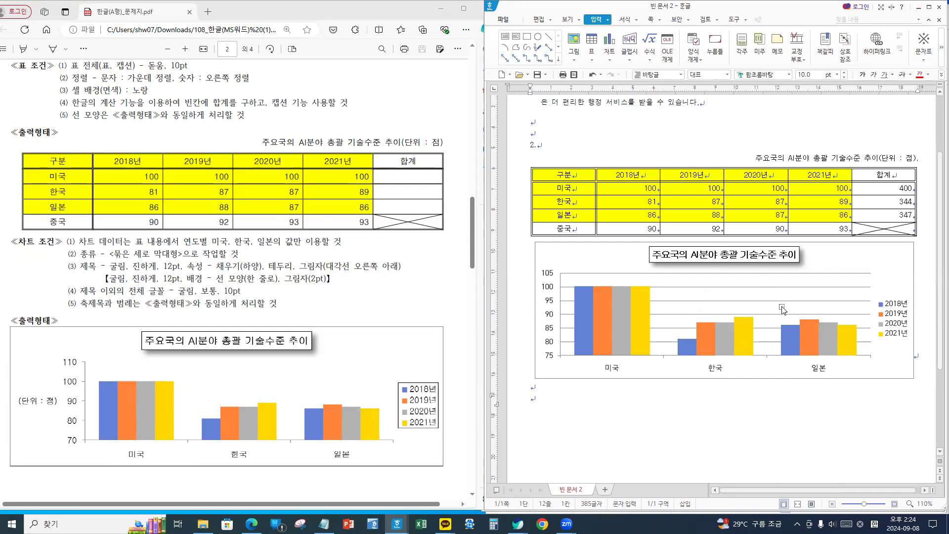
pyautogui.press('Hangul')
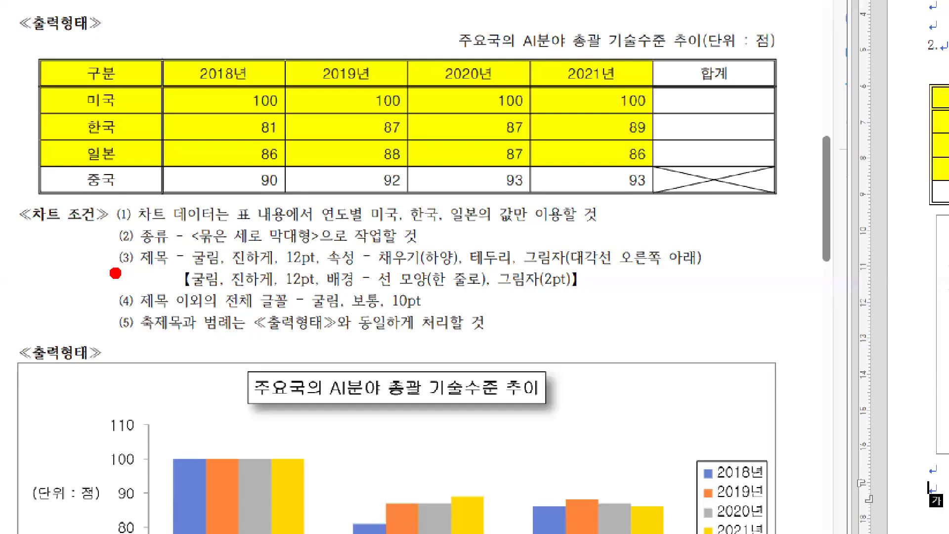
pyautogui.moveTo(120, 246); pyautogui.dragTo(203, 276)
pyautogui.moveTo(129, 285); pyautogui.dragTo(448, 317)
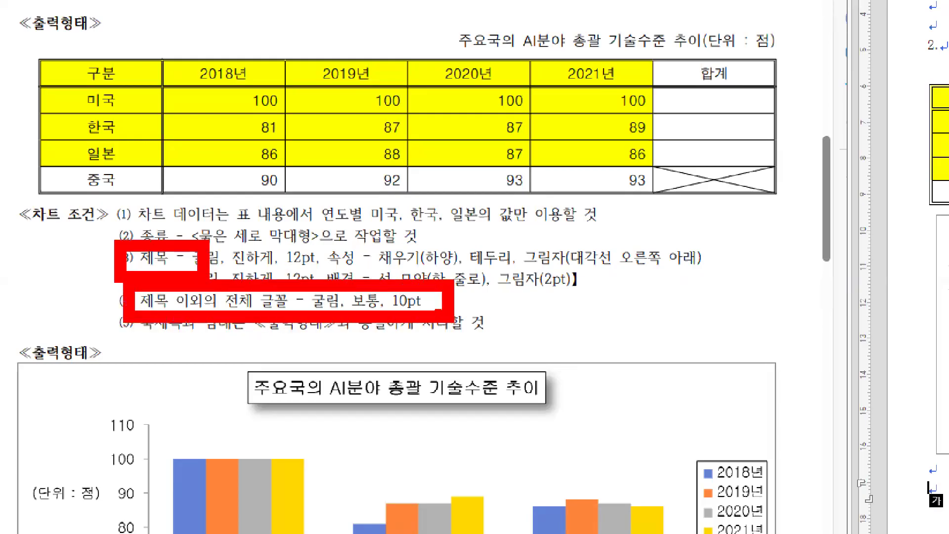
pyautogui.press('Escape')
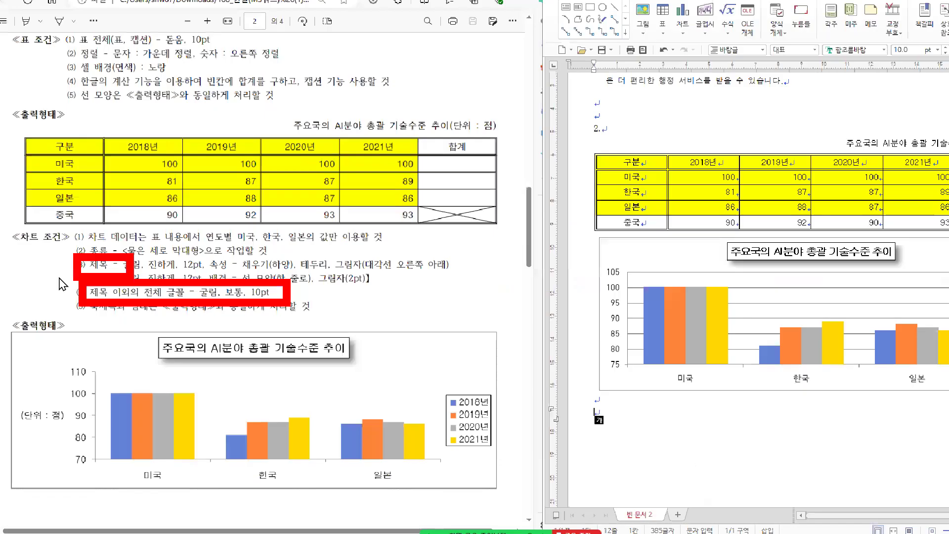
pyautogui.click(892, 319)
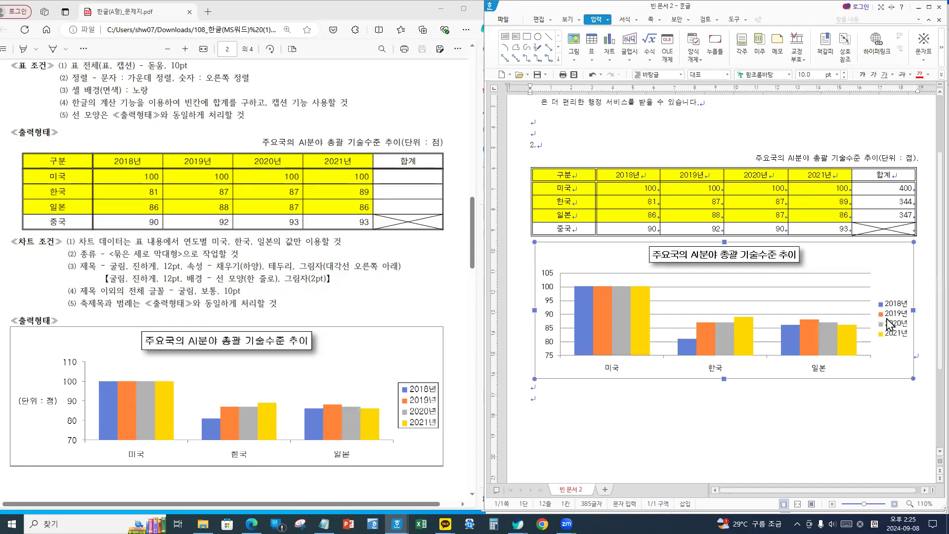
pyautogui.click(753, 370)
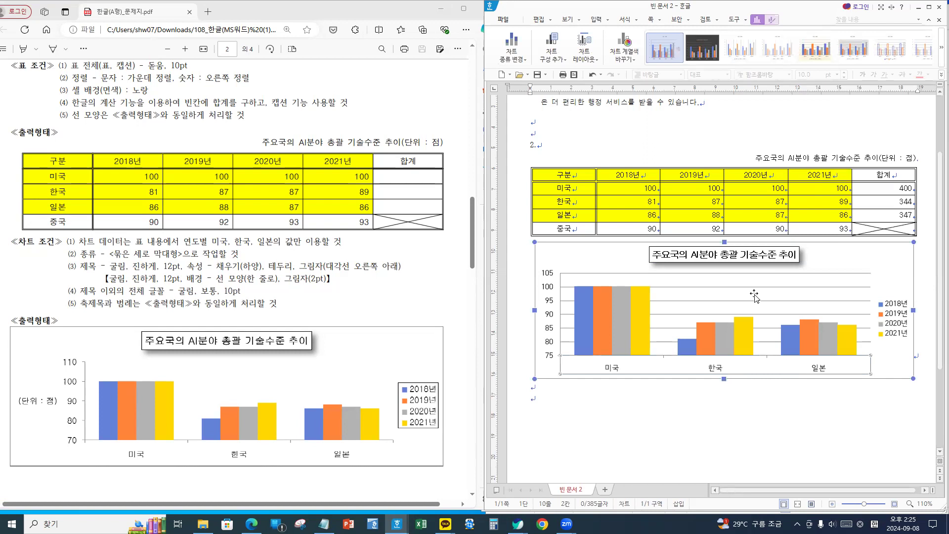
pyautogui.click(895, 315)
# - Set the legend's Korean and English fonts to 굴림 at 10 pt
pyautogui.rightClick(895, 316)
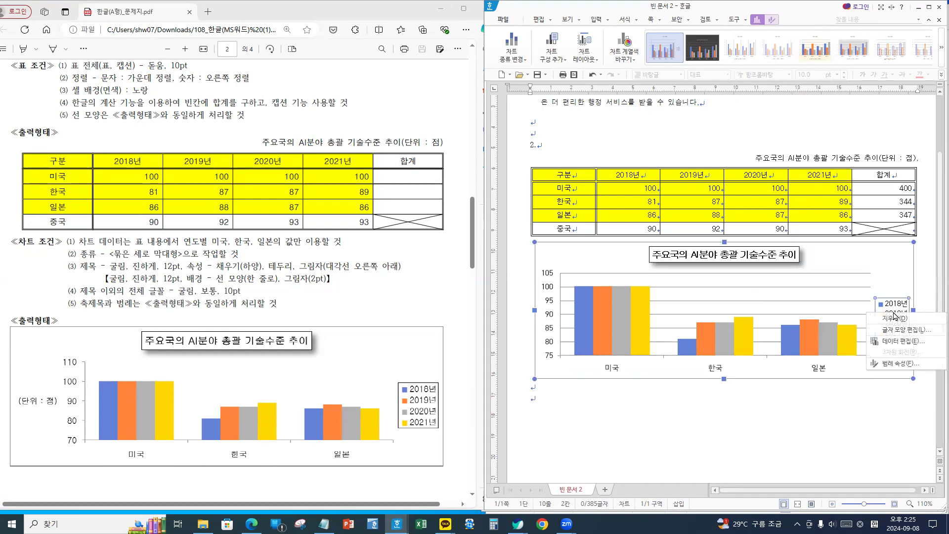
pyautogui.click(897, 332)
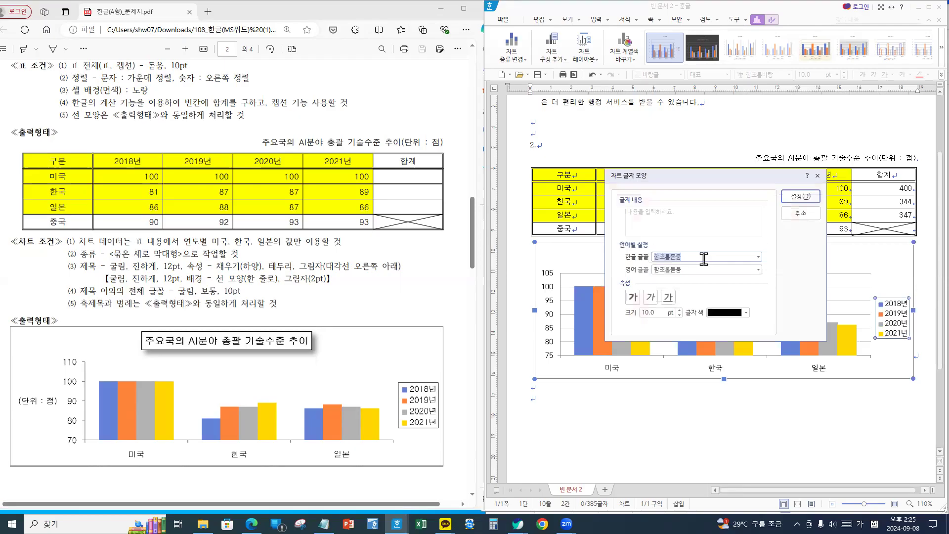
pyautogui.write('굴림')
pyautogui.press('Tab')
pyautogui.write('굴림')
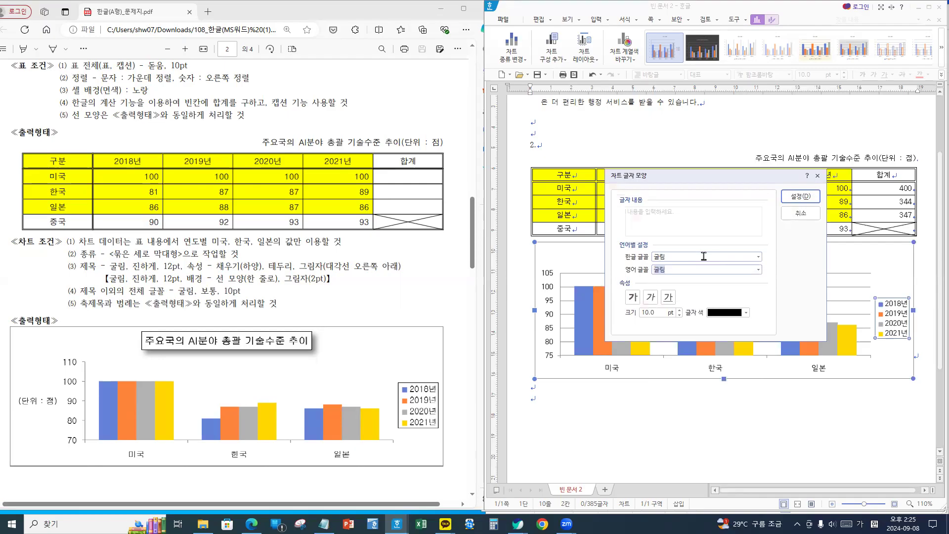
pyautogui.click(633, 296)
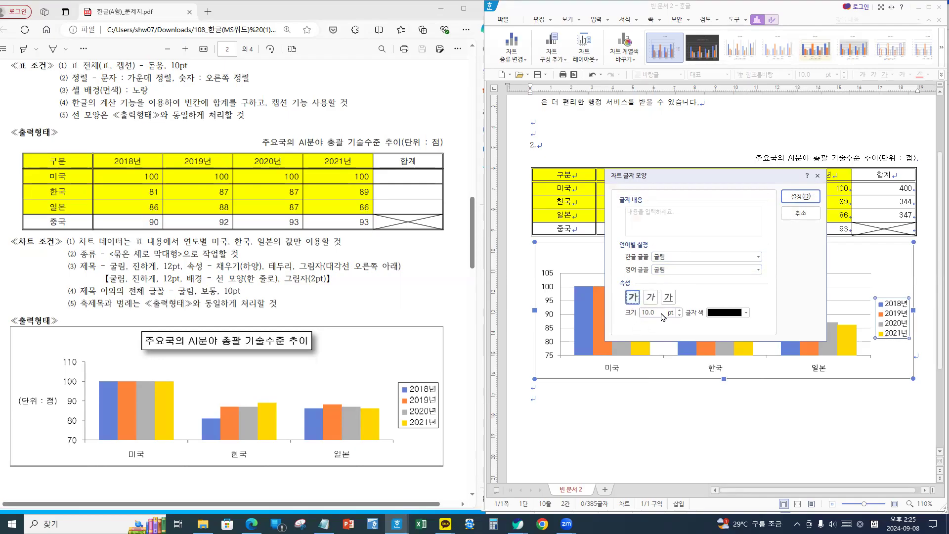
pyautogui.click(799, 199)
pyautogui.click(714, 371)
pyautogui.rightClick(715, 369)
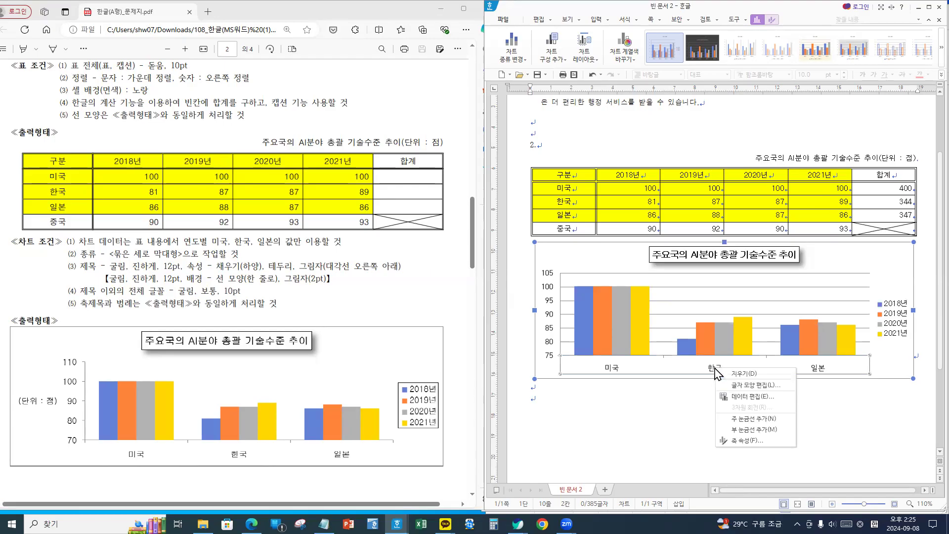
# - Set the category-axis labels' Korean and English fonts to 굴림
pyautogui.click(739, 441)
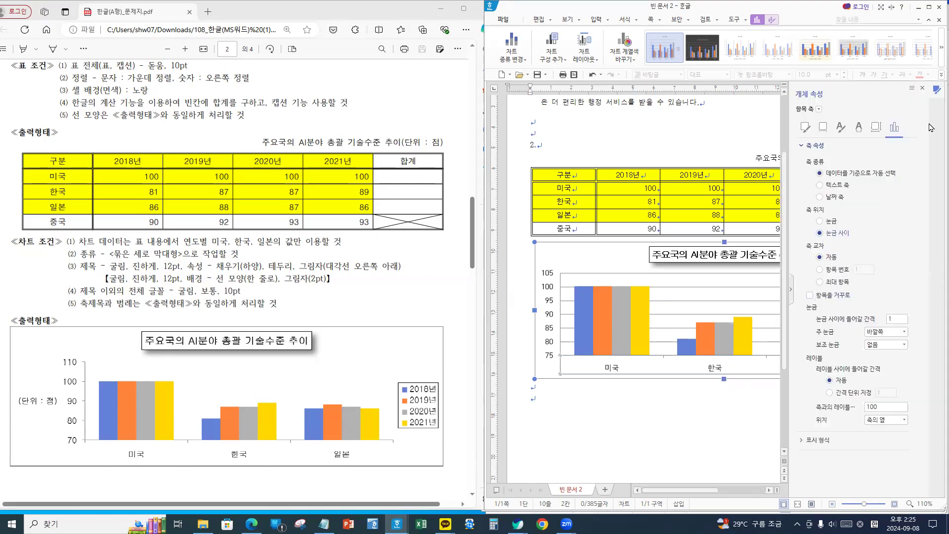
pyautogui.click(922, 88)
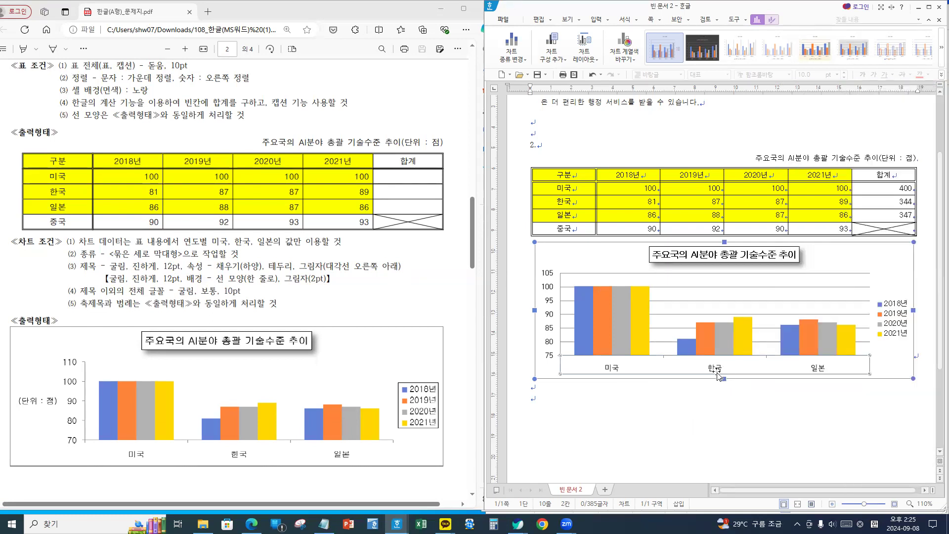
pyautogui.rightClick(715, 372)
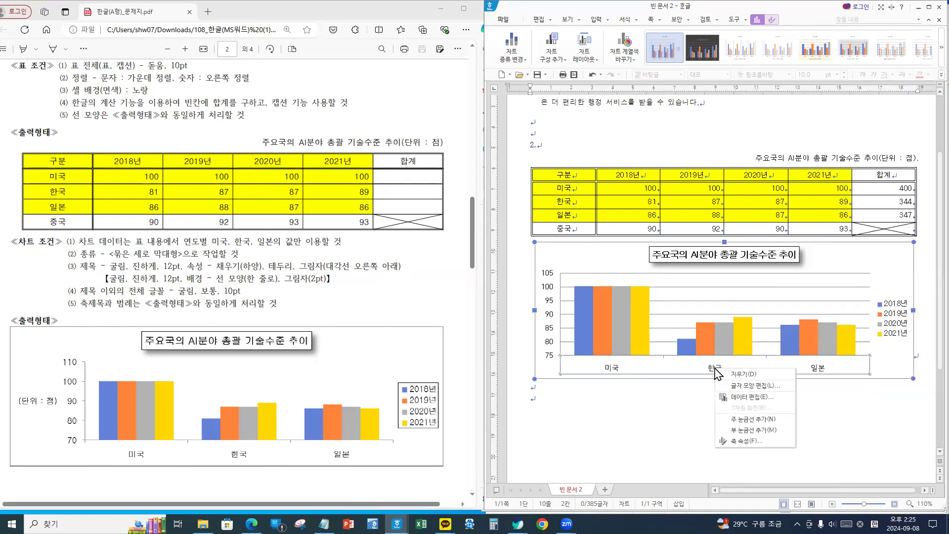
pyautogui.click(751, 386)
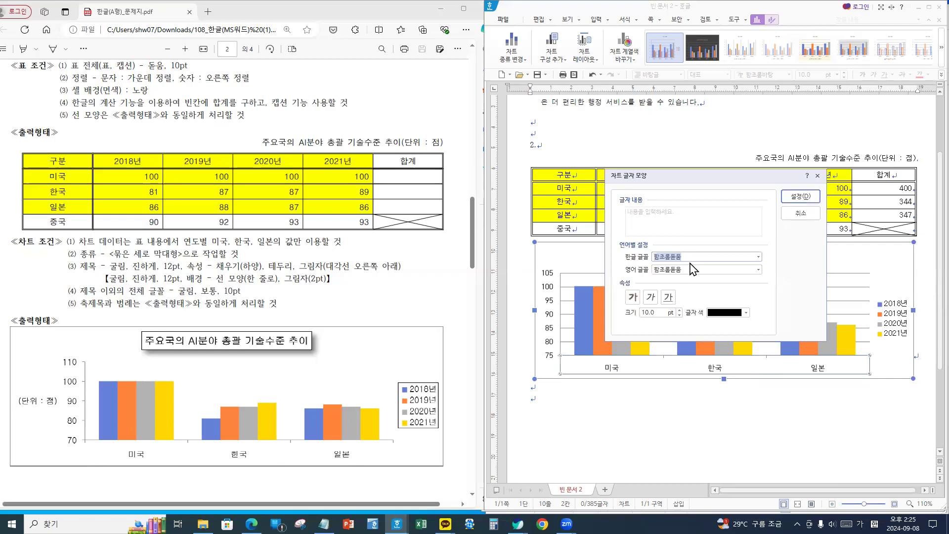
pyautogui.write('굴림')
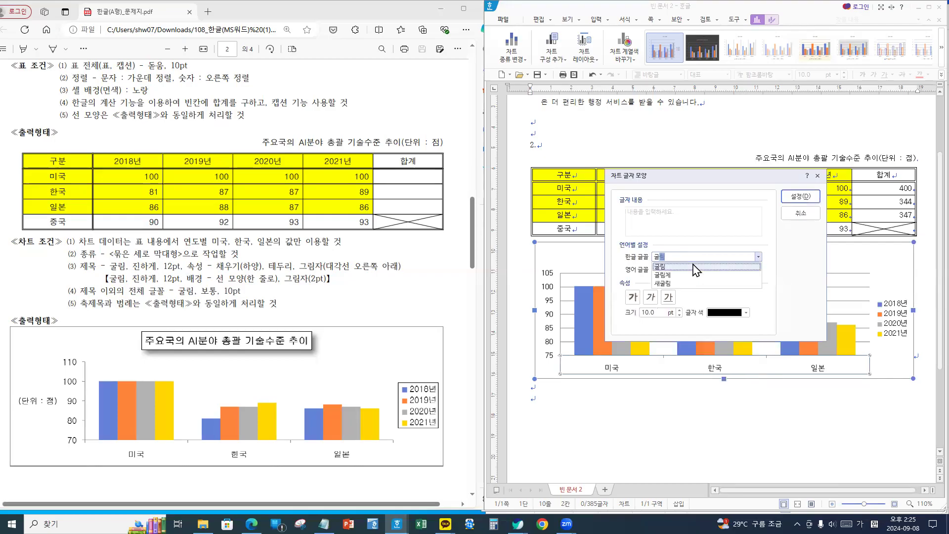
pyautogui.click(693, 265)
pyautogui.press('Tab')
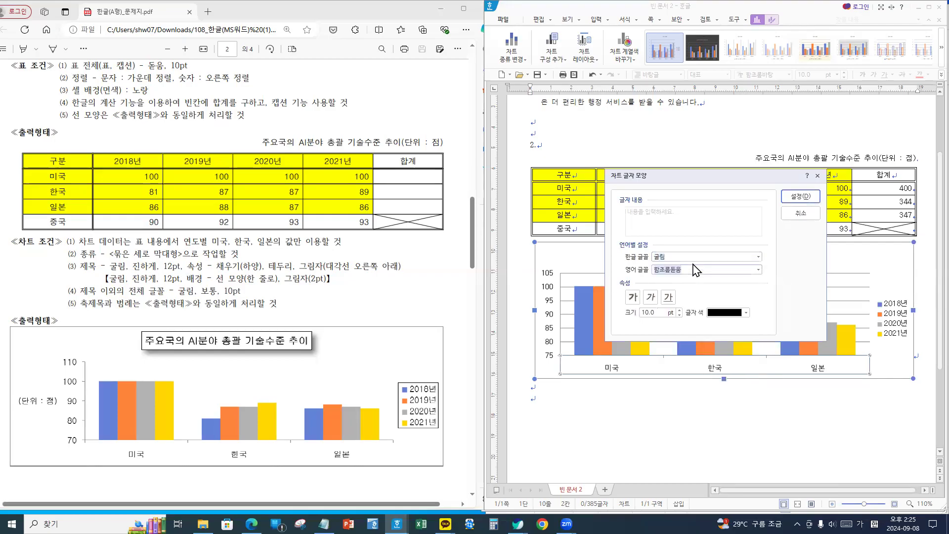
pyautogui.write('굴림')
pyautogui.press('Return')
pyautogui.click(633, 297)
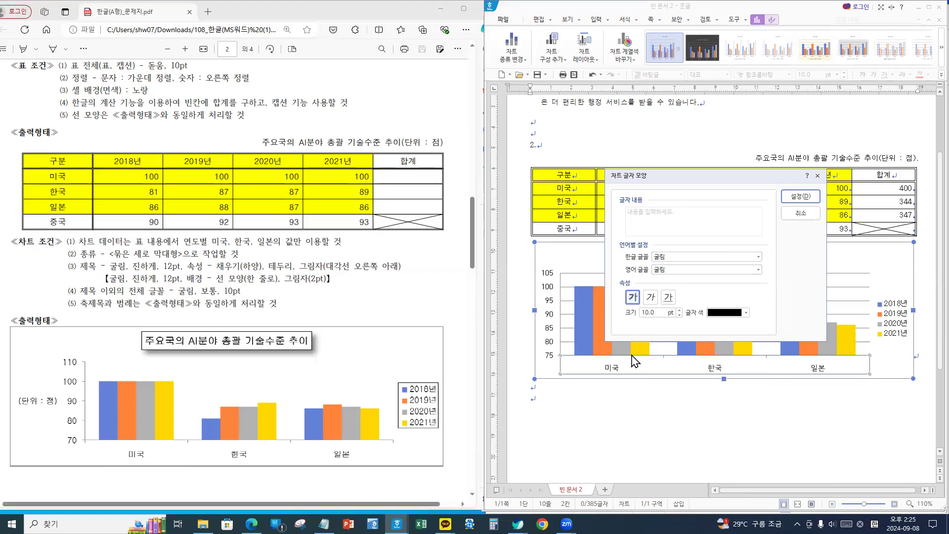
pyautogui.click(798, 196)
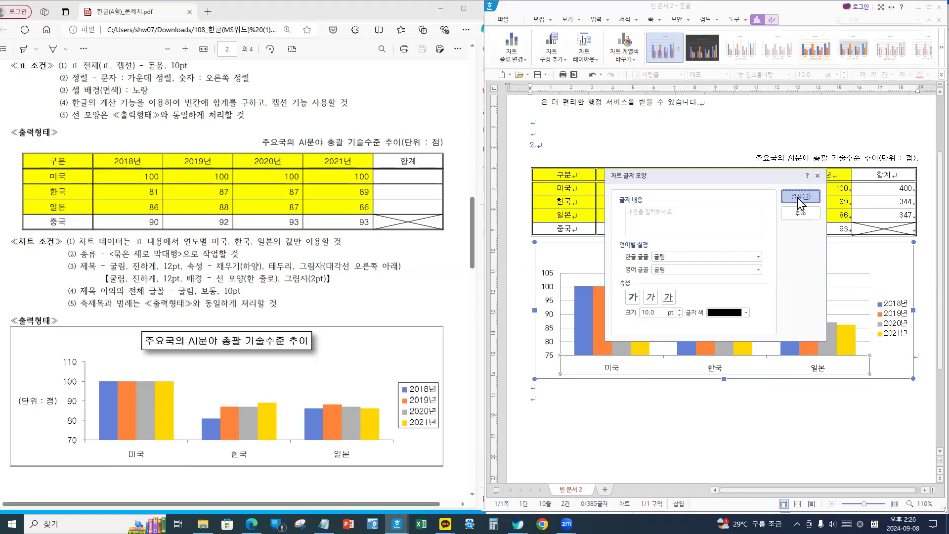
# - Set the value-axis numbers' Korean and English fonts to 굴림
pyautogui.click(551, 302)
pyautogui.rightClick(550, 302)
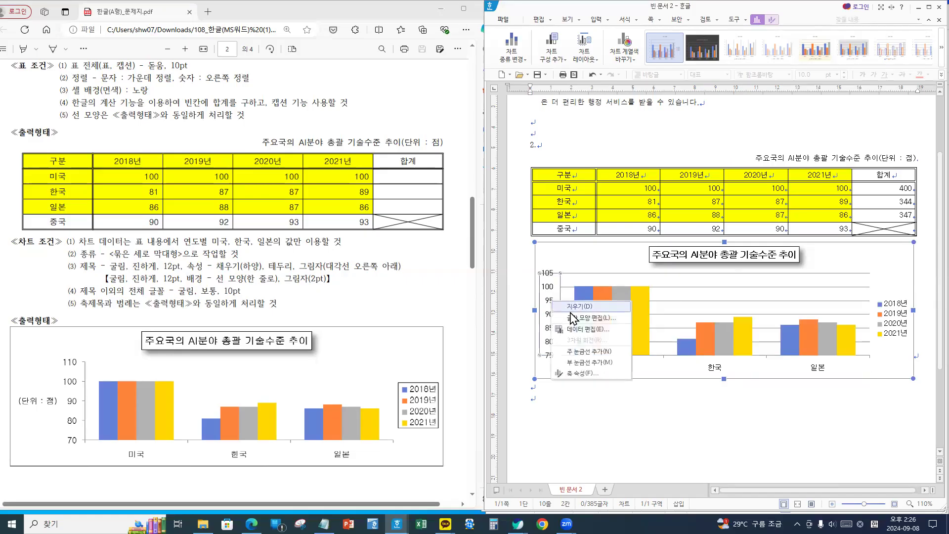
pyautogui.click(589, 318)
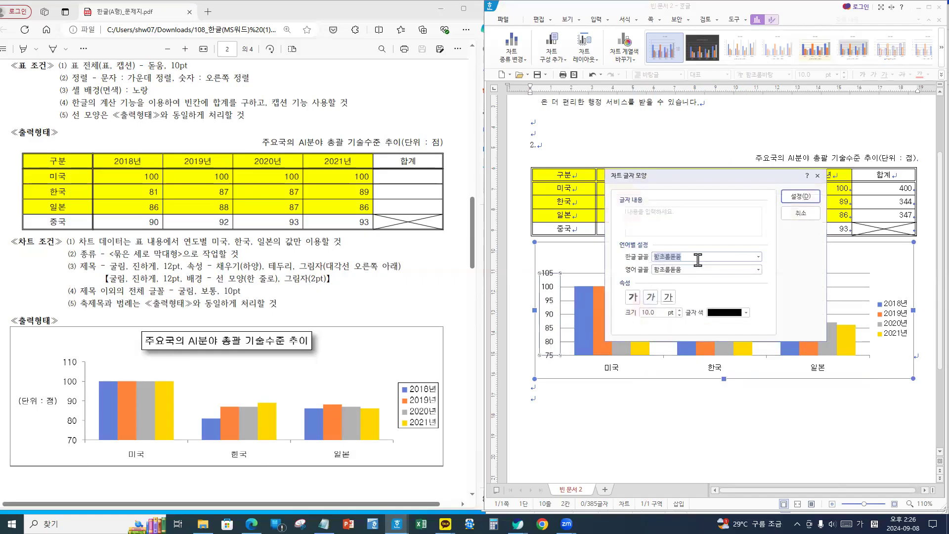
pyautogui.write('굴림')
pyautogui.press('Tab')
pyautogui.write('굴')
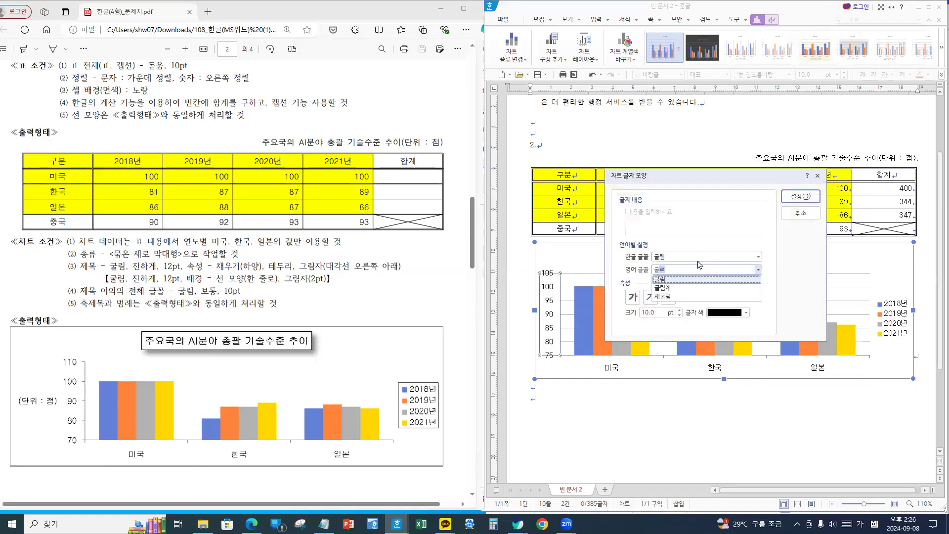
pyautogui.press('Tab')
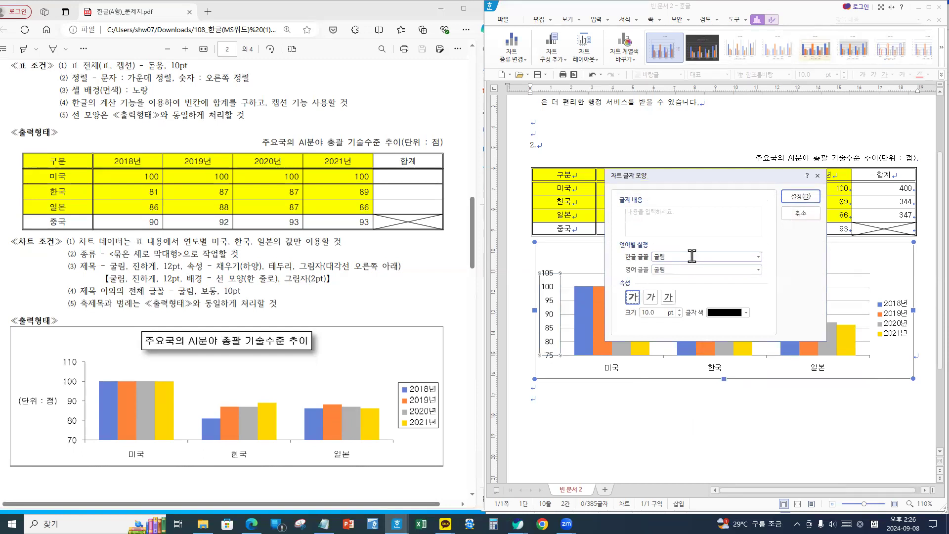
pyautogui.click(632, 297)
pyautogui.click(800, 196)
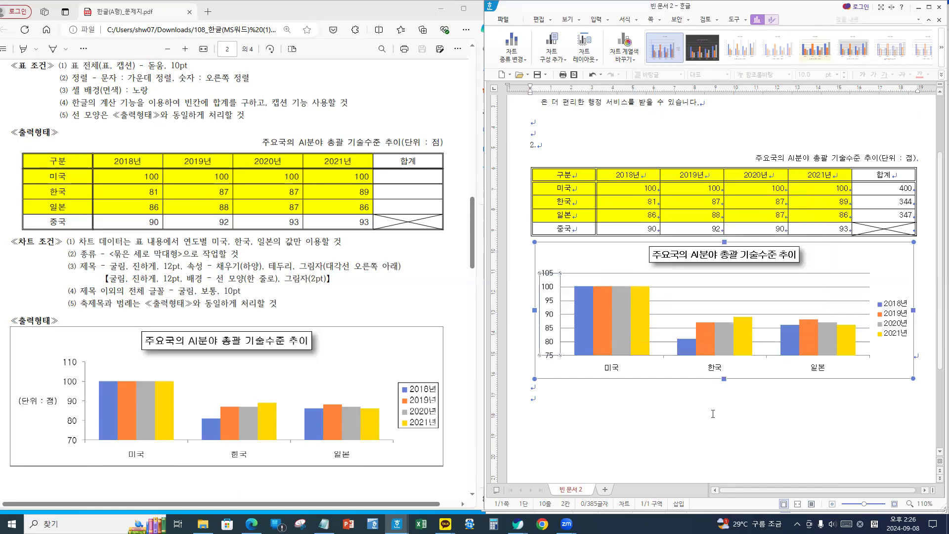
pyautogui.click(894, 321)
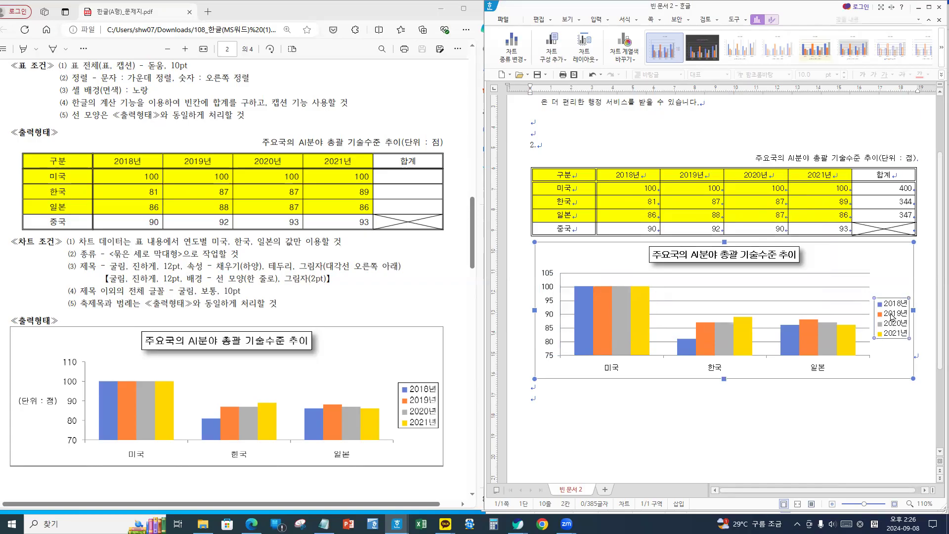
# - Set the value axis's major gridlines line to 없음 in the 개체 속성 panel
pyautogui.rightClick(891, 317)
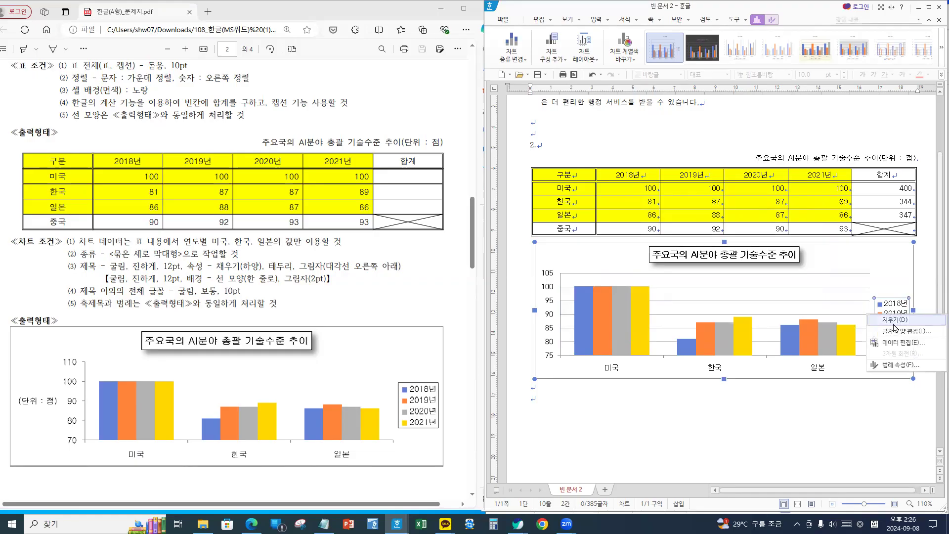
pyautogui.click(895, 365)
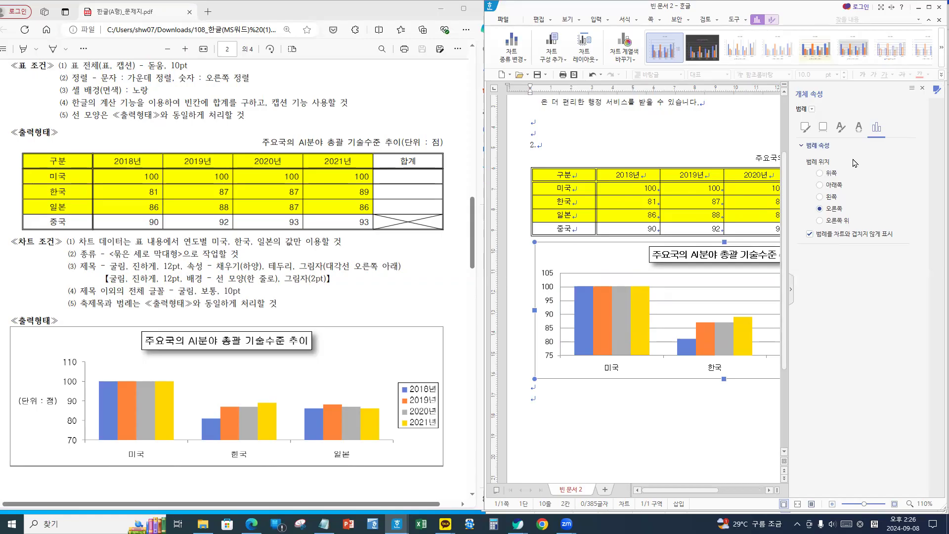
pyautogui.click(805, 128)
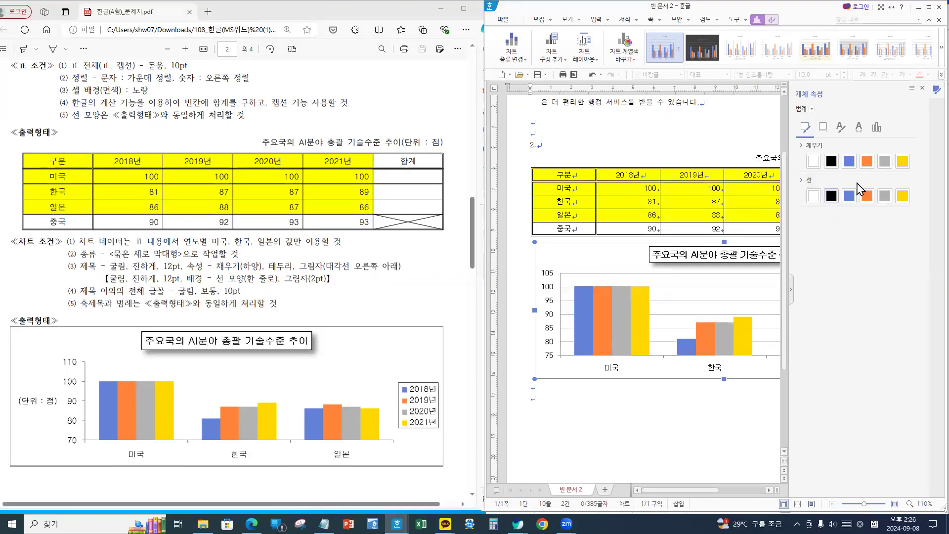
pyautogui.click(699, 314)
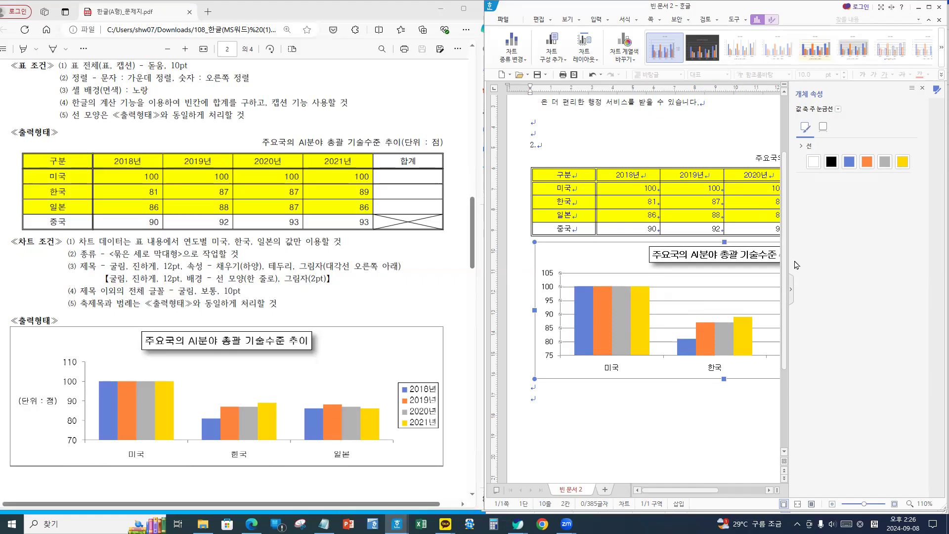
pyautogui.click(805, 148)
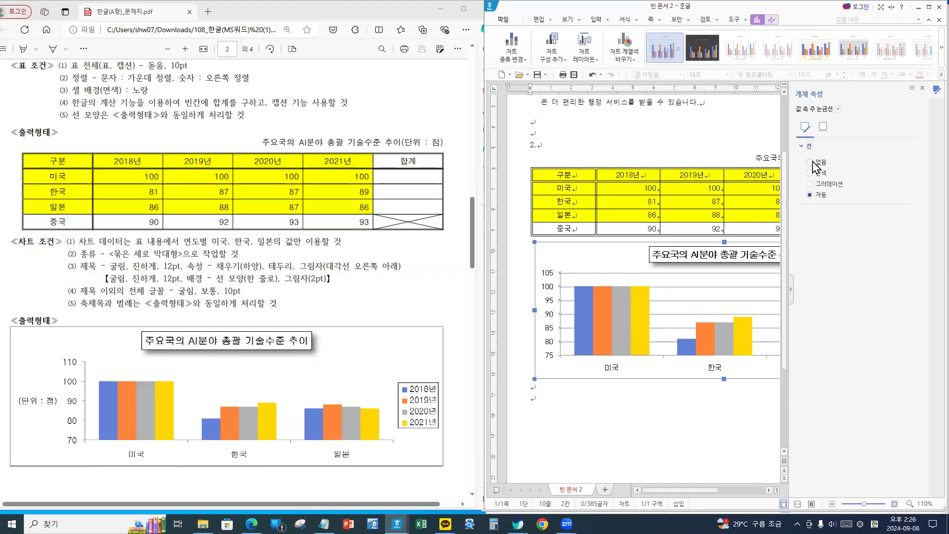
pyautogui.click(810, 162)
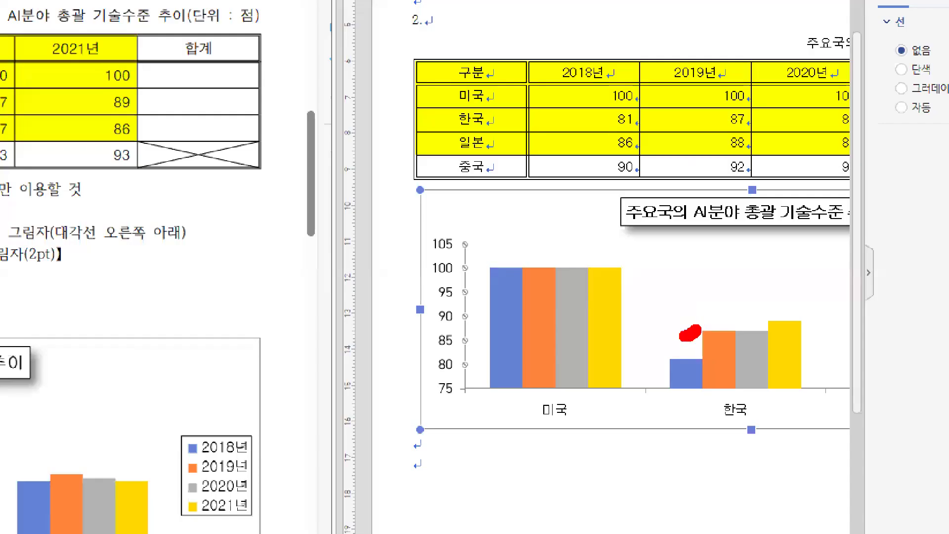
pyautogui.moveTo(689, 330)
pyautogui.mouseDown()
pyautogui.moveTo(692, 267)
pyautogui.moveTo(707, 333)
pyautogui.mouseUp()
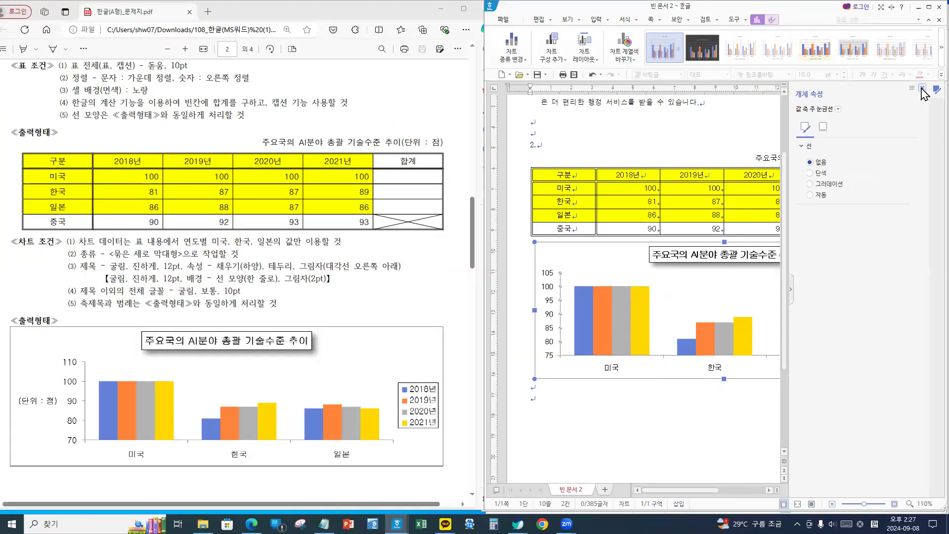
# - Close the properties panel and insert a page break below the chart
pyautogui.click(922, 88)
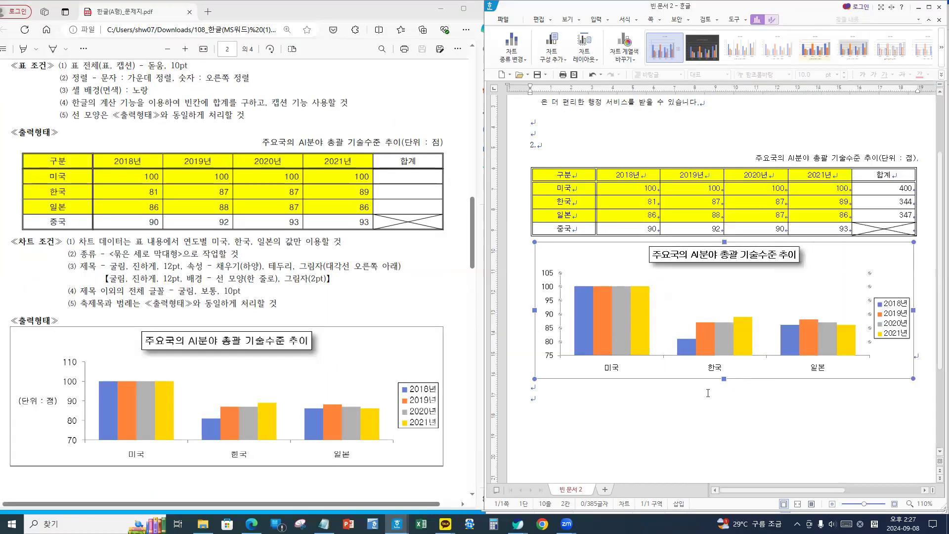
pyautogui.click(711, 429)
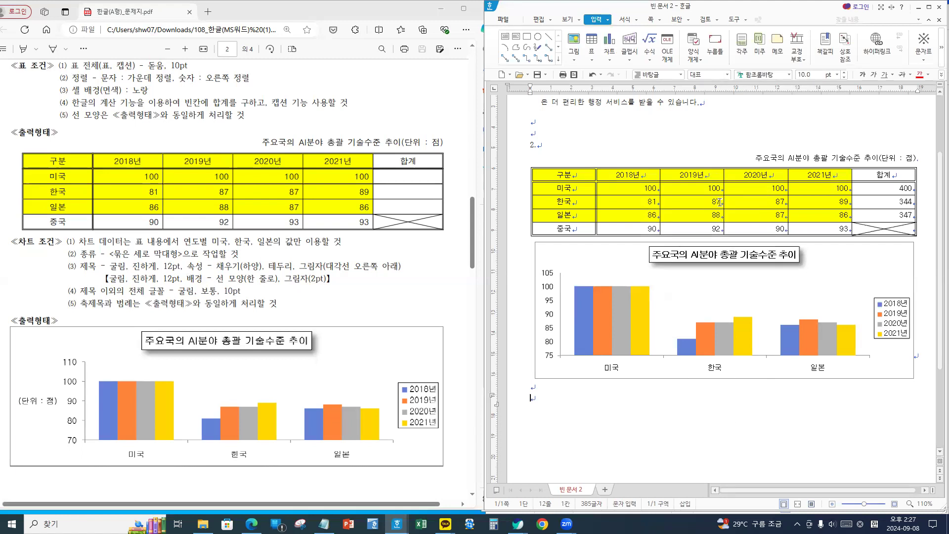
pyautogui.scroll(-3, 670, 371)
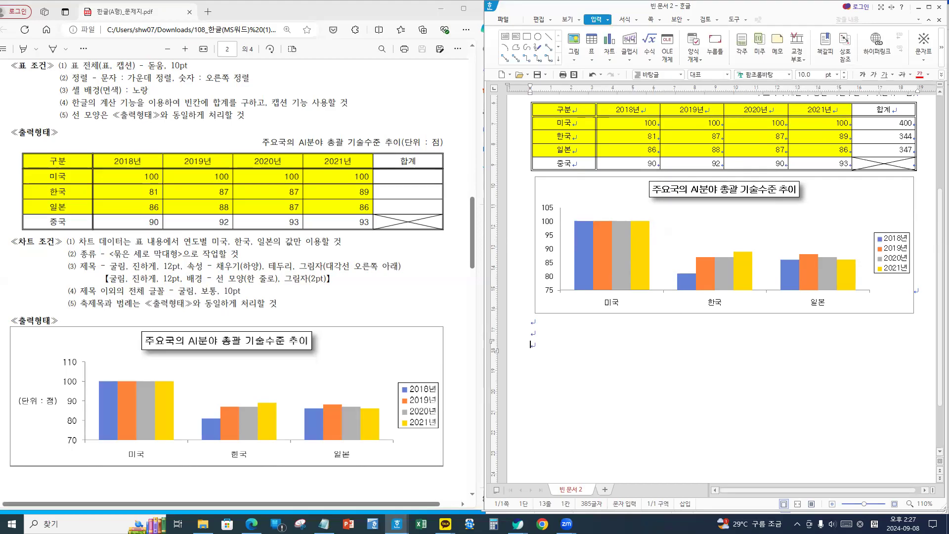
pyautogui.hotkey('alt', 'shift', 'Return')
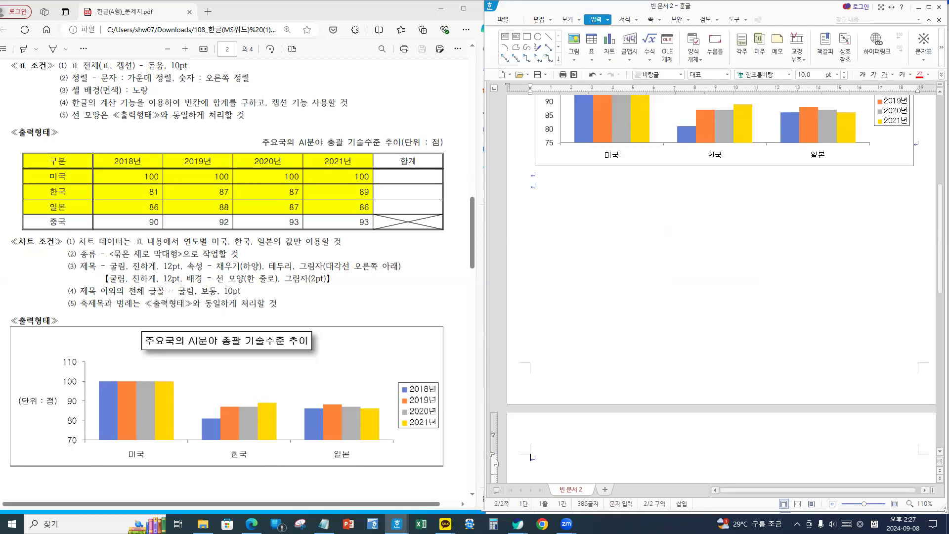
# - Type 3. at the top of the new page with empty lines beneath it
pyautogui.scroll(-2, 576, 349)
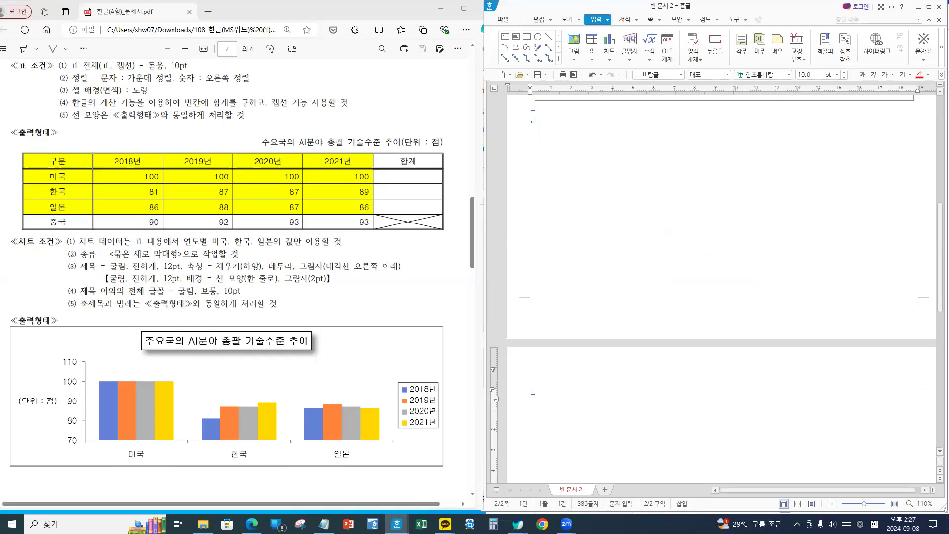
pyautogui.write('3.')
pyautogui.press('Return')
pyautogui.press('Return')
pyautogui.scroll(-1, 544, 402)
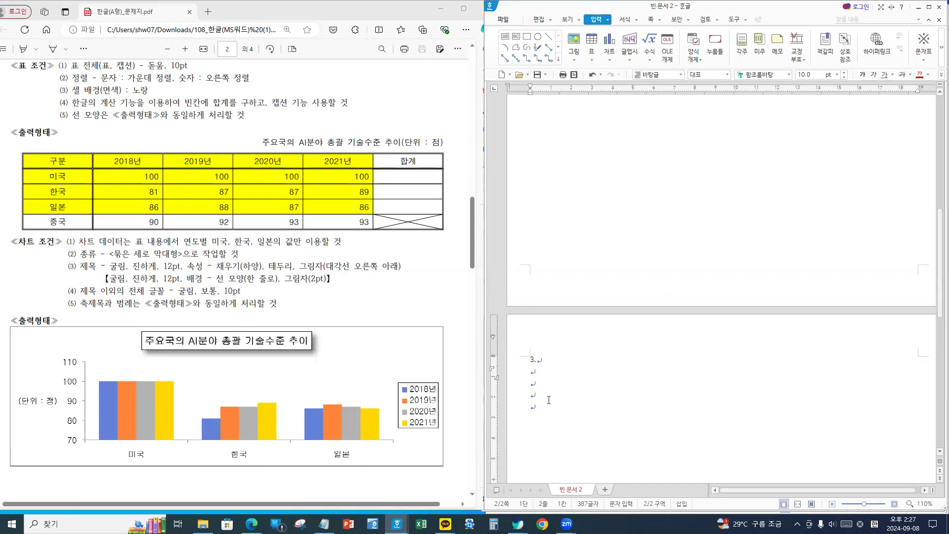
pyautogui.scroll(-2, 239, 302)
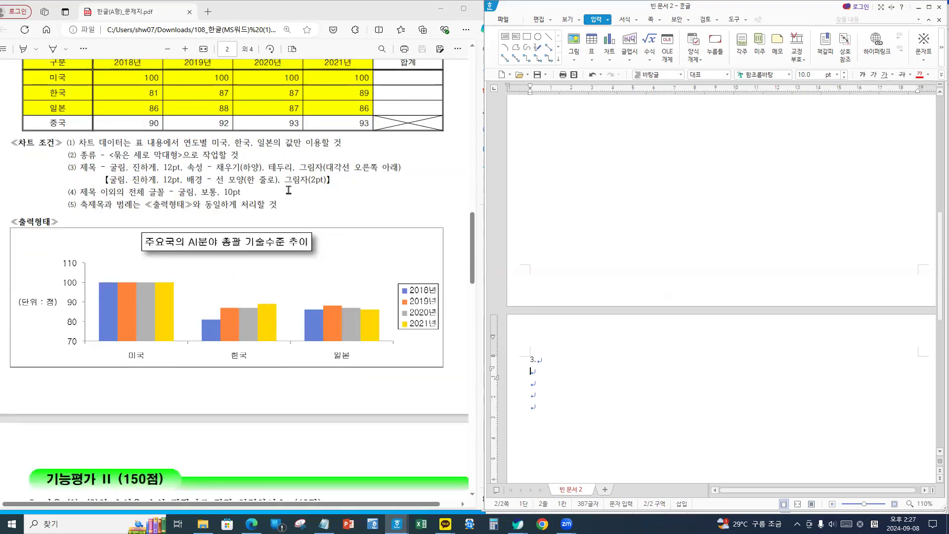
pyautogui.scroll(-2, 286, 241)
pyautogui.scroll(2, 286, 242)
pyautogui.scroll(10, 292, 299)
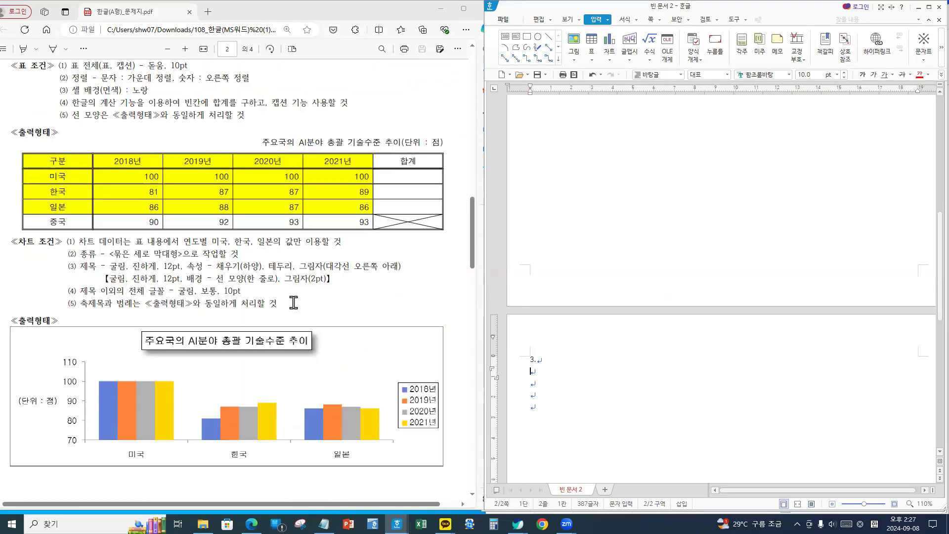
pyautogui.scroll(-2, 289, 298)
pyautogui.scroll(-15, 292, 300)
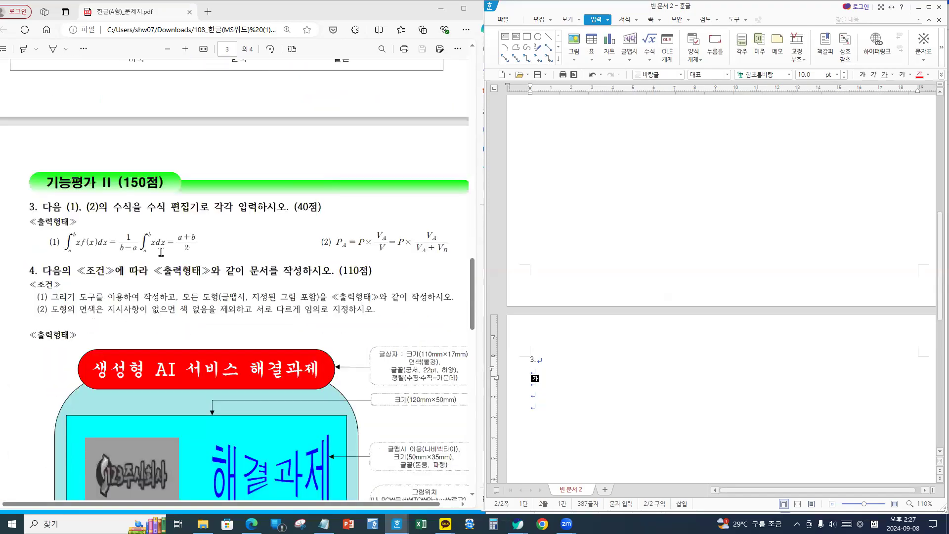
pyautogui.click(546, 359)
pyautogui.keyDown('ctrl'); pyautogui.scroll(2, 585, 394); pyautogui.keyUp('ctrl')
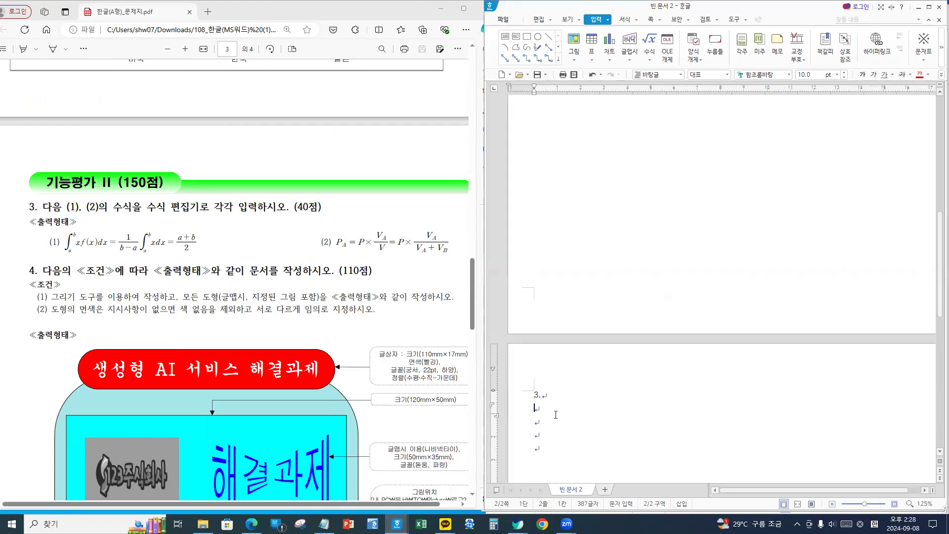
pyautogui.scroll(-1, 557, 406)
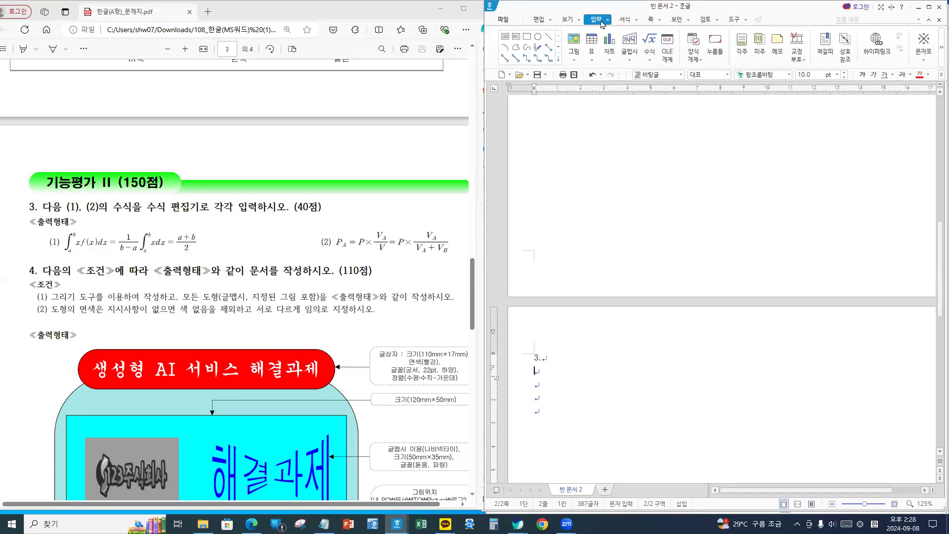
# - Open the equation editor and set its preview zoom to 500%
pyautogui.click(650, 43)
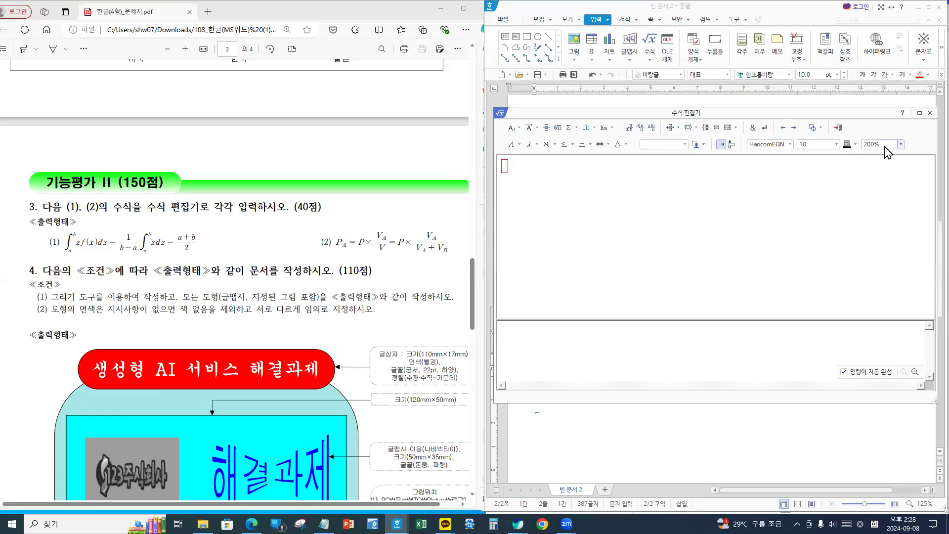
pyautogui.click(887, 145)
pyautogui.click(880, 206)
# - Insert an integral with lower limit a, upper limit b and body xf(x)da
pyautogui.click(593, 129)
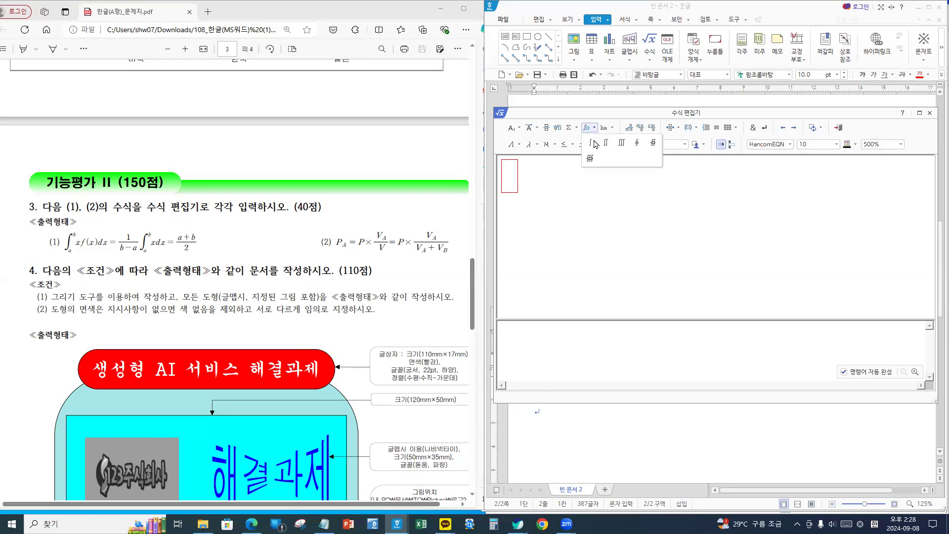
pyautogui.click(591, 143)
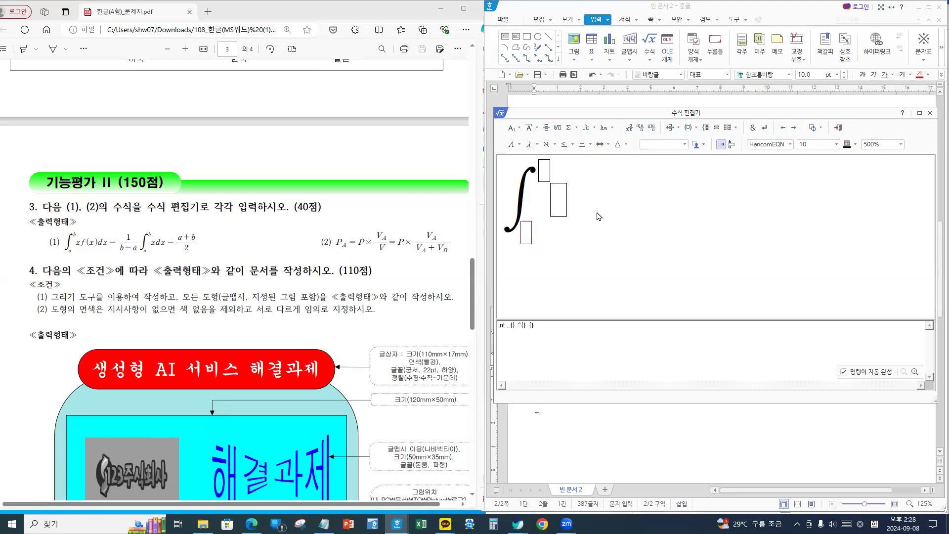
pyautogui.write('z')
pyautogui.press('BackSpace')
pyautogui.write('a')
pyautogui.press('Tab')
pyautogui.write('b')
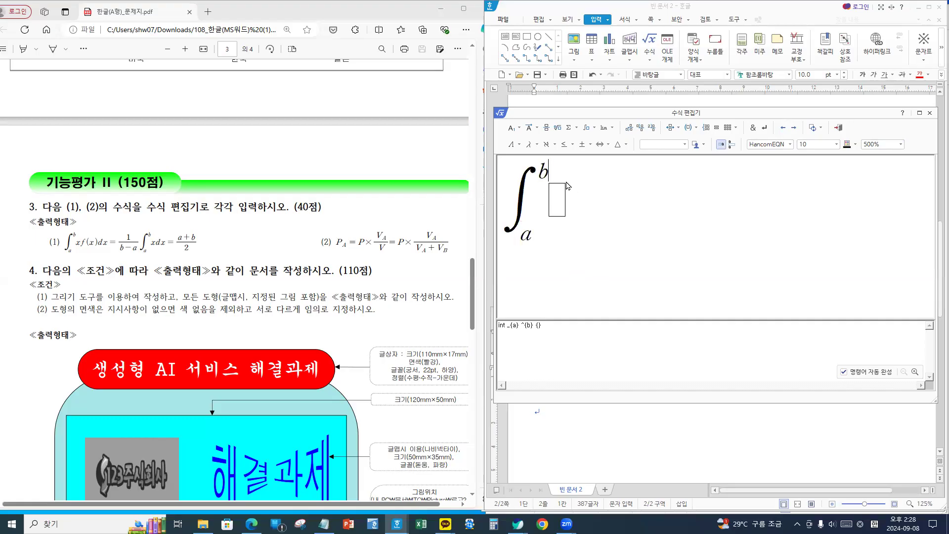
pyautogui.press('Tab')
pyautogui.write('x')
pyautogui.write('f')
pyautogui.write('(x')
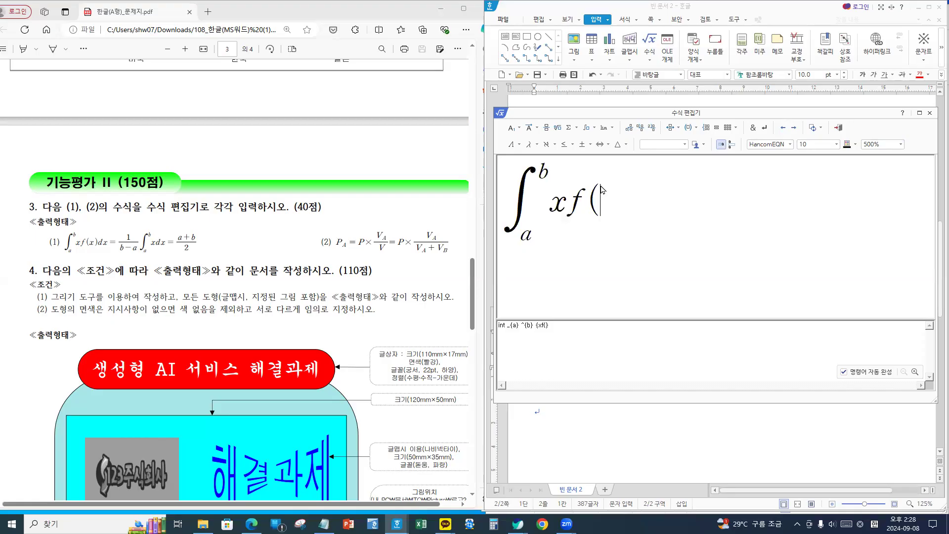
pyautogui.write(')da')
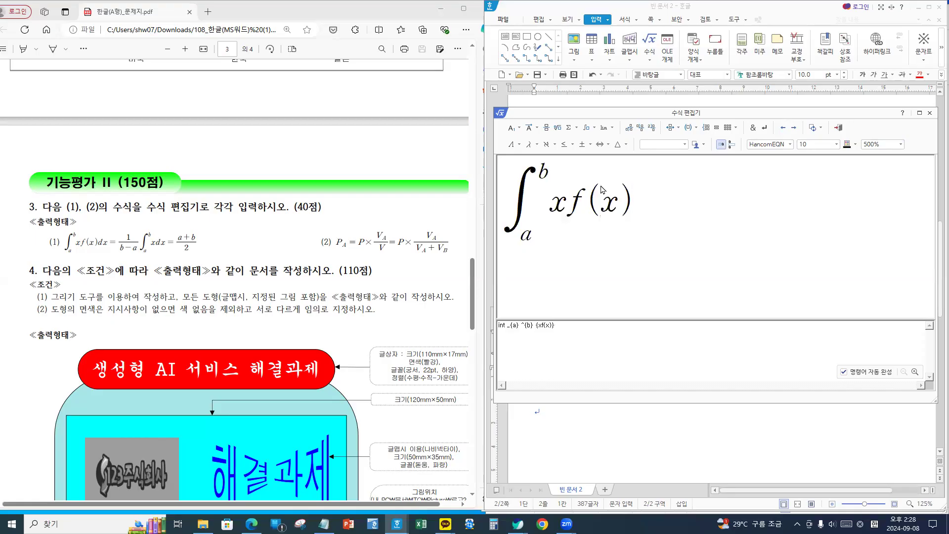
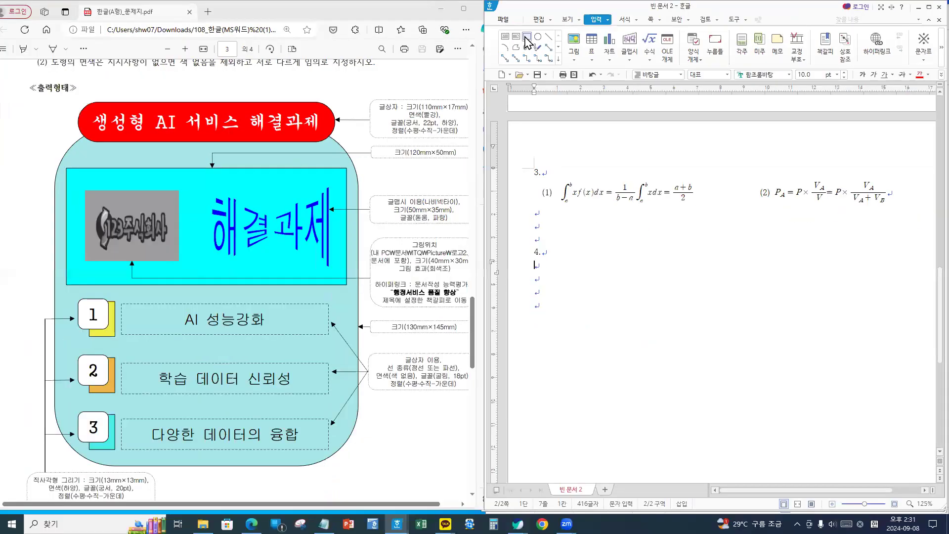
# - Draw a rectangle below item 4 and size it 130×145 mm
pyautogui.click(506, 64)
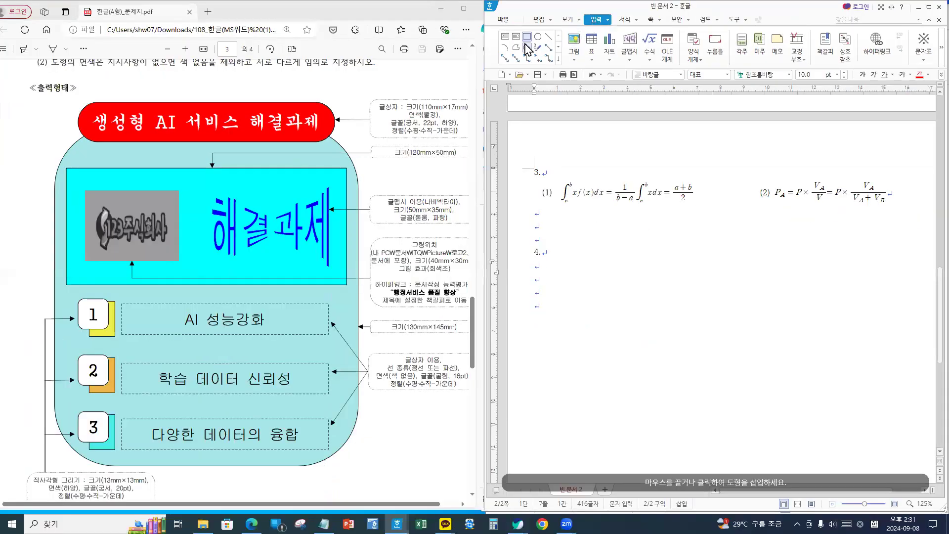
pyautogui.click(597, 269)
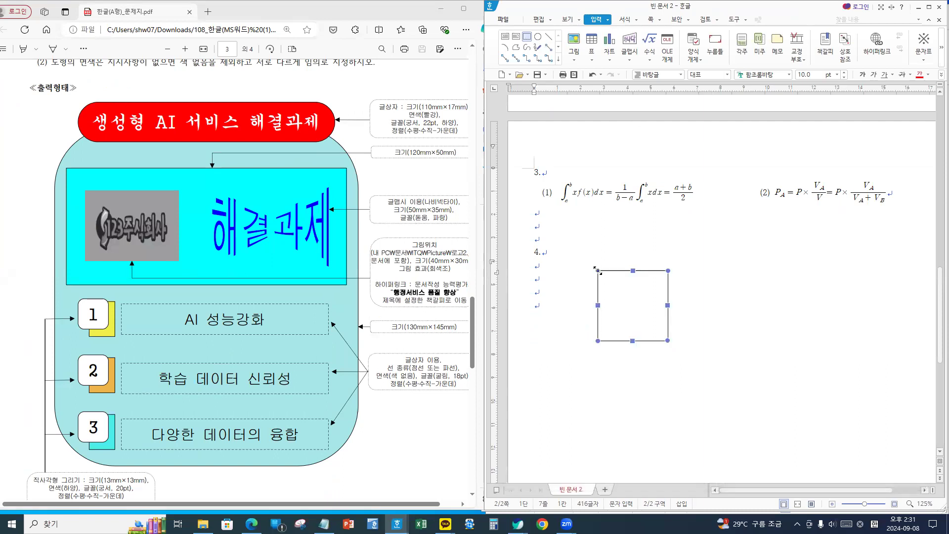
pyautogui.doubleClick(633, 301)
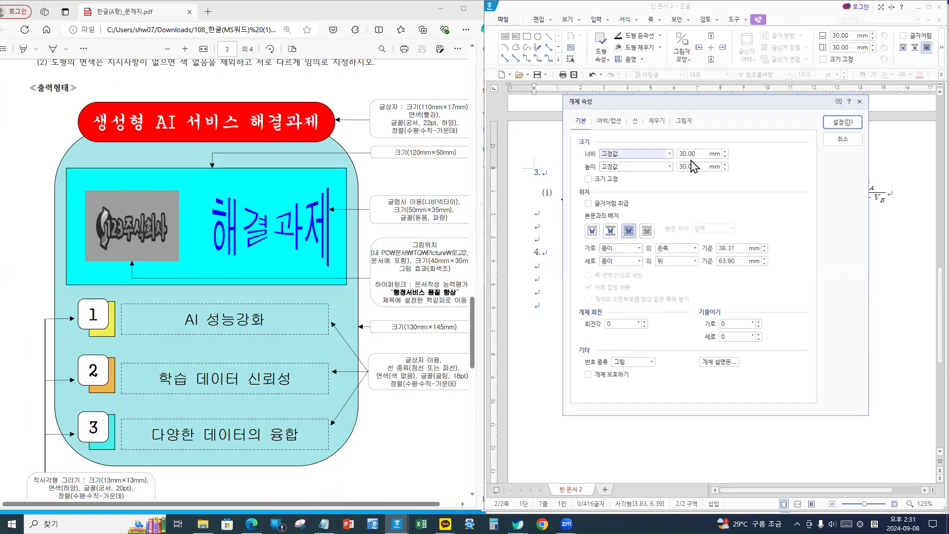
pyautogui.press('Tab')
pyautogui.write('130')
pyautogui.press('Tab')
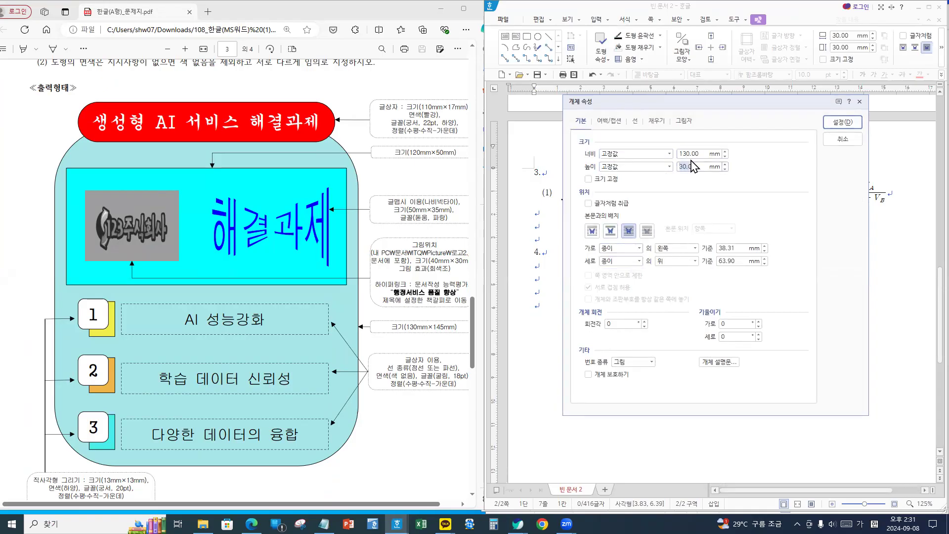
pyautogui.write('145')
# - Give the rectangle rounded corners and a light yellow fill
pyautogui.click(635, 122)
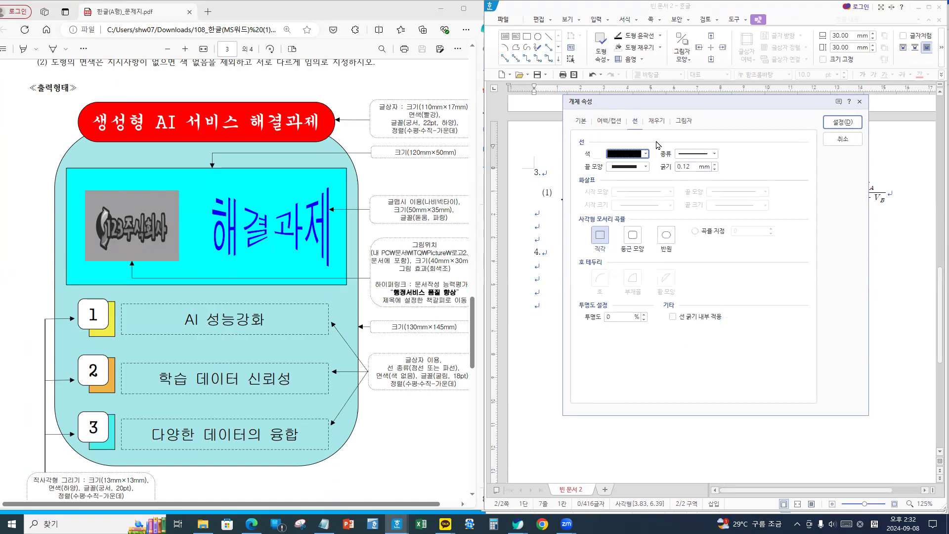
pyautogui.click(632, 236)
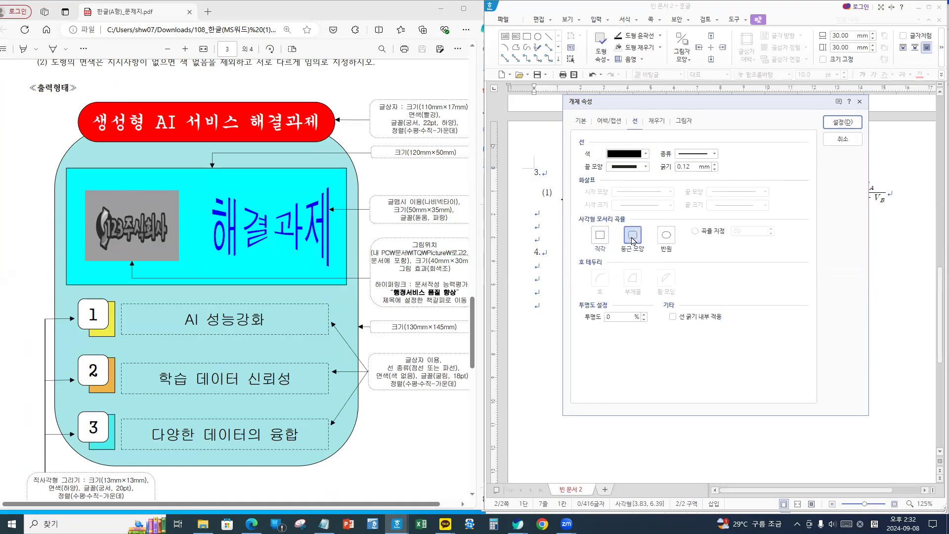
pyautogui.click(657, 122)
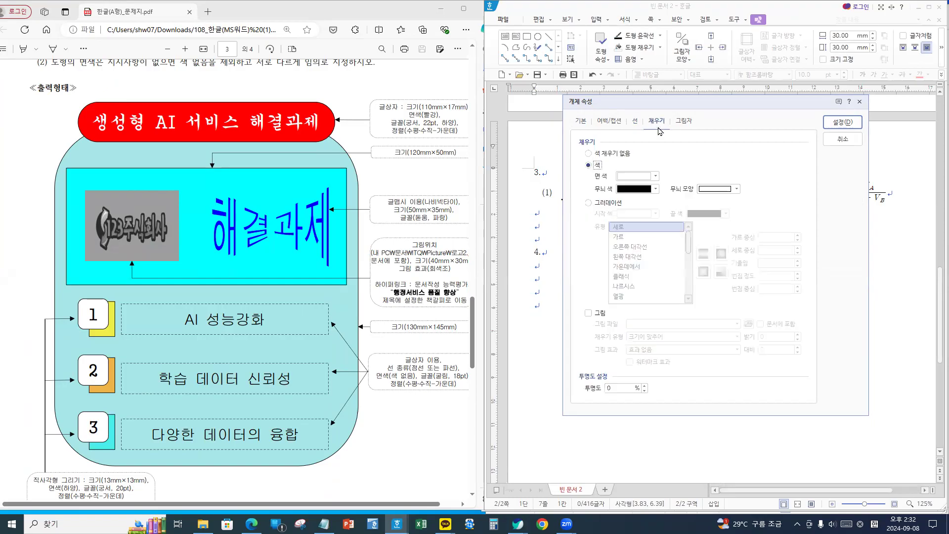
pyautogui.click(645, 177)
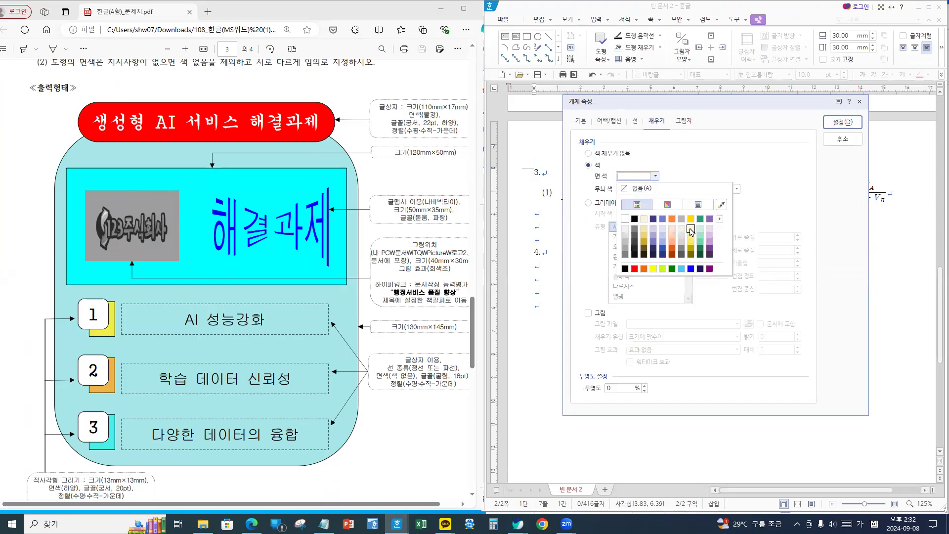
pyautogui.click(690, 230)
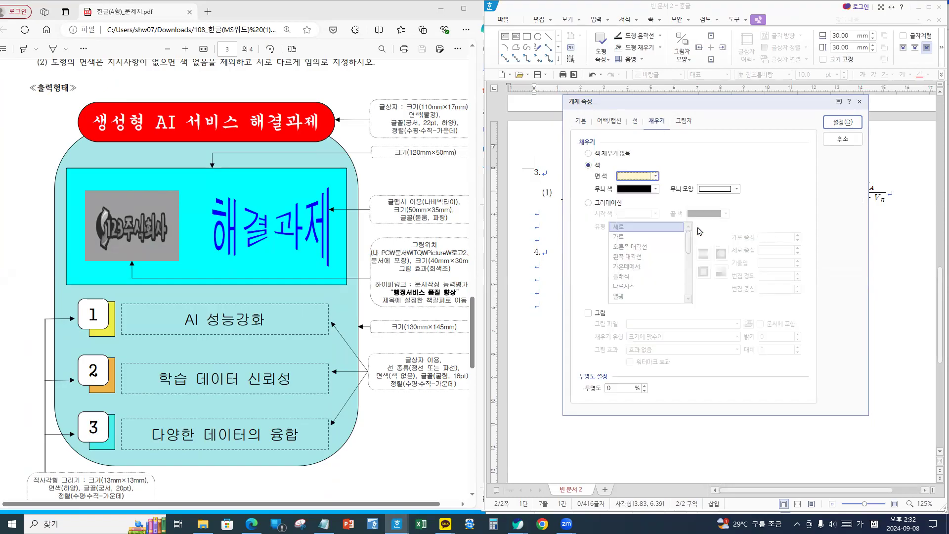
pyautogui.click(843, 123)
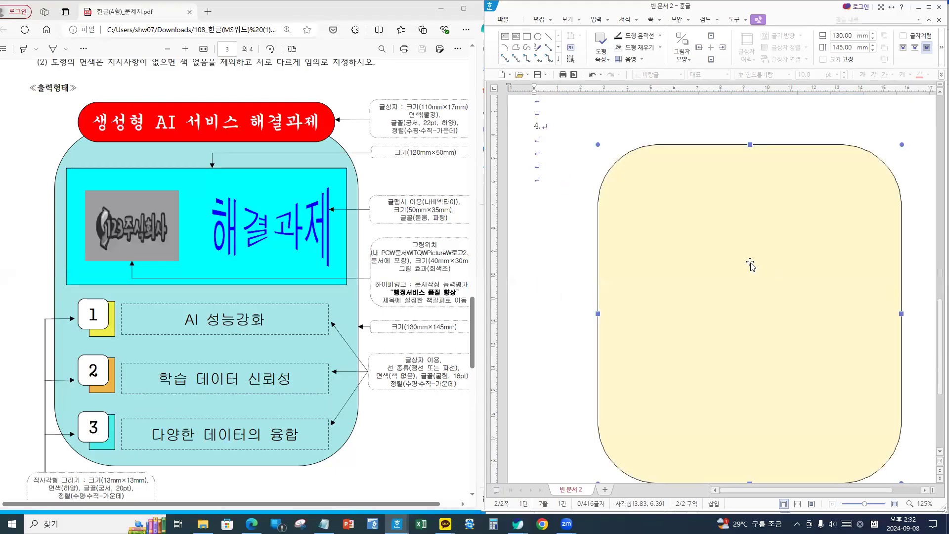
# - Position the yellow rounded rectangle below item 4
pyautogui.scroll(-1, 789, 242)
pyautogui.moveTo(722, 239); pyautogui.dragTo(742, 268)
pyautogui.scroll(-1, 746, 265)
pyautogui.moveTo(685, 263); pyautogui.dragTo(682, 261)
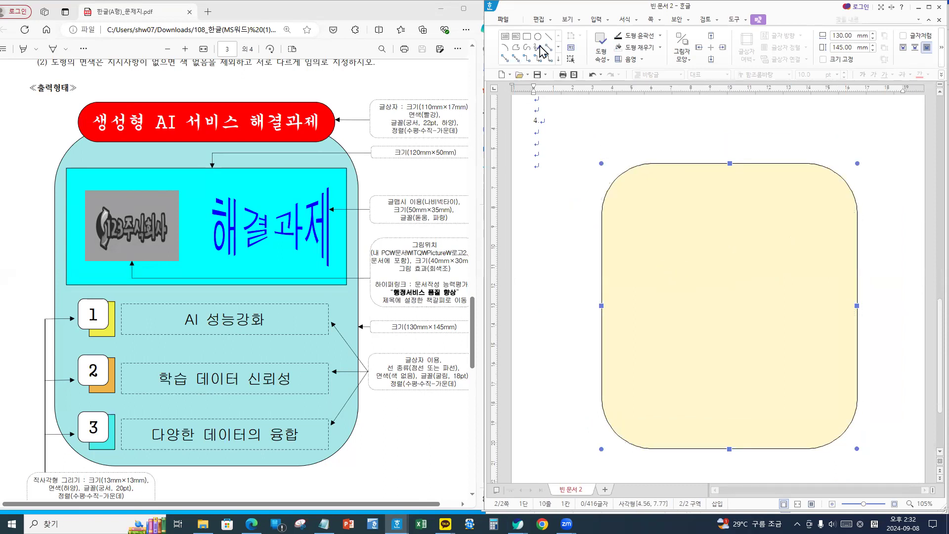
pyautogui.click(597, 22)
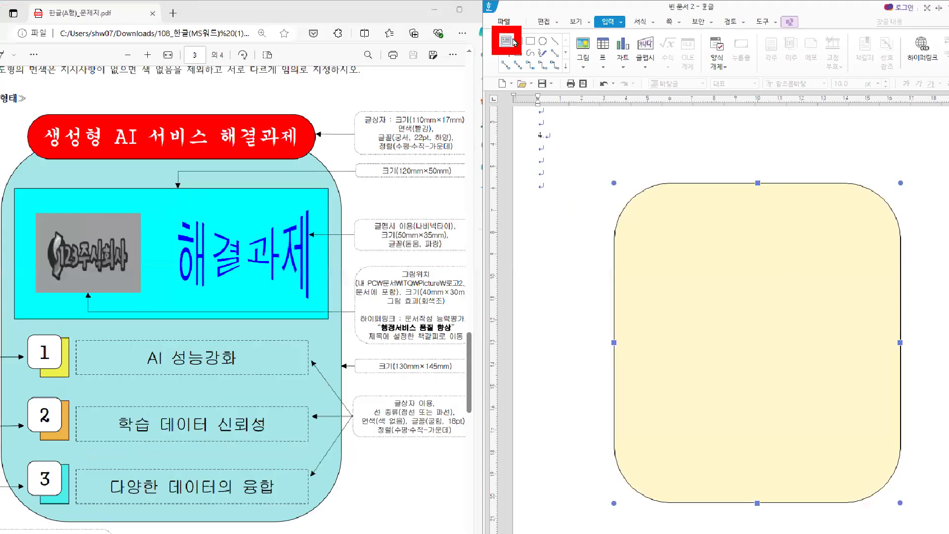
# - Add a text box near the yellow shape's top and size it 110×17 mm
pyautogui.click(513, 41)
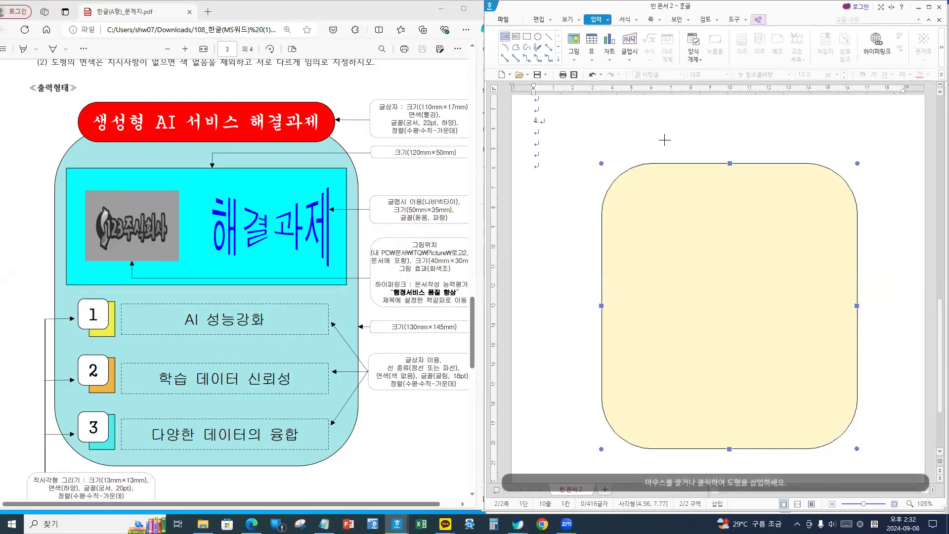
pyautogui.click(648, 148)
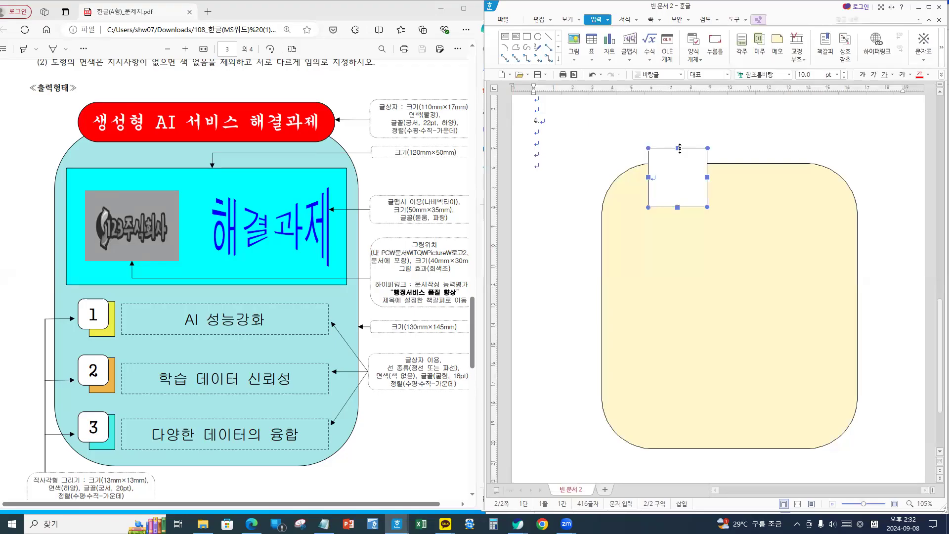
pyautogui.doubleClick(680, 149)
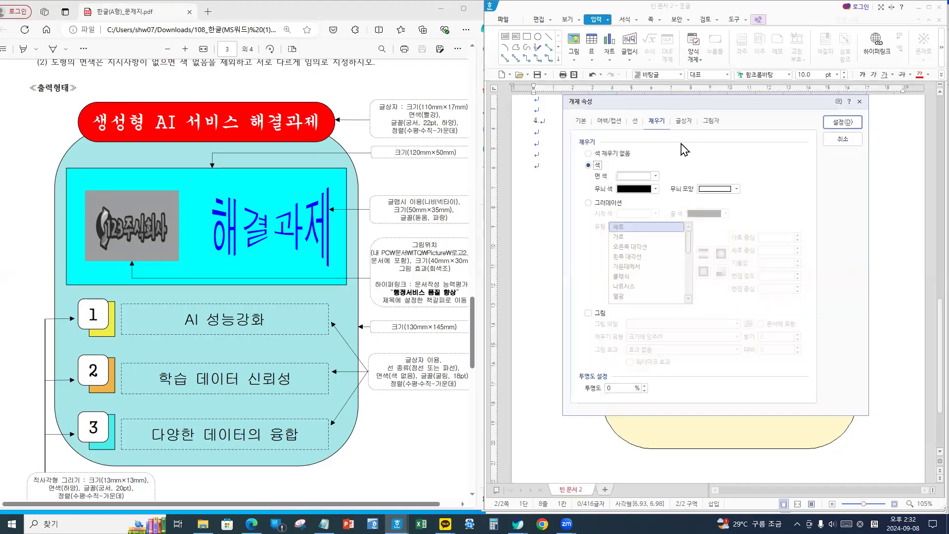
pyautogui.click(581, 121)
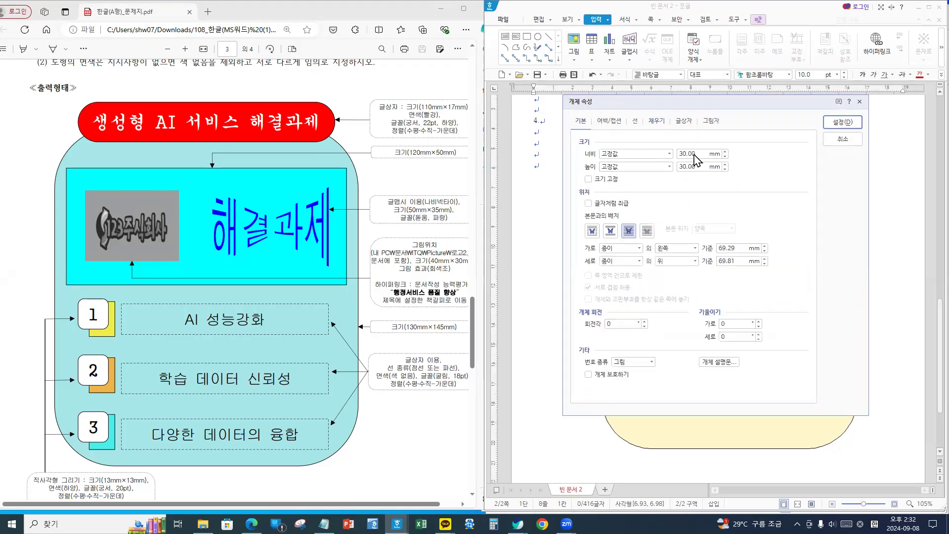
pyautogui.press('Tab')
pyautogui.write('11')
pyautogui.press('Tab')
pyautogui.press('Tab')
pyautogui.write('1')
# - Give the box semicircular ends and a red fill, and place it on the yellow shape's top edge
pyautogui.click(656, 120)
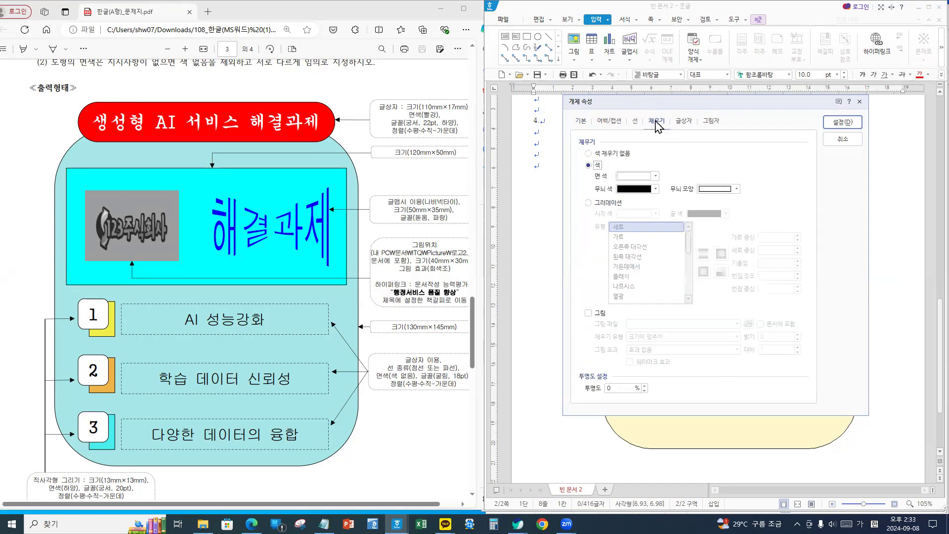
pyautogui.click(635, 121)
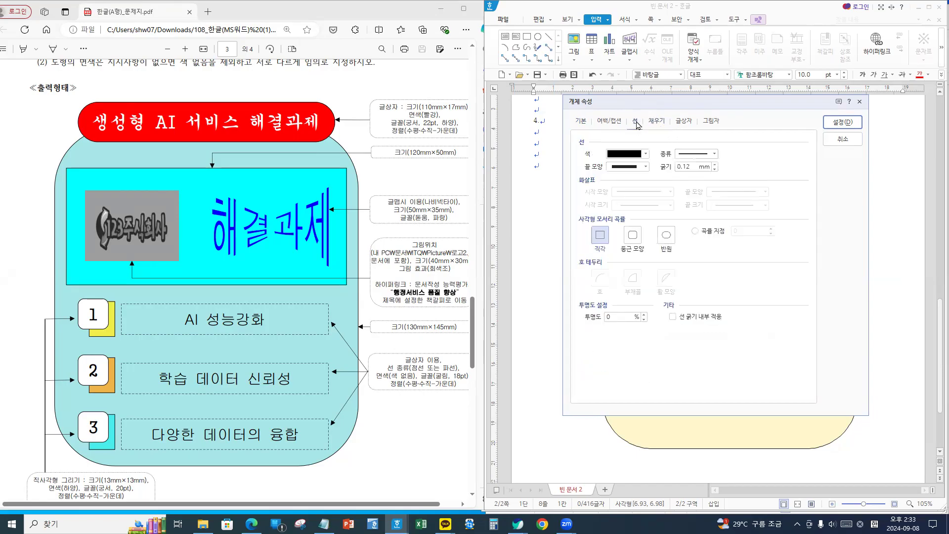
pyautogui.click(668, 236)
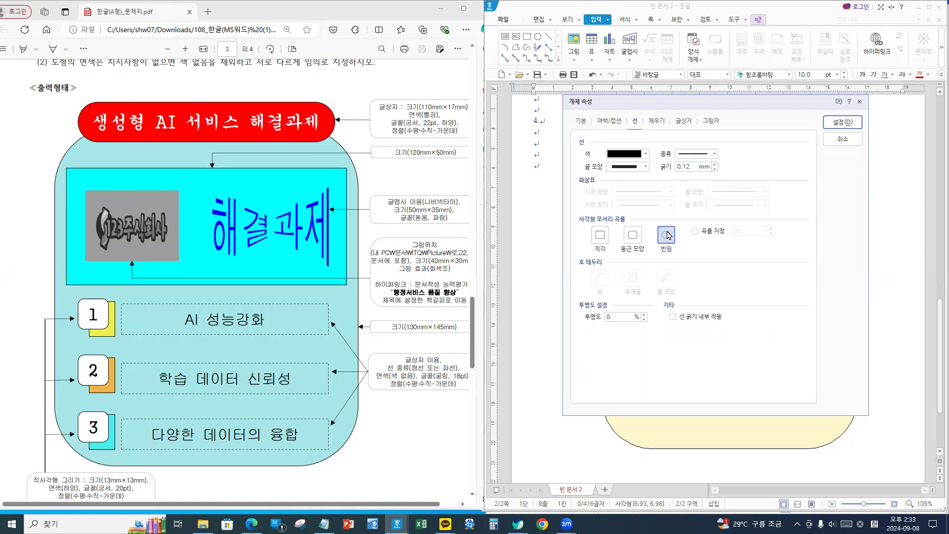
pyautogui.click(655, 122)
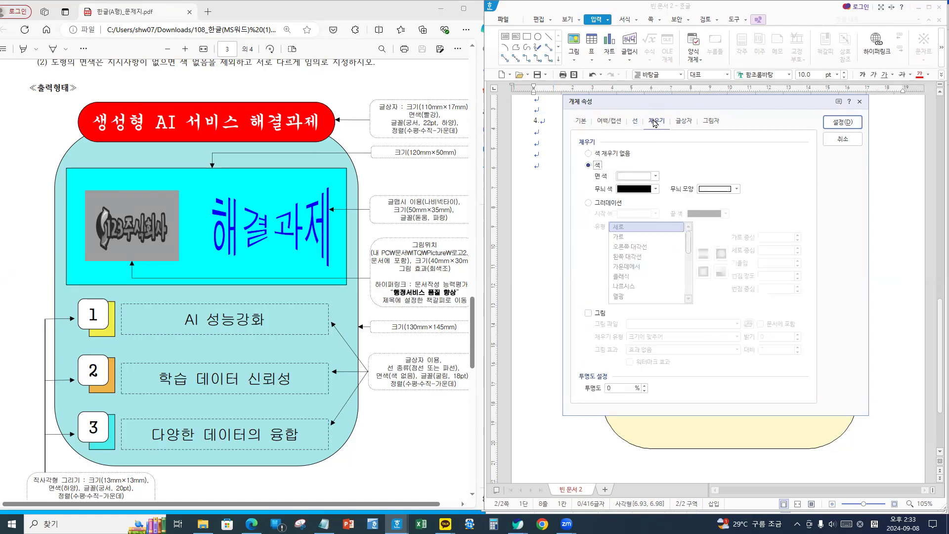
pyautogui.click(637, 176)
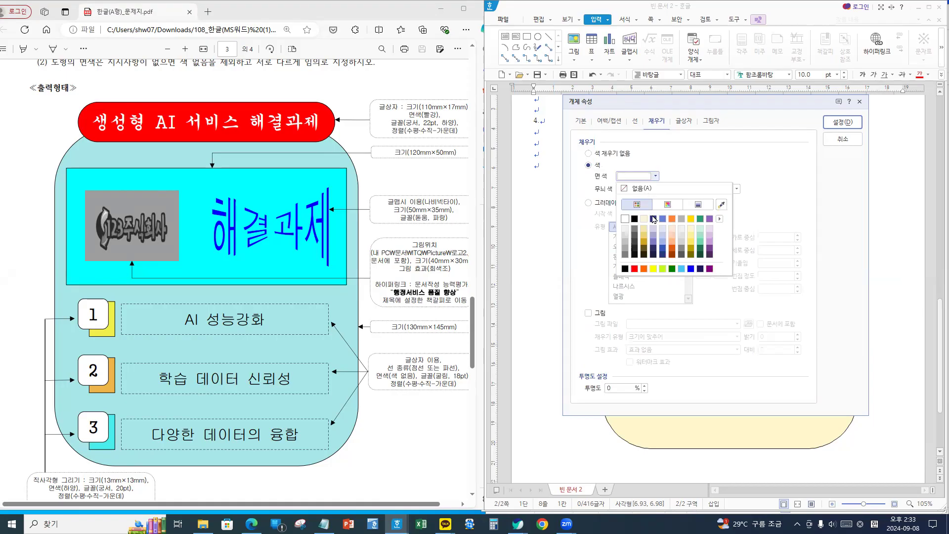
pyautogui.click(635, 269)
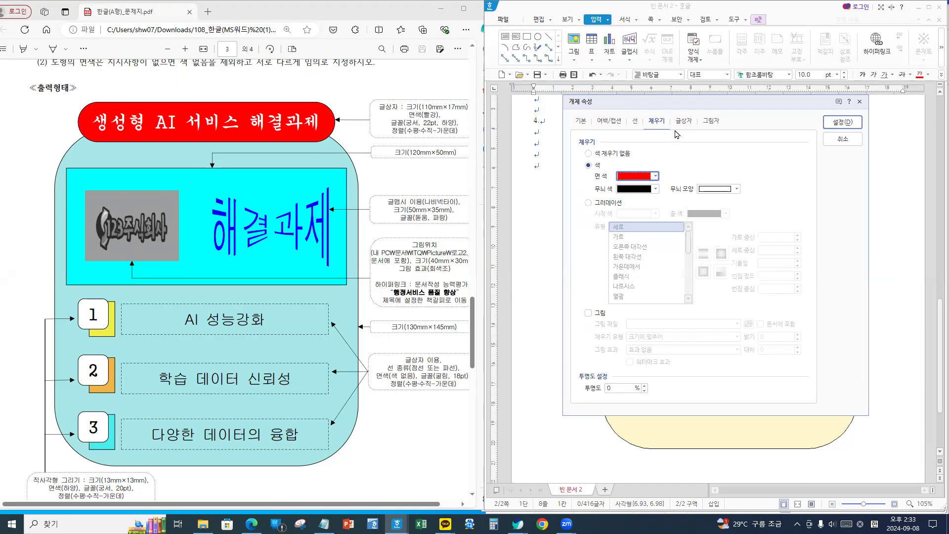
pyautogui.click(635, 122)
pyautogui.click(658, 120)
pyautogui.click(842, 122)
pyautogui.moveTo(741, 165); pyautogui.dragTo(721, 167)
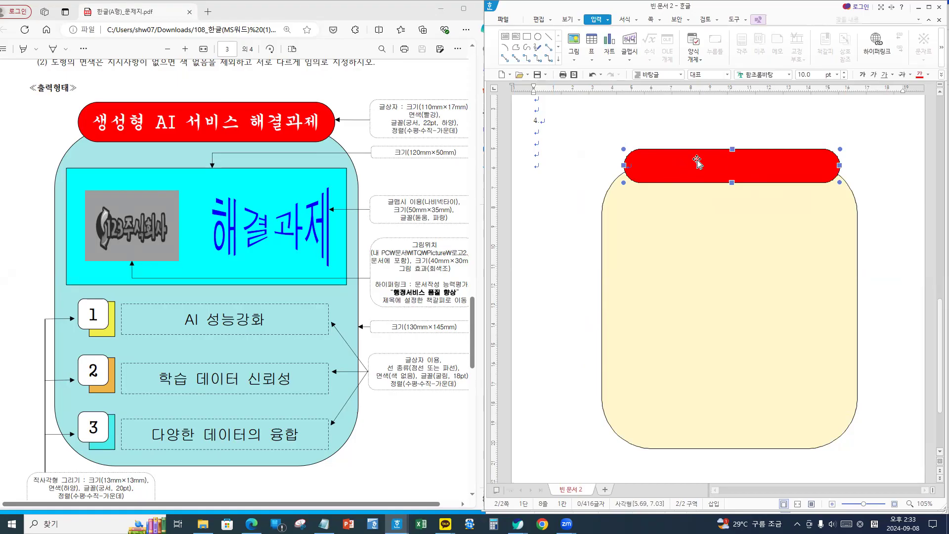
# - Set the red title box's text to the 궁서 font in white
pyautogui.click(587, 151)
pyautogui.click(758, 178)
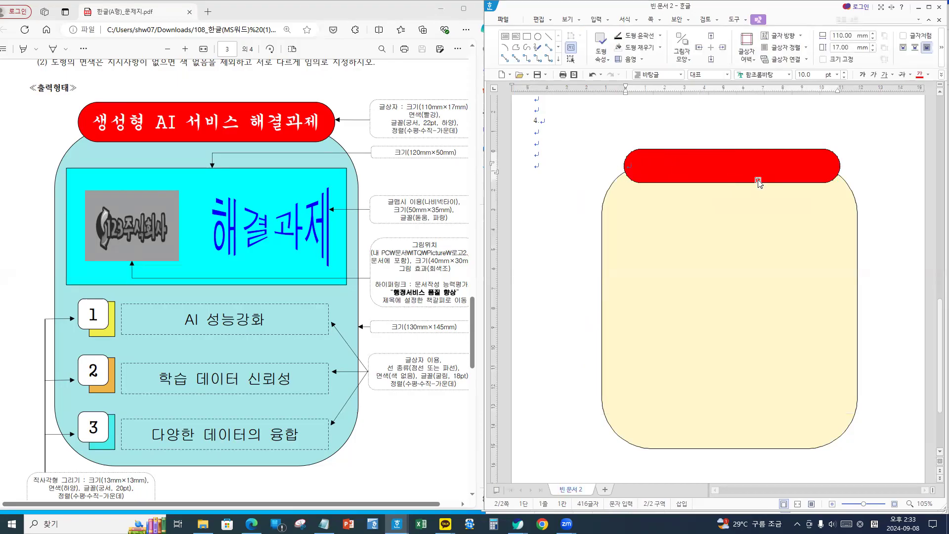
pyautogui.click(705, 149)
pyautogui.click(773, 74)
pyautogui.write('궁서')
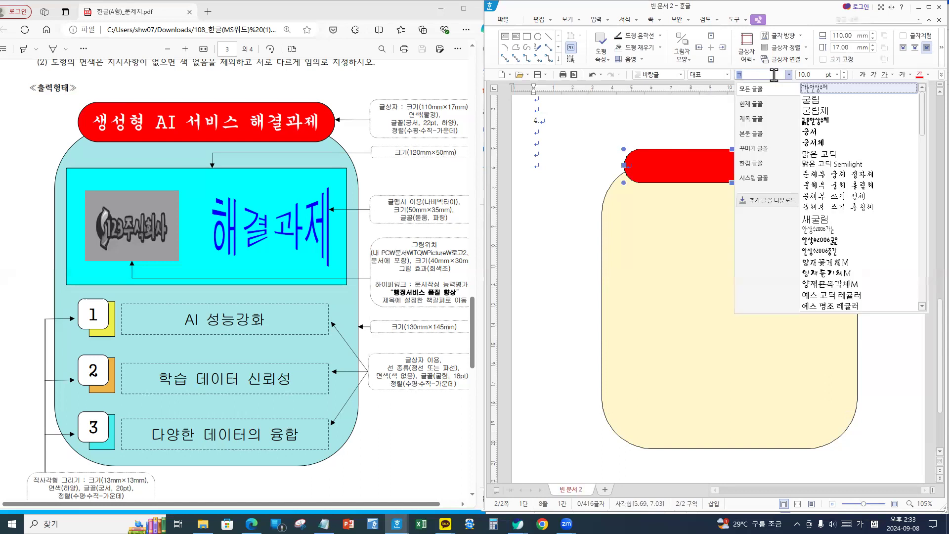
pyautogui.press('Return')
pyautogui.press('Tab')
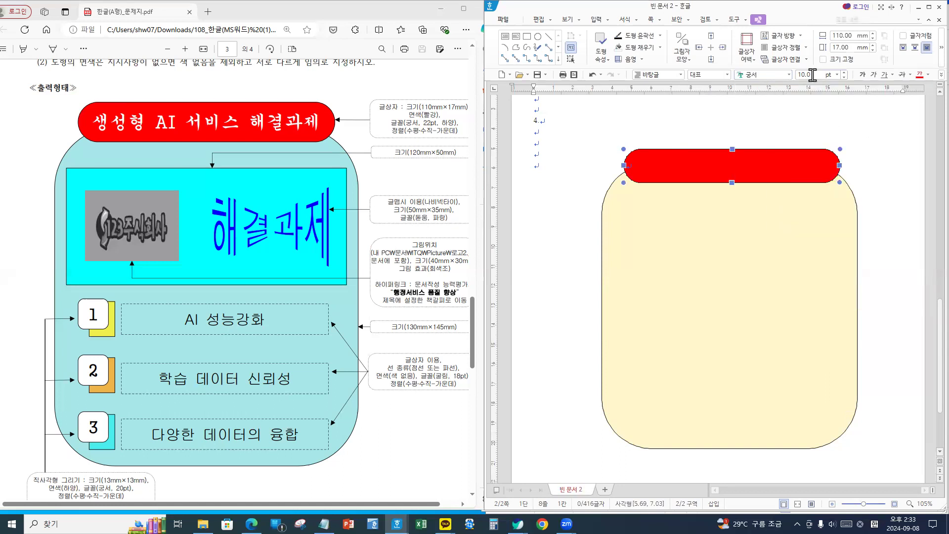
pyautogui.write('22')
pyautogui.click(929, 75)
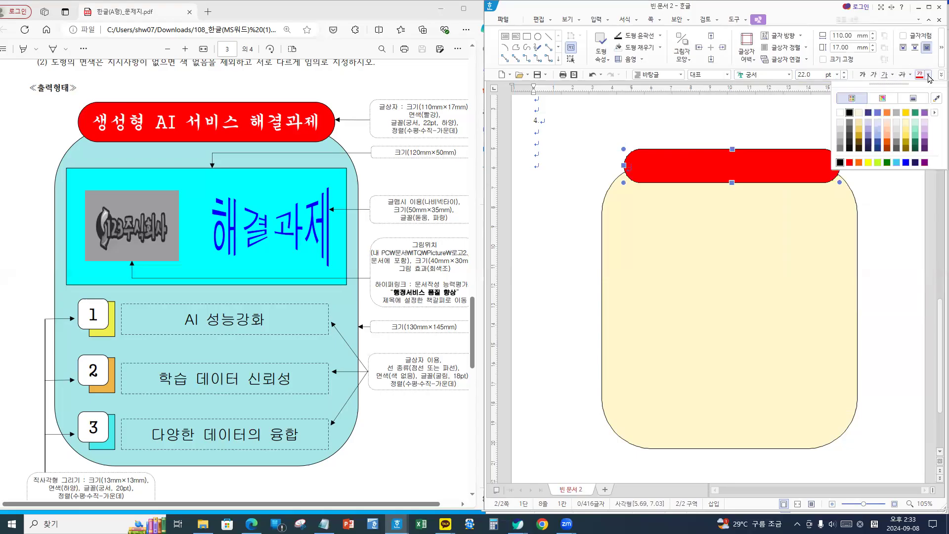
pyautogui.click(840, 113)
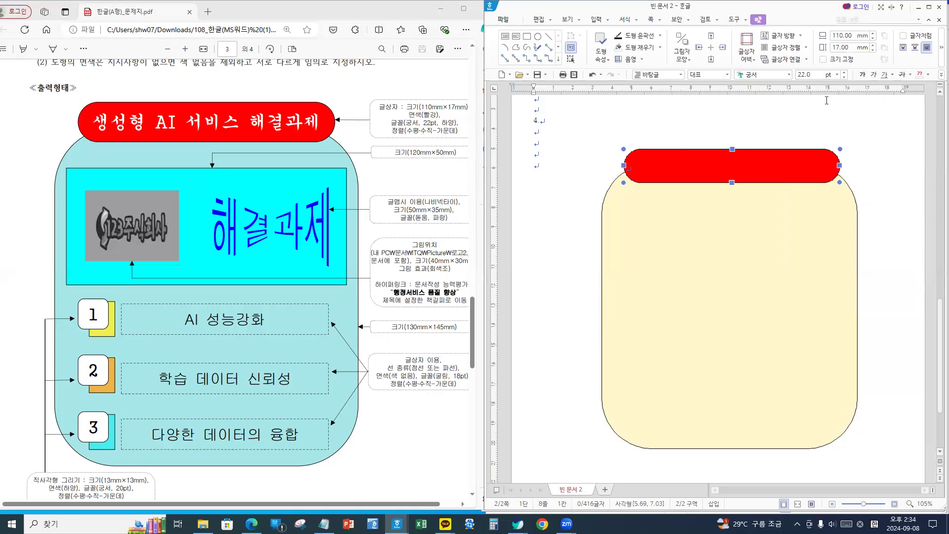
# - Type the centred title '생성형 AI 서비스 해결과제' inside the red box
pyautogui.click(703, 159)
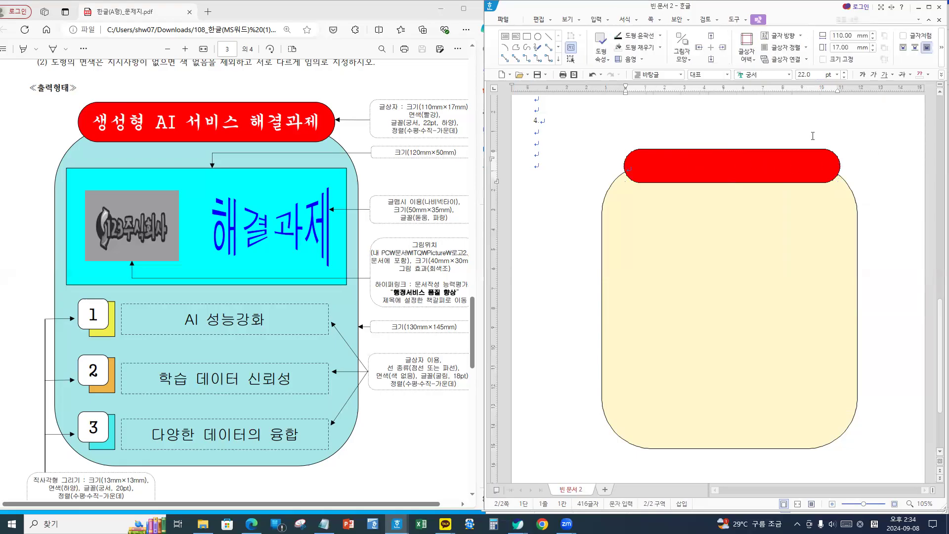
pyautogui.click(941, 74)
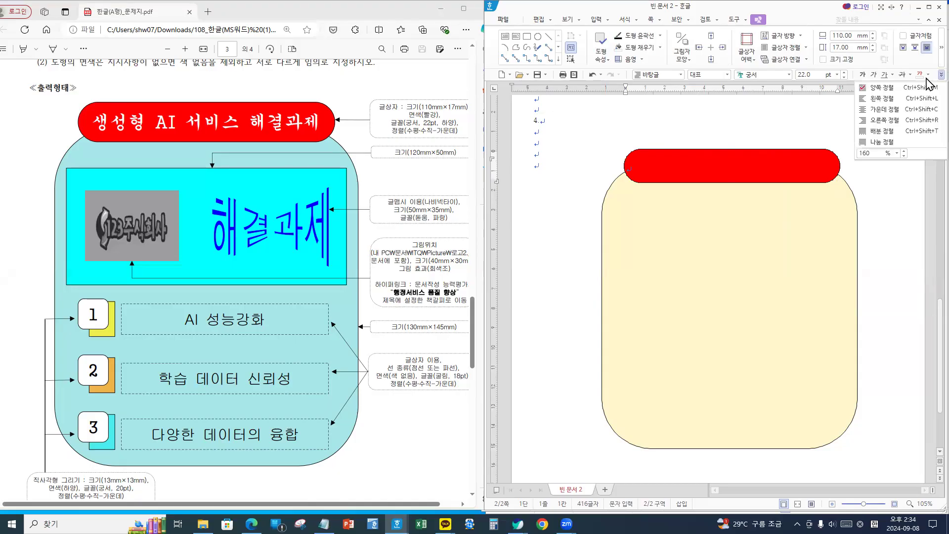
pyautogui.click(880, 109)
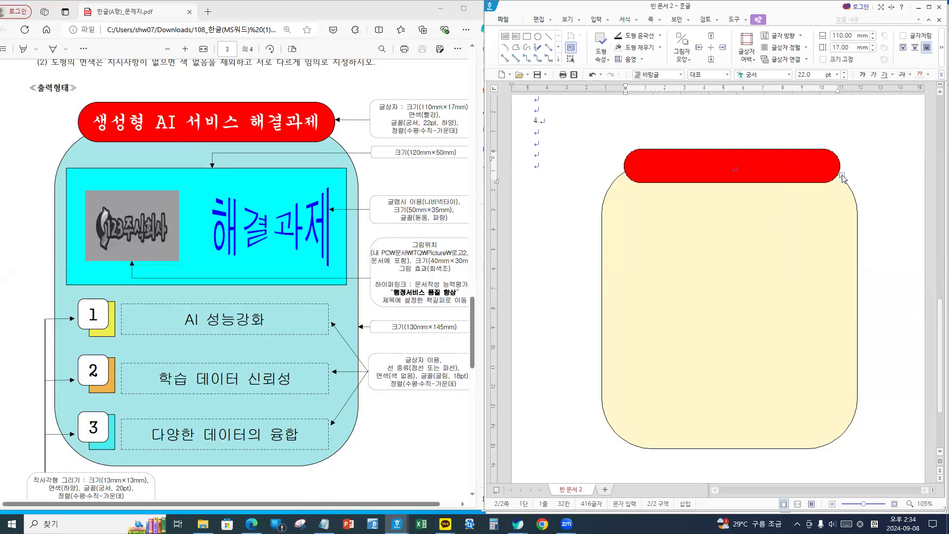
pyautogui.write('생성형 AI')
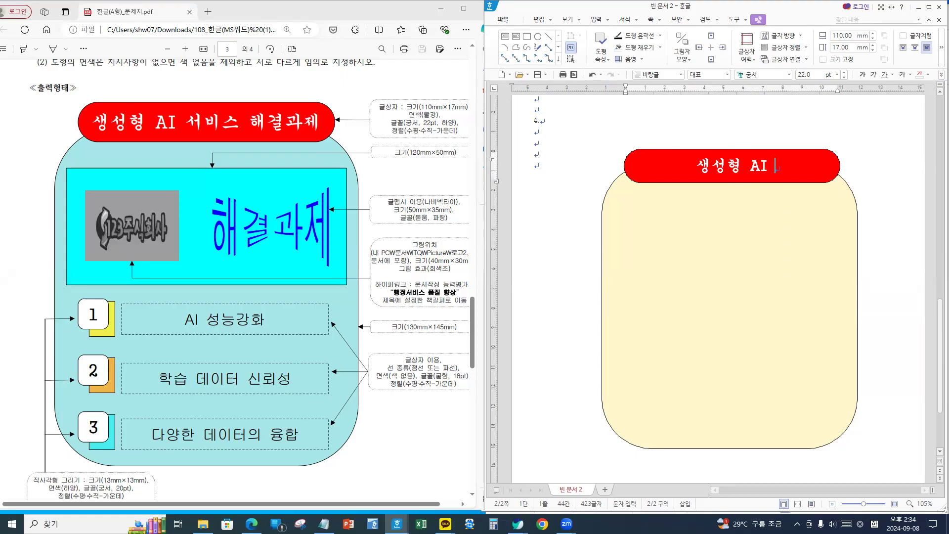
pyautogui.write(' 서비')
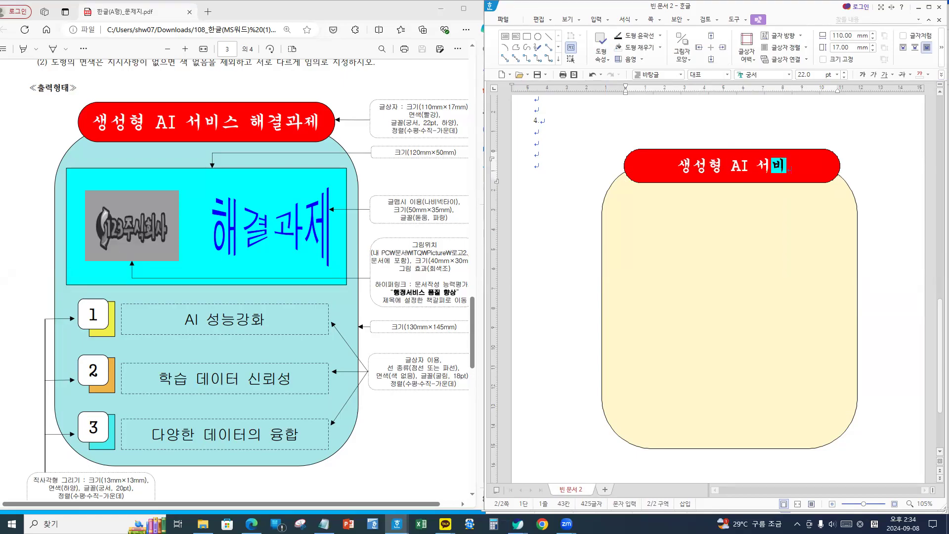
pyautogui.write('스 해결과제')
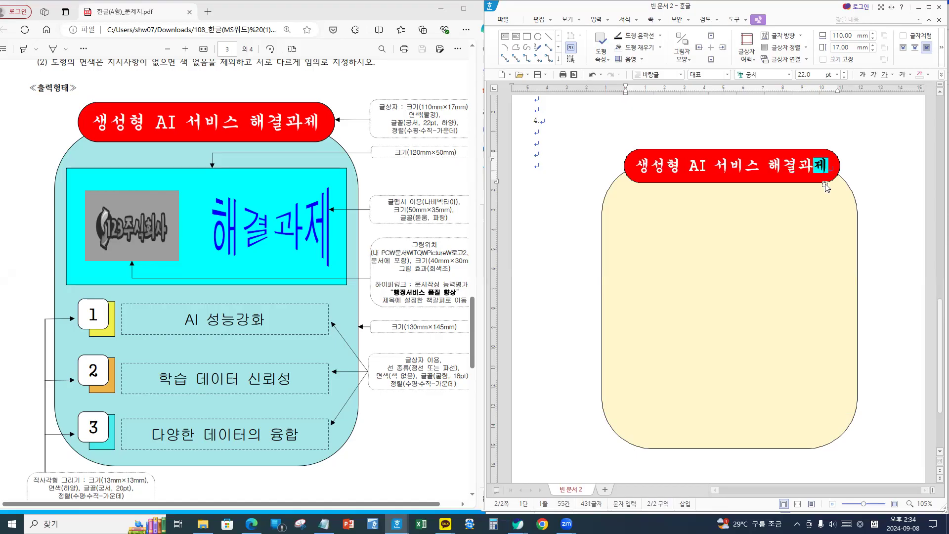
pyautogui.click(833, 158)
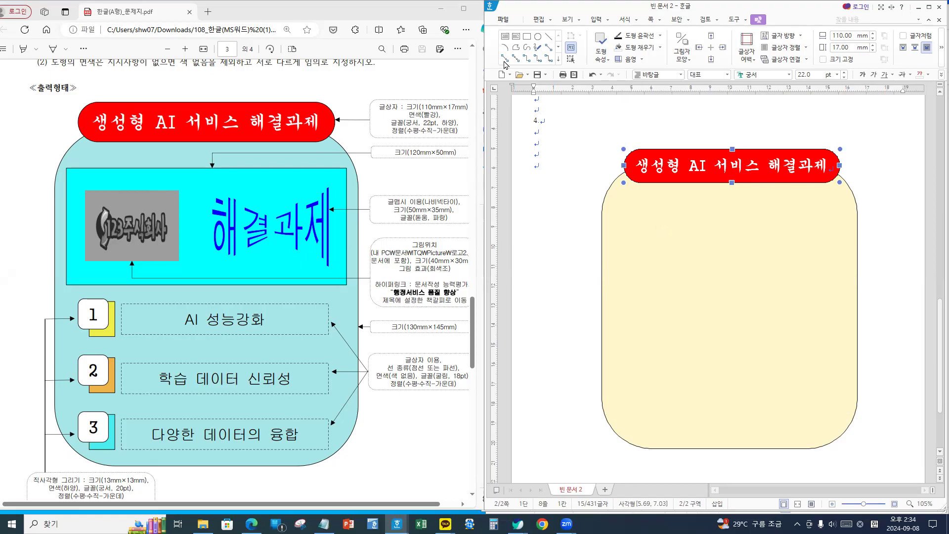
# - Draw a new rectangle inside the yellow background sized 120×50 mm
pyautogui.click(596, 20)
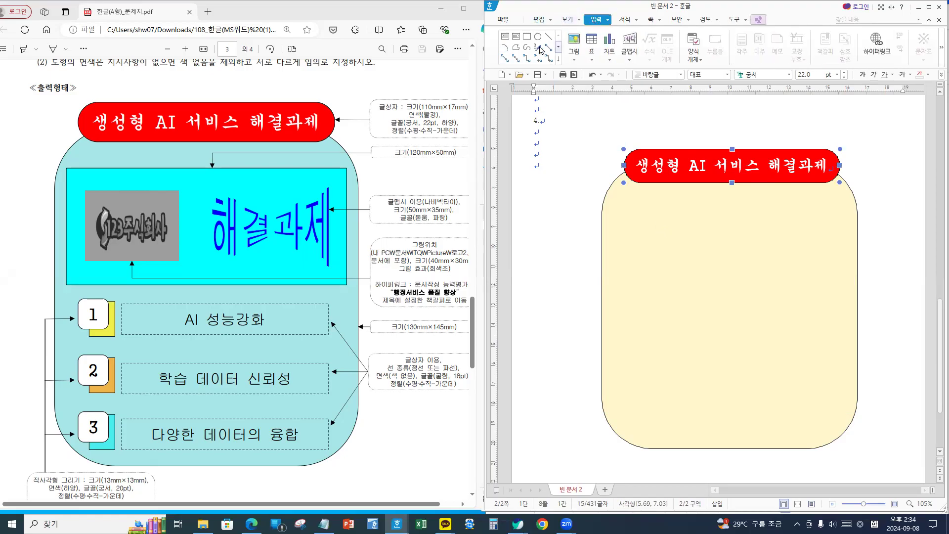
pyautogui.click(526, 38)
pyautogui.click(651, 216)
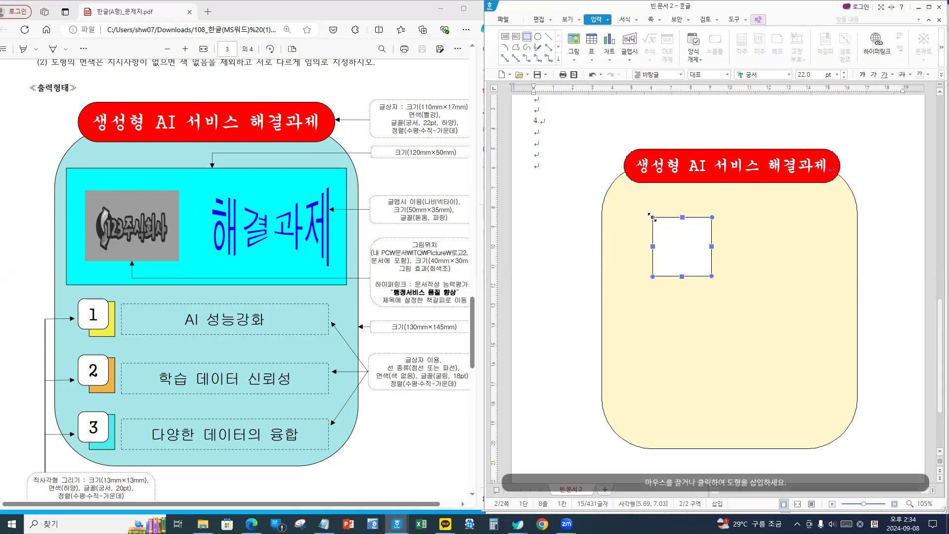
pyautogui.doubleClick(685, 247)
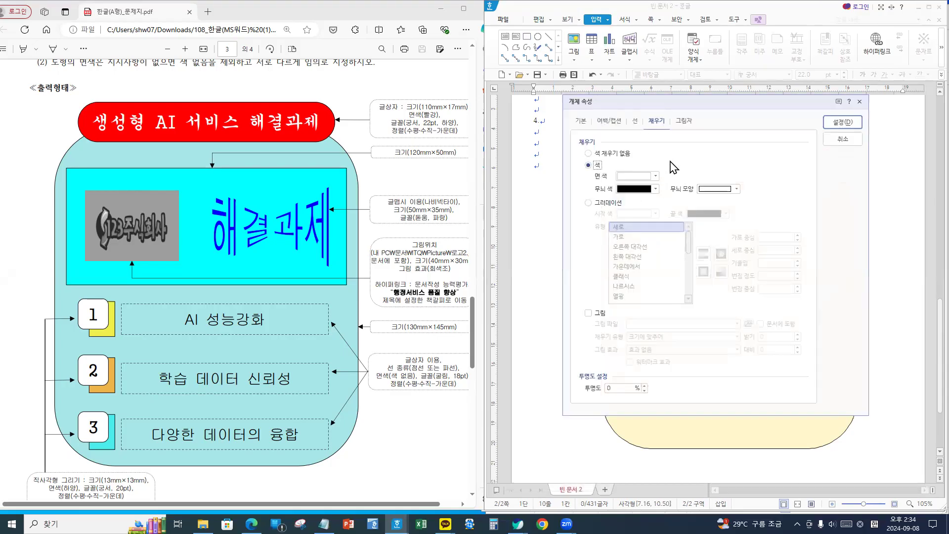
pyautogui.click(581, 123)
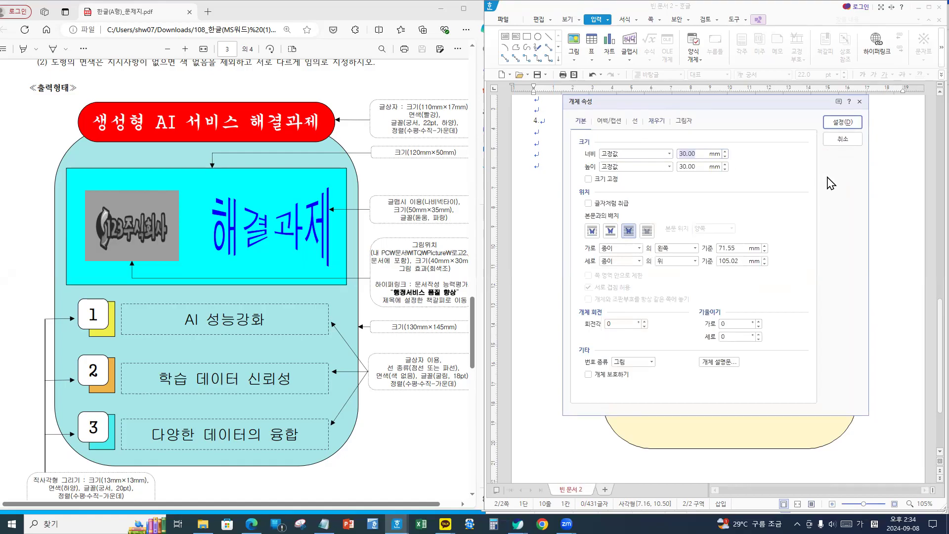
pyautogui.write('1')
pyautogui.press('Tab')
pyautogui.press('Tab')
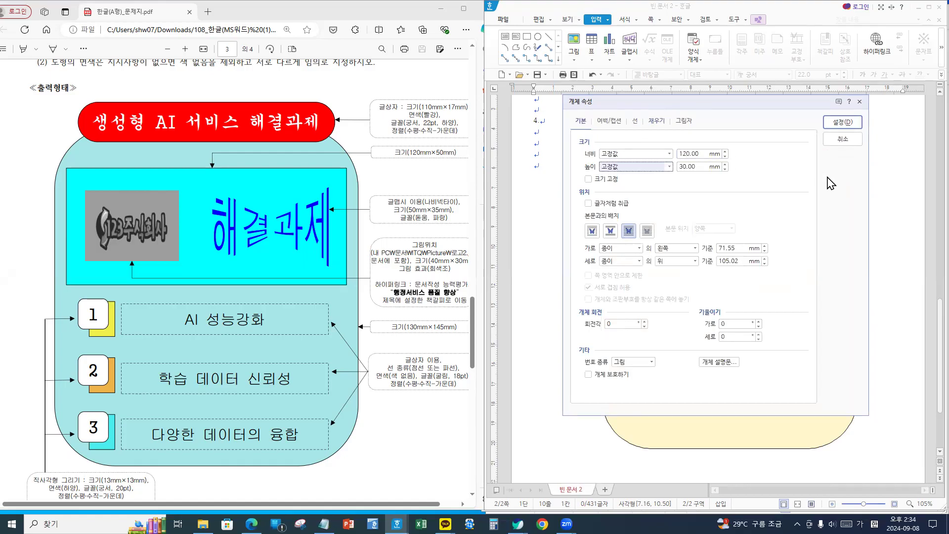
pyautogui.write('50')
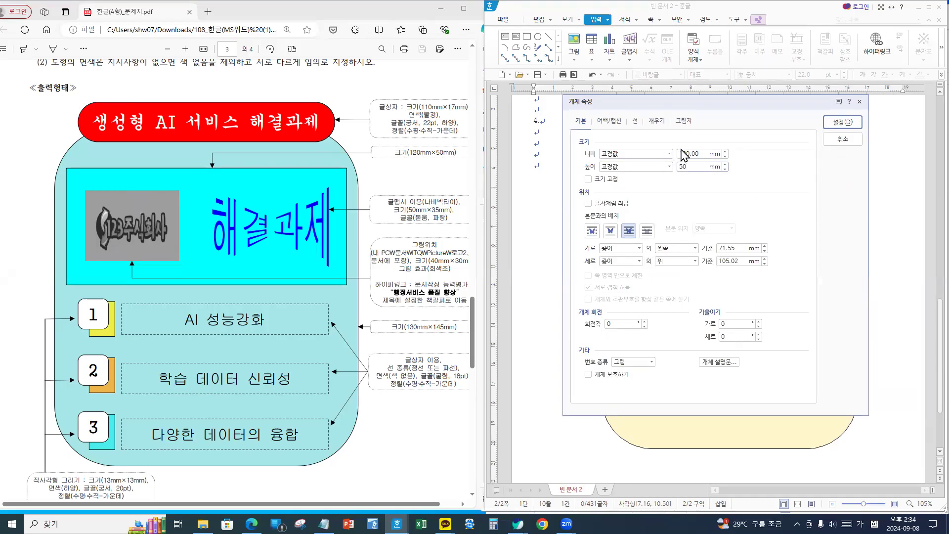
# - Fill the rectangle light green from the Office palette and move it under the title
pyautogui.click(659, 122)
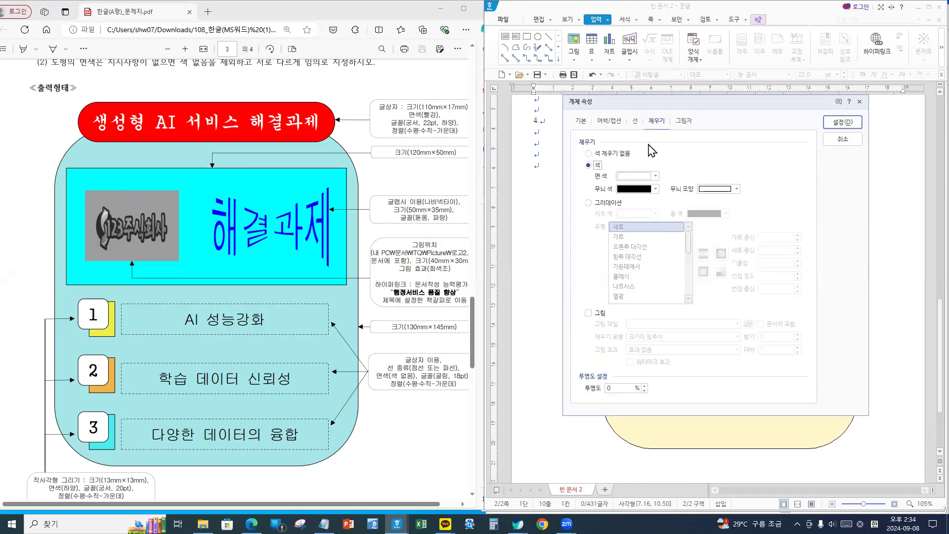
pyautogui.click(642, 177)
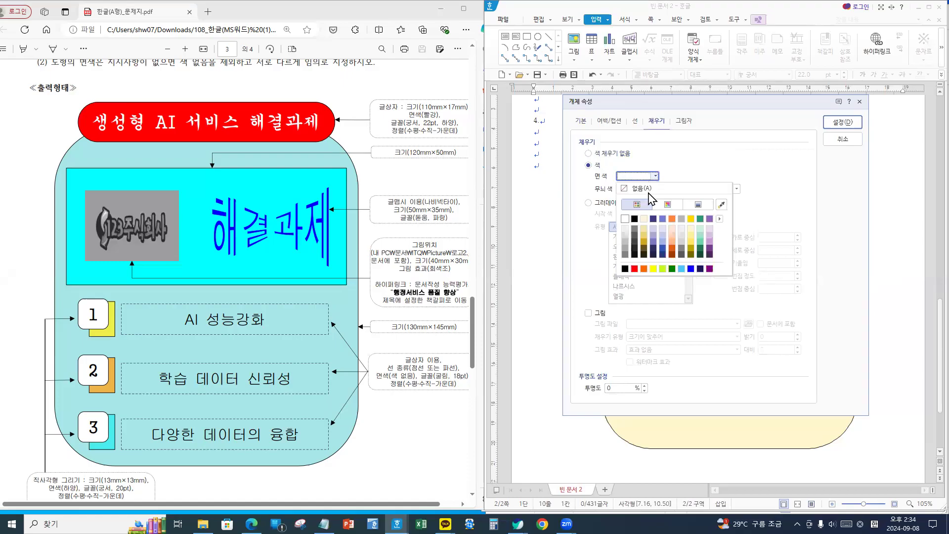
pyautogui.click(719, 219)
pyautogui.click(769, 245)
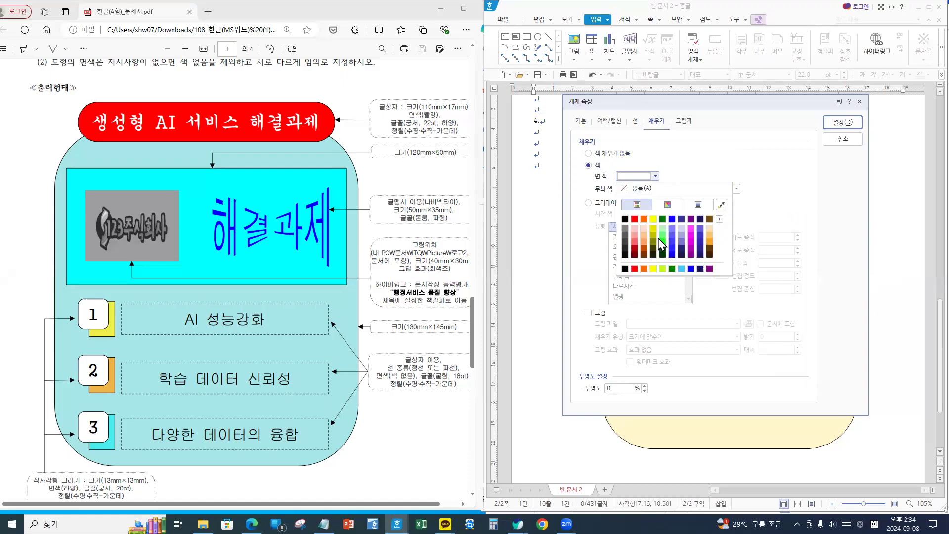
pyautogui.click(661, 237)
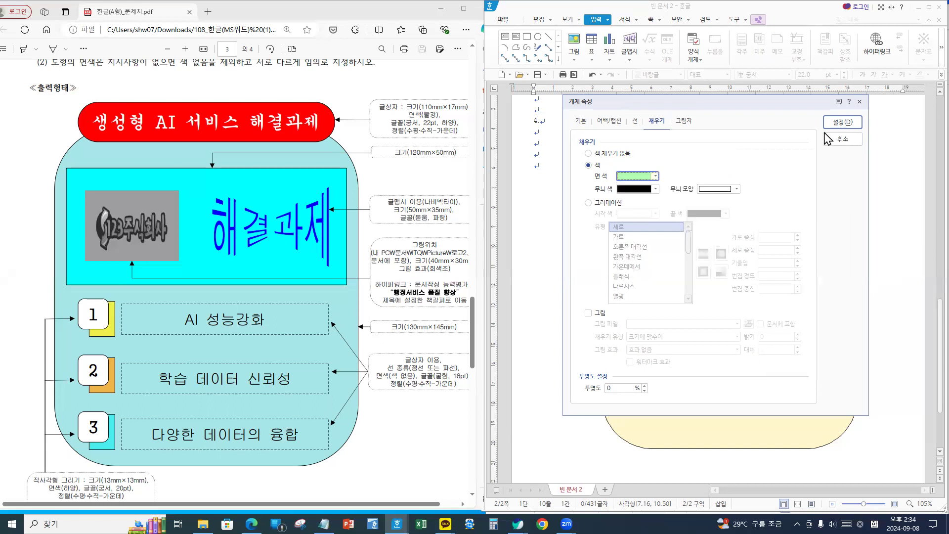
pyautogui.click(842, 122)
pyautogui.moveTo(734, 238); pyautogui.dragTo(696, 225)
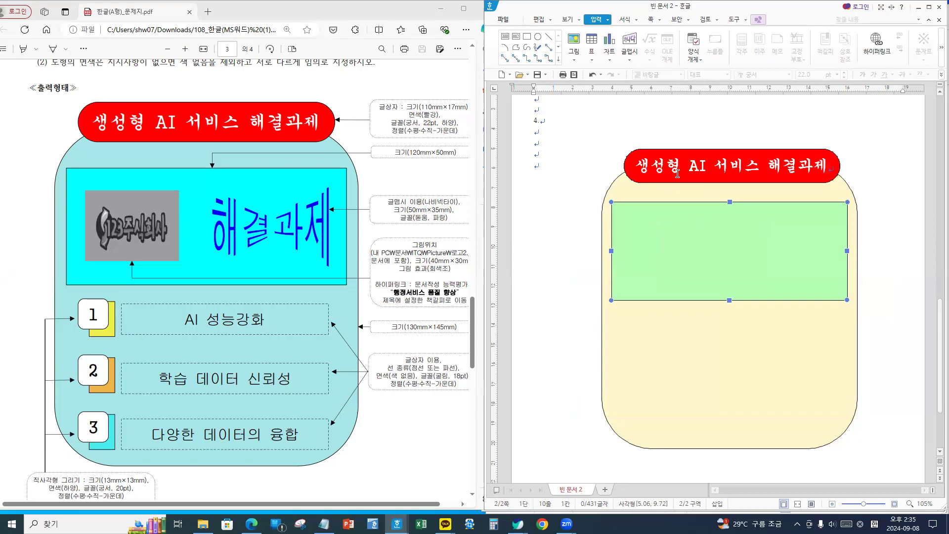
# - Open the Picture folder from the search results and select all nine files
pyautogui.moveTo(202, 523)
pyautogui.click(254, 486)
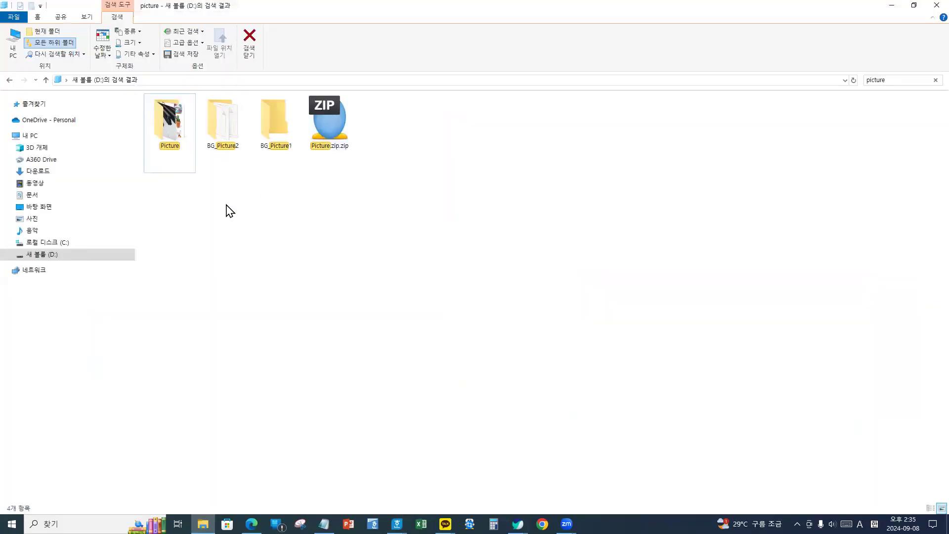
pyautogui.click(170, 131)
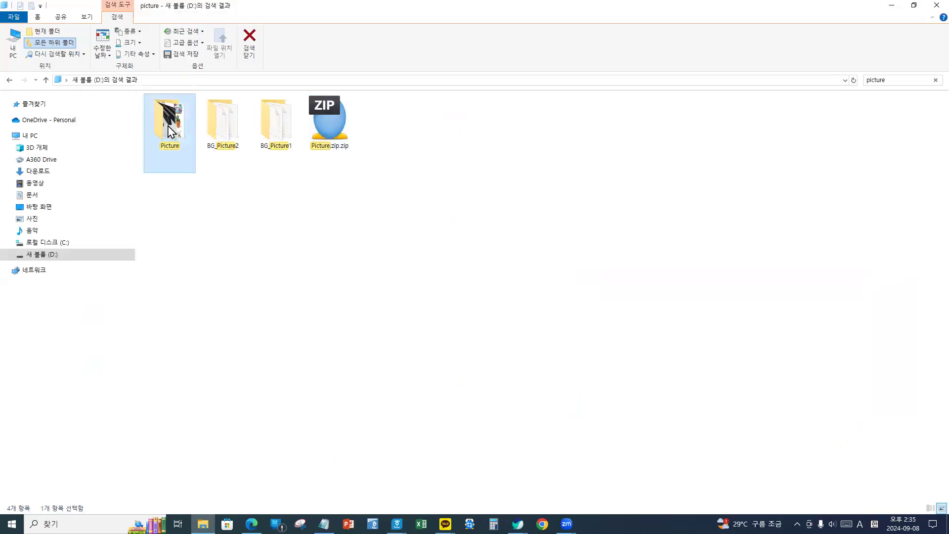
pyautogui.doubleClick(169, 131)
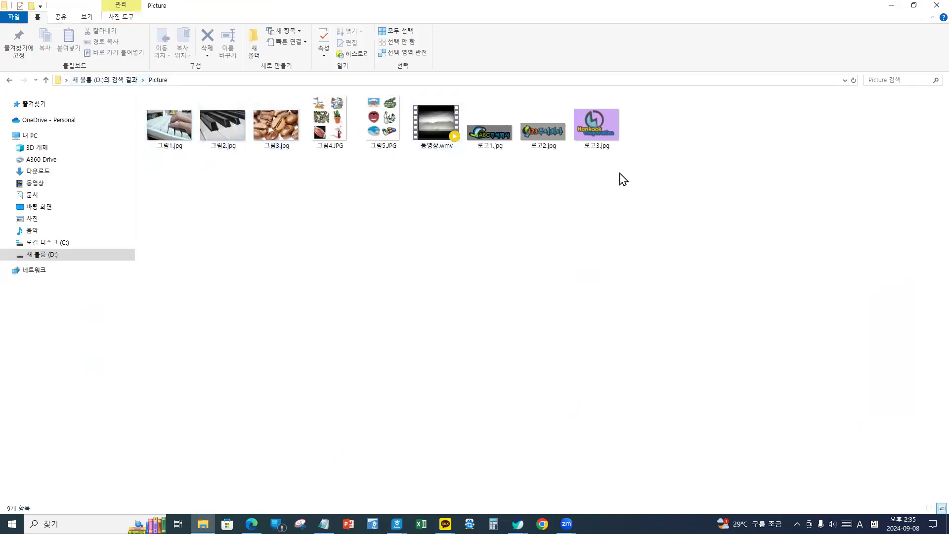
pyautogui.moveTo(691, 173); pyautogui.dragTo(144, 106)
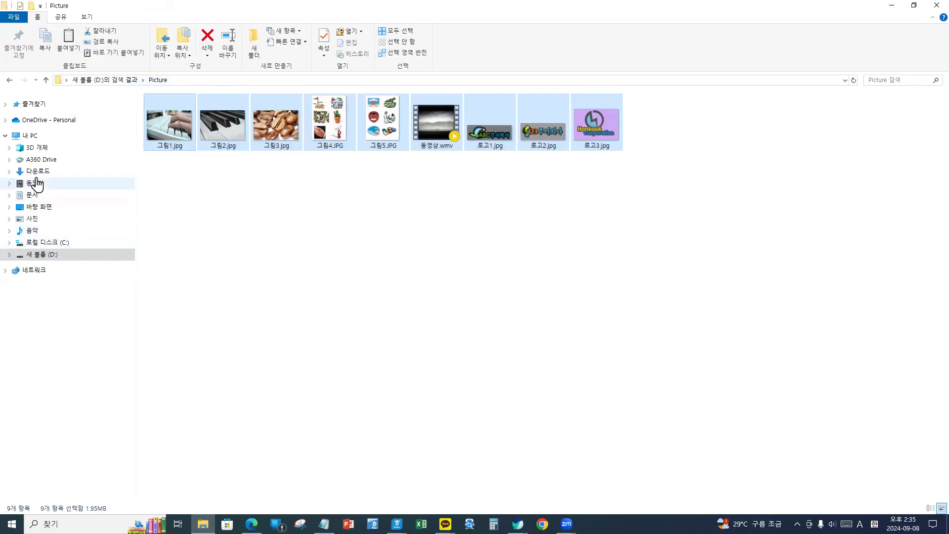
# - Paste the files into 문서\ITQ\Picture and minimize Explorer
pyautogui.click(34, 195)
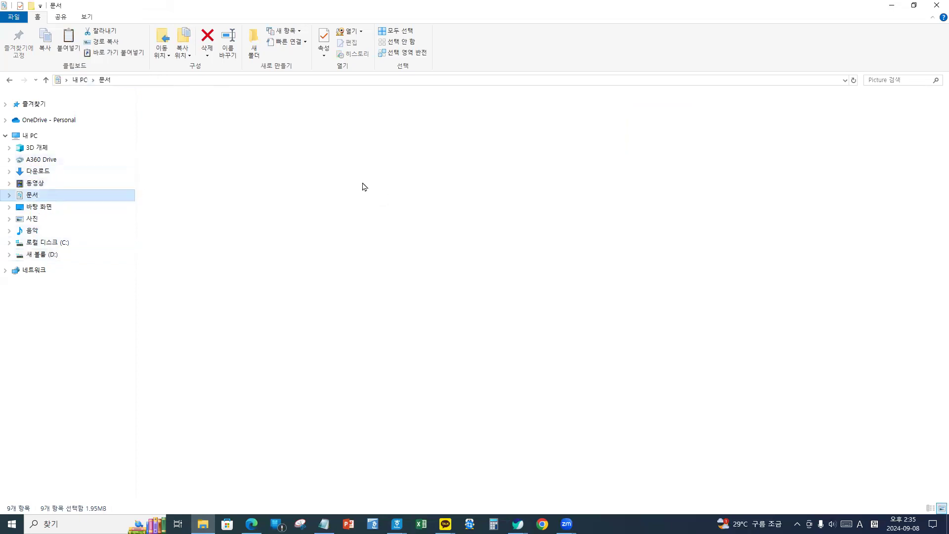
pyautogui.click(491, 133)
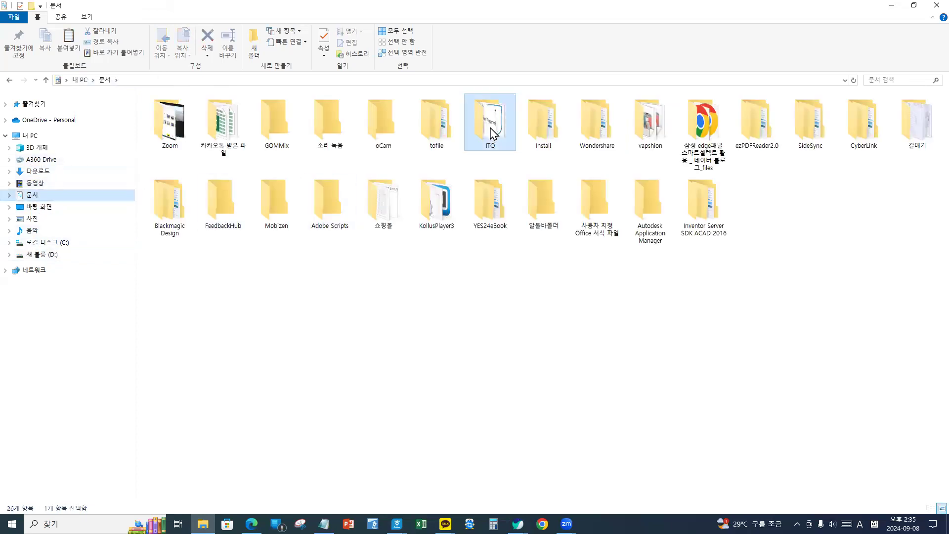
pyautogui.doubleClick(491, 133)
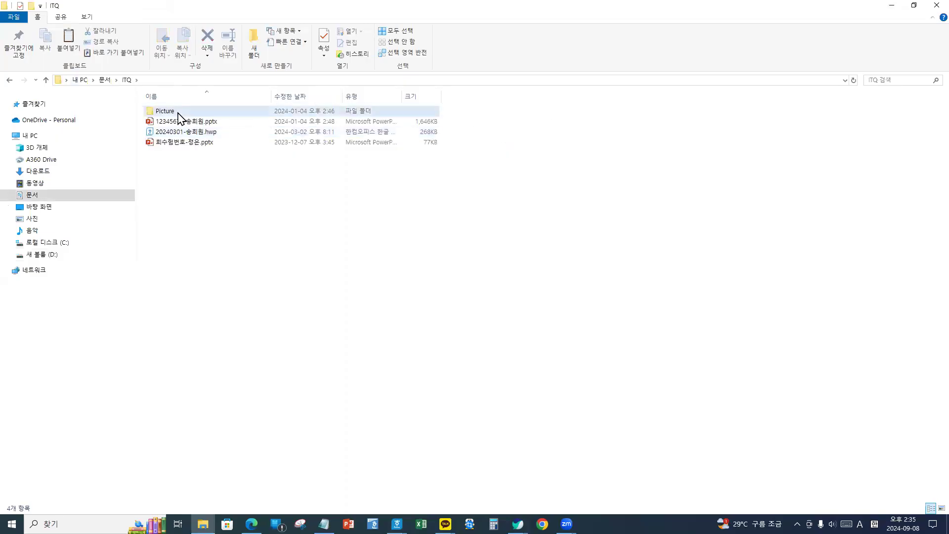
pyautogui.doubleClick(178, 113)
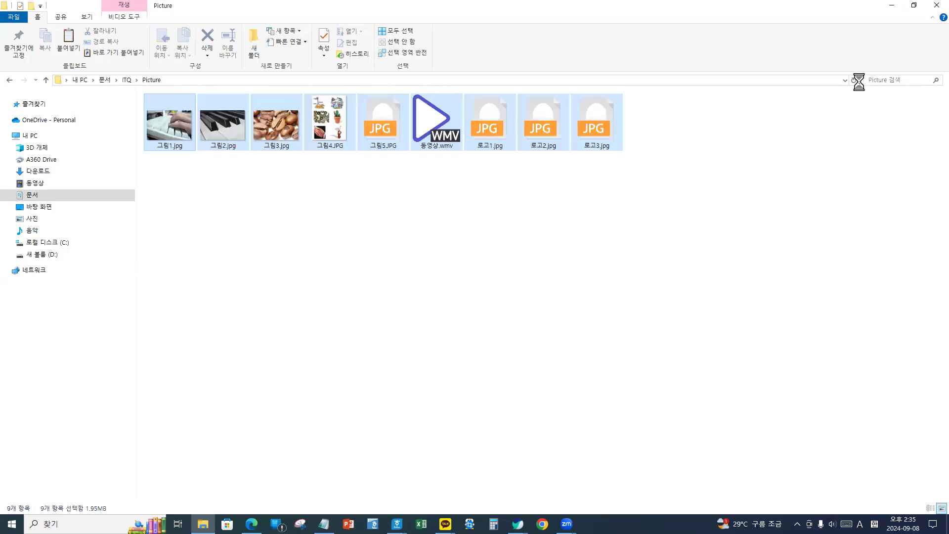
pyautogui.click(739, 133)
pyautogui.click(891, 5)
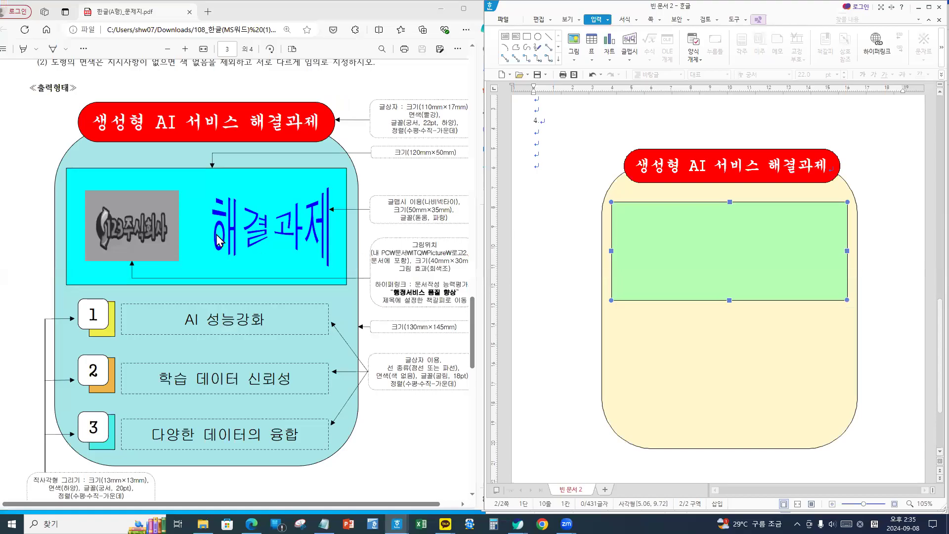
# - Insert 로고2.jpg from 문서\ITQ\Picture, then delete the placed logo
pyautogui.click(574, 42)
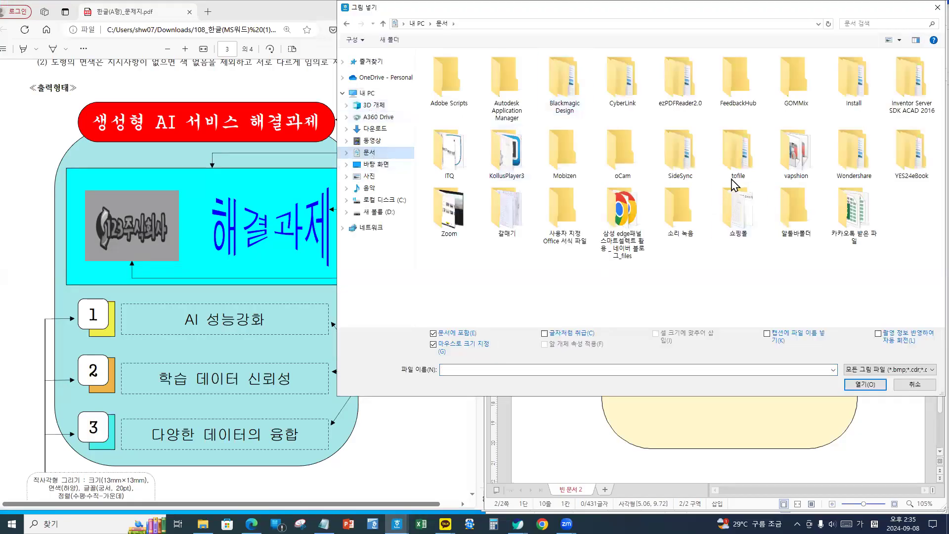
pyautogui.doubleClick(444, 146)
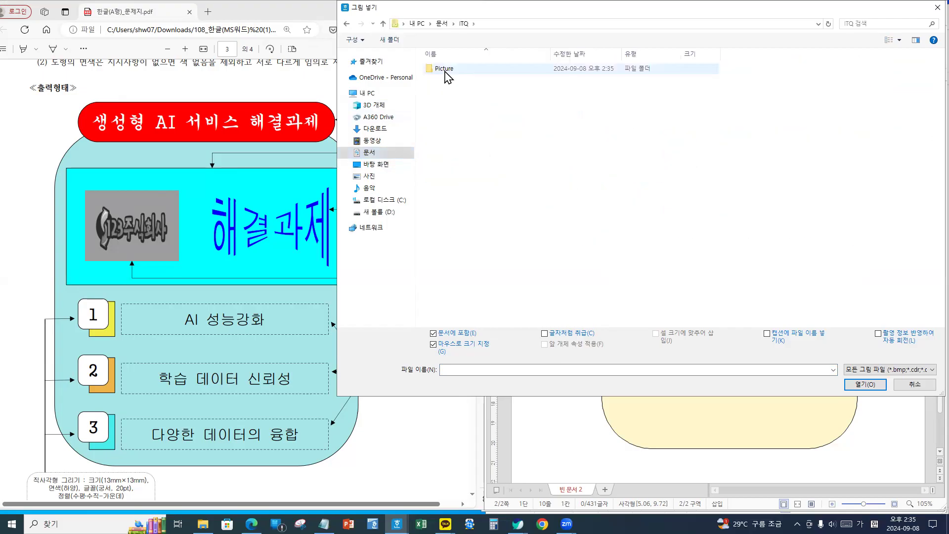
pyautogui.click(446, 72)
pyautogui.doubleClick(445, 72)
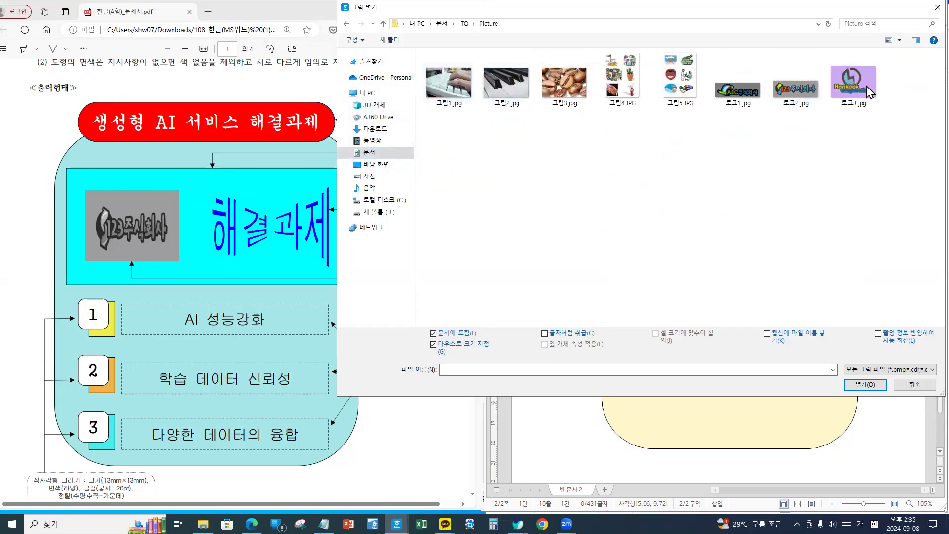
pyautogui.doubleClick(797, 96)
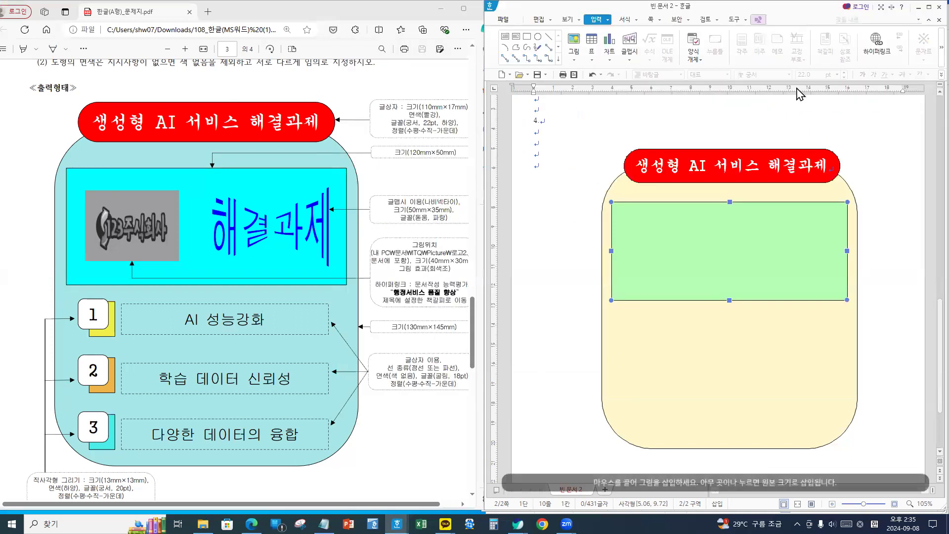
pyautogui.click(538, 166)
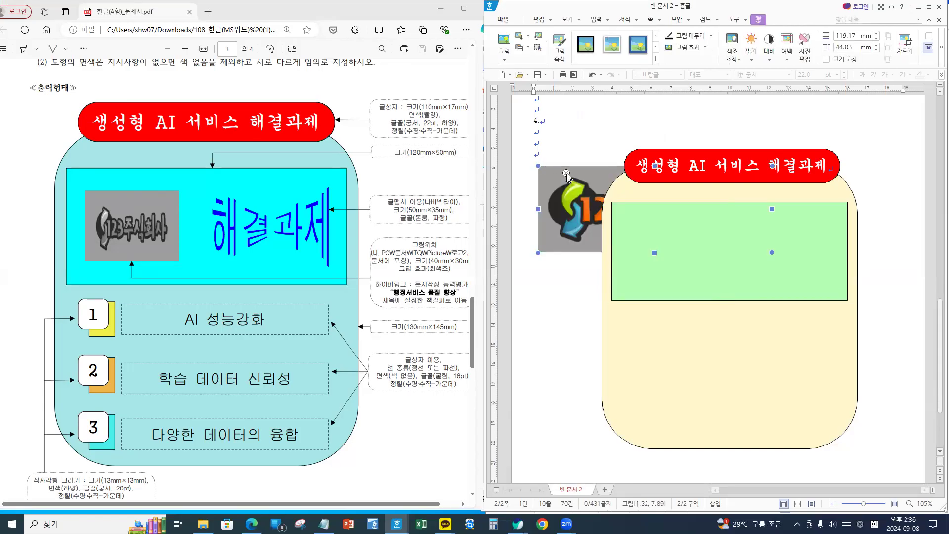
pyautogui.press('Delete')
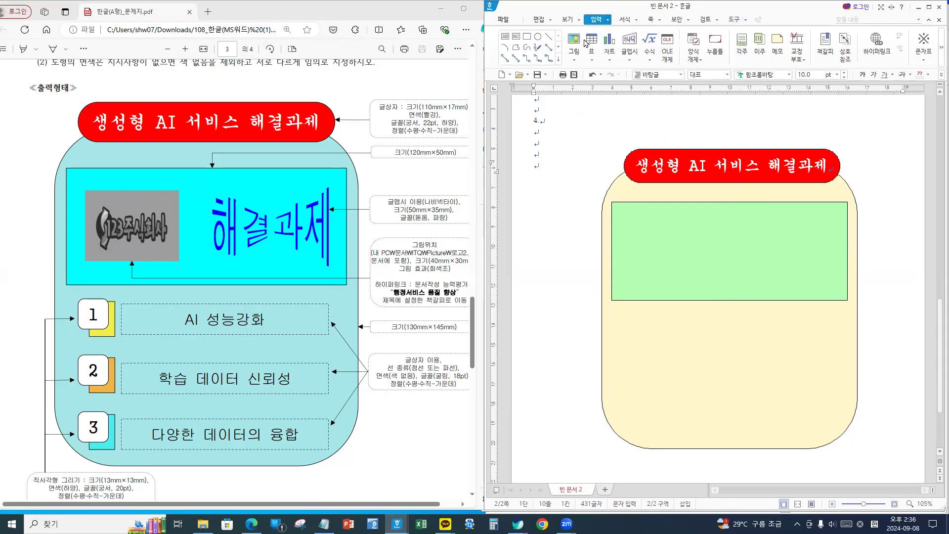
# - Choose 로고2.jpg again, embedded in the document with mouse sizing, and confirm
pyautogui.click(574, 40)
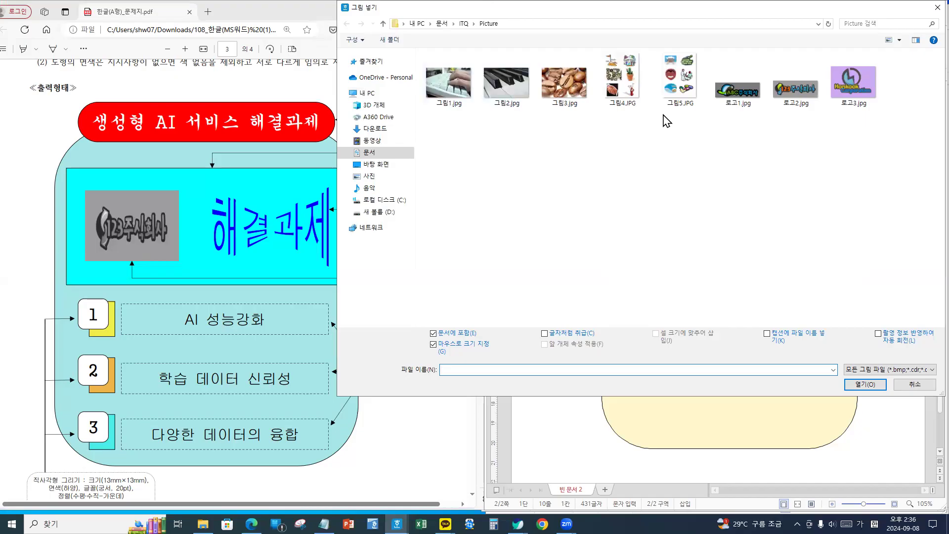
pyautogui.click(793, 93)
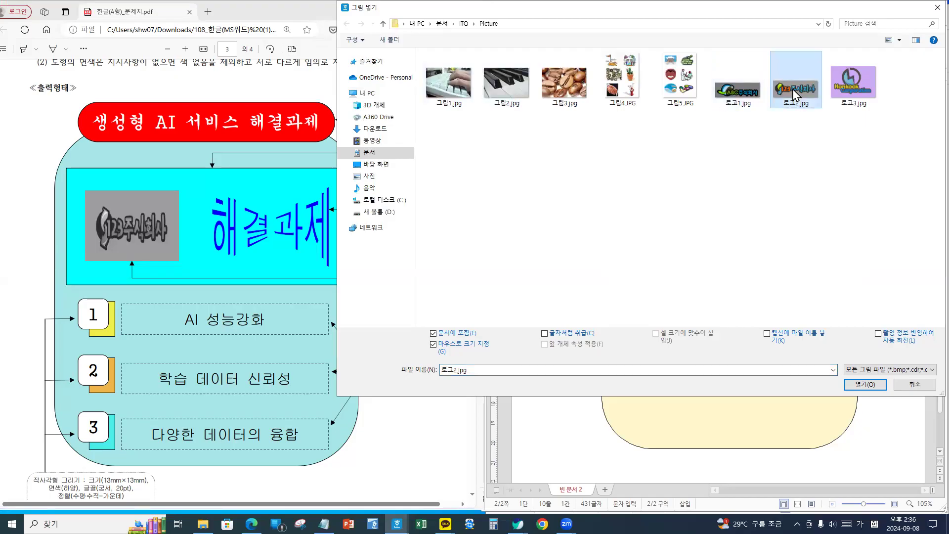
pyautogui.moveTo(770, 48); pyautogui.dragTo(833, 120)
pyautogui.press('Escape')
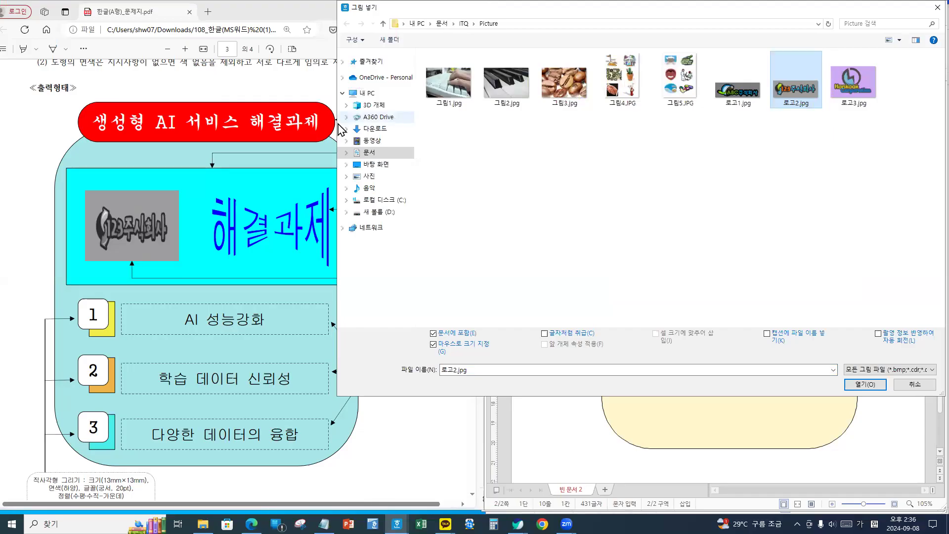
pyautogui.moveTo(336, 123); pyautogui.dragTo(526, 123)
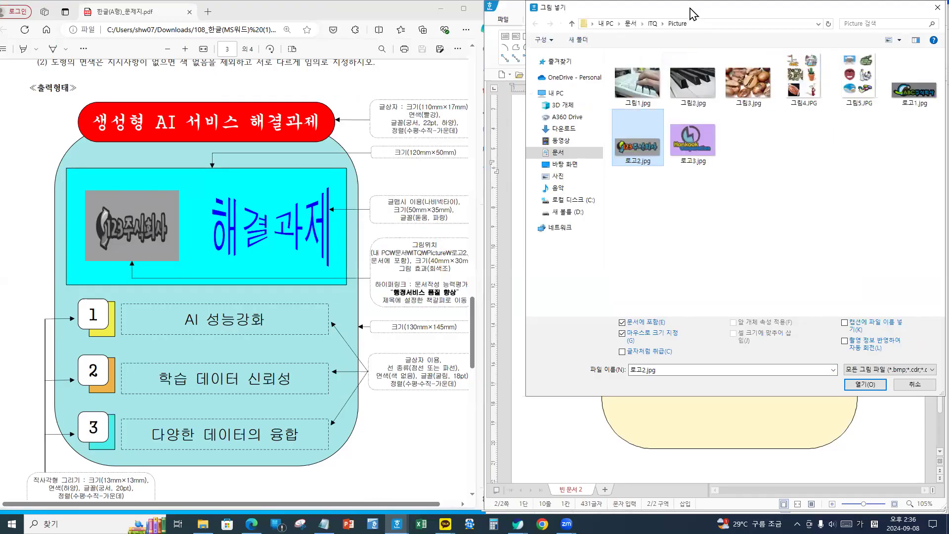
pyautogui.moveTo(692, 13); pyautogui.dragTo(596, 17)
pyautogui.hotkey('ctrl', '1')
pyautogui.press('Escape')
pyautogui.hotkey('ctrl', '2')
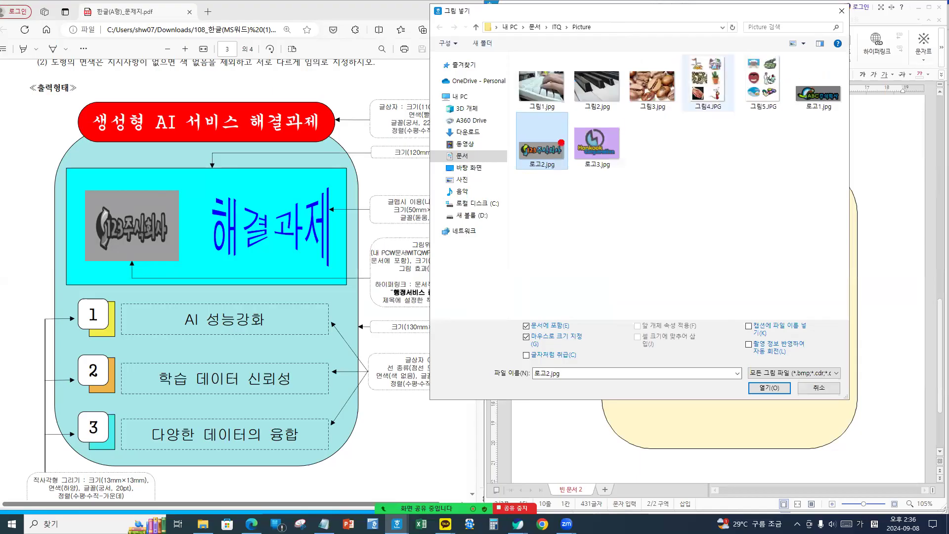
pyautogui.moveTo(511, 120); pyautogui.dragTo(586, 187)
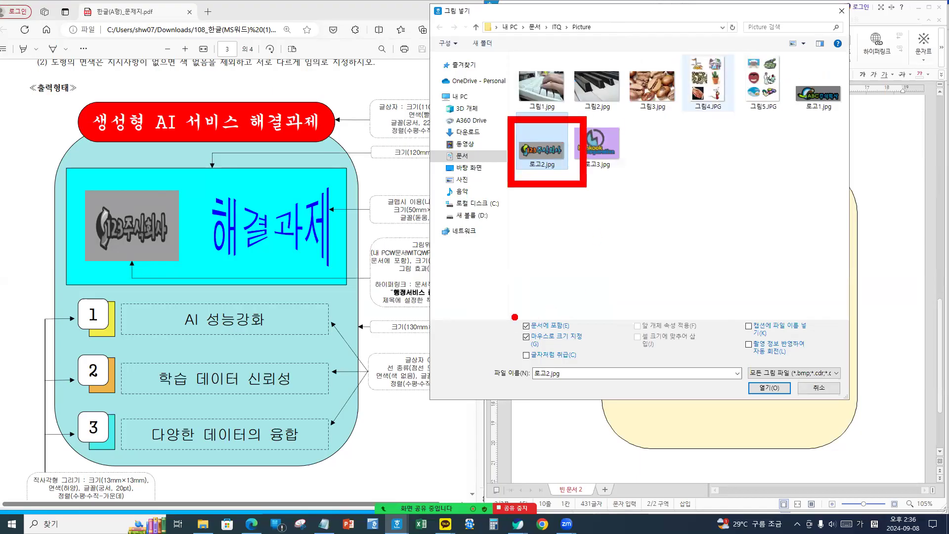
pyautogui.moveTo(513, 312); pyautogui.dragTo(597, 354)
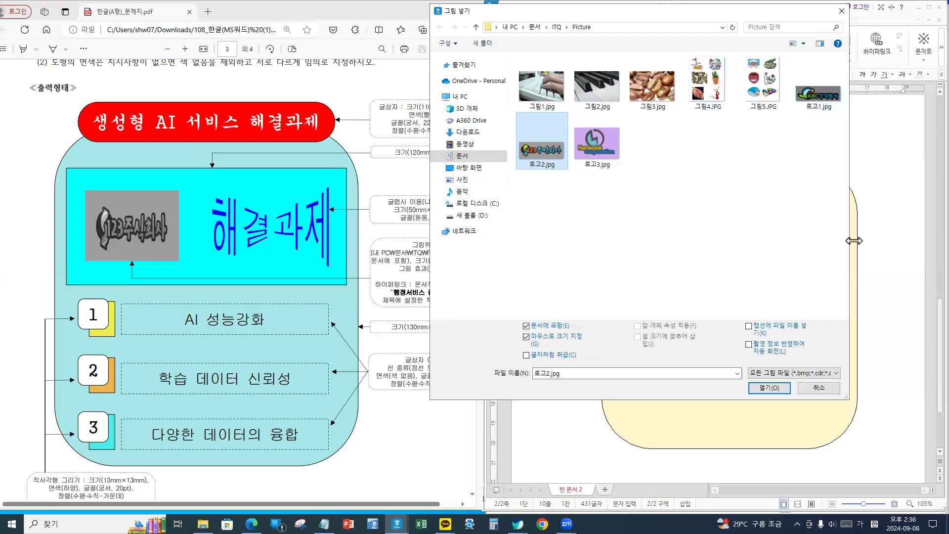
pyautogui.click(769, 387)
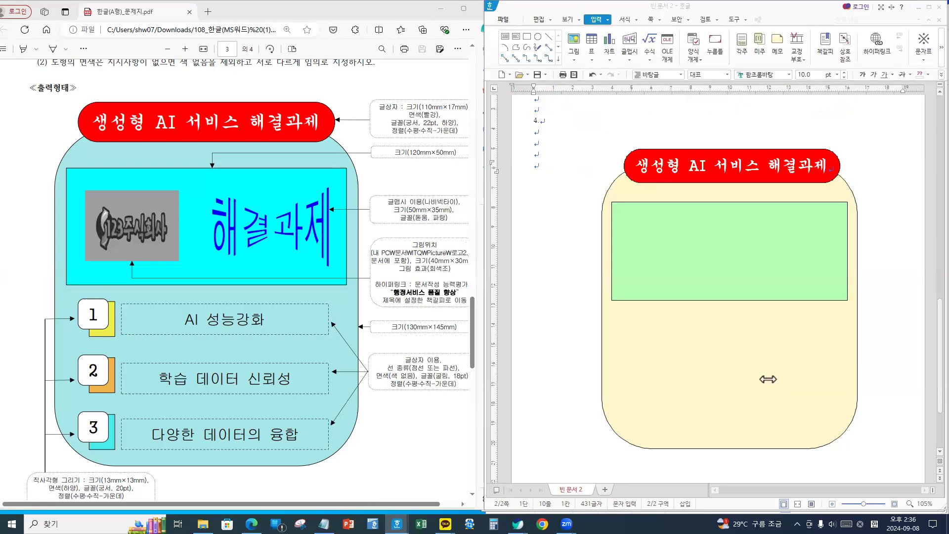
# - Place the logo and set its size to 40×30 mm
pyautogui.click(535, 192)
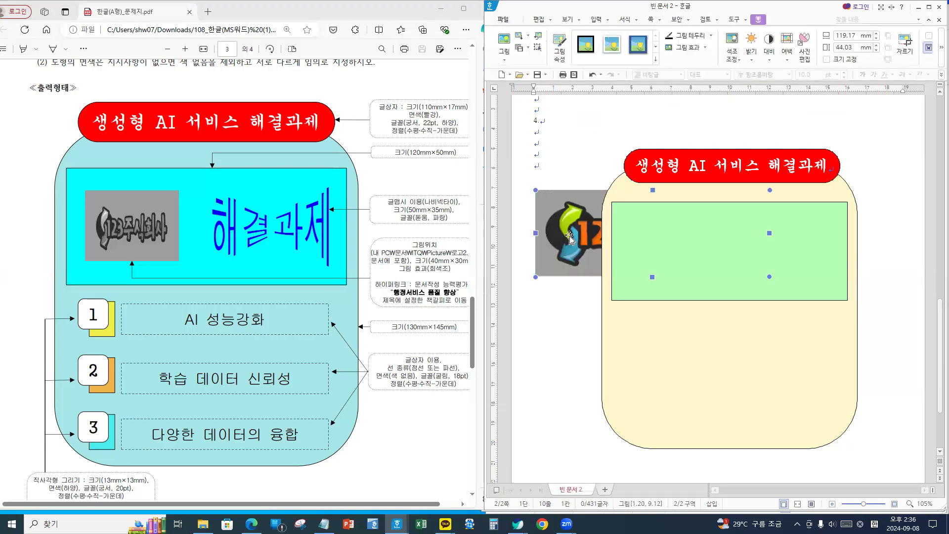
pyautogui.doubleClick(563, 207)
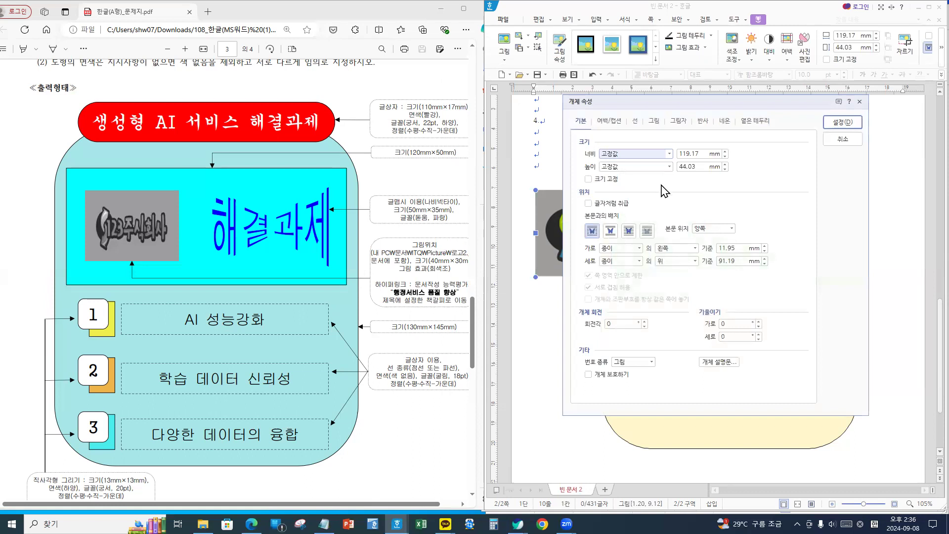
pyautogui.press('Tab')
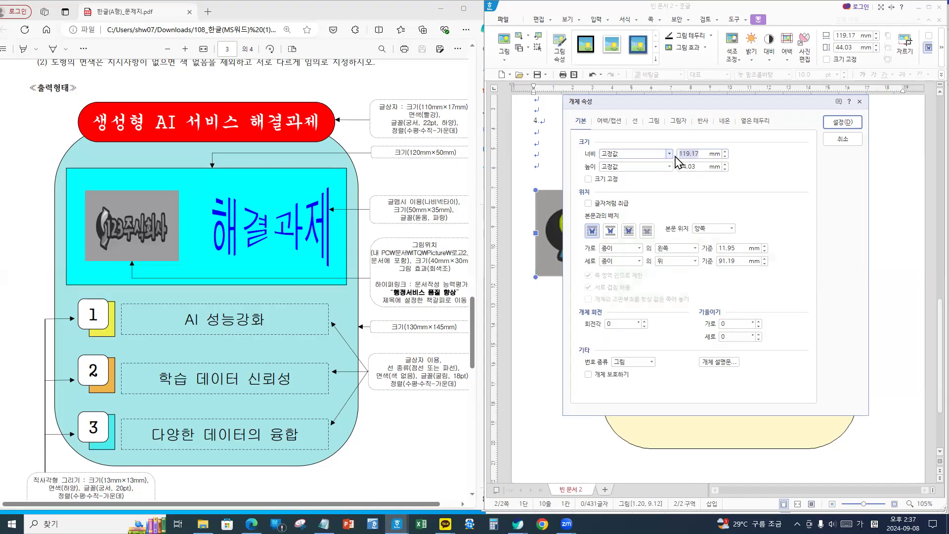
pyautogui.write('40')
pyautogui.press('Tab')
pyautogui.press('Tab')
pyautogui.write('3')
# - Set the logo to float in front of text with its size locked
pyautogui.click(630, 231)
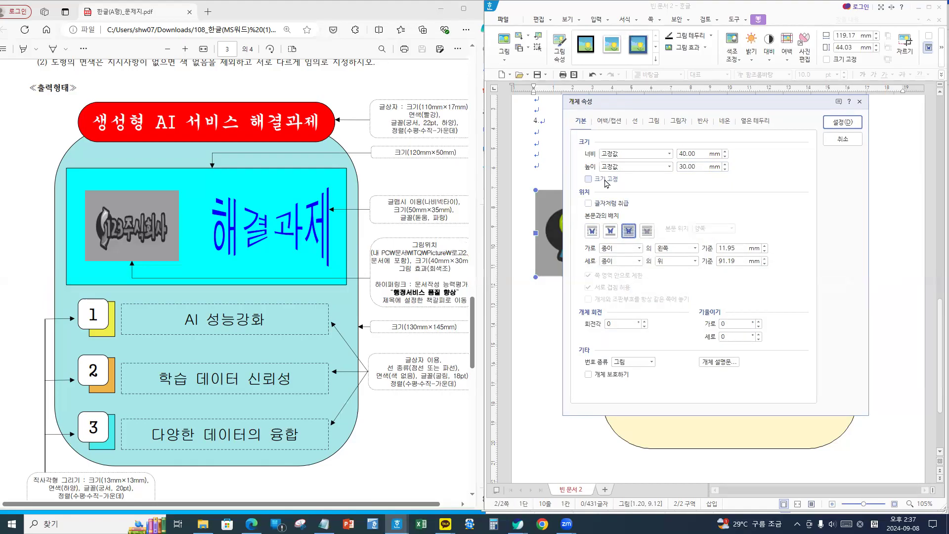
pyautogui.click(606, 181)
pyautogui.click(606, 180)
pyautogui.click(606, 180)
pyautogui.click(606, 180)
pyautogui.click(607, 181)
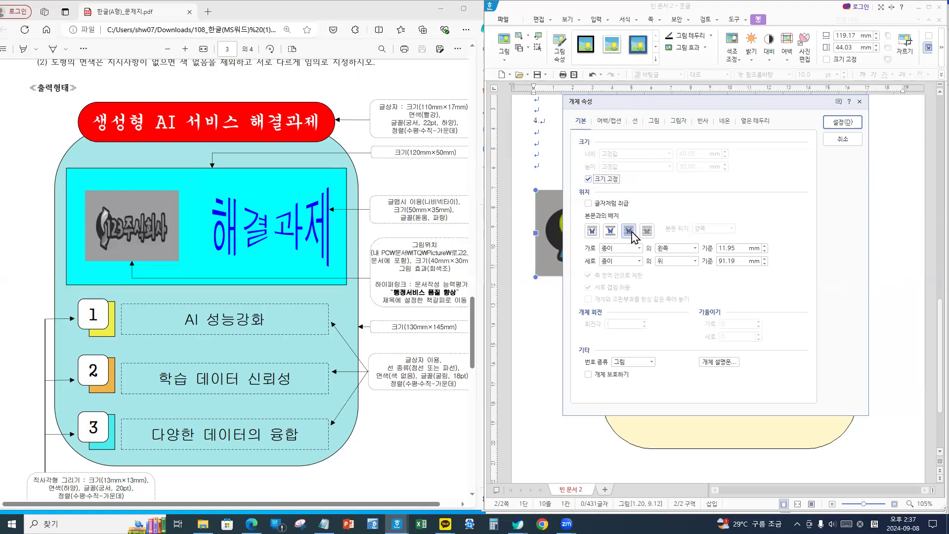
pyautogui.hotkey('ctrl', '2')
pyautogui.moveTo(662, 143); pyautogui.dragTo(712, 177)
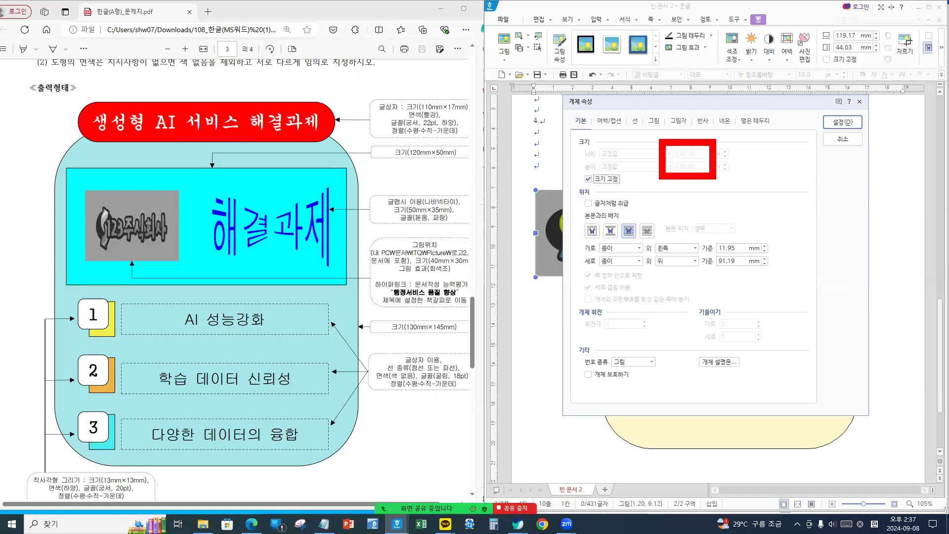
pyautogui.moveTo(579, 164)
pyautogui.mouseDown()
pyautogui.moveTo(616, 194)
pyautogui.moveTo(637, 196)
pyautogui.moveTo(643, 254)
pyautogui.mouseUp()
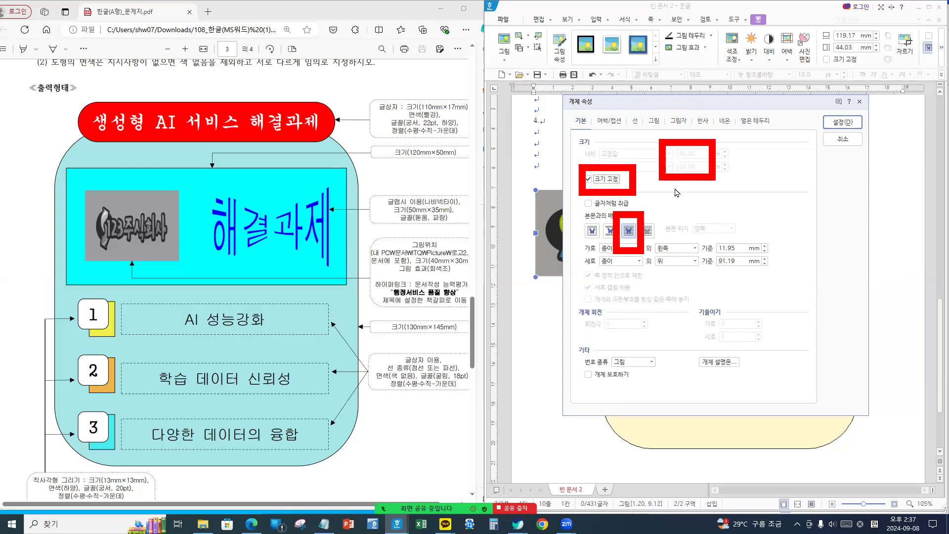
# - Make the logo grayscale and move it into the green box's left side
pyautogui.click(654, 122)
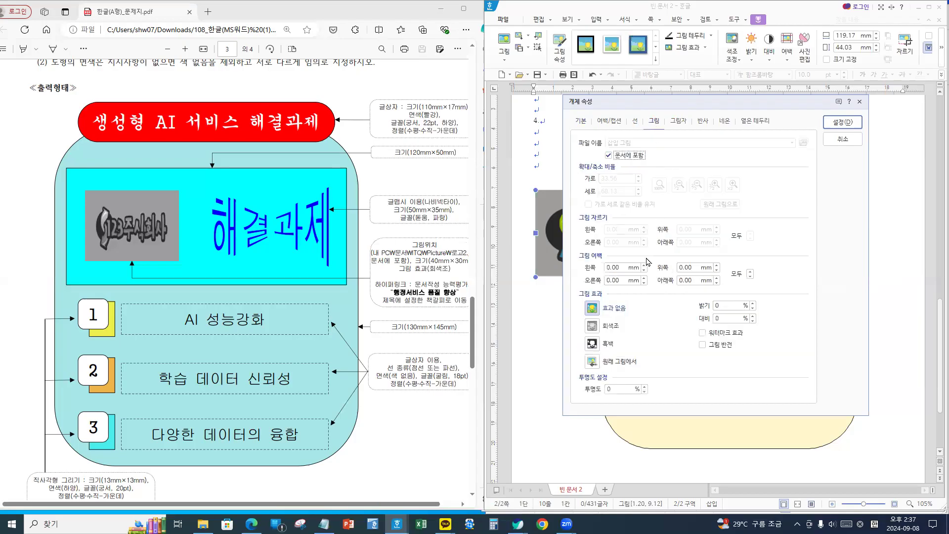
pyautogui.click(592, 325)
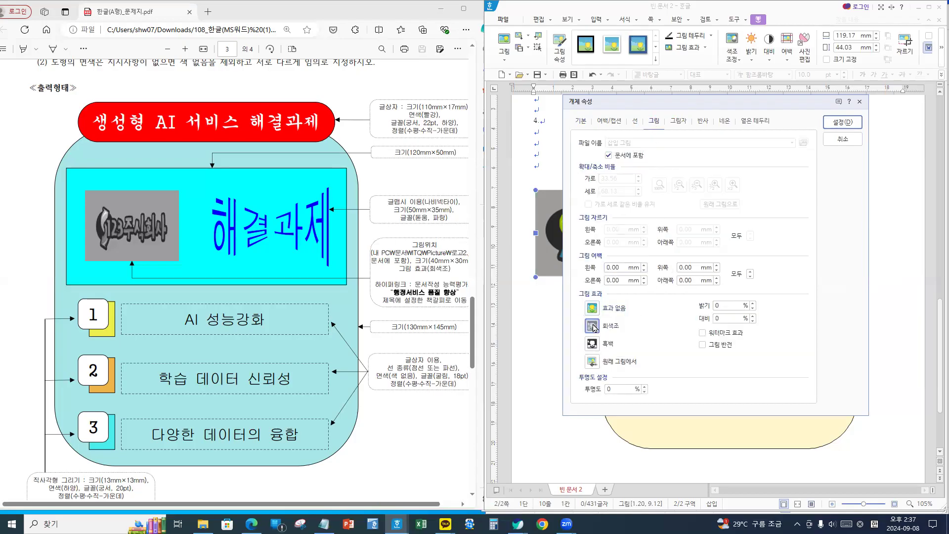
pyautogui.click(841, 124)
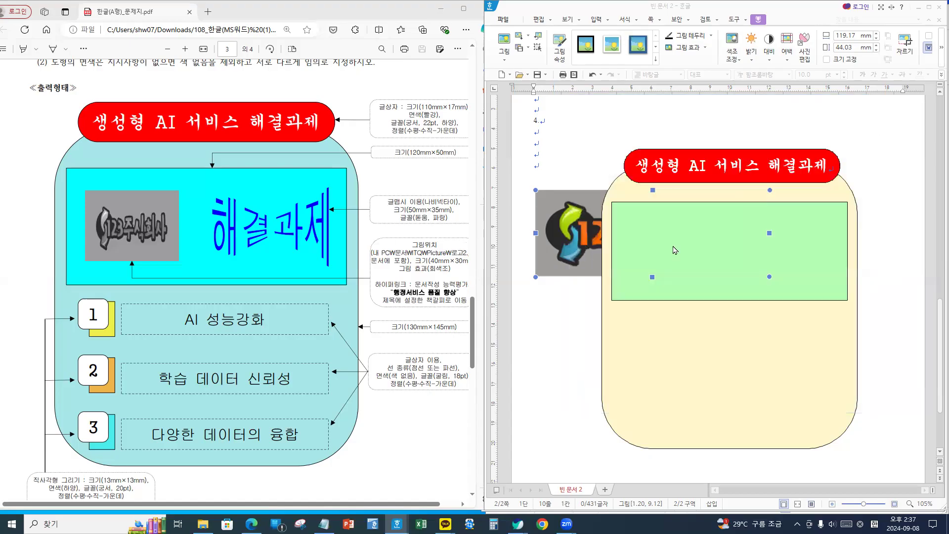
pyautogui.moveTo(591, 228); pyautogui.dragTo(672, 250)
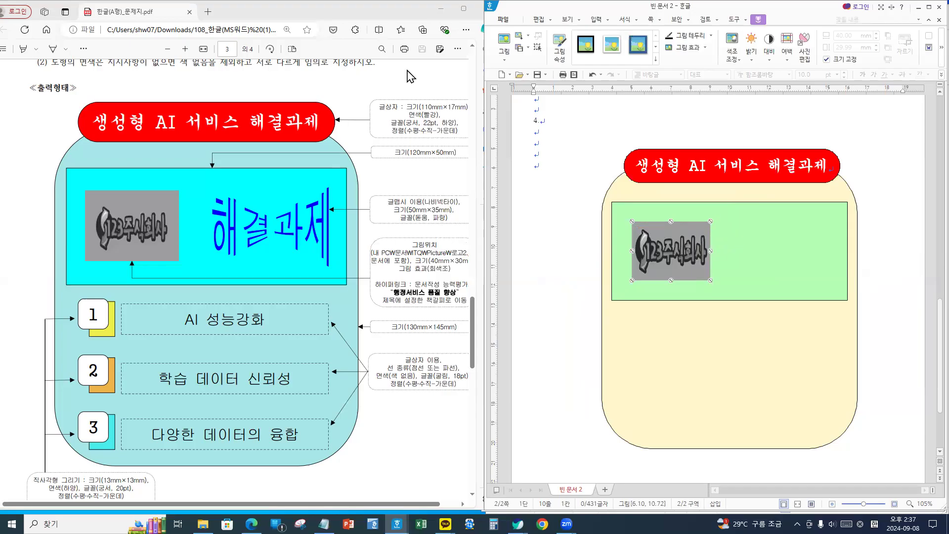
# - Create WordArt reading 해결과제 using the first style
pyautogui.click(596, 19)
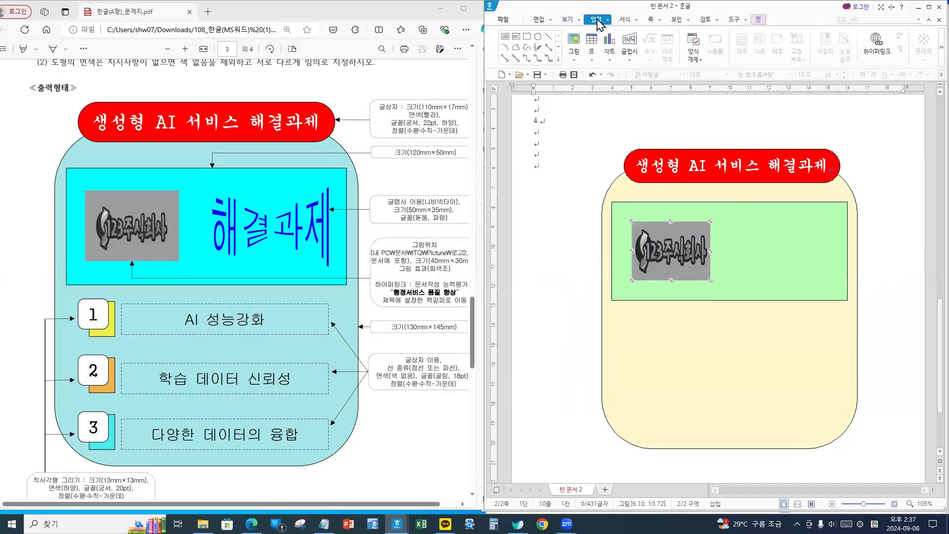
pyautogui.click(633, 60)
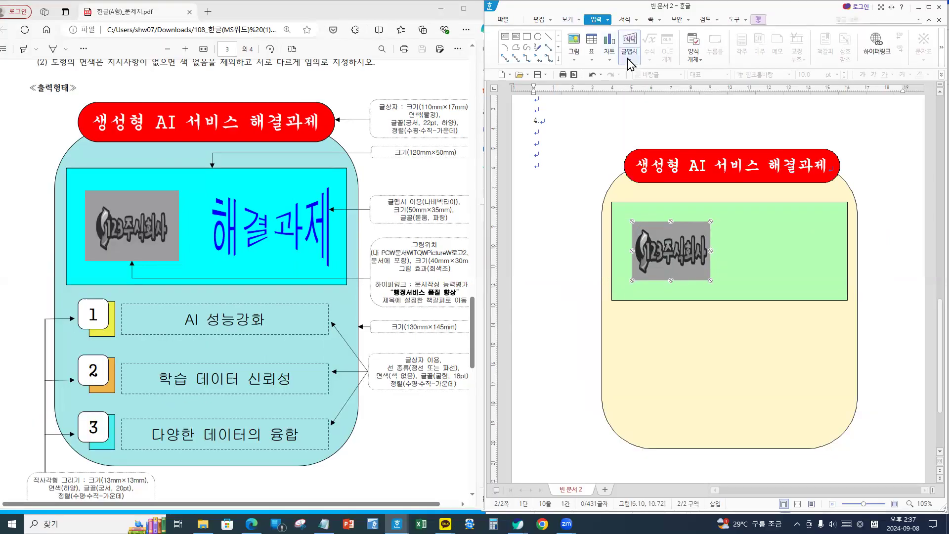
pyautogui.click(629, 43)
pyautogui.click(636, 88)
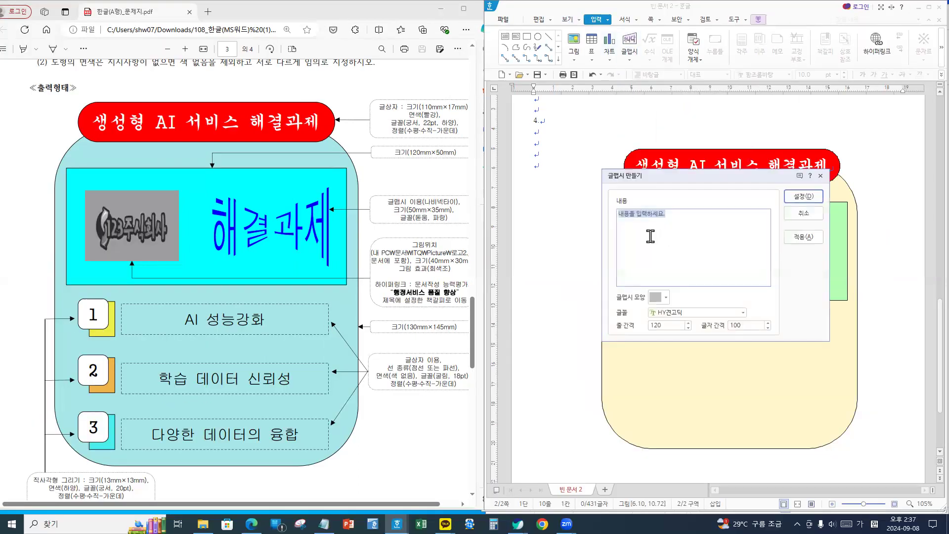
pyautogui.write('ㅎ')
pyautogui.click(662, 217)
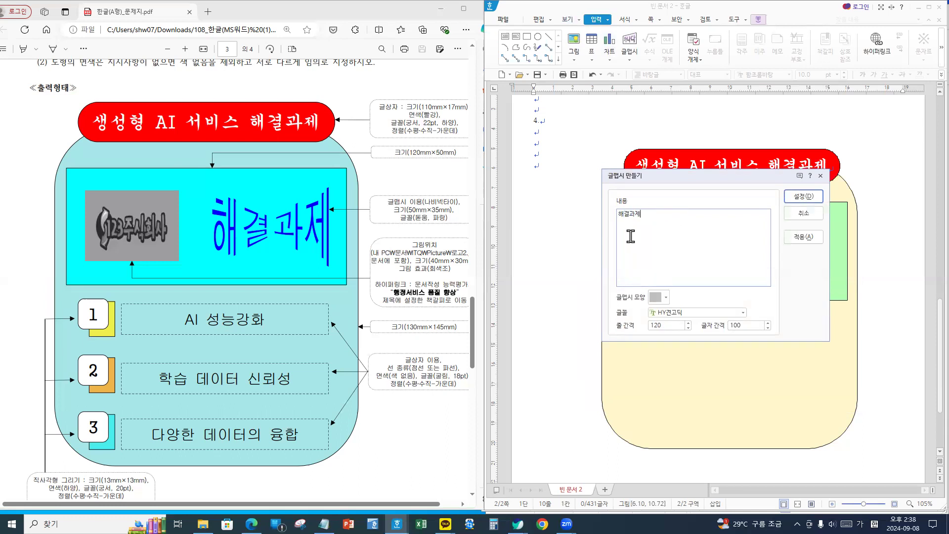
# - Give the WordArt the bow-tie shape and 돋움 font, and open its object properties
pyautogui.click(663, 298)
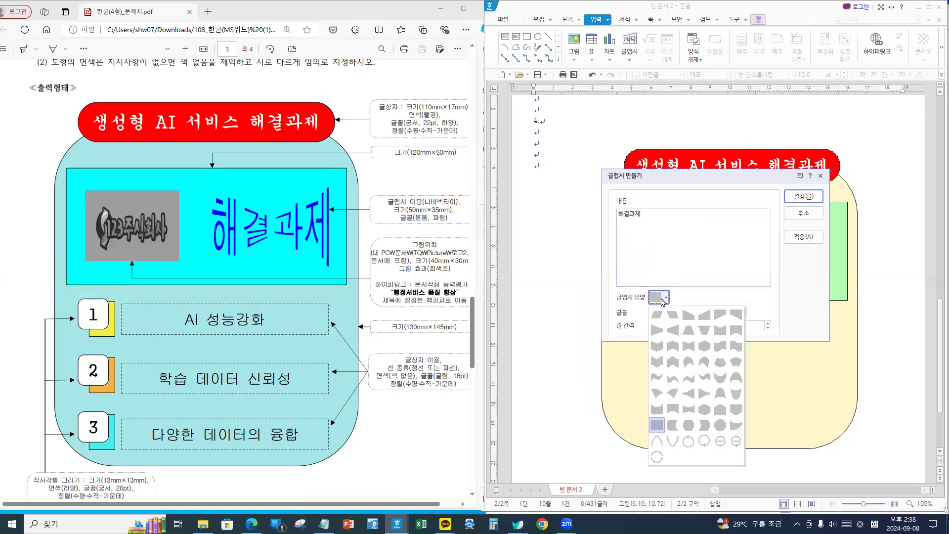
pyautogui.click(688, 347)
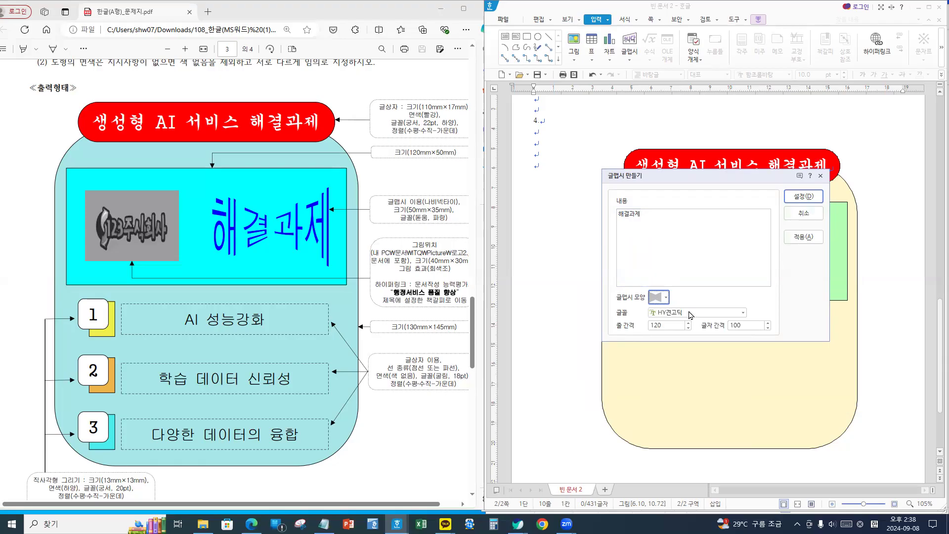
pyautogui.click(690, 313)
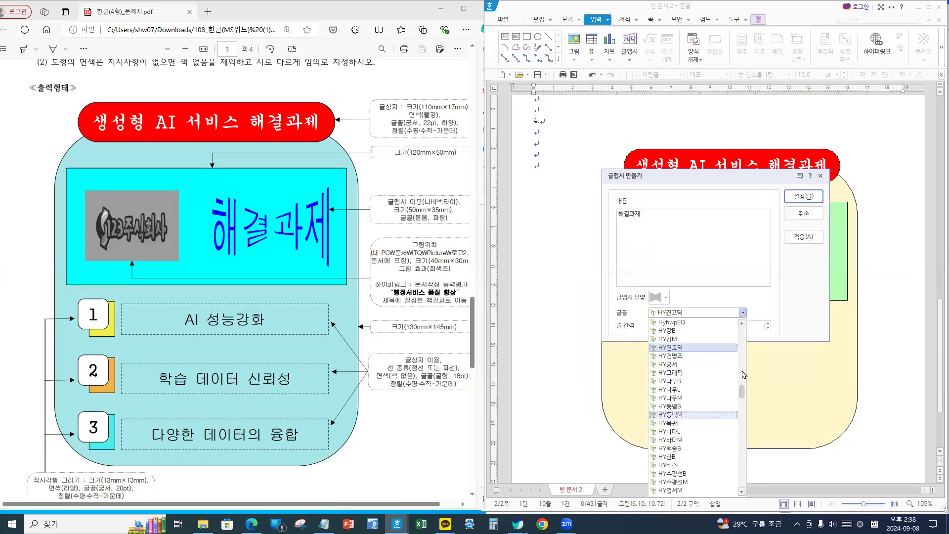
pyautogui.scroll(10, 742, 371)
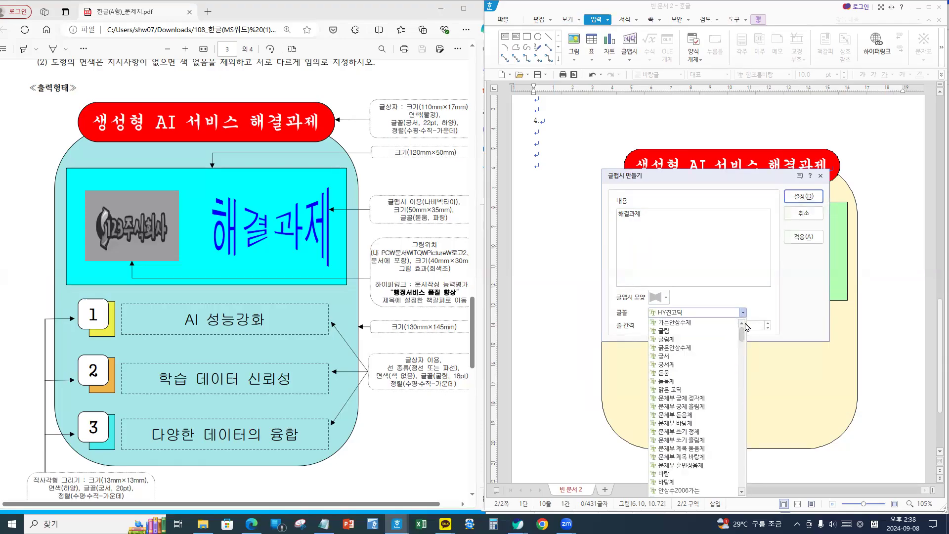
pyautogui.click(675, 381)
pyautogui.click(685, 313)
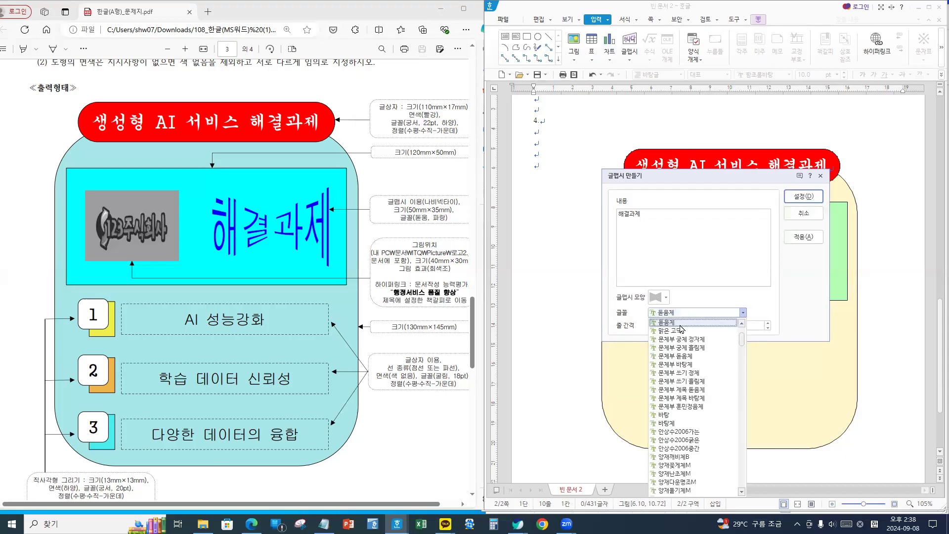
pyautogui.click(678, 324)
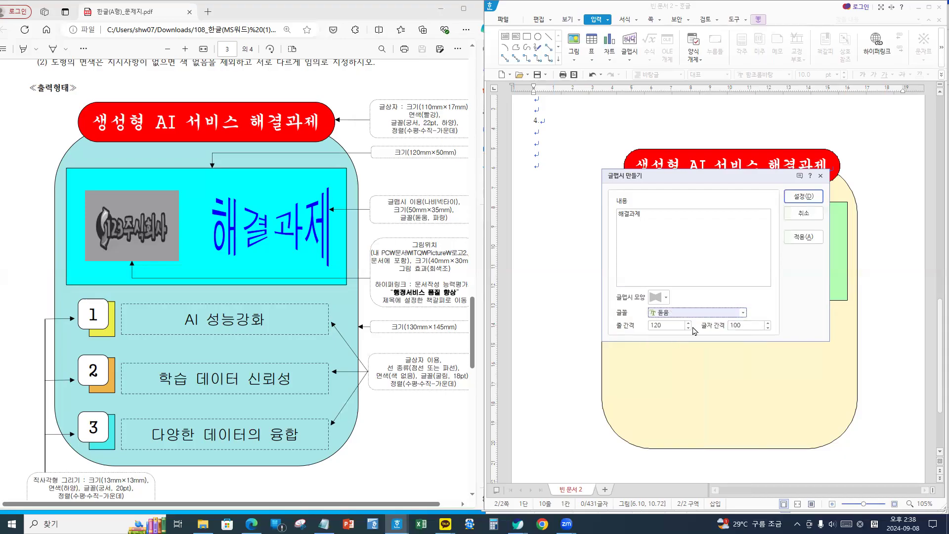
pyautogui.click(802, 196)
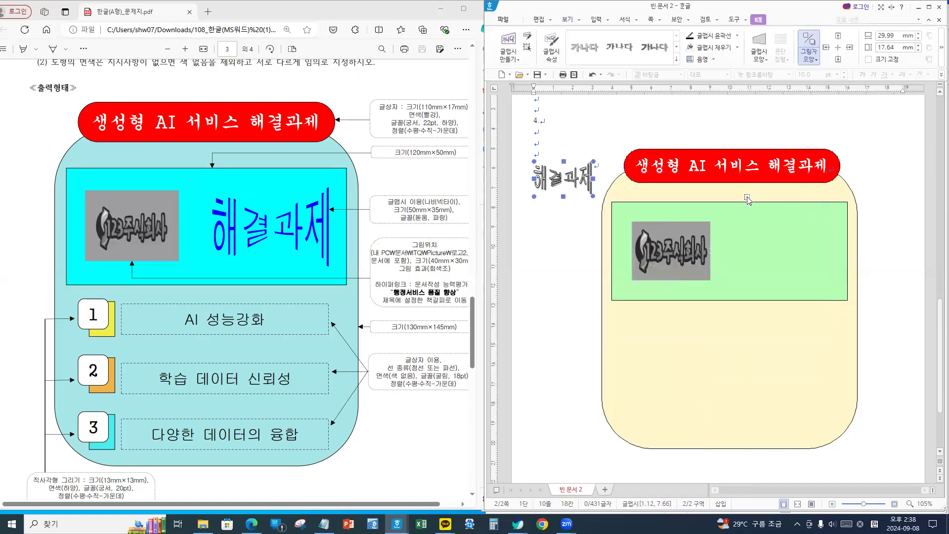
pyautogui.doubleClick(558, 182)
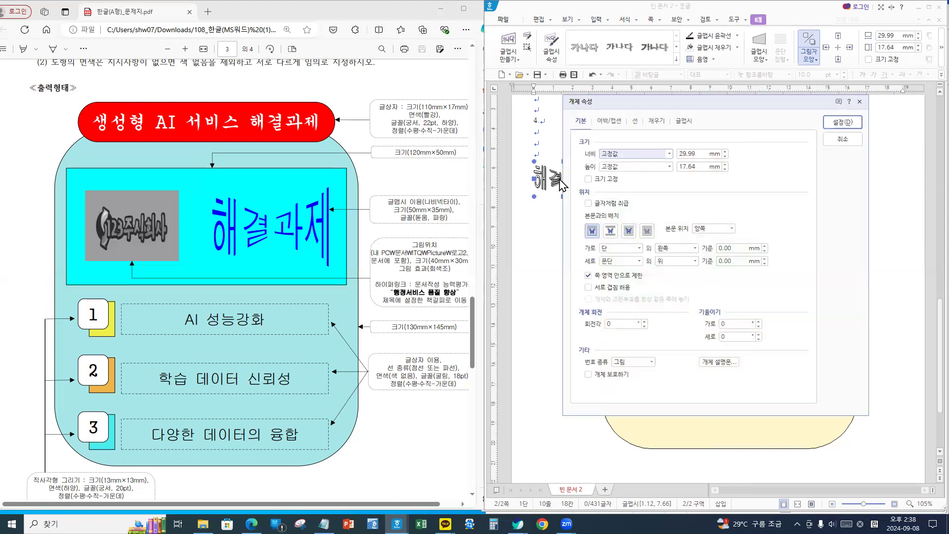
# - Remove the 해결과제 WordArt's outline and give it a blue fill
pyautogui.click(635, 121)
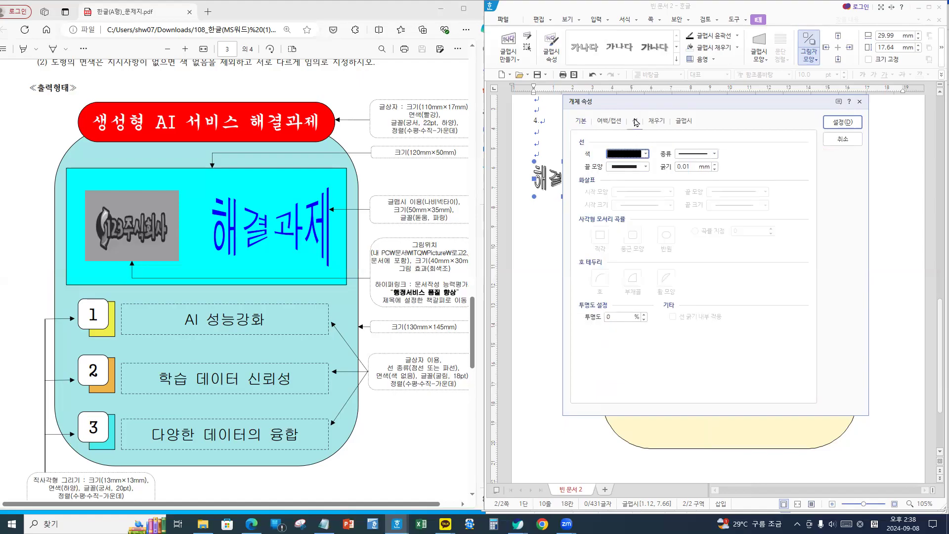
pyautogui.click(622, 157)
pyautogui.click(625, 154)
pyautogui.click(691, 154)
pyautogui.click(705, 164)
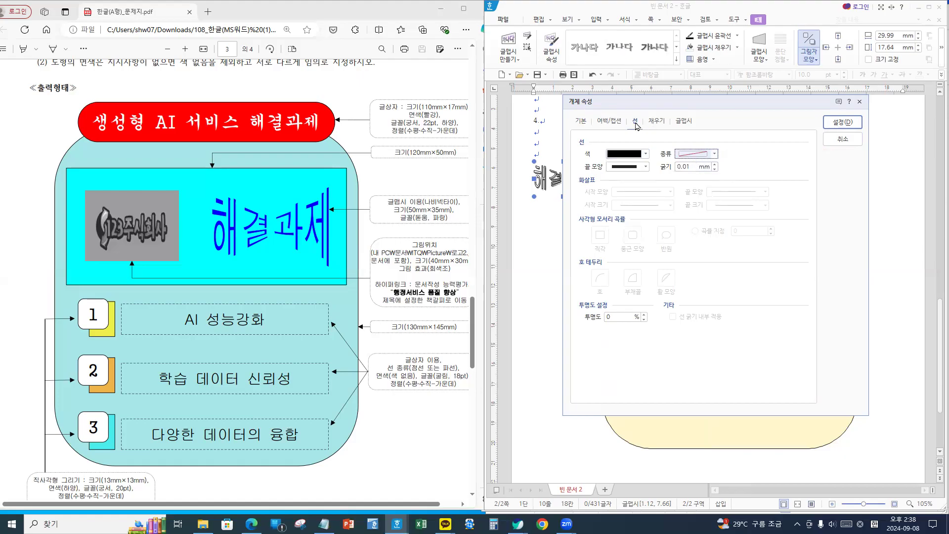
pyautogui.click(655, 124)
pyautogui.click(636, 177)
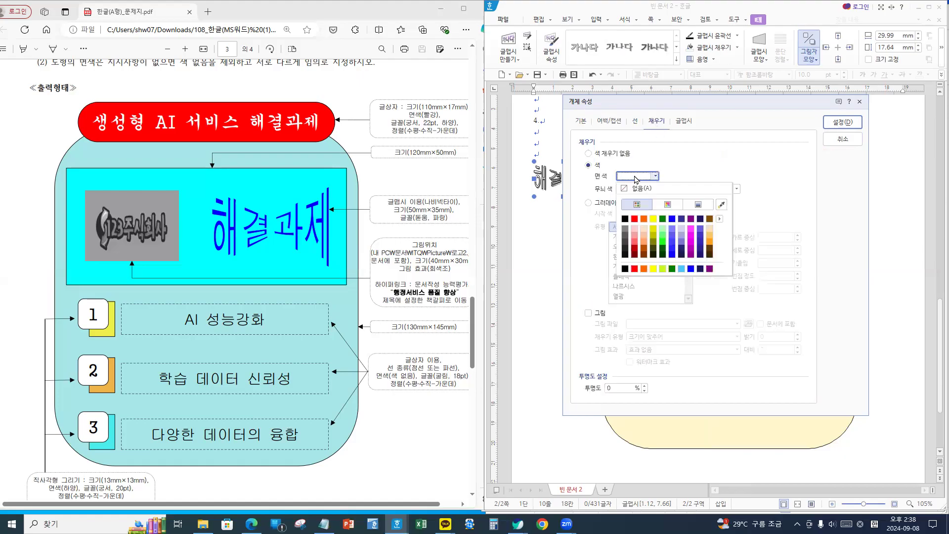
pyautogui.click(672, 218)
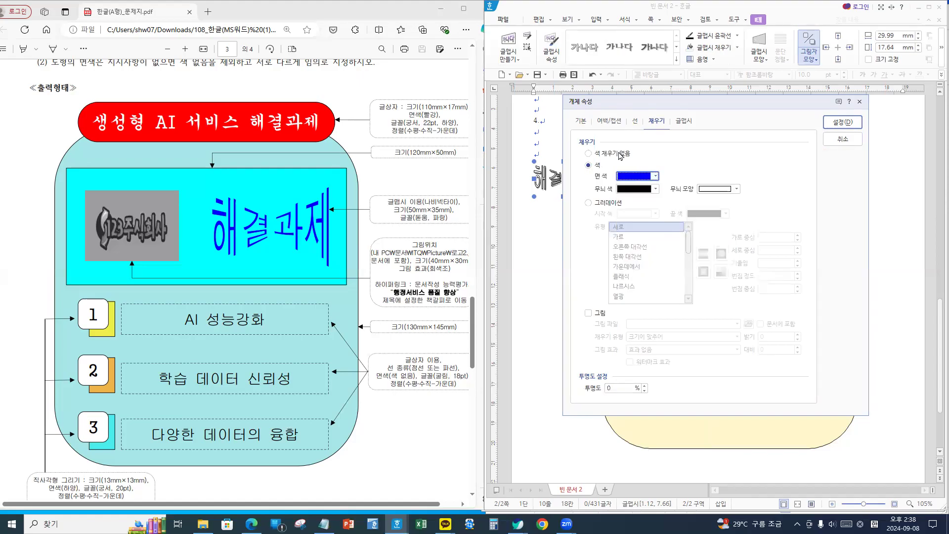
# - Size the WordArt to 50 × 35 mm, lock its size, and float it in front of text
pyautogui.click(581, 122)
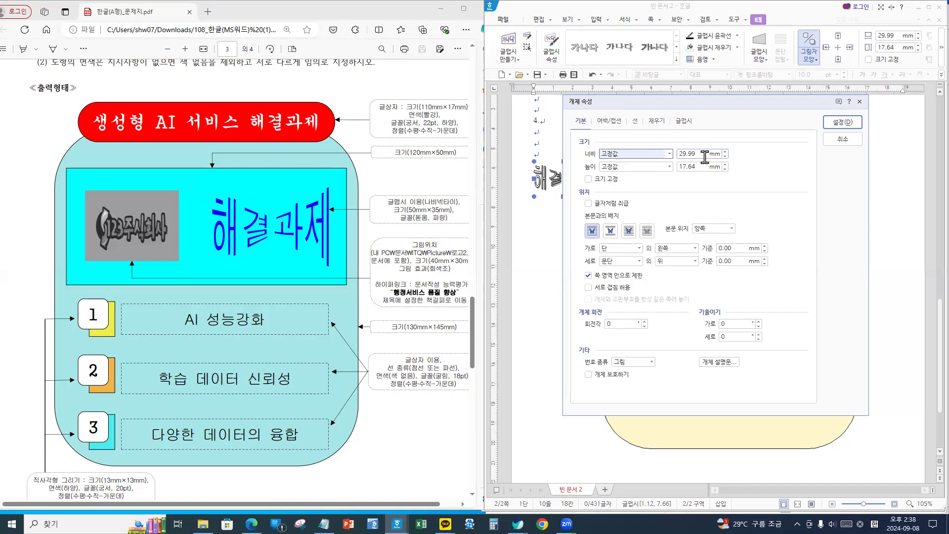
pyautogui.moveTo(703, 155); pyautogui.dragTo(642, 156)
pyautogui.write('50')
pyautogui.press('Tab')
pyautogui.press('Tab')
pyautogui.write('35')
pyautogui.click(597, 180)
pyautogui.click(628, 231)
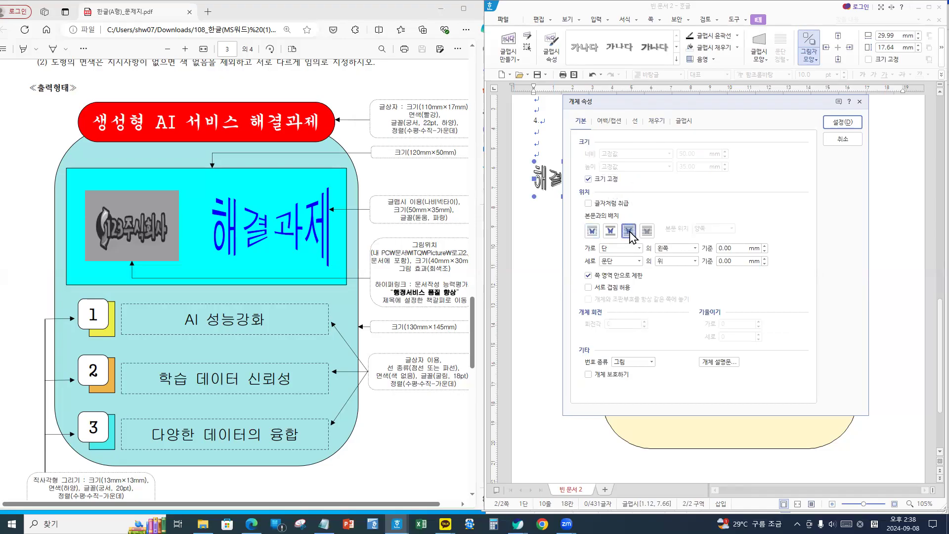
pyautogui.click(841, 123)
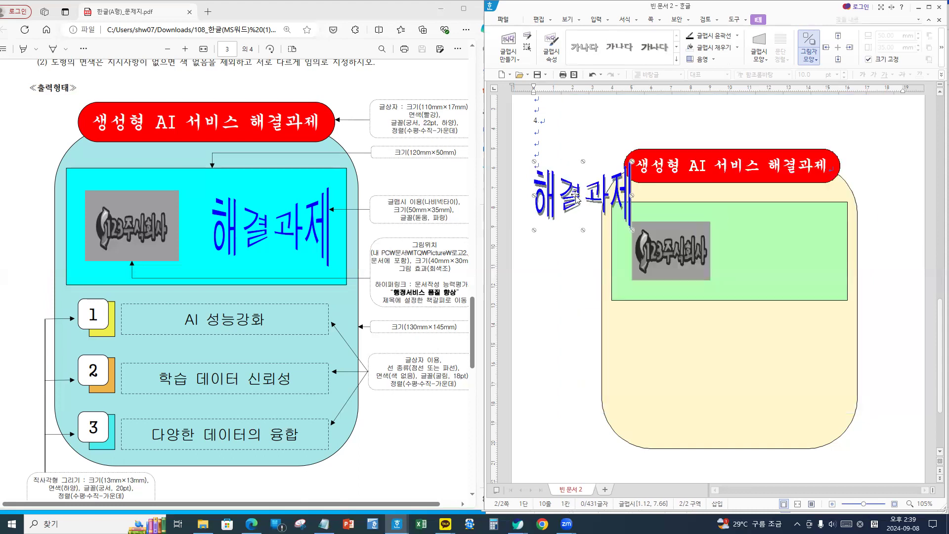
# - Move the blue WordArt into the green box right of the logo and turn off its shadow
pyautogui.moveTo(575, 197); pyautogui.dragTo(769, 249)
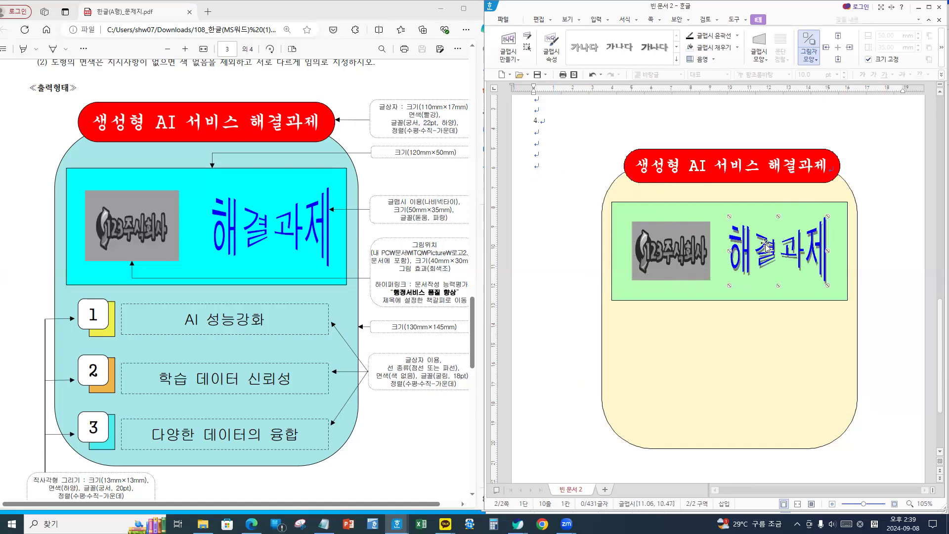
pyautogui.click(809, 43)
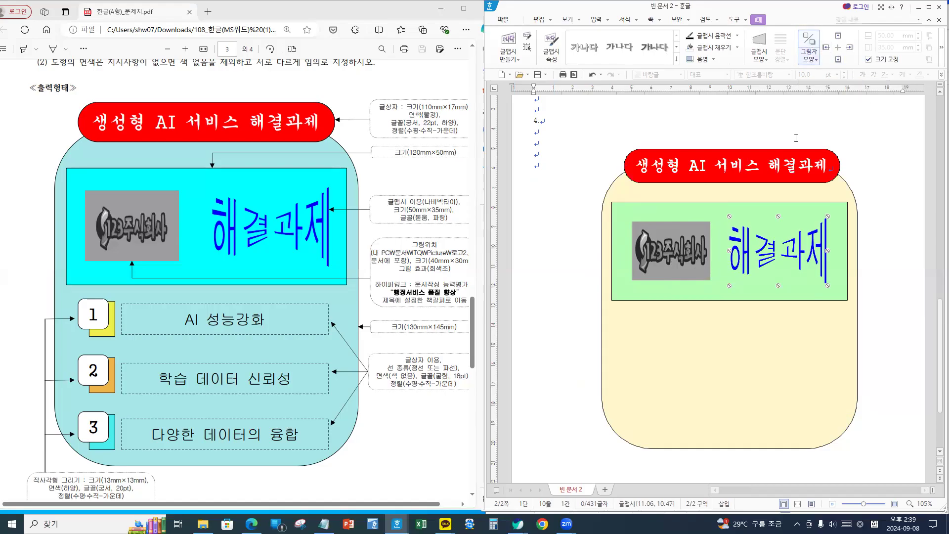
pyautogui.moveTo(811, 248); pyautogui.dragTo(812, 248)
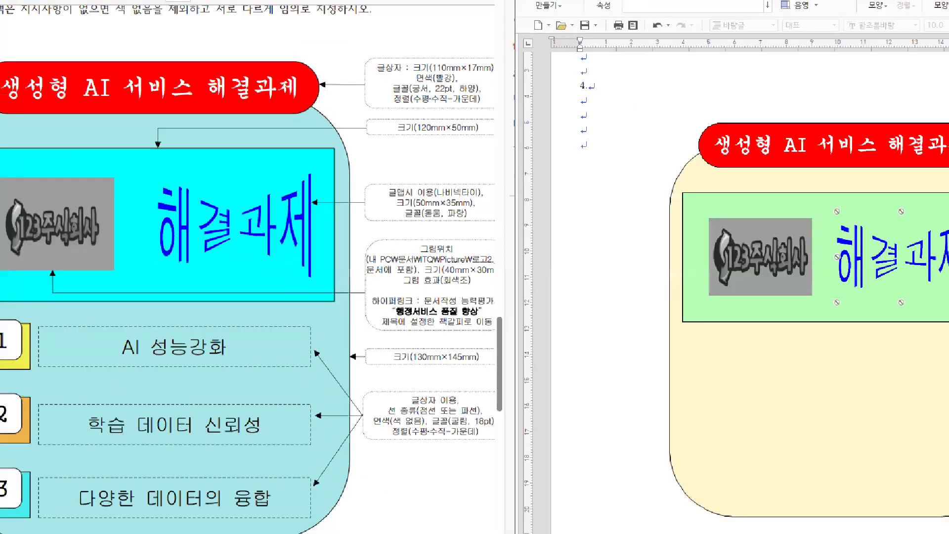
pyautogui.moveTo(80, 255)
pyautogui.mouseDown()
pyautogui.moveTo(37, 256)
pyautogui.moveTo(77, 259)
pyautogui.mouseUp()
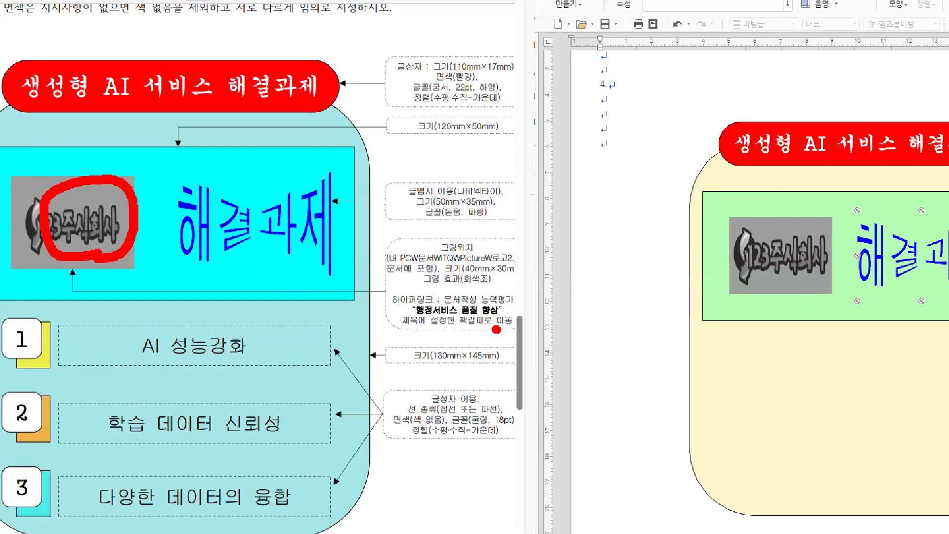
pyautogui.moveTo(503, 333)
pyautogui.mouseDown()
pyautogui.moveTo(392, 323)
pyautogui.moveTo(396, 292)
pyautogui.moveTo(449, 271)
pyautogui.moveTo(538, 317)
pyautogui.moveTo(487, 342)
pyautogui.mouseUp()
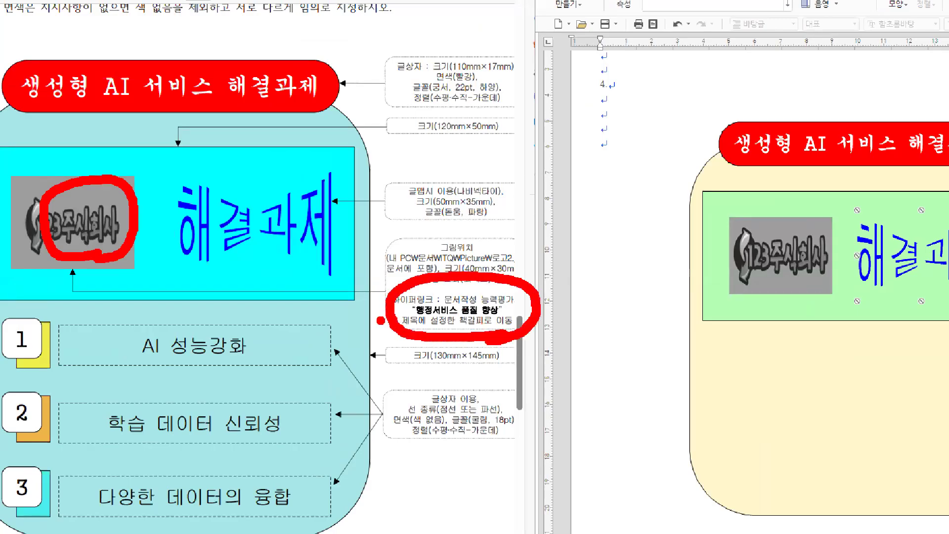
pyautogui.moveTo(378, 318)
pyautogui.mouseDown()
pyautogui.moveTo(319, 330)
pyautogui.moveTo(394, 315)
pyautogui.moveTo(352, 350)
pyautogui.mouseUp()
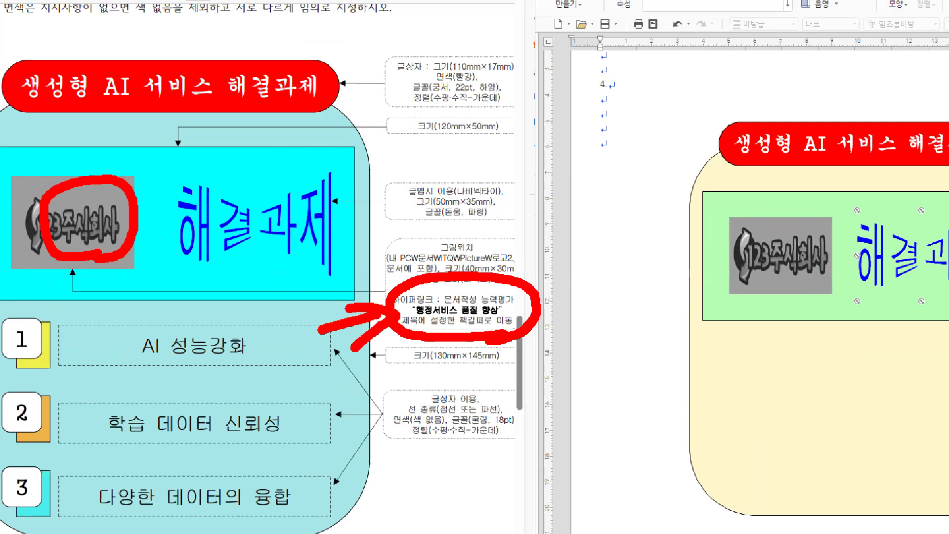
pyautogui.press('Escape')
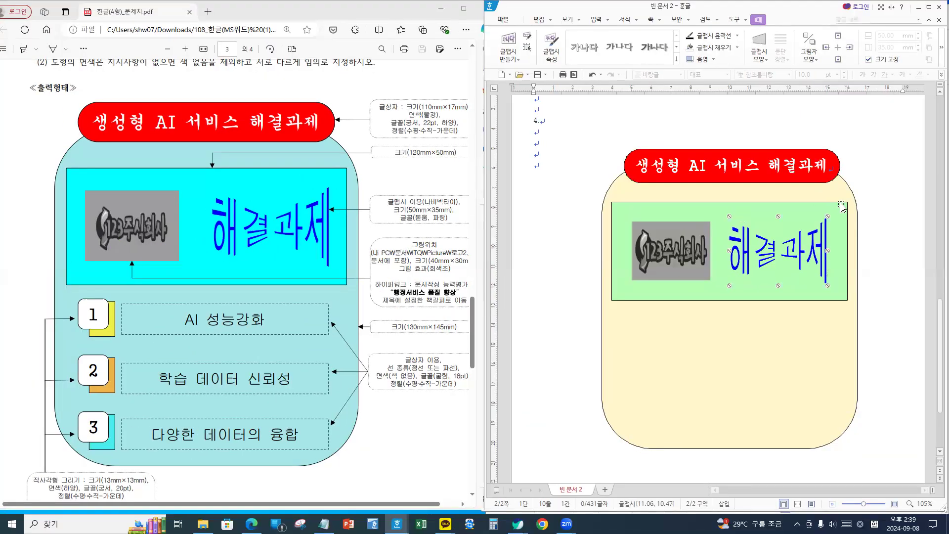
# - Confirm the red title box's properties unchanged, then lock the yellow rounded box's size
pyautogui.click(796, 182)
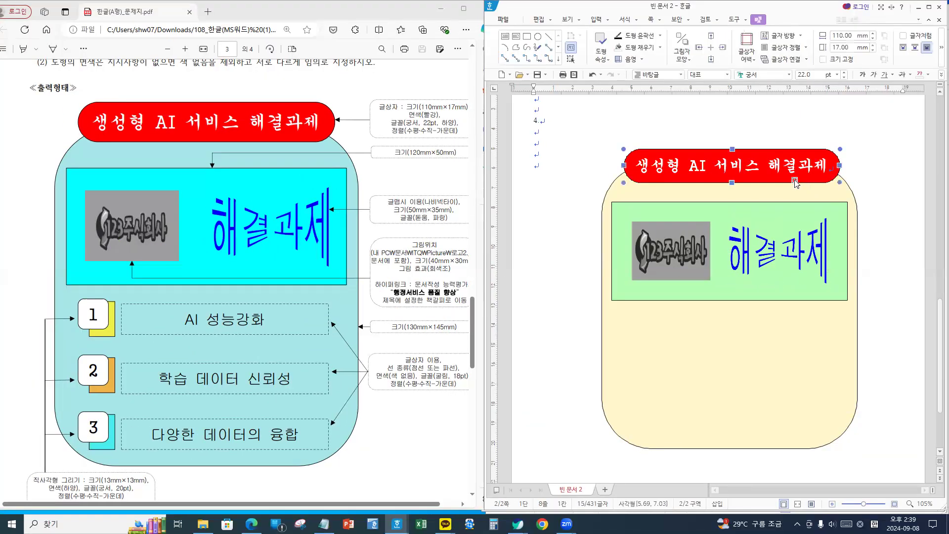
pyautogui.doubleClick(796, 185)
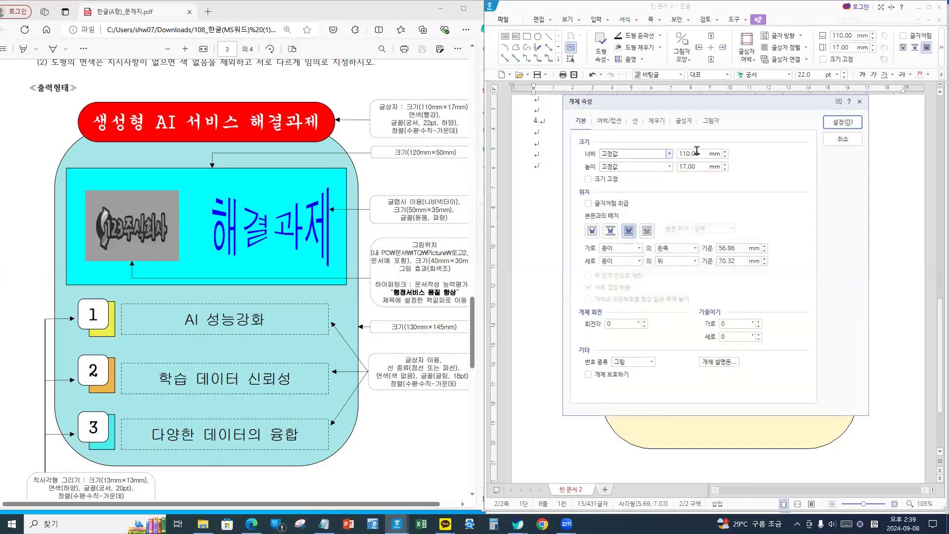
pyautogui.click(843, 123)
pyautogui.click(856, 334)
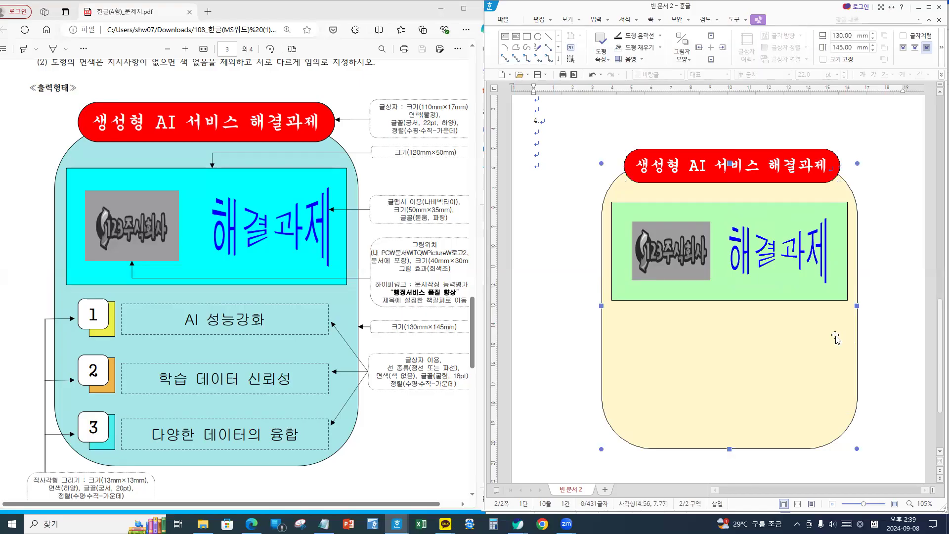
pyautogui.press('p')
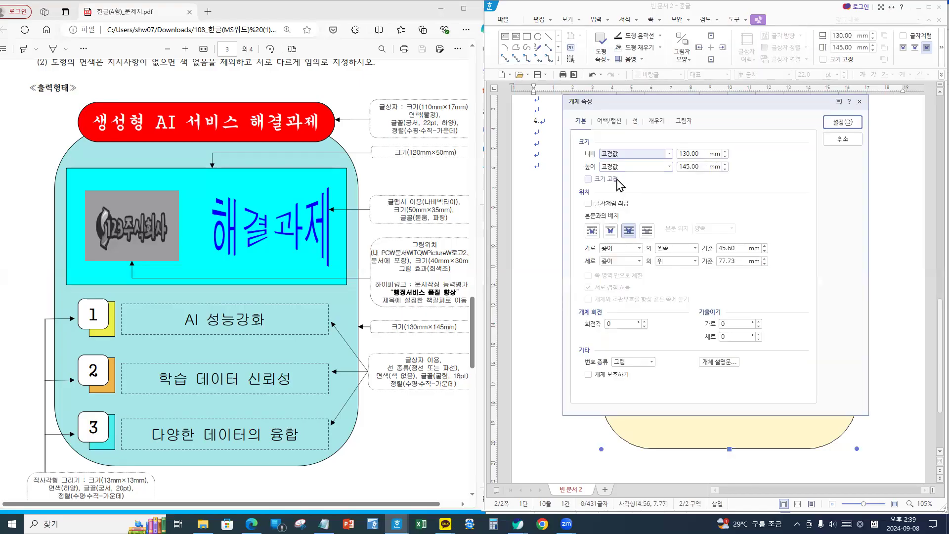
pyautogui.click(609, 179)
pyautogui.click(841, 122)
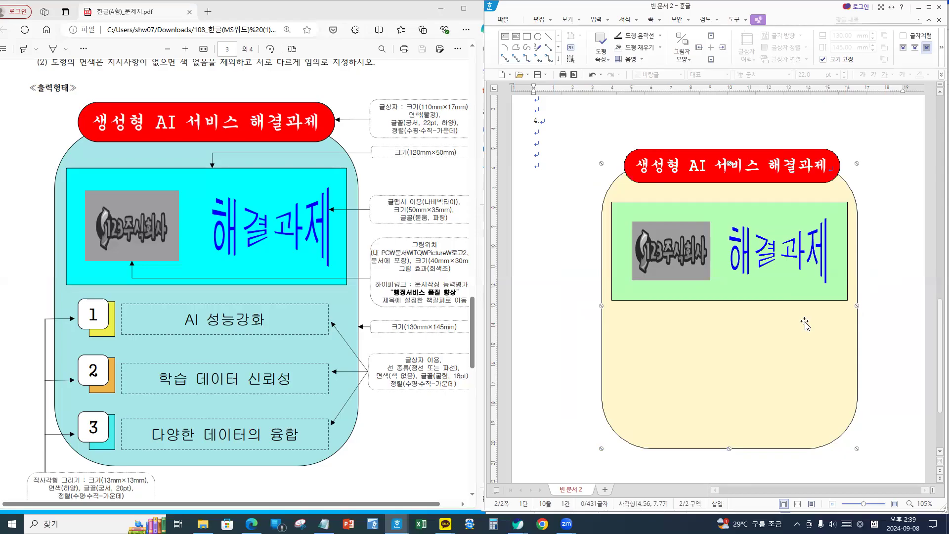
# - Lock the size of the 120 × 50 mm green box
pyautogui.click(792, 299)
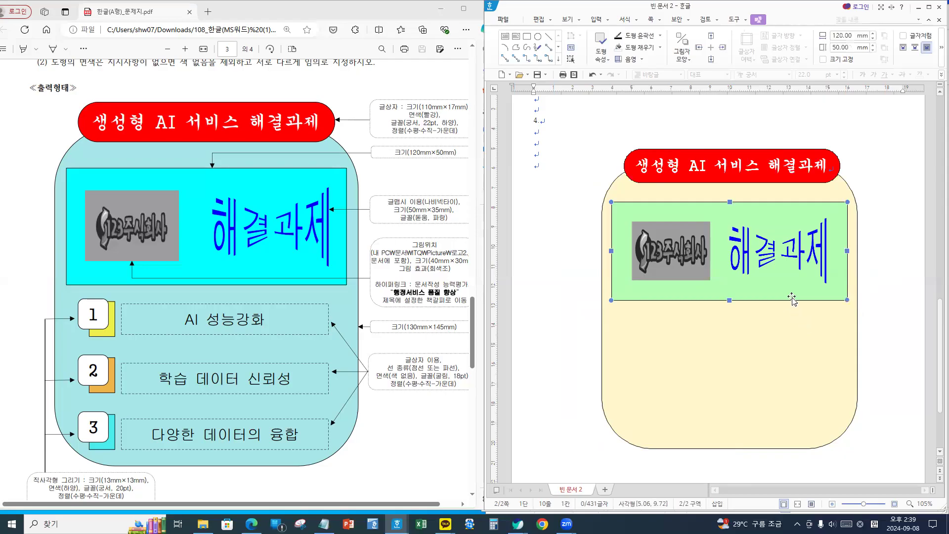
pyautogui.doubleClick(794, 293)
pyautogui.click(607, 179)
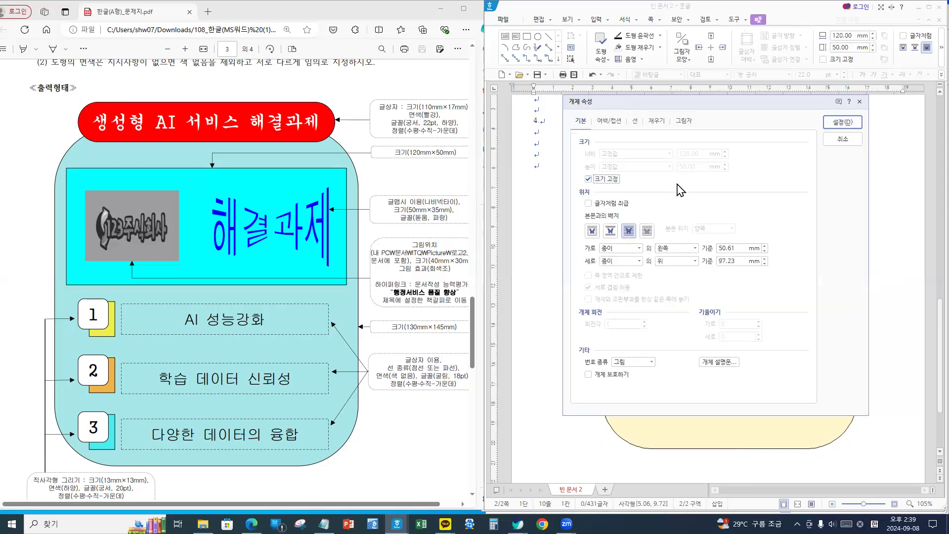
pyautogui.click(841, 123)
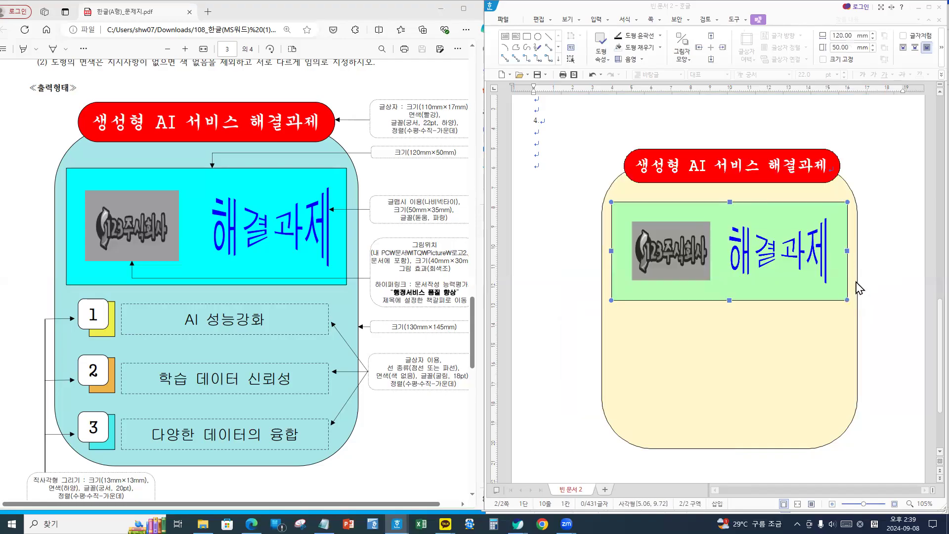
pyautogui.click(875, 301)
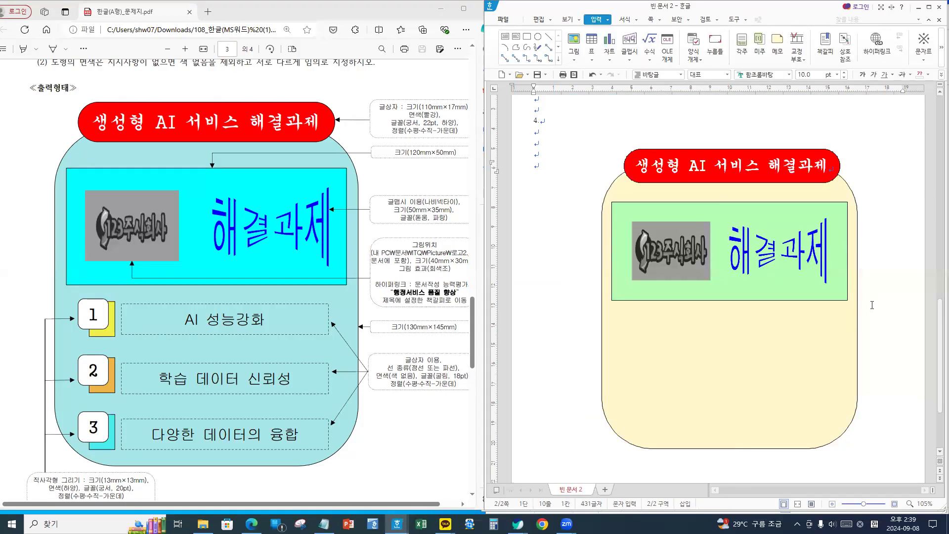
# - Select the logo, WordArt and green box together and move them slightly higher
pyautogui.scroll(-1, 868, 310)
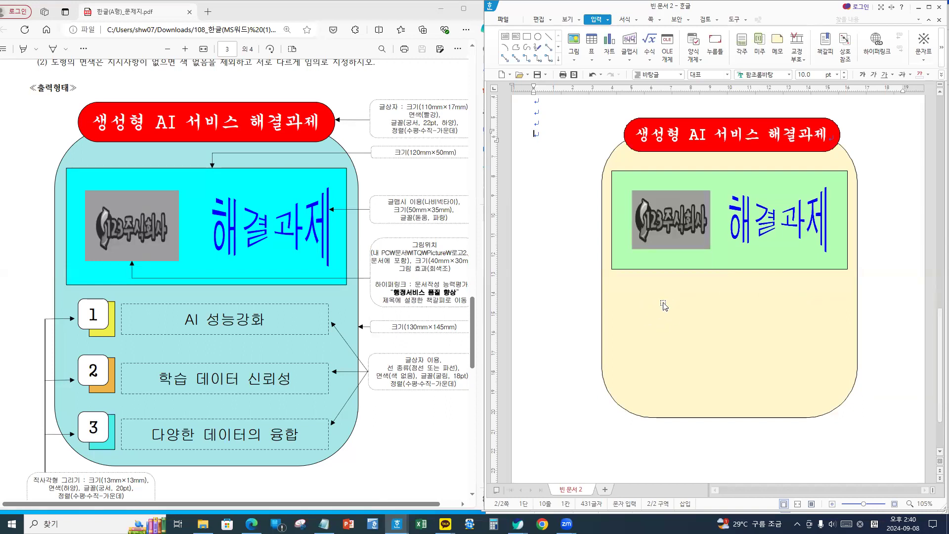
pyautogui.click(780, 223)
pyautogui.keyDown('shift'); pyautogui.click(706, 261); pyautogui.keyUp('shift')
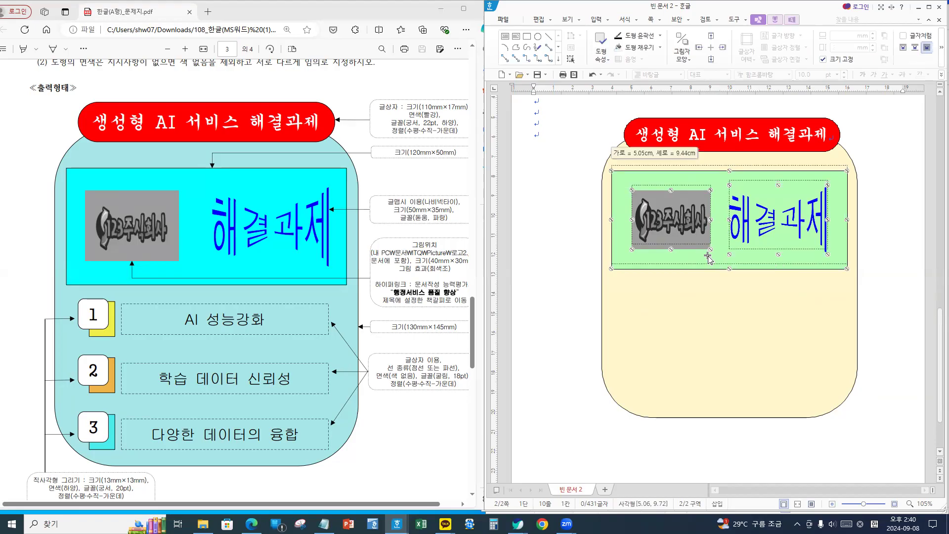
pyautogui.moveTo(708, 261); pyautogui.dragTo(708, 256)
pyautogui.click(897, 275)
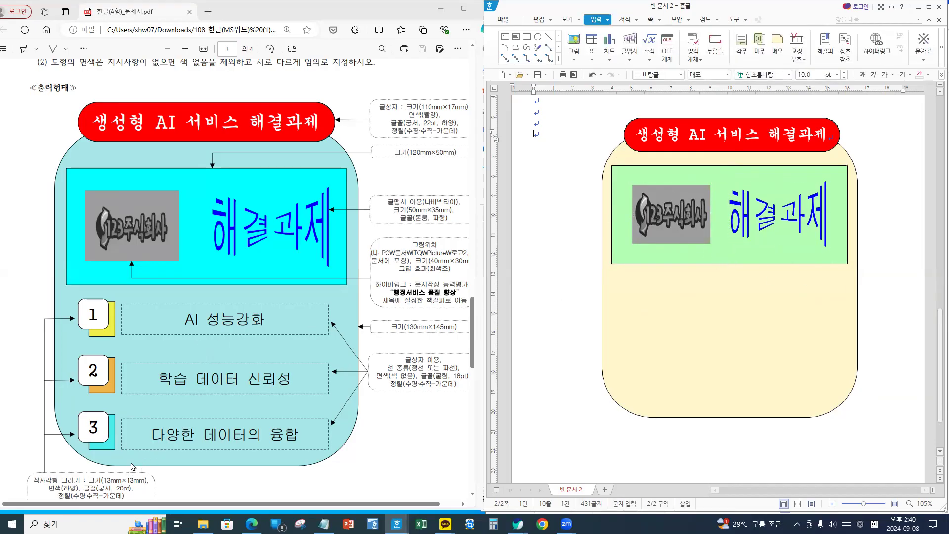
pyautogui.scroll(-1, 132, 467)
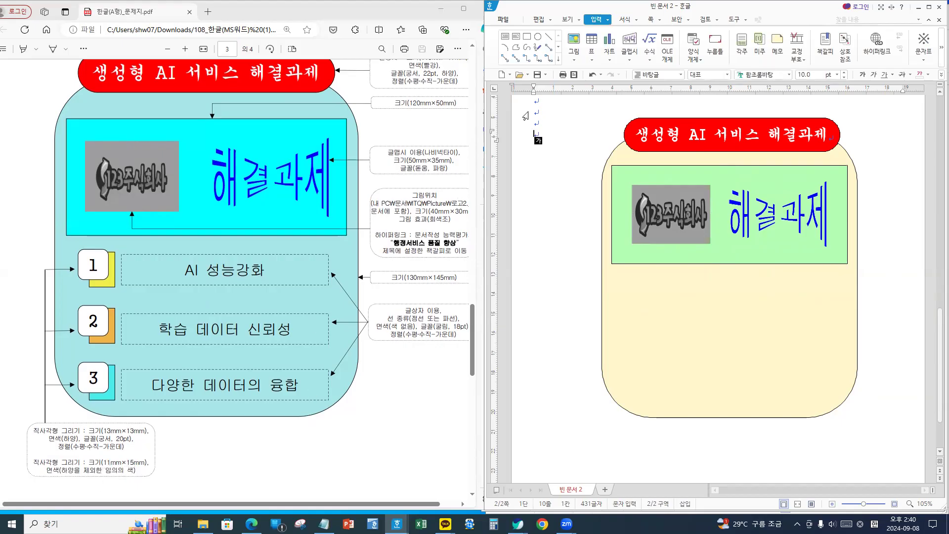
# - Draw an 11 × 15 mm lavender-filled rectangle below the green box and nudge it slightly up
pyautogui.click(528, 37)
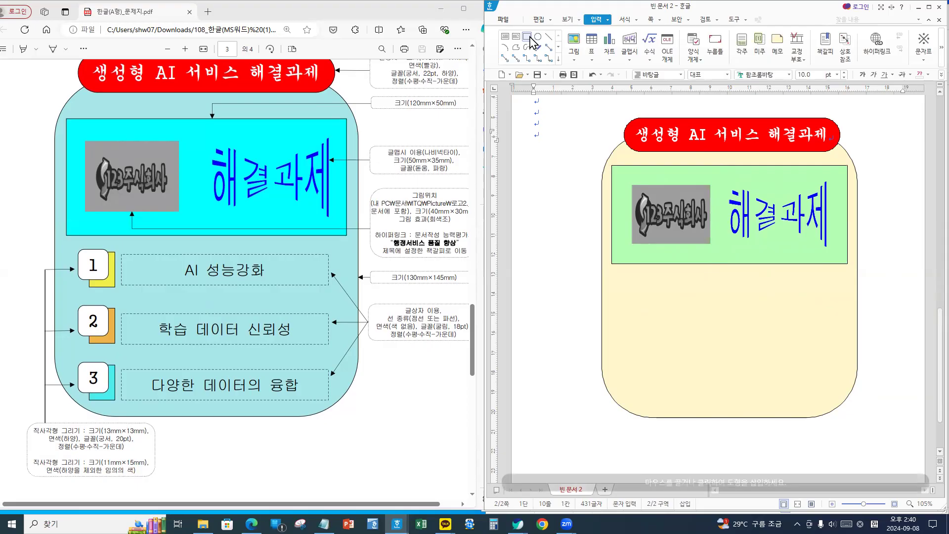
pyautogui.moveTo(631, 287); pyautogui.dragTo(690, 347)
pyautogui.doubleClick(668, 312)
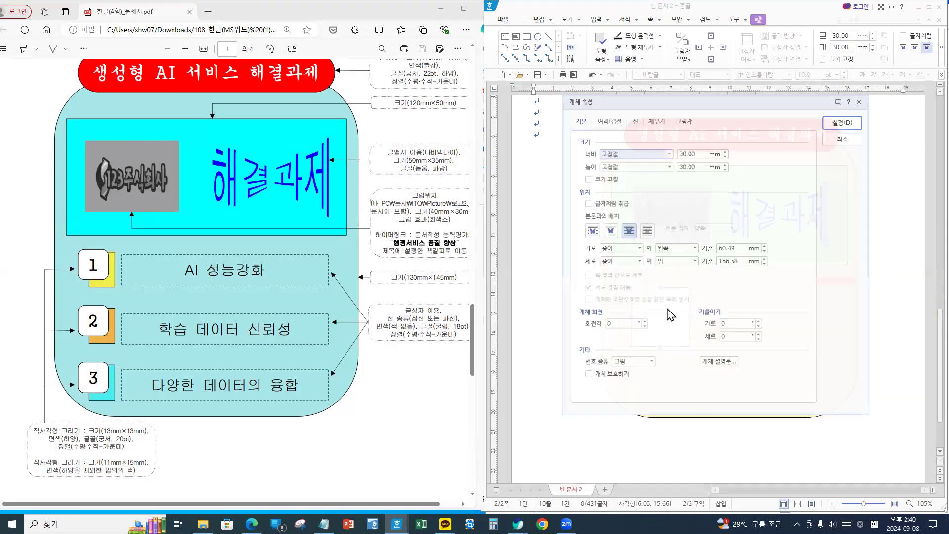
pyautogui.press('Tab')
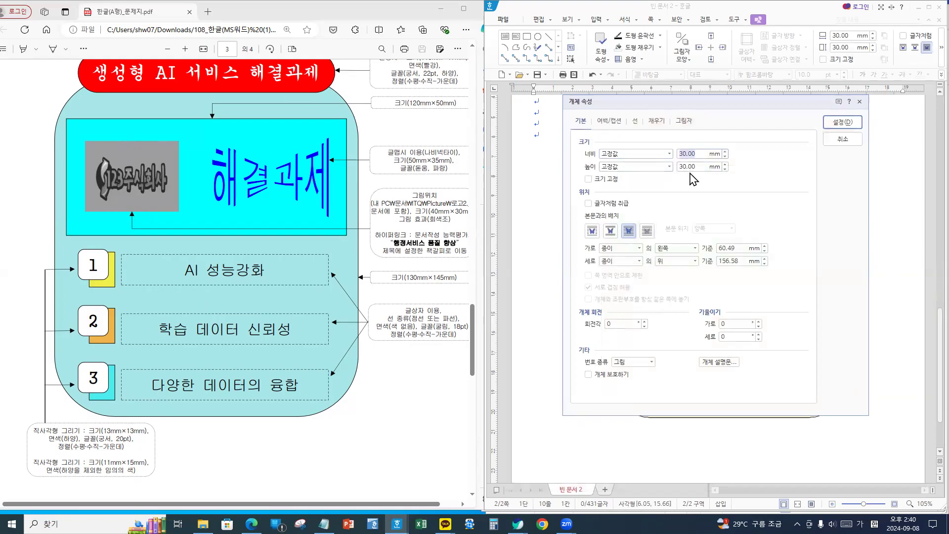
pyautogui.write('11')
pyautogui.press('Tab')
pyautogui.press('Tab')
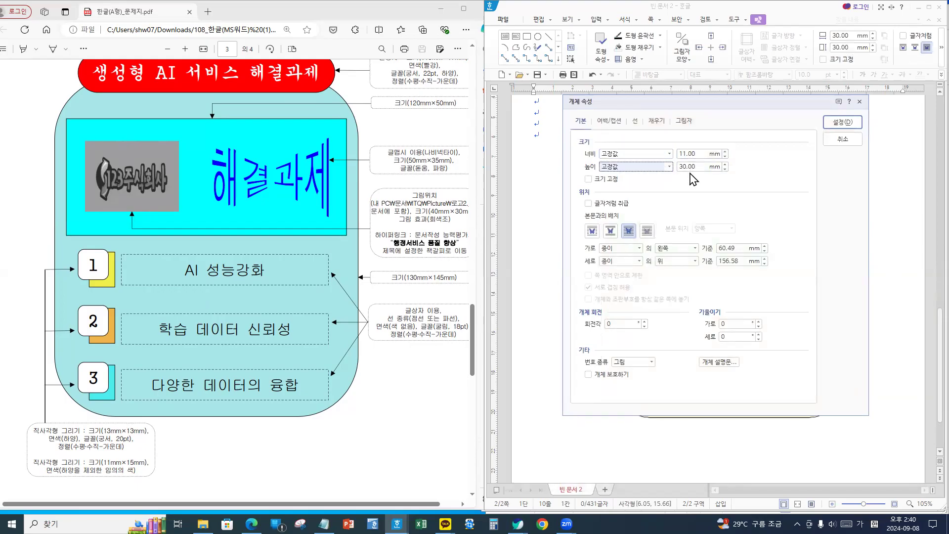
pyautogui.write('15')
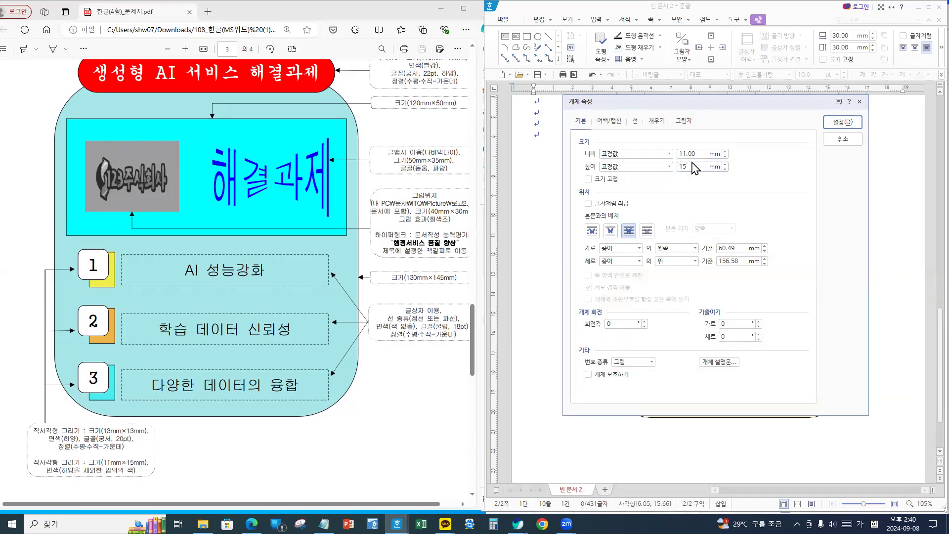
pyautogui.click(657, 121)
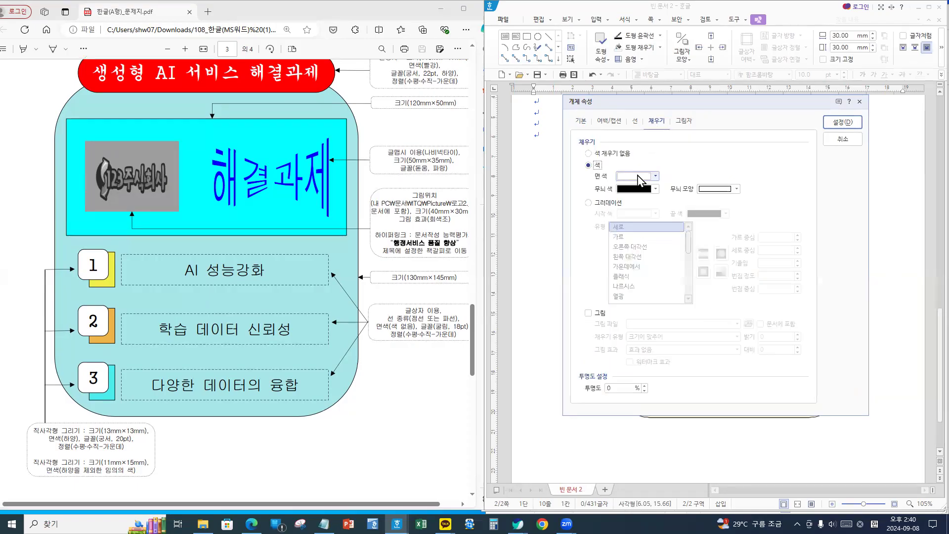
pyautogui.click(656, 176)
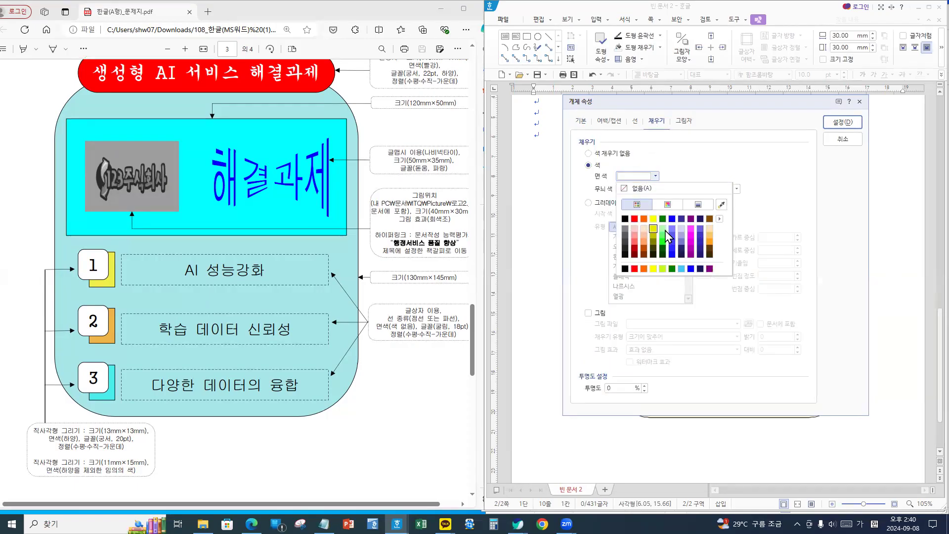
pyautogui.click(683, 227)
pyautogui.click(842, 122)
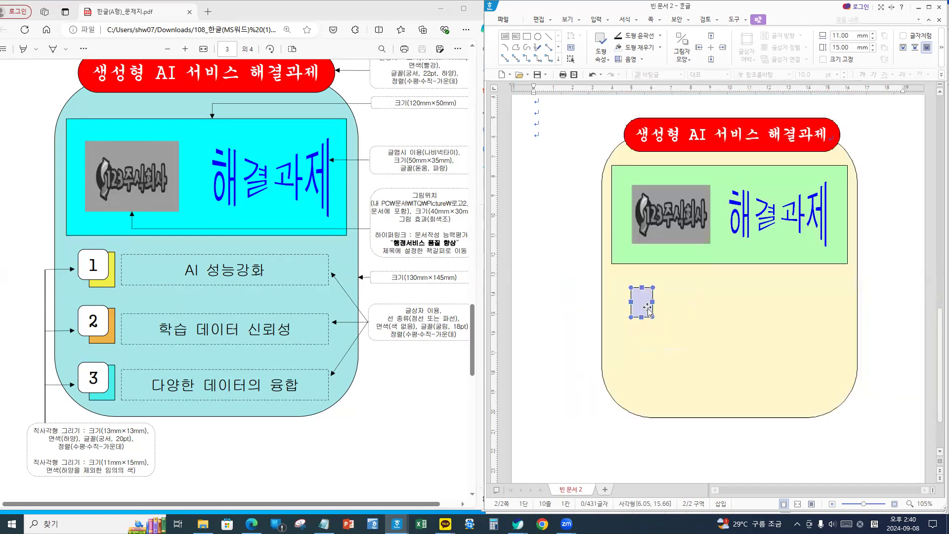
pyautogui.moveTo(641, 303); pyautogui.dragTo(640, 294)
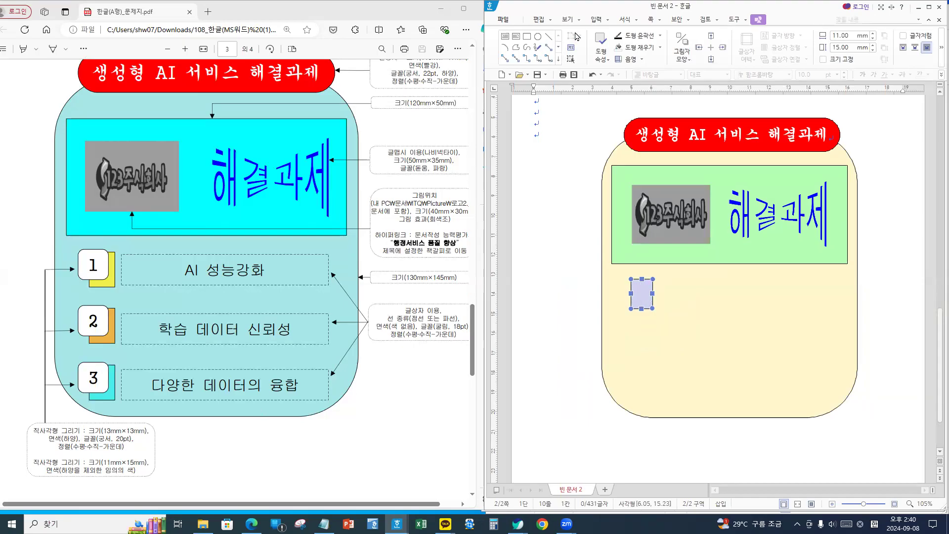
# - Draw a text box sized 13 × 13 mm with its size locked and text placement changed
pyautogui.click(595, 20)
pyautogui.click(504, 36)
pyautogui.moveTo(545, 243); pyautogui.dragTo(603, 302)
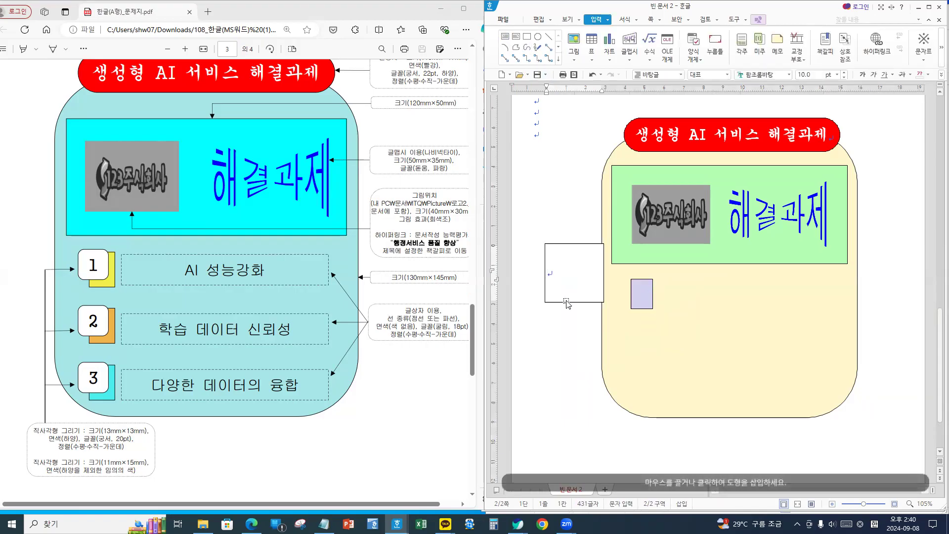
pyautogui.click(567, 302)
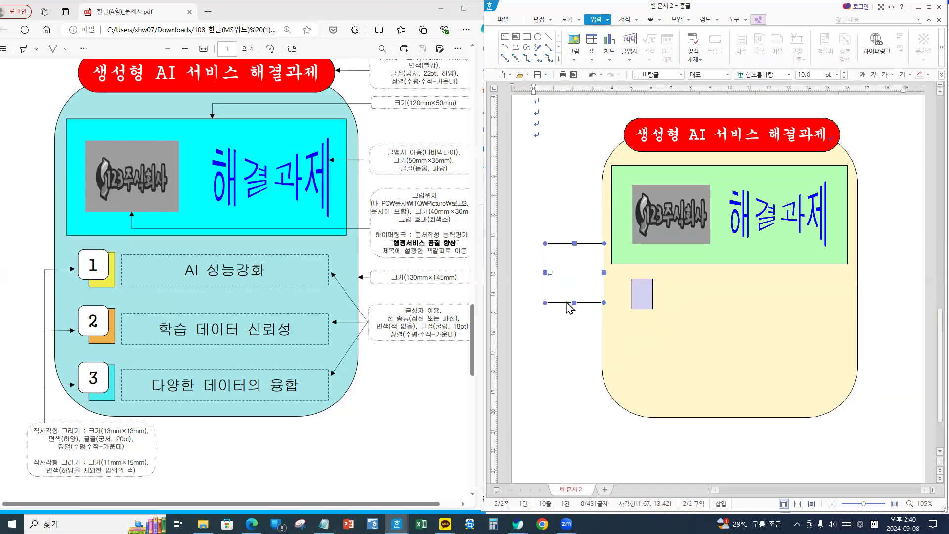
pyautogui.doubleClick(567, 302)
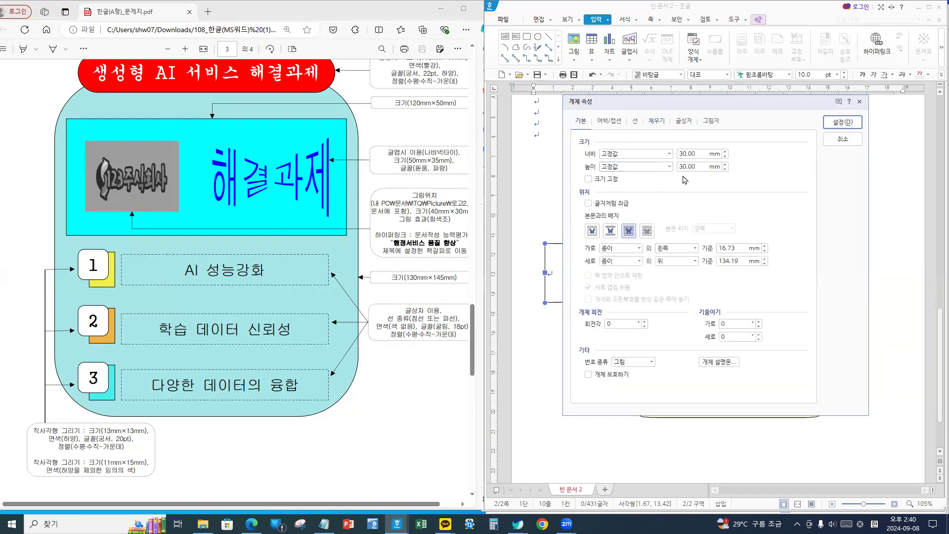
pyautogui.moveTo(705, 154); pyautogui.dragTo(622, 157)
pyautogui.write('13')
pyautogui.press('Tab')
pyautogui.write('13.')
pyautogui.click(612, 184)
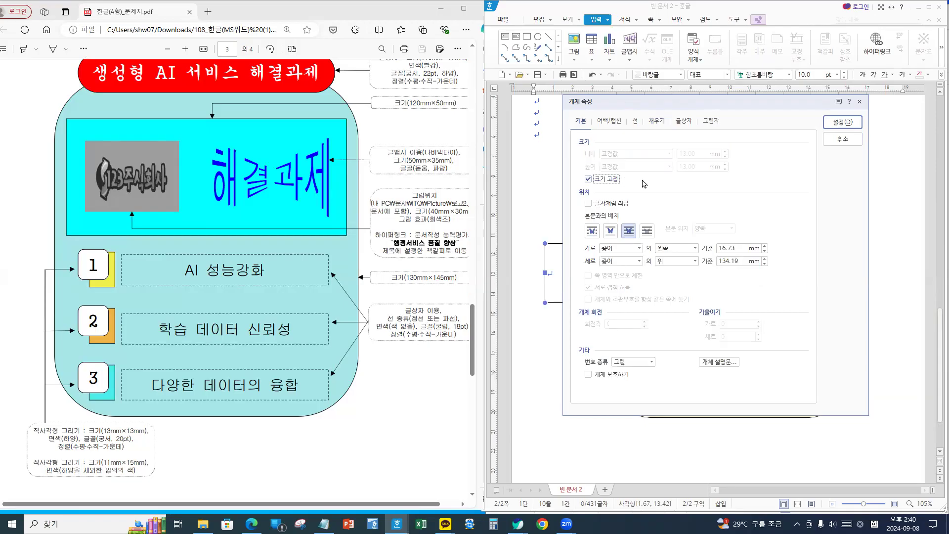
pyautogui.click(627, 230)
pyautogui.click(842, 122)
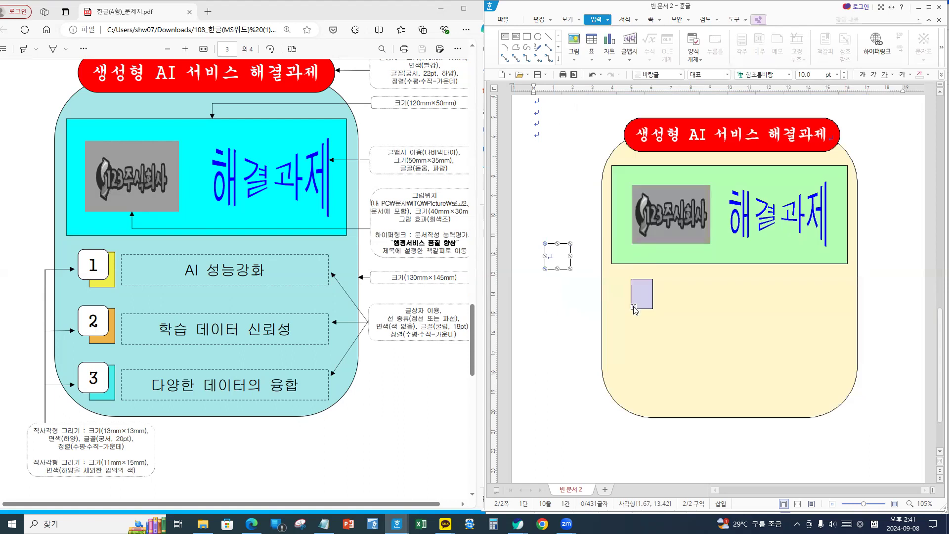
# - Move the text box below the green box and give it rounded corners
pyautogui.moveTo(557, 257); pyautogui.dragTo(571, 286)
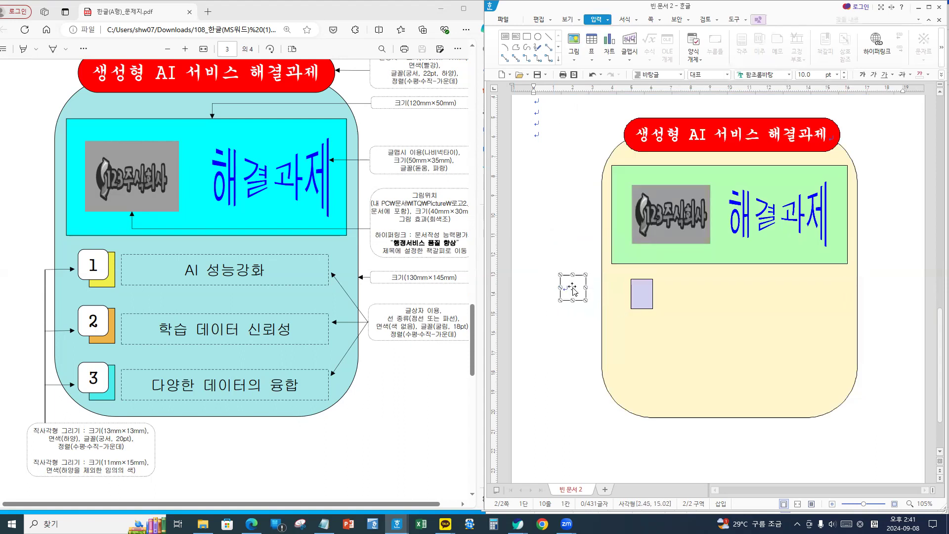
pyautogui.doubleClick(572, 290)
pyautogui.click(632, 235)
pyautogui.click(842, 123)
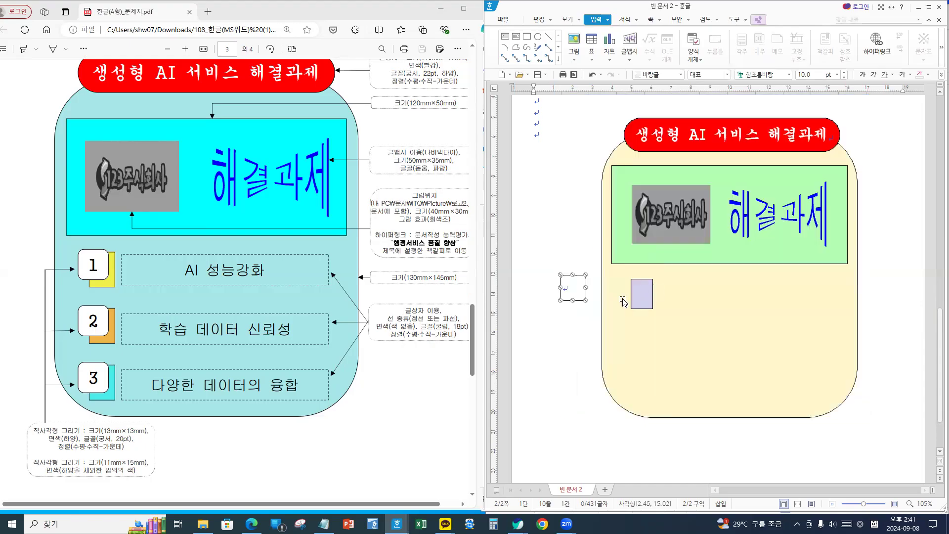
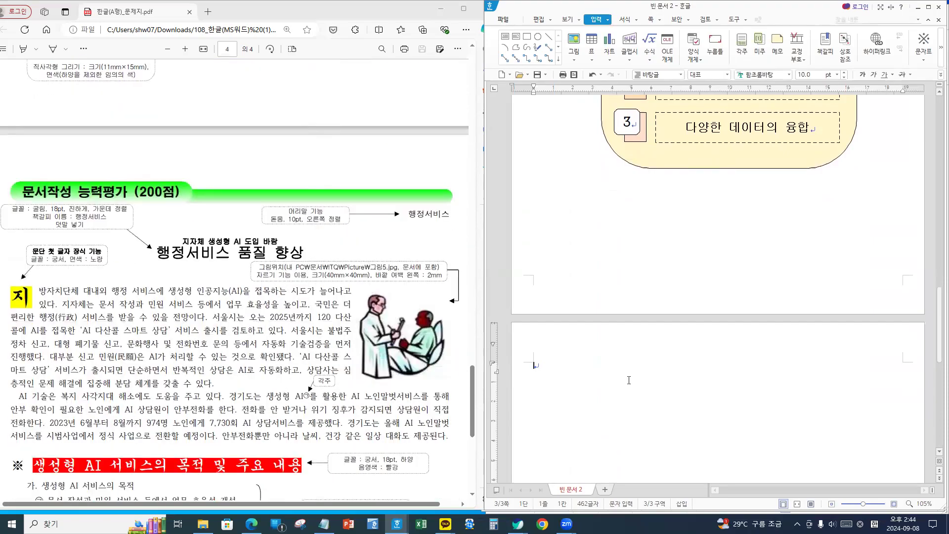
# - Type the title '행정서비스 품질 향상' and begin the body with '지방자치단체 대내외 행정 서비스에'
pyautogui.write('행정서비')
pyautogui.write('스 ')
pyautogui.write('목')
pyautogui.write('질 향ㅅ')
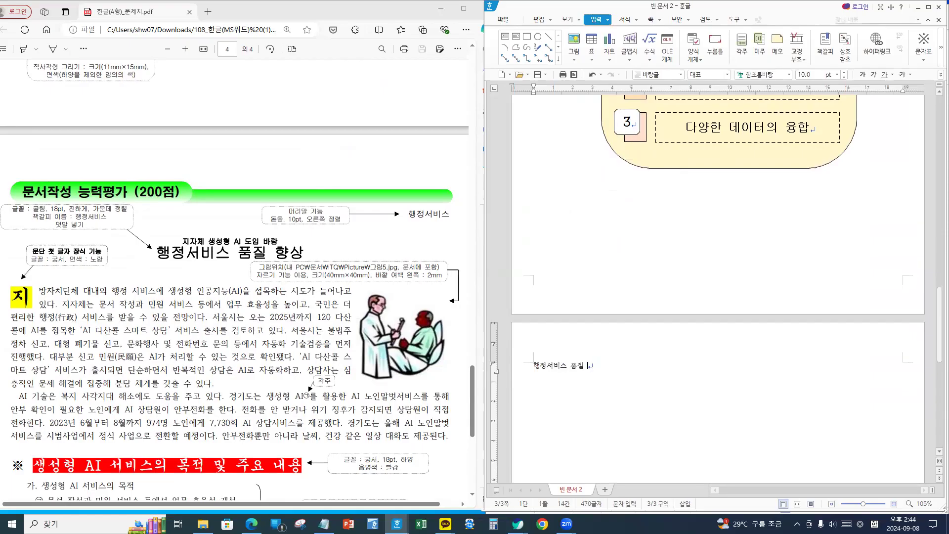
pyautogui.press('Return')
pyautogui.press('Return')
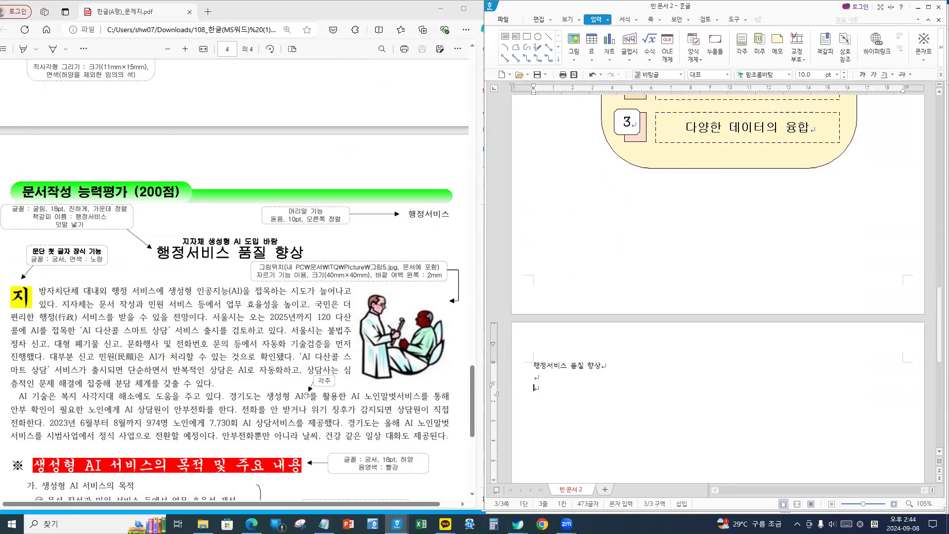
pyautogui.write('지방자치단체 대내의 ')
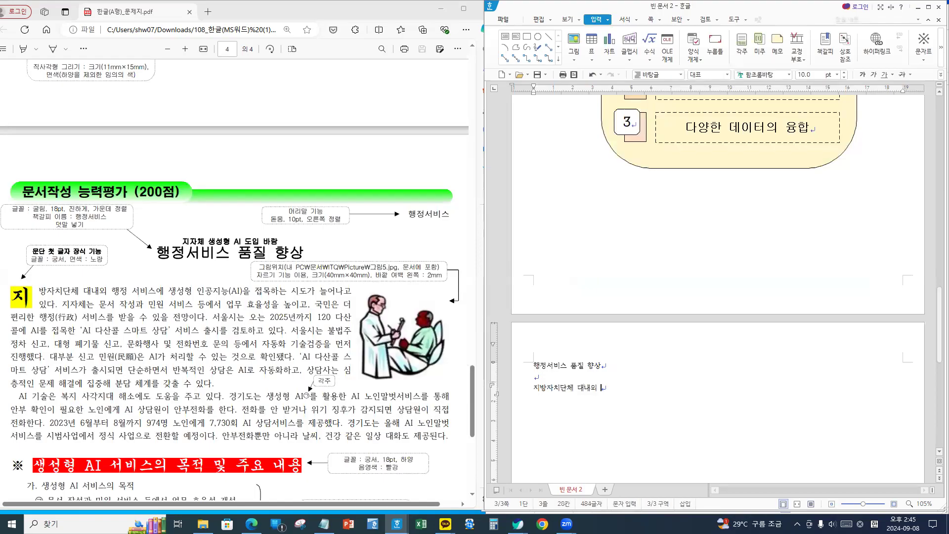
pyautogui.write('행정 서비스에')
# - Select the partial body line so it can be replaced
pyautogui.scroll(-1, 649, 378)
pyautogui.scroll(-2, 623, 361)
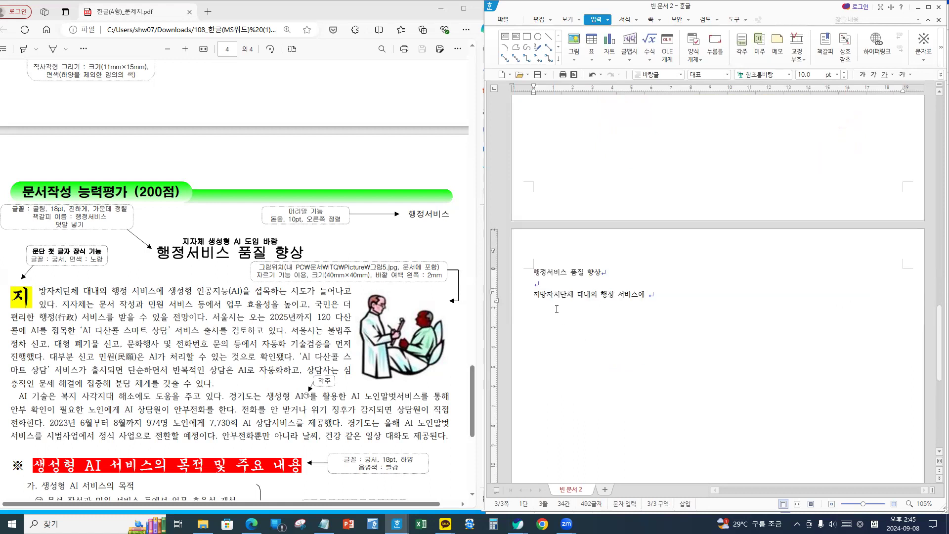
pyautogui.click(526, 275)
pyautogui.moveTo(533, 295); pyautogui.dragTo(684, 297)
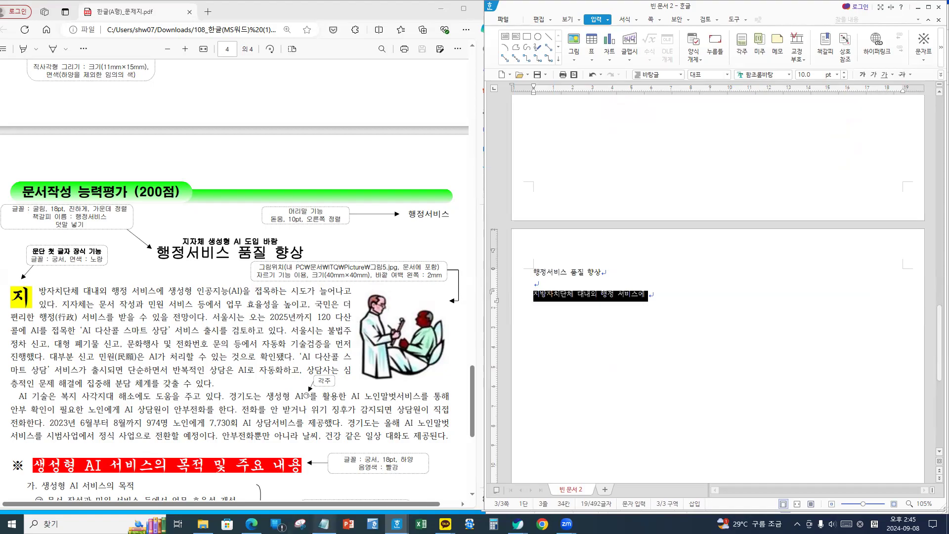
# - Copy both body paragraphs from Notepad and paste them over the partial line in Hangul
pyautogui.click(323, 524)
pyautogui.click(120, 248)
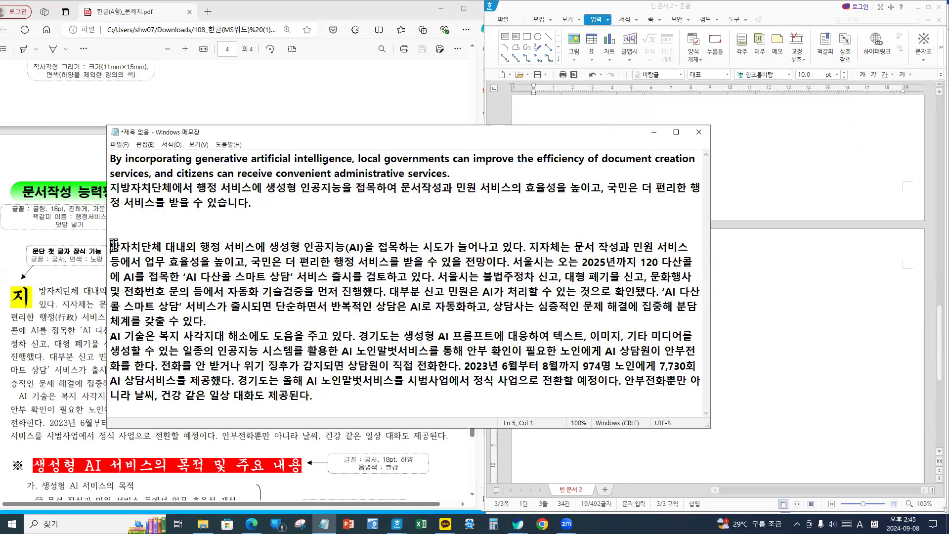
pyautogui.moveTo(124, 249); pyautogui.dragTo(354, 396)
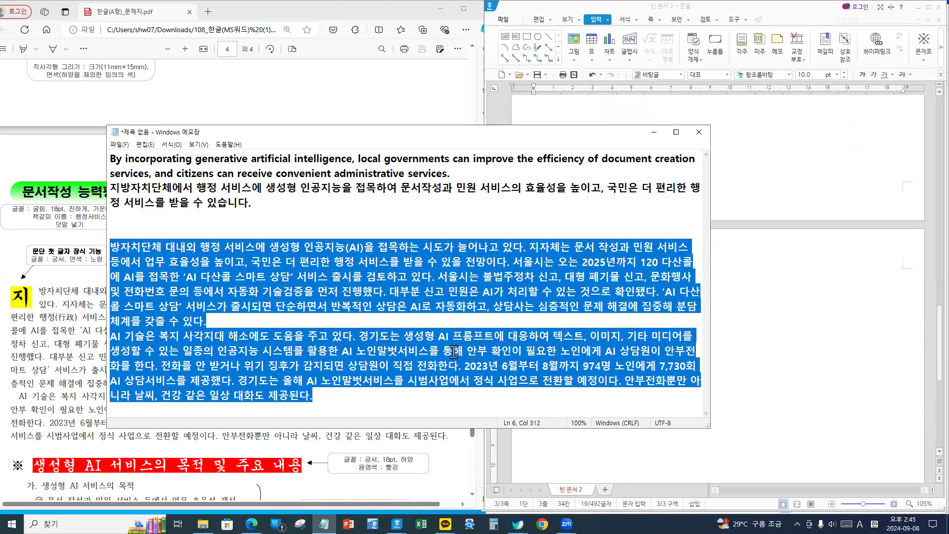
pyautogui.click(740, 256)
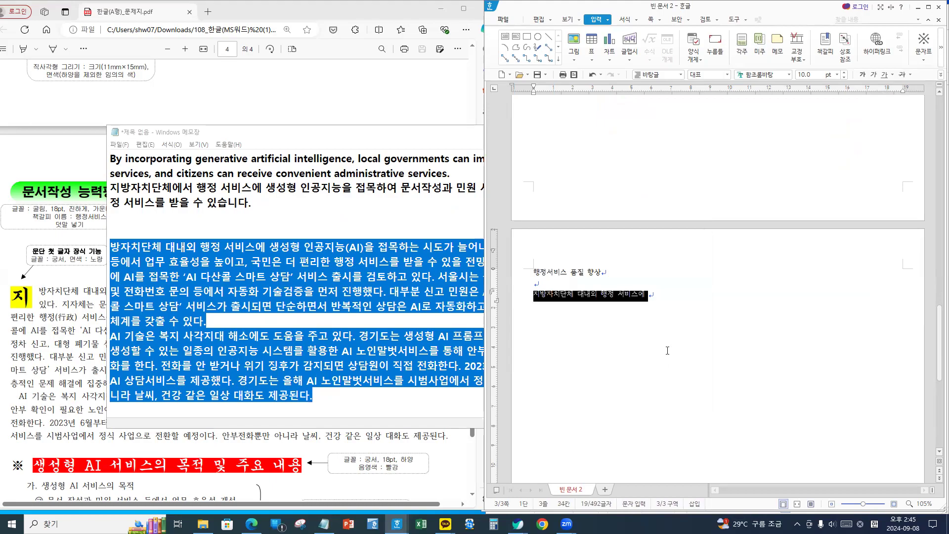
pyautogui.hotkey('ctrl', 'v')
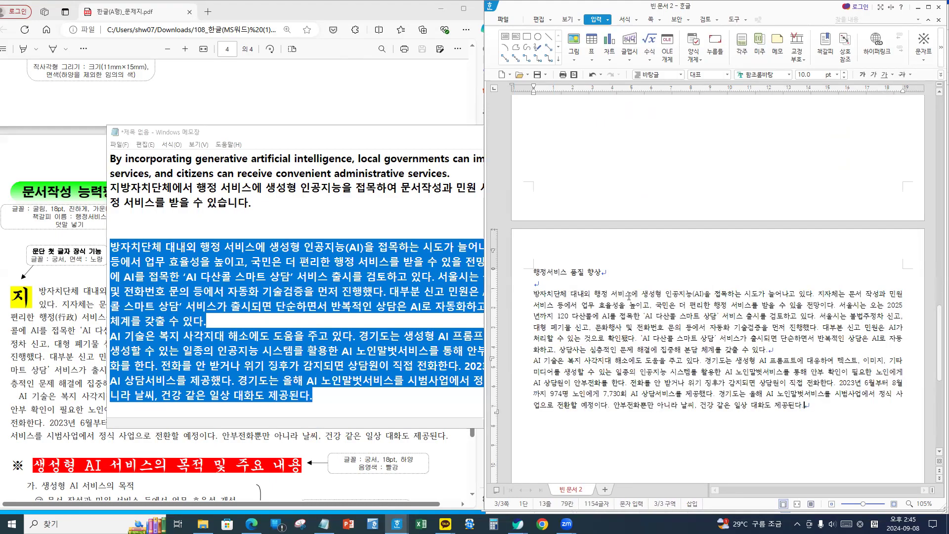
# - Restore the missing '지' at the body's start and add blank lines after the body
pyautogui.click(628, 295)
pyautogui.press('Home')
pyautogui.write('지')
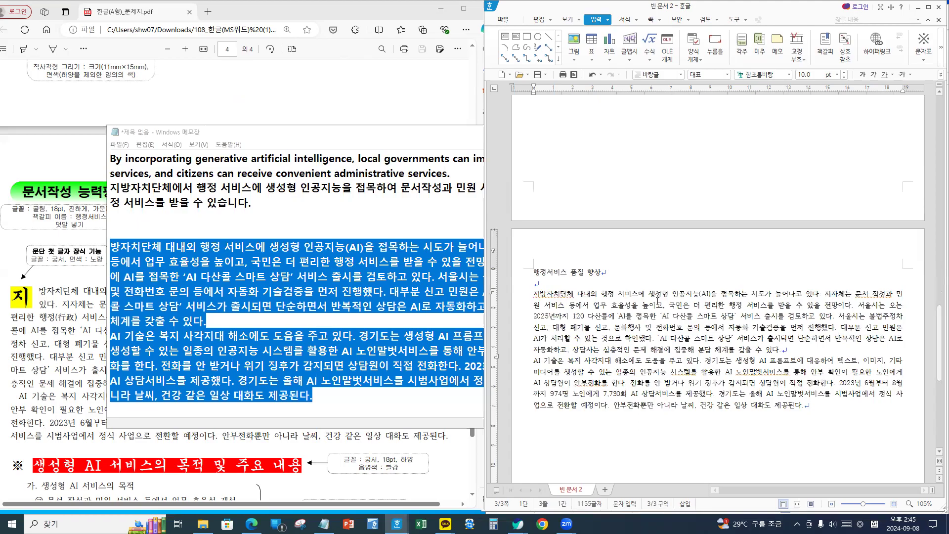
pyautogui.click(825, 417)
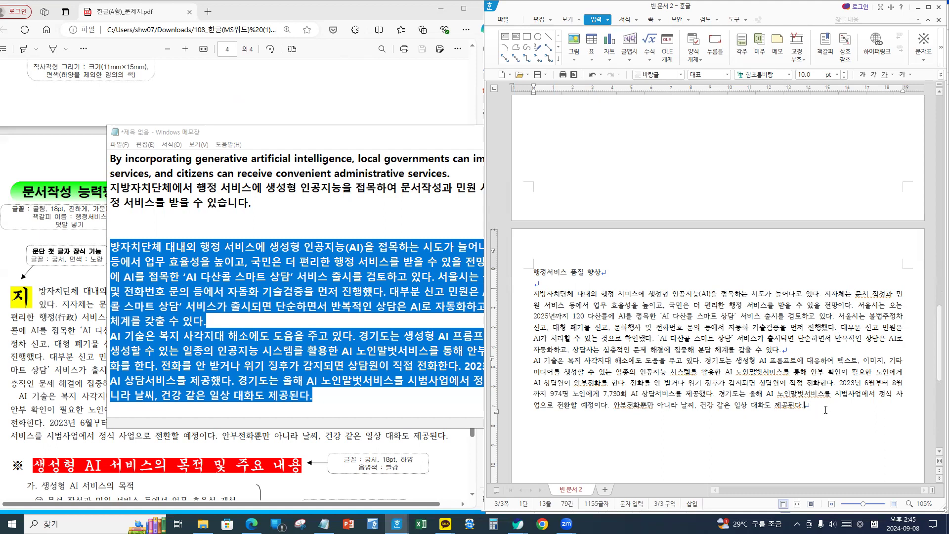
pyautogui.press('Return')
pyautogui.press('Return')
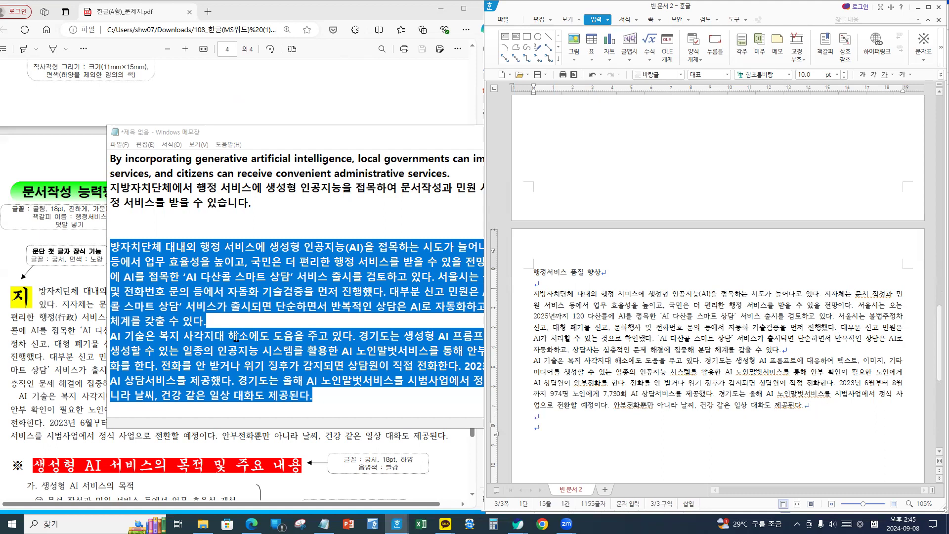
pyautogui.click(94, 388)
# - Insert a ※ mark from the HNC character map and start typing '생성형 AI 서비스의 목적 및 주요 내용'
pyautogui.scroll(-5, 146, 385)
pyautogui.scroll(2, 148, 384)
pyautogui.click(568, 425)
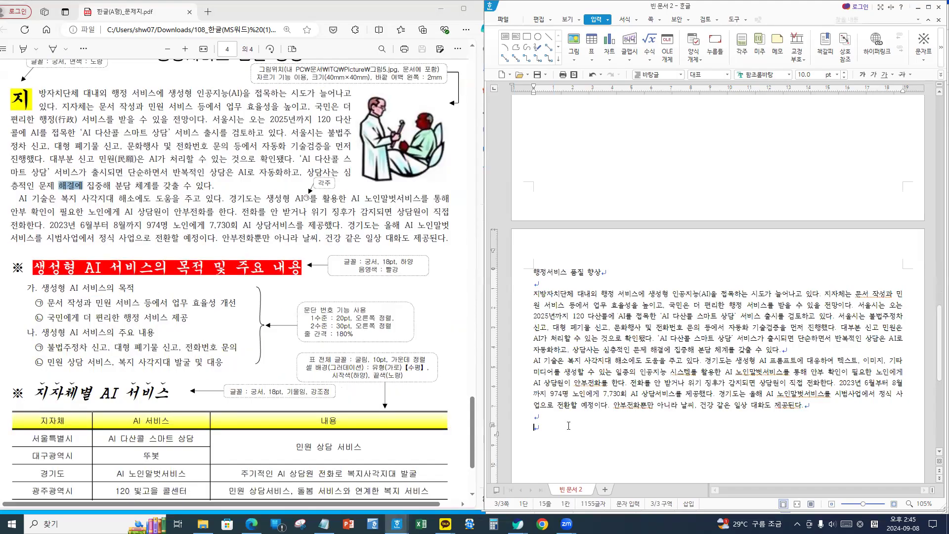
pyautogui.hotkey('ctrl', 'F10')
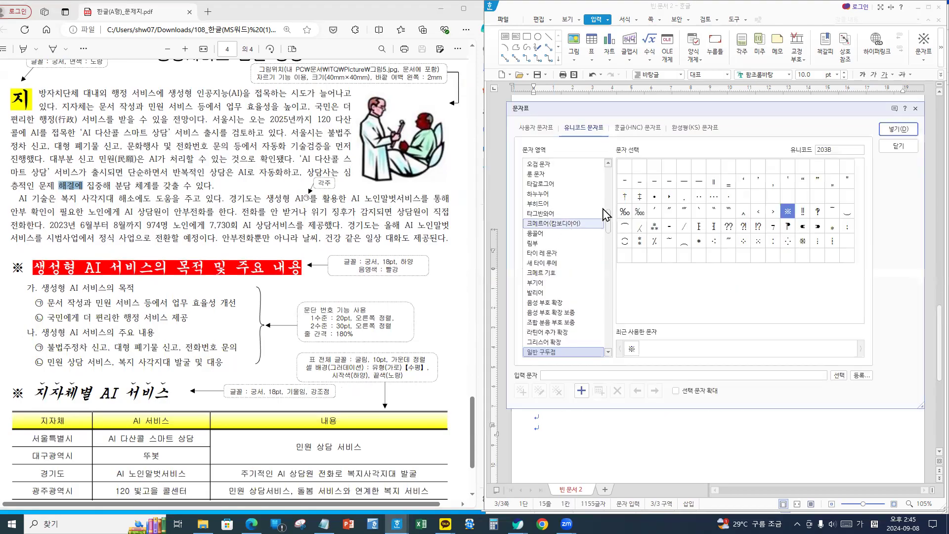
pyautogui.click(636, 129)
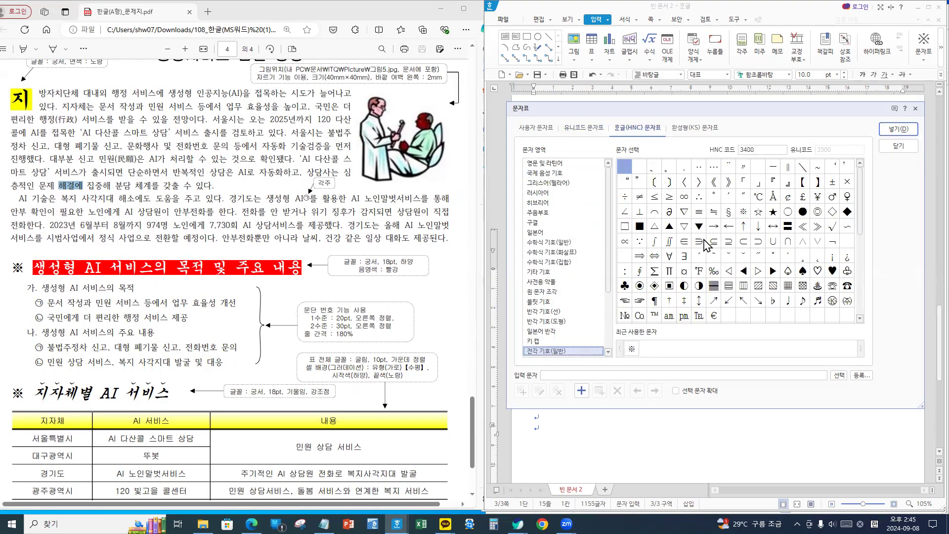
pyautogui.click(897, 129)
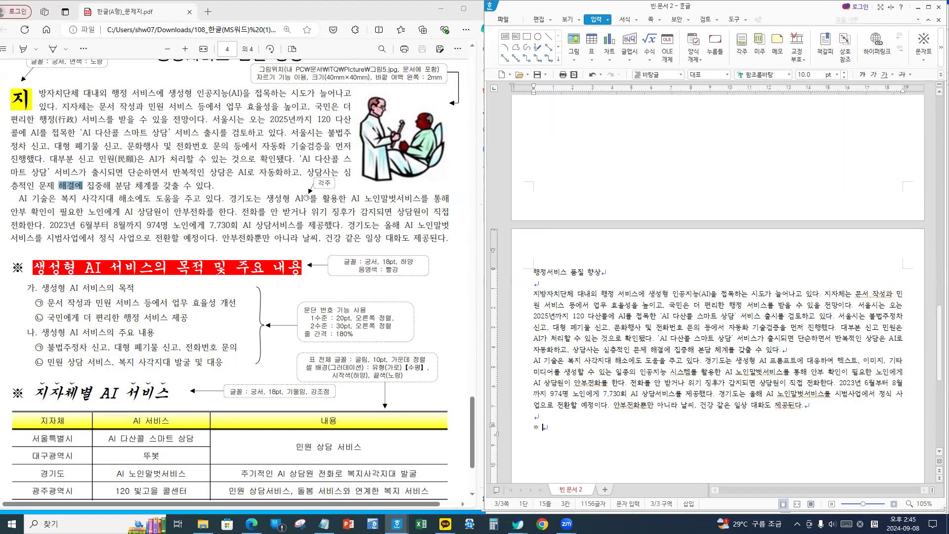
pyautogui.write('생성형 AI')
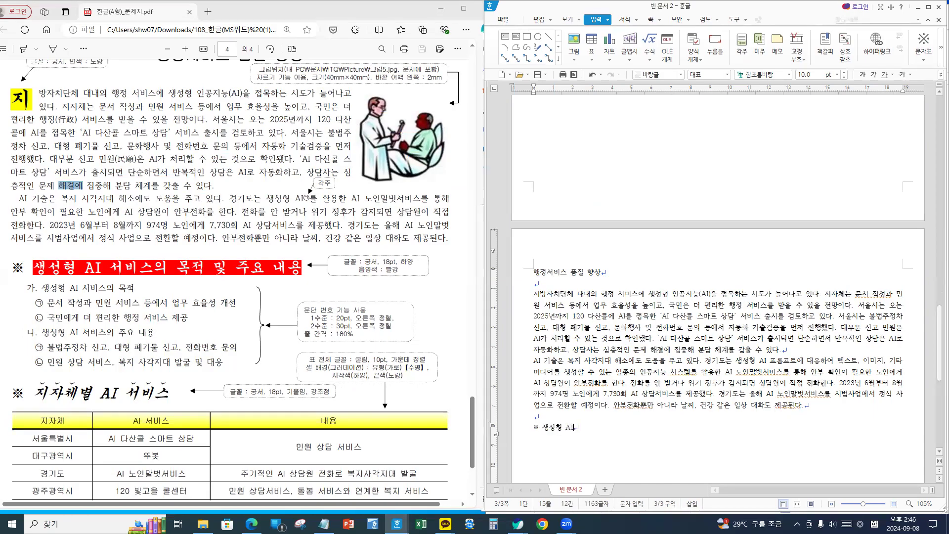
pyautogui.write(' 서비스의')
pyautogui.write(' 목적 및 주')
pyautogui.write('요 내용 ')
pyautogui.write('생성형 ')
pyautogui.write('AI ')
pyautogui.write('tjql')
# - Finish the heading, then add '문서 작성과 민원 서비스 등에서 업무 효율성 개선' and '국민에게 더 편리한 행정 서비스 제공'
pyautogui.press('BackSpace')
pyautogui.press('BackSpace')
pyautogui.press('BackSpace')
pyautogui.press('BackSpace')
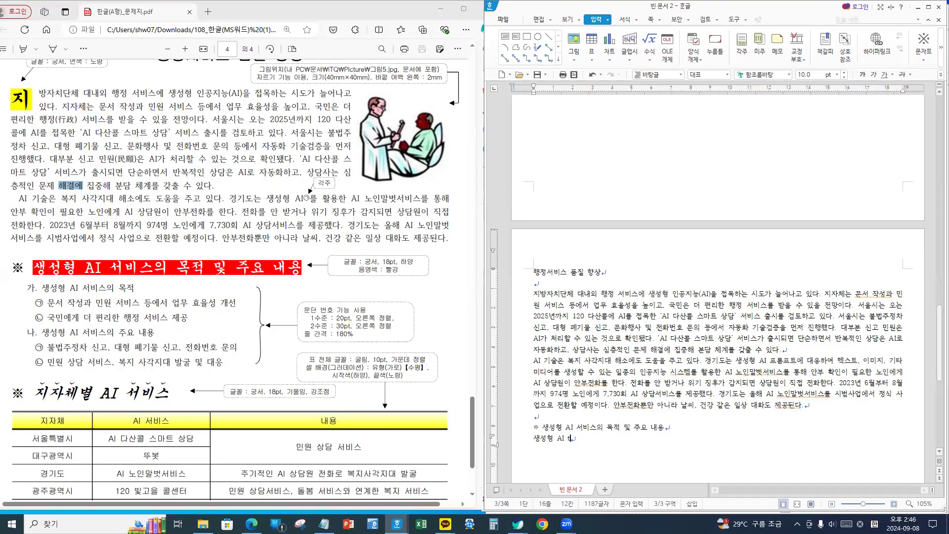
pyautogui.write('서비스의 목적')
pyautogui.press('Return')
pyautogui.write('문서 작성과 민원 서비스 등에서 업무 효율성 개선')
pyautogui.press('Return')
pyautogui.write('국민에게 더 편리한 ')
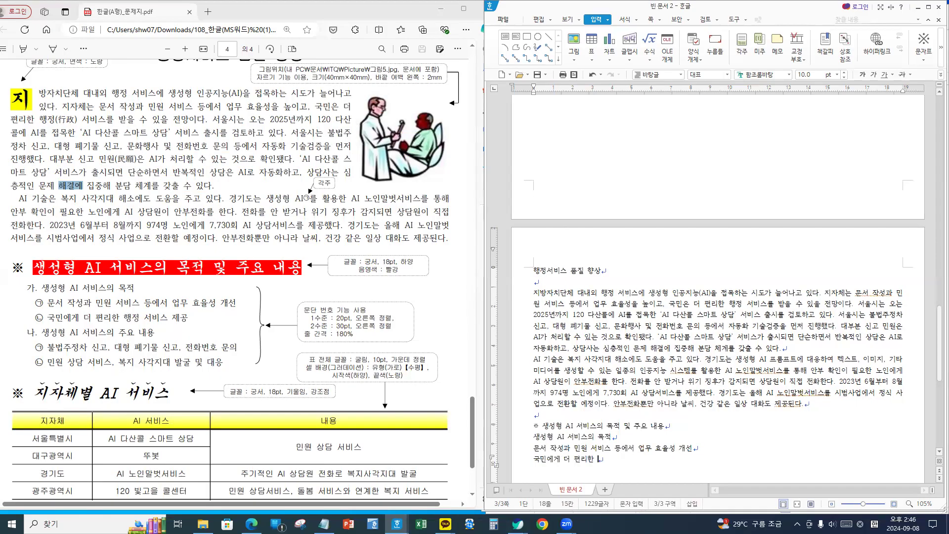
pyautogui.write('행정 ㅅ서비스 제공')
pyautogui.press('Return')
# - Add '생성형 AI 서비스의 주요 내용' with items '불법주정차 신고, 대형 폐기물 신고, 전화번호 문의' and '민원 상담 서비스, 복지 사각지대 발굴 및 대응'
pyautogui.write('생')
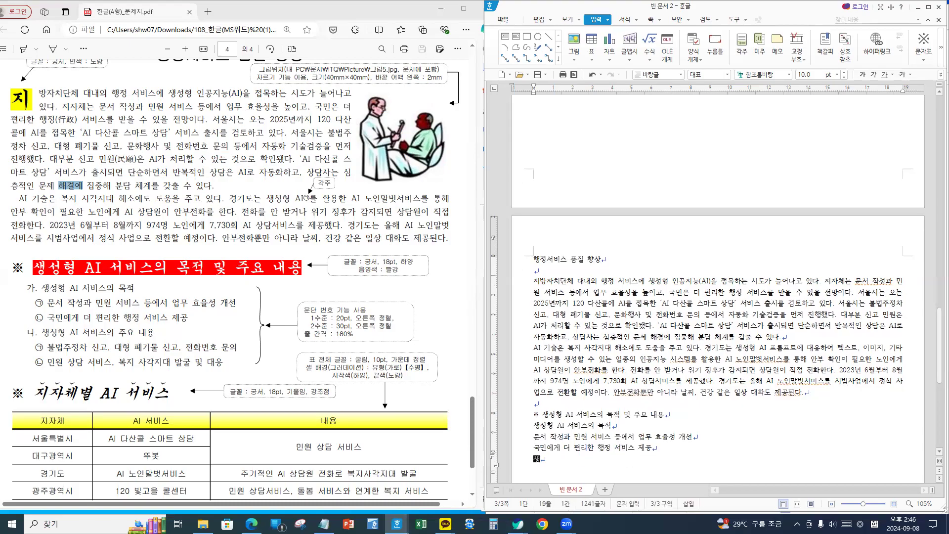
pyautogui.write('성형 AI 서')
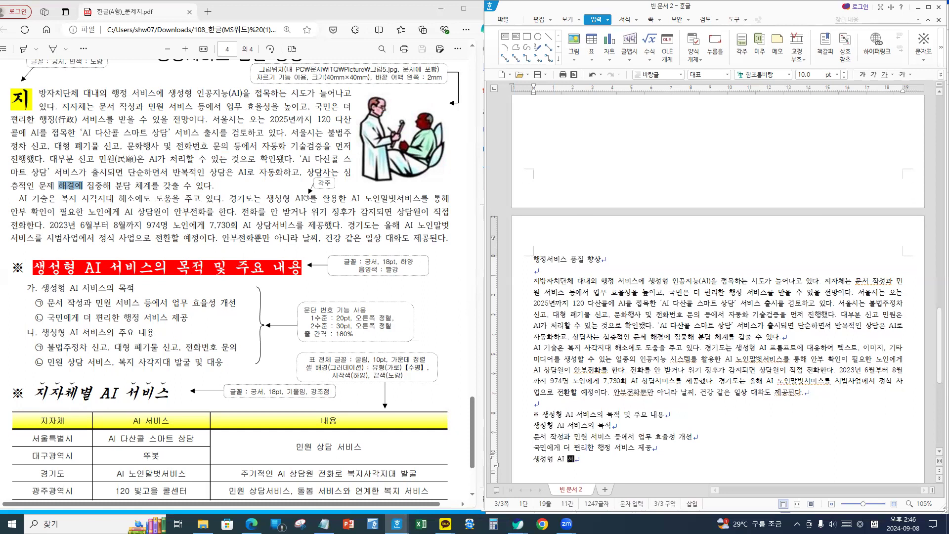
pyautogui.write('비스으의 주요 내요')
pyautogui.write('ㅇ')
pyautogui.press('Return')
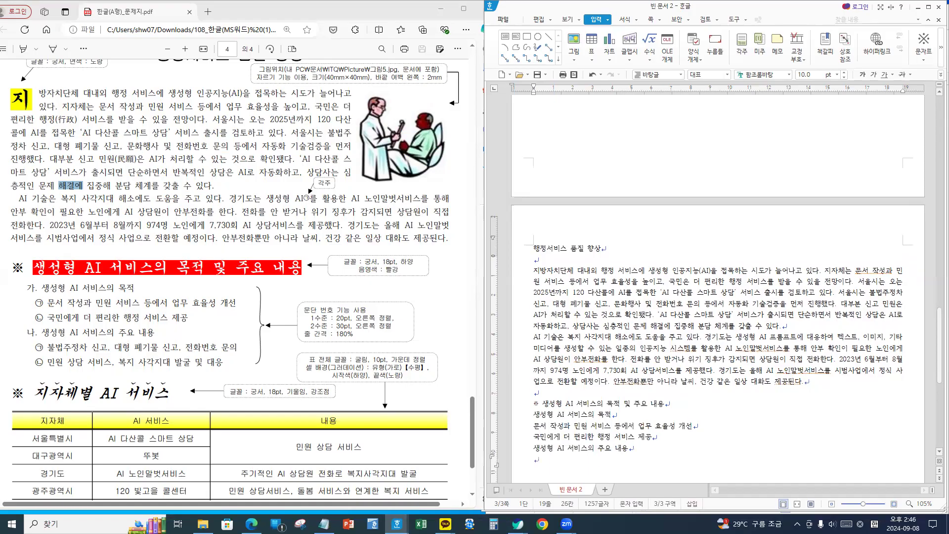
pyautogui.write('불법')
pyautogui.write('주정차 신고, ')
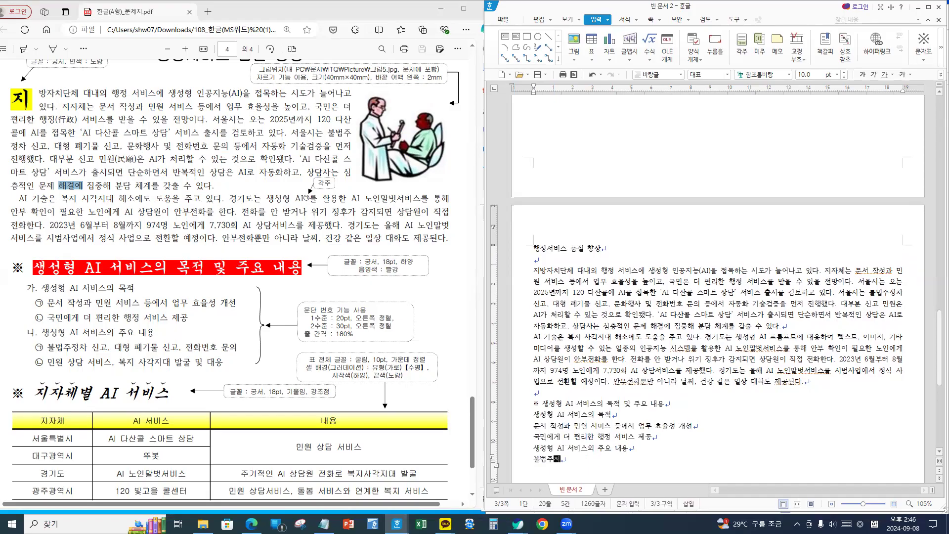
pyautogui.write('대형')
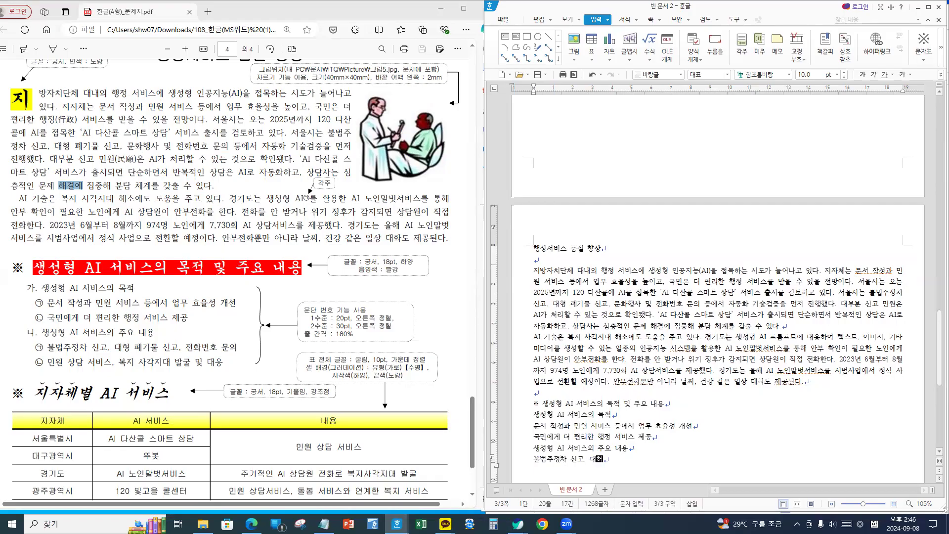
pyautogui.write(' ㅍㅖ기물 신고, 저')
pyautogui.write('ㄴ화번호 문')
pyautogui.write('의')
pyautogui.press('Return')
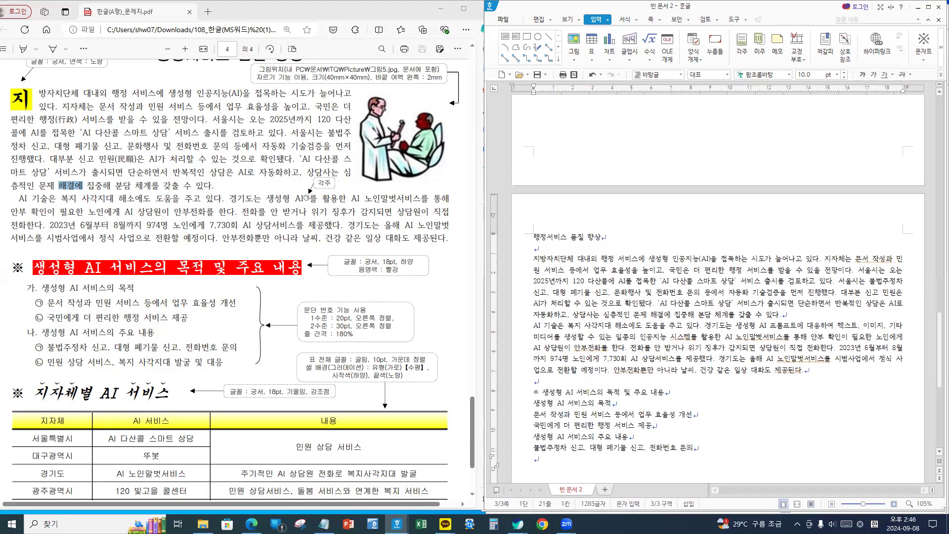
pyautogui.write('민원')
pyautogui.write(' 상담 서비')
pyautogui.write('스, 보')
pyautogui.write('지 사각지')
pyautogui.write('대 발굴 및')
pyautogui.write(' 대응')
pyautogui.press('Return')
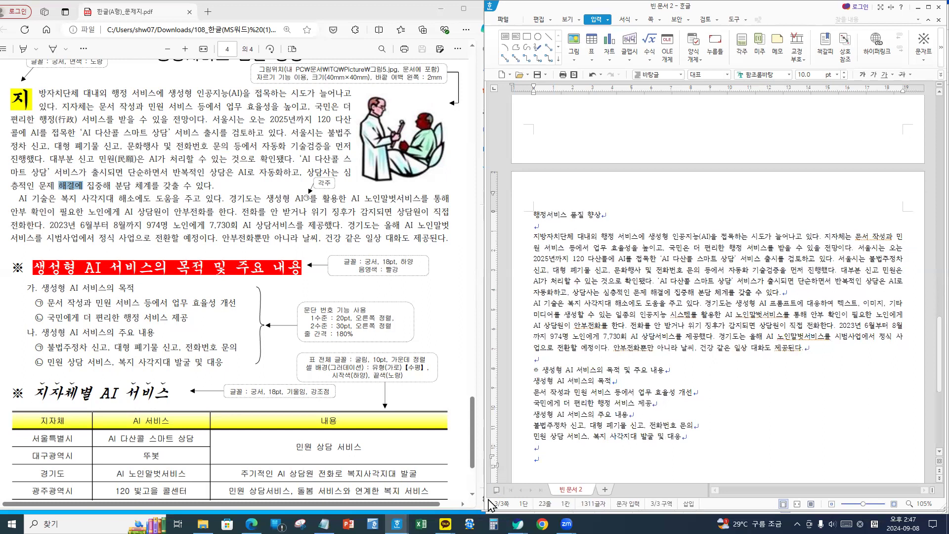
pyautogui.hotkey('ctrl', 'F10')
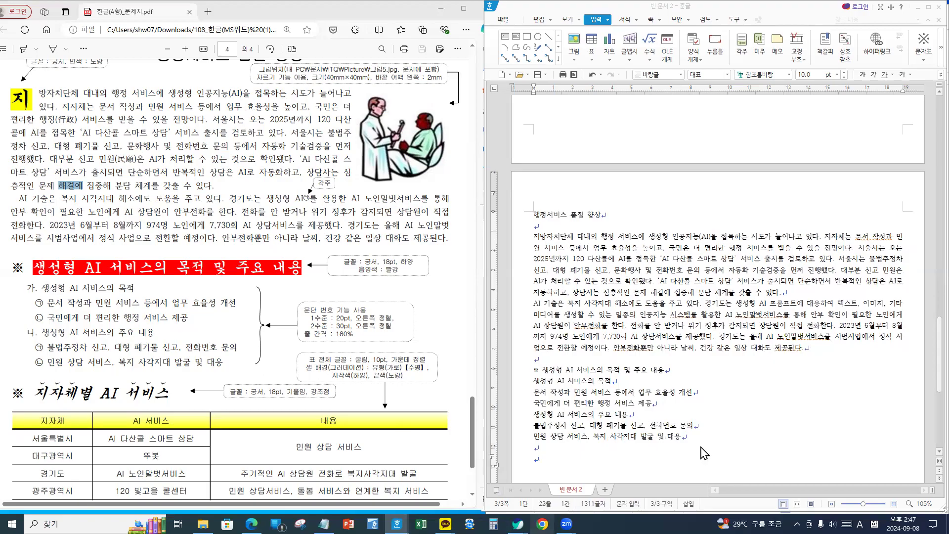
pyautogui.scroll(-2, 569, 438)
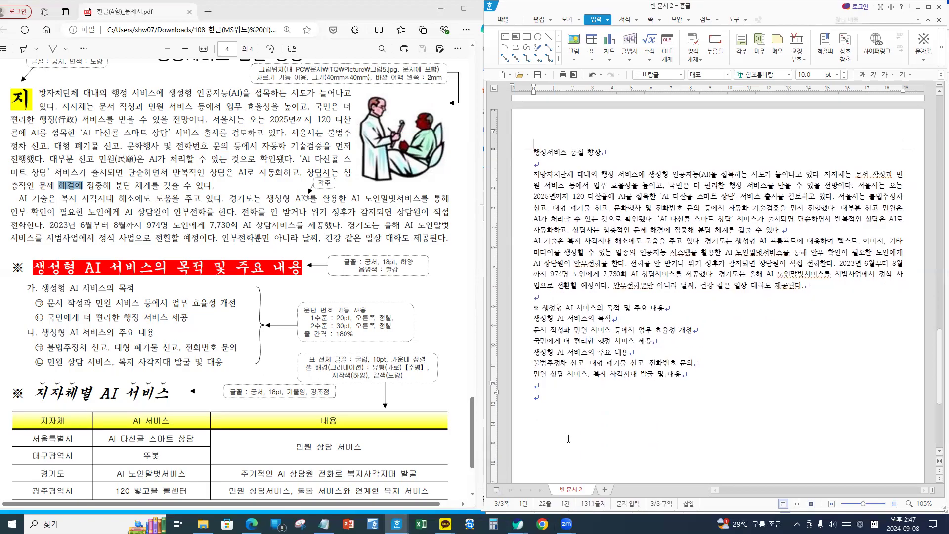
# - Add the heading '※ 지자체별 AI 서비스' and leave an empty line below it in Korean input
pyautogui.click(550, 395)
pyautogui.hotkey('ctrl', 'F10')
pyautogui.press('Return')
pyautogui.write('ㅈ')
pyautogui.write('자체별 ')
pyautogui.write('AI ')
pyautogui.write('서비스')
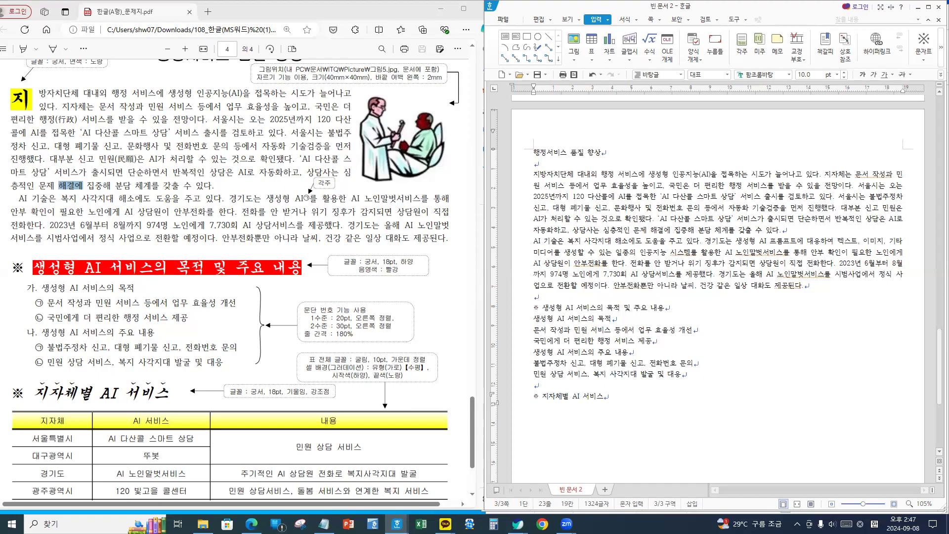
pyautogui.press('Return')
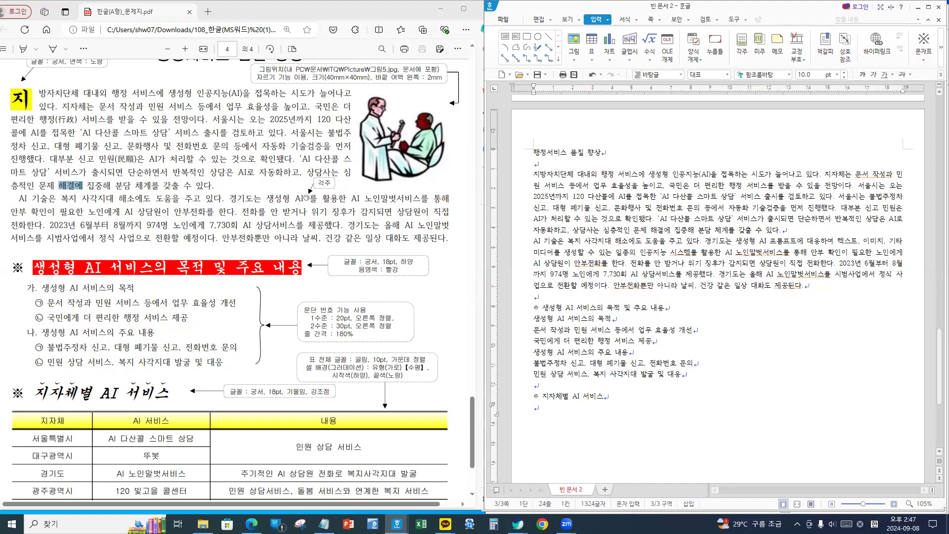
pyautogui.scroll(-3, 642, 331)
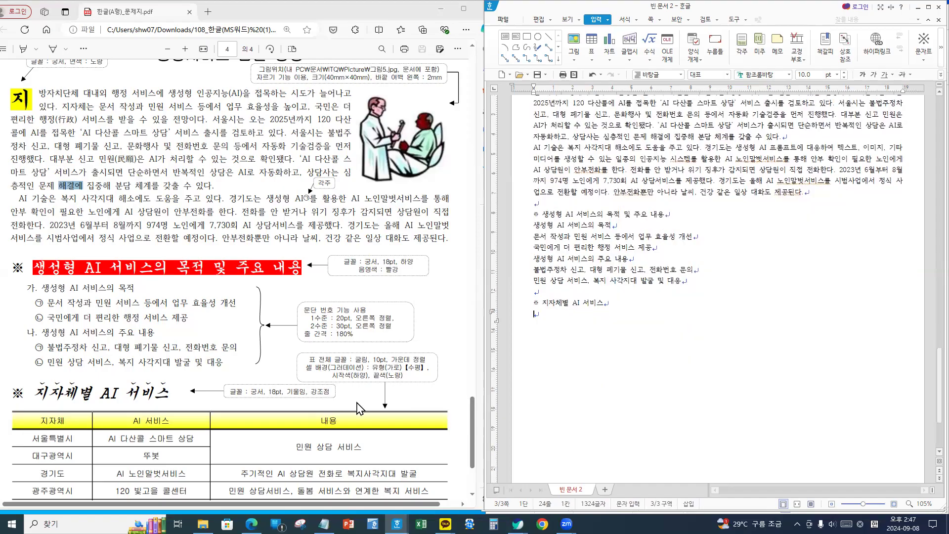
pyautogui.scroll(-3, 360, 408)
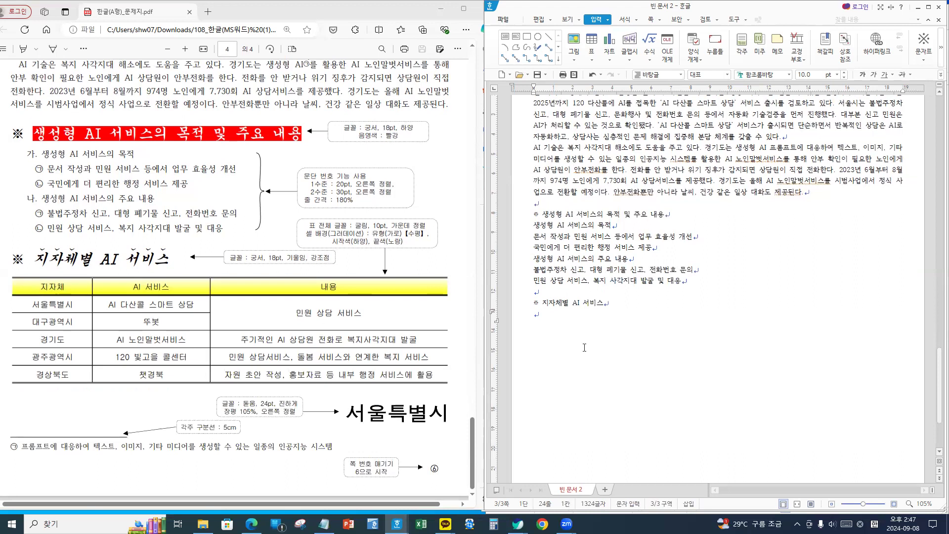
pyautogui.press('Hangul')
# - Create a table with 6 rows and 3 columns
pyautogui.hotkey('ctrl', 'n')
pyautogui.press('t')
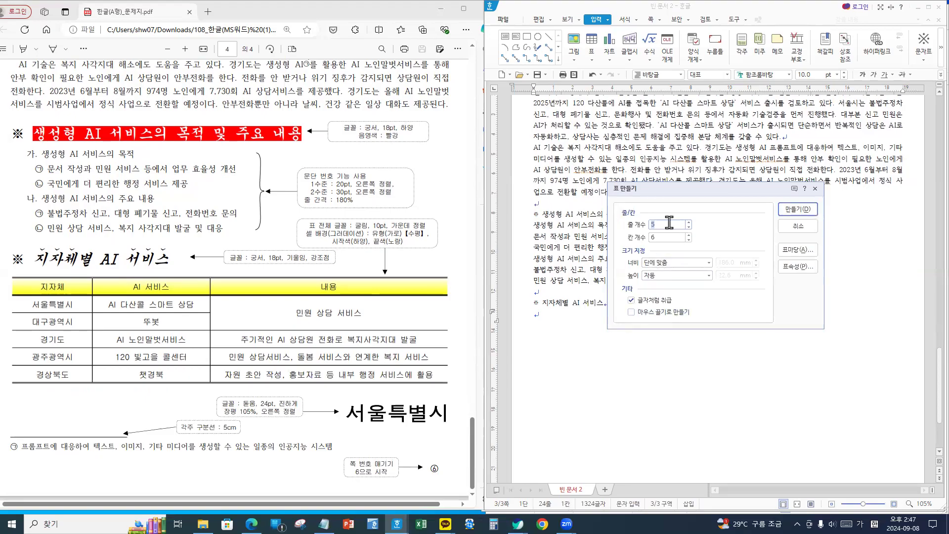
pyautogui.write('6')
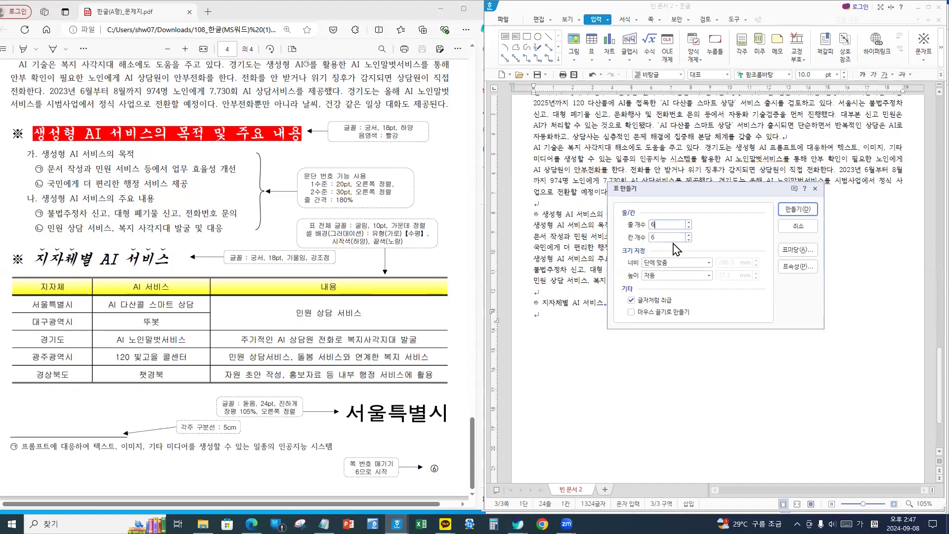
pyautogui.press('Tab')
pyautogui.write('3')
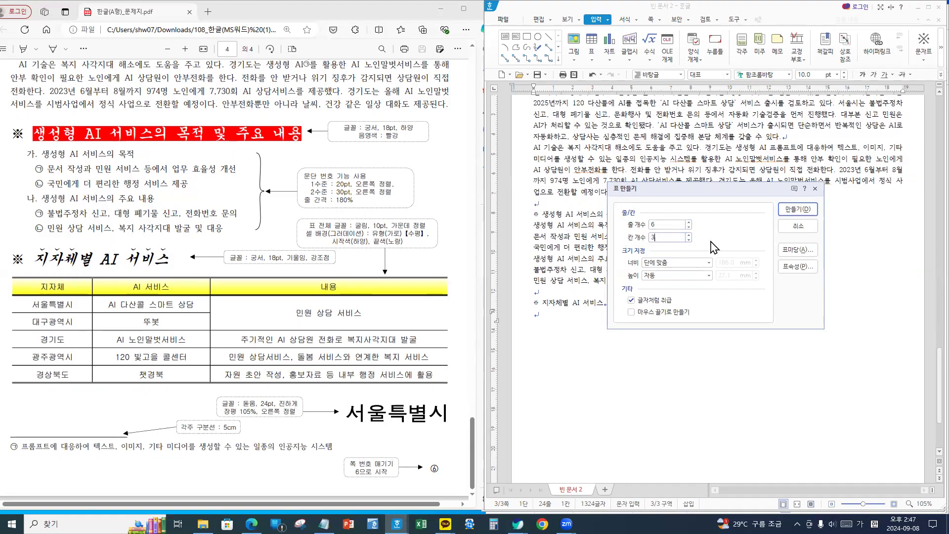
pyautogui.click(798, 210)
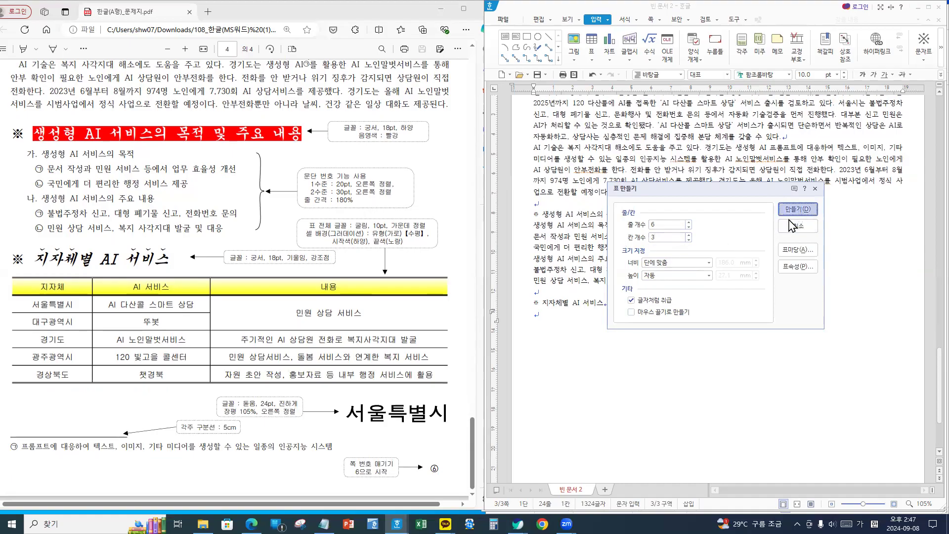
# - Make all table rows taller, set the cells to 굴림 font, and centre-align them
pyautogui.moveTo(542, 318); pyautogui.dragTo(812, 365)
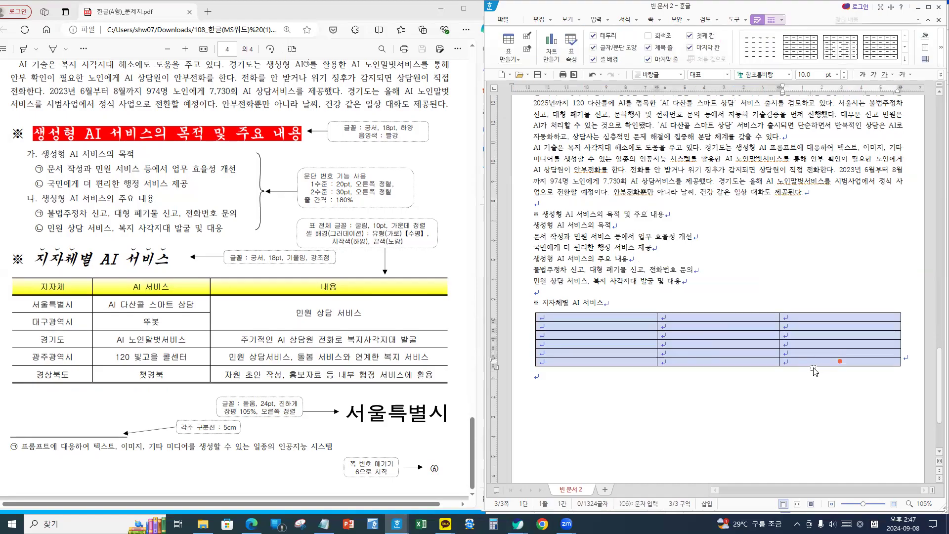
pyautogui.hotkey('ctrl', 'Down')
pyautogui.hotkey('ctrl', 'Down')
pyautogui.hotkey('ctrl', 'Down')
pyautogui.hotkey('ctrl', 'Down')
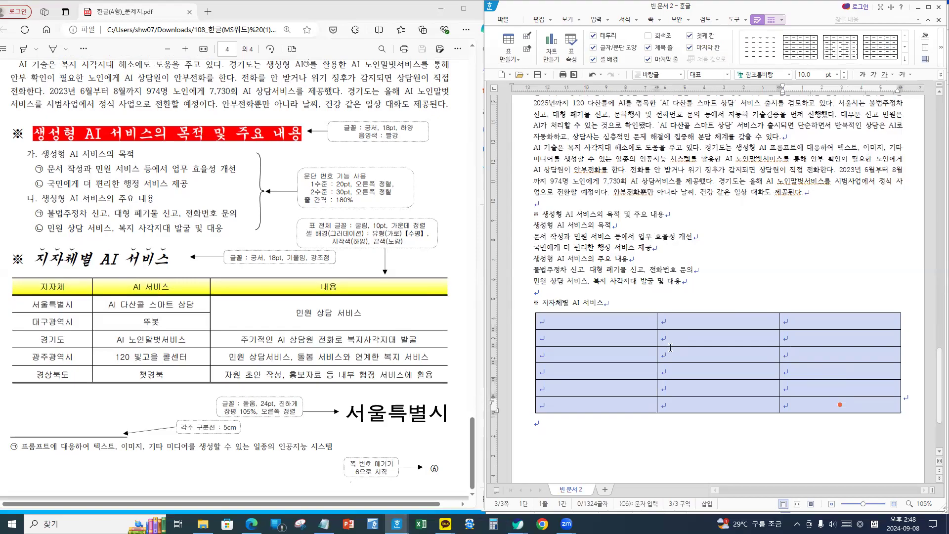
pyautogui.click(768, 74)
pyautogui.write('굴림')
pyautogui.press('Return')
pyautogui.click(941, 74)
pyautogui.click(889, 125)
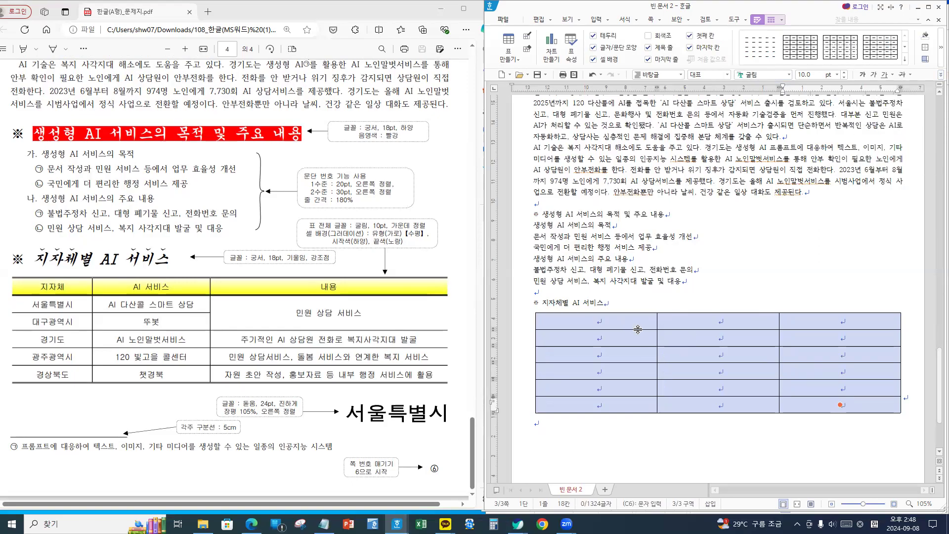
# - Remove the table's left and right outer borders and make its top and bottom borders double lines
pyautogui.press('l')
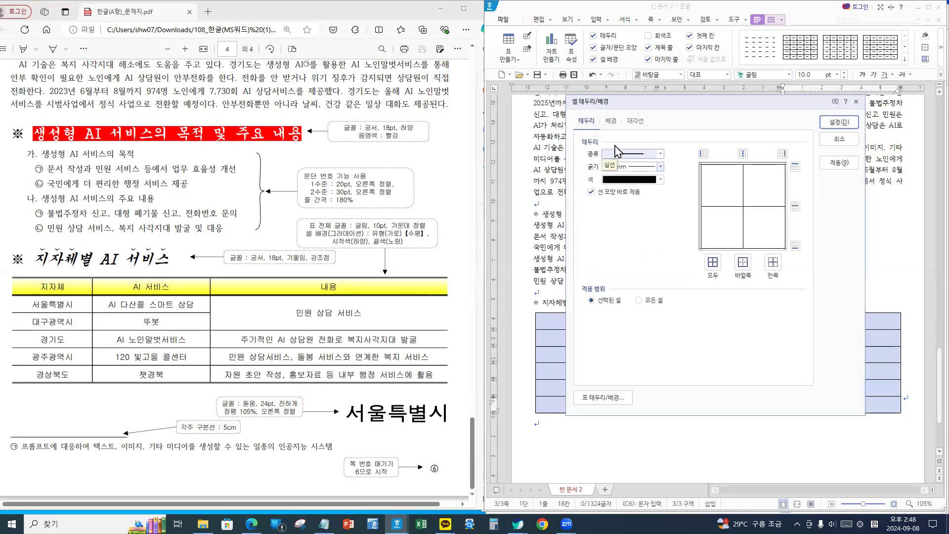
pyautogui.click(622, 160)
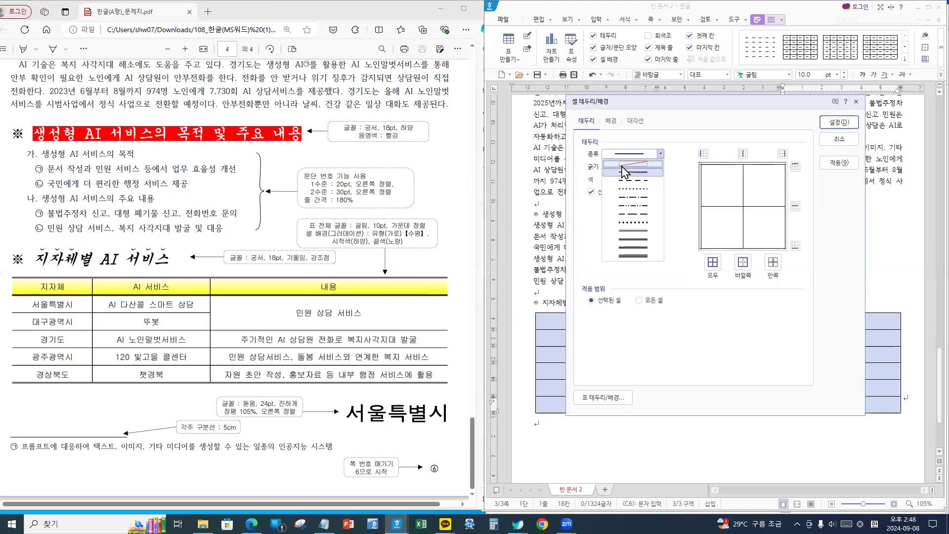
pyautogui.click(624, 154)
pyautogui.click(703, 153)
pyautogui.click(782, 154)
pyautogui.click(619, 192)
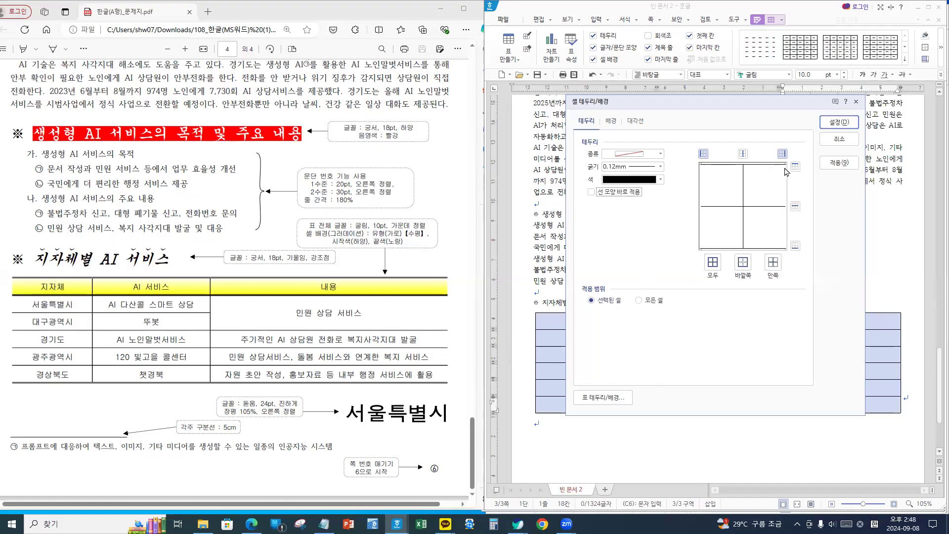
pyautogui.click(643, 156)
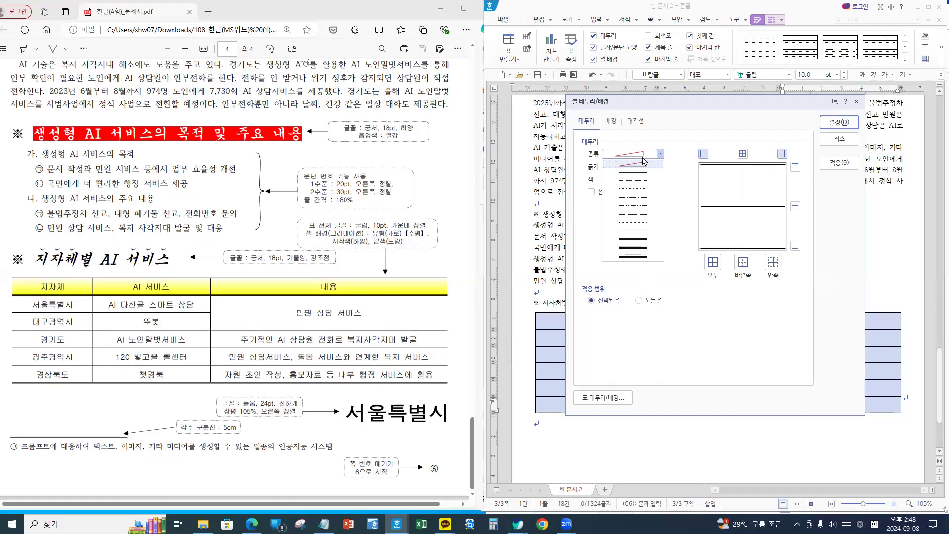
pyautogui.click(636, 232)
pyautogui.click(795, 167)
pyautogui.click(795, 245)
pyautogui.click(839, 124)
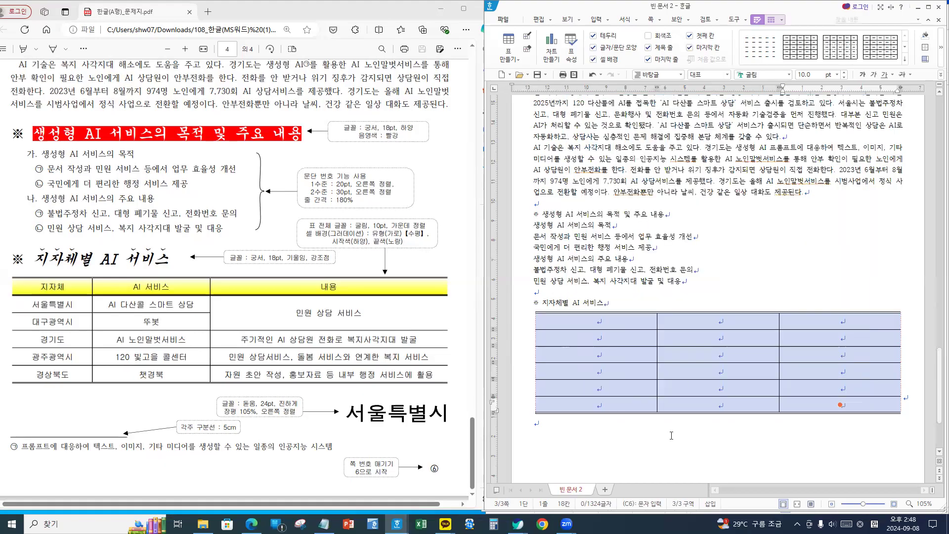
pyautogui.click(534, 423)
pyautogui.scroll(5, 206, 311)
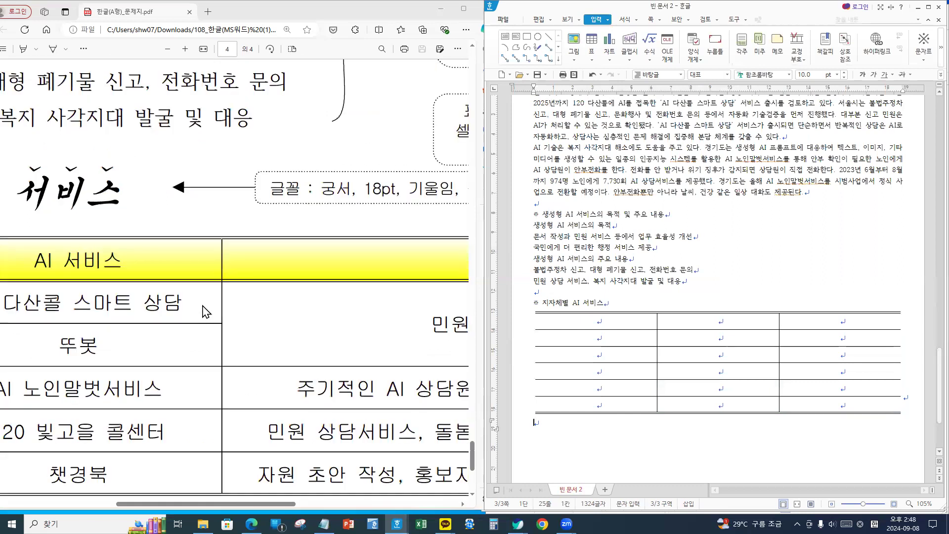
pyautogui.scroll(-5, 267, 313)
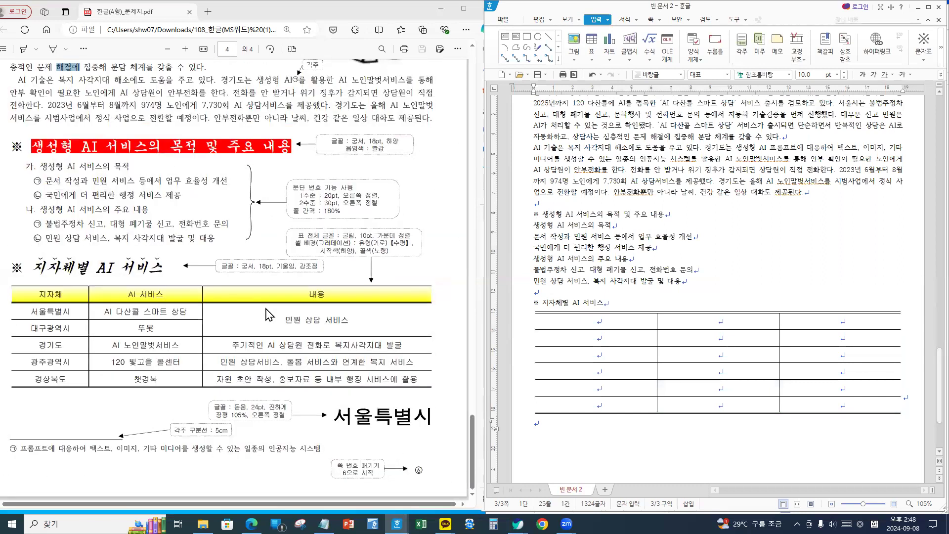
# - Put a double line under the header row
pyautogui.moveTo(642, 320); pyautogui.dragTo(863, 324)
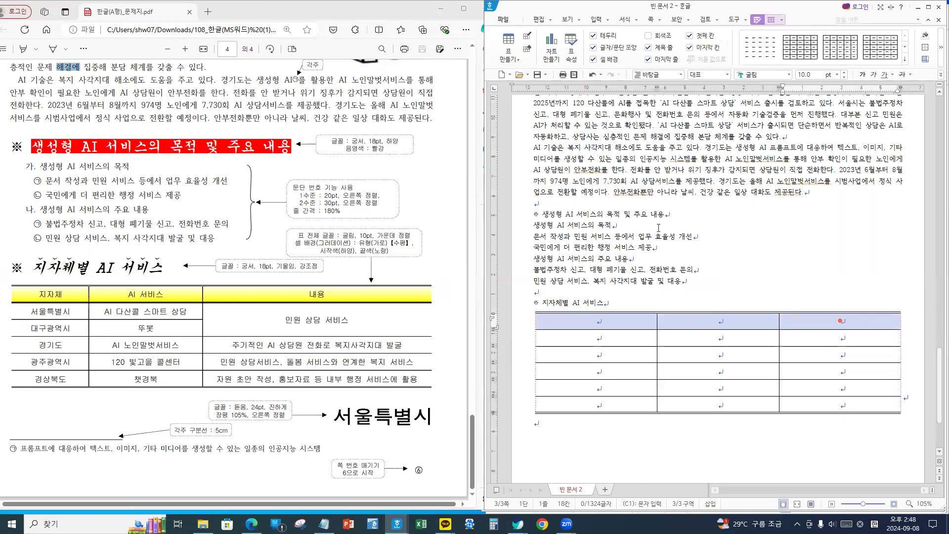
pyautogui.press('l')
pyautogui.click(637, 154)
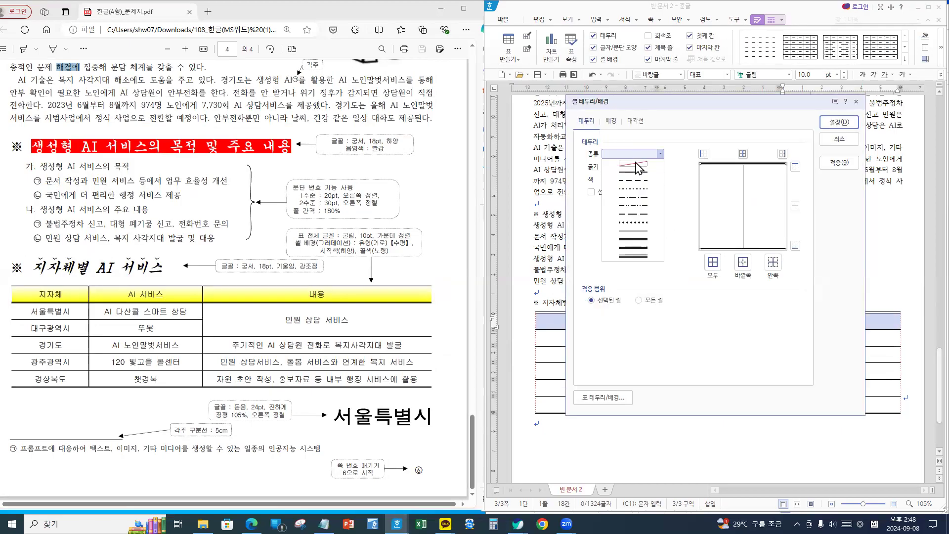
pyautogui.click(637, 239)
pyautogui.click(794, 246)
pyautogui.click(840, 122)
pyautogui.click(682, 292)
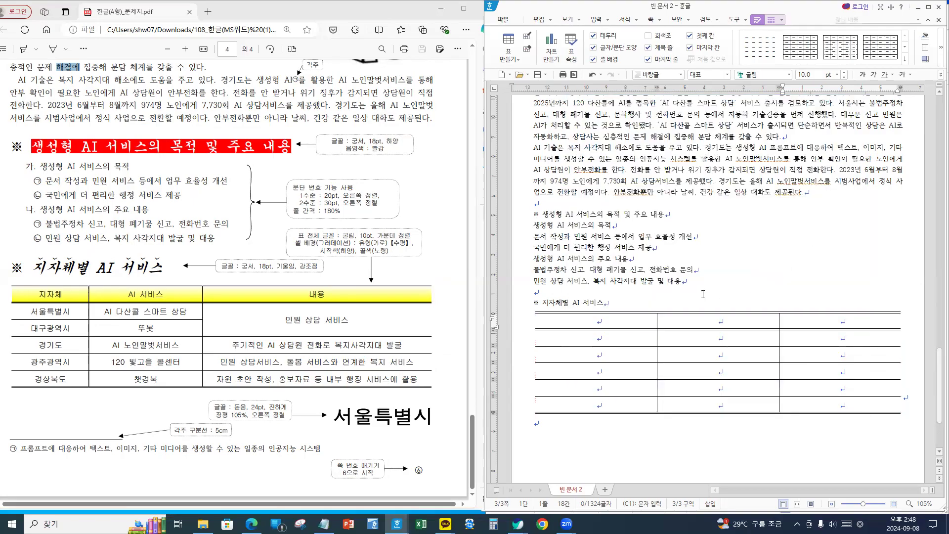
pyautogui.click(598, 320)
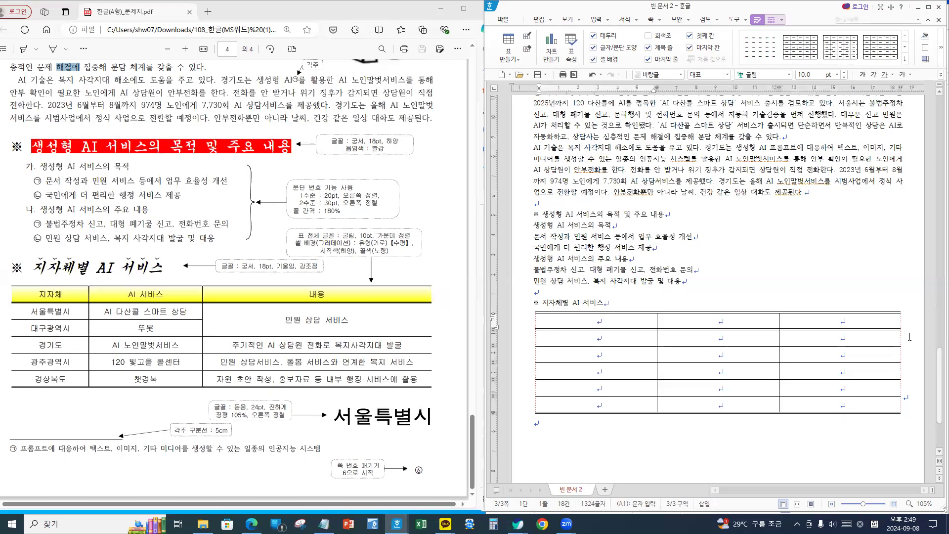
# - Enter headers 지자체, AI 서비스, 내용 and regions 서울특별시, 대구광역시, 경기도, 광주광역시, 경상북도
pyautogui.write('지자체')
pyautogui.press('Tab')
pyautogui.write('AI 서비스')
pyautogui.press('Tab')
pyautogui.write('내용')
pyautogui.press('Tab')
pyautogui.write('서울특별시')
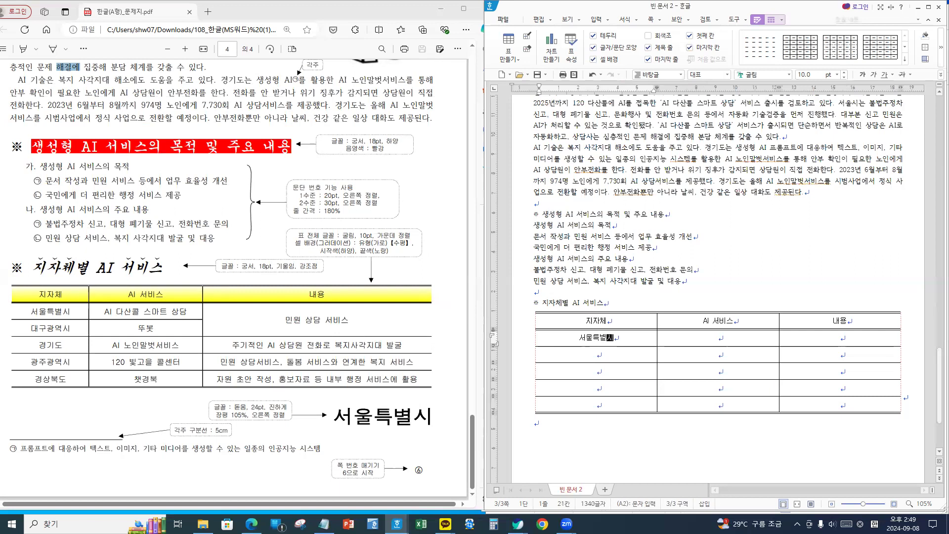
pyautogui.write('대구광')
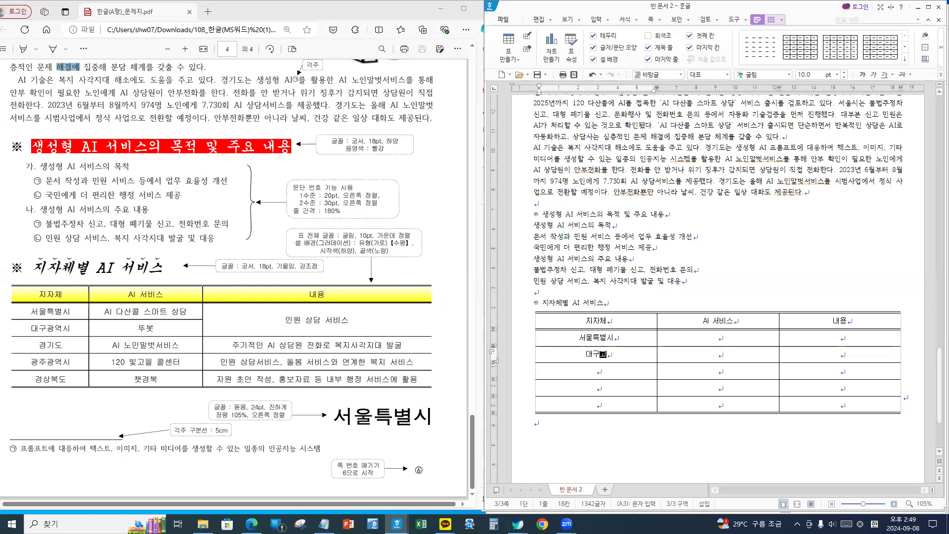
pyautogui.write('역시')
pyautogui.press('Down')
pyautogui.write('ㄱ')
pyautogui.write('경기도')
pyautogui.press('Down')
pyautogui.write('ㄱ광주광역시')
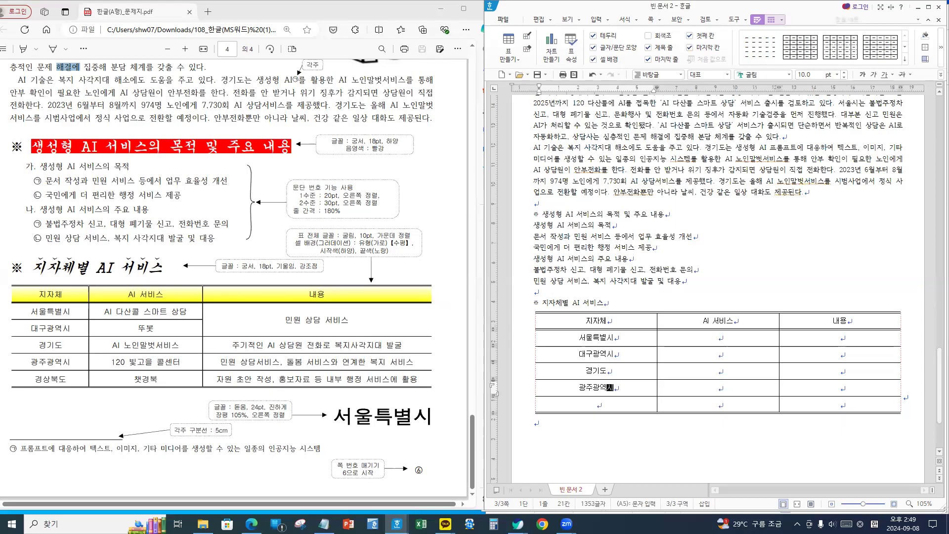
pyautogui.press('Down')
pyautogui.write('경상북도')
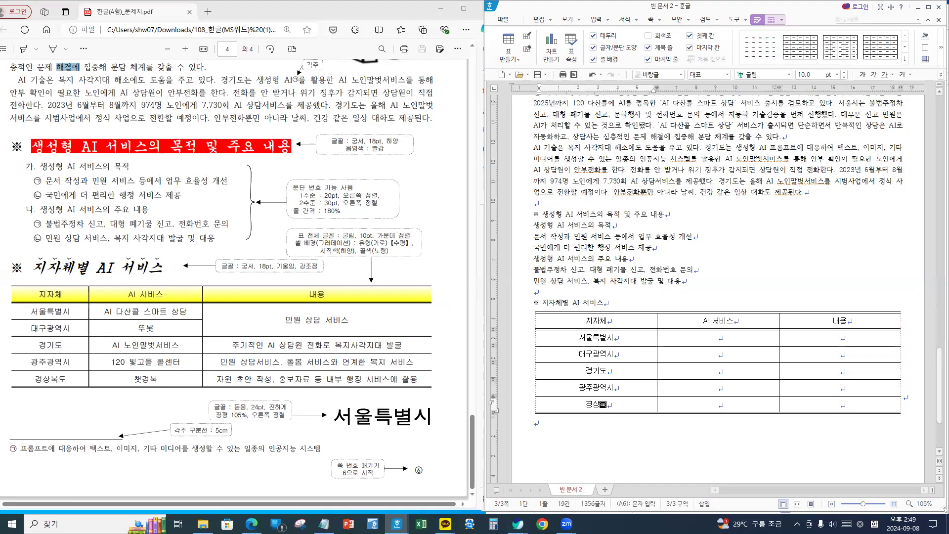
# - Enter the services AI 다산콜 스마트 상담, 뚜봇, AI 노인말벗서비스, 120 빛고을 콜센터, and 경상북도's service
pyautogui.press('Right')
pyautogui.press('Right')
pyautogui.press('Up')
pyautogui.press('Up')
pyautogui.press('Up')
pyautogui.press('Up')
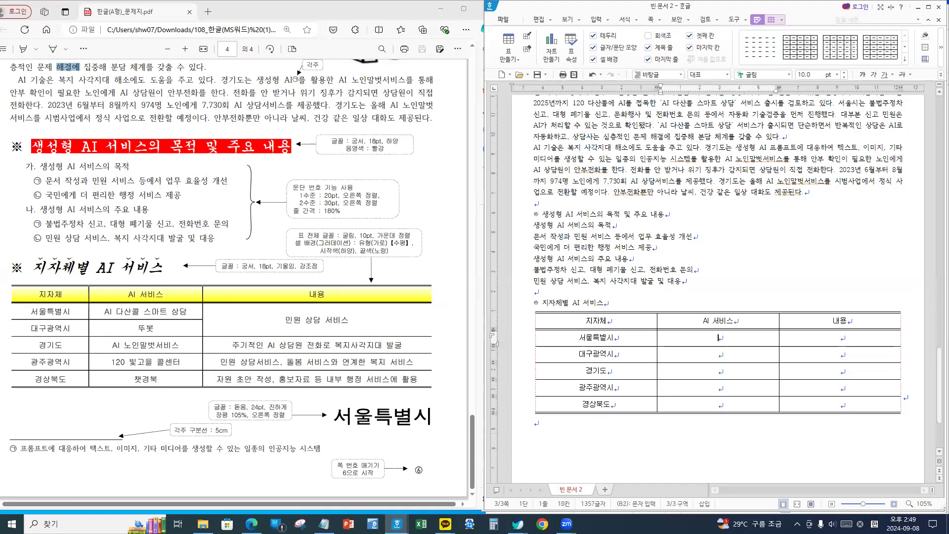
pyautogui.write('AI 다산콜 ㅅㅡ마트 상담')
pyautogui.press('Down')
pyautogui.write('뚜봇')
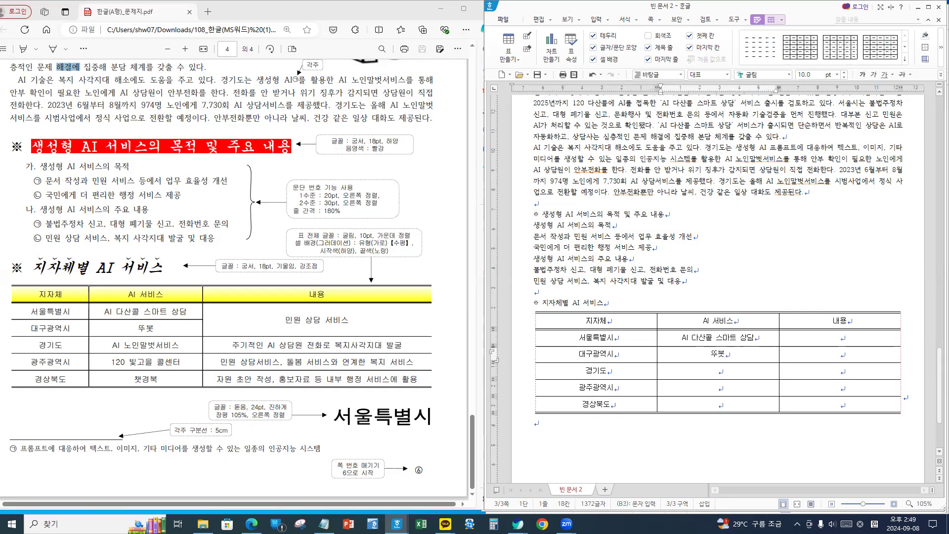
pyautogui.press('Down')
pyautogui.write('AI 노인말')
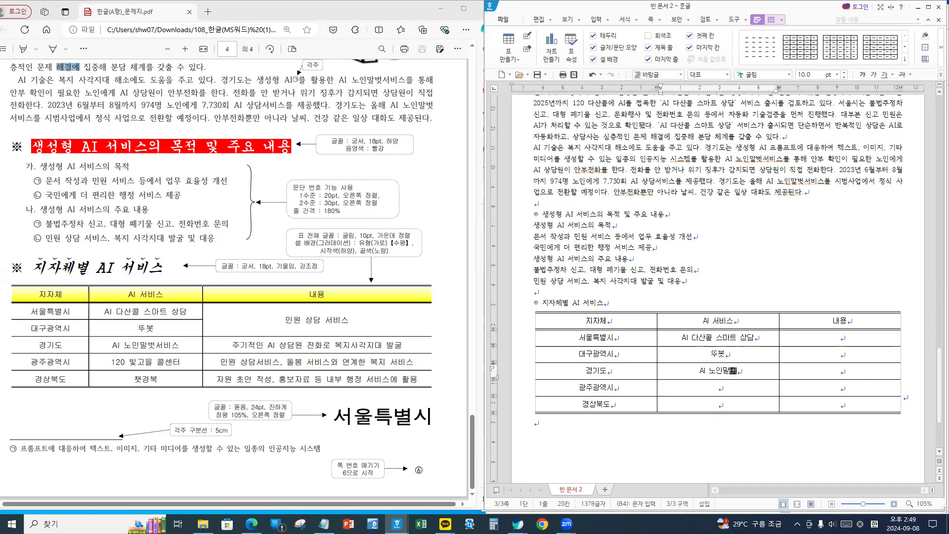
pyautogui.write('벗서비스')
pyautogui.press('Down')
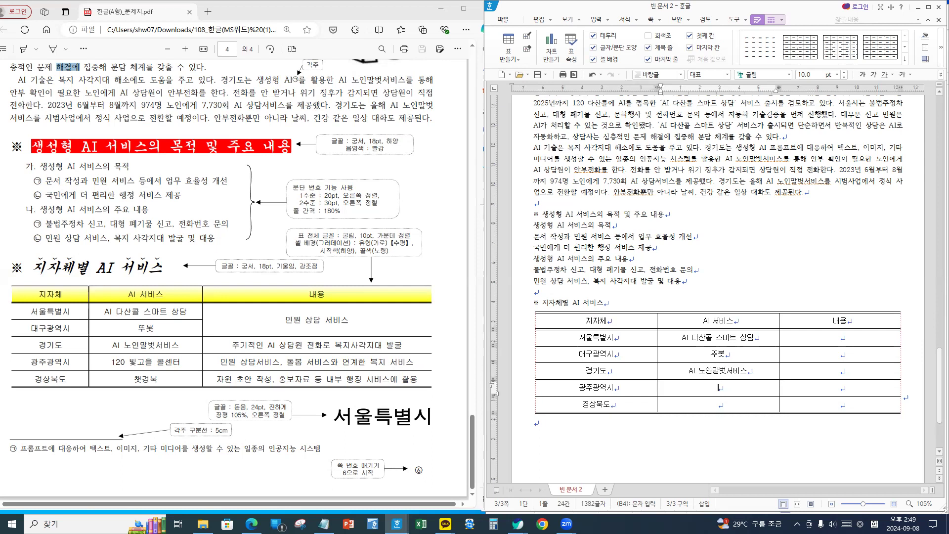
pyautogui.write('120 빛고을 콜센터')
pyautogui.press('Down')
pyautogui.write('ㅊ겨ㅇㅂ')
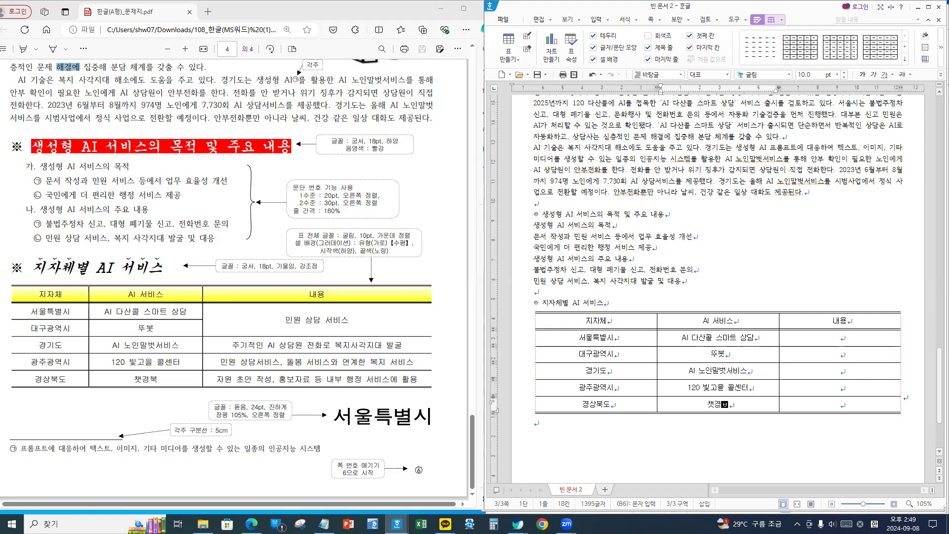
pyautogui.press('Tab')
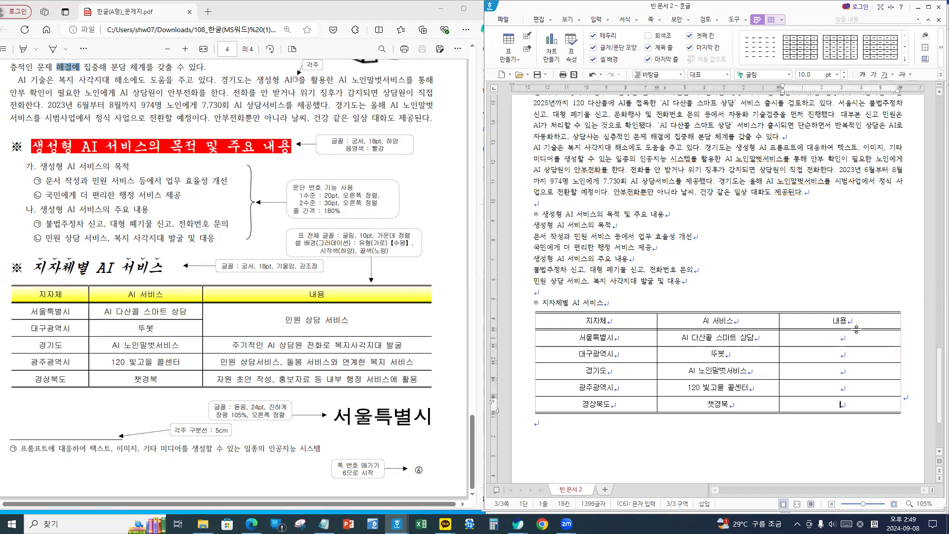
# - Merge the 서울특별시 and 대구광역시 내용 cells and widen the 내용 column by narrowing the columns left of it
pyautogui.moveTo(854, 337); pyautogui.dragTo(851, 353)
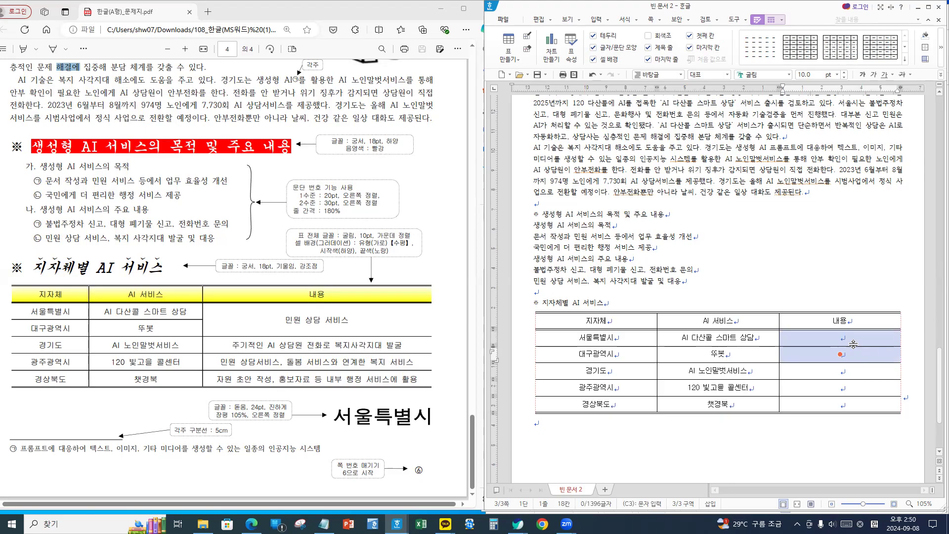
pyautogui.press('m')
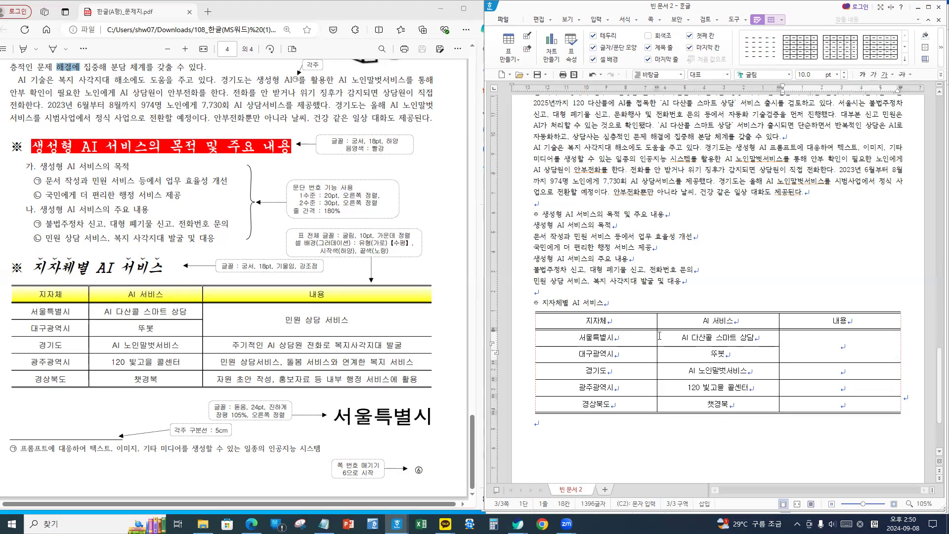
pyautogui.moveTo(658, 336); pyautogui.dragTo(597, 344)
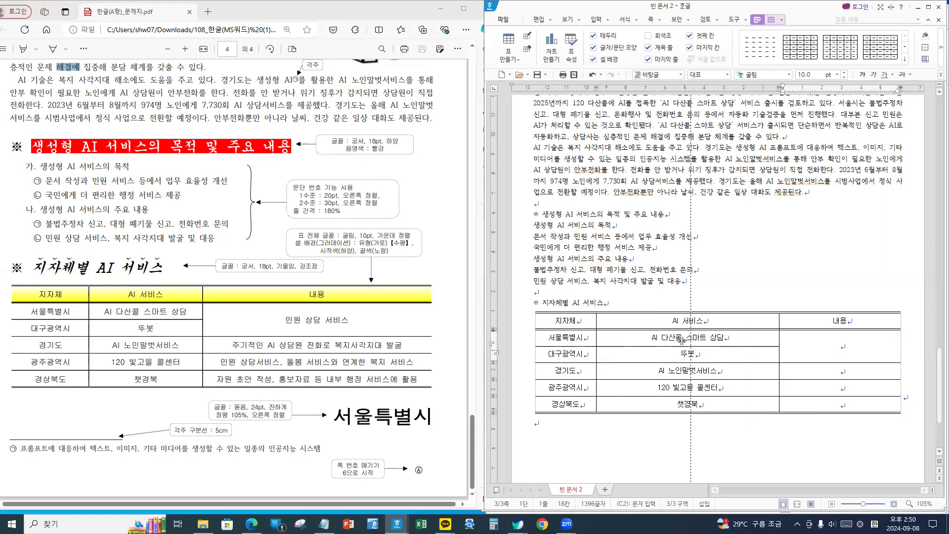
pyautogui.moveTo(684, 341); pyautogui.dragTo(684, 341)
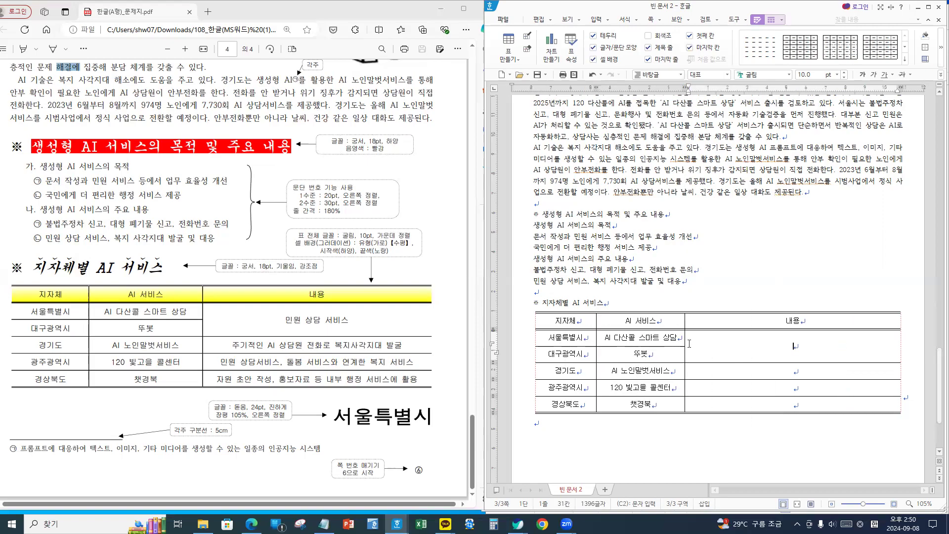
# - Enter '민원 상담 서비스' and '주기적인 AI 상담원 전화로 복지사각지대 발굴' in the 내용 column
pyautogui.write('민원 상ㄷ담 서비스')
pyautogui.press('Down')
pyautogui.write('주')
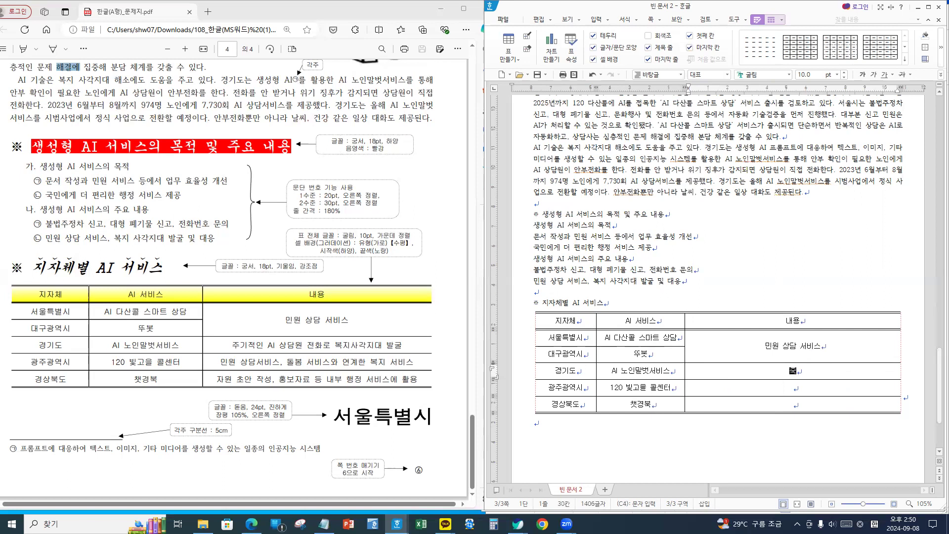
pyautogui.write('기적인 AI 상담원 ㅈ전화로 복지사')
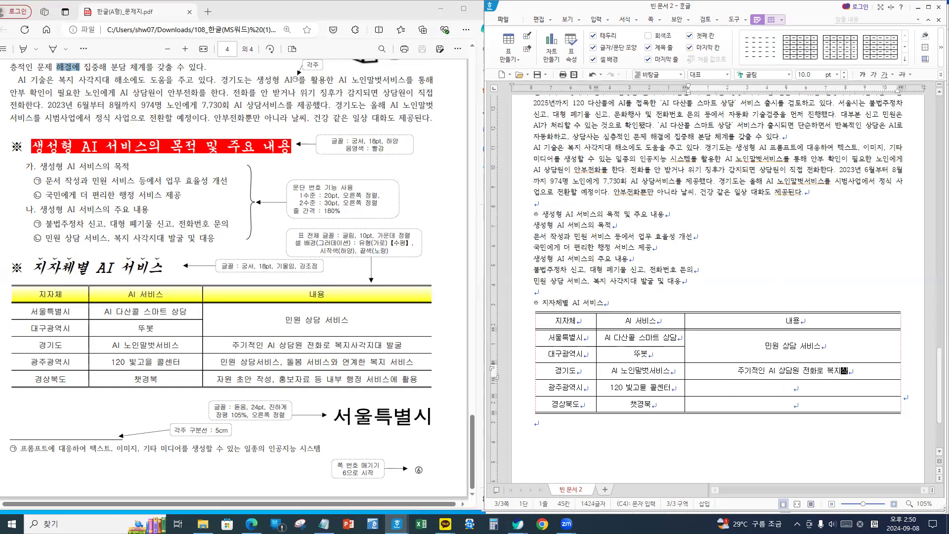
pyautogui.write('각지대 발굴')
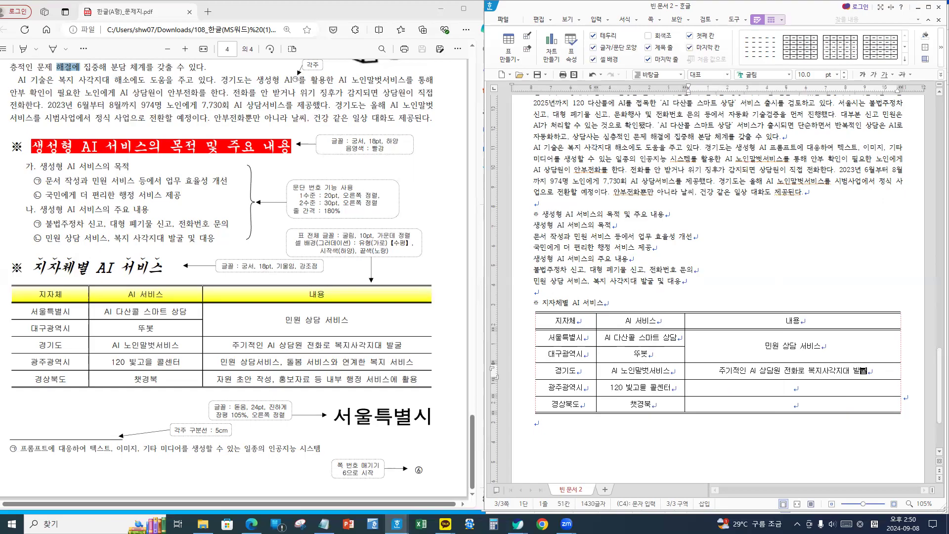
pyautogui.press('Down')
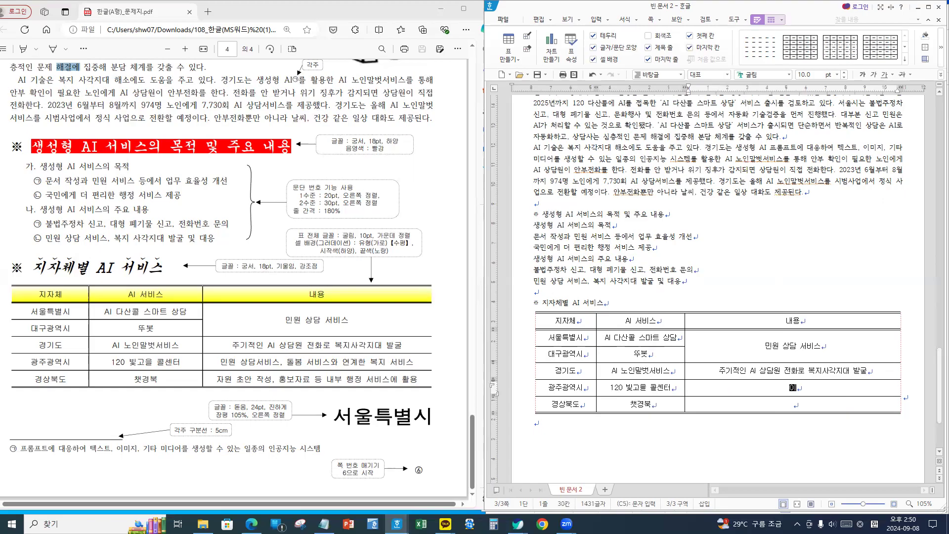
# - Enter '민원 상담서비스, 돌봄 서비스와 연계한 복지 서비스' and '자원 초안 작성, 홍보자료 등 내부 행정 서비스에 활용'
pyautogui.write('민원 상담서비스, 돌봄 서비스와 연ㄱ')
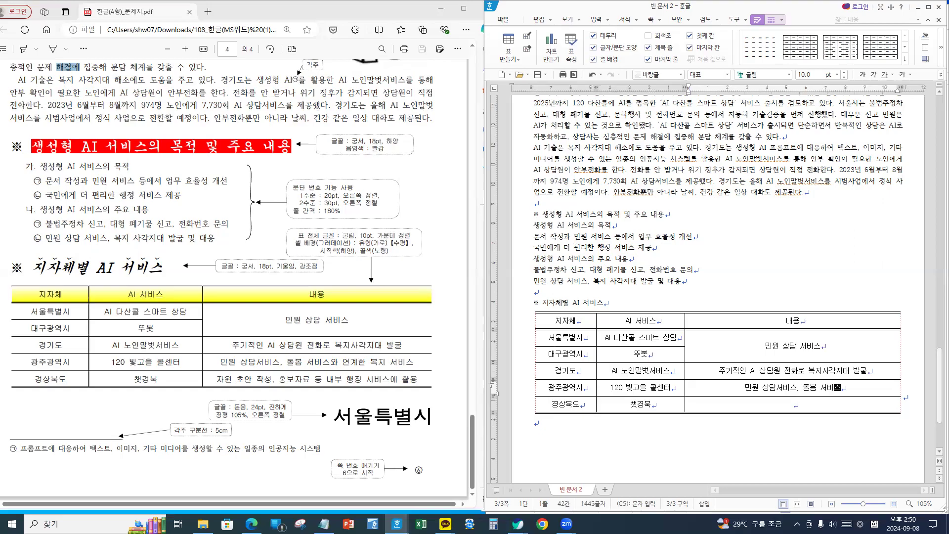
pyautogui.write('계한')
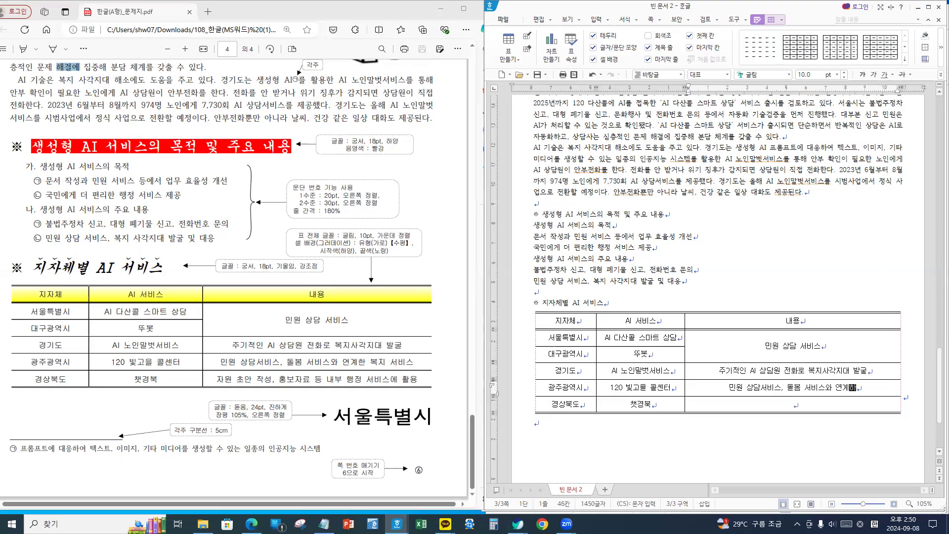
pyautogui.write(' 복지 서비스')
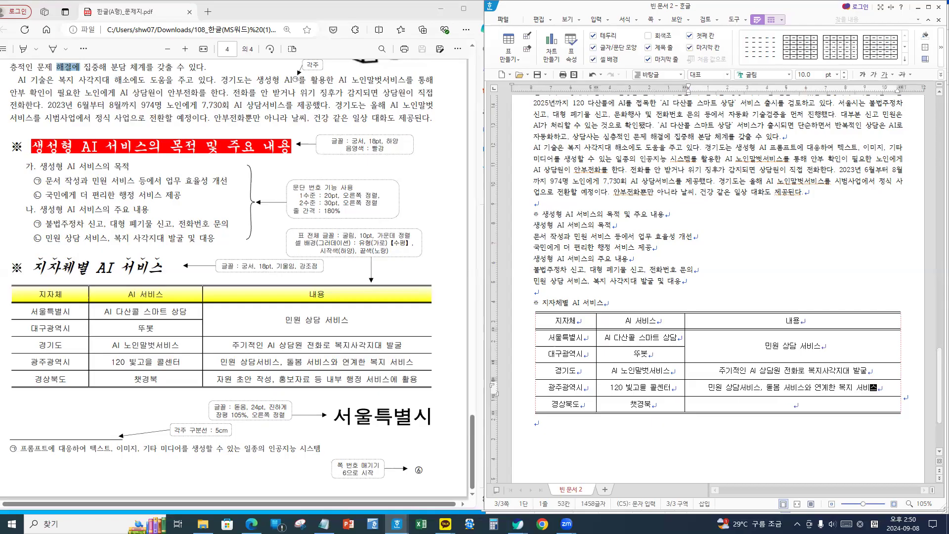
pyautogui.press('Down')
pyautogui.write('자원 초')
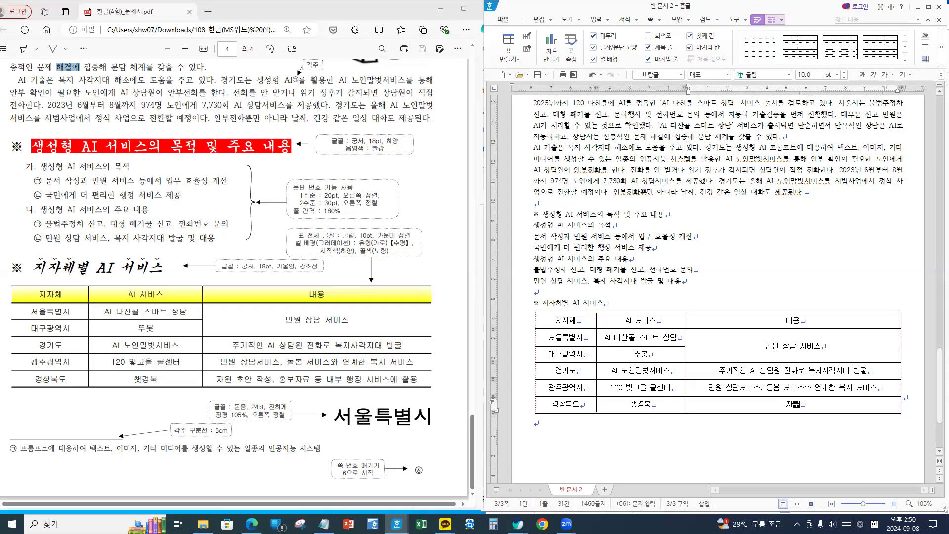
pyautogui.write('안 작성, 홍보자료 등 내부 ')
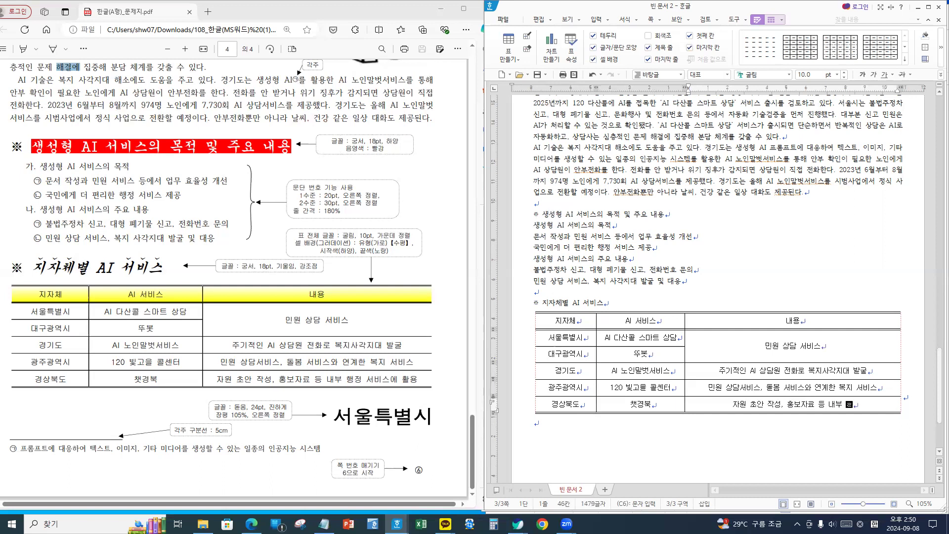
pyautogui.write('행정 서비스에 활')
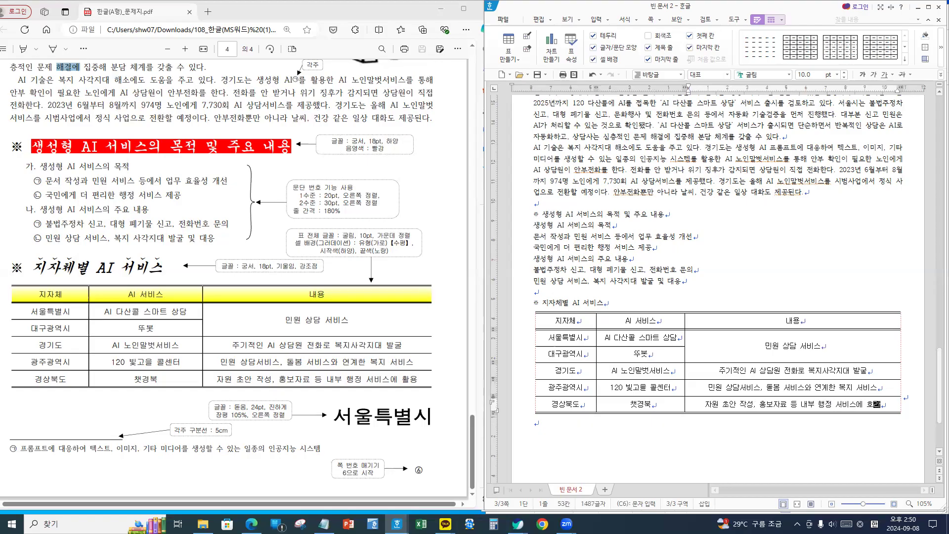
pyautogui.press('BackSpace')
pyautogui.press('BackSpace')
pyautogui.press('BackSpace')
pyautogui.write('ㅎ')
pyautogui.write('활')
pyautogui.scroll(-3, 788, 390)
# - Add a new paragraph reading 서울특별시 on the empty line below the table
pyautogui.click(608, 378)
pyautogui.press('Return')
pyautogui.write('서울특별시')
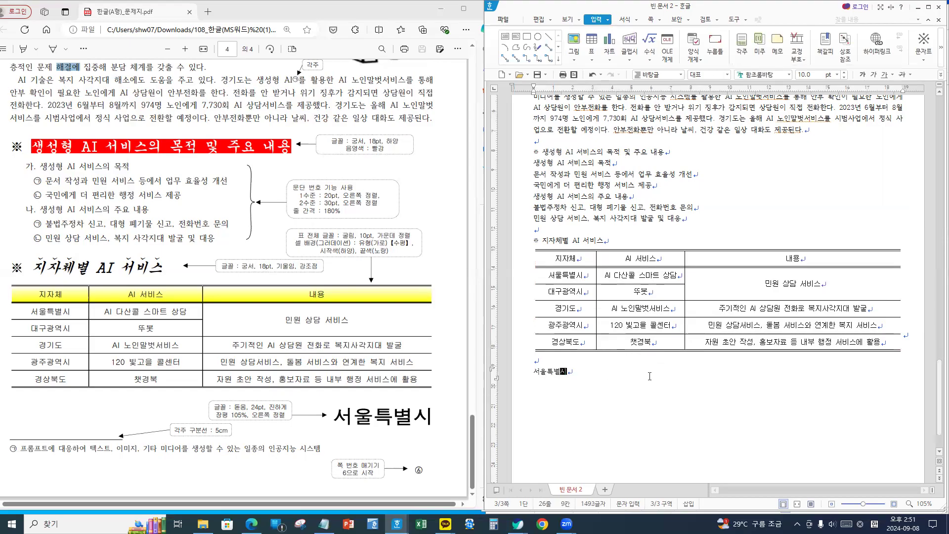
# - Return to the title 행정서비스 품질 향상 and put the caret at its start
pyautogui.scroll(10, 617, 397)
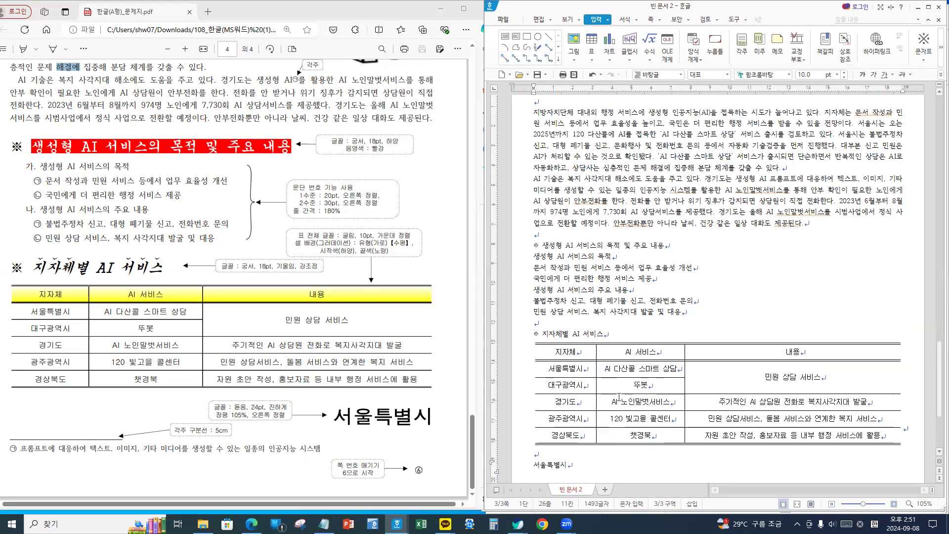
pyautogui.scroll(-2, 629, 377)
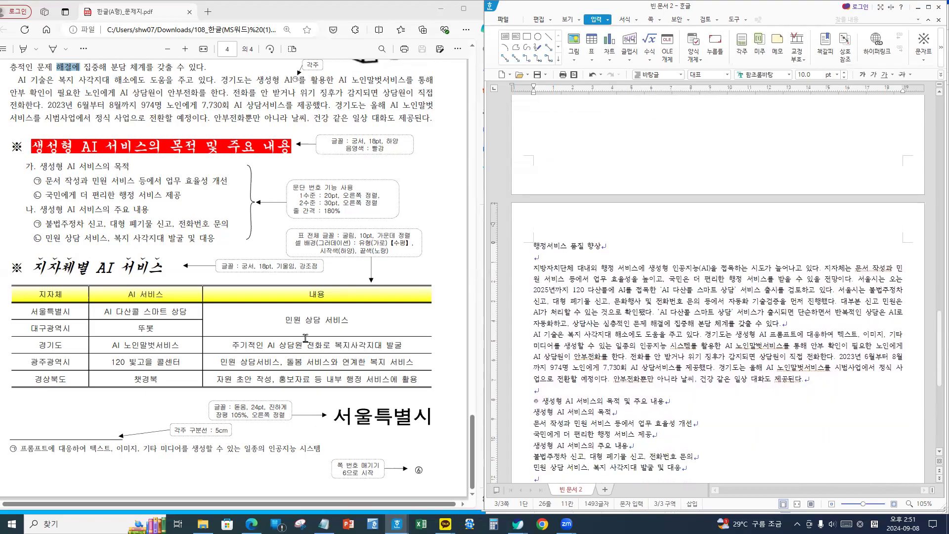
pyautogui.scroll(10, 305, 338)
pyautogui.scroll(-6, 305, 338)
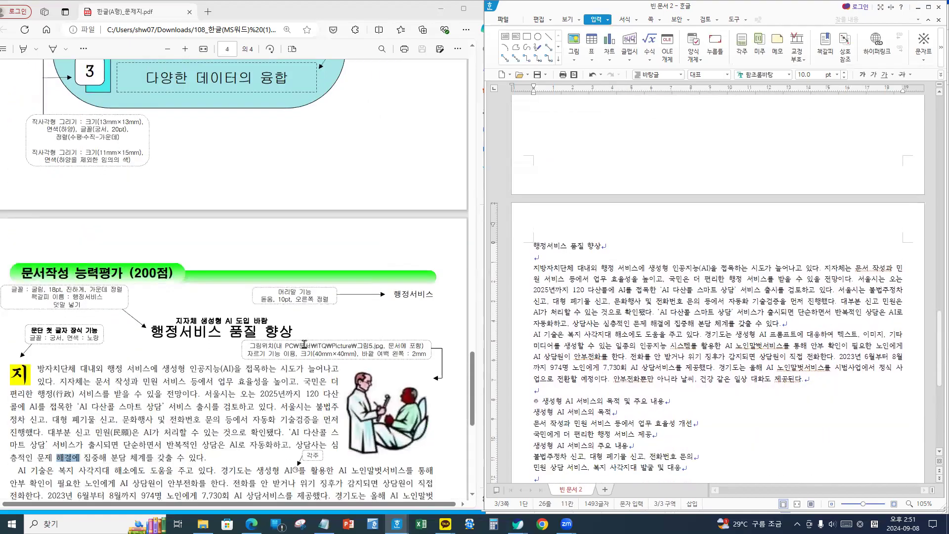
pyautogui.click(621, 249)
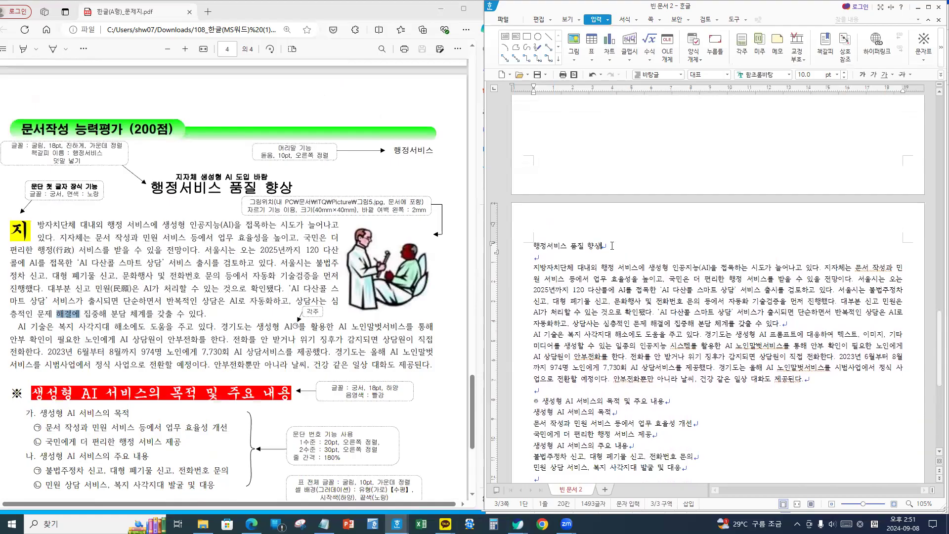
pyautogui.click(532, 245)
pyautogui.click(612, 246)
pyautogui.moveTo(534, 244); pyautogui.dragTo(626, 245)
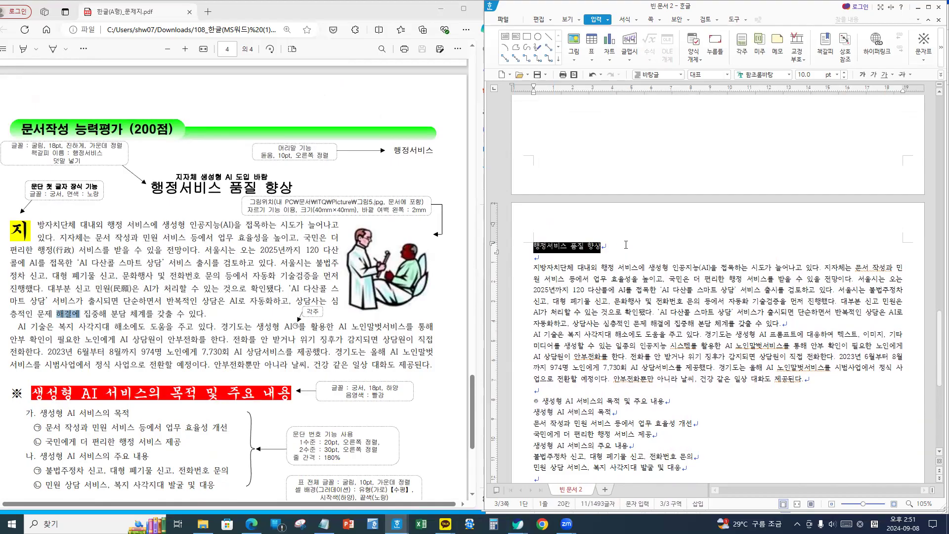
pyautogui.click(613, 247)
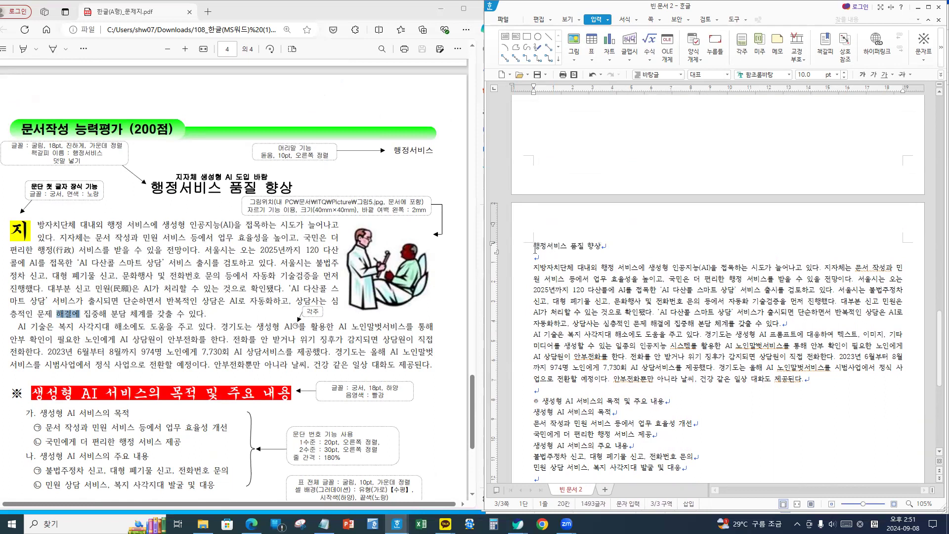
pyautogui.click(530, 247)
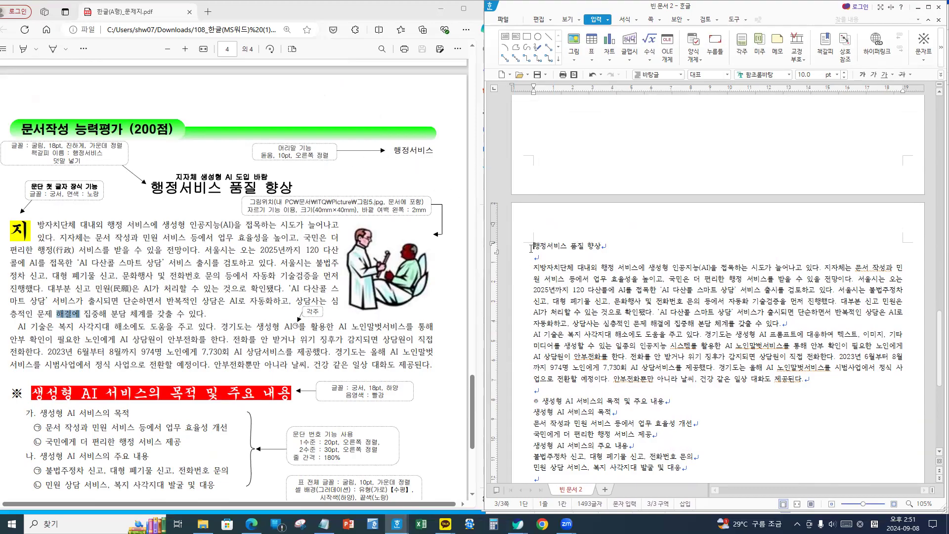
# - Make the title 행정서비스 품질 향상 굴림, 18 pt, bold and centred
pyautogui.moveTo(533, 246); pyautogui.dragTo(612, 246)
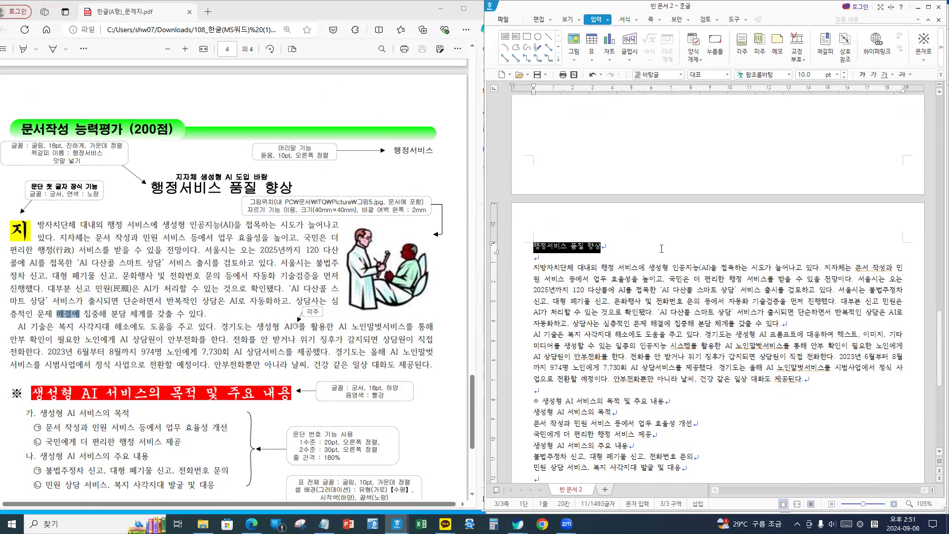
pyautogui.click(765, 74)
pyautogui.write('굴림')
pyautogui.press('Return')
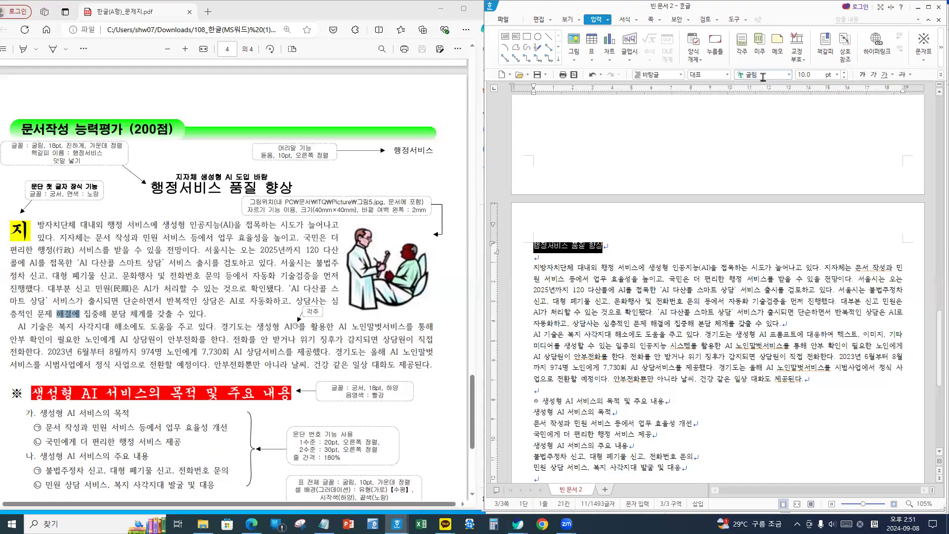
pyautogui.click(809, 74)
pyautogui.write('18')
pyautogui.press('Return')
pyautogui.click(864, 74)
pyautogui.click(940, 74)
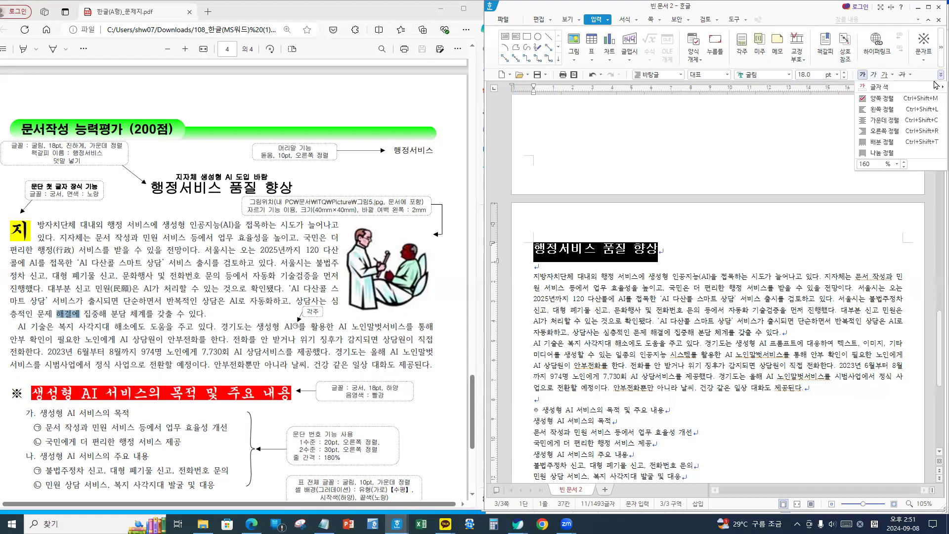
pyautogui.click(884, 120)
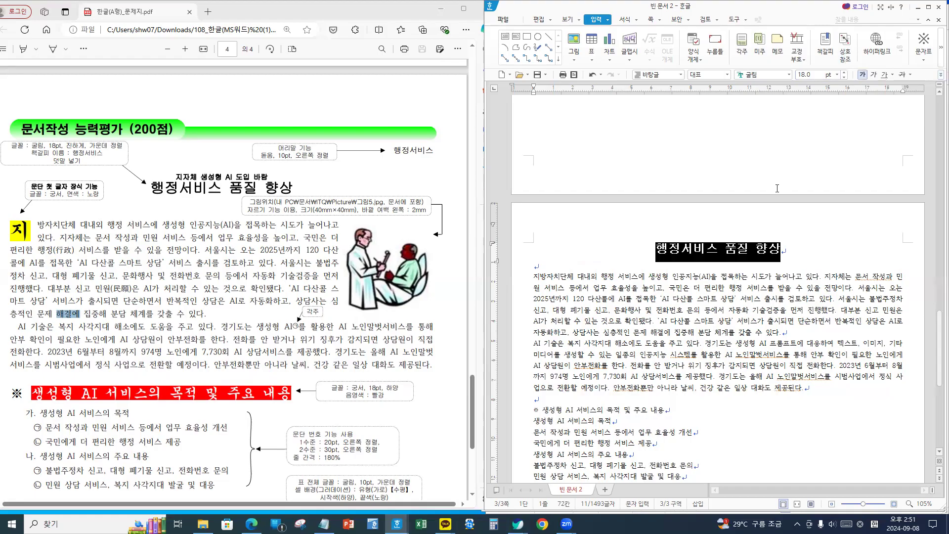
pyautogui.click(796, 249)
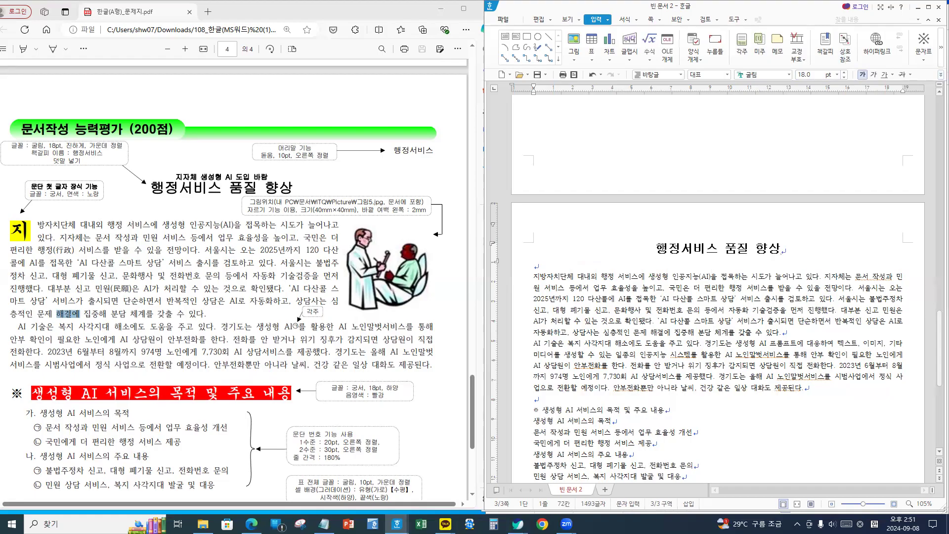
# - Reselect the title and start adding ruby text (덧말 넣기) above it
pyautogui.click(661, 276)
pyautogui.moveTo(655, 247); pyautogui.dragTo(794, 246)
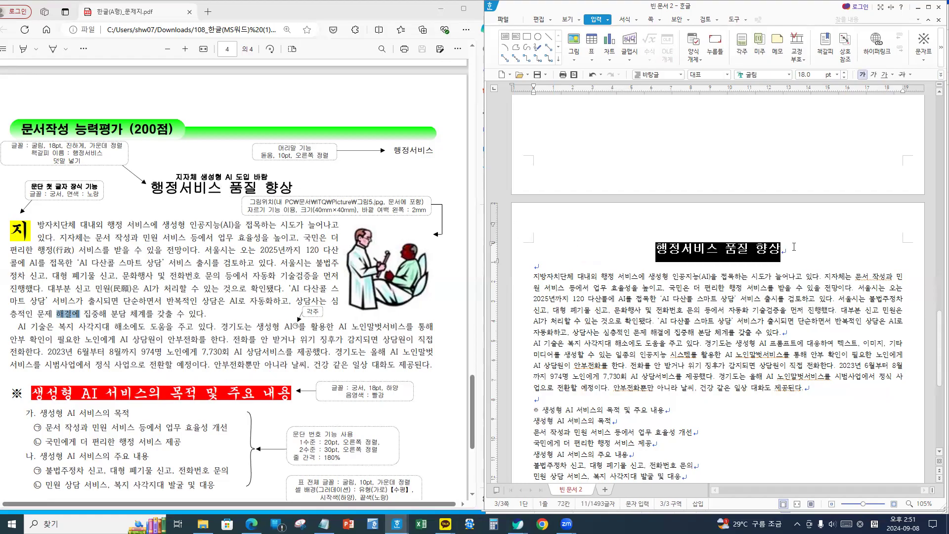
pyautogui.click(608, 21)
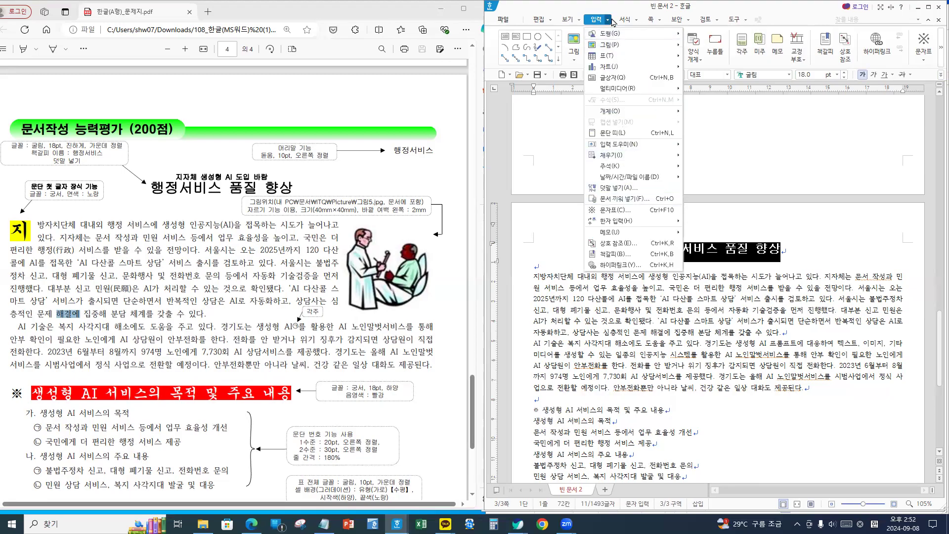
pyautogui.click(615, 190)
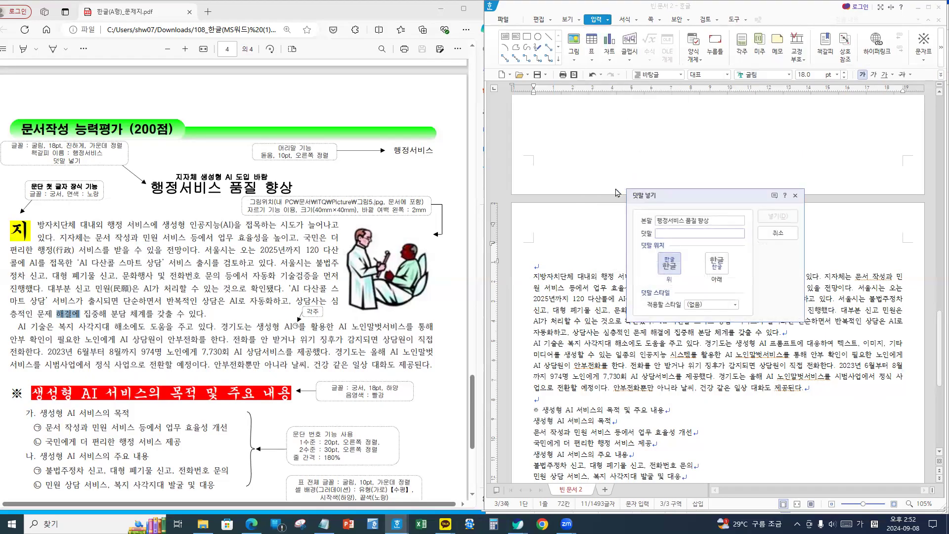
# - Insert the ruby text 행정서비스 above the title, fixing a typo first
pyautogui.write('행정버시스')
pyautogui.press('BackSpace')
pyautogui.press('BackSpace')
pyautogui.press('BackSpace')
pyautogui.write('서비스')
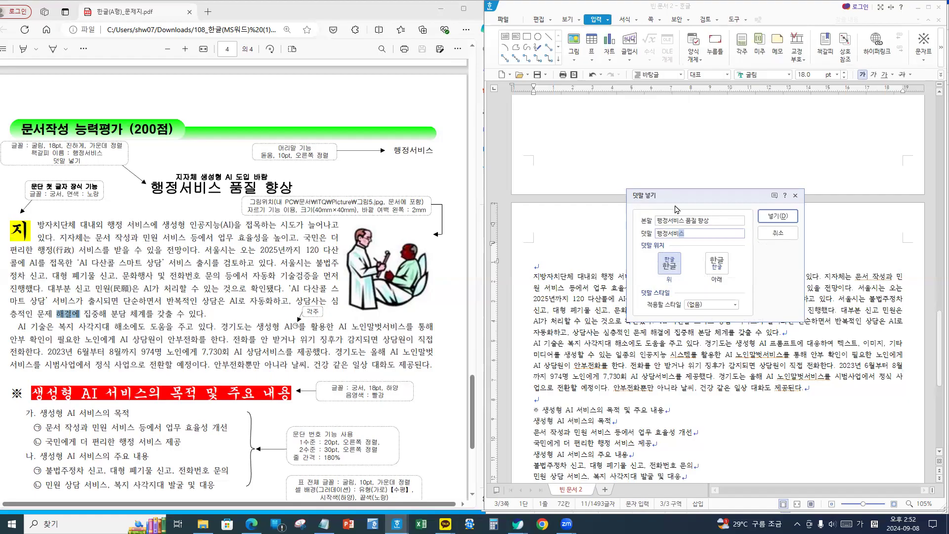
pyautogui.click(777, 219)
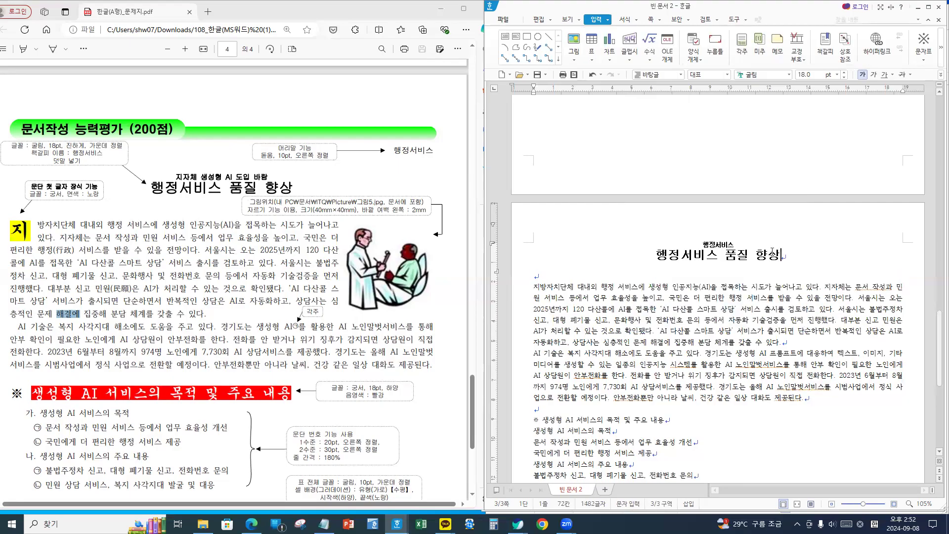
# - Change the ruby text to 지자체 생성형 AI 도입 바람
pyautogui.doubleClick(722, 250)
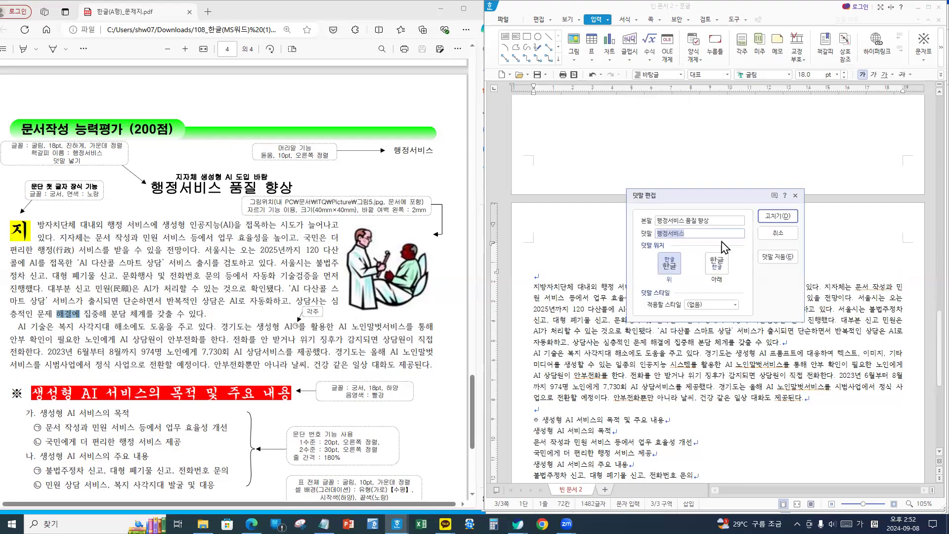
pyautogui.write('지자체 생성형')
pyautogui.press('Hangul')
pyautogui.write('AI')
pyautogui.press('Hangul')
pyautogui.write('도입 바람')
pyautogui.click(777, 216)
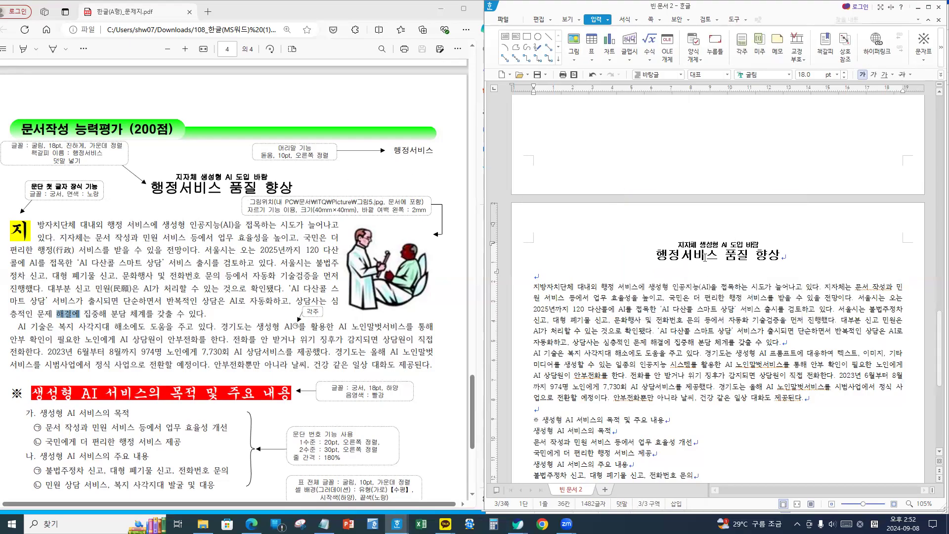
pyautogui.hotkey('ctrl', '2')
pyautogui.moveTo(432, 162)
pyautogui.mouseDown()
pyautogui.moveTo(362, 154)
pyautogui.moveTo(424, 166)
pyautogui.moveTo(413, 168)
pyautogui.mouseUp()
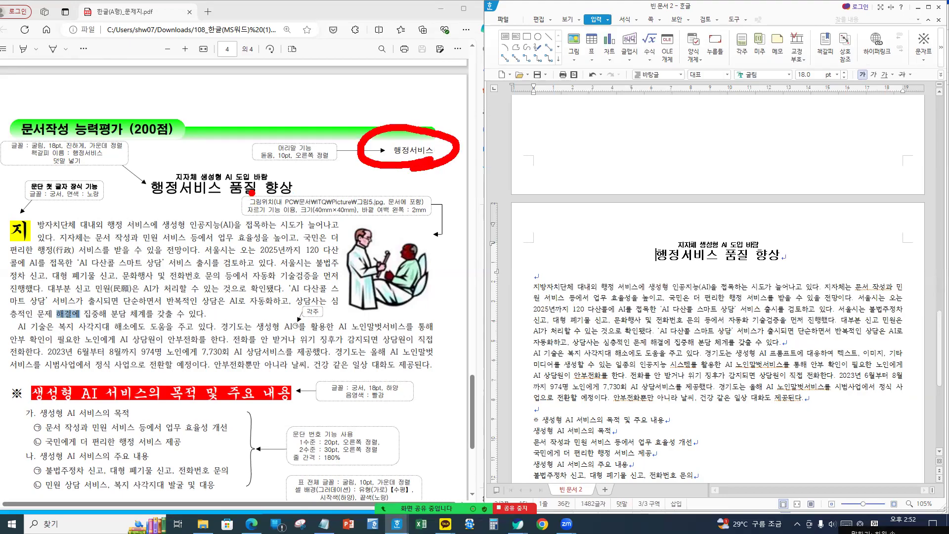
pyautogui.moveTo(354, 151); pyautogui.dragTo(239, 172)
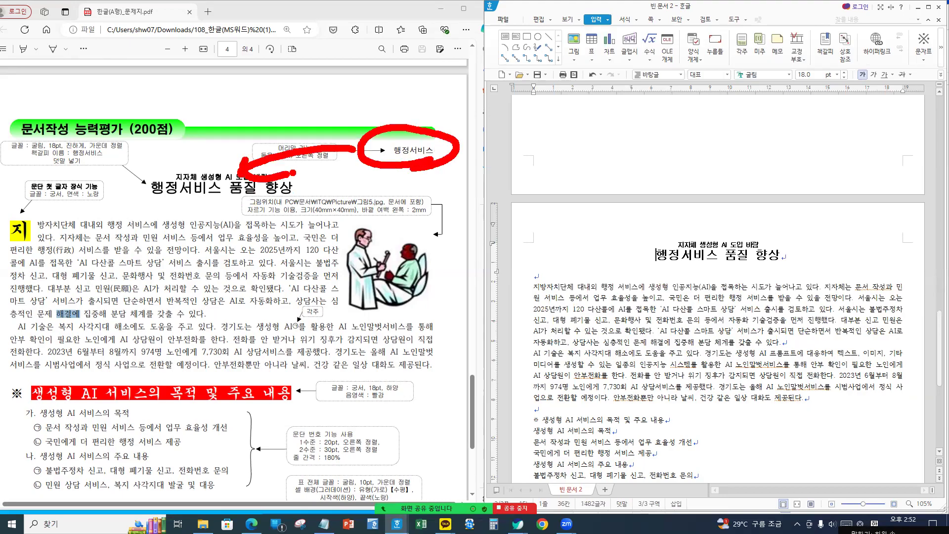
pyautogui.hotkey('ctrl', 'z')
pyautogui.moveTo(257, 186)
pyautogui.mouseDown()
pyautogui.moveTo(182, 190)
pyautogui.moveTo(179, 158)
pyautogui.moveTo(272, 170)
pyautogui.moveTo(240, 195)
pyautogui.mouseUp()
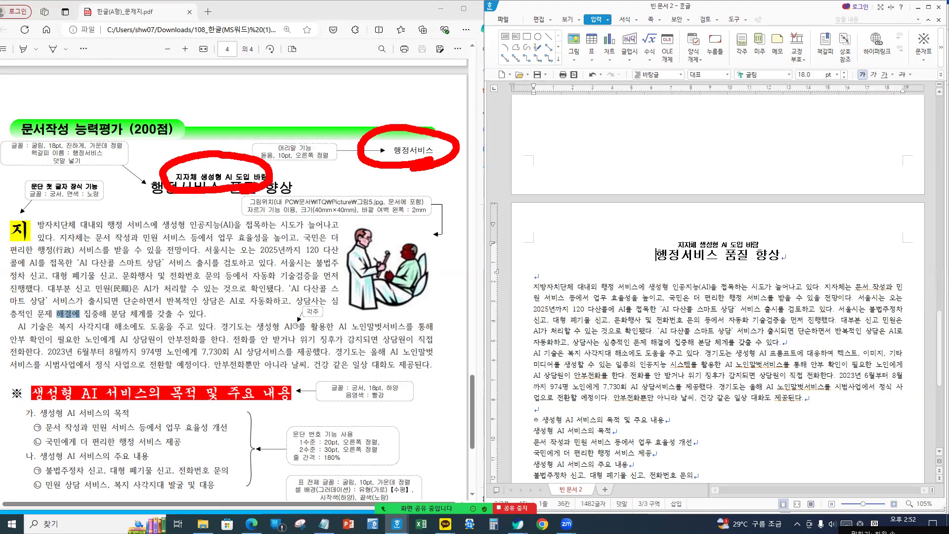
pyautogui.moveTo(458, 142); pyautogui.dragTo(537, 131)
pyautogui.moveTo(475, 126)
pyautogui.mouseDown()
pyautogui.moveTo(456, 136)
pyautogui.moveTo(483, 159)
pyautogui.mouseUp()
pyautogui.moveTo(280, 171); pyautogui.dragTo(371, 184)
pyautogui.moveTo(293, 156)
pyautogui.mouseDown()
pyautogui.moveTo(292, 200)
pyautogui.moveTo(303, 218)
pyautogui.mouseUp()
pyautogui.press('Escape')
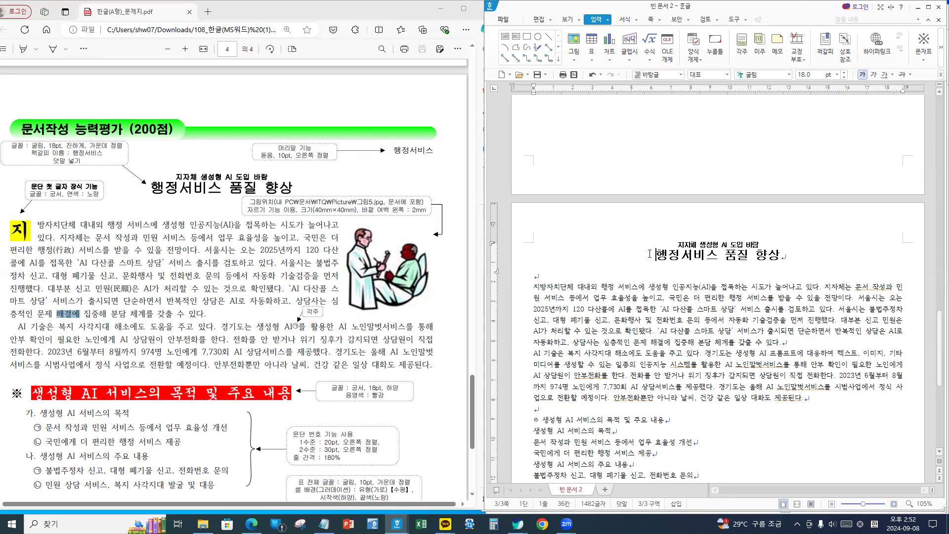
pyautogui.hotkey('ctrl', '2')
pyautogui.moveTo(652, 243); pyautogui.dragTo(653, 269)
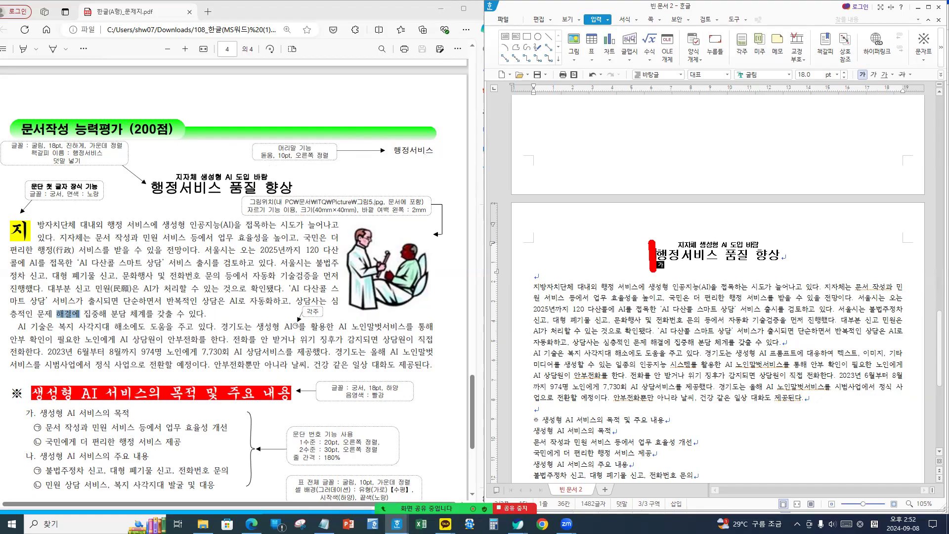
pyautogui.press('Escape')
# - Insert a bookmark named 행정서비스 before the page 3 title 행정서비스 품질 향상
pyautogui.click(607, 19)
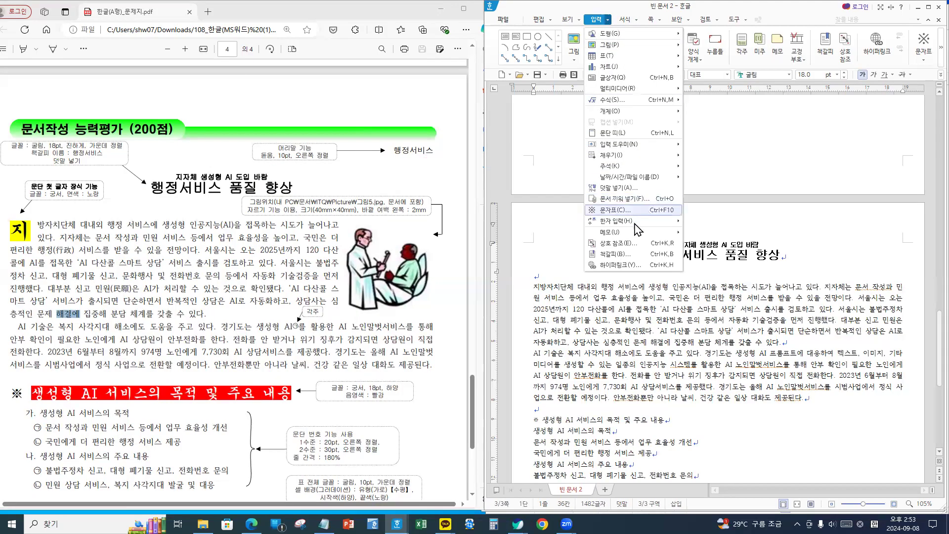
pyautogui.click(627, 258)
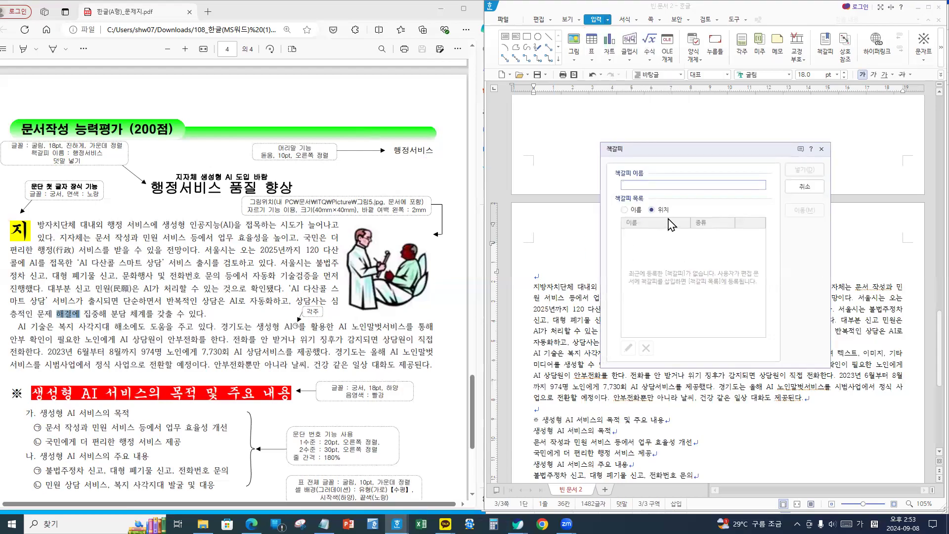
pyautogui.write('행정서비스')
pyautogui.click(805, 170)
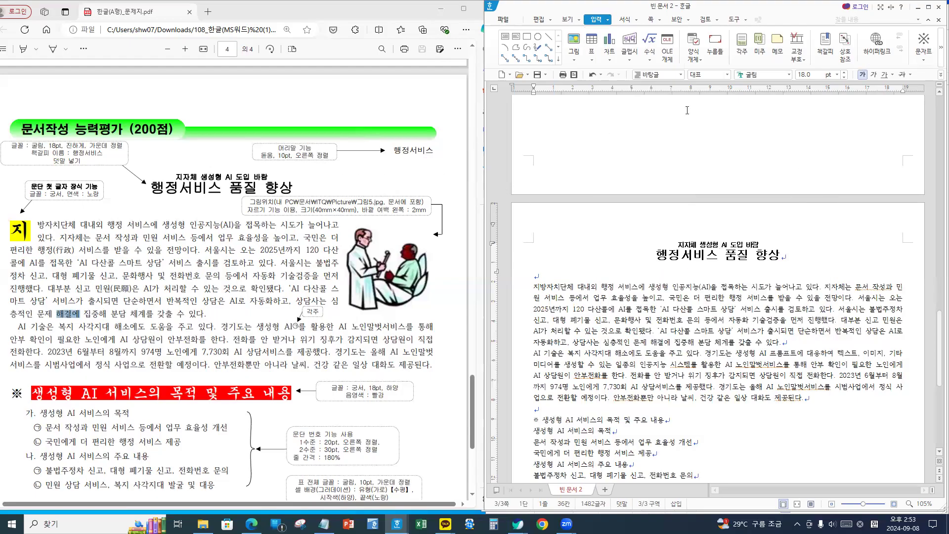
# - Create a 머리말 header for both (양쪽) pages containing the text 행정서비스
pyautogui.click(660, 20)
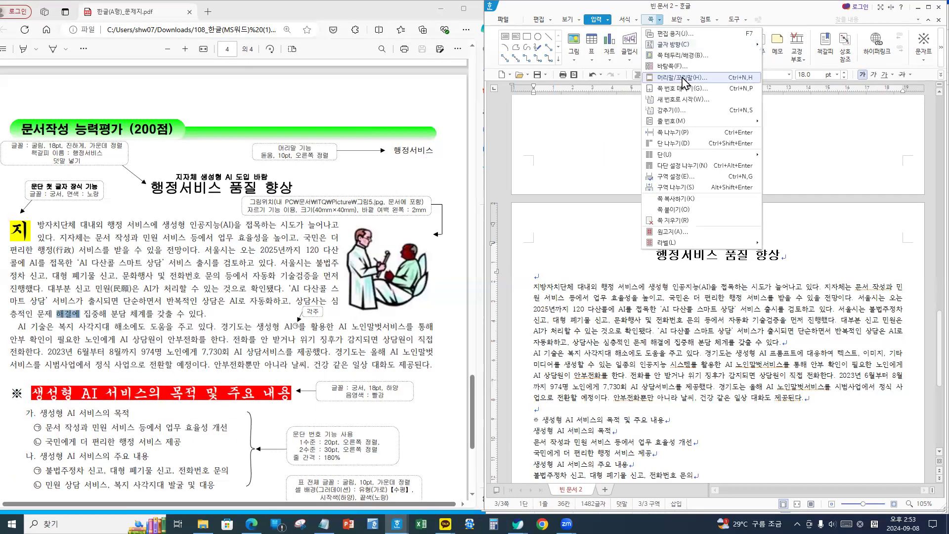
pyautogui.click(682, 79)
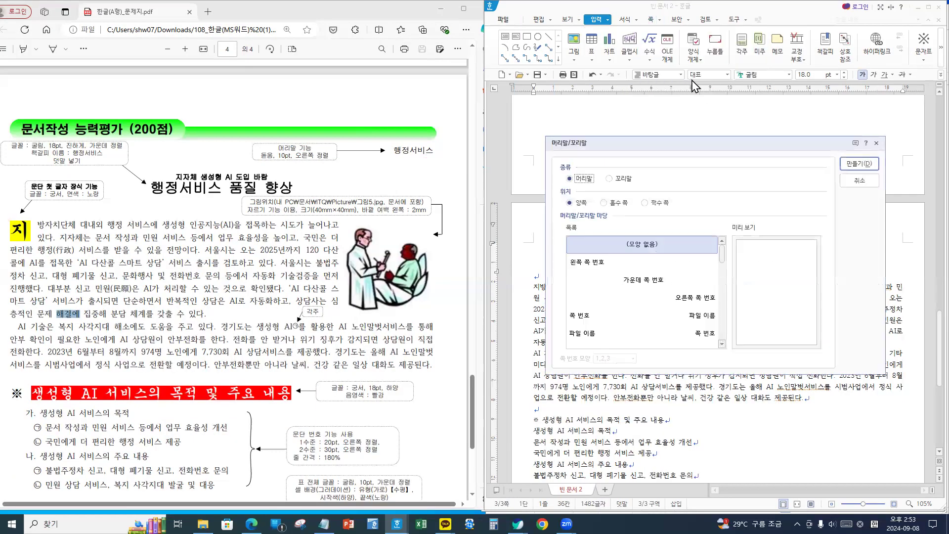
pyautogui.click(579, 202)
pyautogui.click(859, 166)
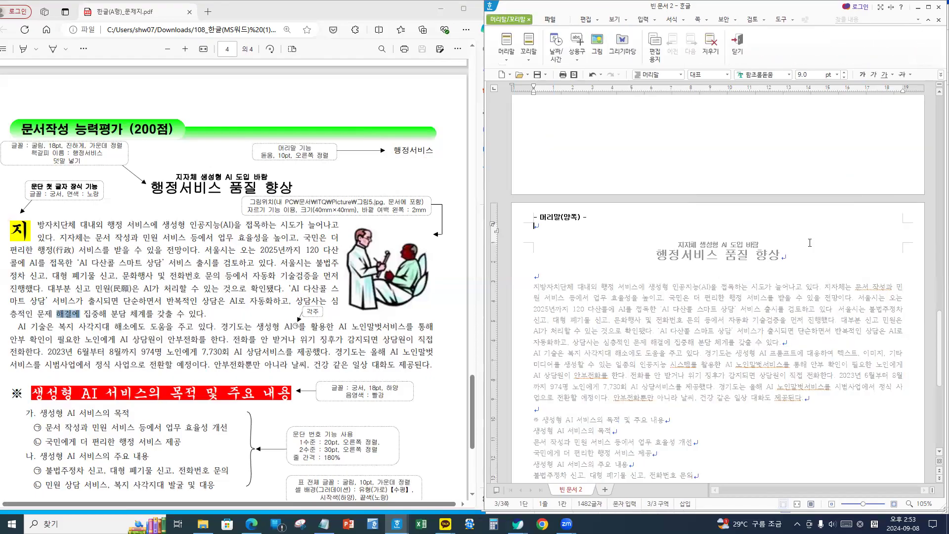
pyautogui.write('행정서비스')
# - Format the header text in 돋움 10 pt, right-aligned, and close header editing
pyautogui.hotkey('shift', 'Home')
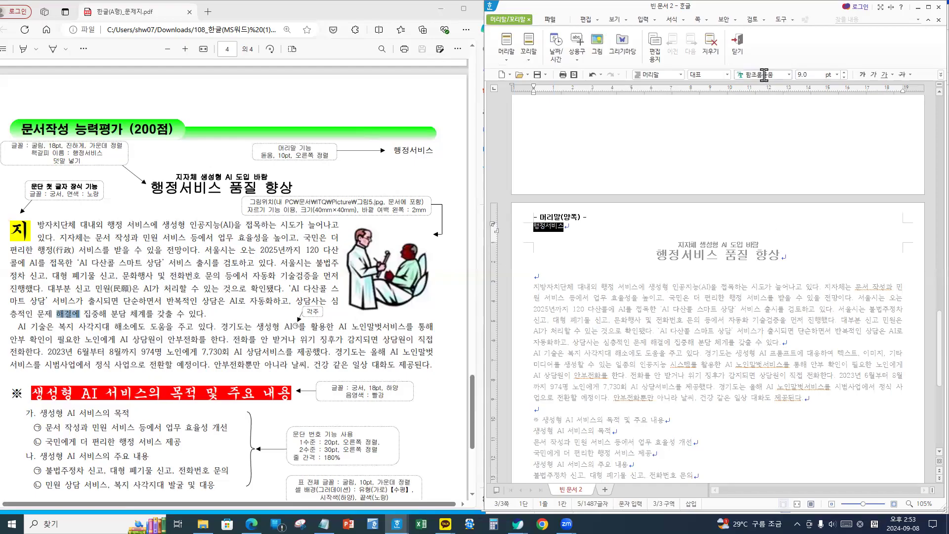
pyautogui.write('돋움')
pyautogui.press('Return')
pyautogui.click(814, 78)
pyautogui.write('1')
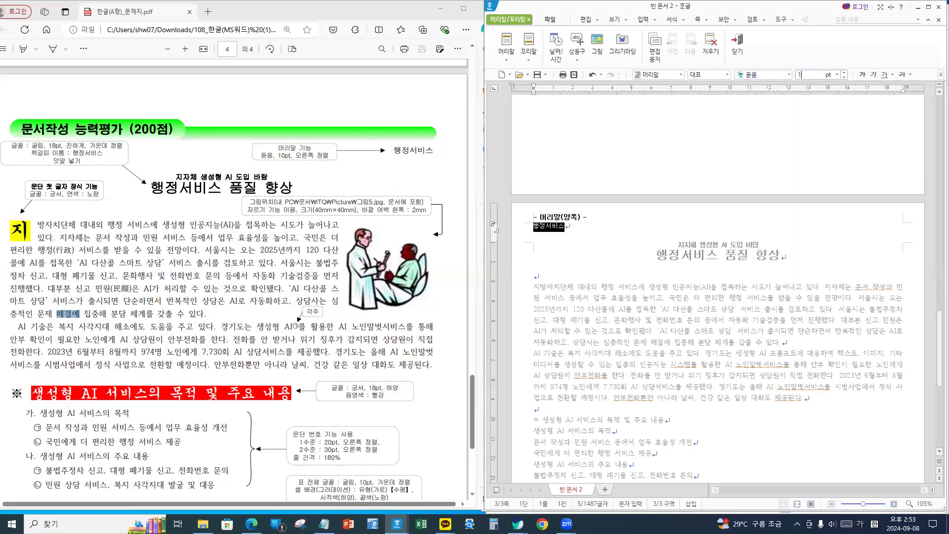
pyautogui.write('0')
pyautogui.press('Return')
pyautogui.click(940, 74)
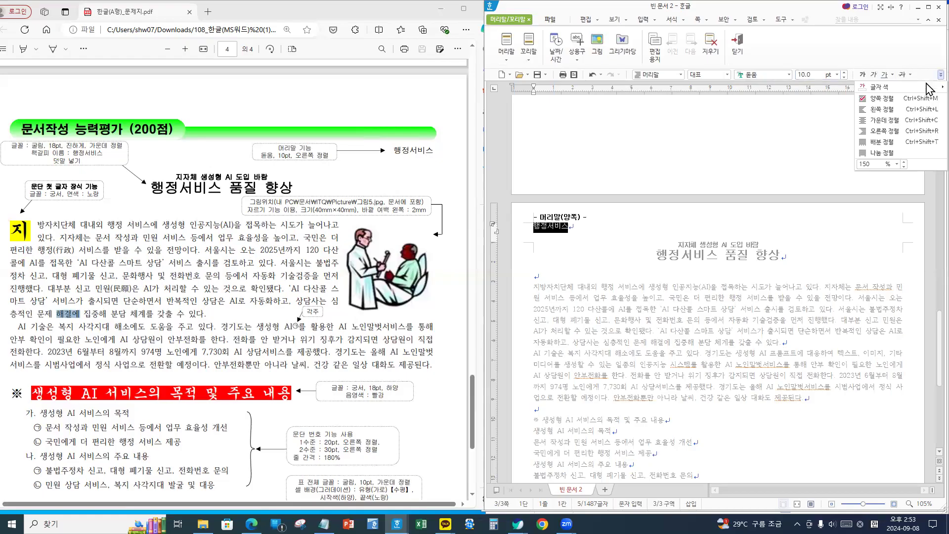
pyautogui.click(914, 131)
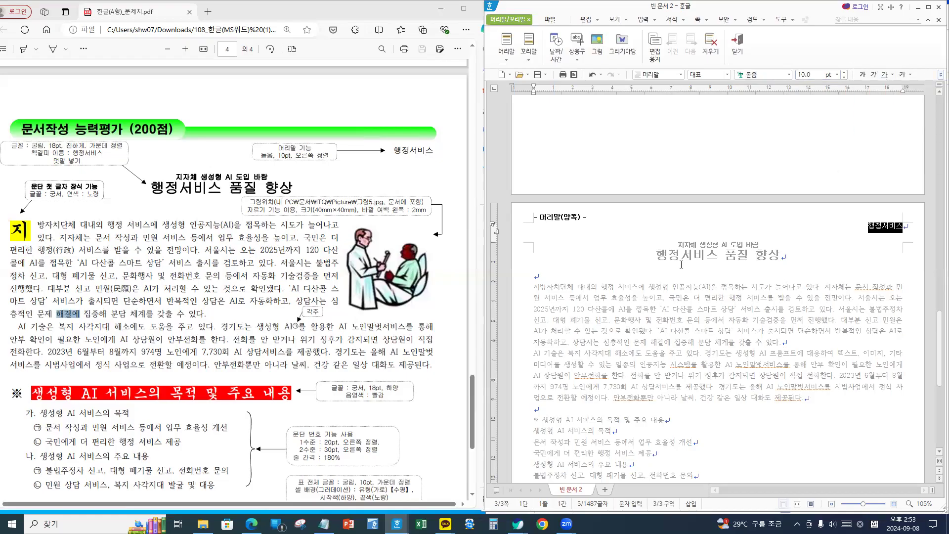
pyautogui.hotkey('ctrl', '2')
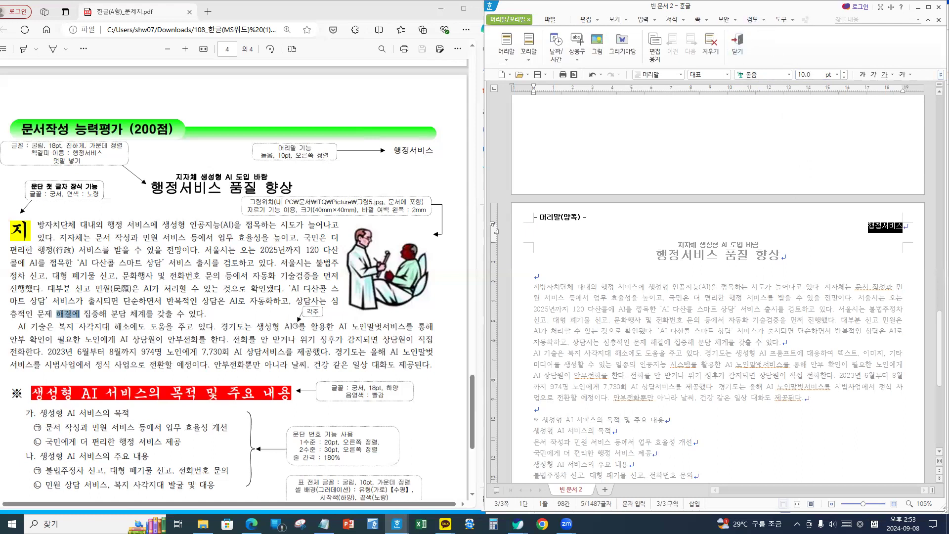
pyautogui.moveTo(717, 22); pyautogui.dragTo(765, 66)
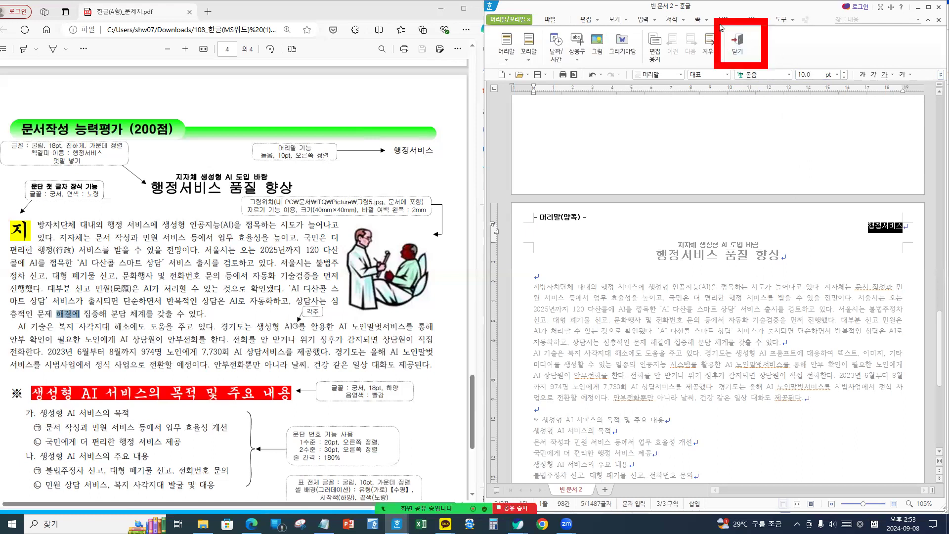
pyautogui.click(736, 43)
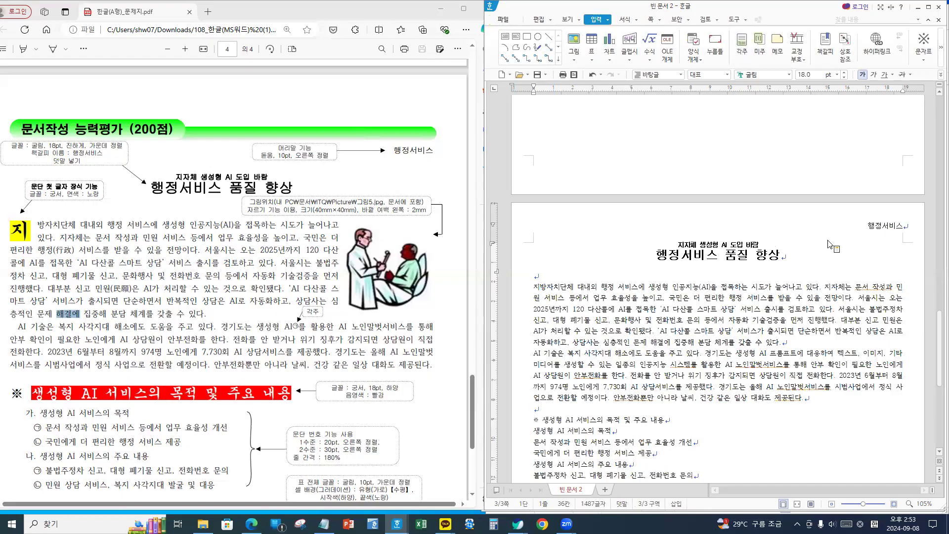
pyautogui.hotkey('ctrl', '2')
pyautogui.moveTo(905, 235)
pyautogui.mouseDown()
pyautogui.moveTo(868, 233)
pyautogui.moveTo(909, 234)
pyautogui.mouseUp()
pyautogui.moveTo(730, 251)
pyautogui.mouseDown()
pyautogui.moveTo(771, 244)
pyautogui.moveTo(735, 250)
pyautogui.mouseUp()
pyautogui.moveTo(649, 244)
pyautogui.mouseDown()
pyautogui.moveTo(650, 266)
pyautogui.moveTo(652, 241)
pyautogui.mouseUp()
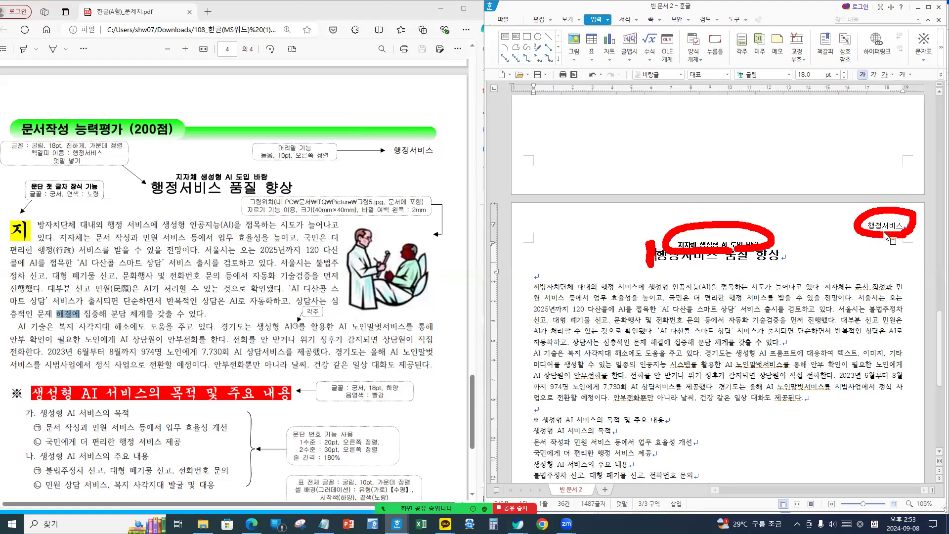
pyautogui.press('Escape')
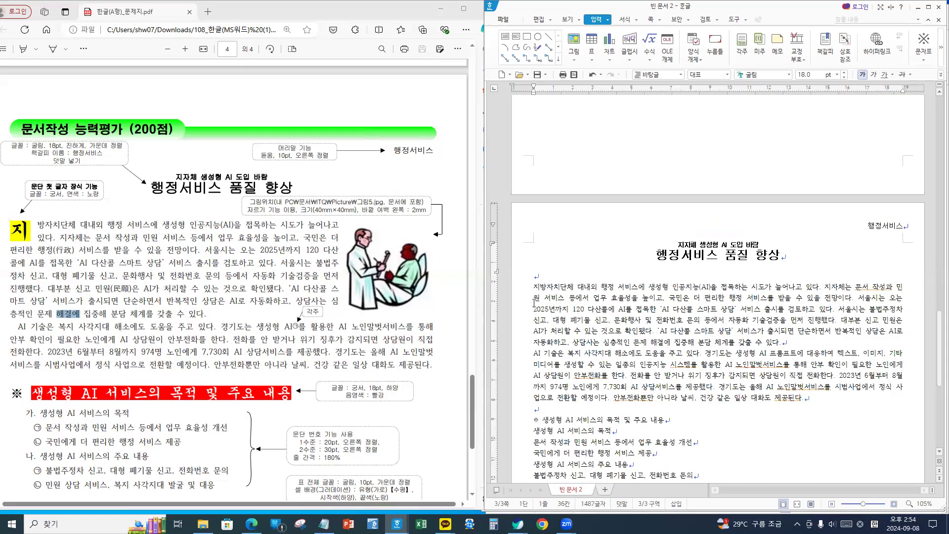
pyautogui.moveTo(529, 275)
pyautogui.mouseDown()
pyautogui.moveTo(529, 300)
pyautogui.moveTo(534, 283)
pyautogui.mouseUp()
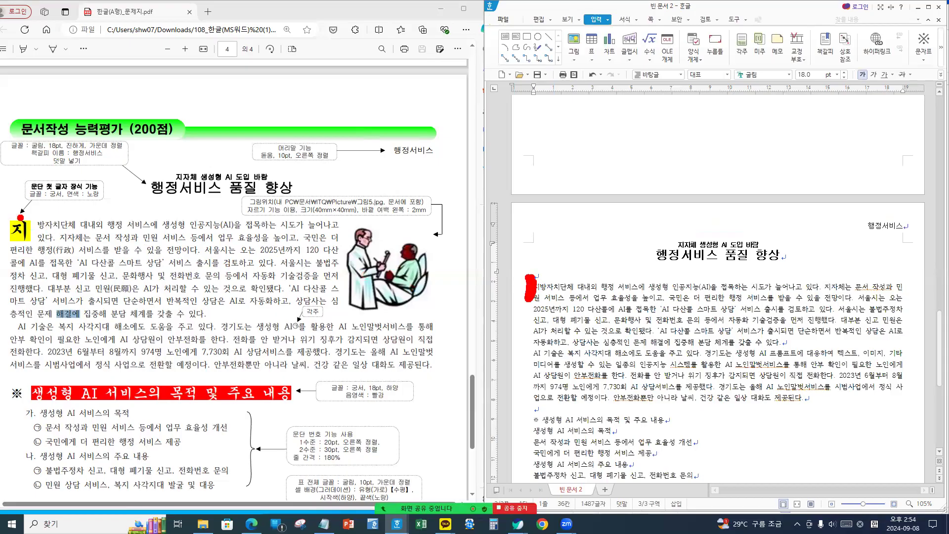
pyautogui.moveTo(2, 212); pyautogui.dragTo(41, 252)
pyautogui.moveTo(527, 276); pyautogui.dragTo(538, 277)
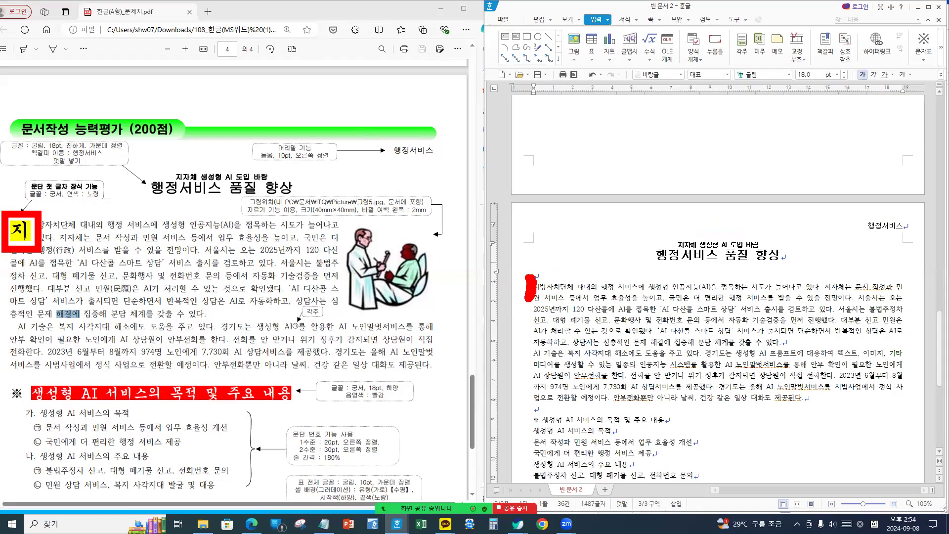
pyautogui.press('Escape')
pyautogui.click(535, 287)
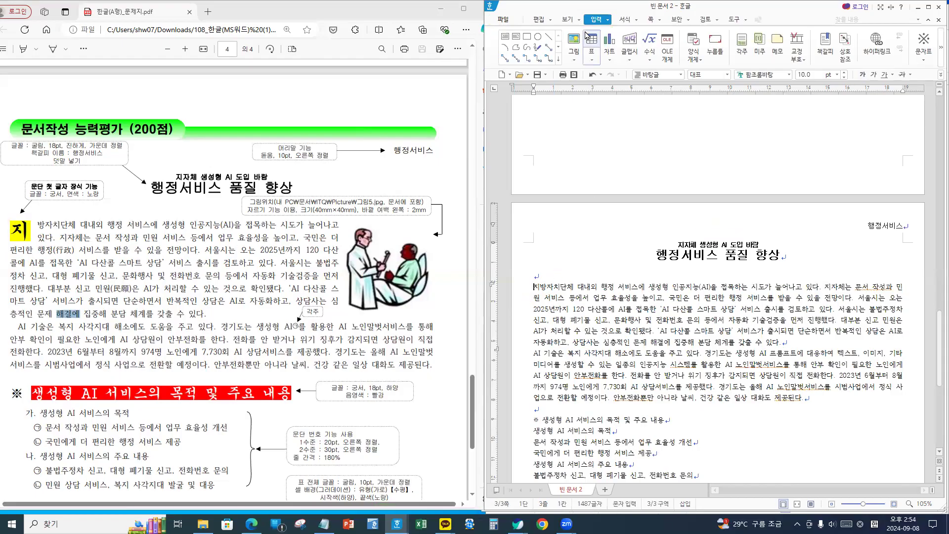
pyautogui.click(637, 20)
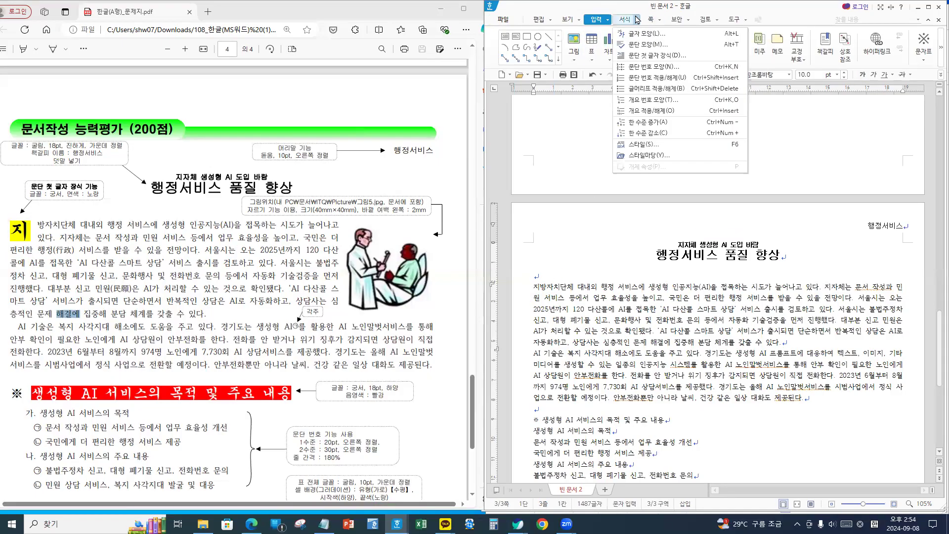
pyautogui.hotkey('ctrl', '1')
pyautogui.click(635, 25)
pyautogui.moveTo(624, 14); pyautogui.dragTo(650, 45)
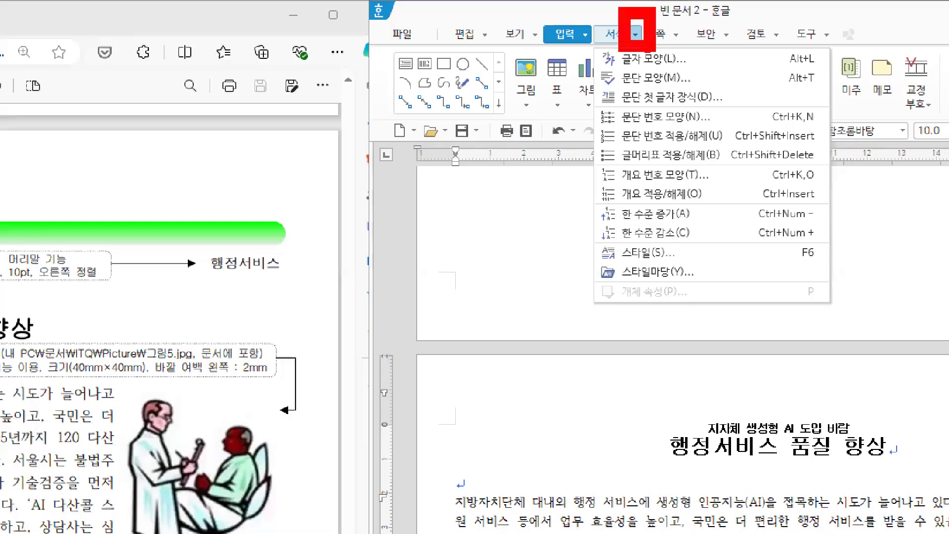
pyautogui.moveTo(595, 83); pyautogui.dragTo(738, 116)
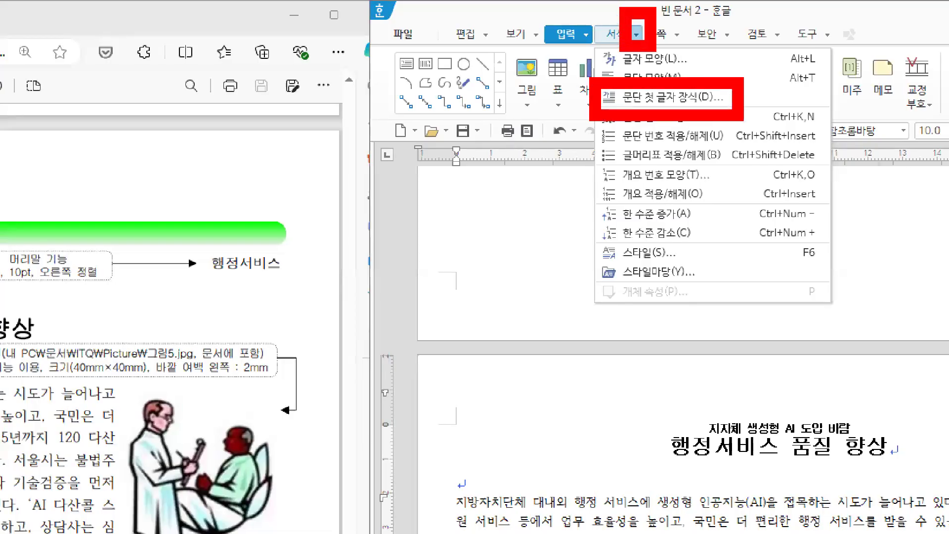
pyautogui.press('Escape')
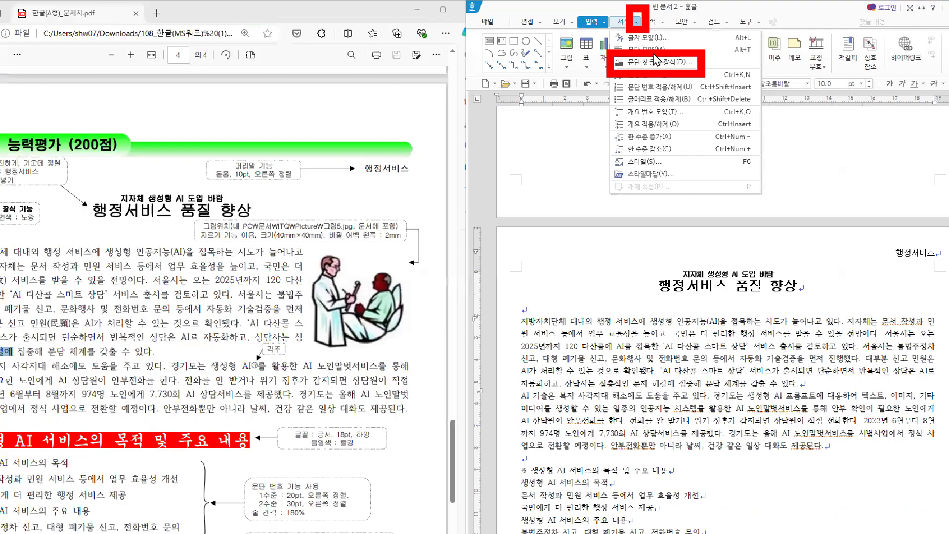
pyautogui.click(657, 62)
pyautogui.click(651, 214)
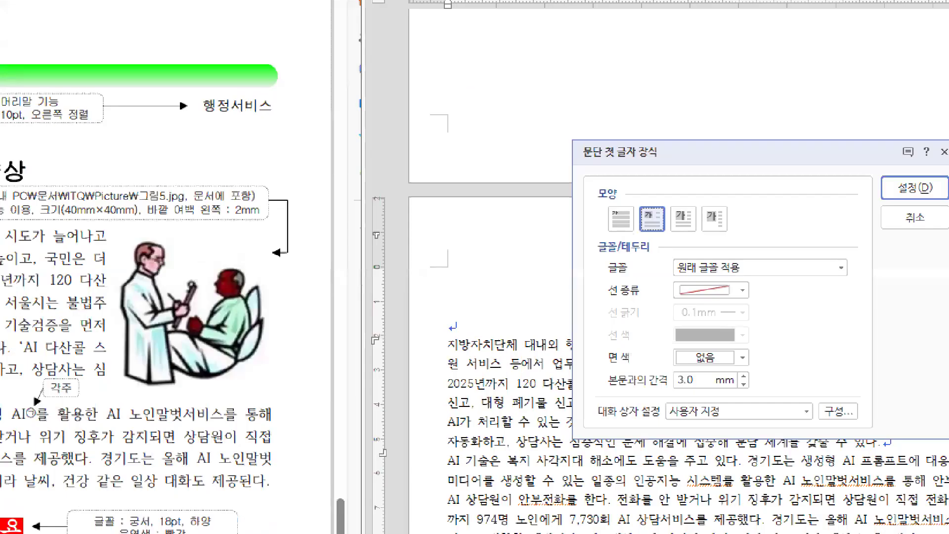
pyautogui.click(709, 243)
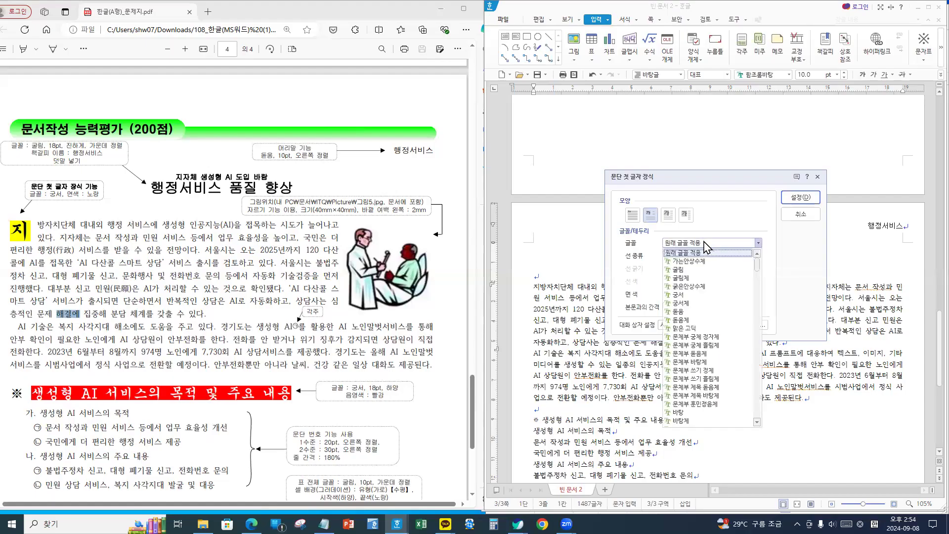
pyautogui.click(686, 296)
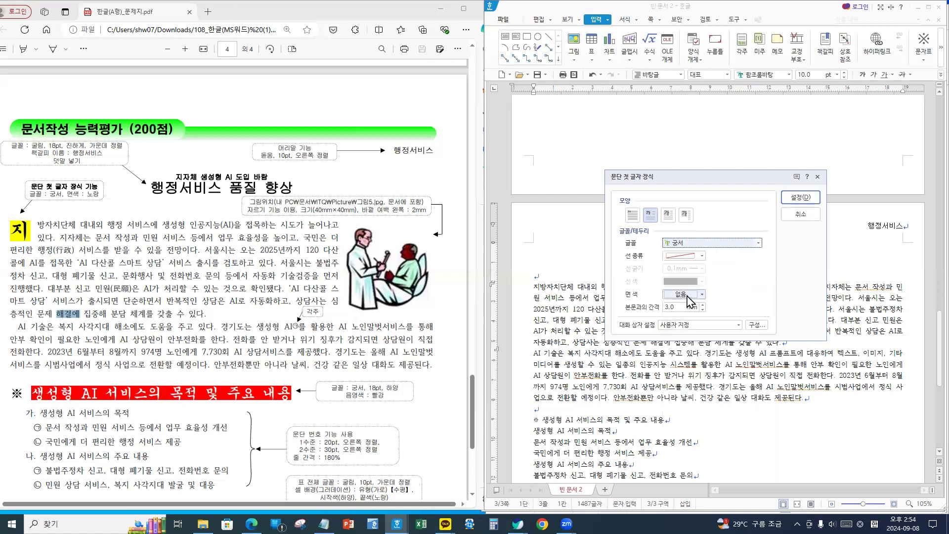
pyautogui.click(688, 297)
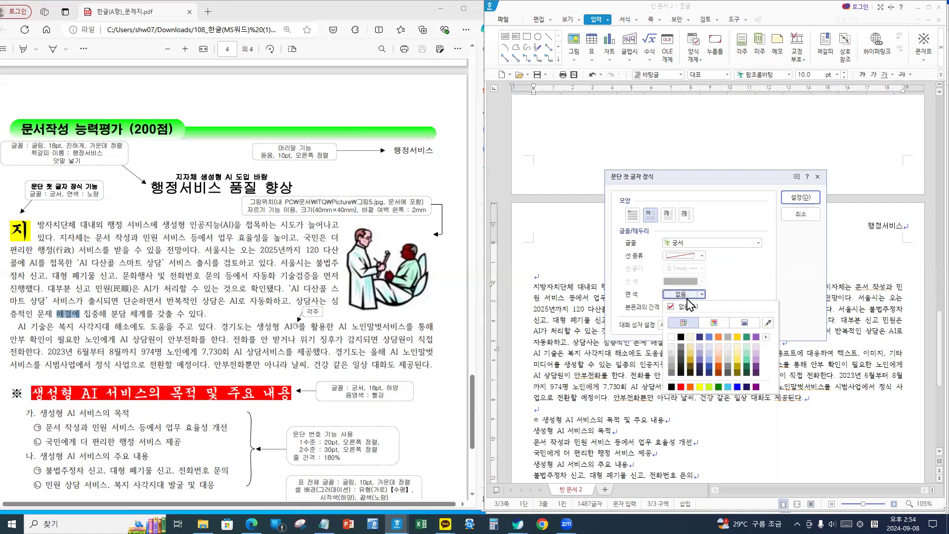
pyautogui.click(699, 387)
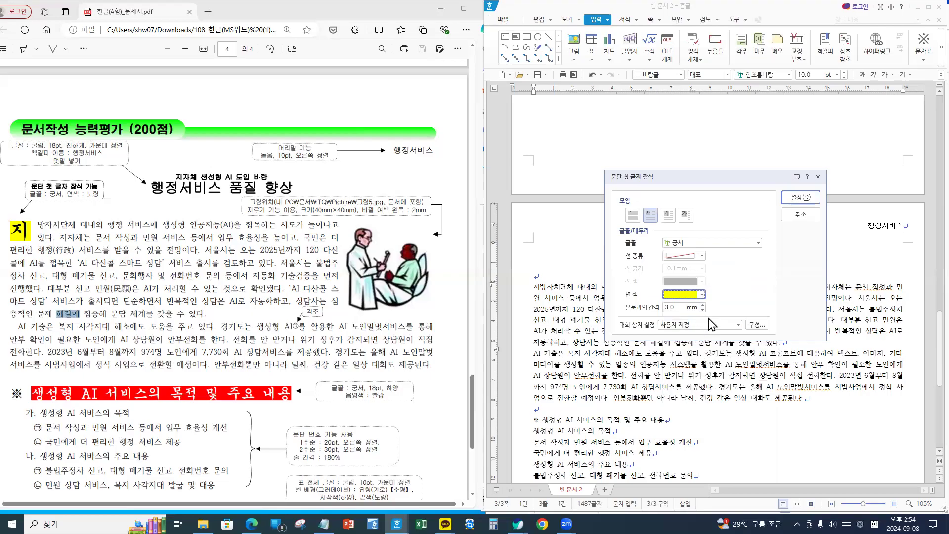
pyautogui.click(800, 197)
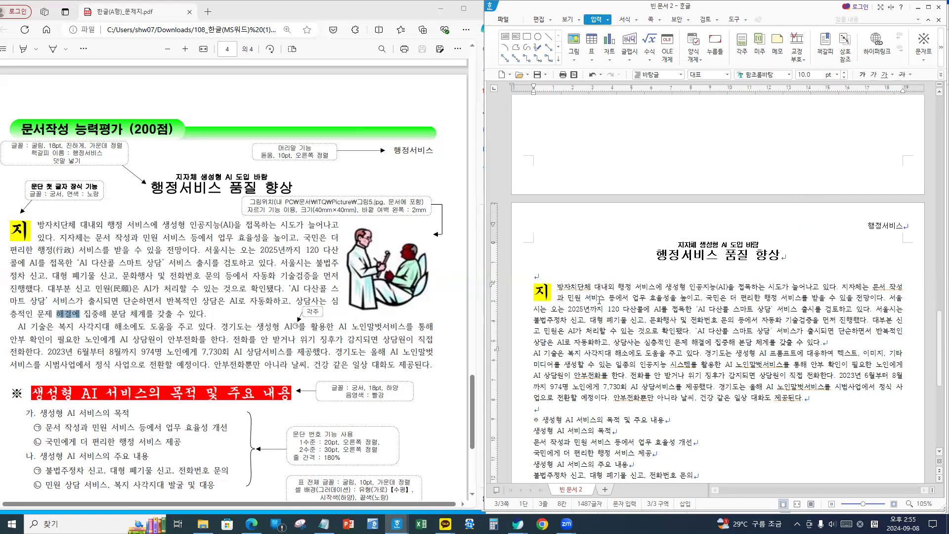
pyautogui.click(730, 309)
pyautogui.click(720, 300)
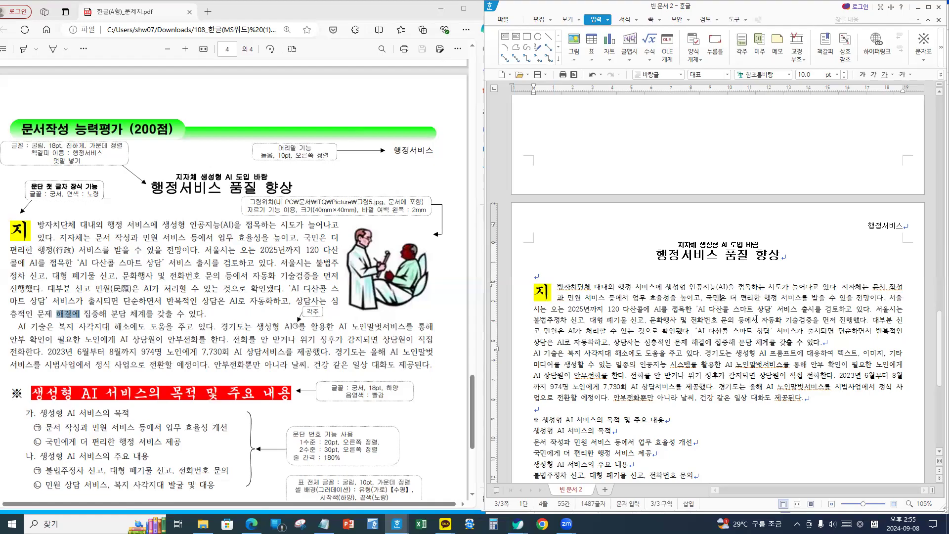
pyautogui.click(776, 297)
# - Convert the word 행정 to 행정(行政) using the 한글(漢字) format
pyautogui.press('F9')
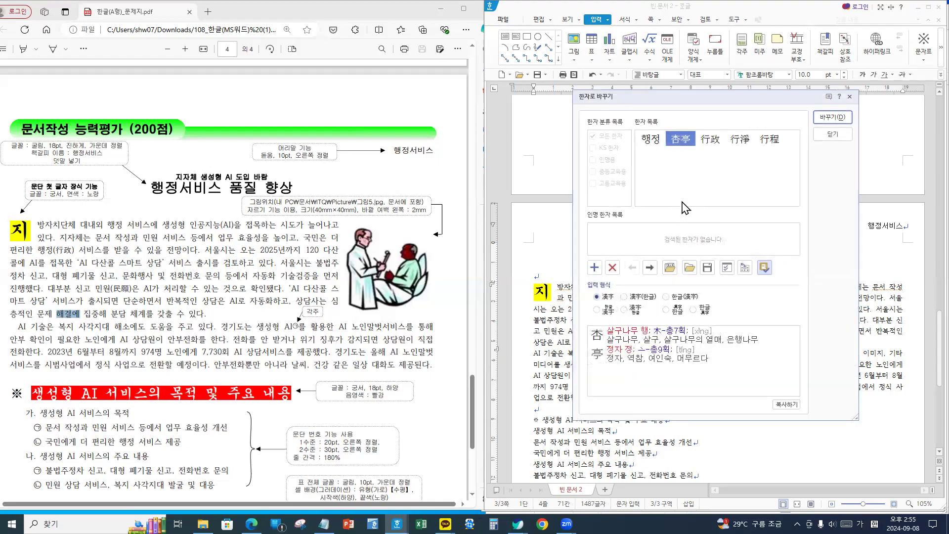
pyautogui.click(709, 144)
pyautogui.click(682, 296)
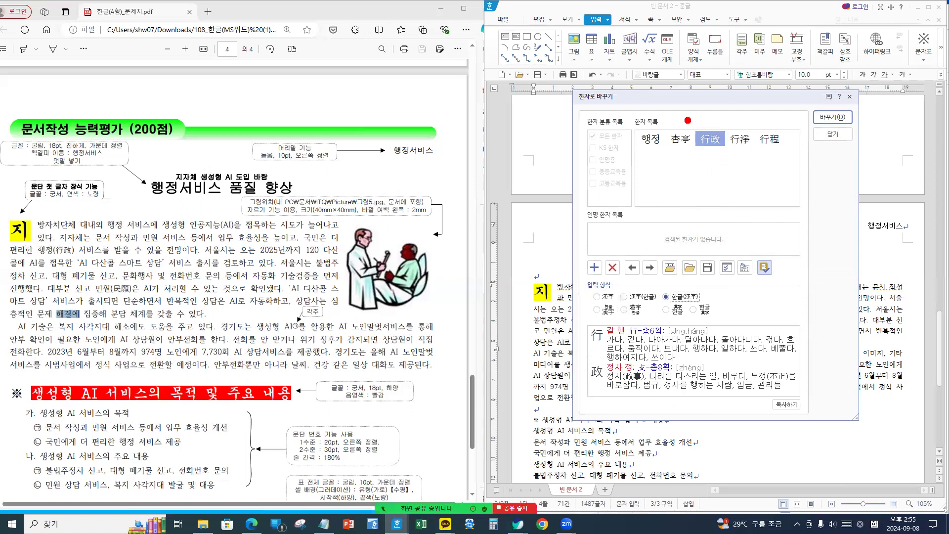
pyautogui.moveTo(657, 285); pyautogui.dragTo(715, 310)
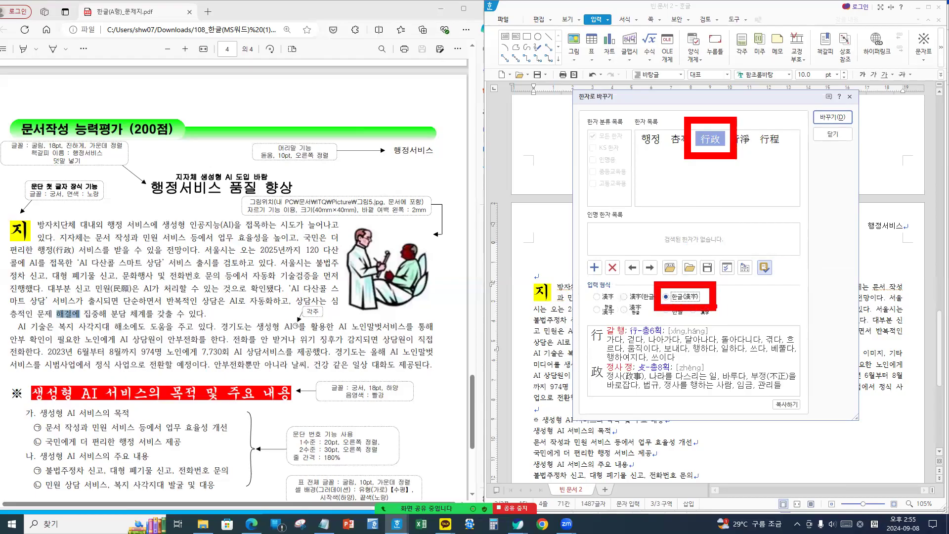
pyautogui.press('Escape')
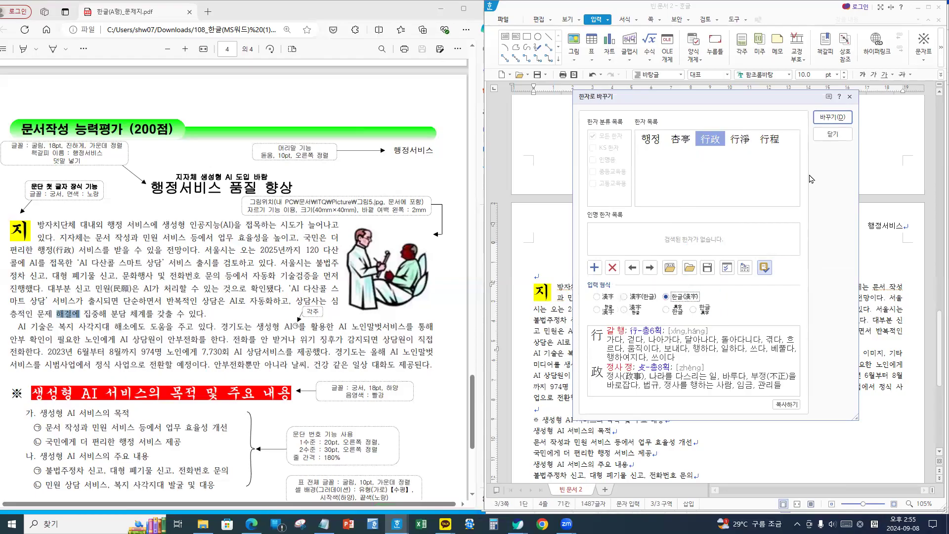
pyautogui.click(836, 117)
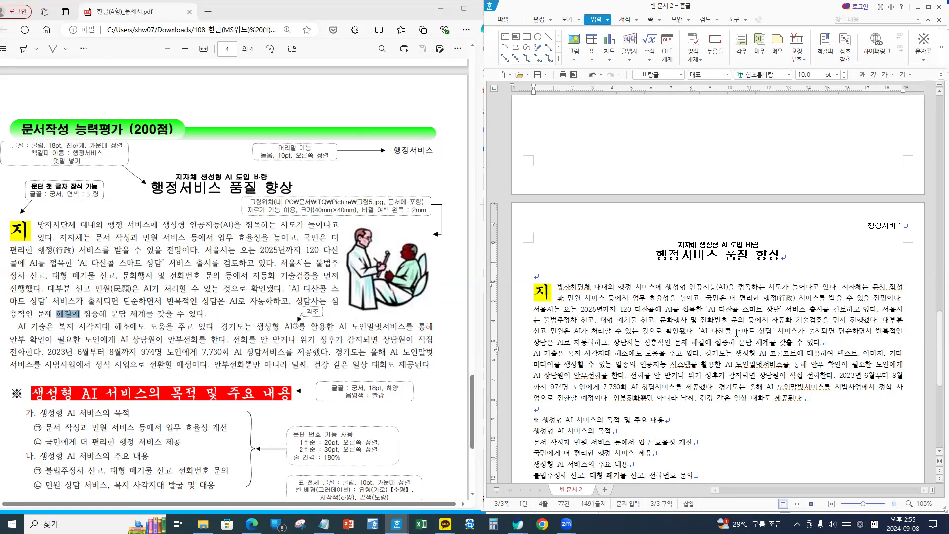
pyautogui.press('Hangul')
# - Convert the word 민원 to 민원(民願) in the same Hangul-with-Hanja format
pyautogui.click(566, 331)
pyautogui.press('F9')
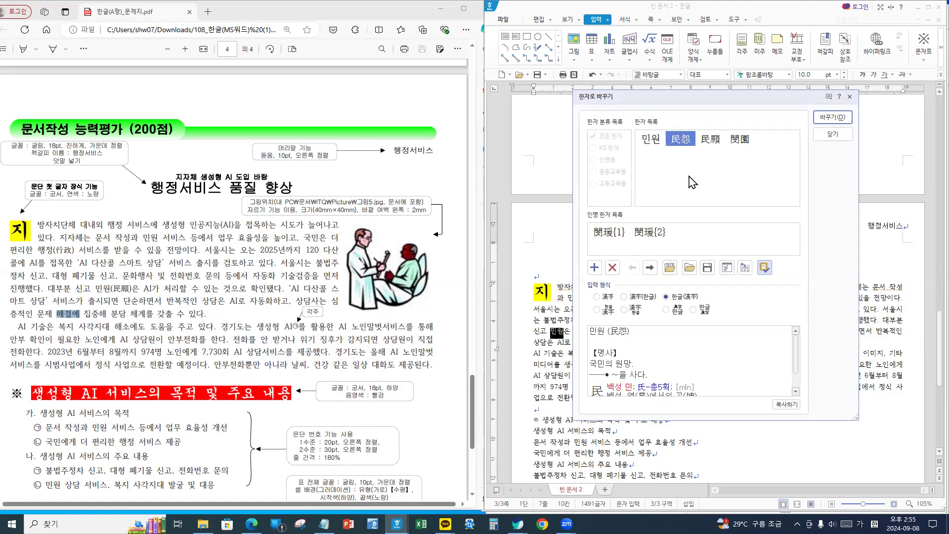
pyautogui.click(712, 142)
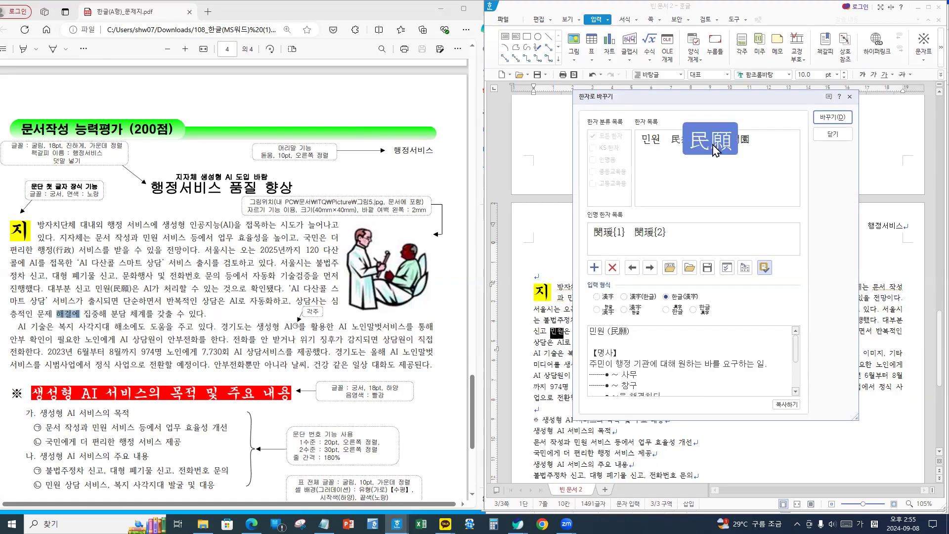
pyautogui.click(686, 297)
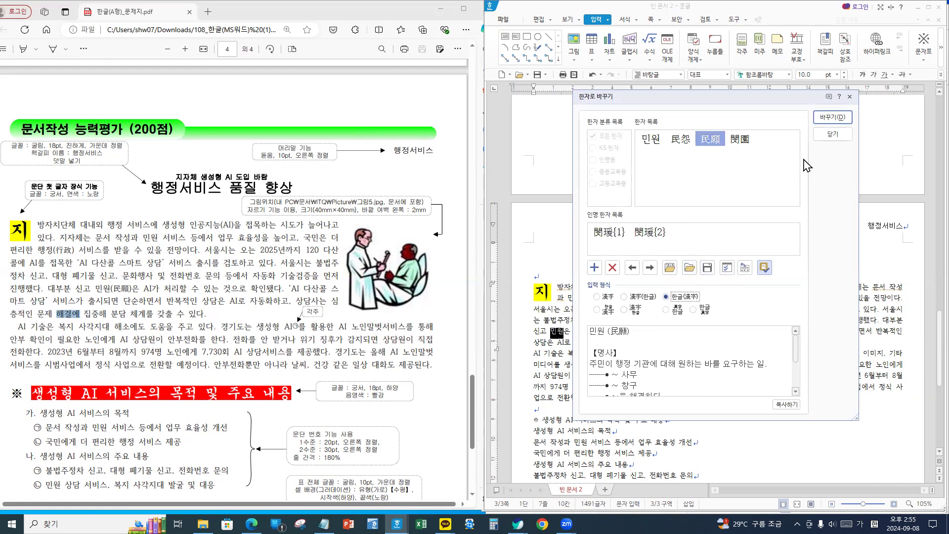
pyautogui.click(832, 117)
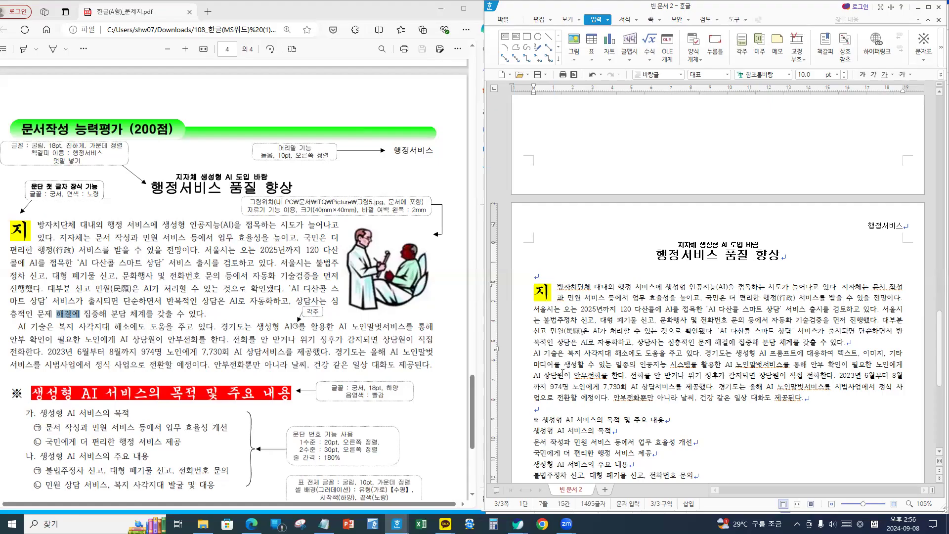
# - Maximize the document to review the first body paragraph, then restore it beside the PDF
pyautogui.click(533, 353)
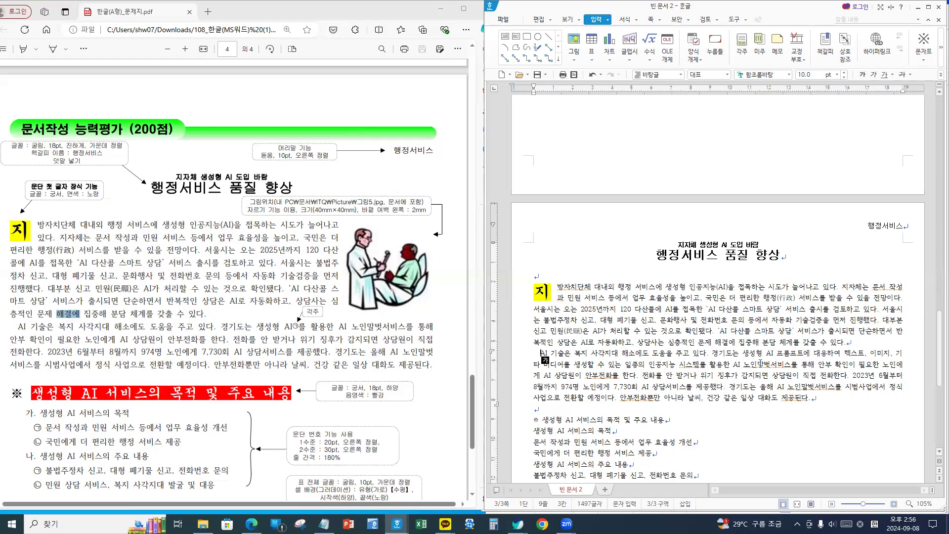
pyautogui.click(787, 368)
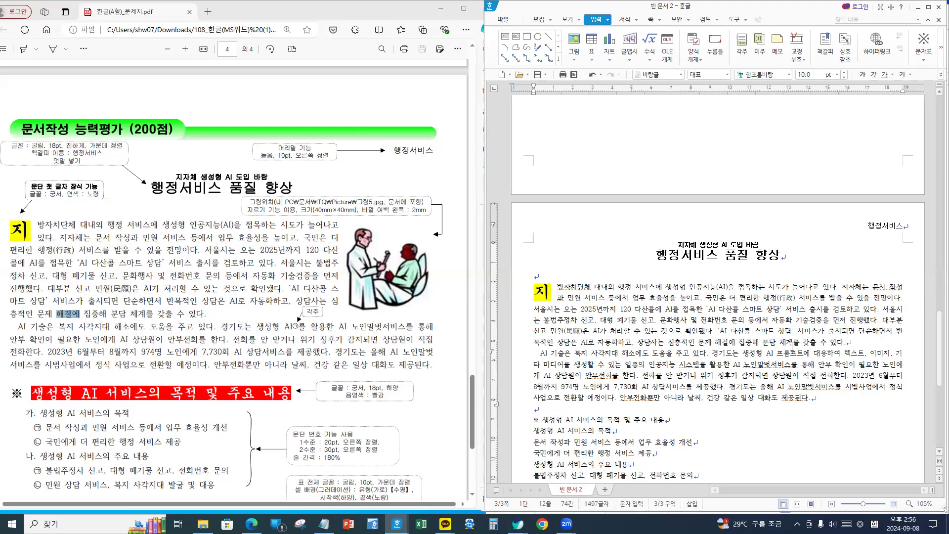
pyautogui.click(928, 8)
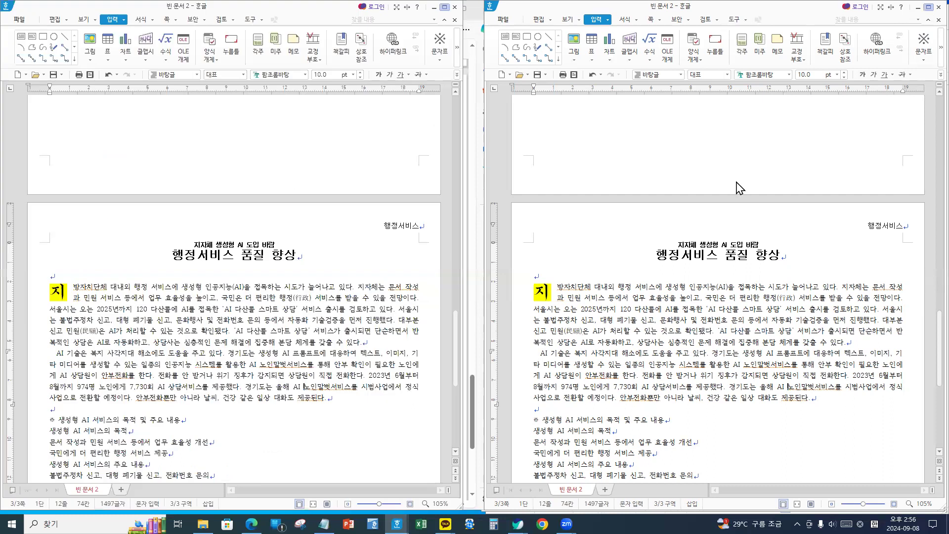
pyautogui.scroll(5, 561, 246)
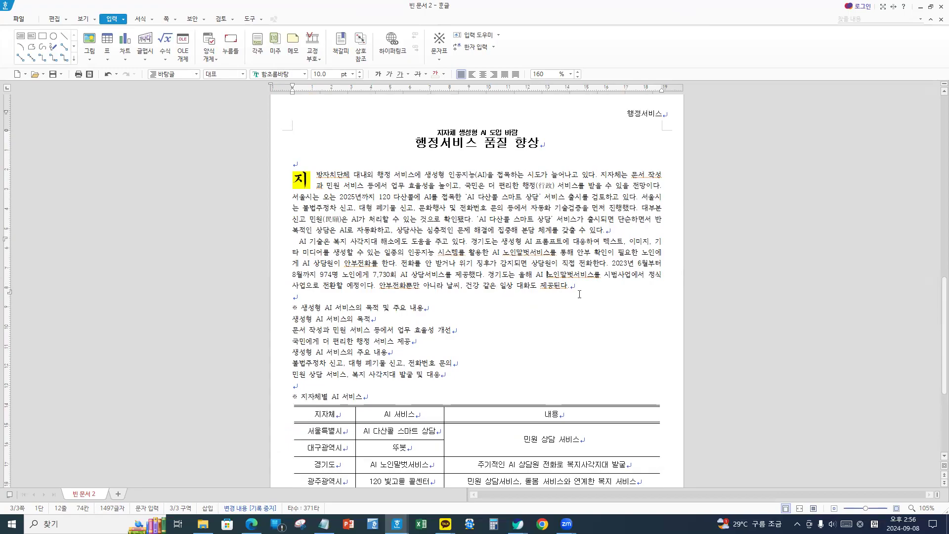
pyautogui.press('Hangul')
pyautogui.click(546, 286)
pyautogui.click(930, 7)
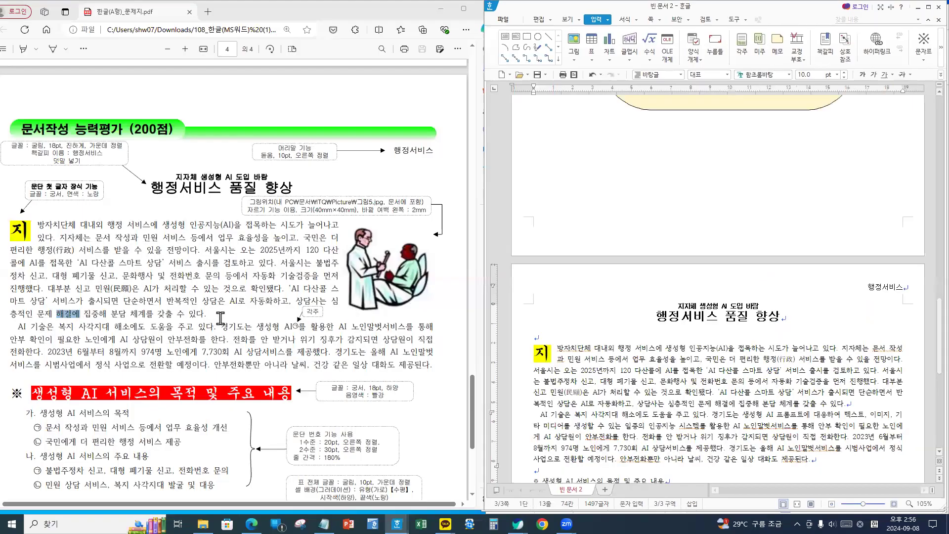
pyautogui.scroll(-1, 688, 396)
# - Locate the 'AI 기술은' paragraph and select its sample text in the PDF
pyautogui.click(685, 372)
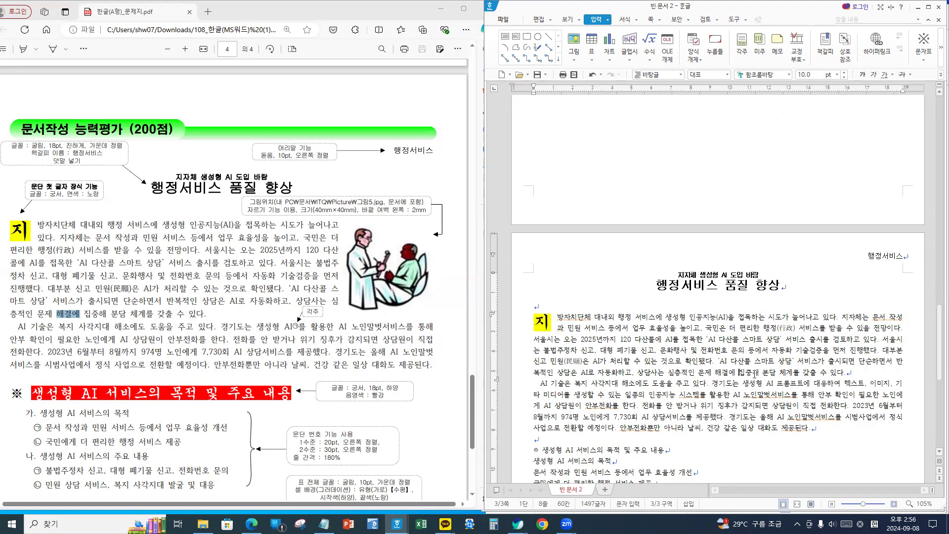
pyautogui.click(856, 375)
pyautogui.click(539, 387)
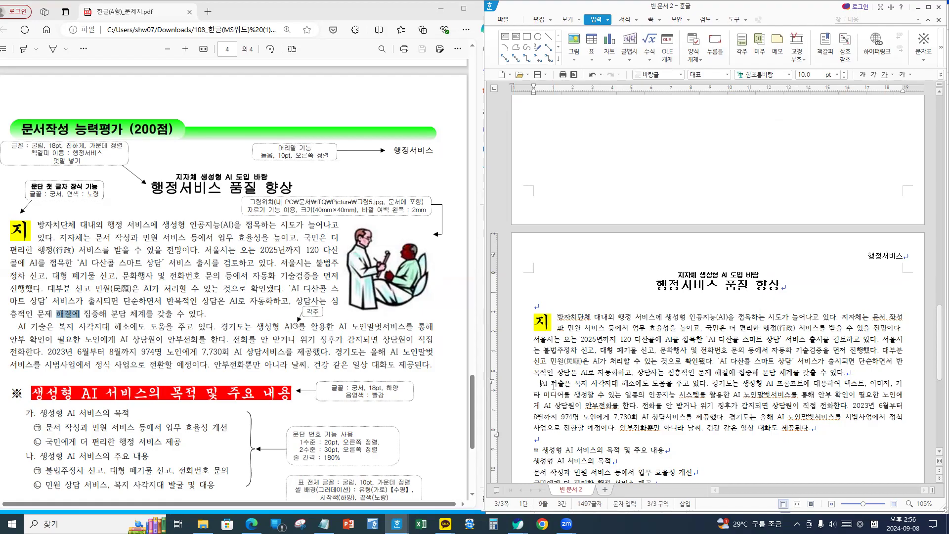
pyautogui.moveTo(710, 386); pyautogui.dragTo(663, 393)
pyautogui.click(739, 395)
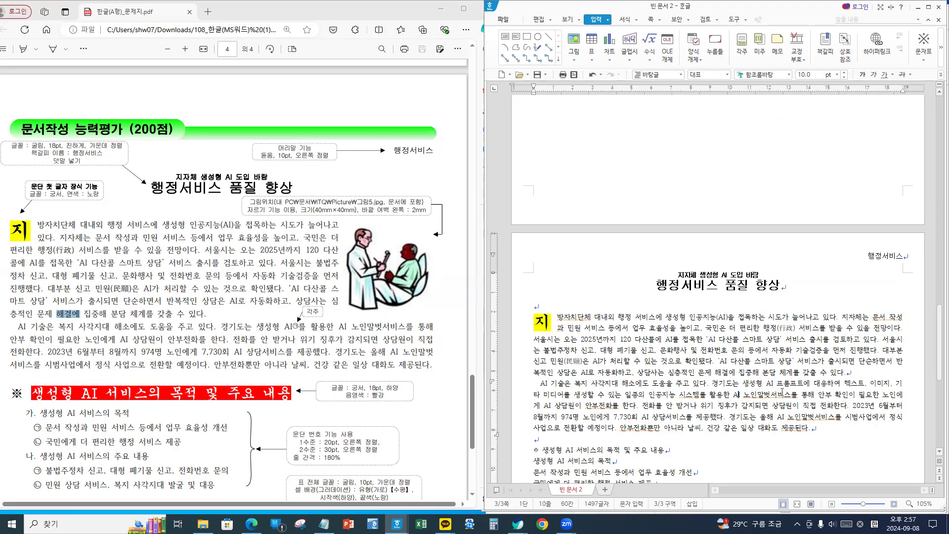
pyautogui.click(709, 385)
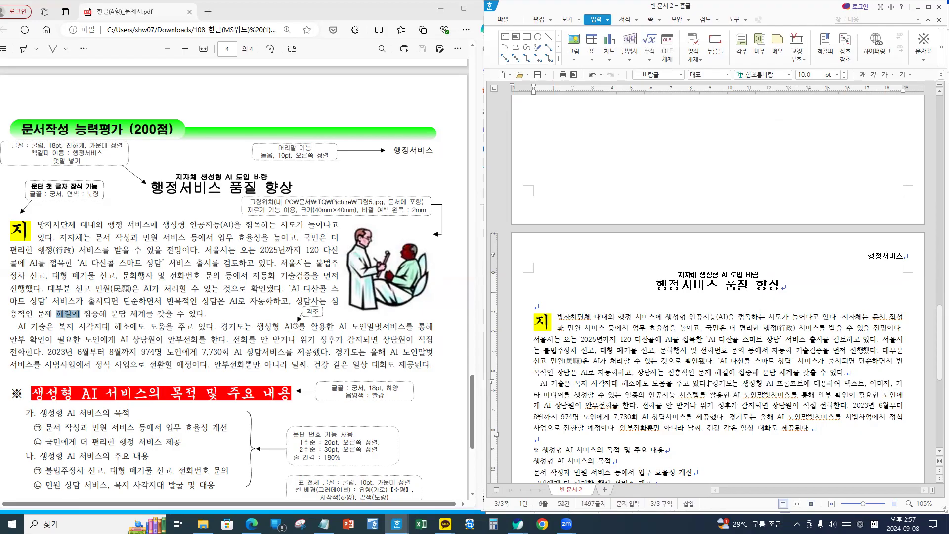
pyautogui.click(148, 363)
pyautogui.moveTo(148, 362); pyautogui.dragTo(444, 372)
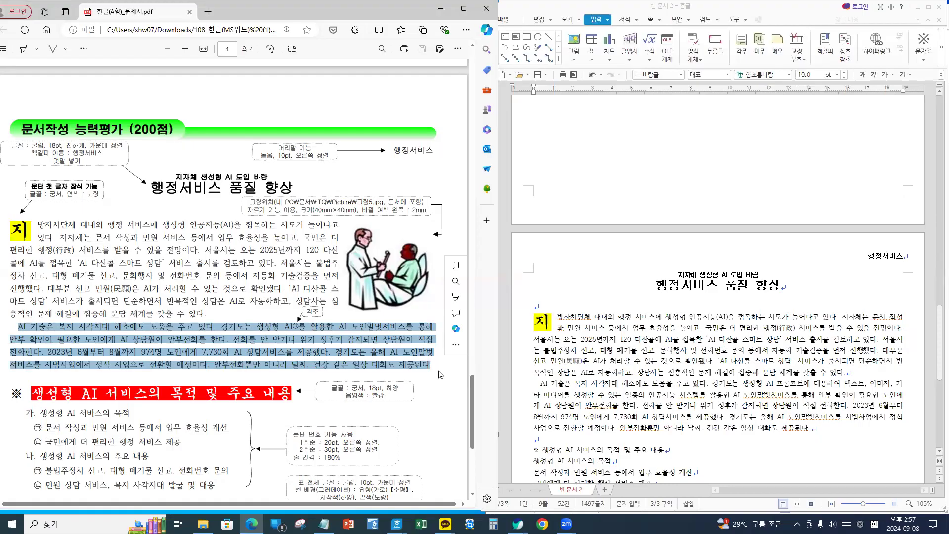
# - Paste the copied sample paragraph over the 'AI 기술은' paragraph as plain text
pyautogui.click(574, 394)
pyautogui.moveTo(539, 383); pyautogui.dragTo(821, 432)
pyautogui.hotkey('ctrl', 'v')
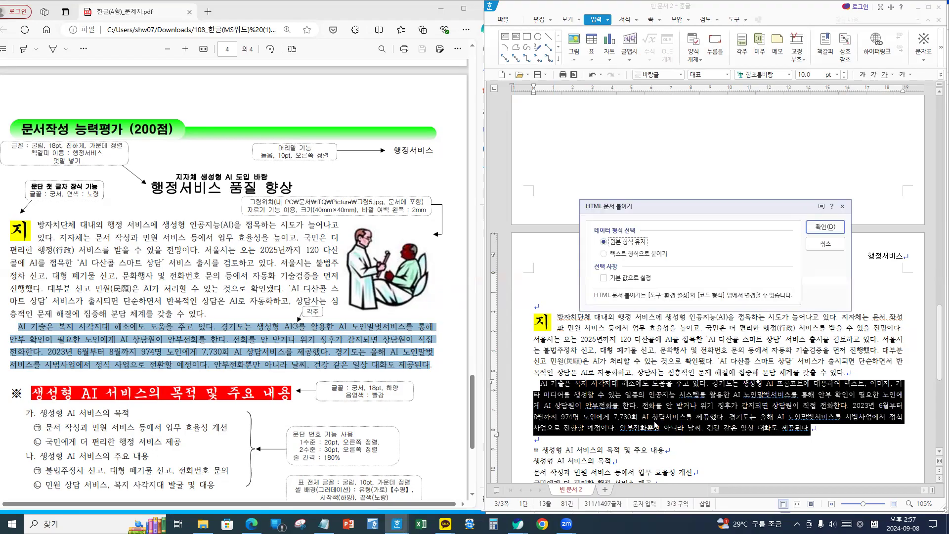
pyautogui.click(617, 255)
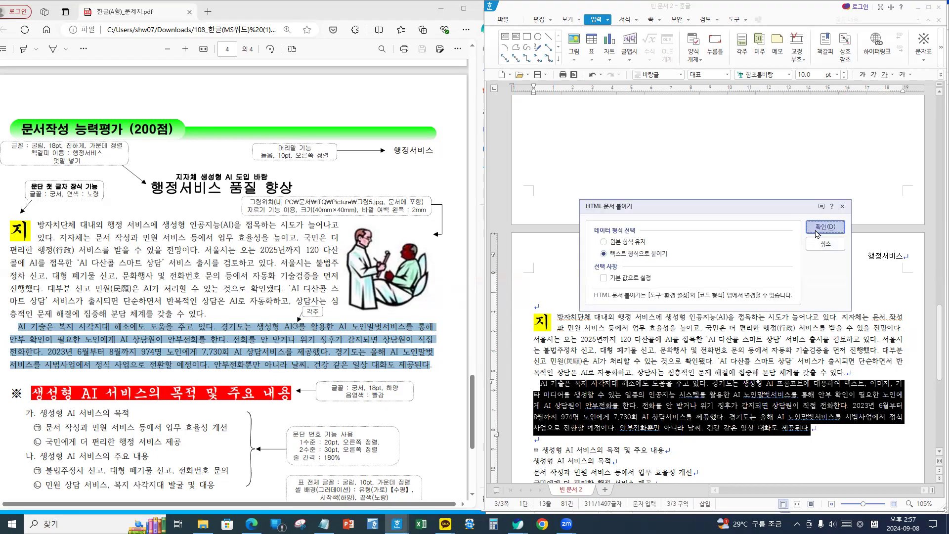
pyautogui.click(824, 226)
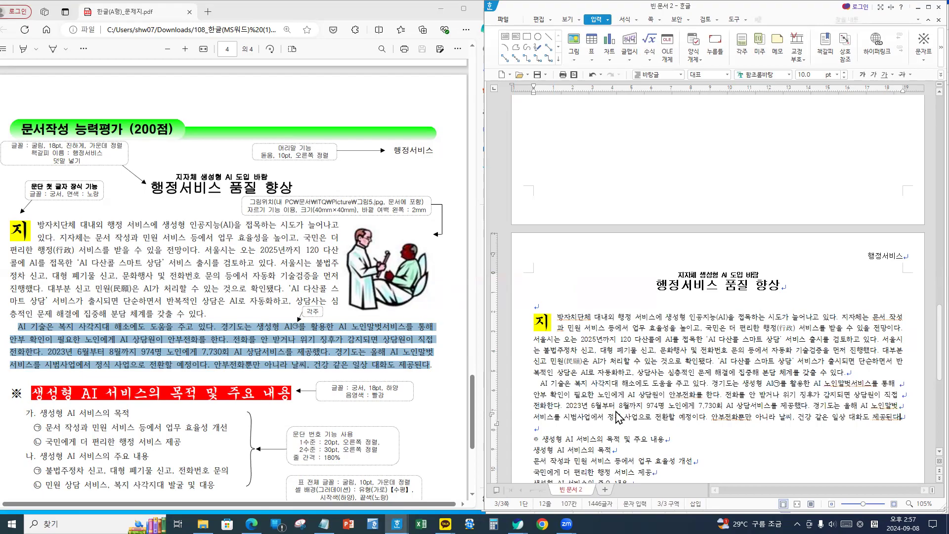
pyautogui.press('Hangul')
# - Fix the indent, delete the stray mark after AI, and remove the extra line breaks
pyautogui.click(541, 383)
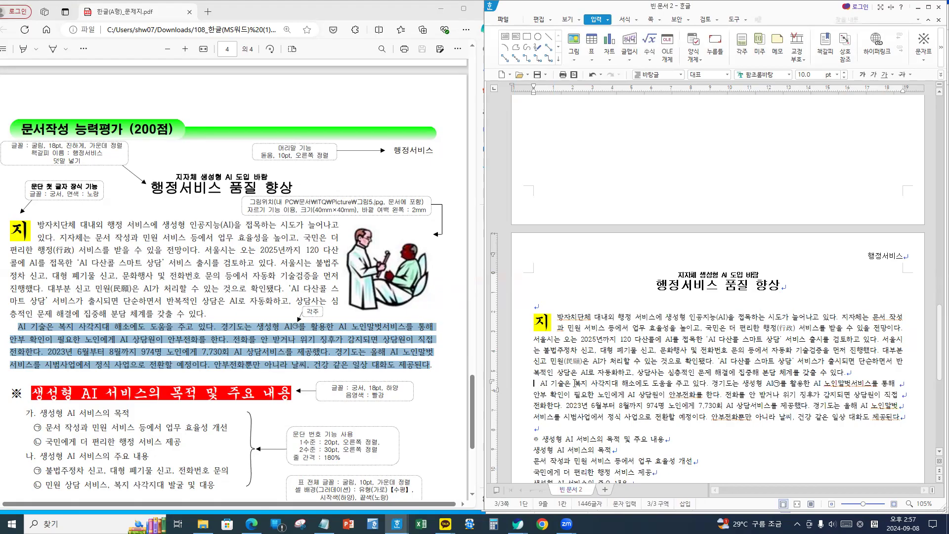
pyautogui.press('Delete')
pyautogui.press('Delete')
pyautogui.click(801, 383)
pyautogui.press('Delete')
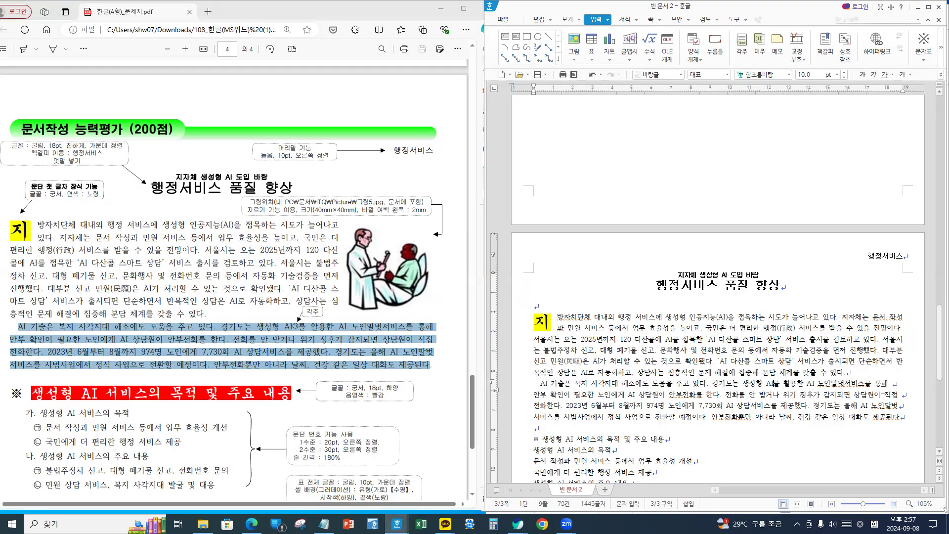
pyautogui.click(892, 384)
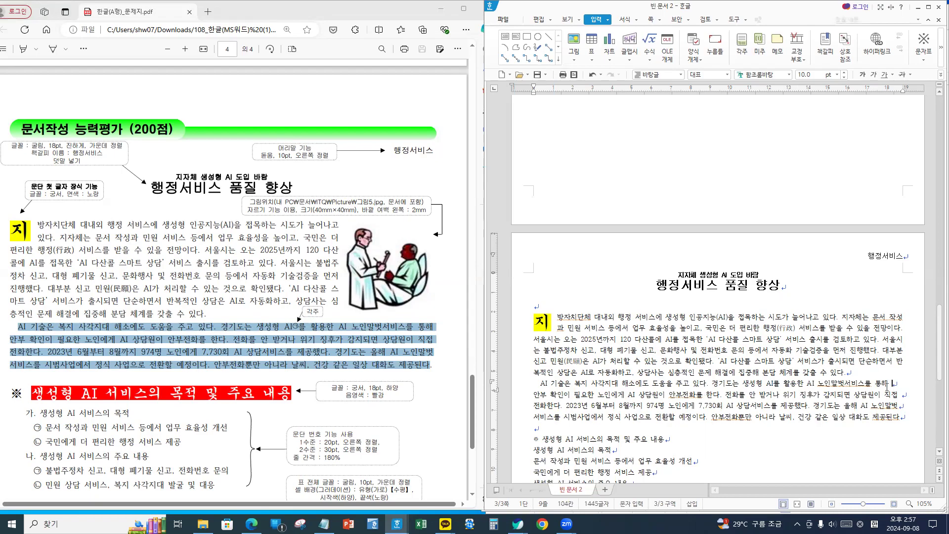
pyautogui.press('Delete')
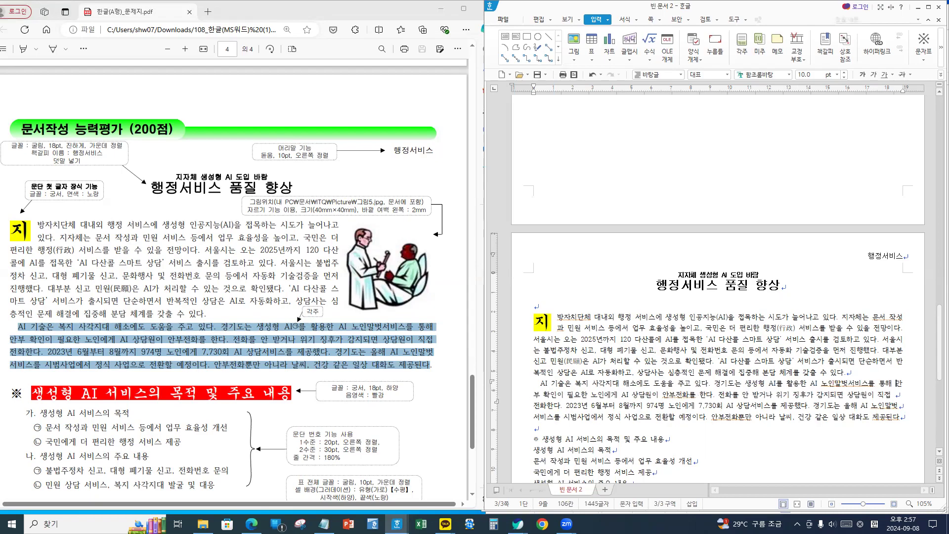
pyautogui.press('Delete')
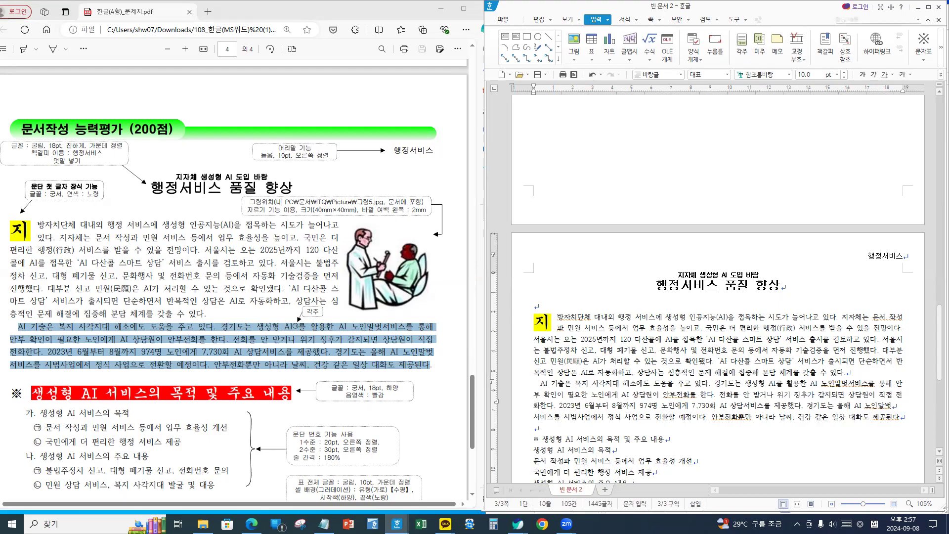
pyautogui.press('Delete')
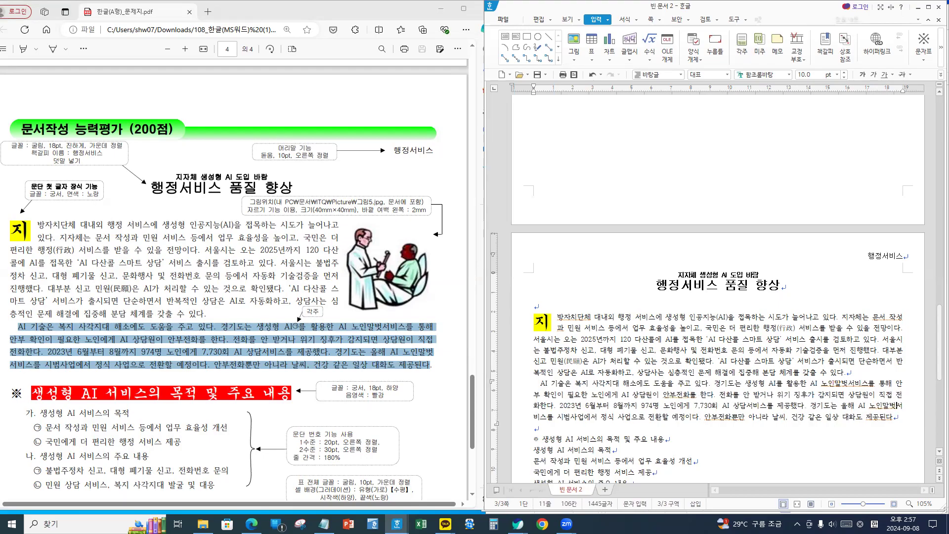
# - Check the rejoined paragraph around 제공된다 and 안부전화뿐만 아니라
pyautogui.click(894, 416)
pyautogui.click(897, 383)
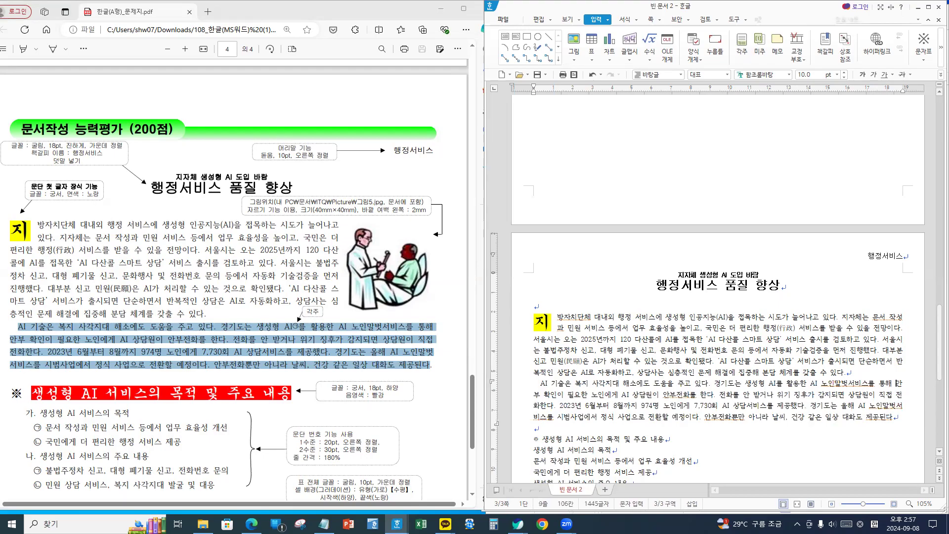
pyautogui.click(893, 416)
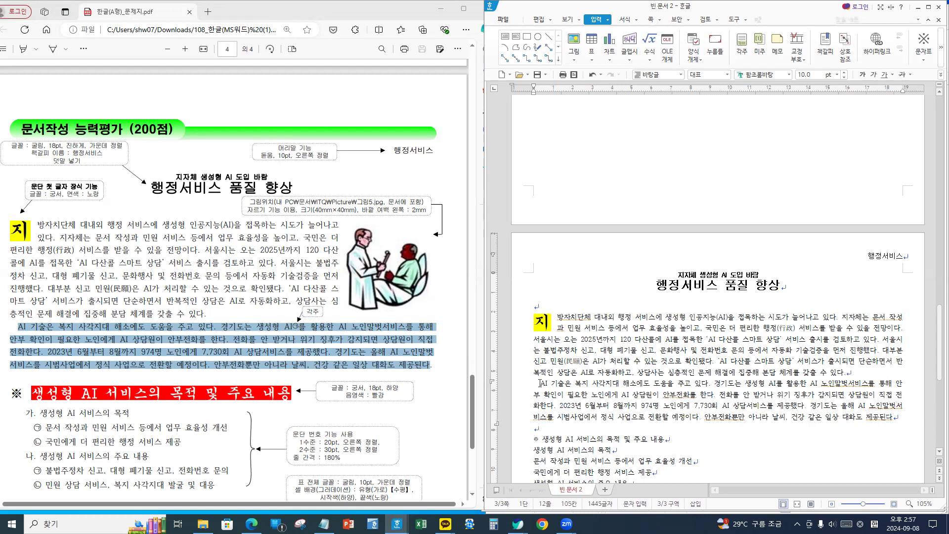
pyautogui.click(749, 418)
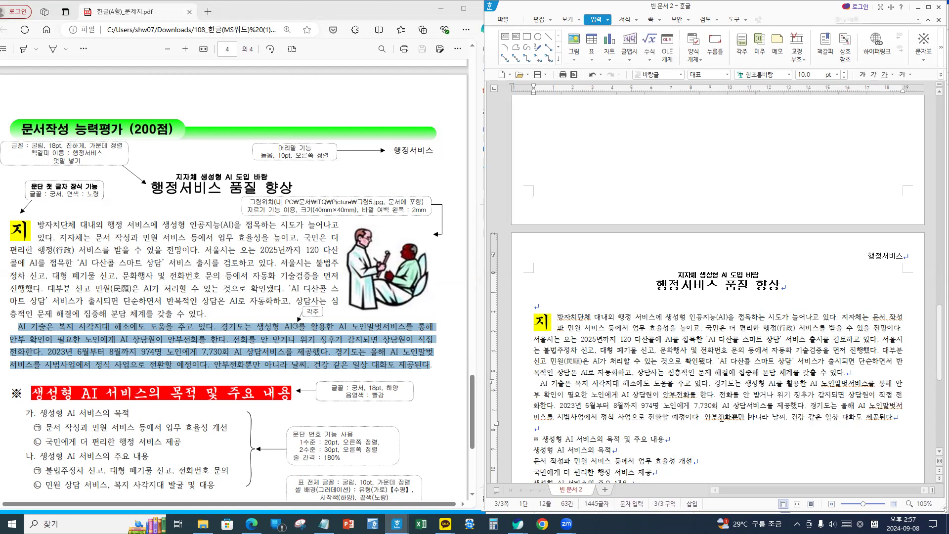
pyautogui.click(756, 417)
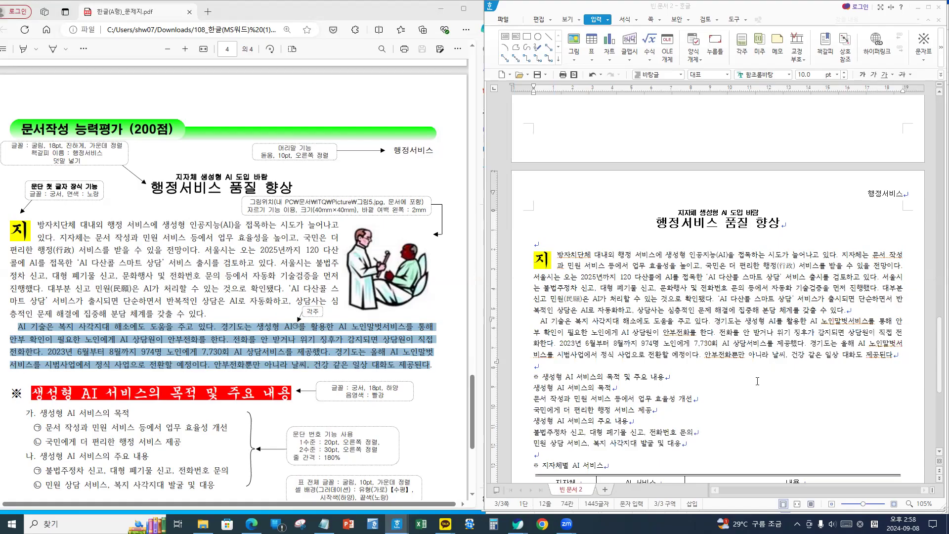
# - Put the caret after AI in the second paragraph and bring up the 입력 menu
pyautogui.click(650, 310)
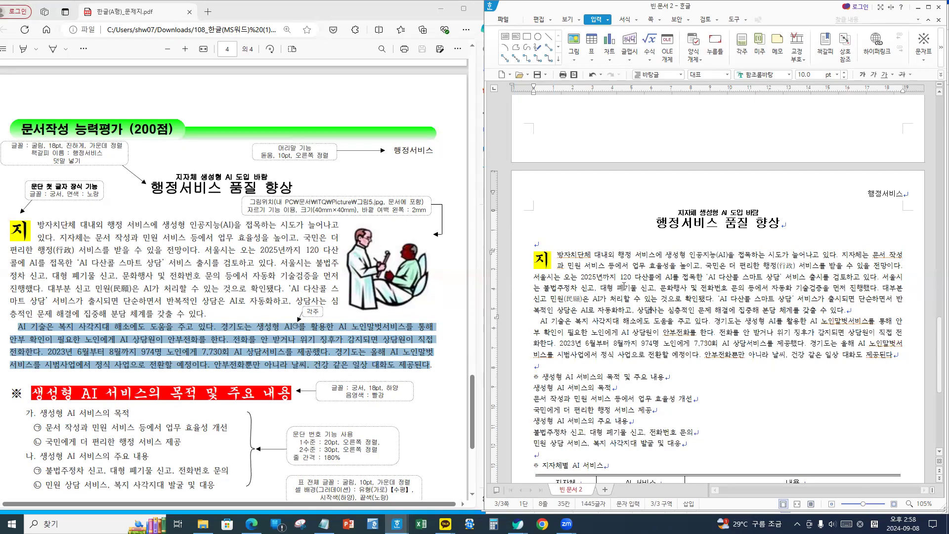
pyautogui.click(559, 330)
pyautogui.click(840, 312)
pyautogui.click(747, 20)
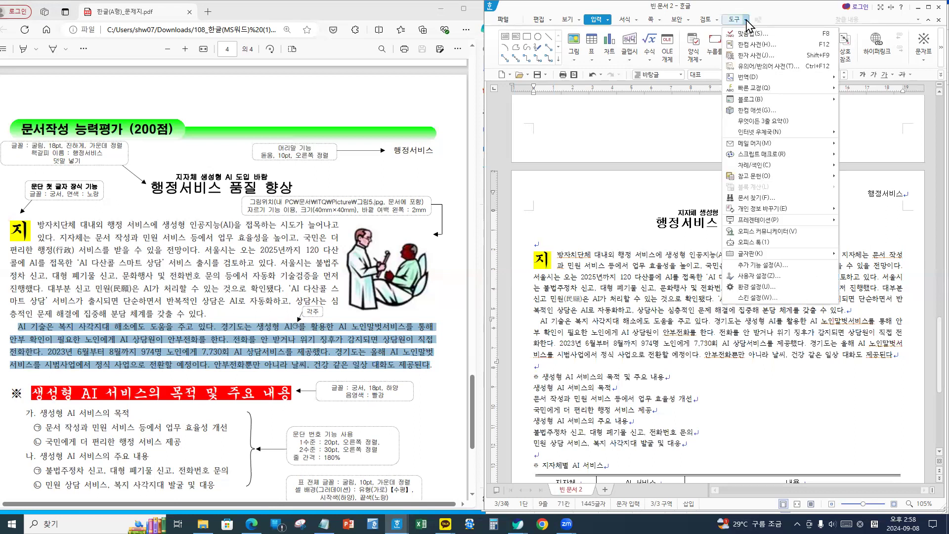
pyautogui.click(746, 20)
pyautogui.click(740, 20)
pyautogui.click(739, 20)
pyautogui.click(606, 21)
pyautogui.click(607, 21)
pyautogui.click(607, 23)
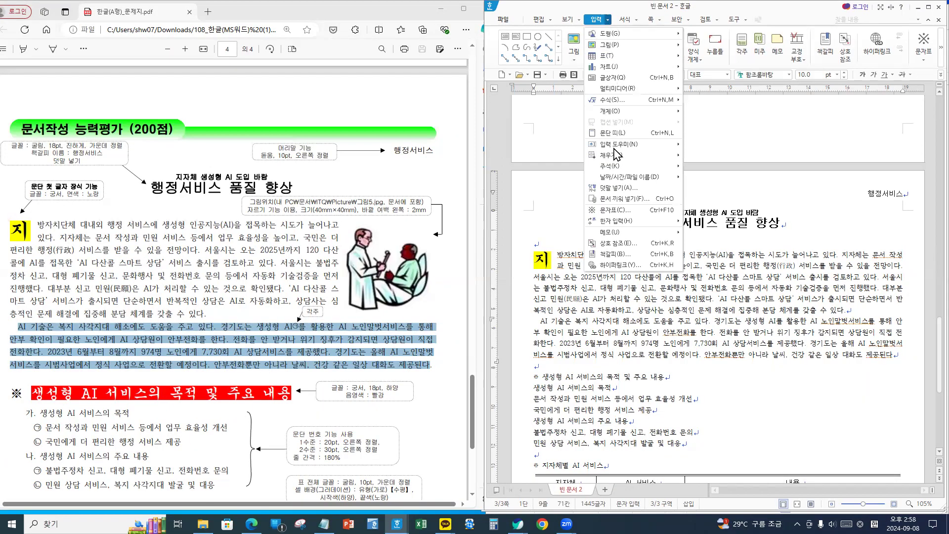
# - Insert a footnote at the caret numbered with ㉠,㉡,㉢ style
pyautogui.moveTo(615, 167)
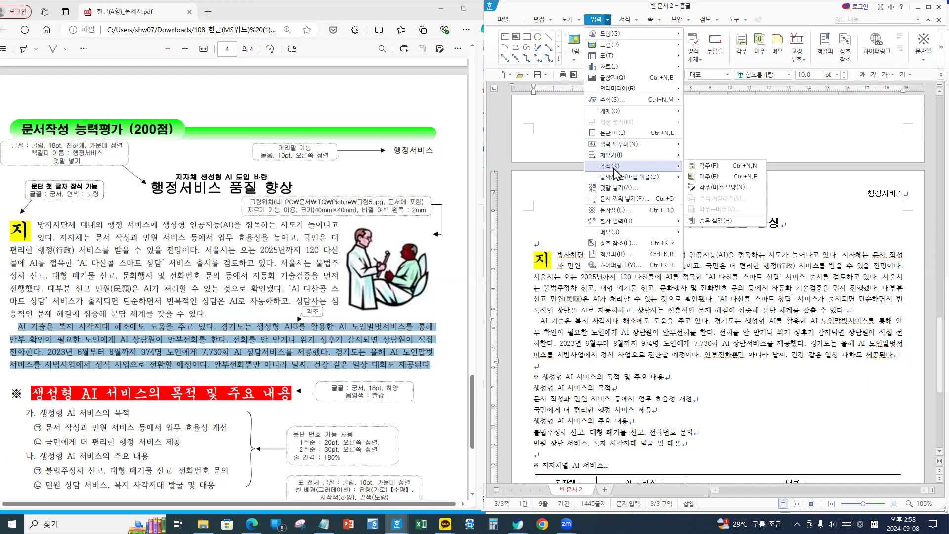
pyautogui.click(704, 166)
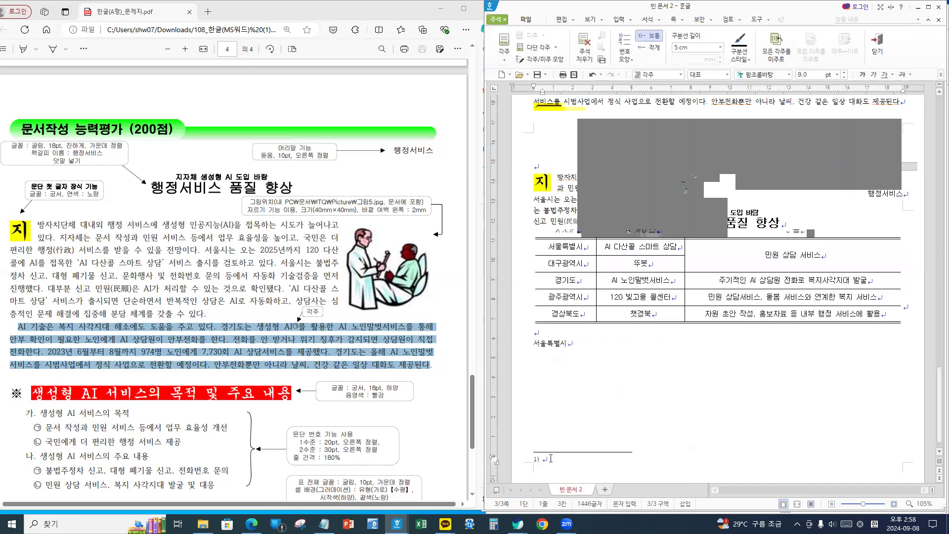
pyautogui.scroll(-5, 287, 353)
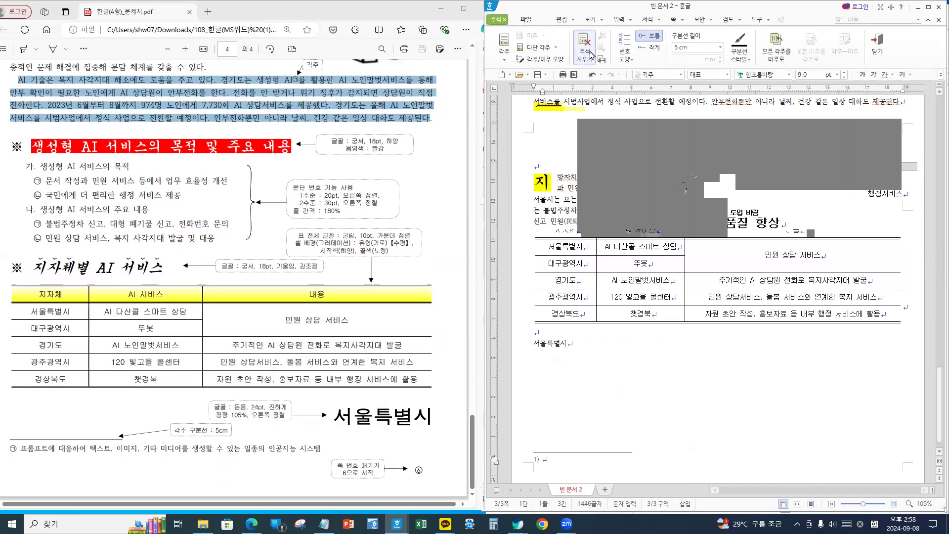
pyautogui.click(626, 61)
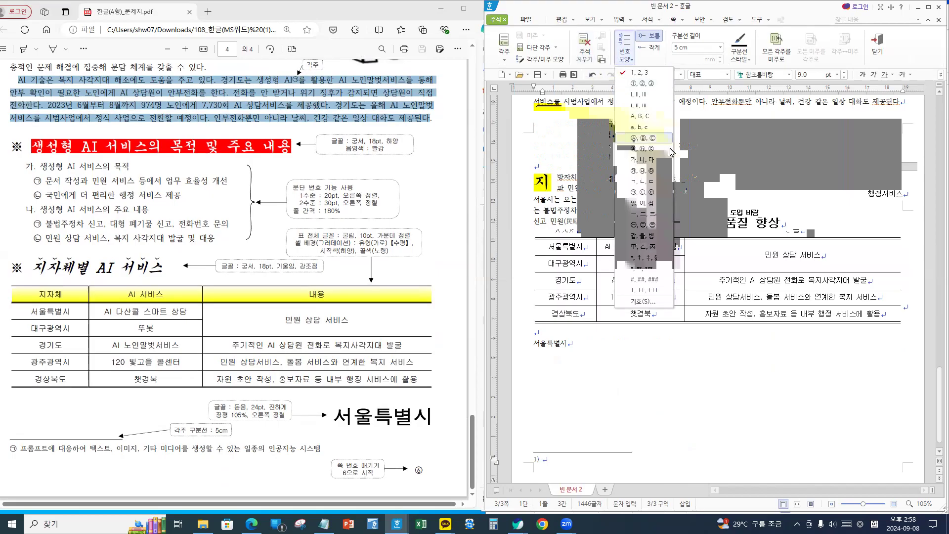
pyautogui.click(638, 193)
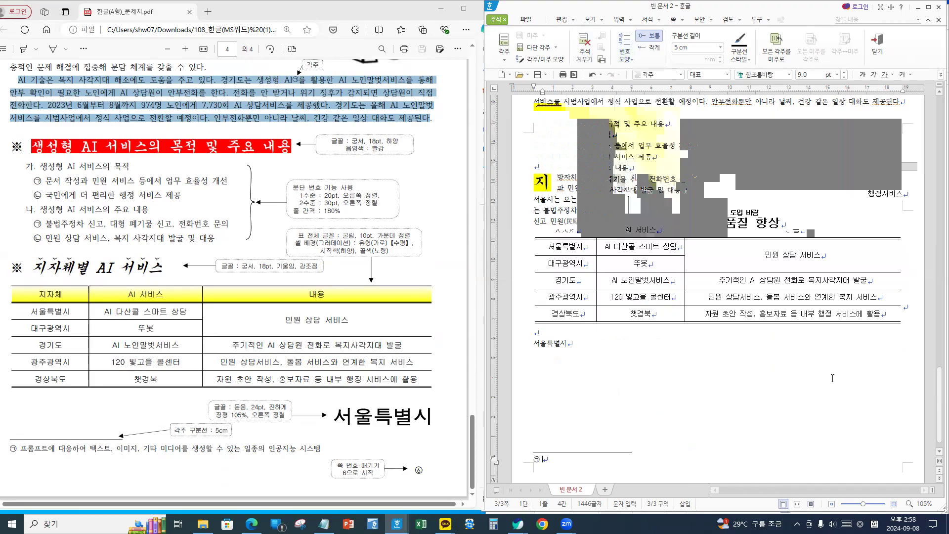
# - Enter the footnote text 프롬프트에 대응하여 … 인공지능 시스템 and close footnote editing
pyautogui.write('프롬')
pyautogui.write('프트에 ')
pyautogui.write('ㅇㅇ')
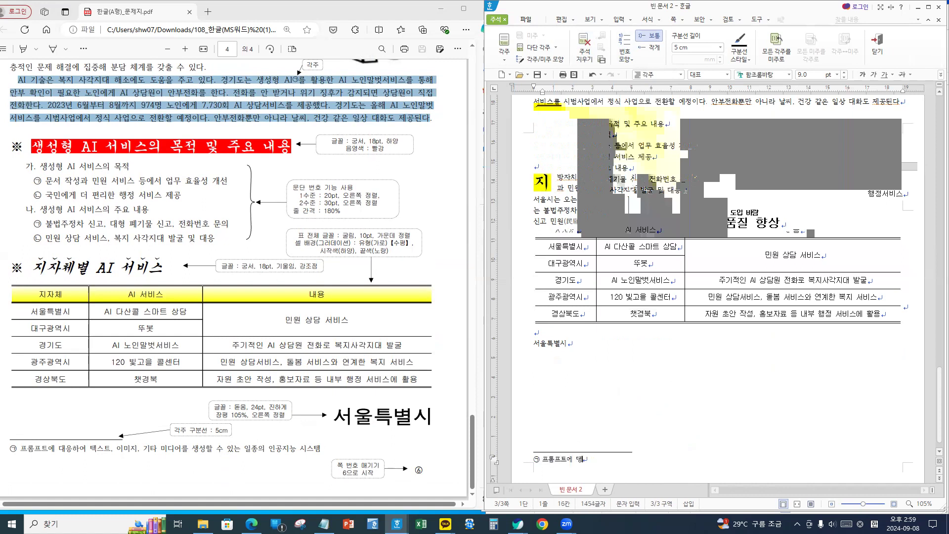
pyautogui.write('대응하여 텍스트 이미지, 기타 미디어를 생성')
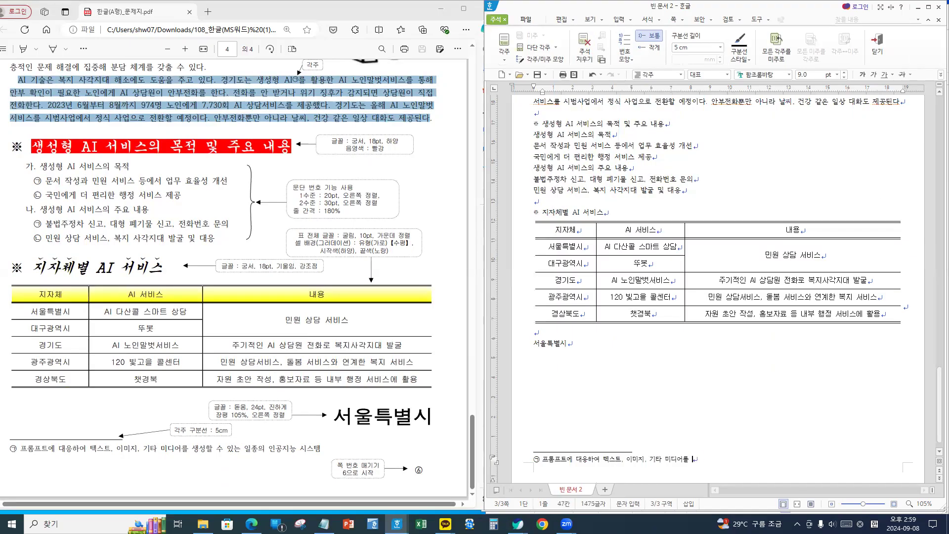
pyautogui.write('할 수 ')
pyautogui.write('있는 ')
pyautogui.write('일조')
pyautogui.press('BackSpace')
pyautogui.press('BackSpace')
pyautogui.write('ㄹ종의 인공지능 ㅅ')
pyautogui.write('ㅣ스')
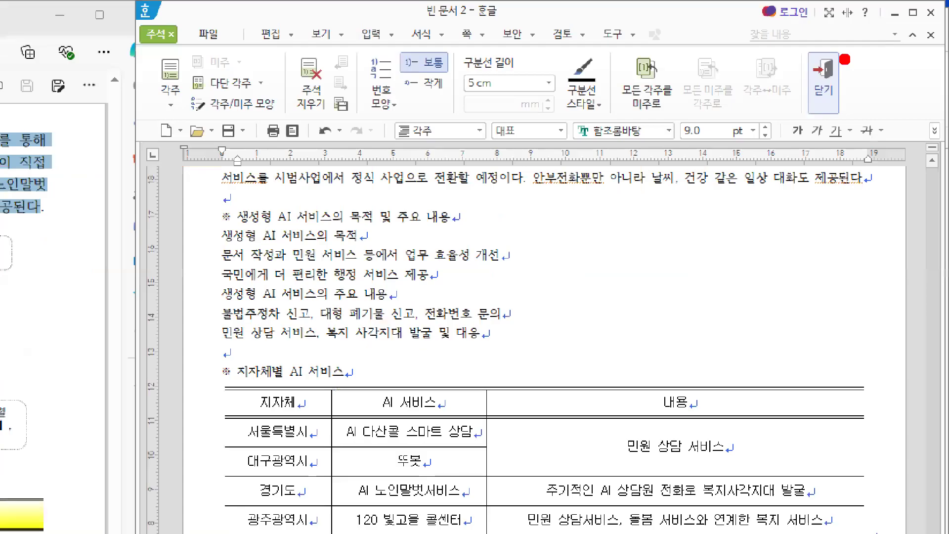
pyautogui.click(832, 67)
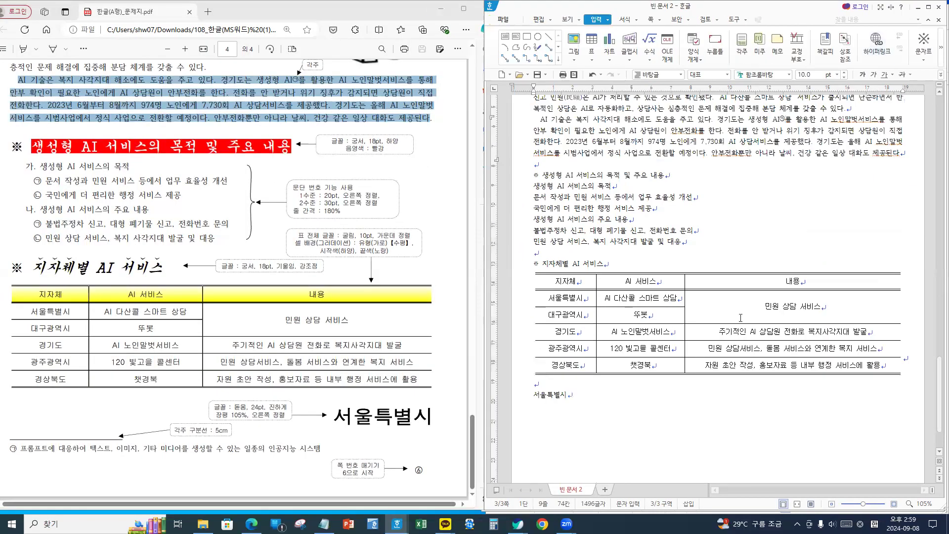
pyautogui.scroll(-3, 734, 320)
pyautogui.scroll(1, 734, 320)
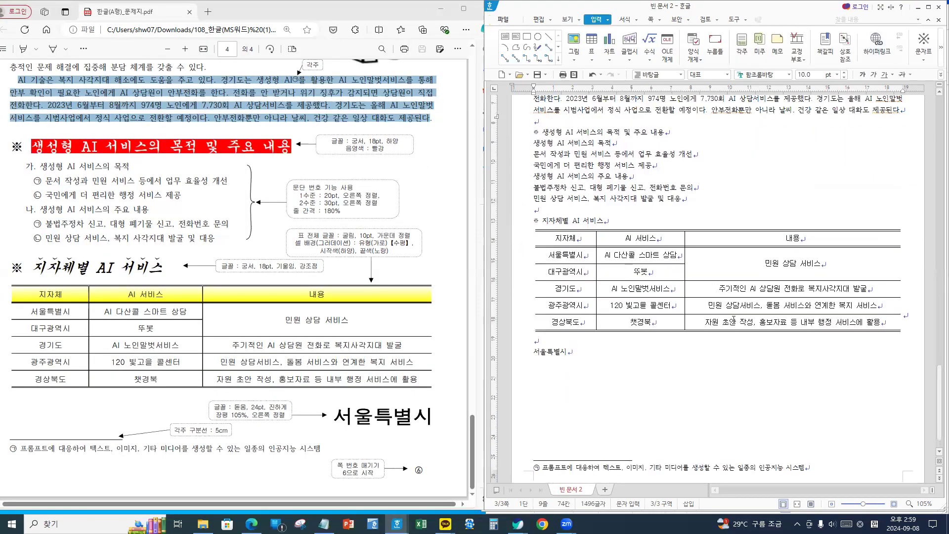
pyautogui.scroll(2, 733, 320)
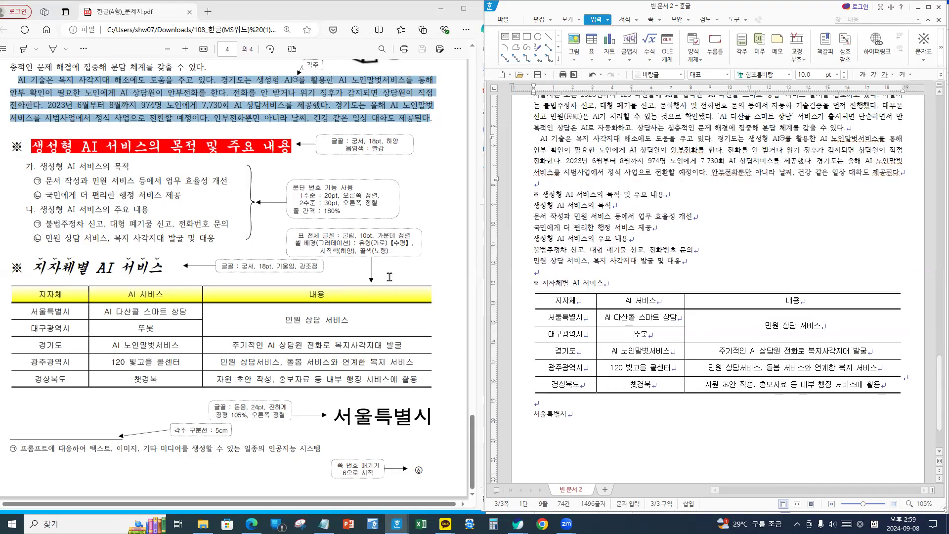
pyautogui.scroll(4, 356, 276)
pyautogui.click(319, 275)
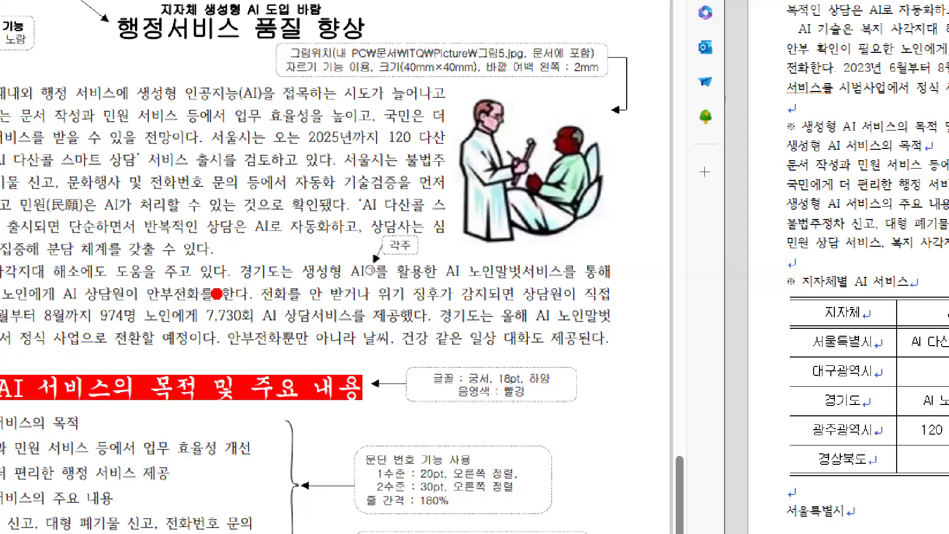
pyautogui.moveTo(375, 291); pyautogui.dragTo(346, 267)
pyautogui.moveTo(590, 220)
pyautogui.mouseDown()
pyautogui.moveTo(567, 102)
pyautogui.moveTo(588, 217)
pyautogui.mouseUp()
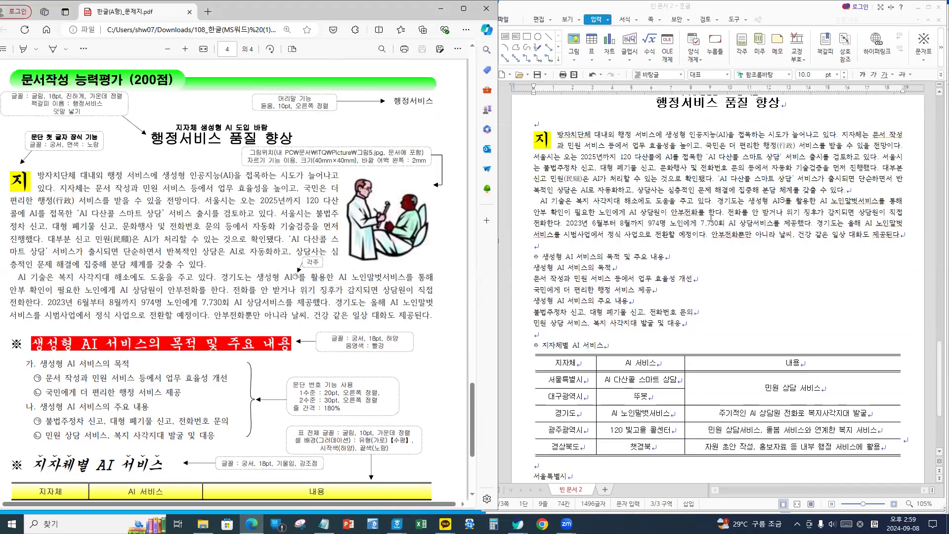
pyautogui.scroll(4, 645, 223)
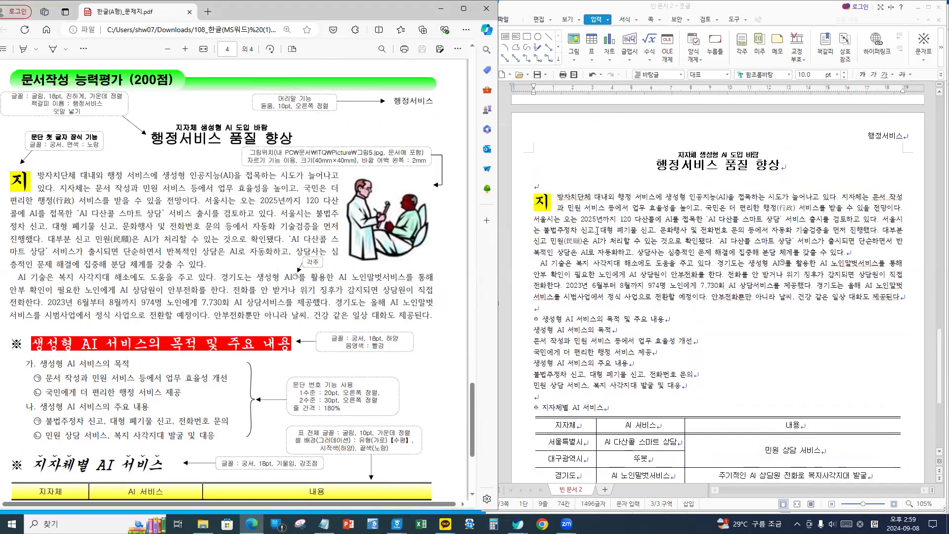
pyautogui.click(541, 187)
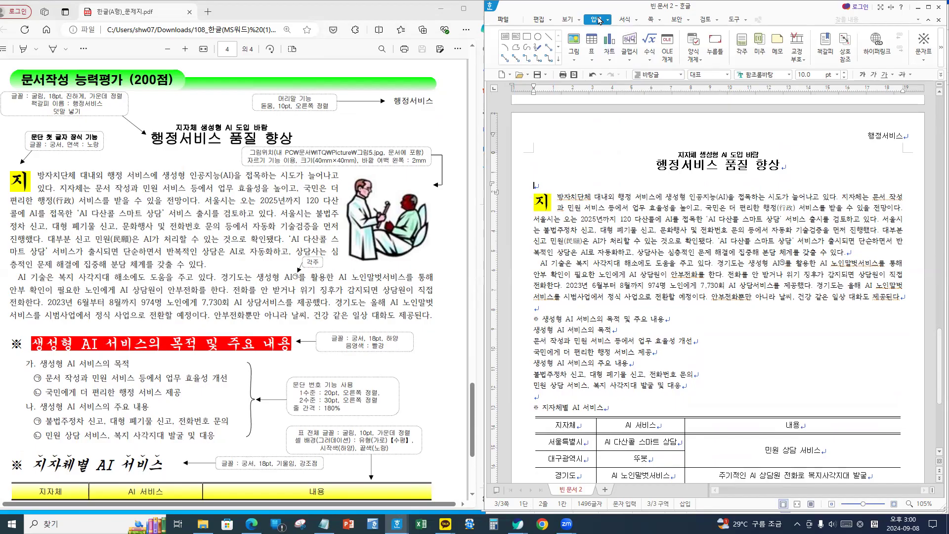
# - Insert the picture 그림5.JPG from the ITQ\Picture folder into the document
pyautogui.click(575, 41)
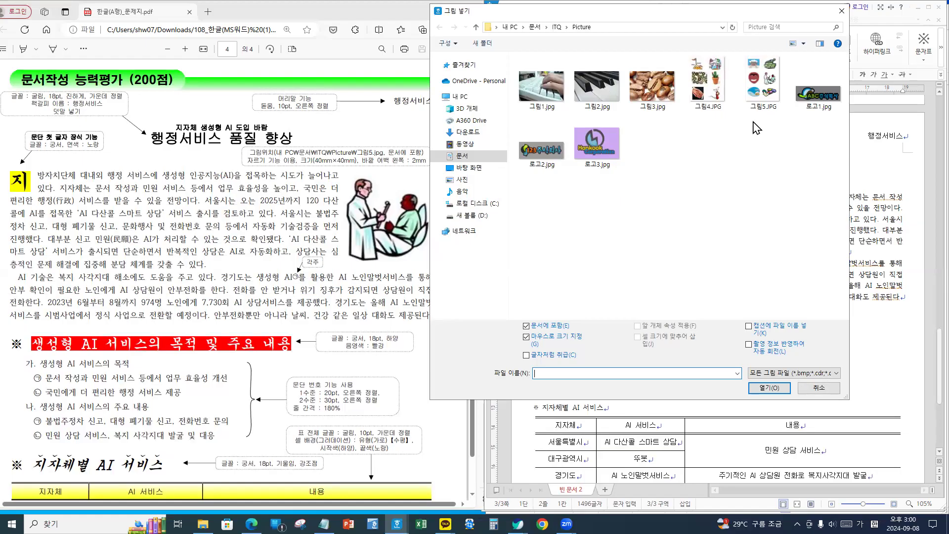
pyautogui.click(767, 83)
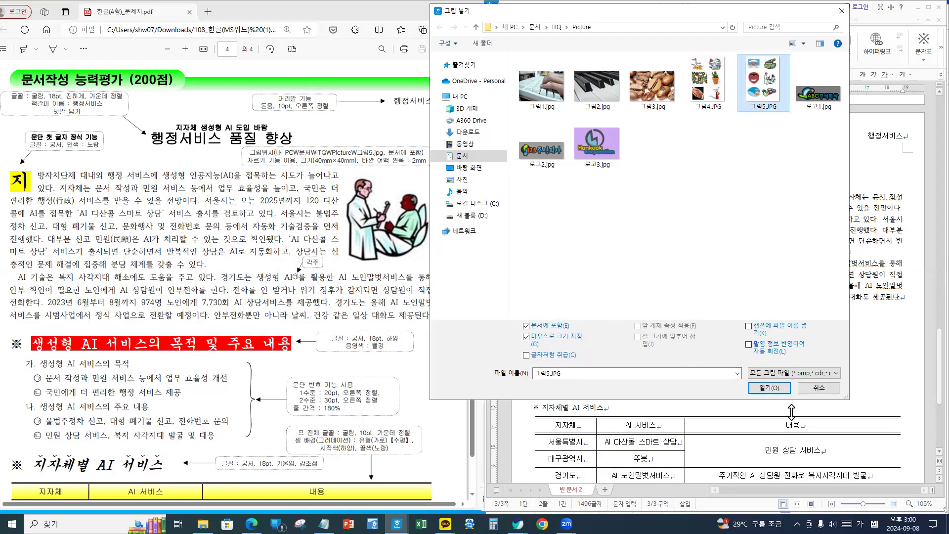
pyautogui.click(763, 386)
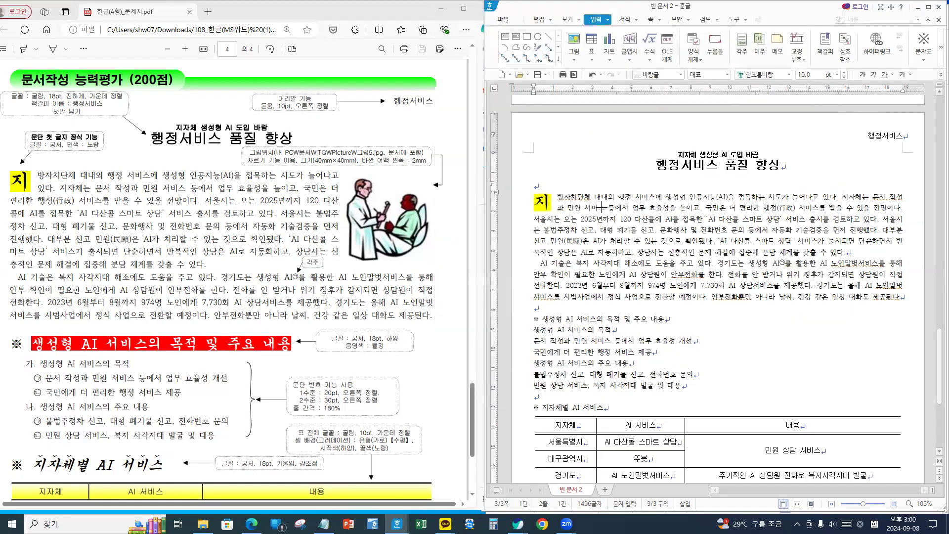
# - Place 그림5 over the body text and crop it to the doctor-and-patient image, about 42.50 × 42.25 mm
pyautogui.moveTo(583, 194); pyautogui.dragTo(775, 400)
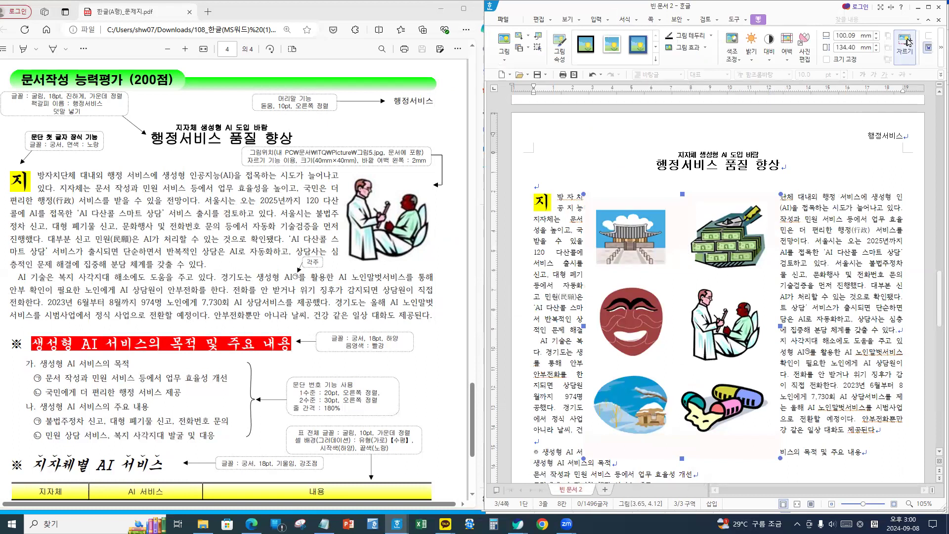
pyautogui.click(902, 43)
pyautogui.moveTo(613, 435); pyautogui.dragTo(684, 365)
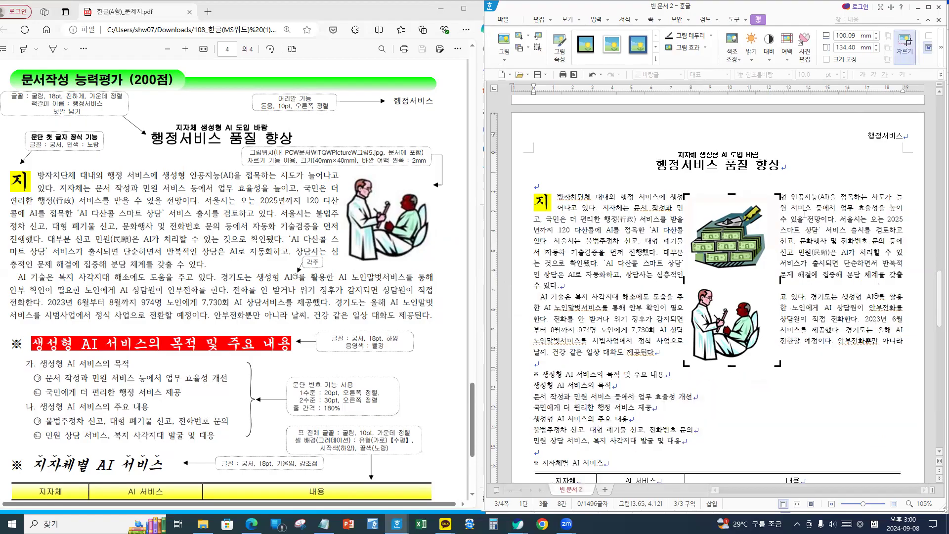
pyautogui.moveTo(780, 194); pyautogui.dragTo(767, 284)
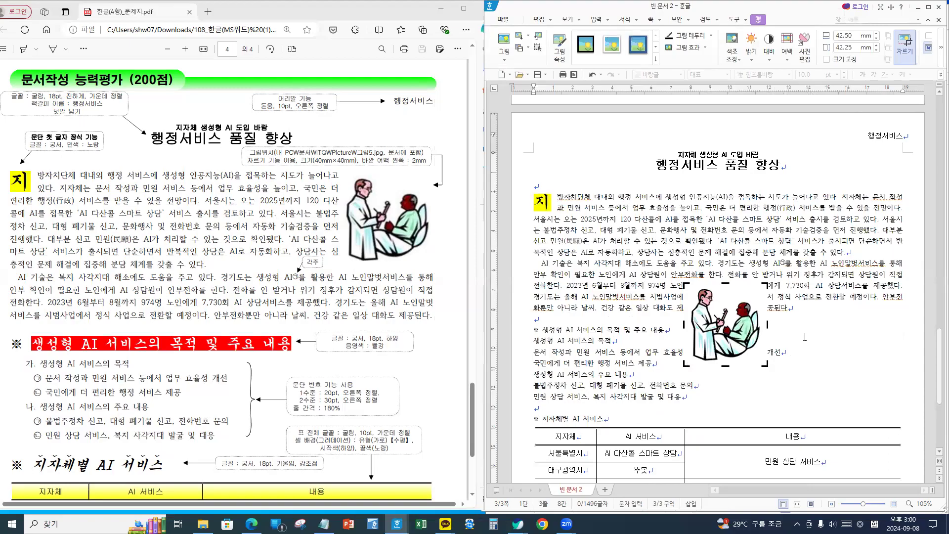
# - In the picture's object properties, set the size to 40 × 40 mm and the left outer margin to 2 mm
pyautogui.doubleClick(719, 311)
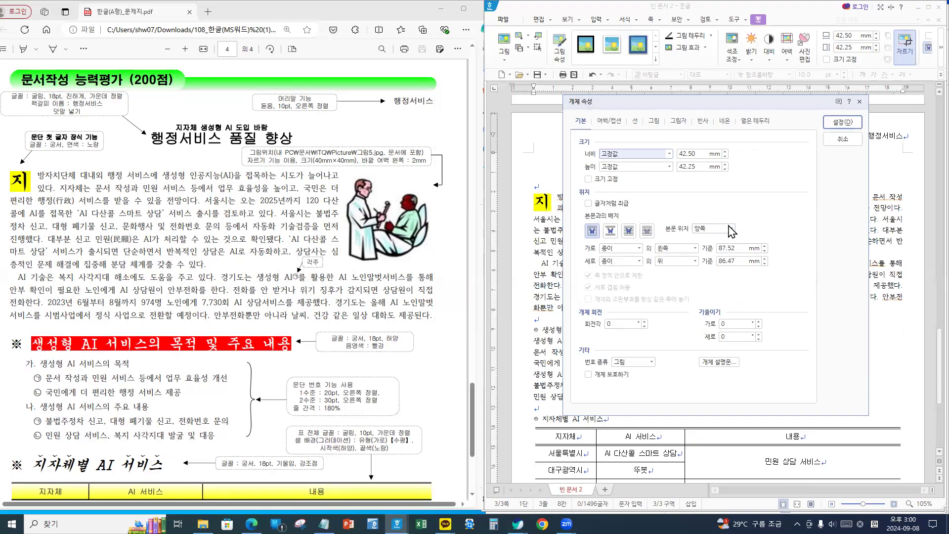
pyautogui.press('Tab')
pyautogui.write('40')
pyautogui.press('Tab')
pyautogui.press('Tab')
pyautogui.write('40.')
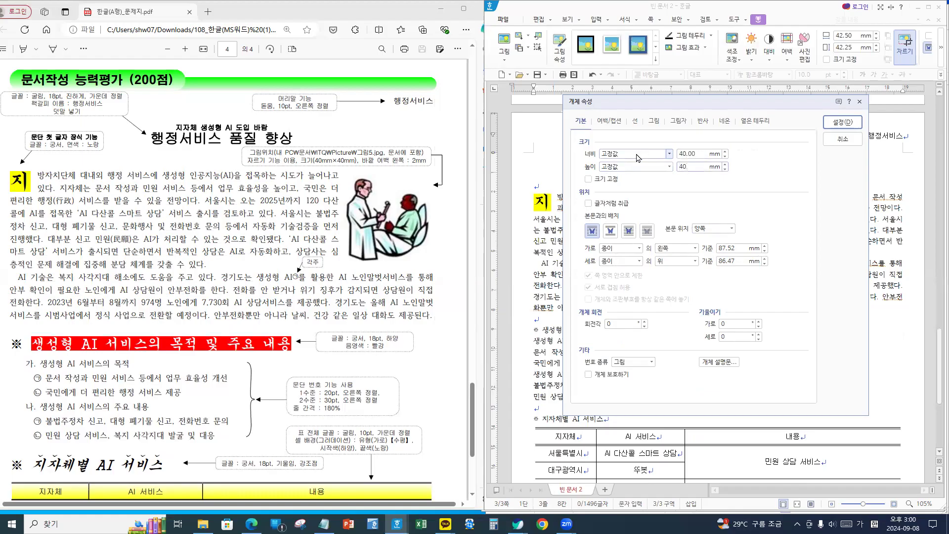
pyautogui.click(610, 121)
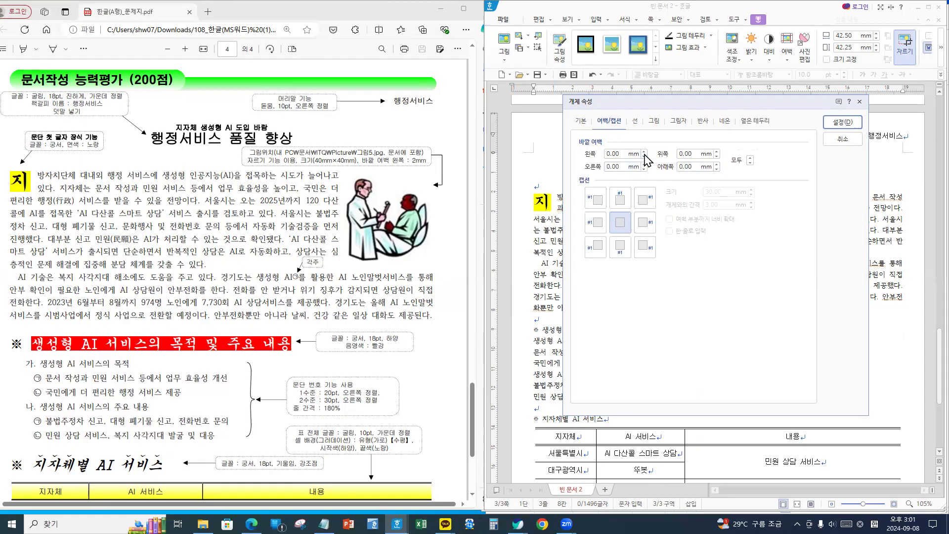
pyautogui.click(644, 152)
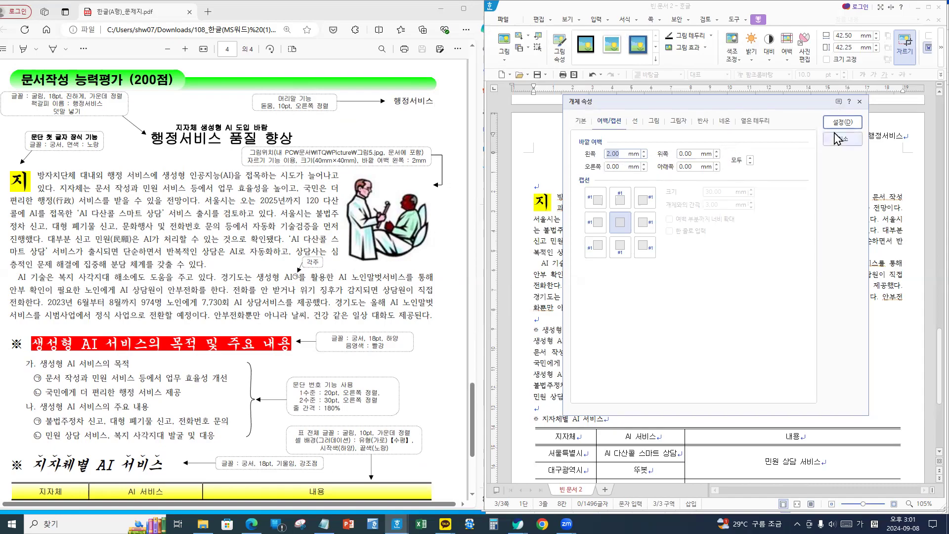
# - Lock the picture size and position it horizontally at the paragraph's right, 0.00 mm offset
pyautogui.click(583, 122)
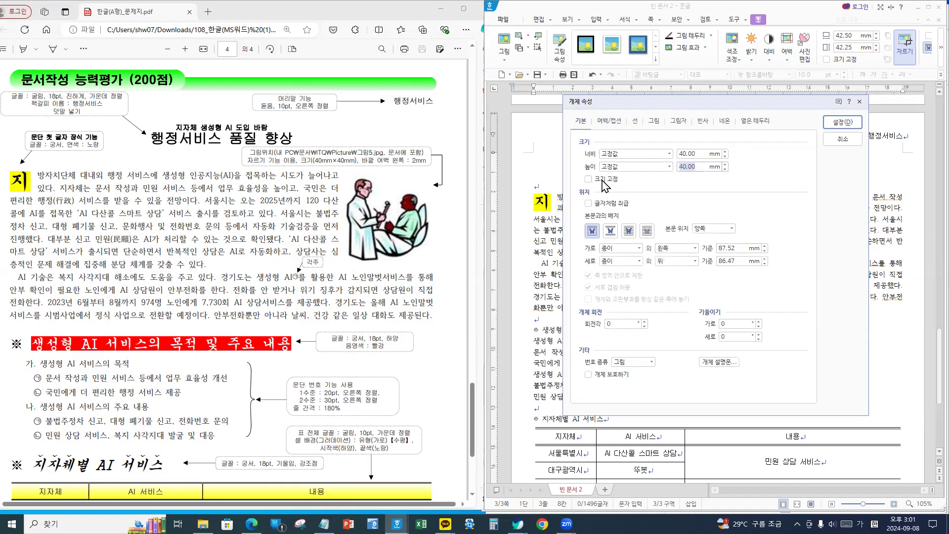
pyautogui.click(533, 143)
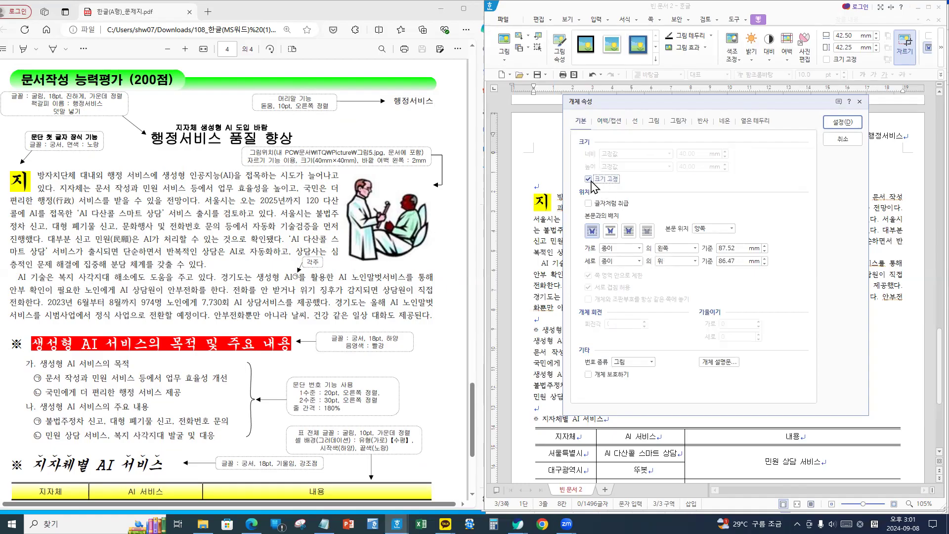
pyautogui.click(615, 249)
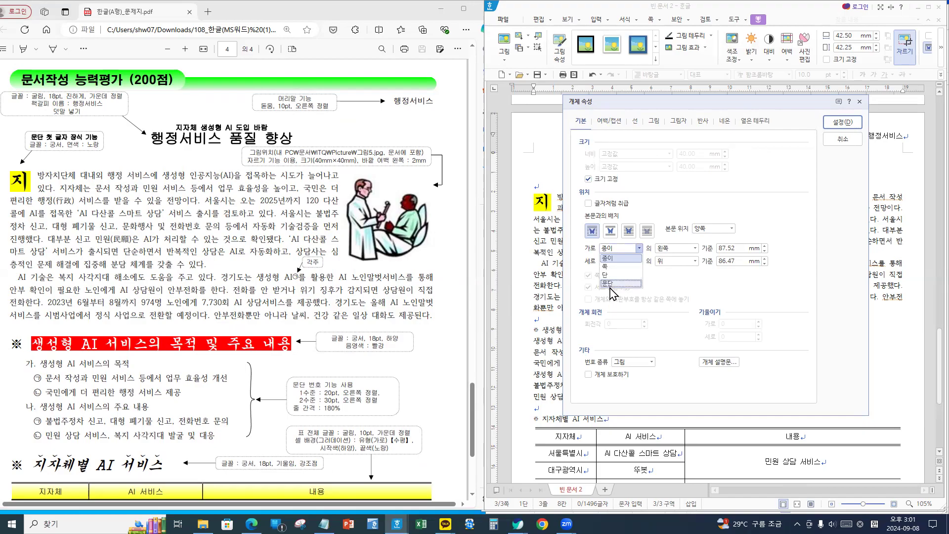
pyautogui.click(609, 284)
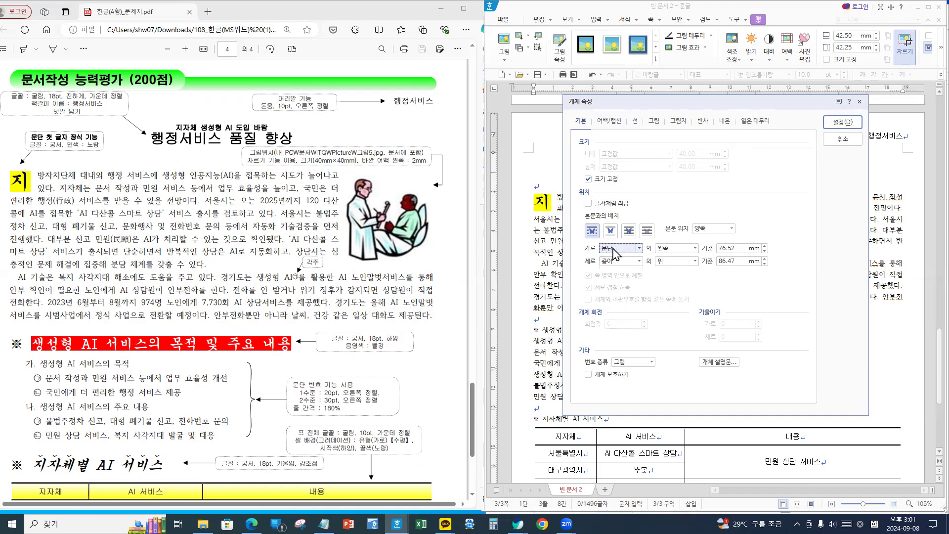
pyautogui.click(685, 248)
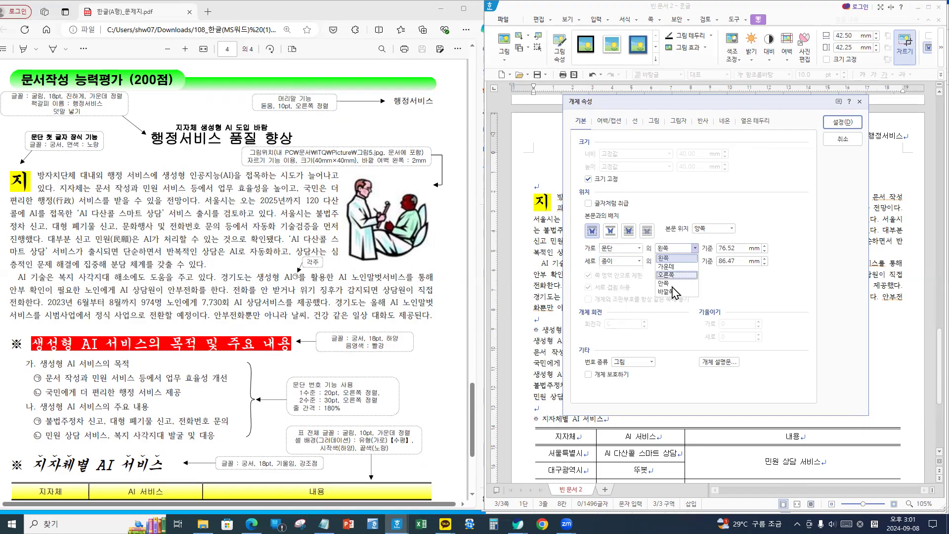
pyautogui.click(675, 274)
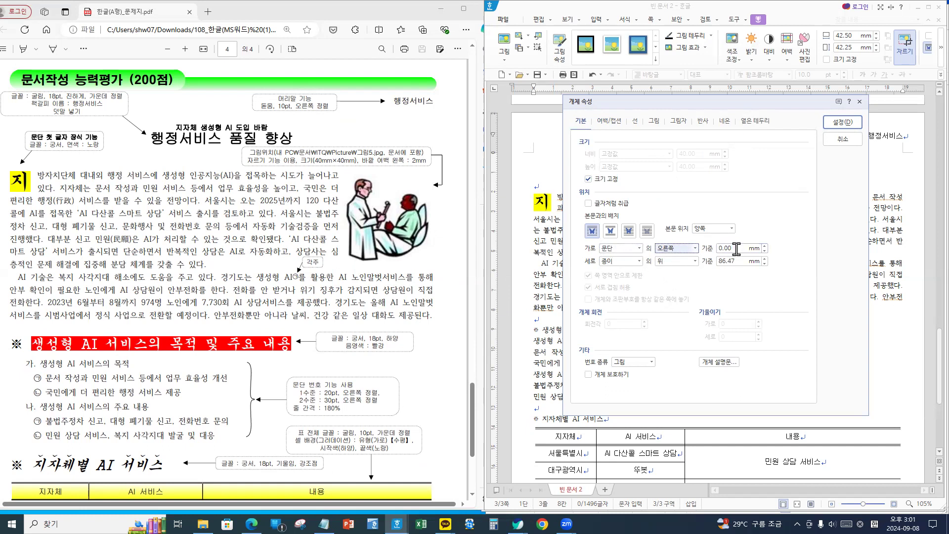
pyautogui.click(843, 123)
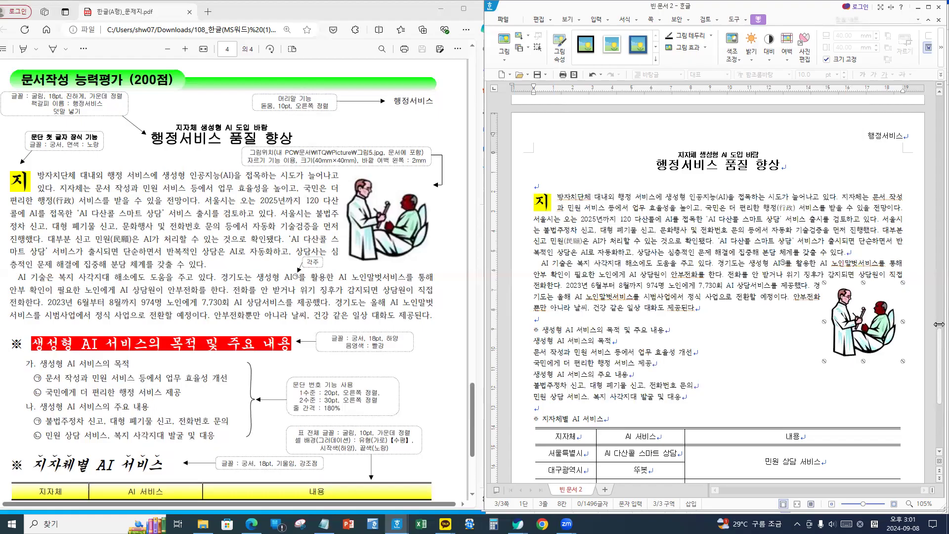
# - Nudge the picture upward with seven Up-arrow presses until it is level with the first body line
pyautogui.press('Up')
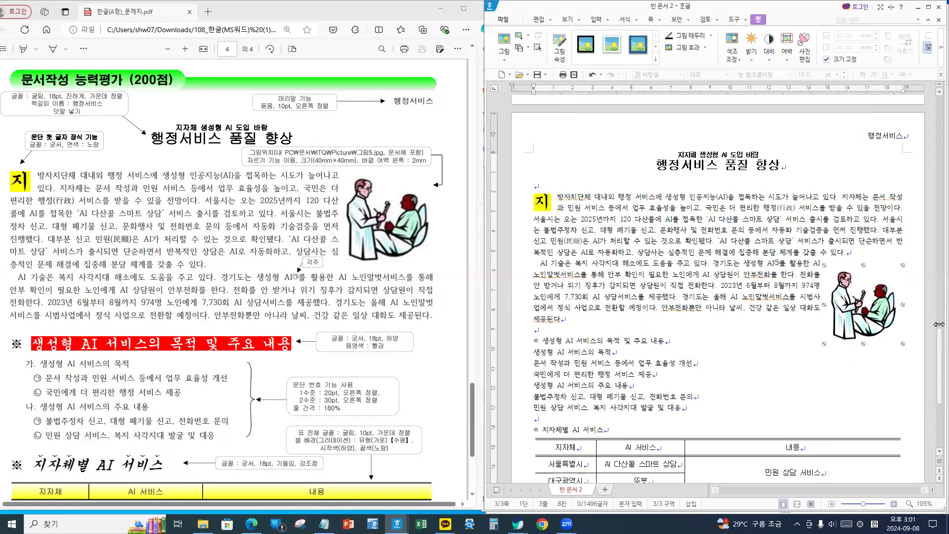
pyautogui.press('Up')
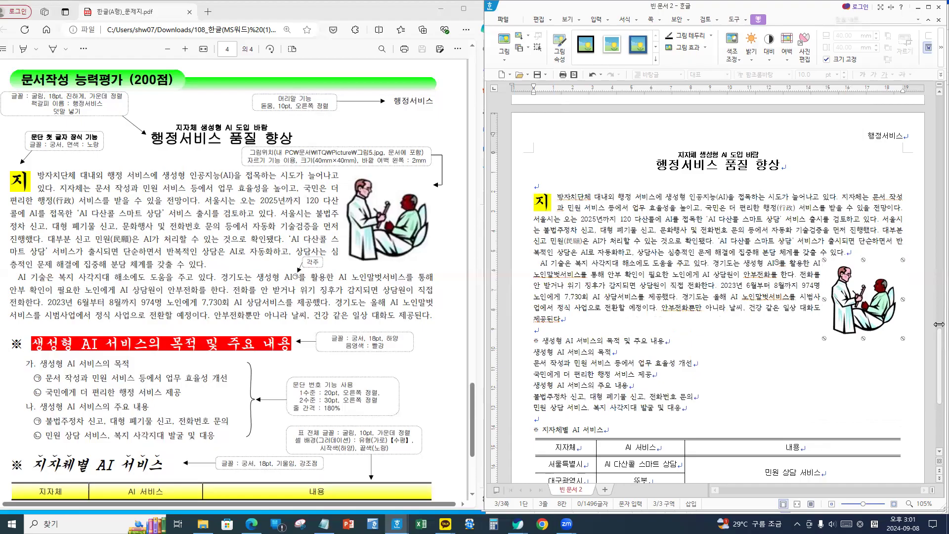
pyautogui.press('Up')
pyautogui.press('Up')
pyautogui.press('Up')
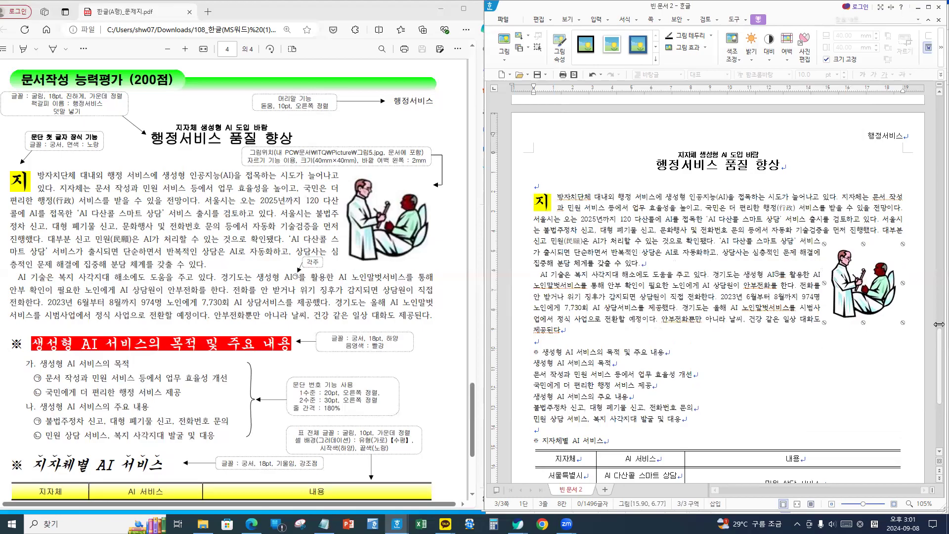
pyautogui.press('Up')
pyautogui.press('Up')
pyautogui.press('Up')
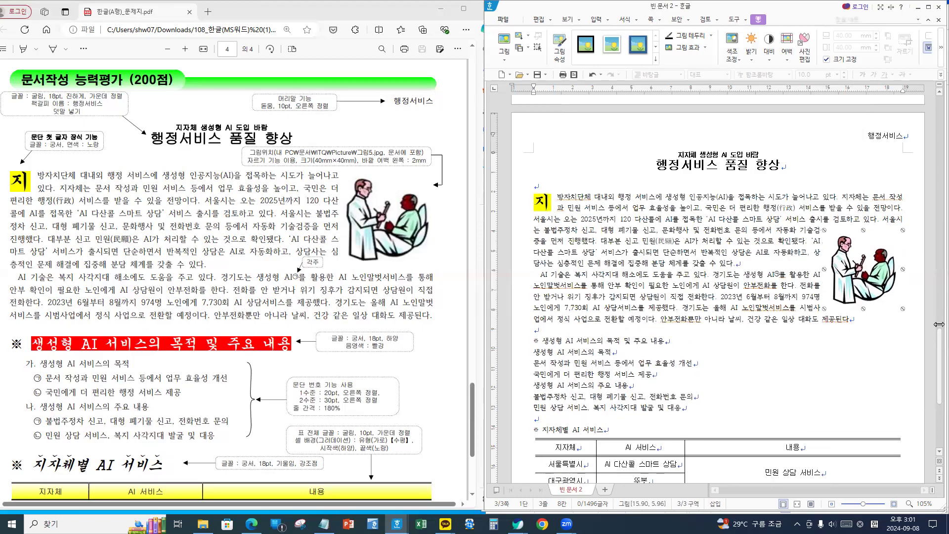
pyautogui.press('Up')
pyautogui.press('Up')
pyautogui.press('Up')
pyautogui.press('Up')
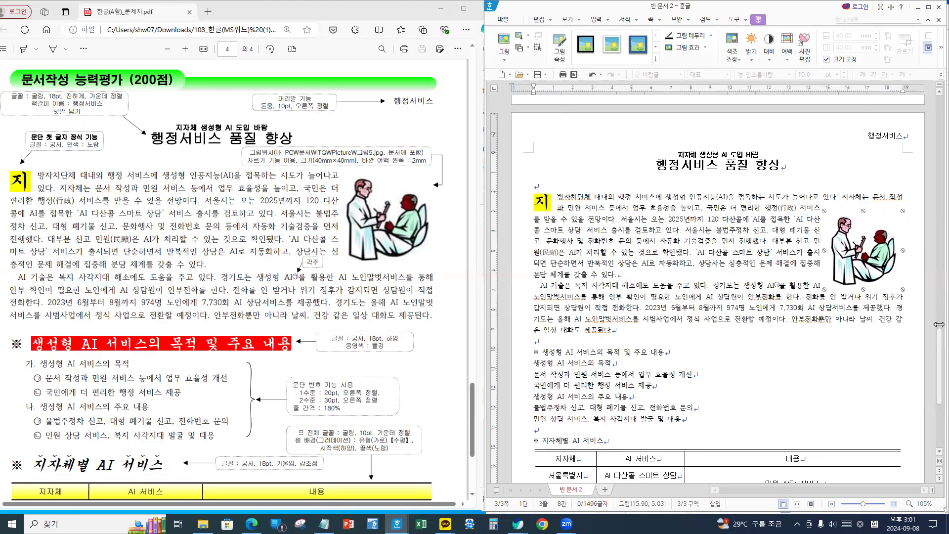
pyautogui.press('Up')
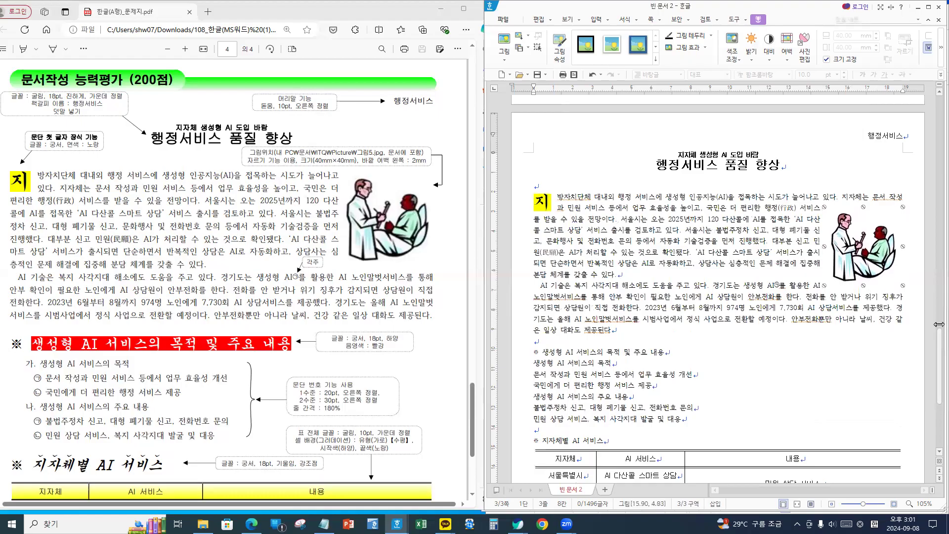
pyautogui.press('Up')
pyautogui.press('Up')
pyautogui.press('Up')
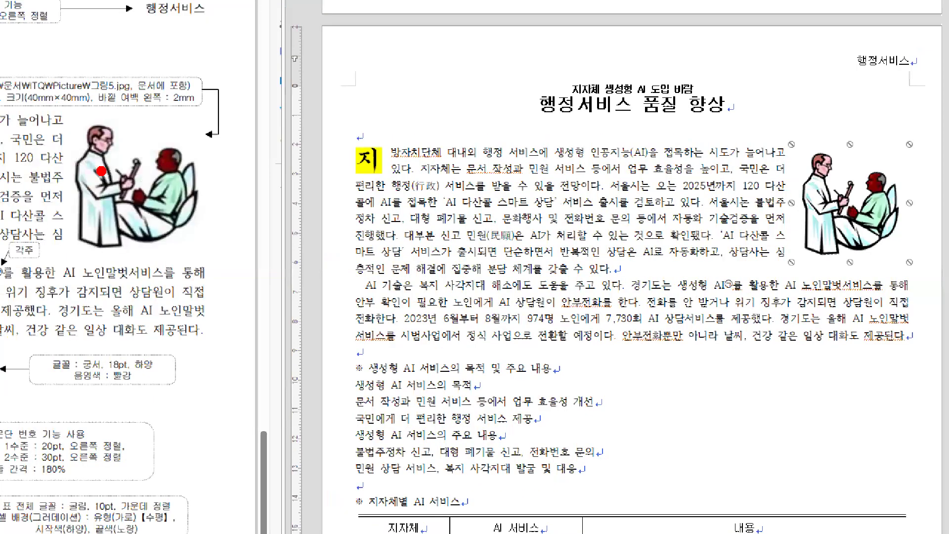
# - Drag-select around the picture beside the paragraph, undo one drag, and scroll down the page
pyautogui.moveTo(10, 109); pyautogui.dragTo(81, 261)
pyautogui.moveTo(717, 127)
pyautogui.mouseDown()
pyautogui.moveTo(769, 150)
pyautogui.moveTo(800, 273)
pyautogui.mouseUp()
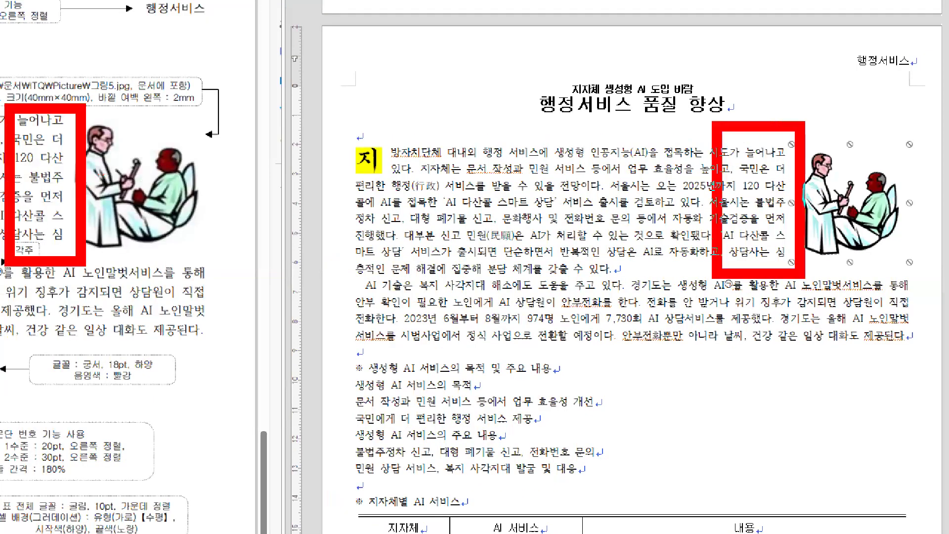
pyautogui.hotkey('ctrl', 'z')
pyautogui.moveTo(758, 132); pyautogui.dragTo(797, 271)
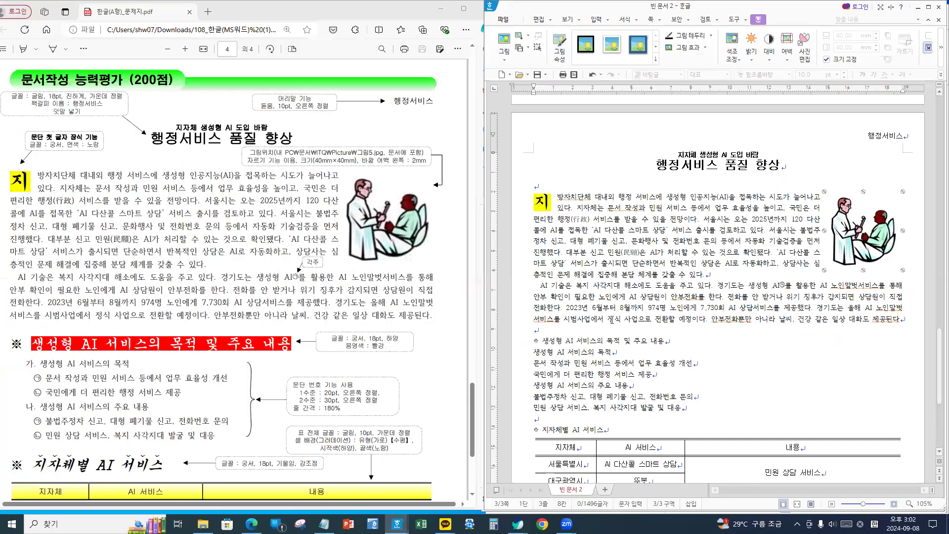
pyautogui.scroll(-3, 606, 319)
# - Set the ※ heading line to the 궁서 font at 18pt
pyautogui.scroll(-3, 303, 366)
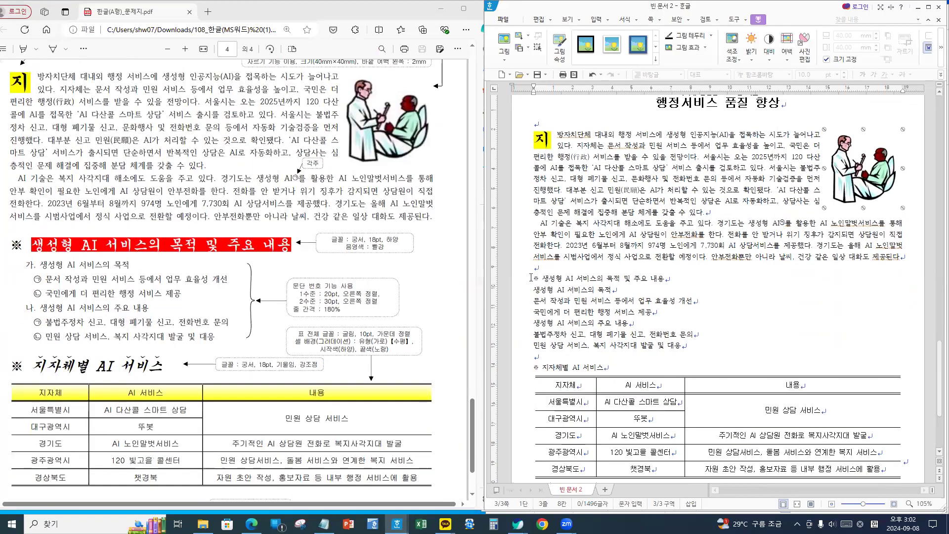
pyautogui.click(532, 278)
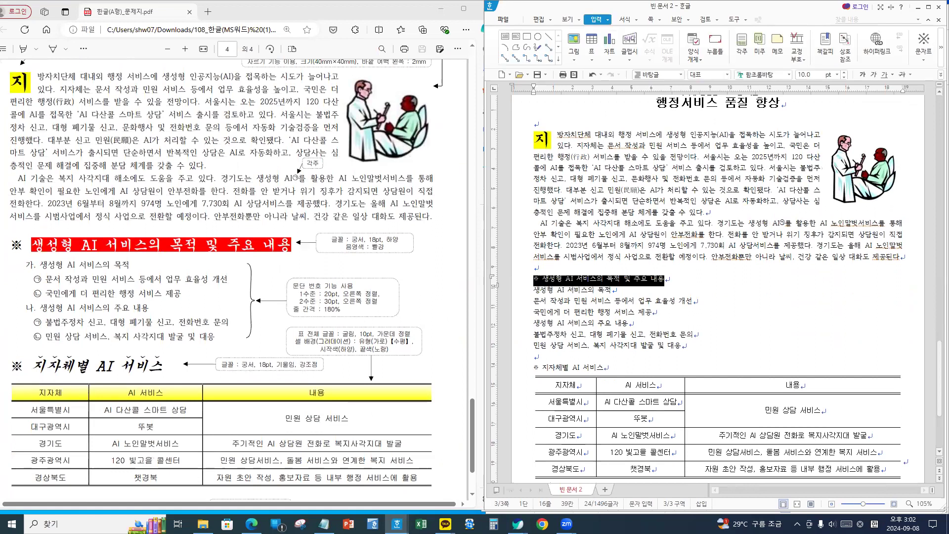
pyautogui.moveTo(2, 224); pyautogui.dragTo(320, 270)
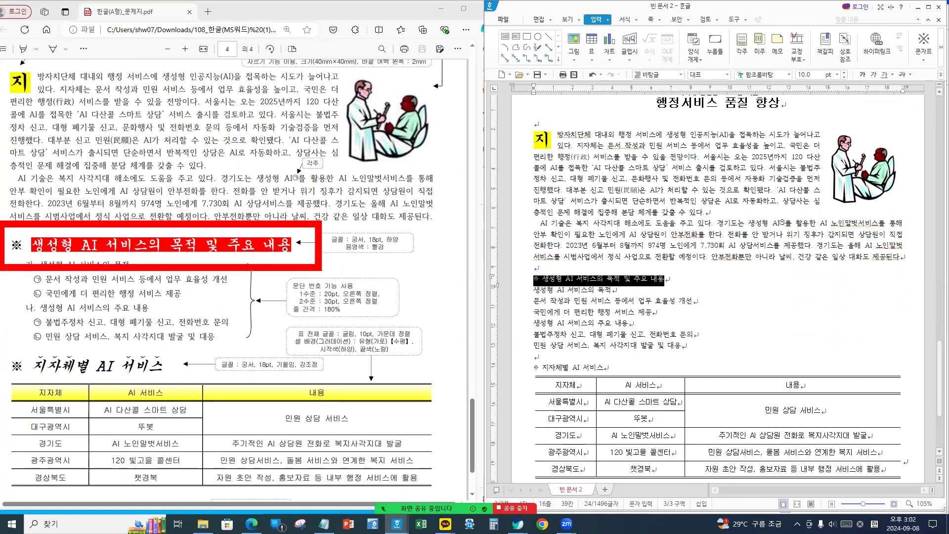
pyautogui.click(773, 73)
pyautogui.write('궁서')
pyautogui.press('Return')
pyautogui.click(807, 73)
pyautogui.write('1')
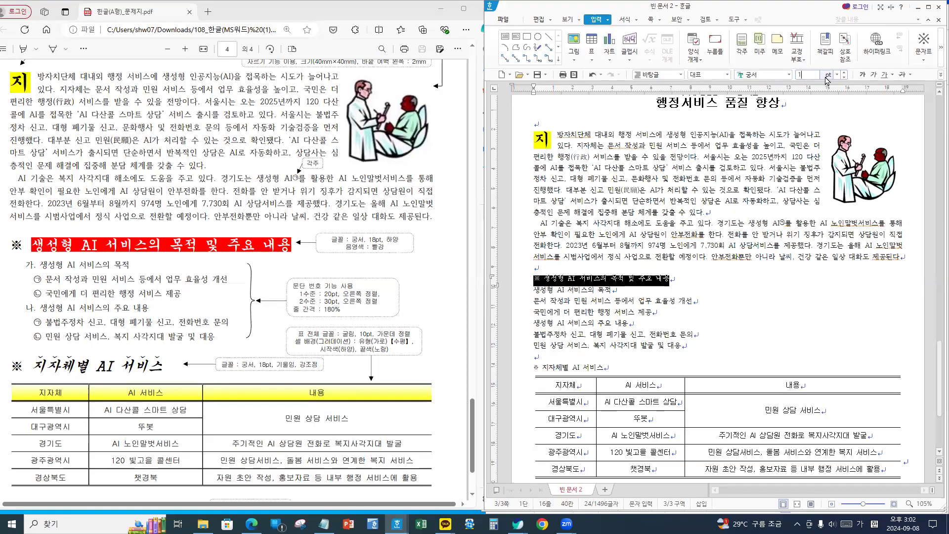
pyautogui.write('8')
pyautogui.press('Return')
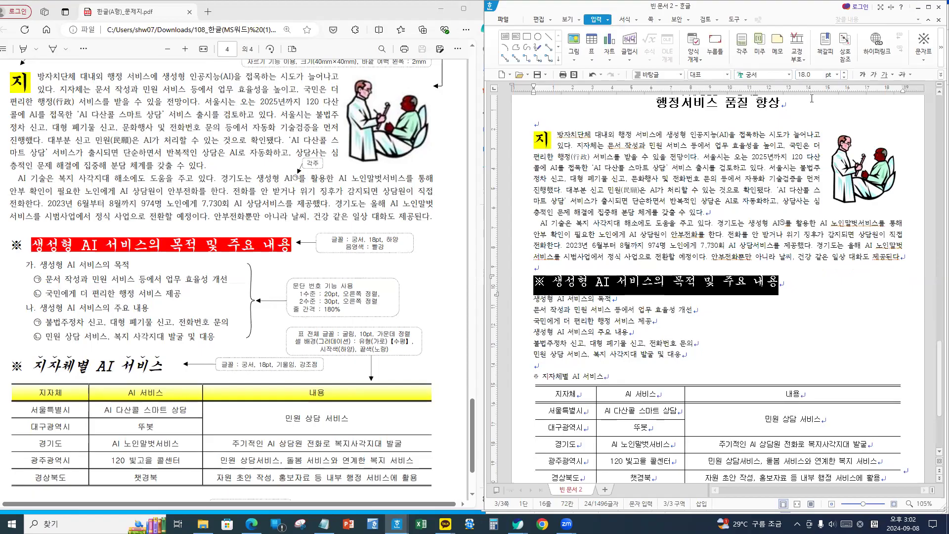
# - Make the words after ※ white text on red shading, then select the six list lines below
pyautogui.moveTo(552, 281); pyautogui.dragTo(795, 286)
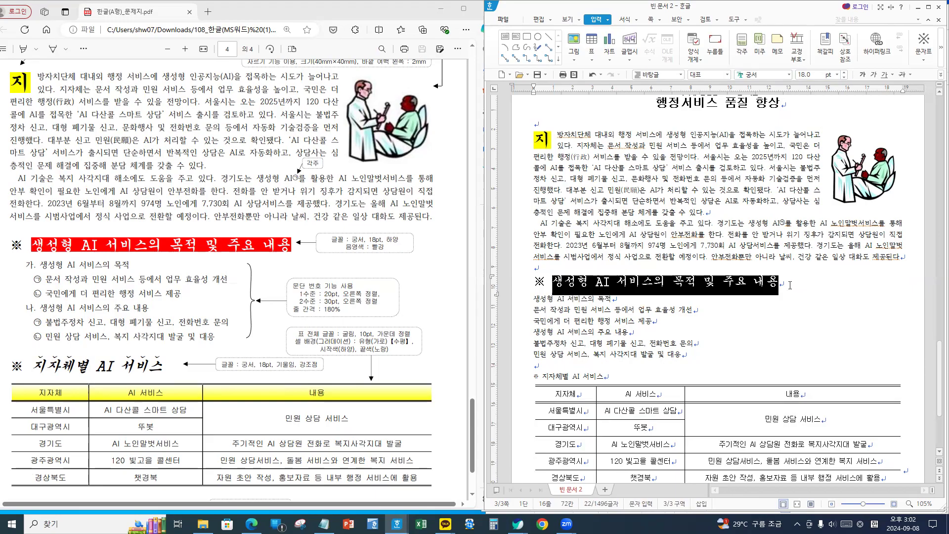
pyautogui.hotkey('alt', 'l')
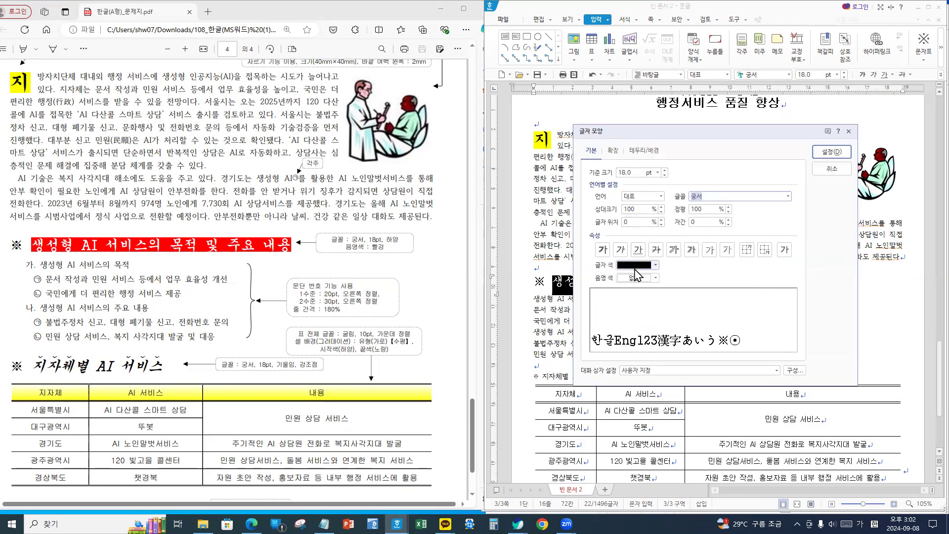
pyautogui.click(635, 267)
pyautogui.click(636, 283)
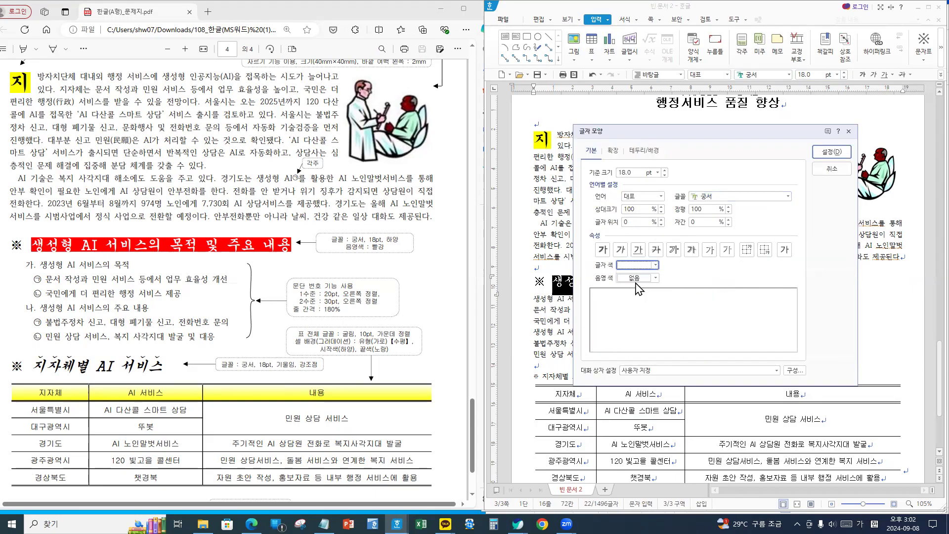
pyautogui.click(636, 278)
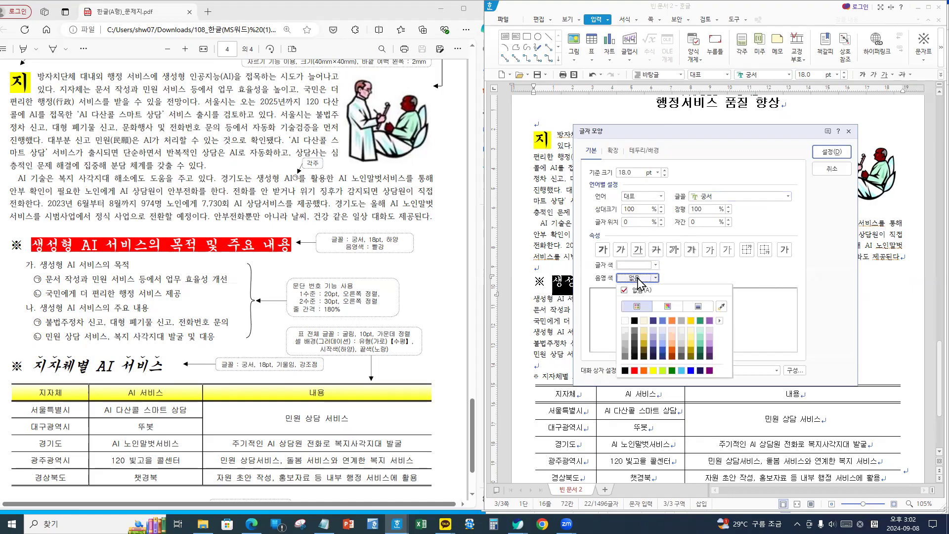
pyautogui.click(635, 372)
pyautogui.click(821, 151)
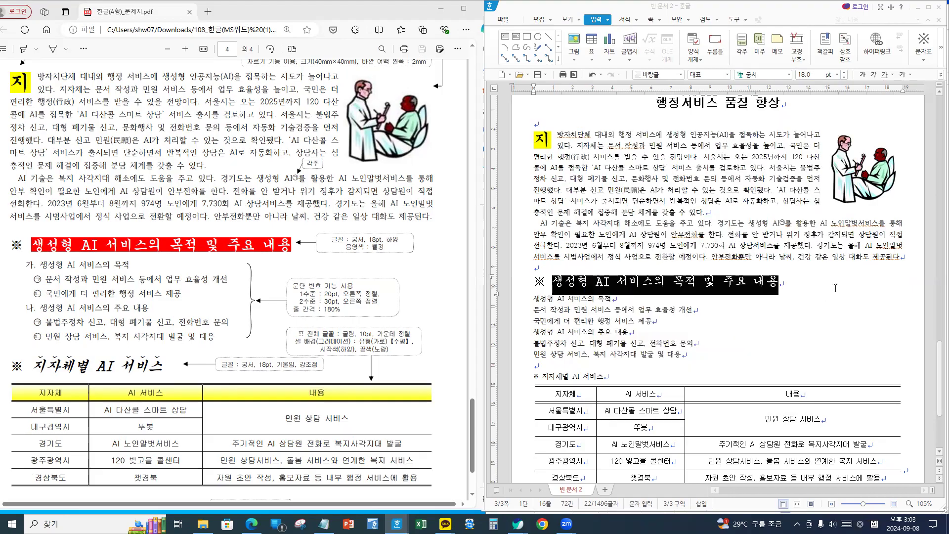
pyautogui.click(835, 288)
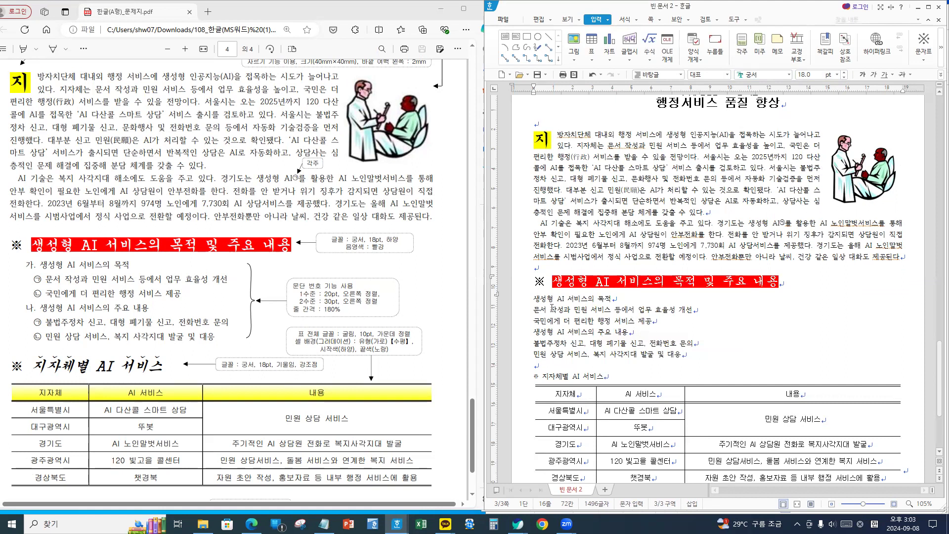
pyautogui.moveTo(532, 298); pyautogui.dragTo(694, 356)
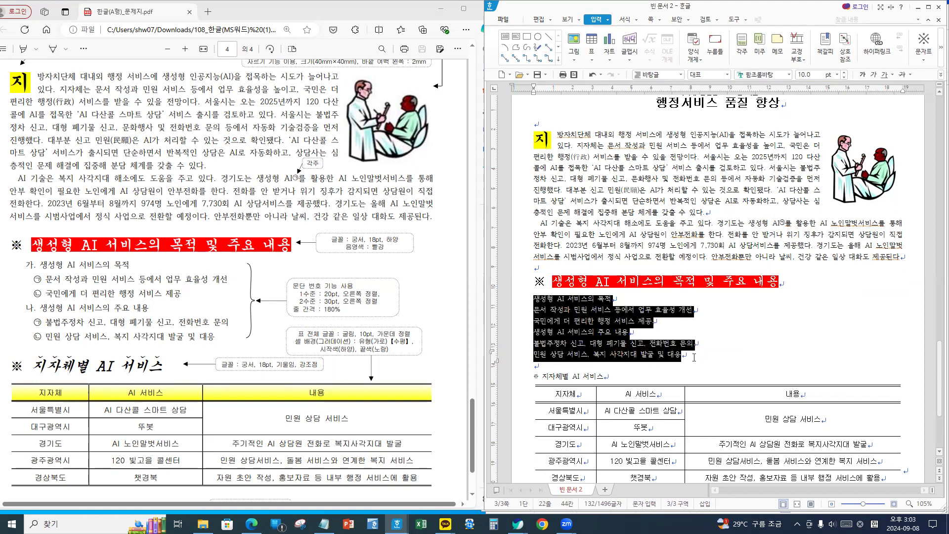
# - Give the six selected list lines 180% line spacing
pyautogui.click(940, 74)
pyautogui.click(863, 164)
pyautogui.click(939, 74)
pyautogui.click(877, 163)
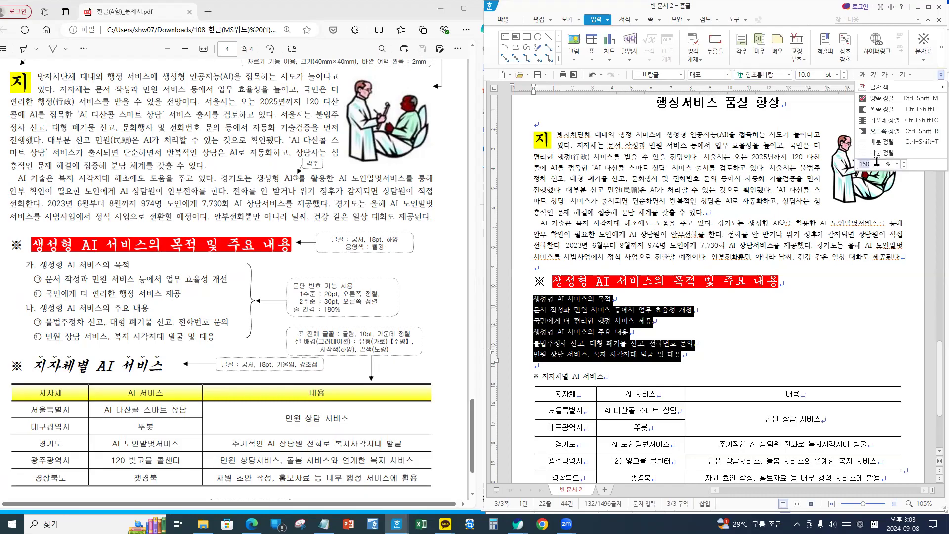
pyautogui.write('180')
pyautogui.press('Return')
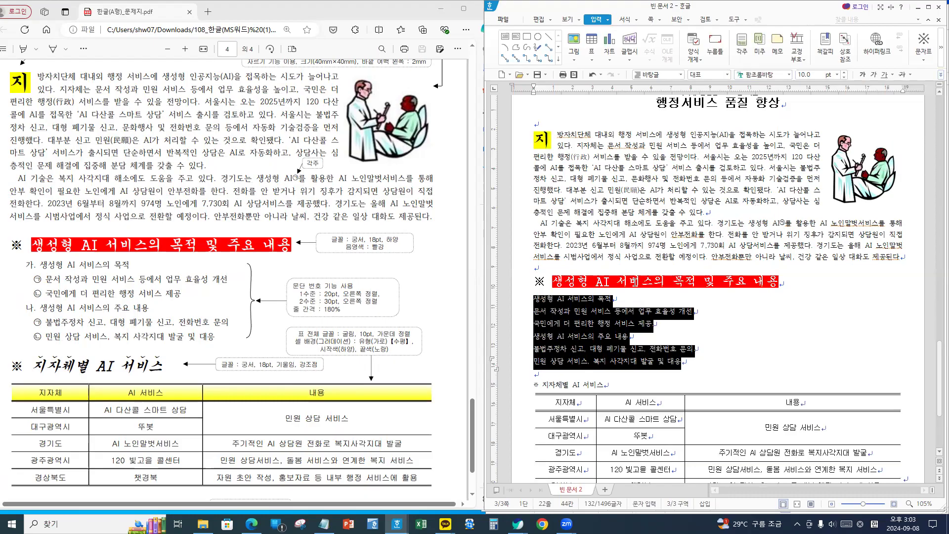
# - On the 서식 tab, open the 문단 번호 dropdown of numbering styles
pyautogui.click(626, 21)
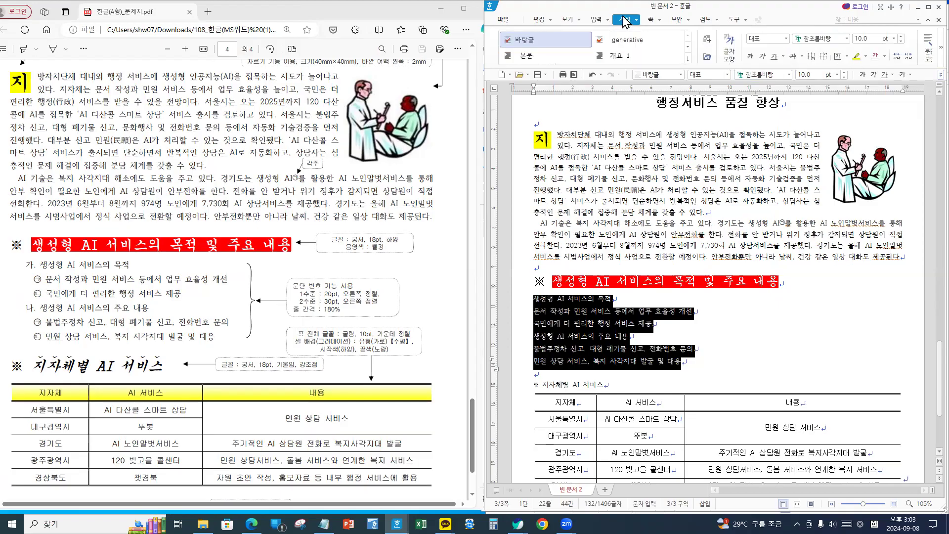
pyautogui.moveTo(638, 9); pyautogui.dragTo(644, 3)
pyautogui.click(939, 50)
pyautogui.click(939, 50)
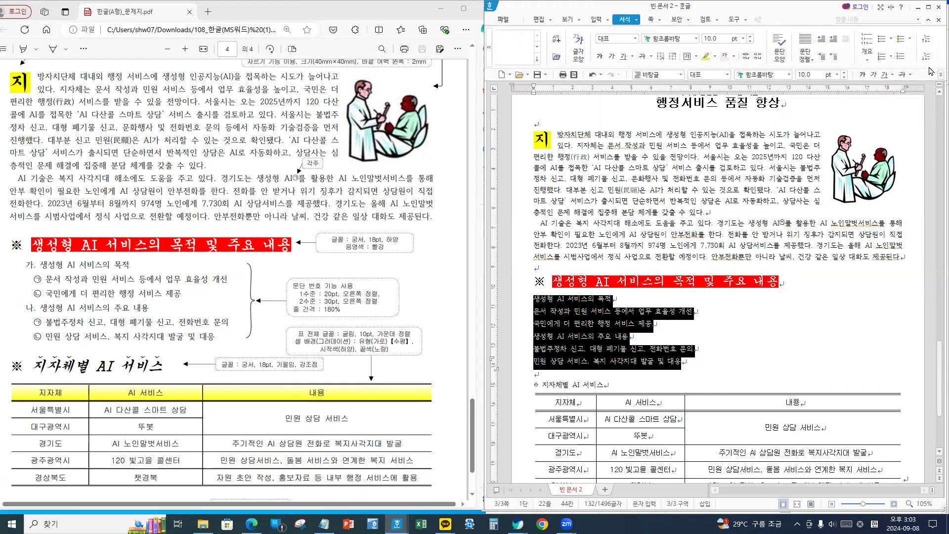
pyautogui.click(890, 58)
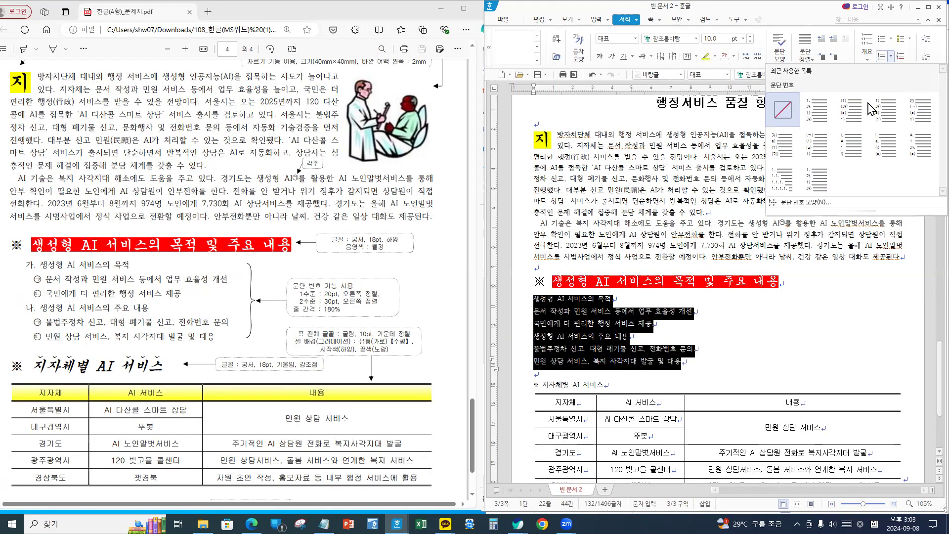
# - Choose 문단 번호 모양(N)... in the numbering gallery to open the 글머리표 및 문단 번호 dialog
pyautogui.click(771, 226)
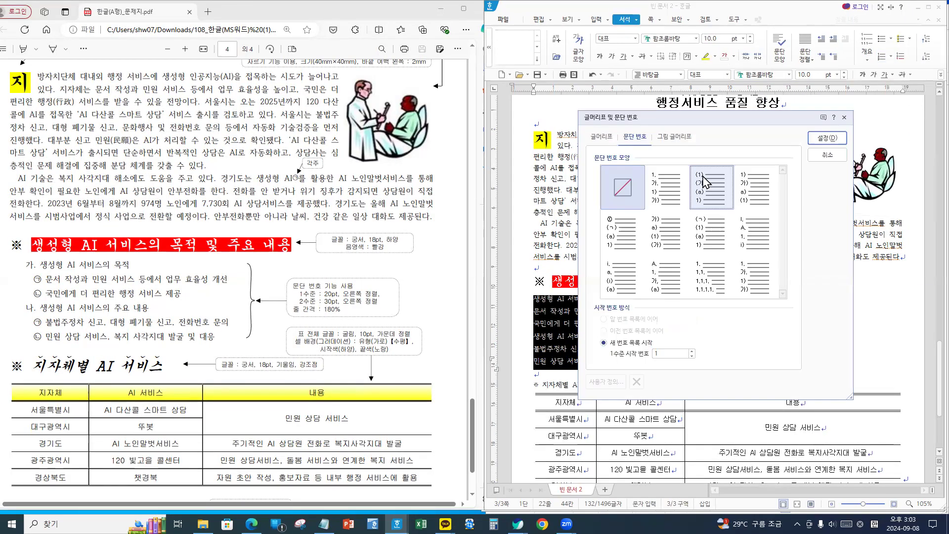
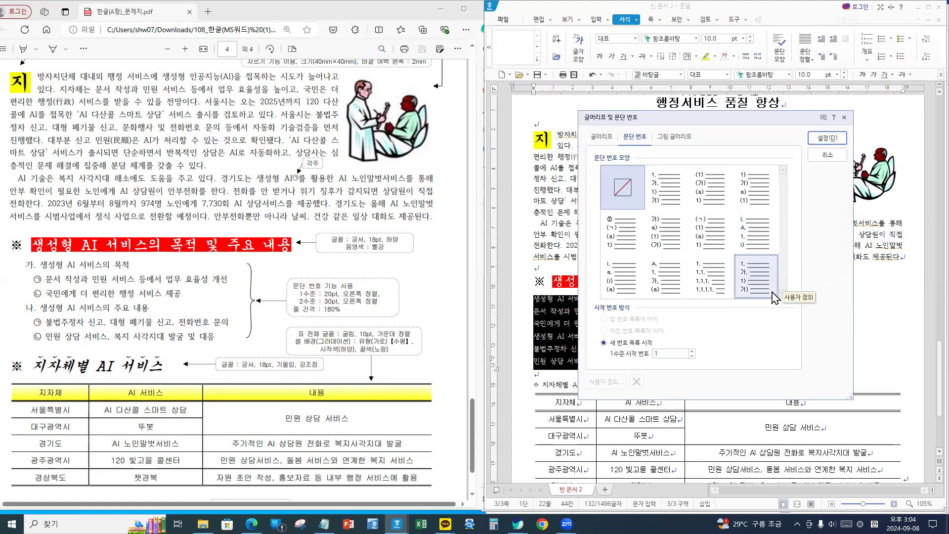
# - Pick the 가) a) (1) paragraph numbering style and open its 사용자 정의 definition
pyautogui.click(663, 231)
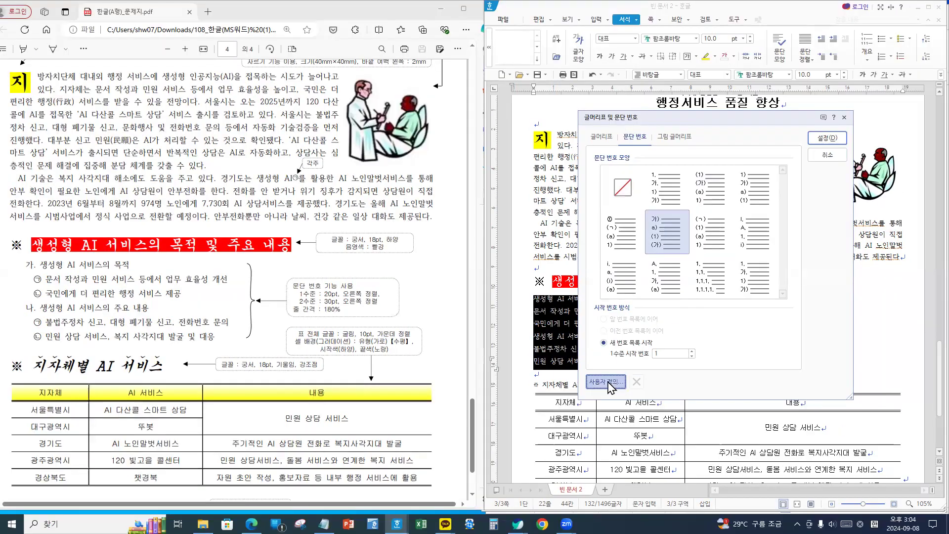
pyautogui.click(607, 382)
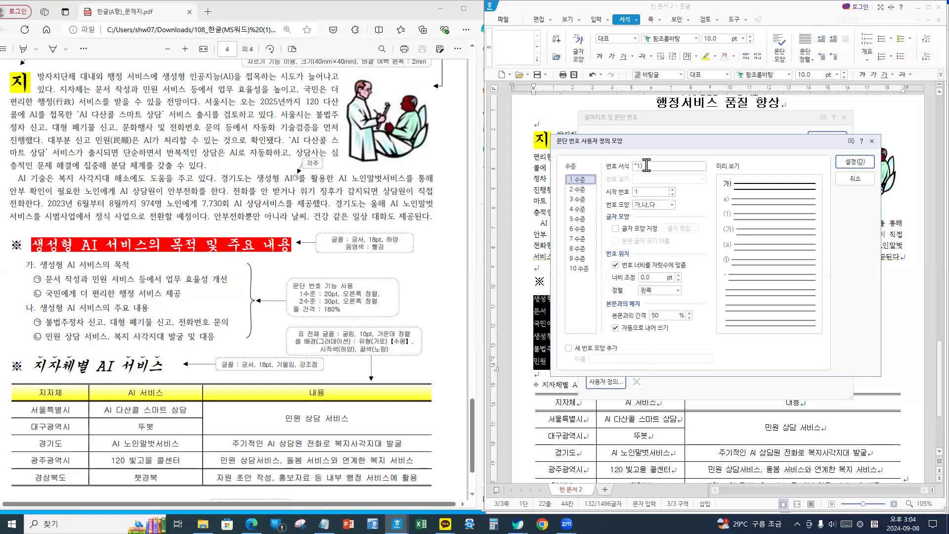
# - Set level 1 format to ^1. and level 2 to circled ㉠,㉡,㉢ without the closing parenthesis
pyautogui.click(682, 167)
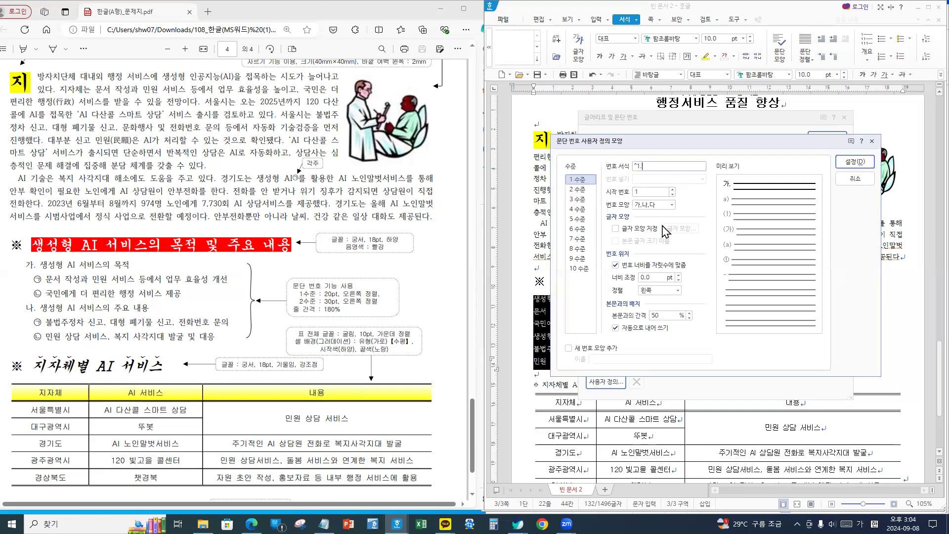
pyautogui.click(583, 182)
pyautogui.click(578, 191)
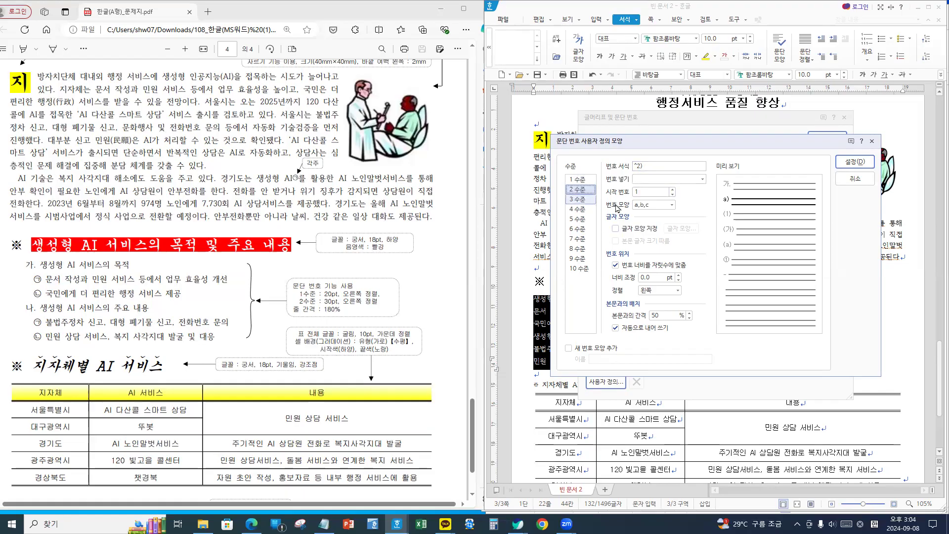
pyautogui.click(651, 205)
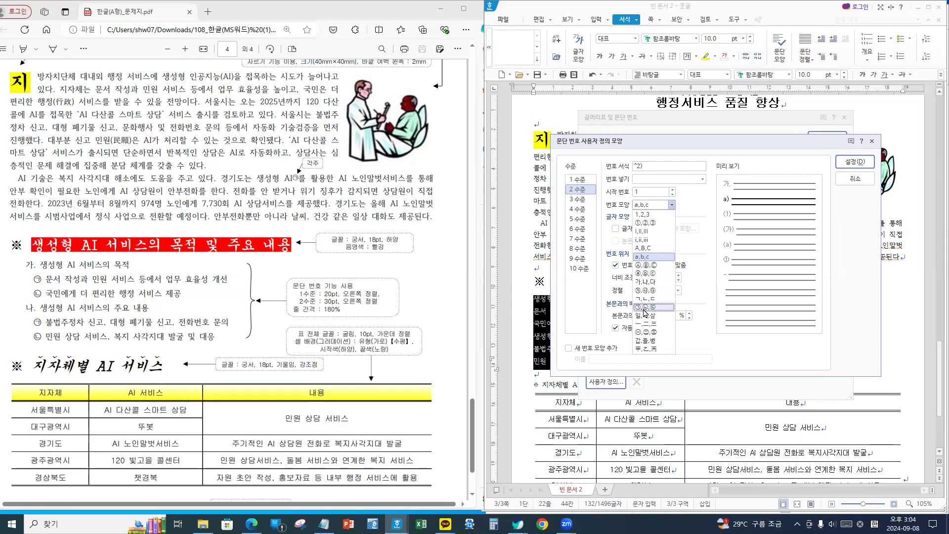
pyautogui.click(652, 306)
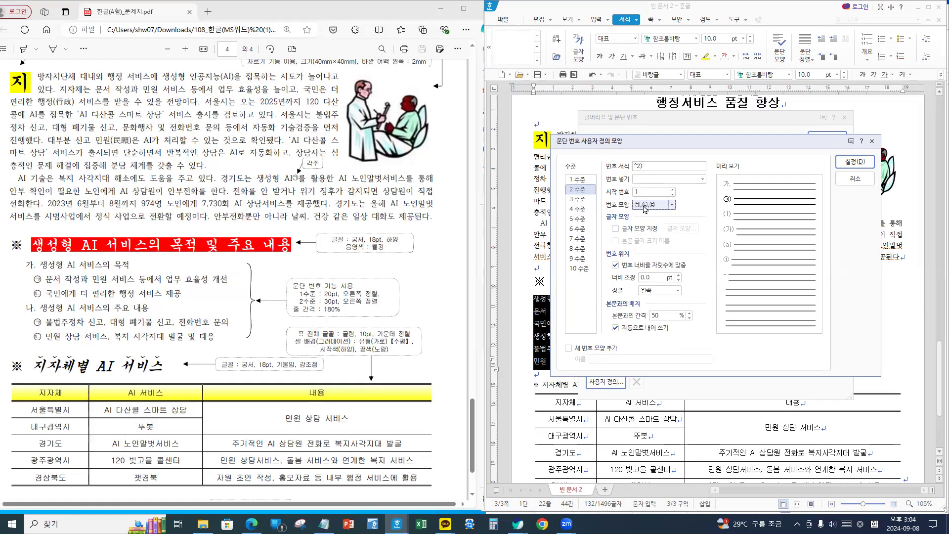
pyautogui.click(654, 165)
pyautogui.press('BackSpace')
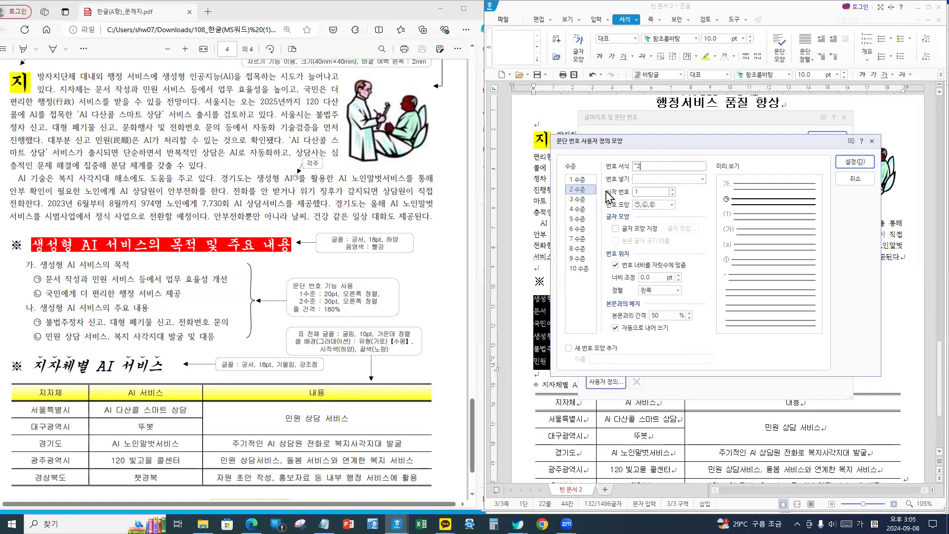
pyautogui.click(578, 180)
pyautogui.click(578, 190)
pyautogui.click(579, 180)
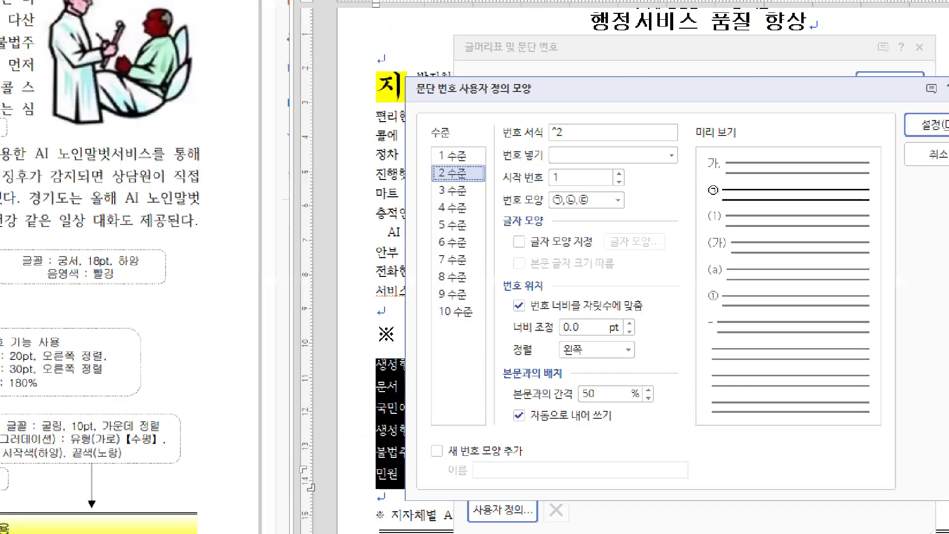
# - Give level 1 numbers a 20 pt width, right-aligned
pyautogui.click(452, 155)
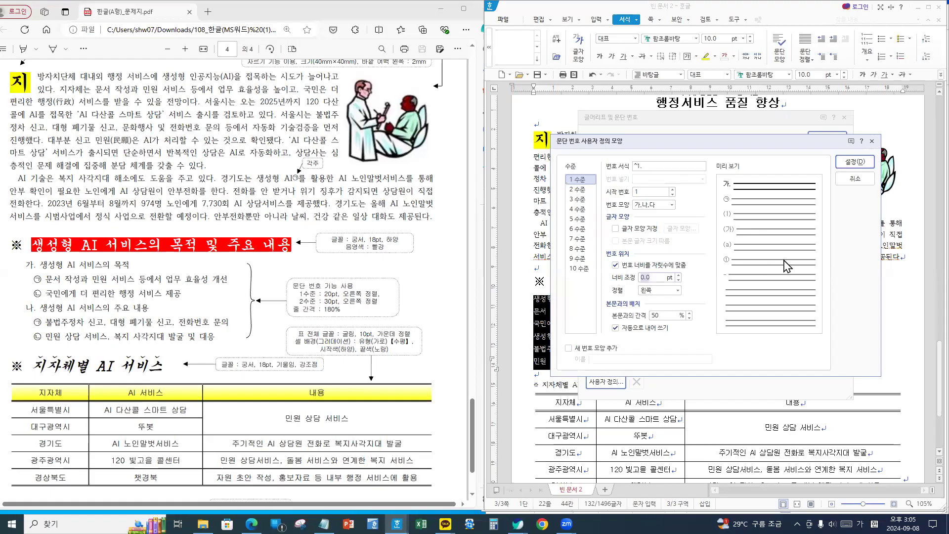
pyautogui.write('20')
pyautogui.click(673, 290)
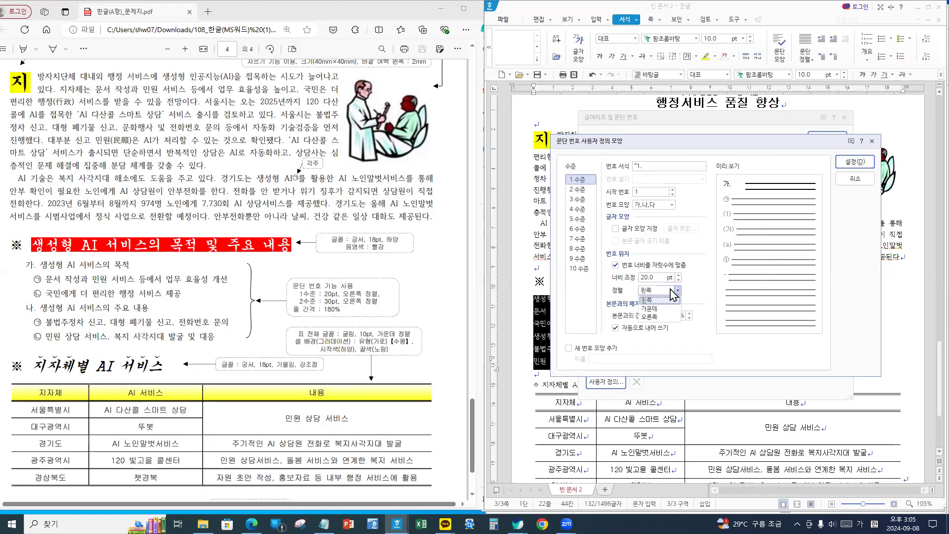
pyautogui.click(663, 316)
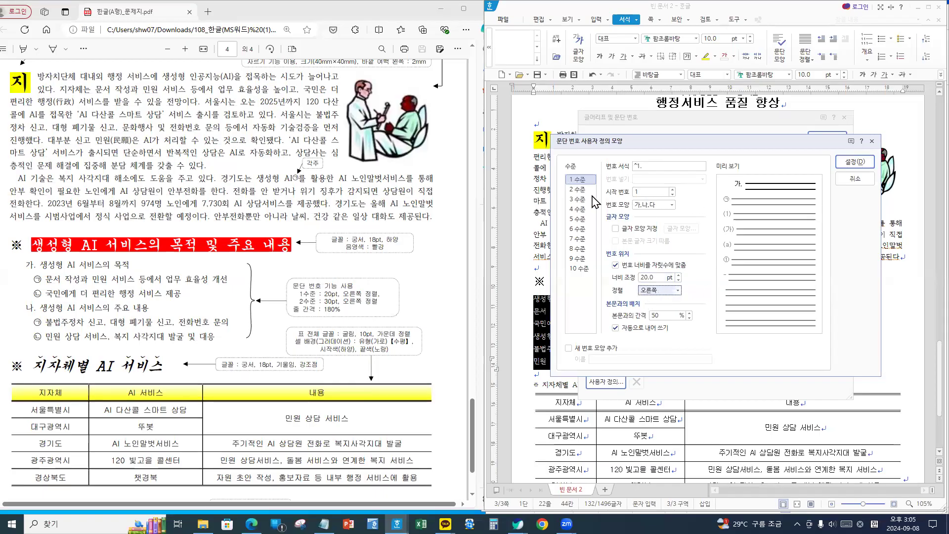
# - Give level 2 numbers a 30 pt right-aligned width and confirm the custom numbering
pyautogui.click(578, 190)
pyautogui.click(648, 277)
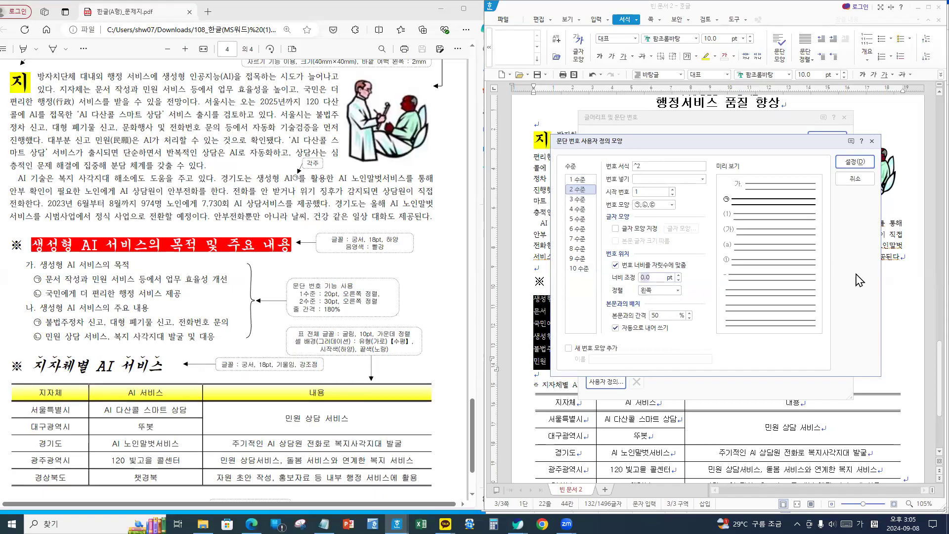
pyautogui.write('30')
pyautogui.click(660, 290)
pyautogui.click(652, 322)
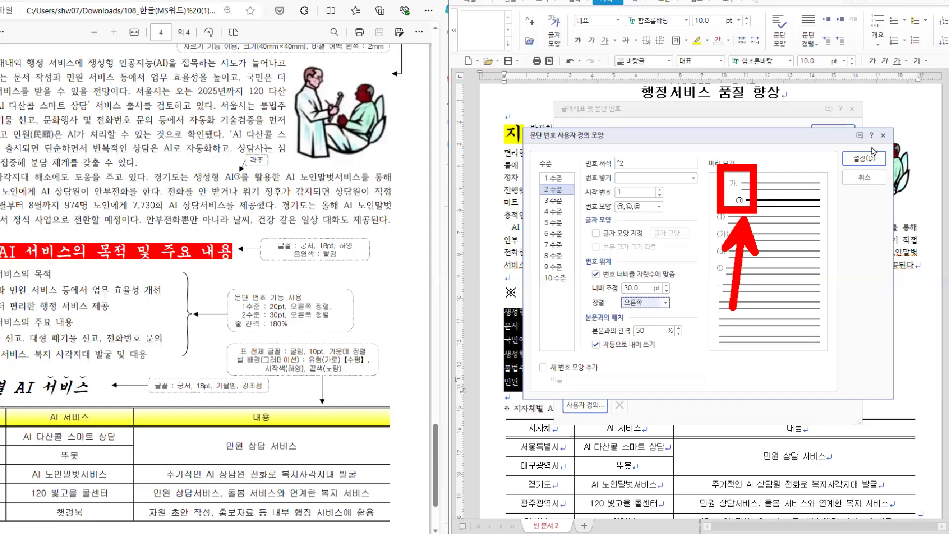
pyautogui.click(863, 159)
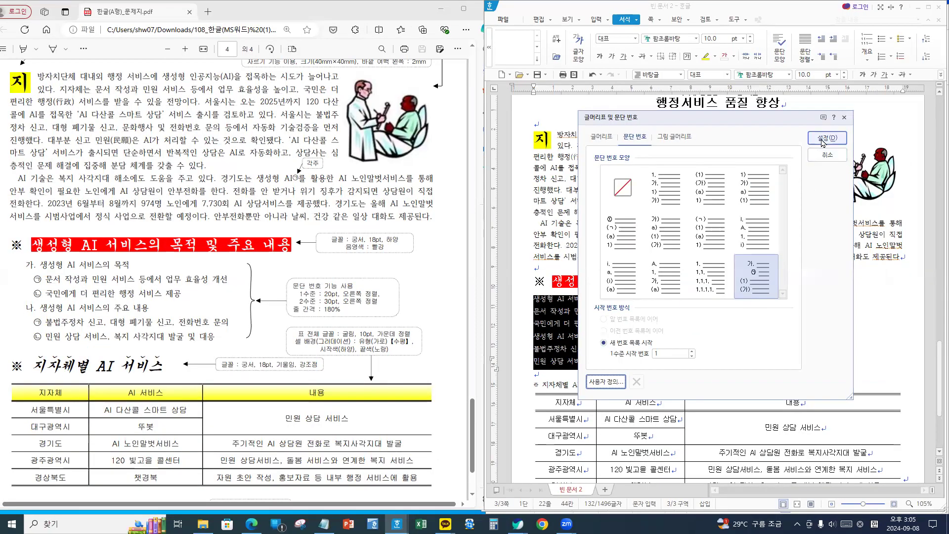
# - Apply the 가. numbering to the list and demote the two purpose lines to ㉠, ㉡
pyautogui.click(822, 142)
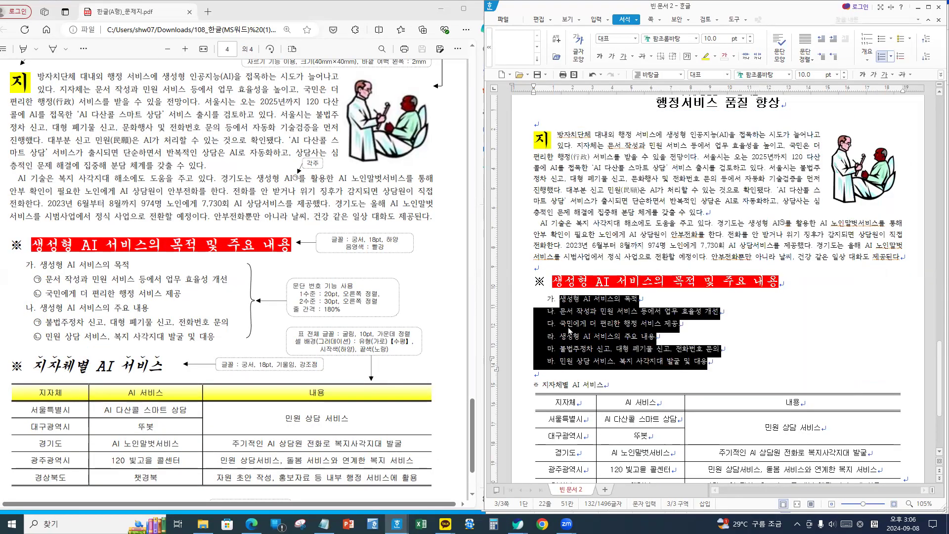
pyautogui.click(561, 311)
pyautogui.moveTo(594, 312); pyautogui.dragTo(698, 333)
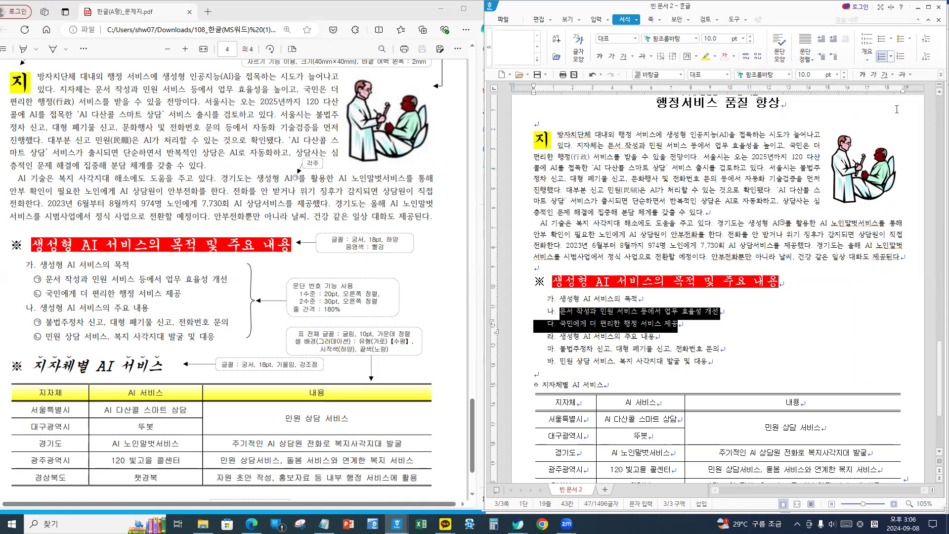
pyautogui.click(924, 57)
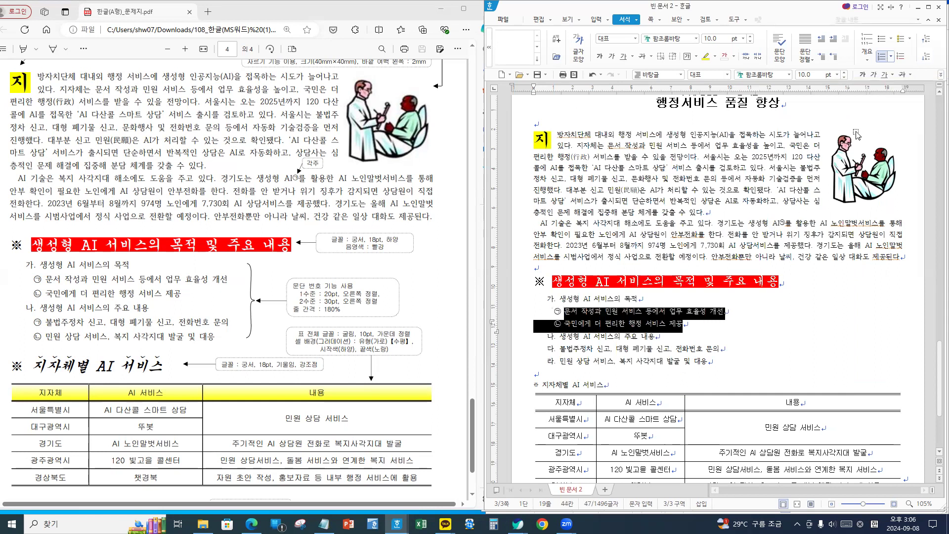
# - Demote the last two list lines to ㉠ and ㉡ sub-items
pyautogui.moveTo(562, 349); pyautogui.dragTo(732, 368)
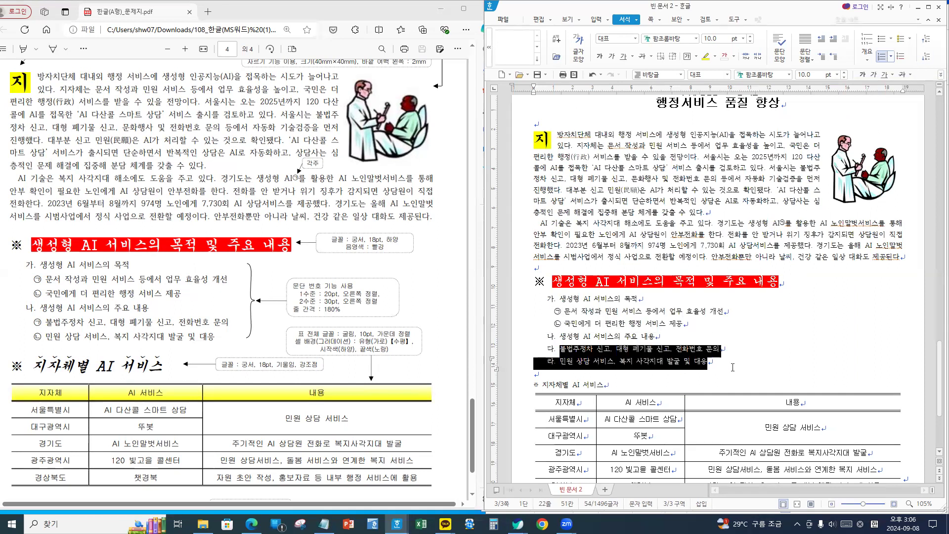
pyautogui.click(924, 58)
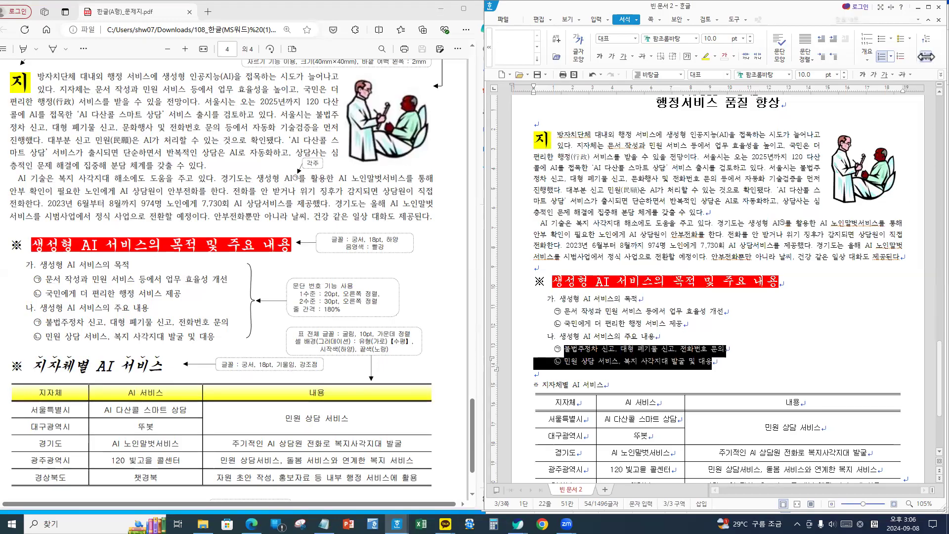
pyautogui.click(742, 325)
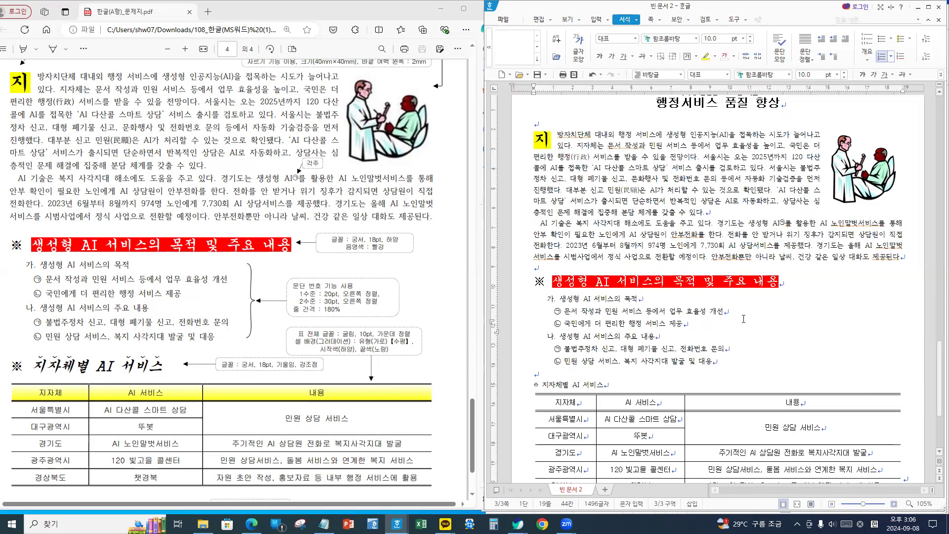
pyautogui.moveTo(559, 299); pyautogui.dragTo(736, 365)
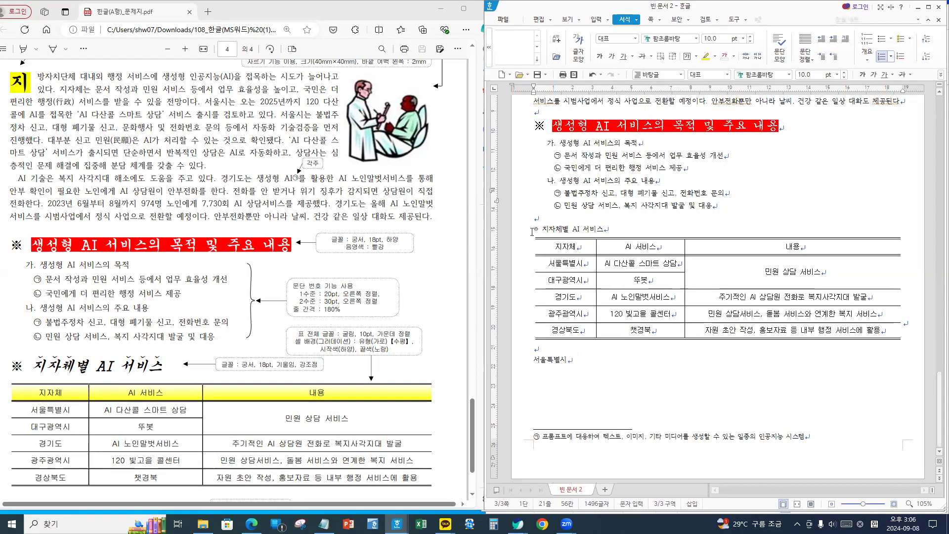
# - Set the 지자체별 AI 서비스 heading in 궁서 font at 18 pt
pyautogui.tripleClick(598, 232)
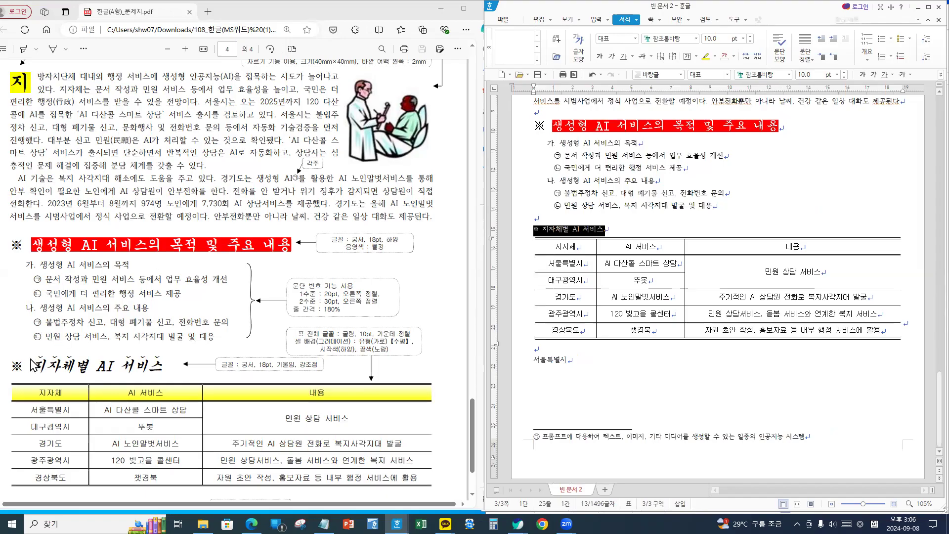
pyautogui.moveTo(2, 348); pyautogui.dragTo(202, 383)
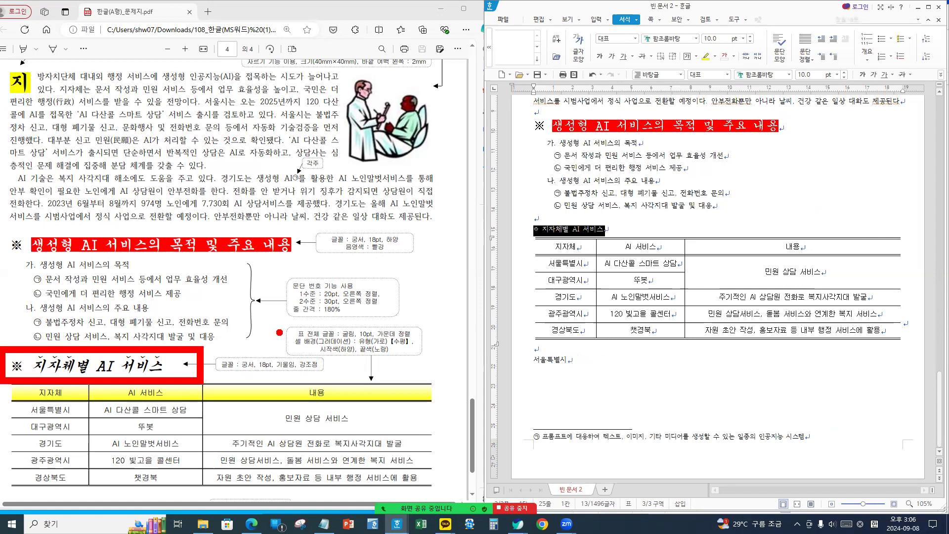
pyautogui.press('Escape')
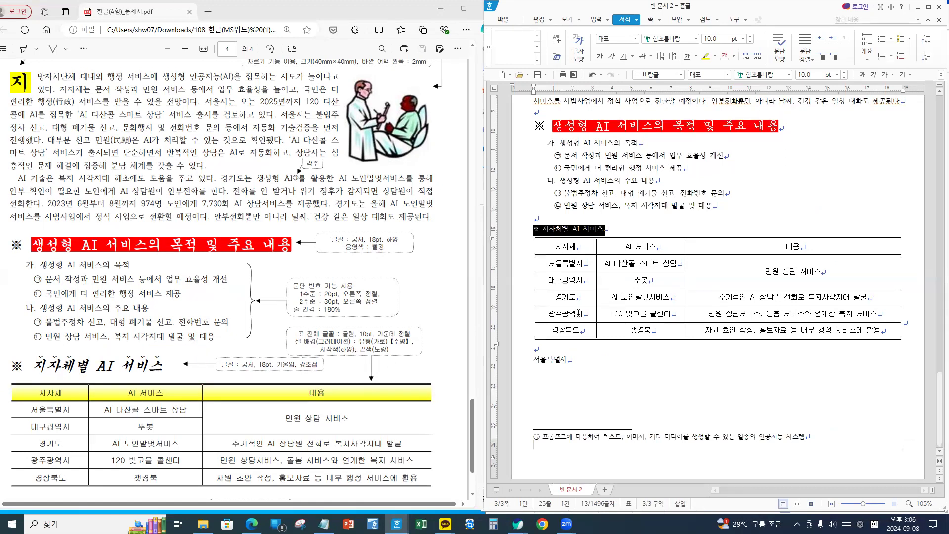
pyautogui.click(764, 75)
pyautogui.write('궁서')
pyautogui.press('Return')
pyautogui.click(806, 75)
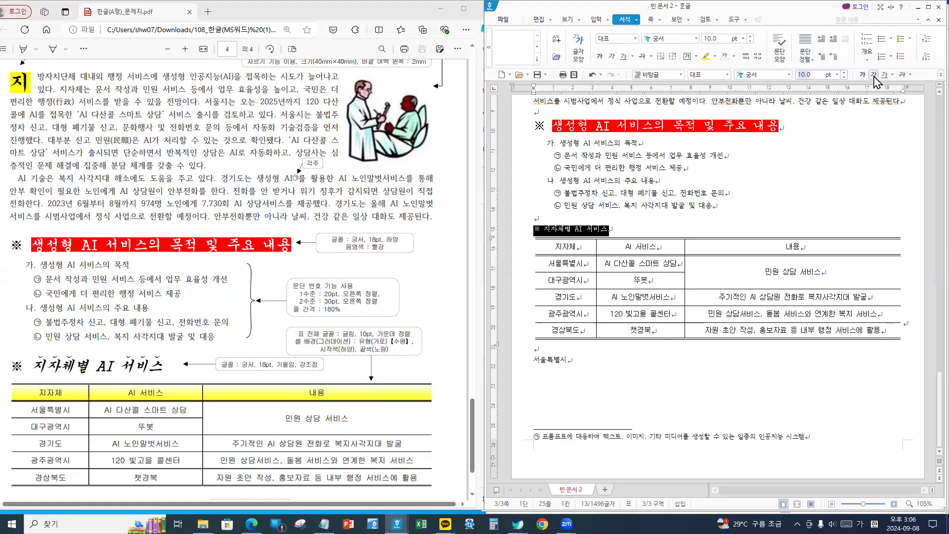
pyautogui.write('18')
pyautogui.press('Return')
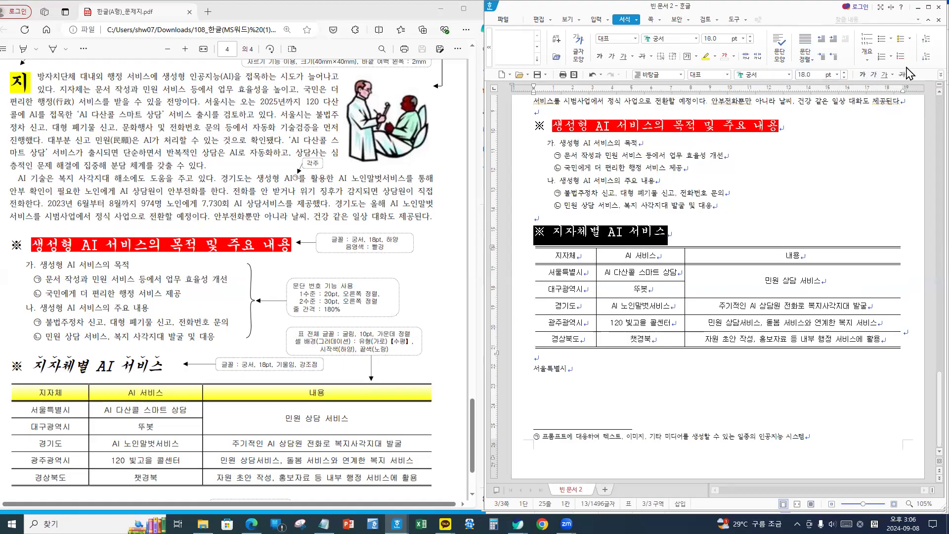
# - Make the whole 지자체별 AI 서비스 heading italic
pyautogui.click(873, 76)
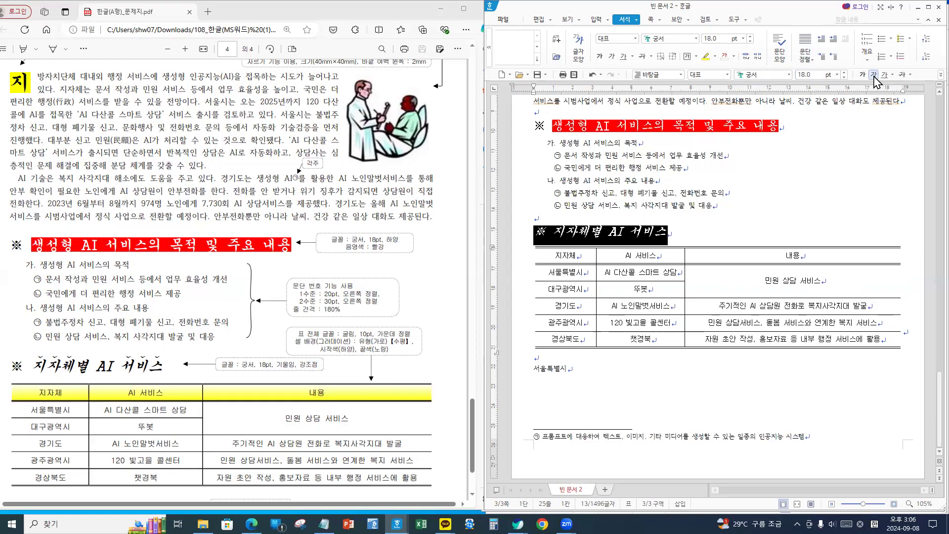
pyautogui.click(873, 75)
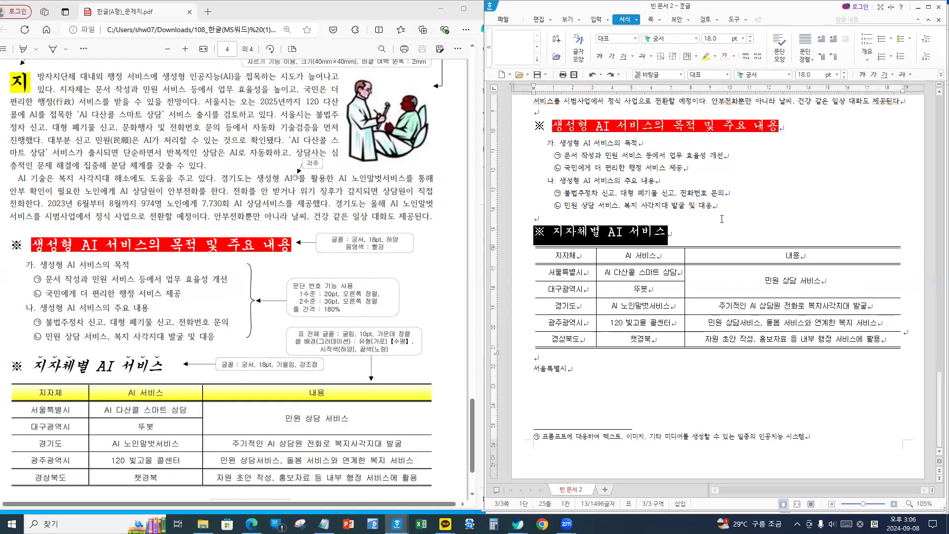
pyautogui.click(554, 227)
pyautogui.moveTo(554, 229); pyautogui.dragTo(710, 231)
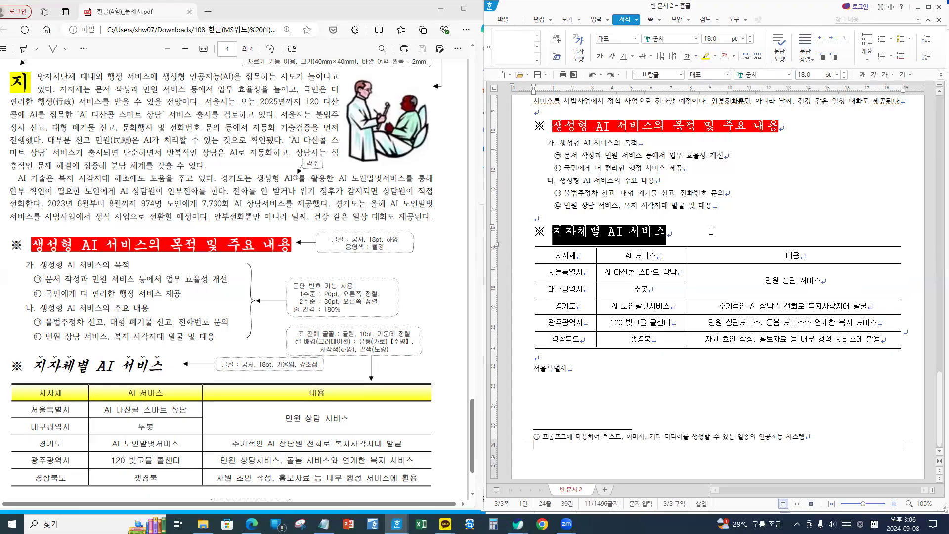
pyautogui.click(873, 75)
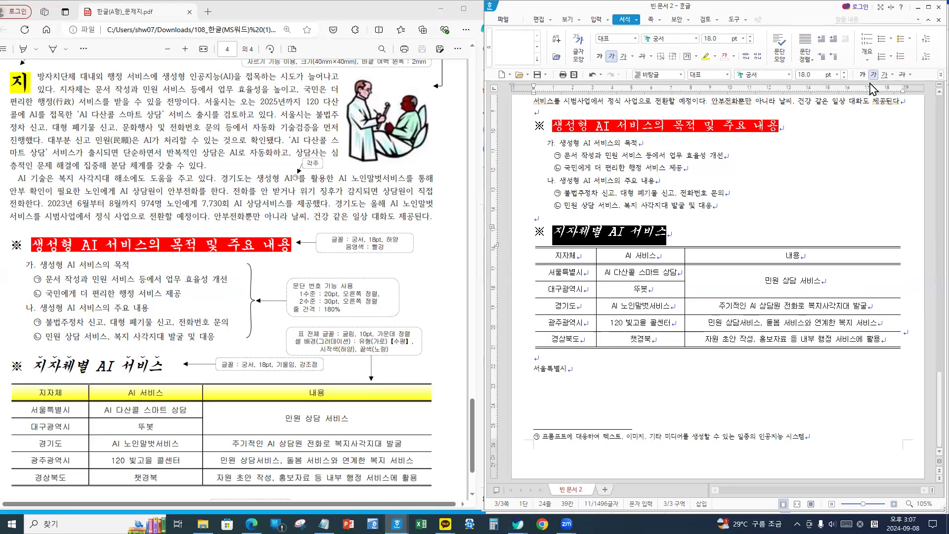
pyautogui.click(691, 236)
# - Add dot emphasis marks above 지자체별 through the Character Shape extended options
pyautogui.moveTo(553, 233); pyautogui.dragTo(602, 232)
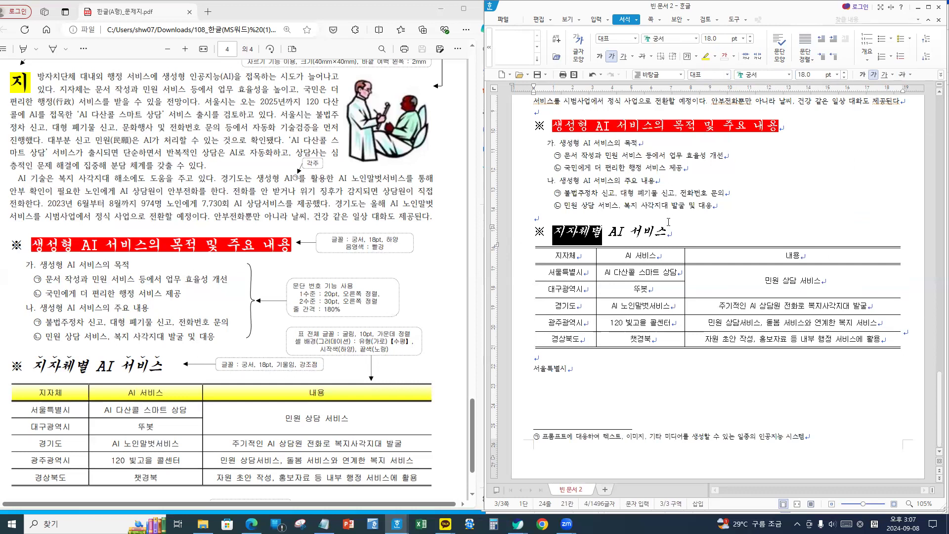
pyautogui.hotkey('alt', 'l')
pyautogui.click(612, 149)
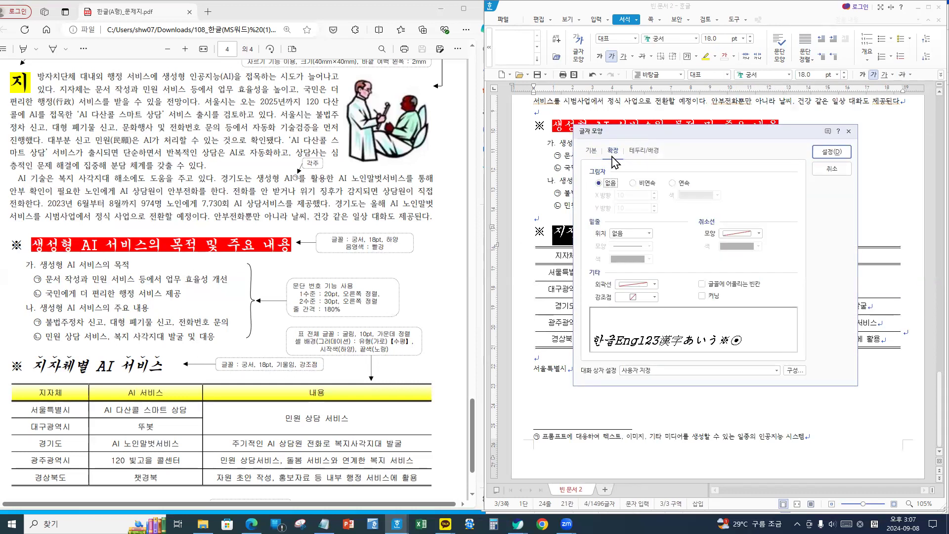
pyautogui.click(633, 299)
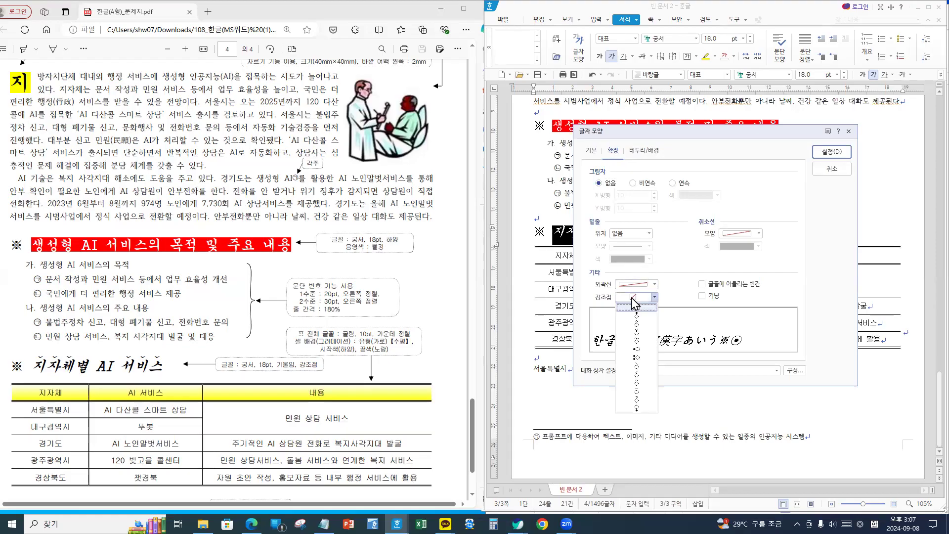
pyautogui.click(636, 332)
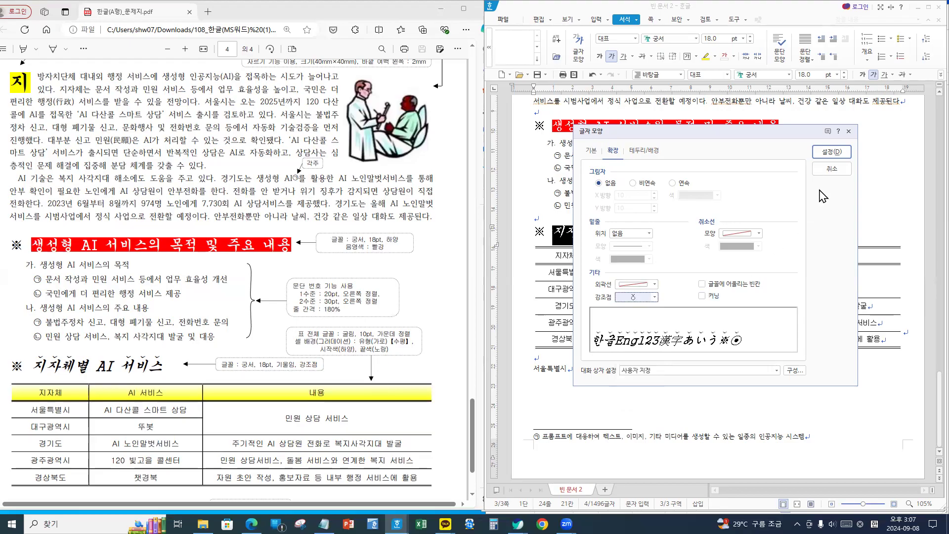
pyautogui.click(832, 153)
# - Add the same dot emphasis marks above 서비스
pyautogui.click(689, 234)
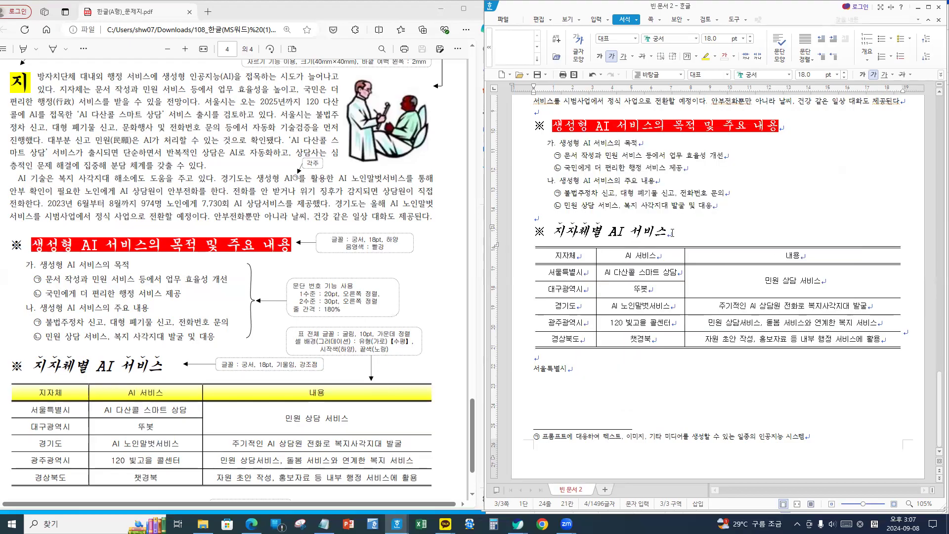
pyautogui.hotkey('shift', 'Left')
pyautogui.hotkey('shift', 'Left')
pyautogui.hotkey('shift', 'Left')
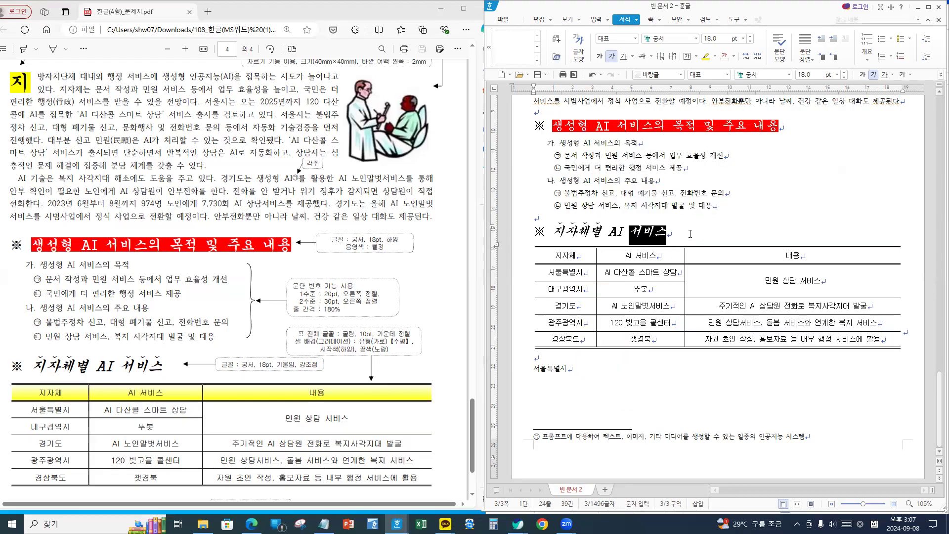
pyautogui.hotkey('alt', 'l')
pyautogui.click(633, 286)
pyautogui.click(660, 275)
pyautogui.click(654, 296)
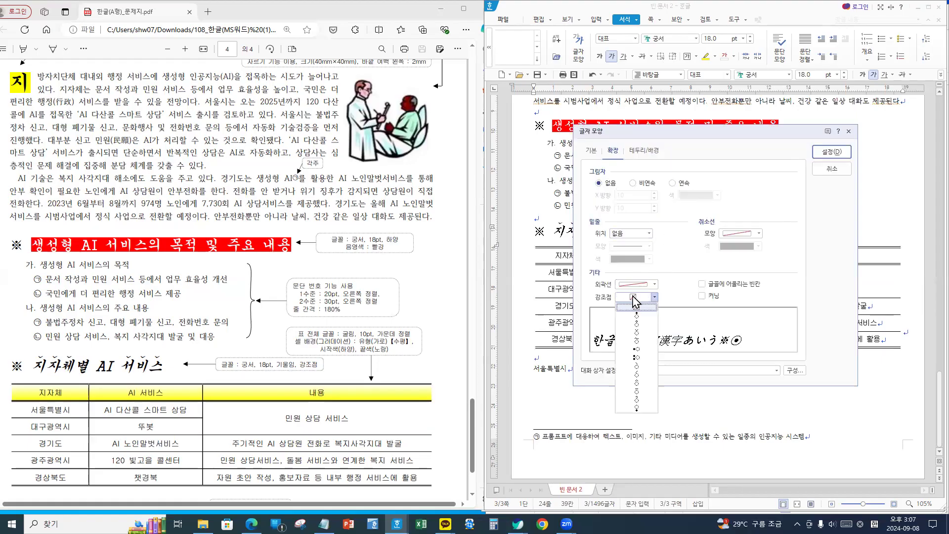
pyautogui.click(655, 332)
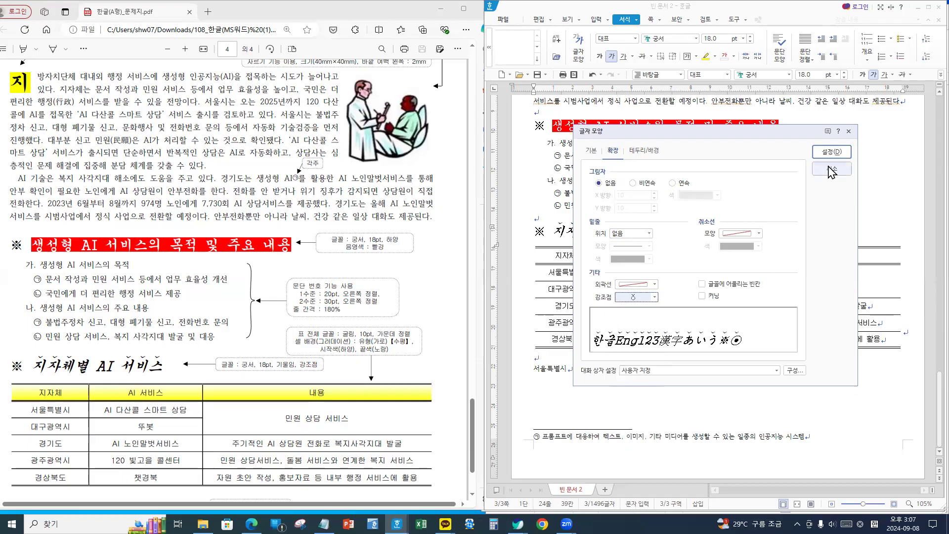
pyautogui.click(832, 152)
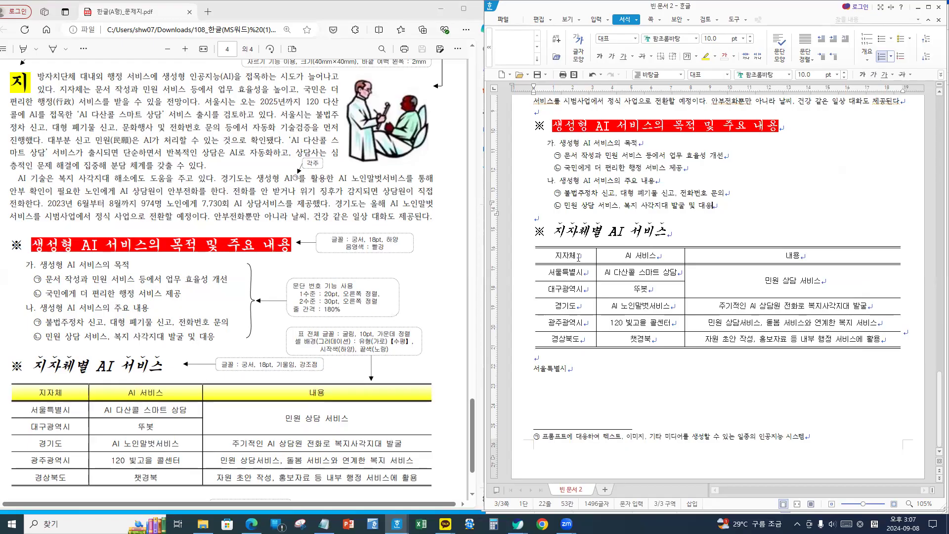
# - Fill the table's header row with a white-to-yellow gradient
pyautogui.moveTo(571, 256); pyautogui.dragTo(867, 255)
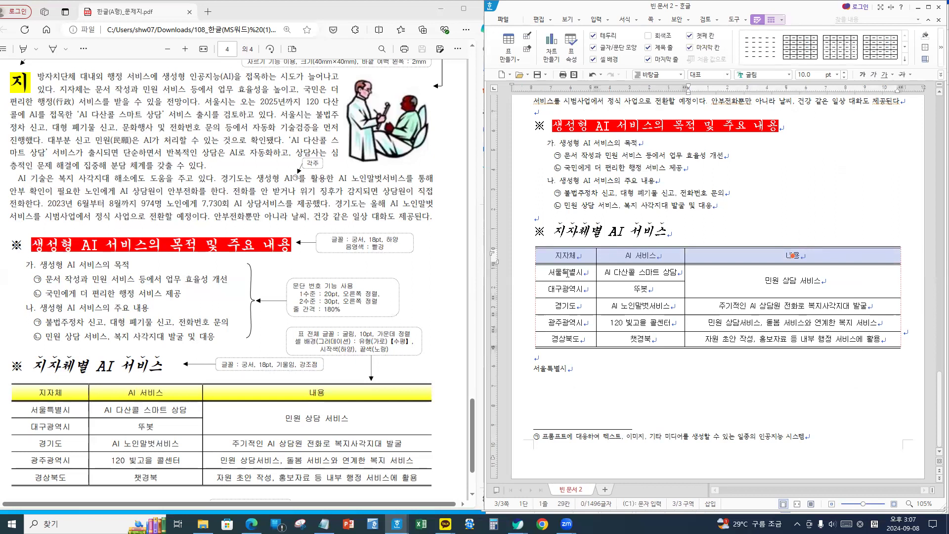
pyautogui.press('c')
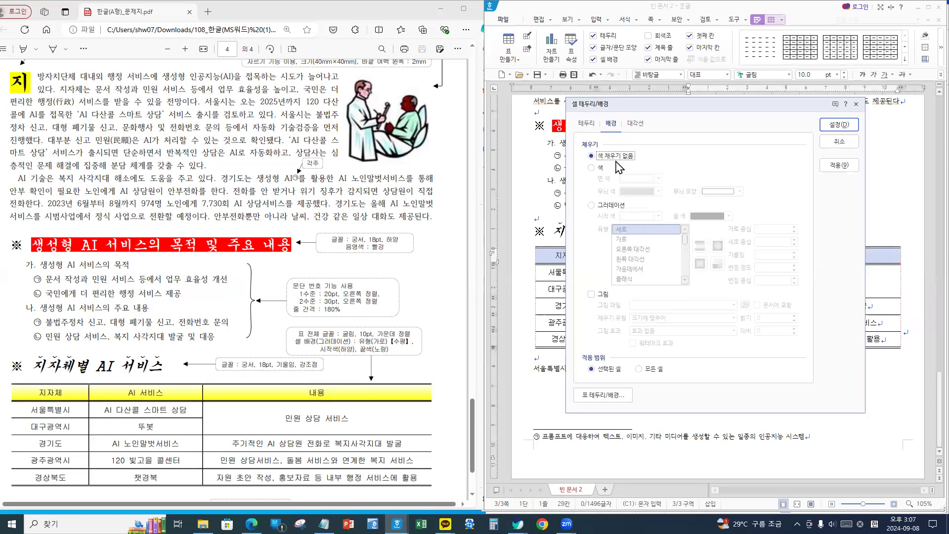
pyautogui.click(605, 204)
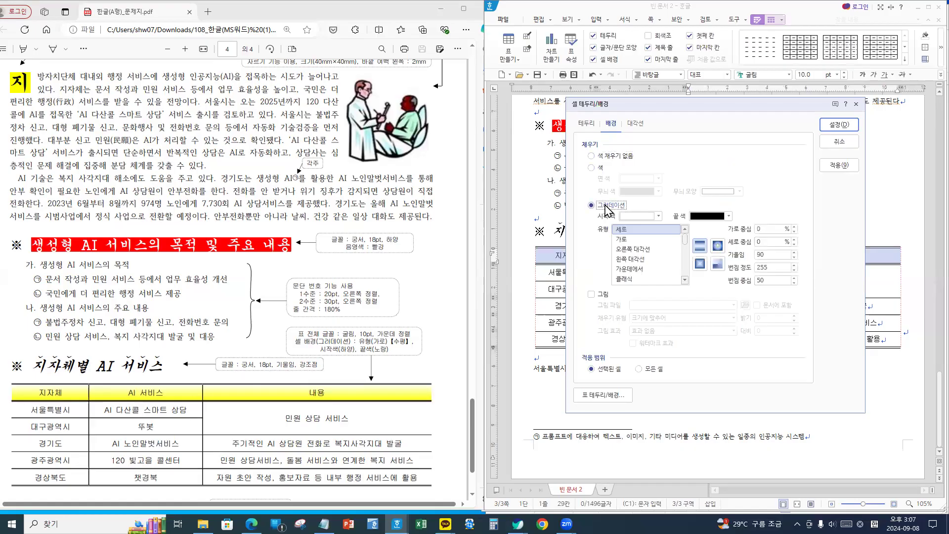
pyautogui.click(643, 218)
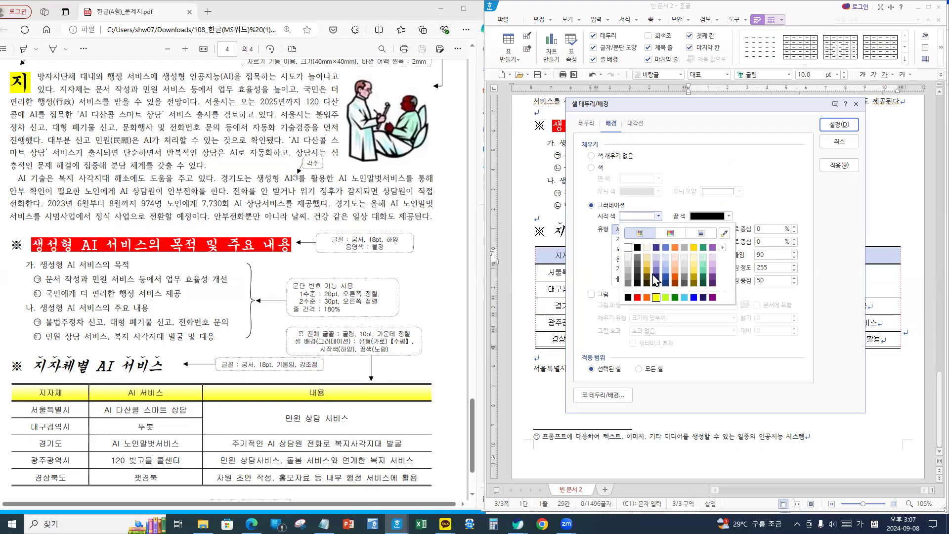
pyautogui.click(627, 248)
pyautogui.click(729, 216)
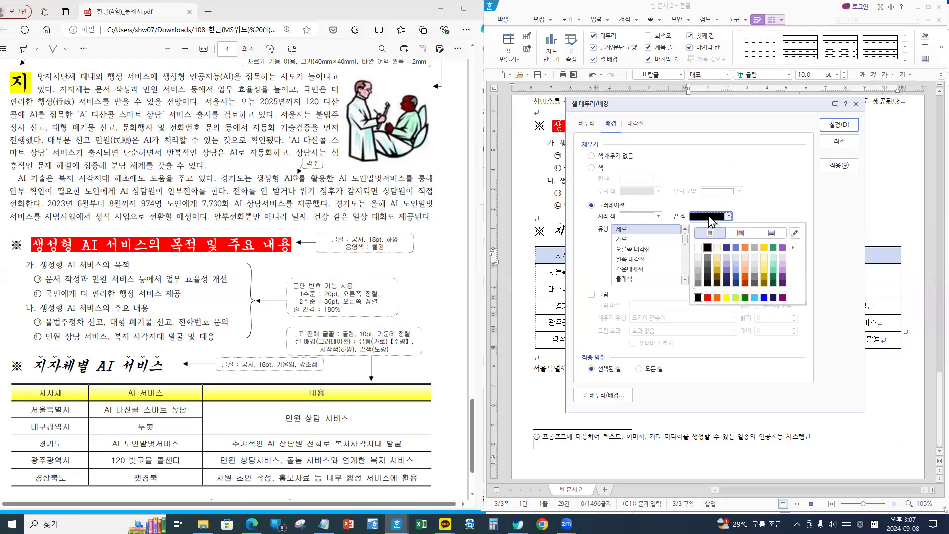
pyautogui.click(726, 297)
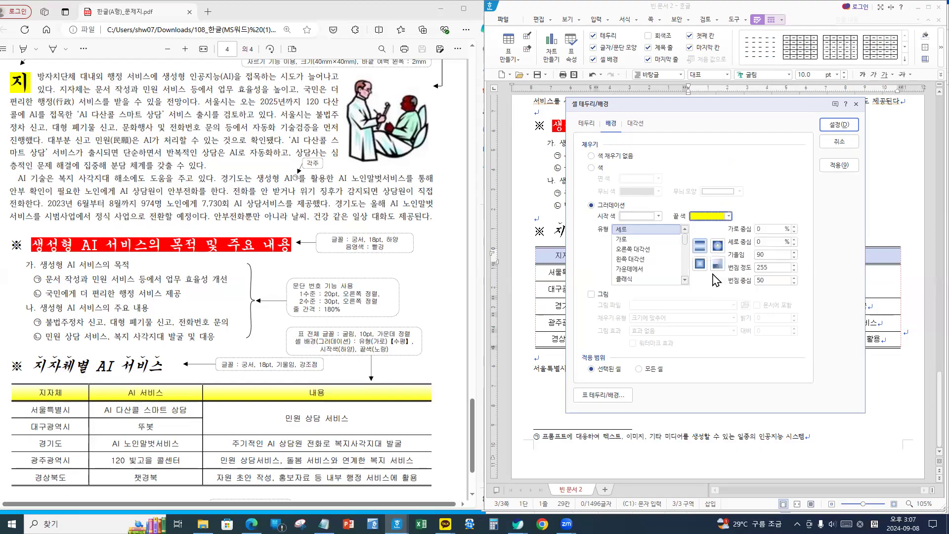
pyautogui.click(699, 245)
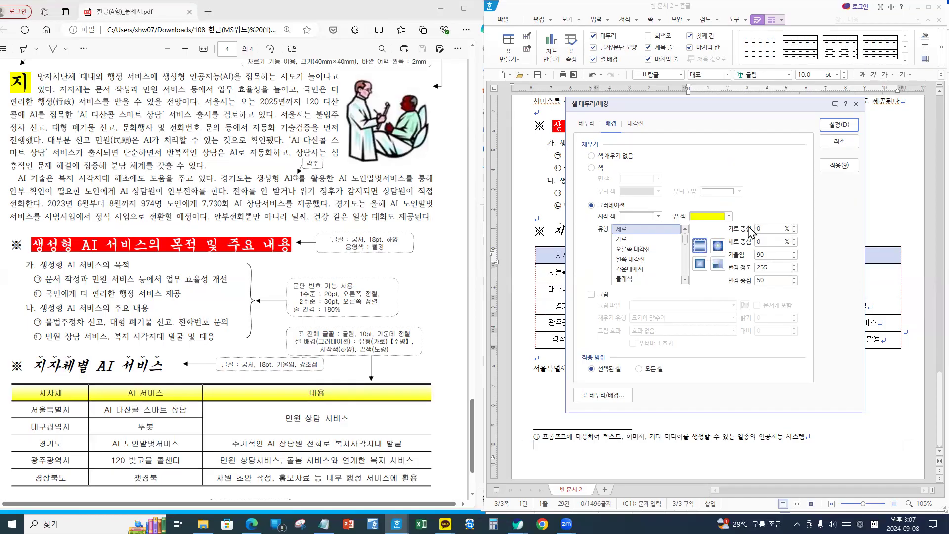
pyautogui.click(839, 124)
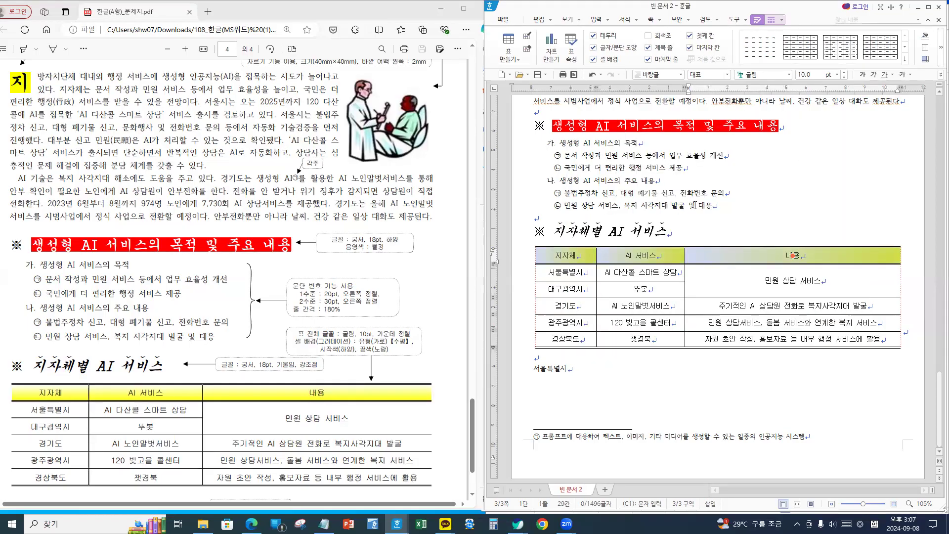
# - Change the header row gradient type to horizontal (가로)
pyautogui.press('c')
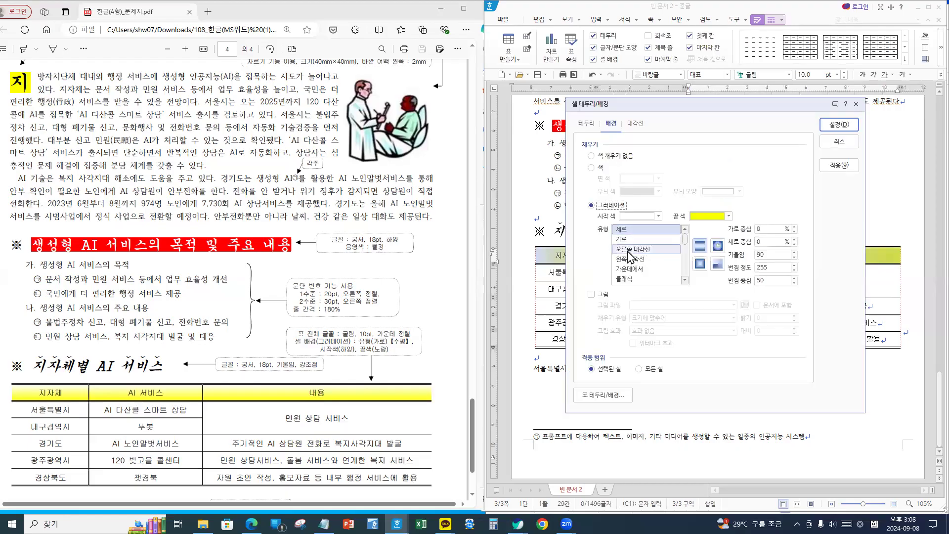
pyautogui.click(624, 239)
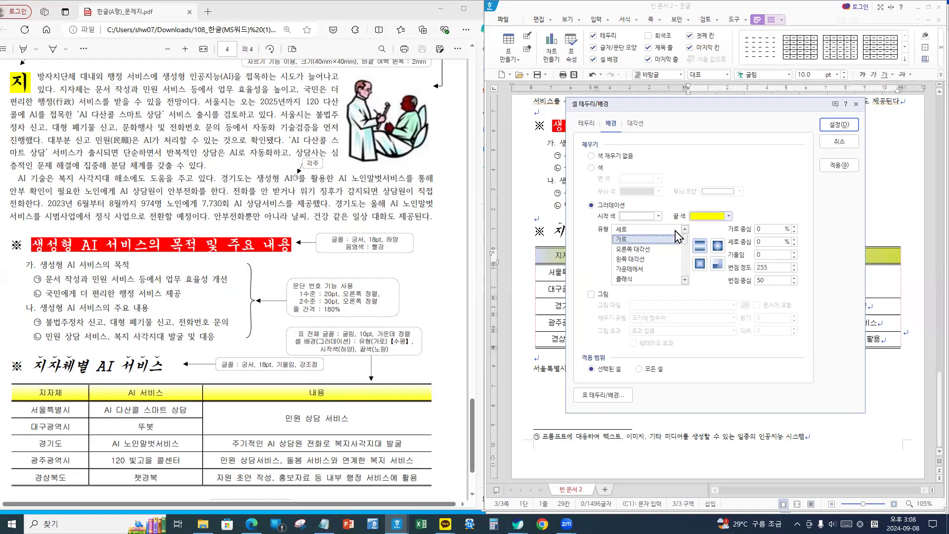
pyautogui.click(839, 124)
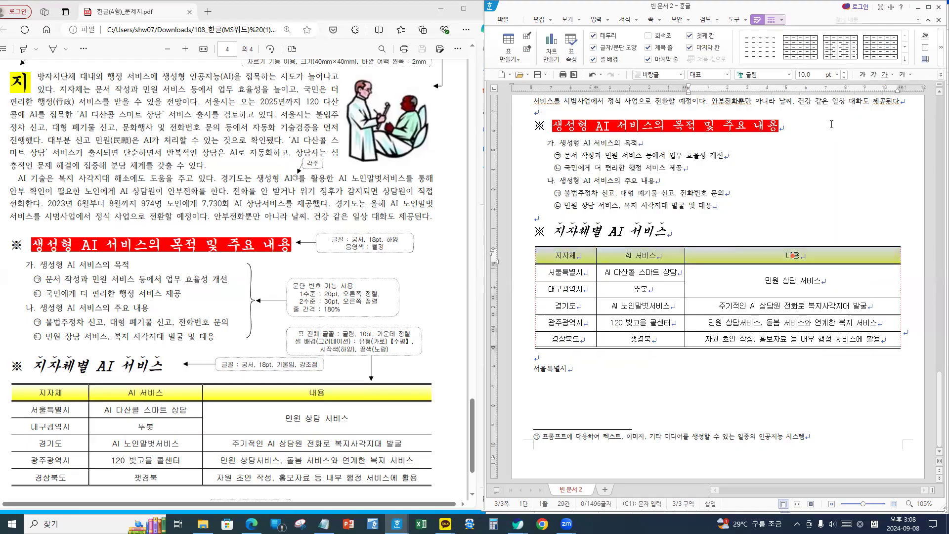
pyautogui.click(722, 237)
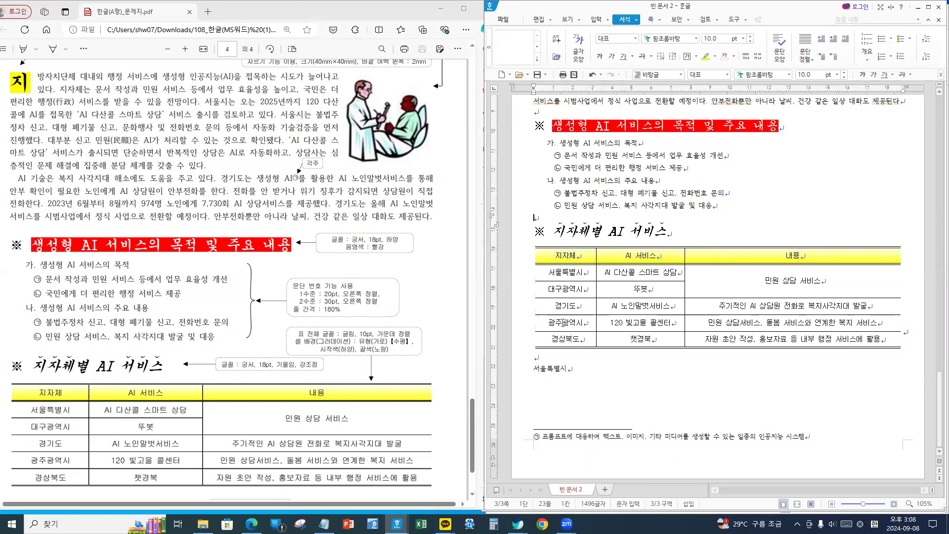
# - Set 서울특별시 to 24 pt 돋움 with 105% character width
pyautogui.scroll(-1, 379, 388)
pyautogui.scroll(-1, 380, 388)
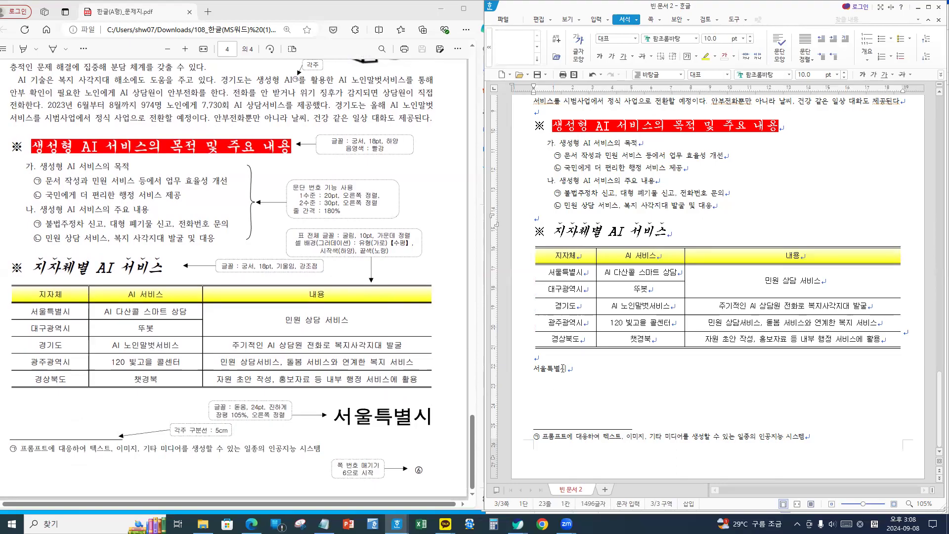
pyautogui.moveTo(563, 368); pyautogui.dragTo(519, 367)
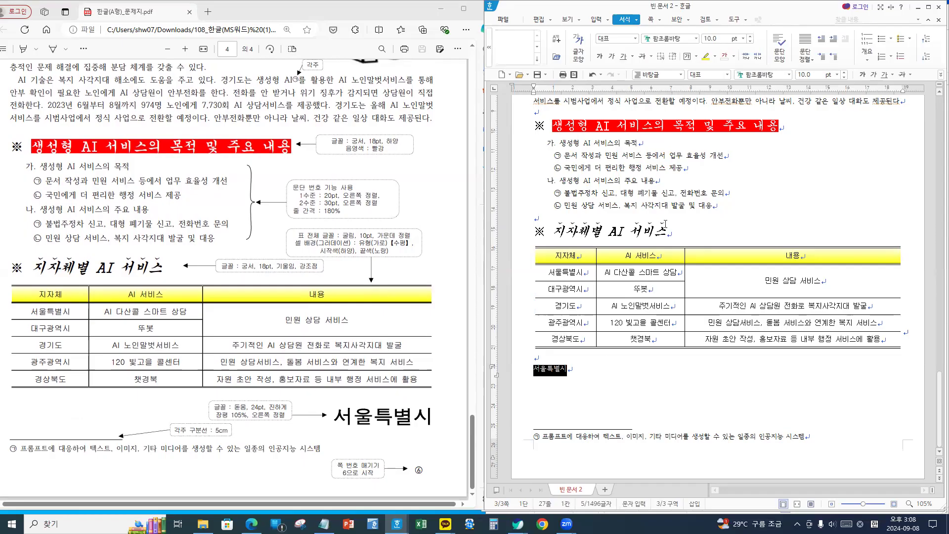
pyautogui.hotkey('alt', 'l')
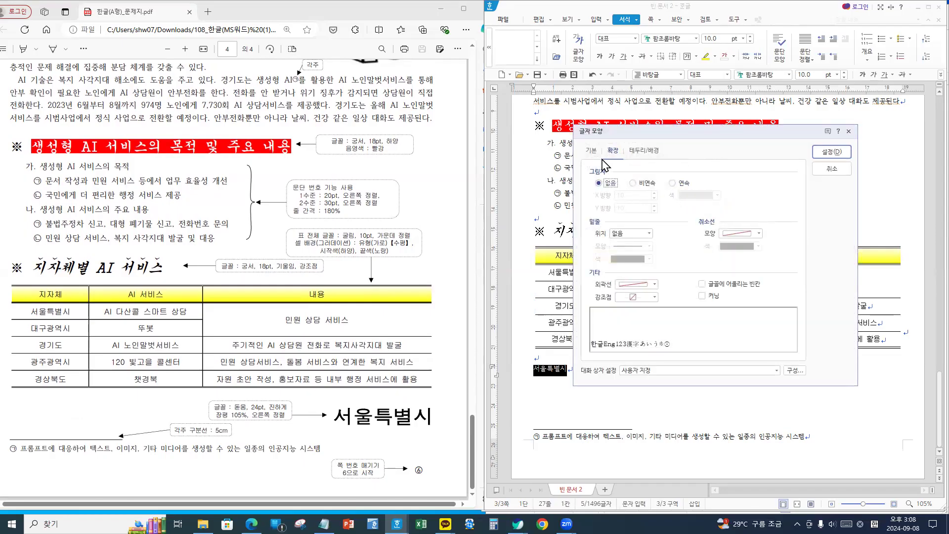
pyautogui.click(589, 153)
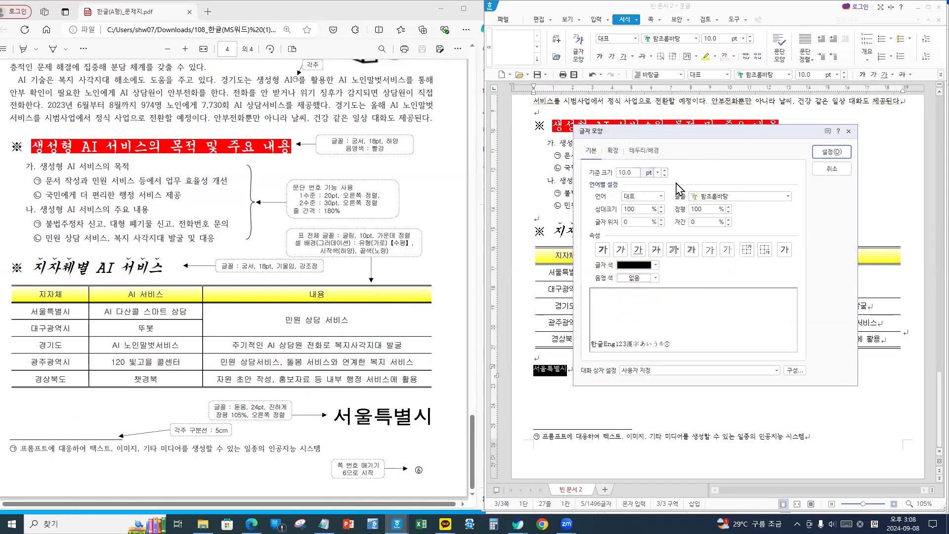
pyautogui.click(640, 173)
pyautogui.write('24')
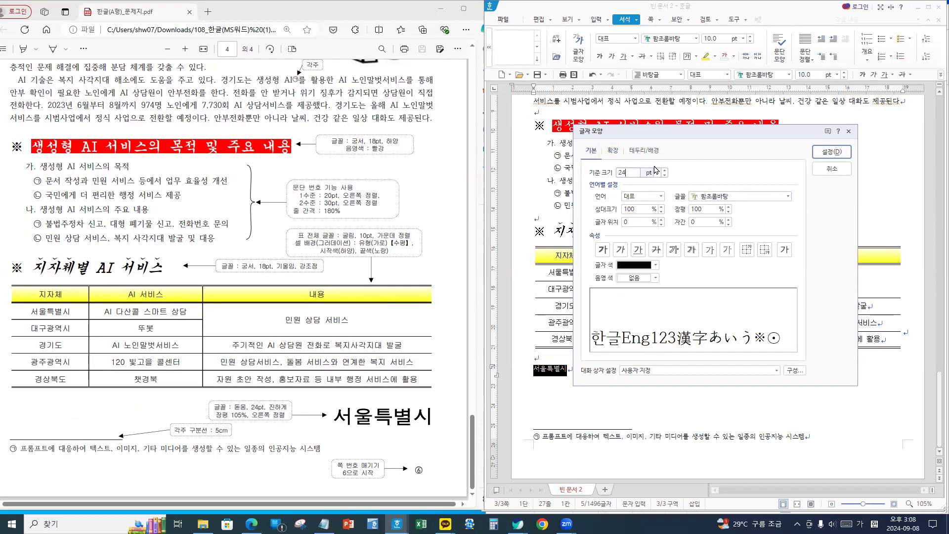
pyautogui.click(727, 194)
pyautogui.moveTo(748, 194); pyautogui.dragTo(623, 191)
pyautogui.write('돋움')
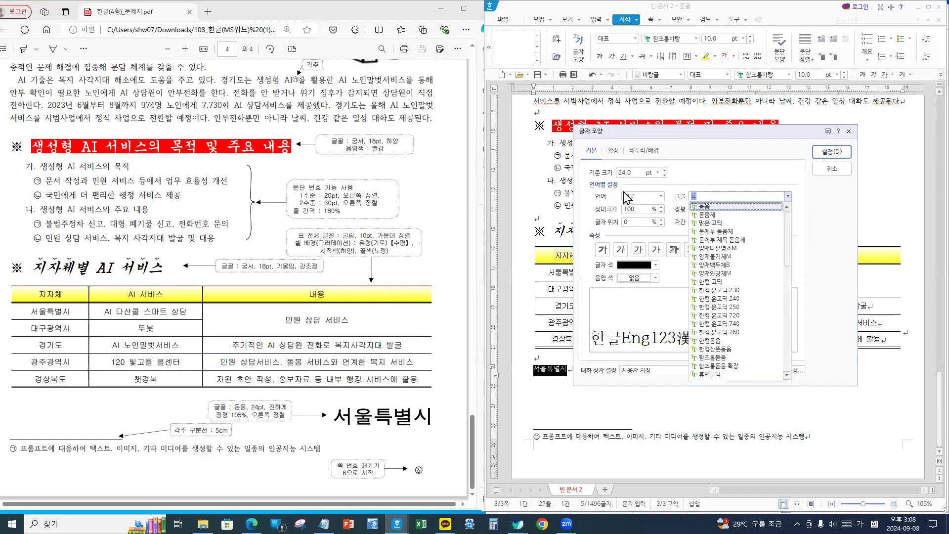
pyautogui.press('Return')
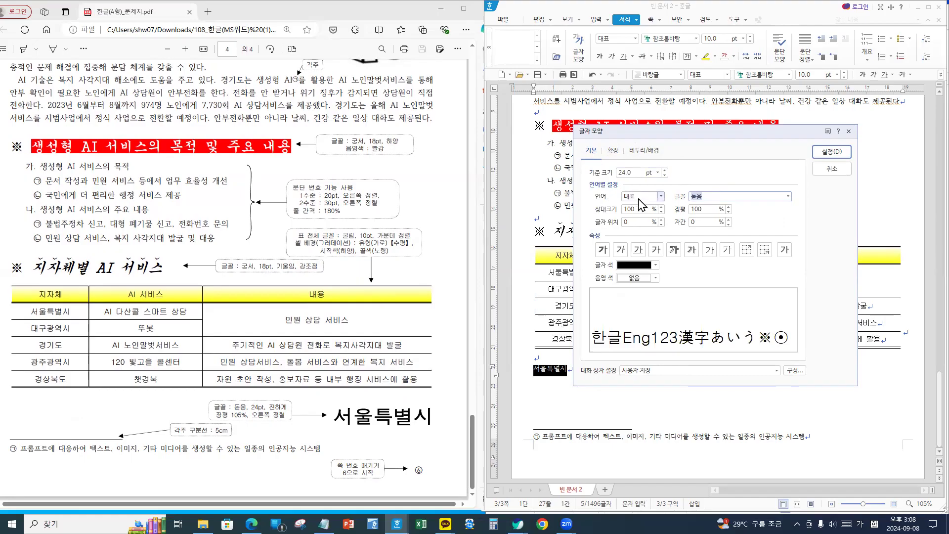
pyautogui.click(716, 212)
pyautogui.write('105')
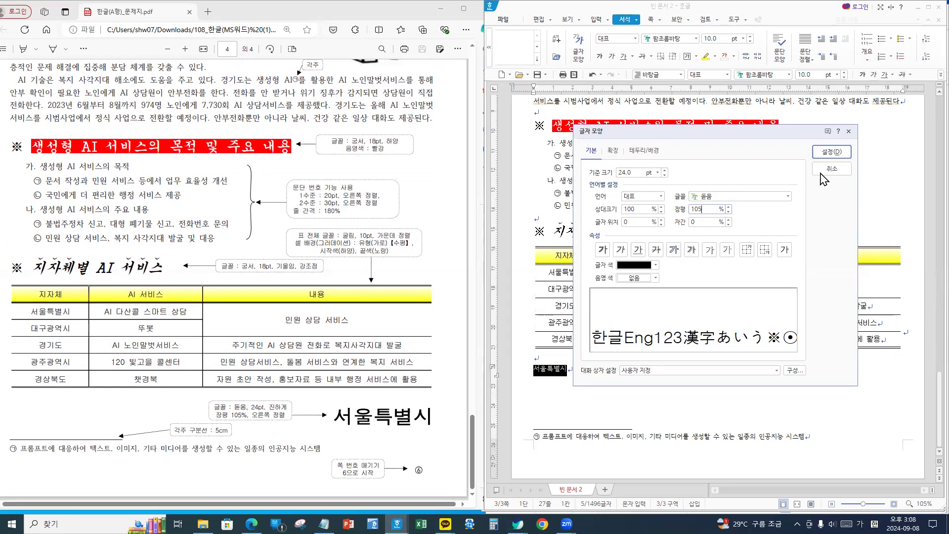
pyautogui.click(831, 152)
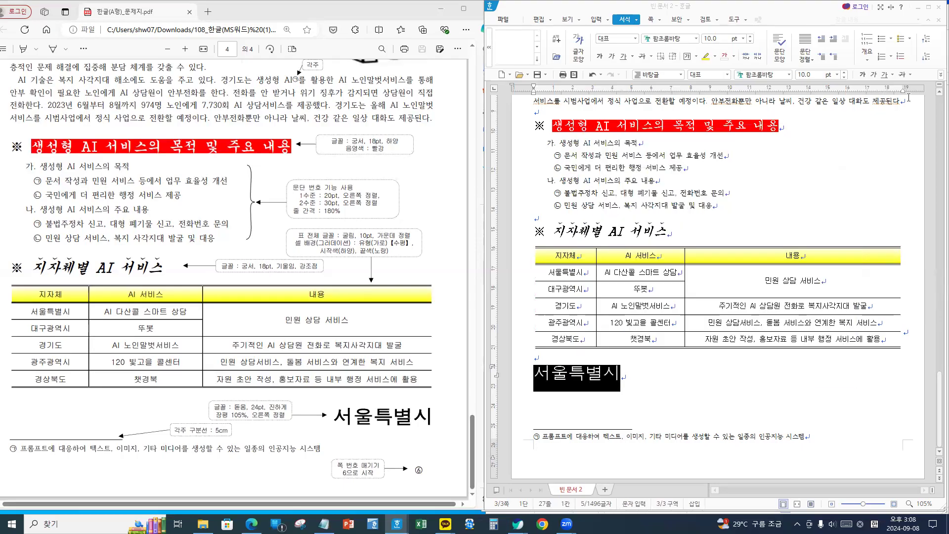
# - Right-align and bold 서울특별시
pyautogui.click(939, 75)
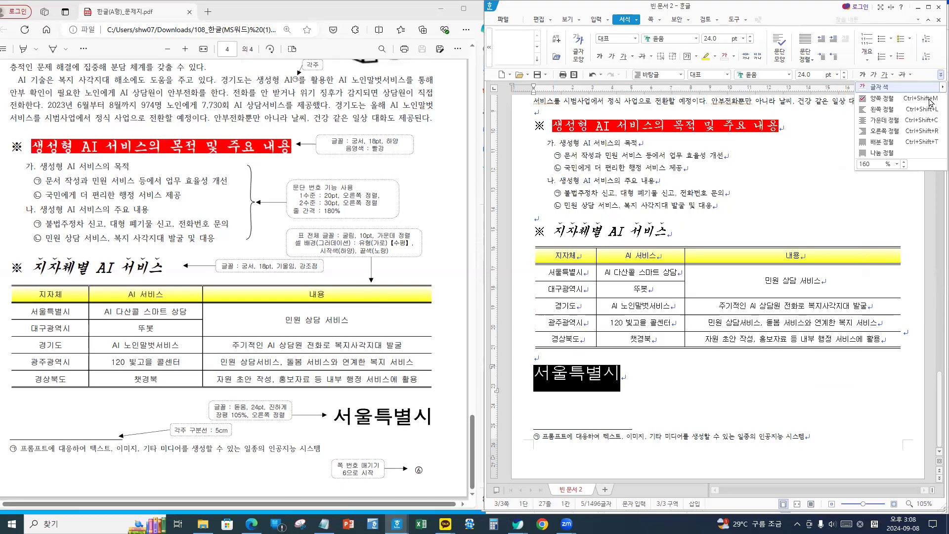
pyautogui.click(890, 131)
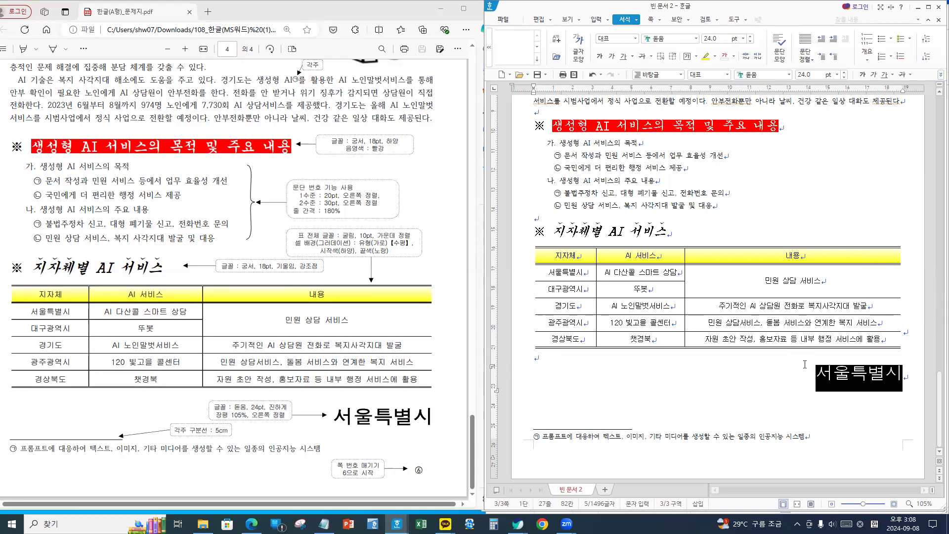
pyautogui.click(862, 74)
pyautogui.click(781, 375)
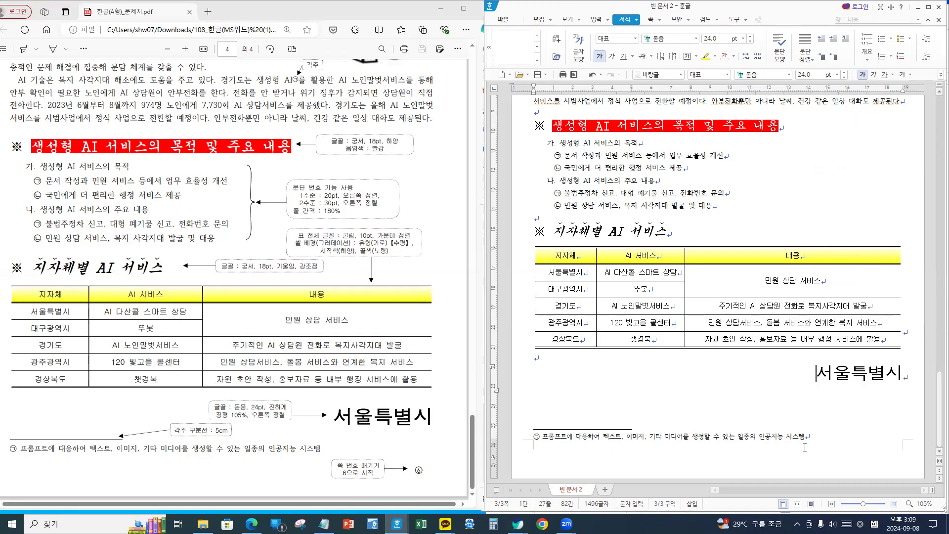
pyautogui.click(829, 436)
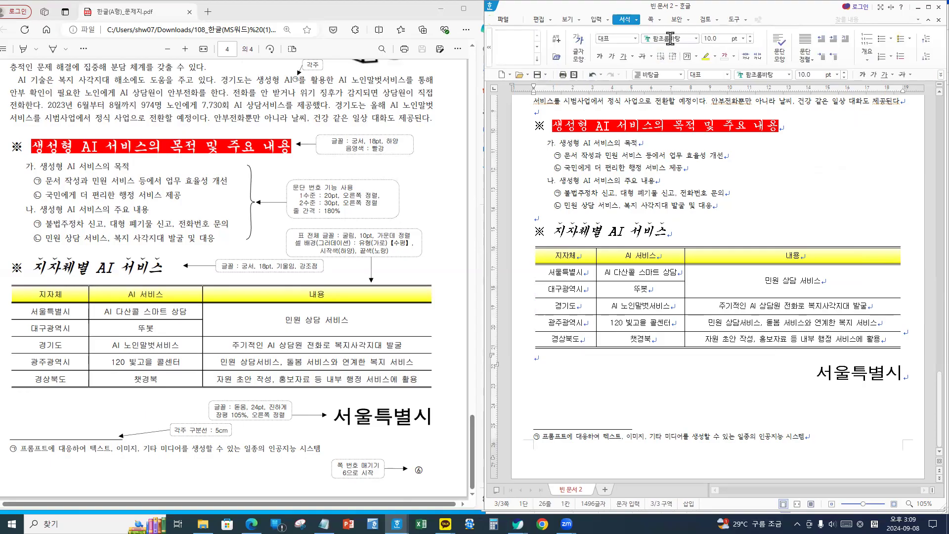
# - Insert ①,②,③ page numbers at bottom right, starting at 6, without dashes
pyautogui.click(660, 21)
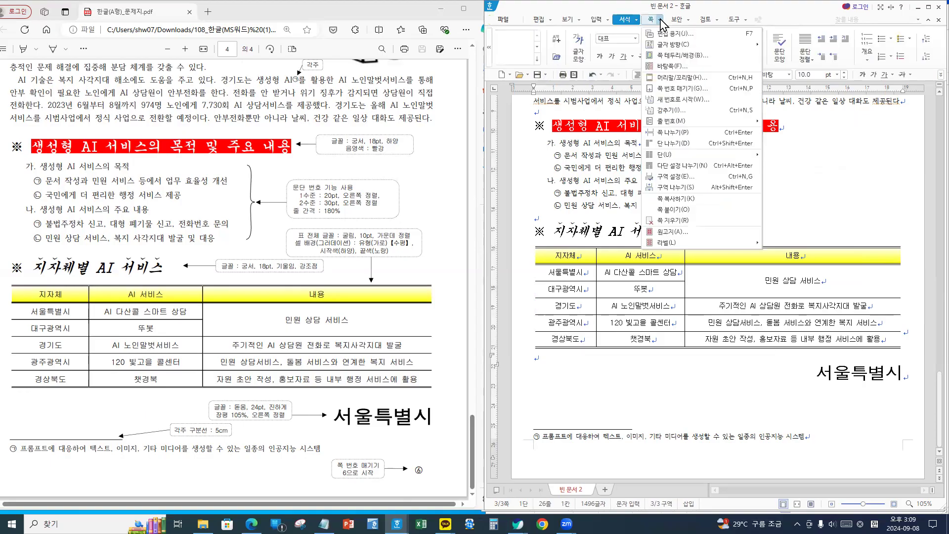
pyautogui.click(682, 92)
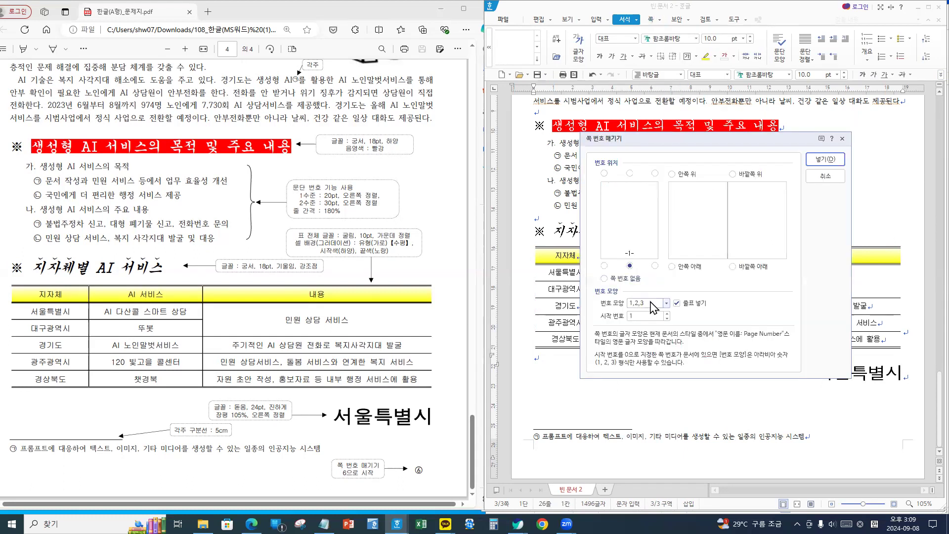
pyautogui.click(657, 308)
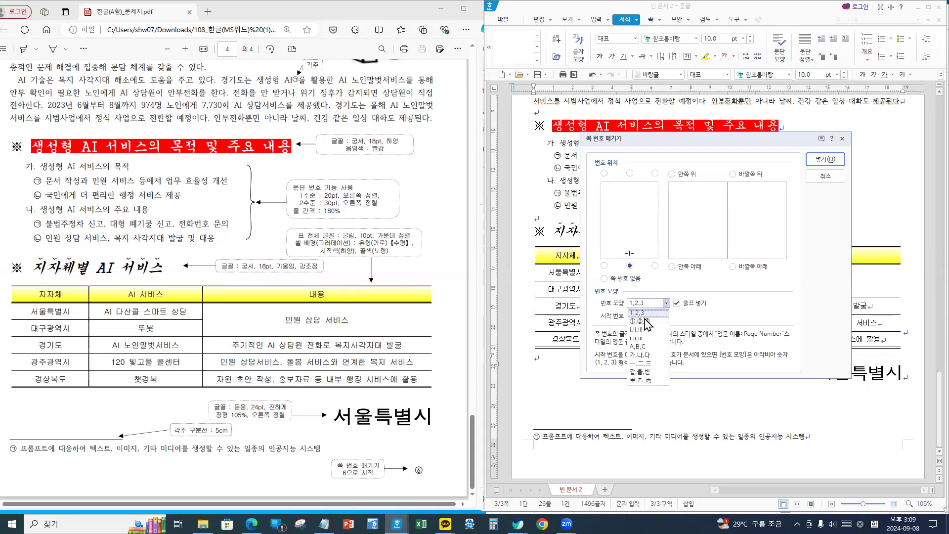
pyautogui.click(643, 321)
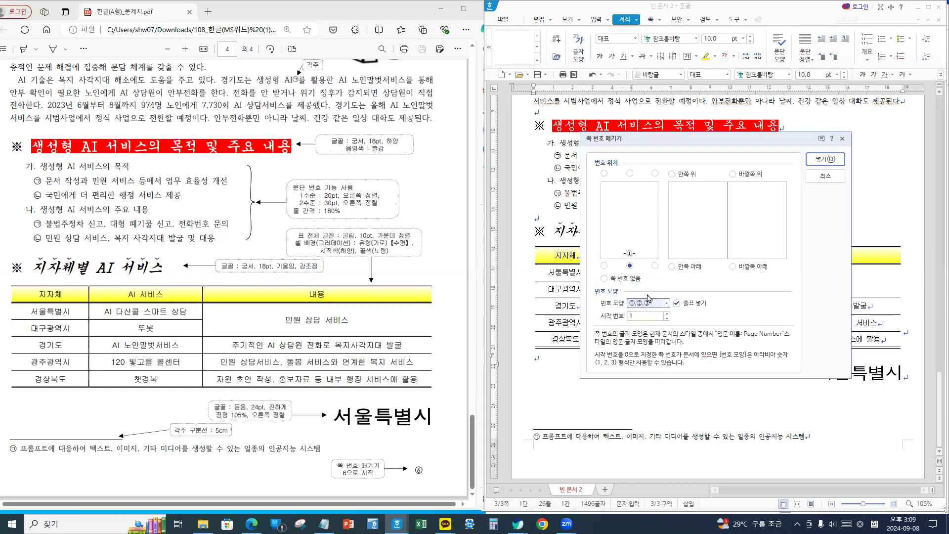
pyautogui.click(667, 313)
pyautogui.click(666, 313)
pyautogui.click(666, 313)
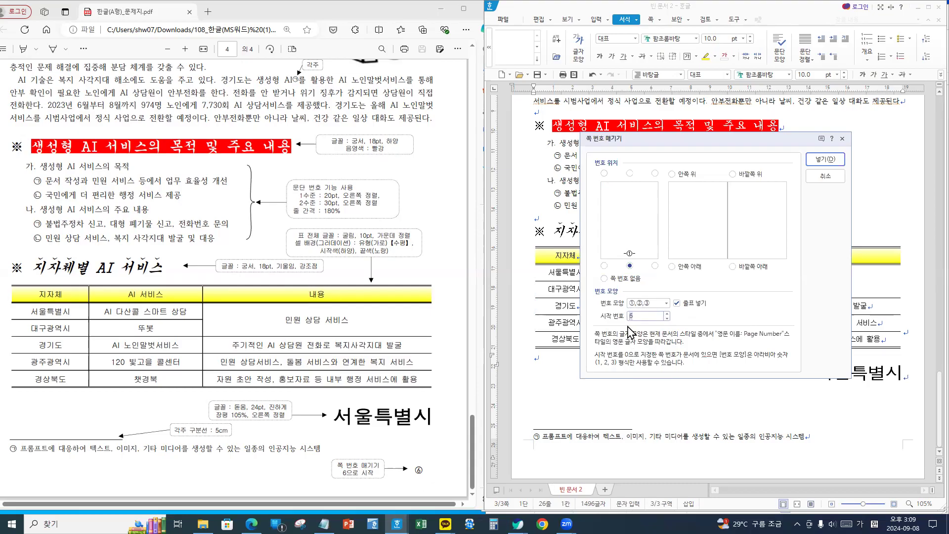
pyautogui.click(689, 308)
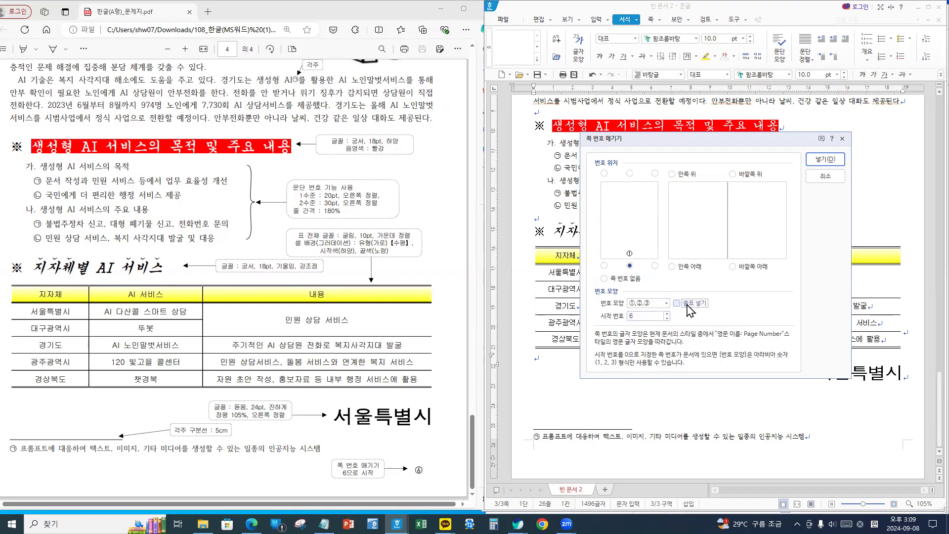
pyautogui.click(655, 266)
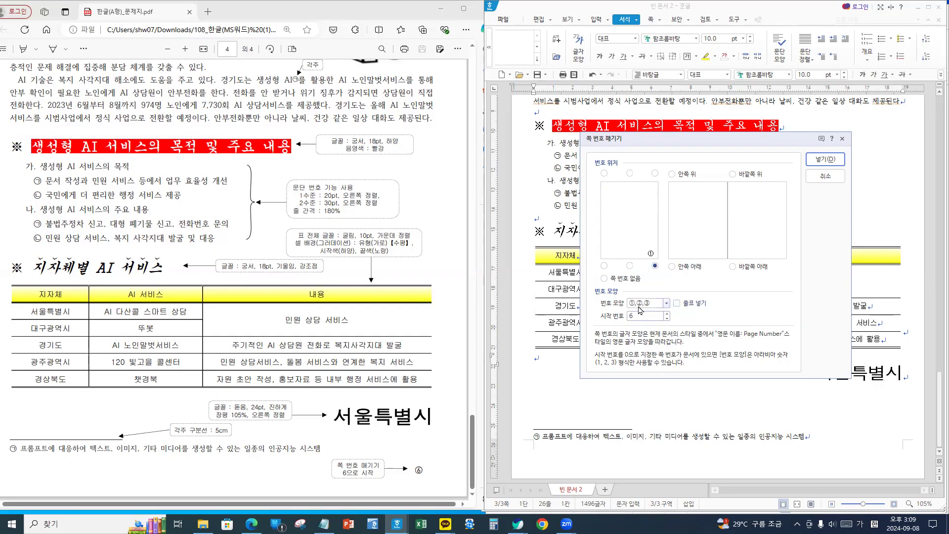
pyautogui.click(823, 160)
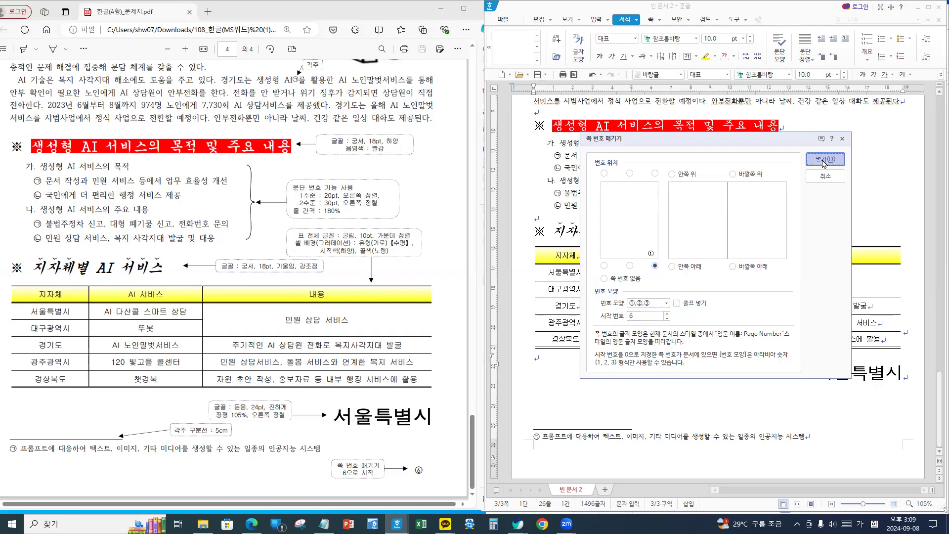
pyautogui.scroll(10, 842, 373)
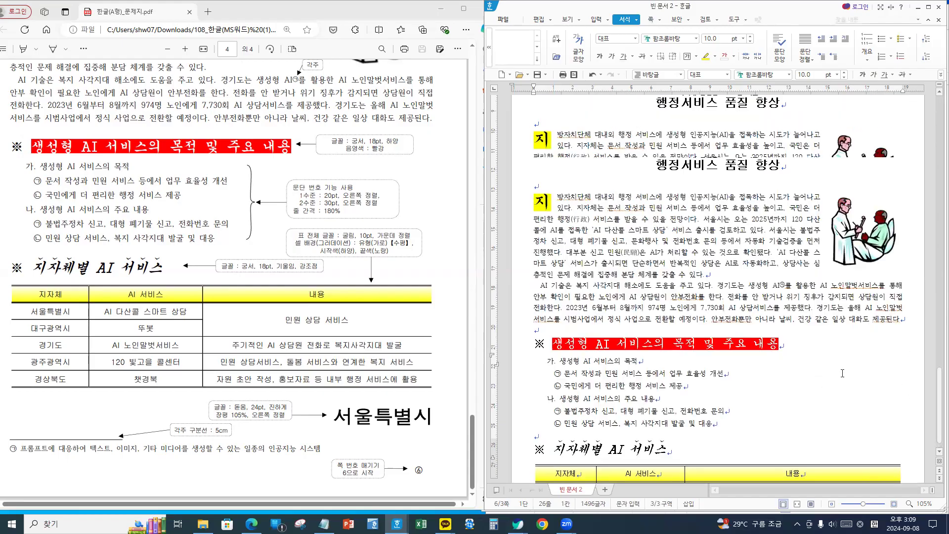
# - Scroll through the document to check page number ⑥ and reach the 해결과제 diagram
pyautogui.scroll(-10, 855, 385)
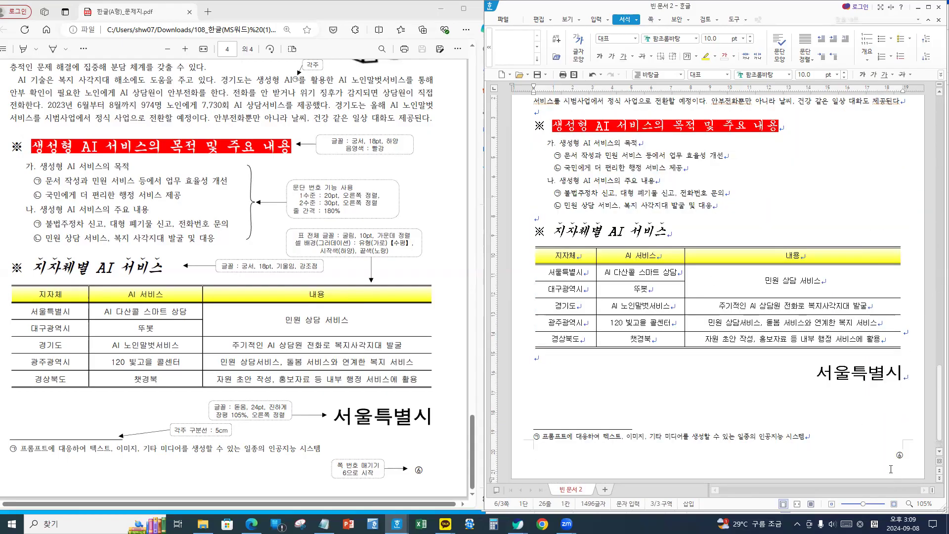
pyautogui.scroll(8, 769, 381)
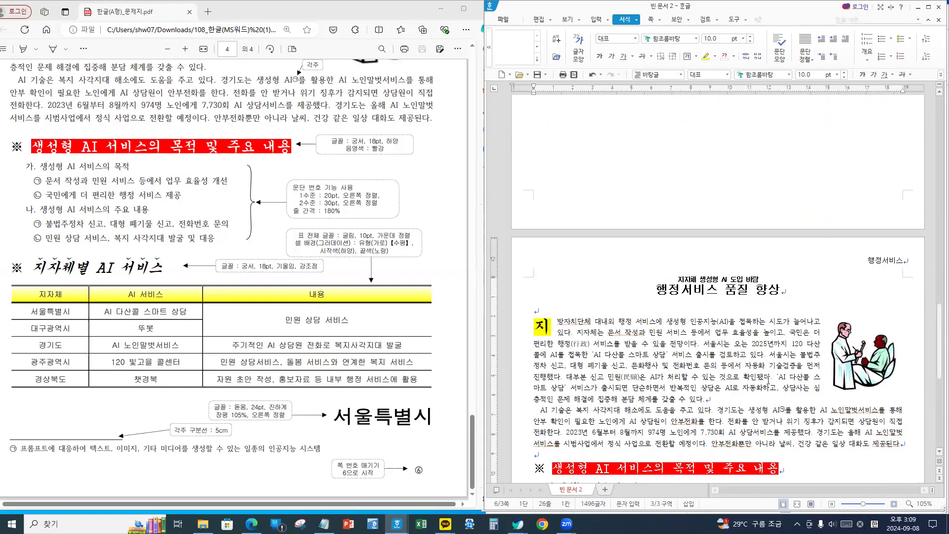
pyautogui.scroll(5, 308, 216)
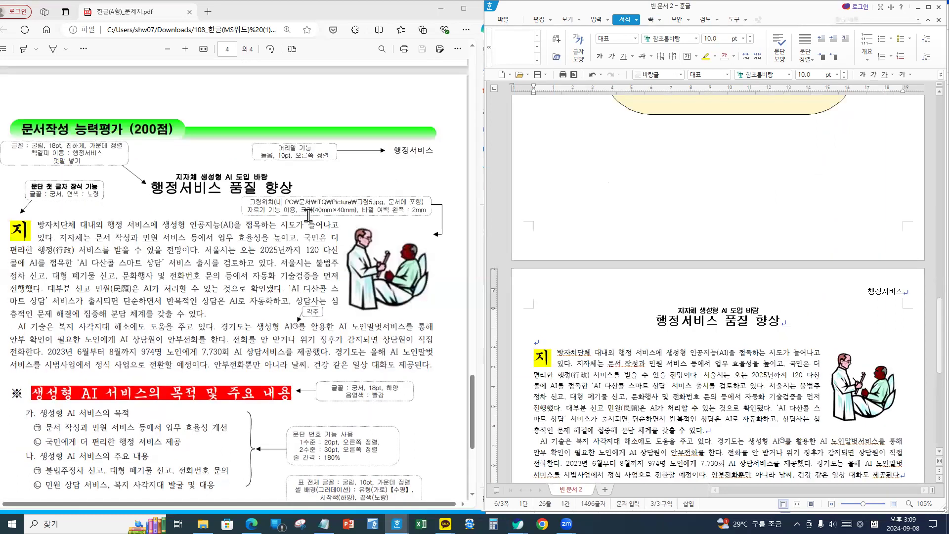
pyautogui.scroll(13, 308, 216)
pyautogui.scroll(-1, 289, 229)
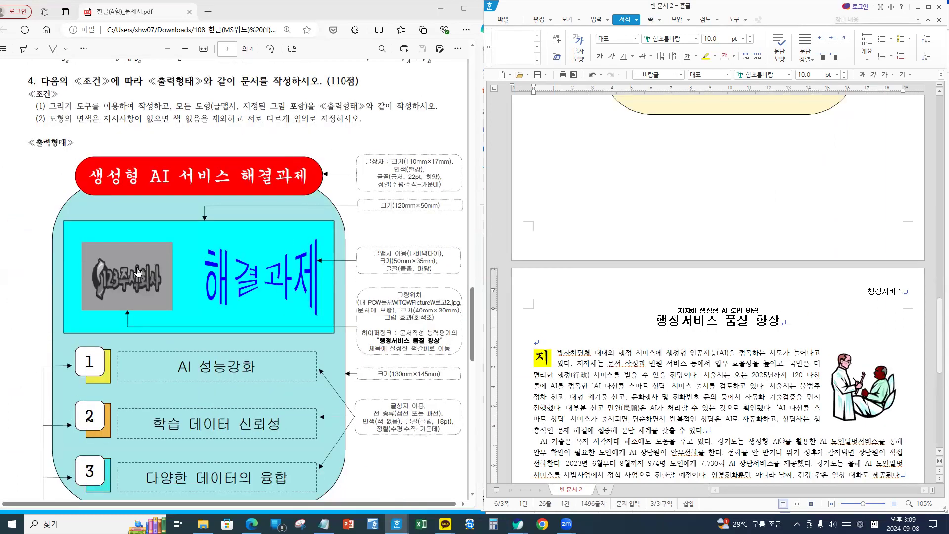
pyautogui.scroll(-1, 138, 271)
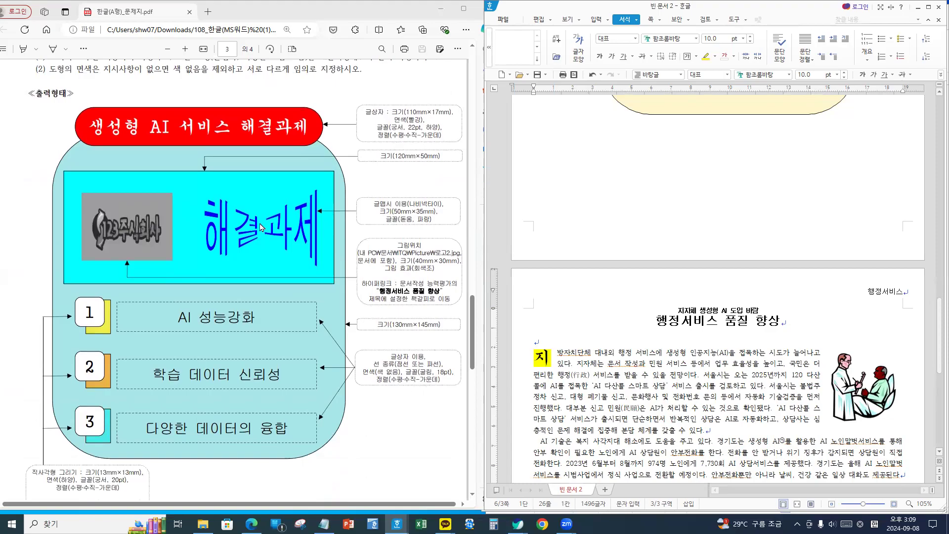
pyautogui.scroll(5, 653, 232)
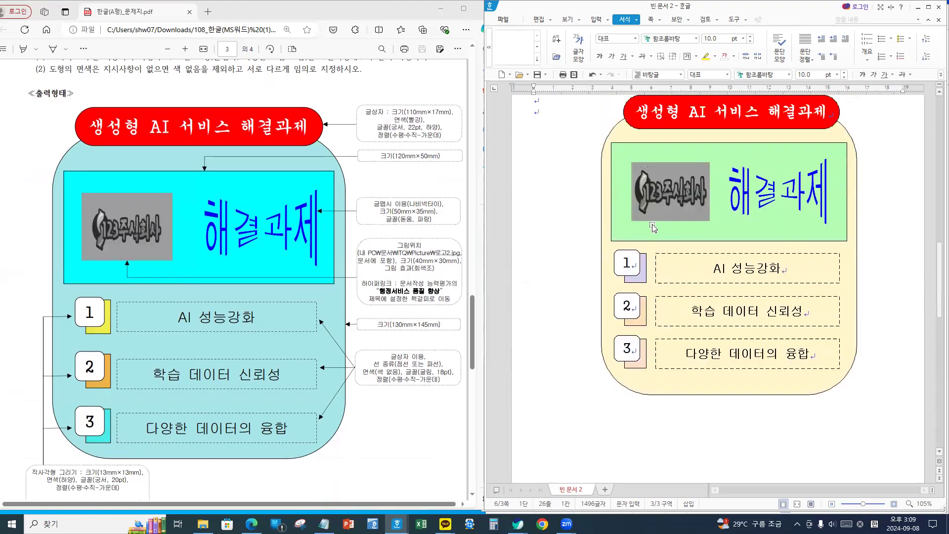
# - Hyperlink the diagram's logo picture to the 행정서비스 bookmark in this document
pyautogui.click(669, 185)
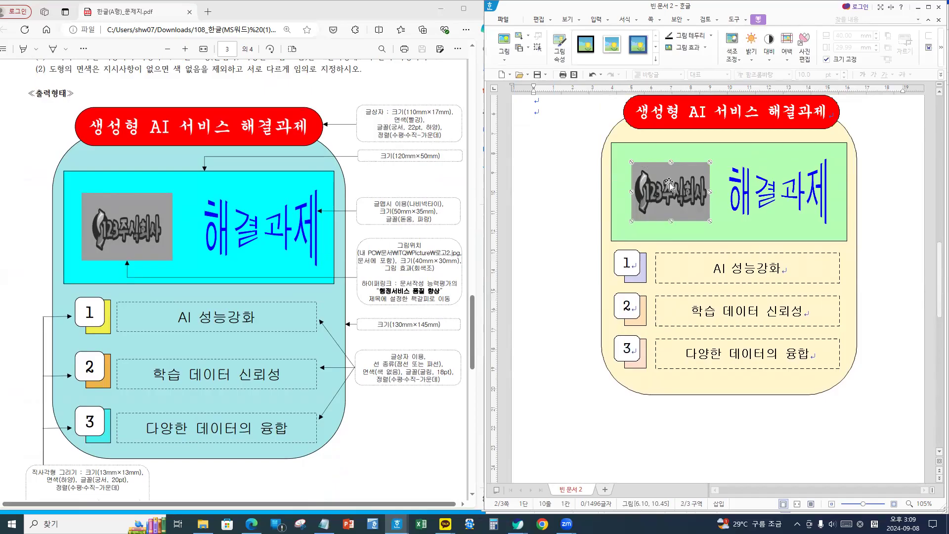
pyautogui.rightClick(670, 184)
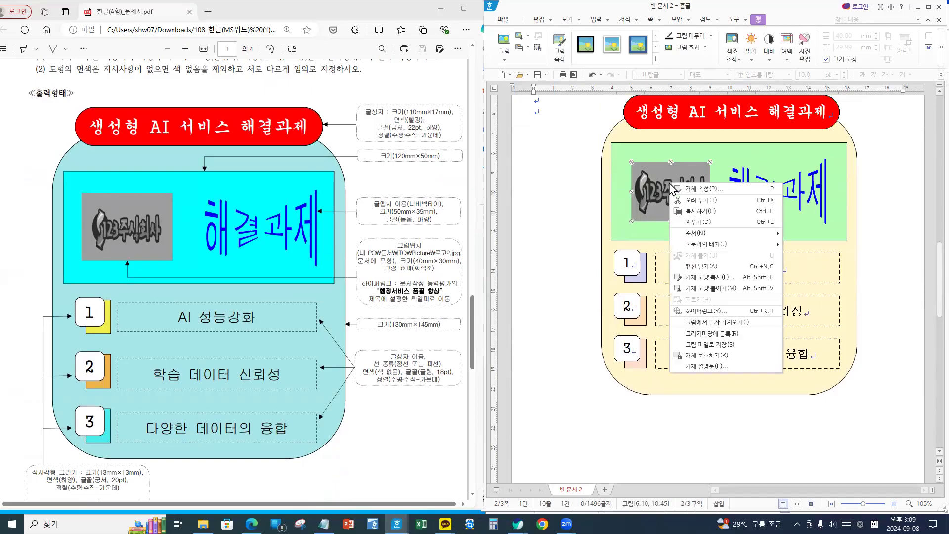
pyautogui.click(708, 312)
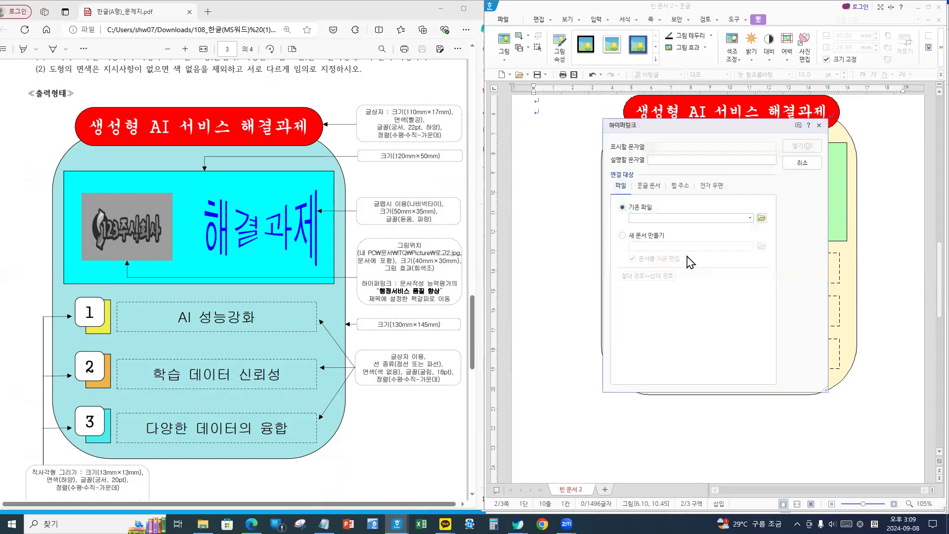
pyautogui.click(649, 186)
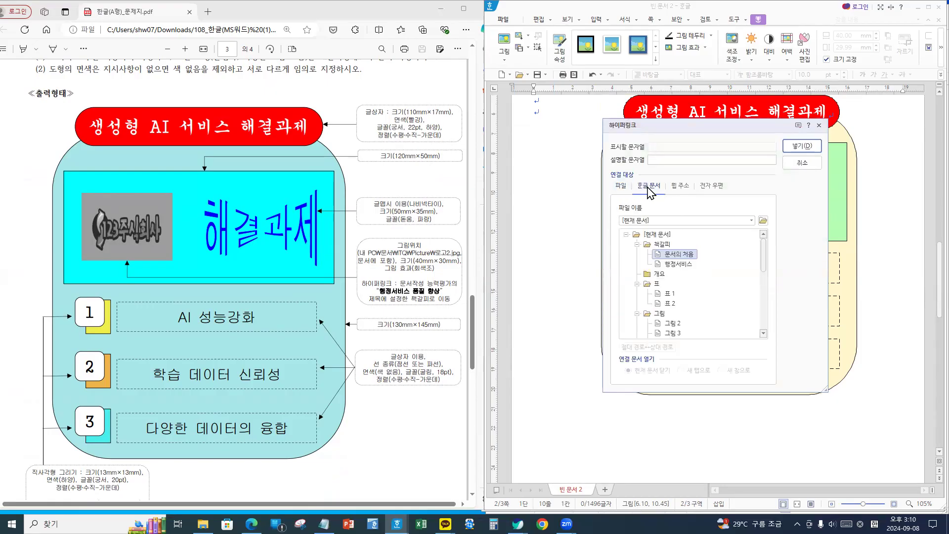
pyautogui.click(677, 266)
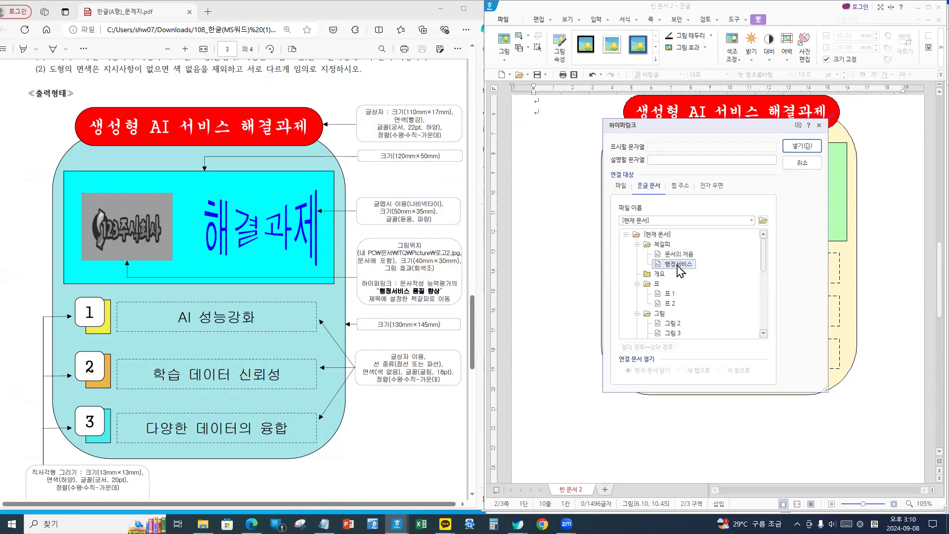
pyautogui.click(800, 146)
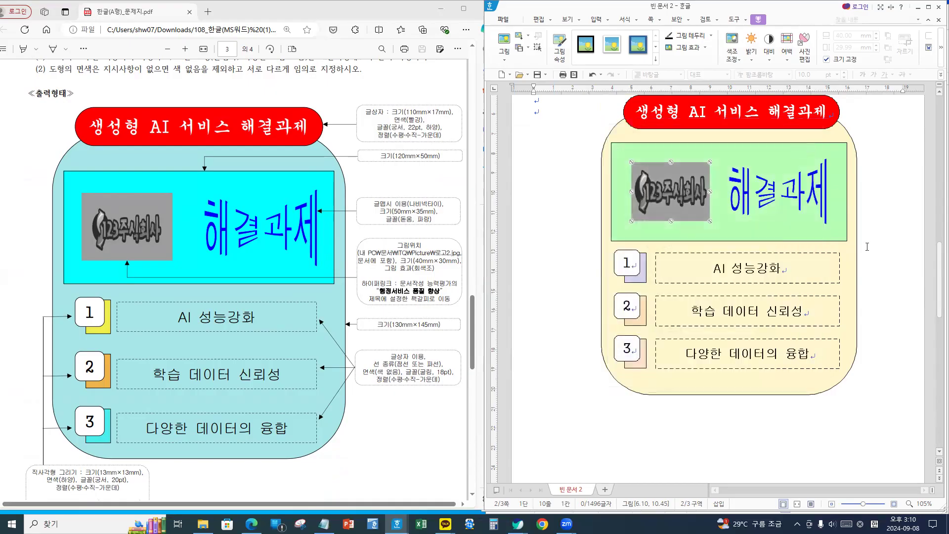
pyautogui.click(881, 251)
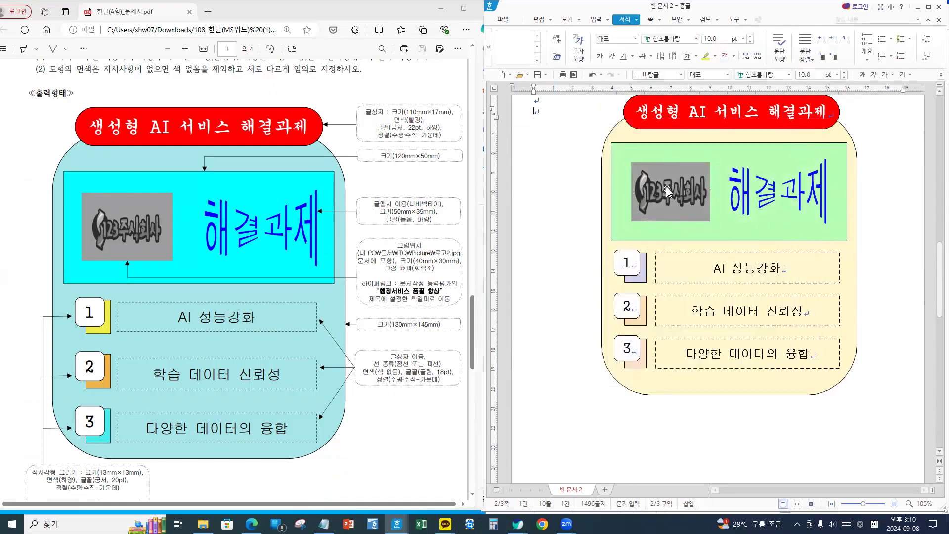
# - Test the logo link by jumping to the 행정서비스 품질 향상 title, then return to page 1's text
pyautogui.moveTo(674, 216)
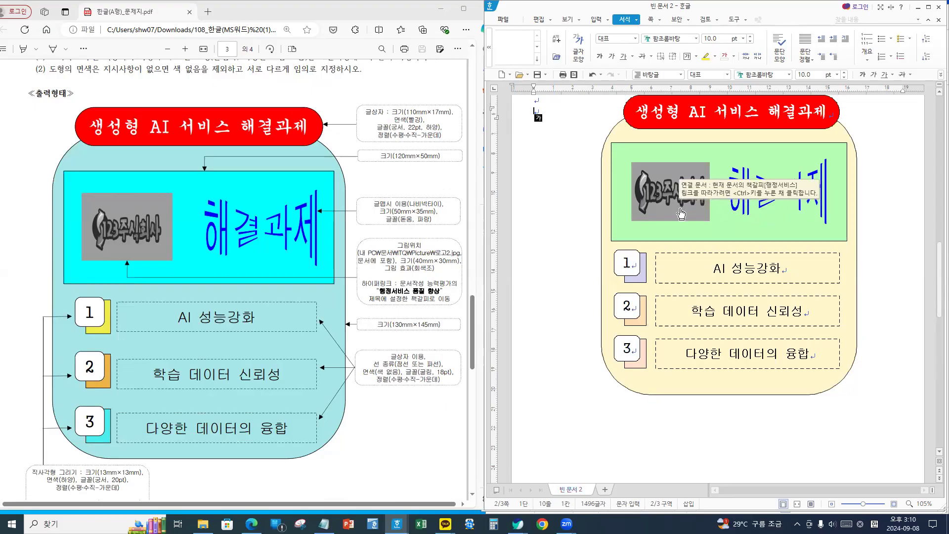
pyautogui.keyDown('ctrl'); pyautogui.click(681, 214); pyautogui.keyUp('ctrl')
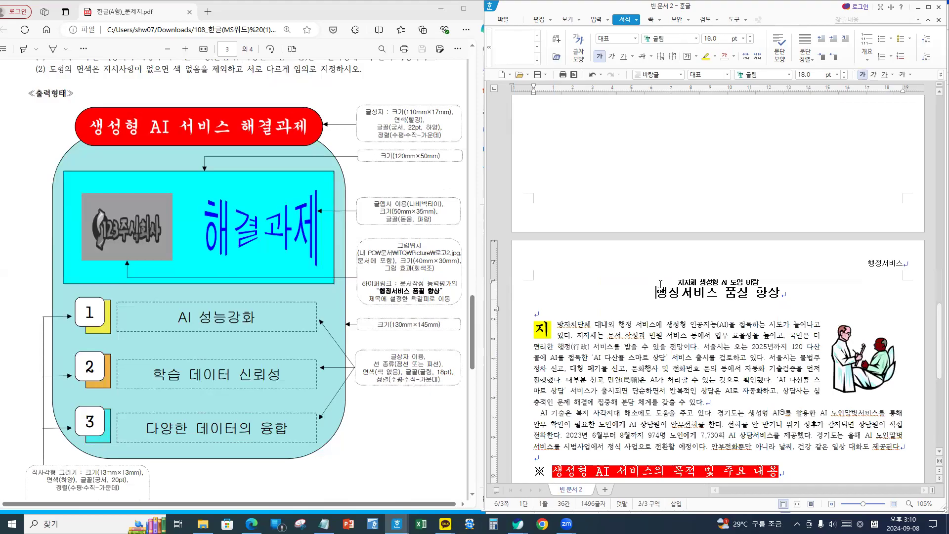
pyautogui.scroll(-8, 660, 283)
pyautogui.scroll(5, 668, 292)
pyautogui.scroll(10, 668, 292)
pyautogui.scroll(-15, 665, 295)
pyautogui.scroll(3, 665, 296)
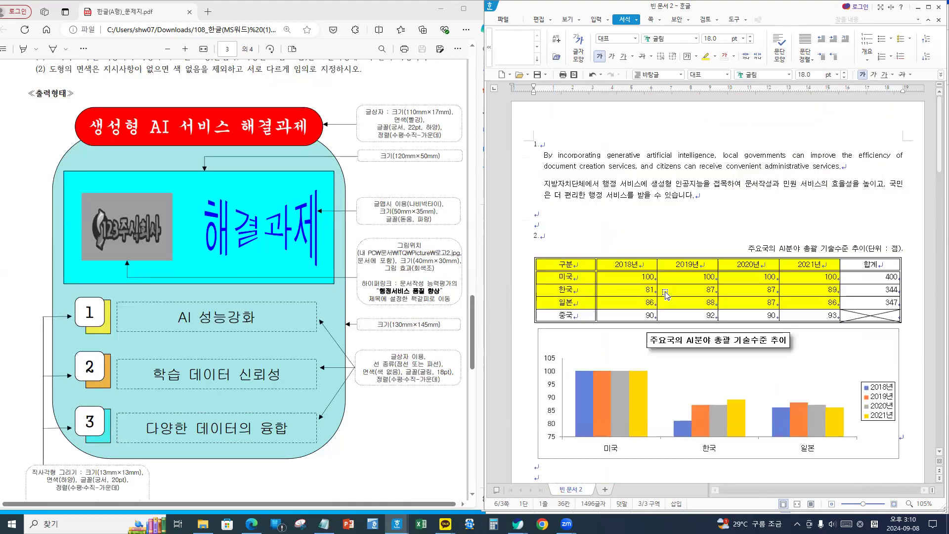
pyautogui.click(578, 183)
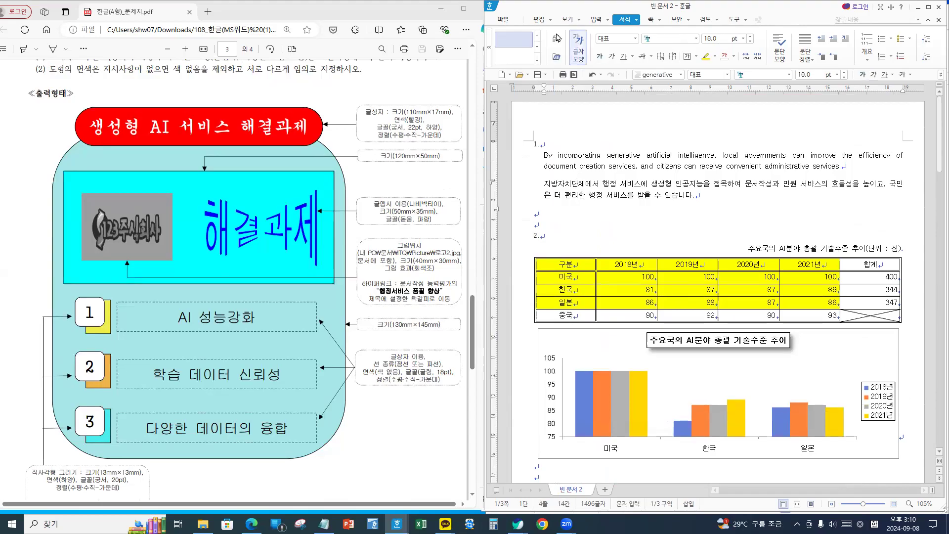
# - Start saving the document from the 파일 menu and go into the ITQ folder
pyautogui.click(501, 24)
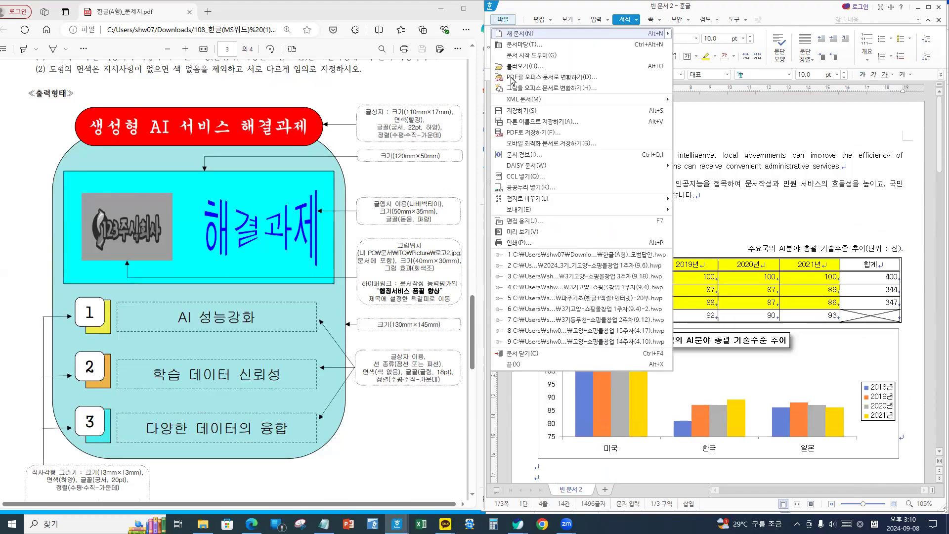
pyautogui.click(521, 113)
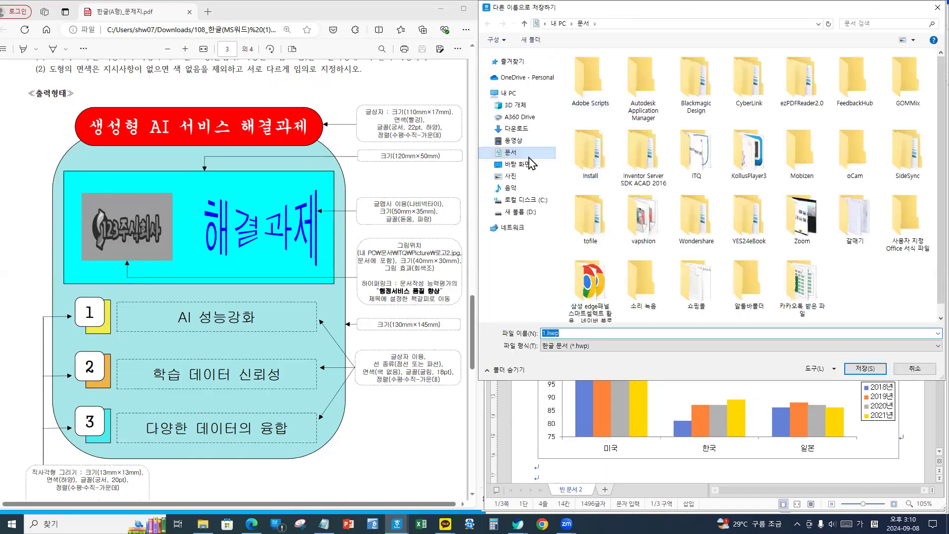
pyautogui.doubleClick(696, 158)
# - Replace the file name with 20240908 followed by the candidate's name
pyautogui.click(613, 333)
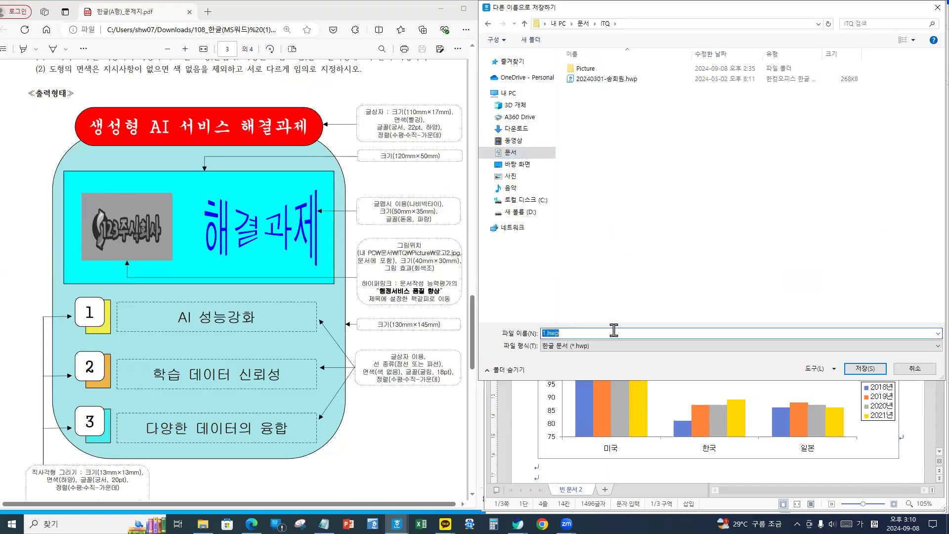
pyautogui.write('12345678-')
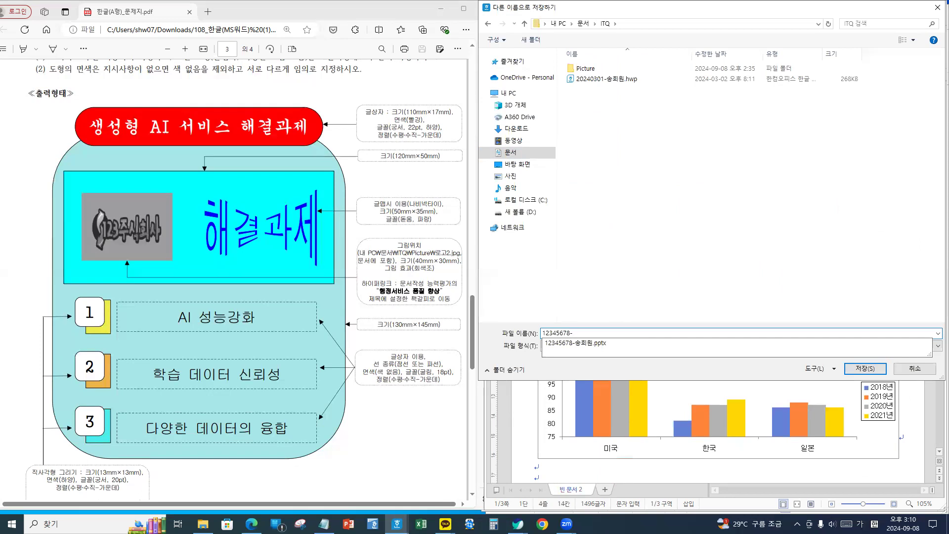
pyautogui.write('홍')
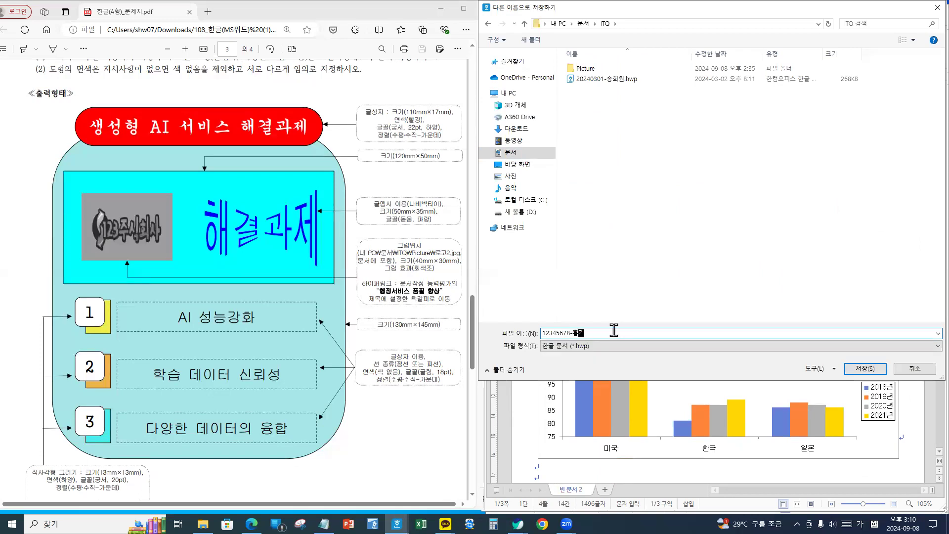
pyautogui.press('BackSpace')
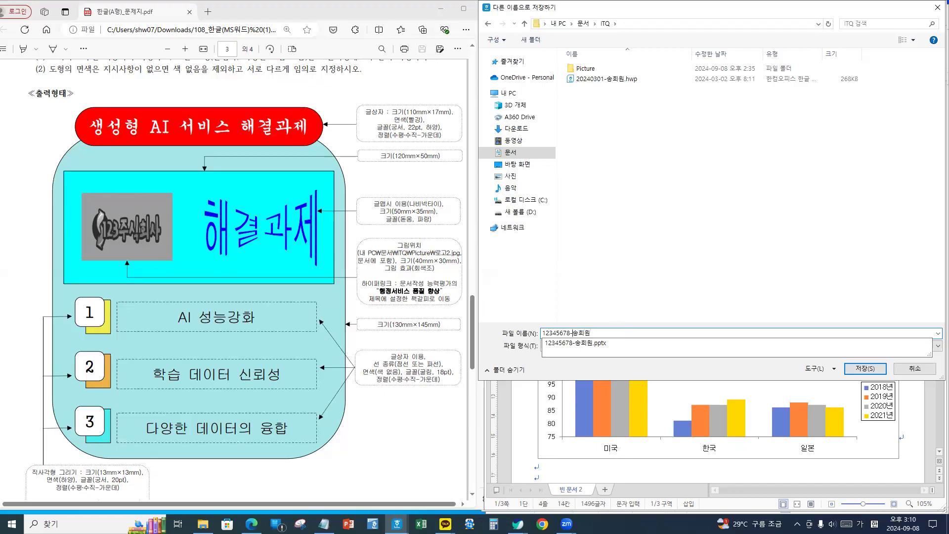
pyautogui.press('Home')
pyautogui.press('Delete')
pyautogui.press('Delete')
pyautogui.press('Delete')
pyautogui.press('Delete')
pyautogui.press('Delete')
pyautogui.press('Delete')
pyautogui.press('Delete')
pyautogui.press('Delete')
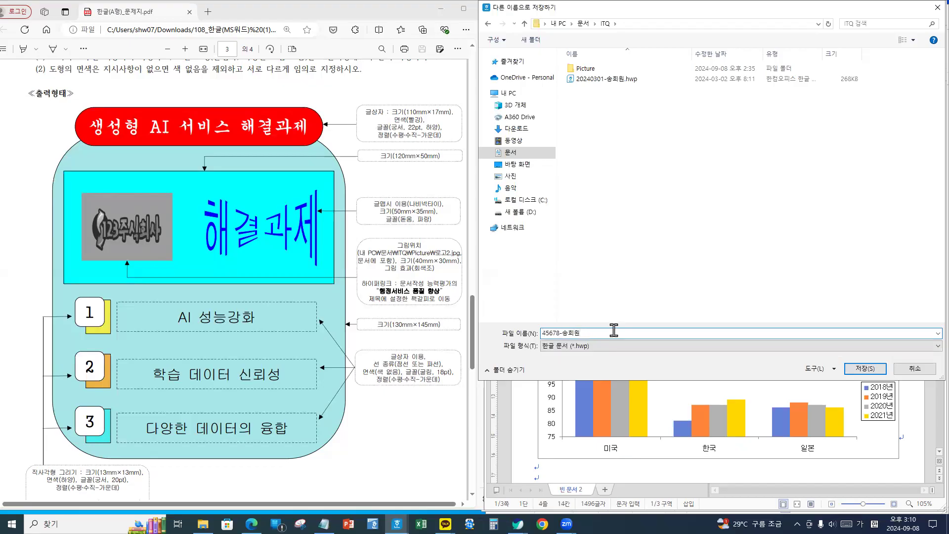
pyautogui.write('20240908')
# - Save the file under the new name and scroll through the saved document
pyautogui.click(866, 369)
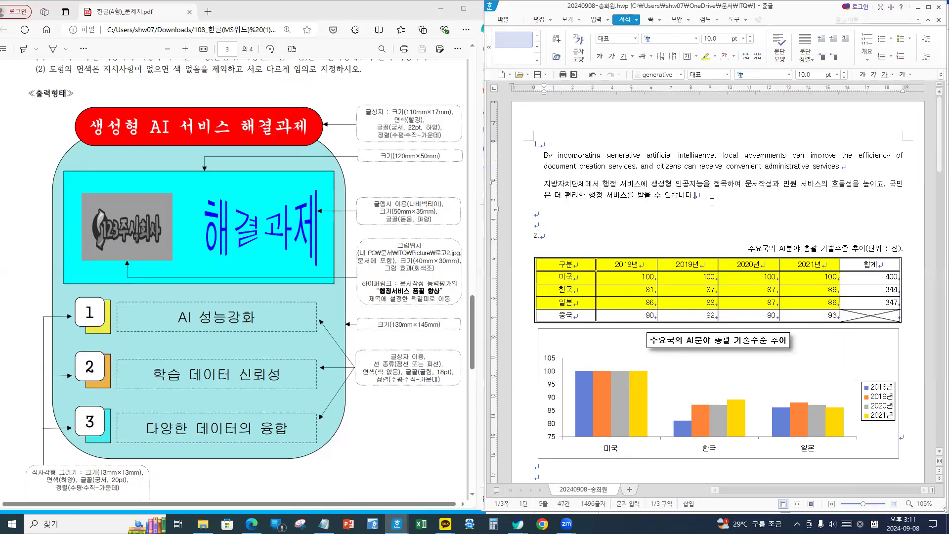
pyautogui.scroll(-4, 712, 198)
pyautogui.scroll(5, 692, 208)
pyautogui.scroll(-7, 683, 215)
pyautogui.scroll(-15, 682, 215)
pyautogui.scroll(-10, 695, 249)
pyautogui.scroll(1, 694, 249)
pyautogui.scroll(-1, 694, 248)
pyautogui.scroll(14, 693, 247)
pyautogui.scroll(15, 694, 246)
# - Check the empty paragraph, the sentence end and item 1 on the first page
pyautogui.click(669, 209)
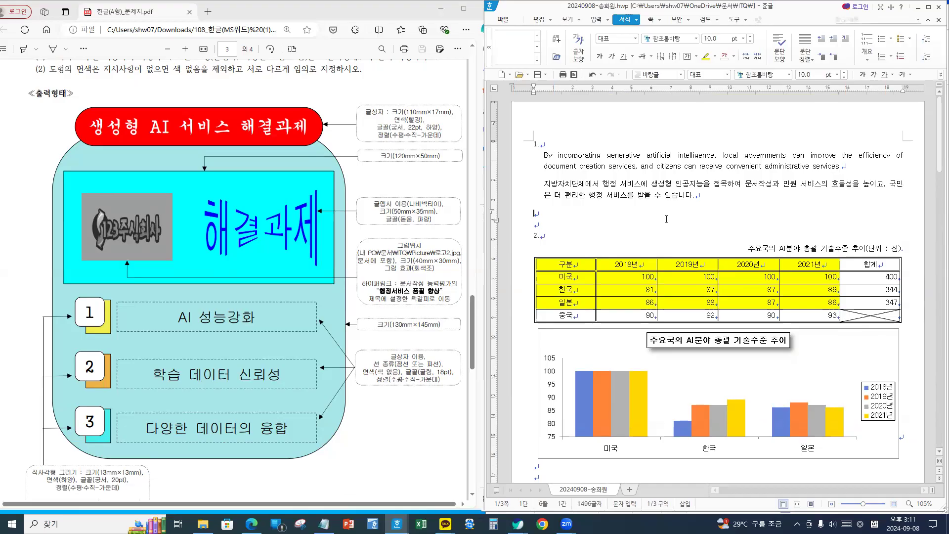
pyautogui.click(728, 199)
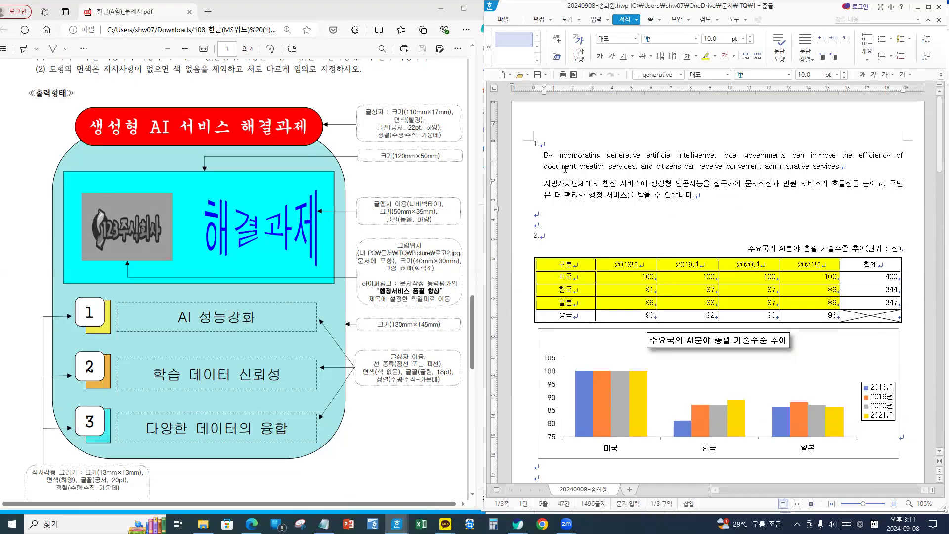
pyautogui.click(540, 144)
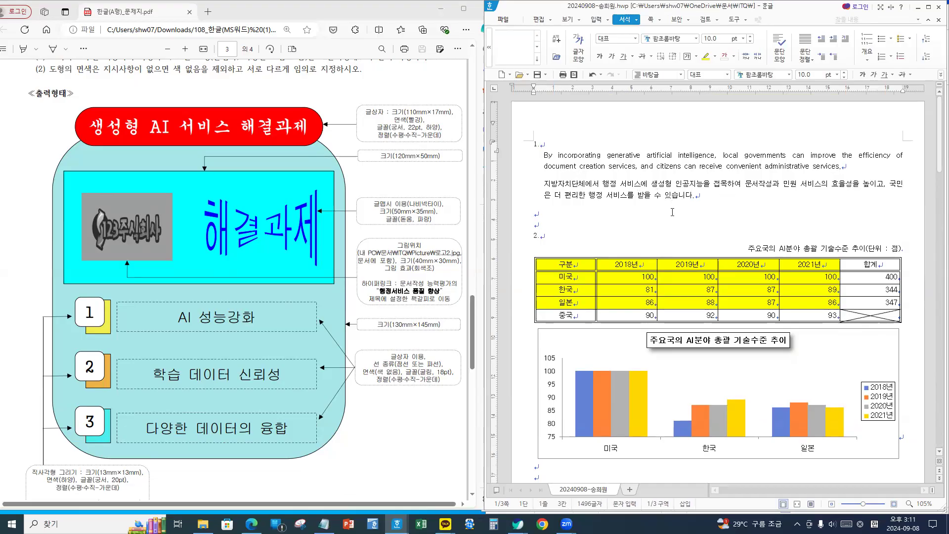
# - Check the 지자체별 AI 서비스 title, footnote and bulleted item formatting, then return to the English sentence
pyautogui.scroll(-15, 682, 247)
pyautogui.scroll(-10, 694, 288)
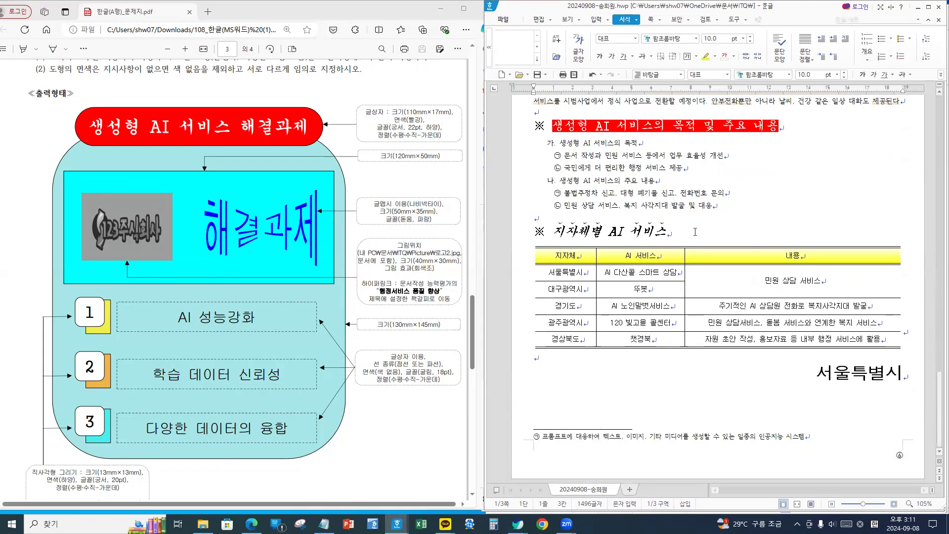
pyautogui.click(695, 232)
pyautogui.click(834, 439)
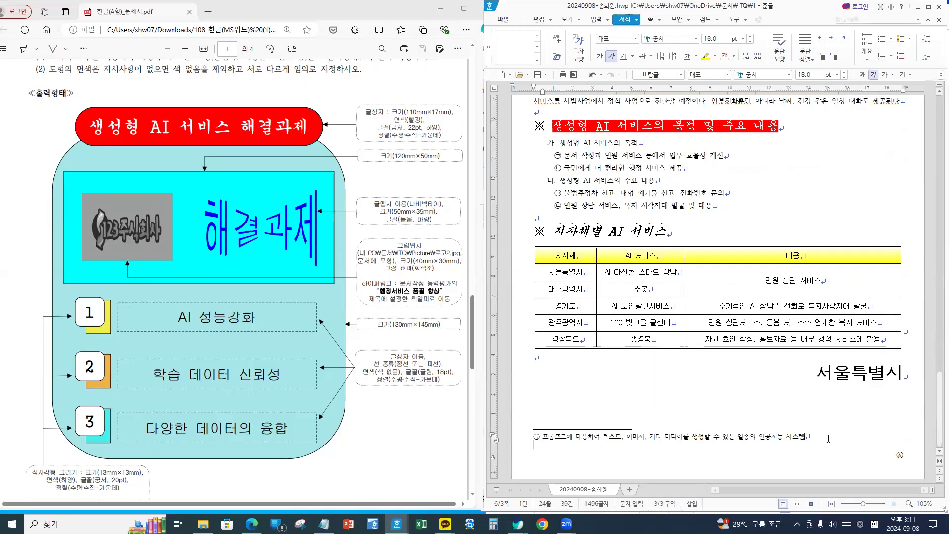
pyautogui.click(797, 130)
pyautogui.click(723, 156)
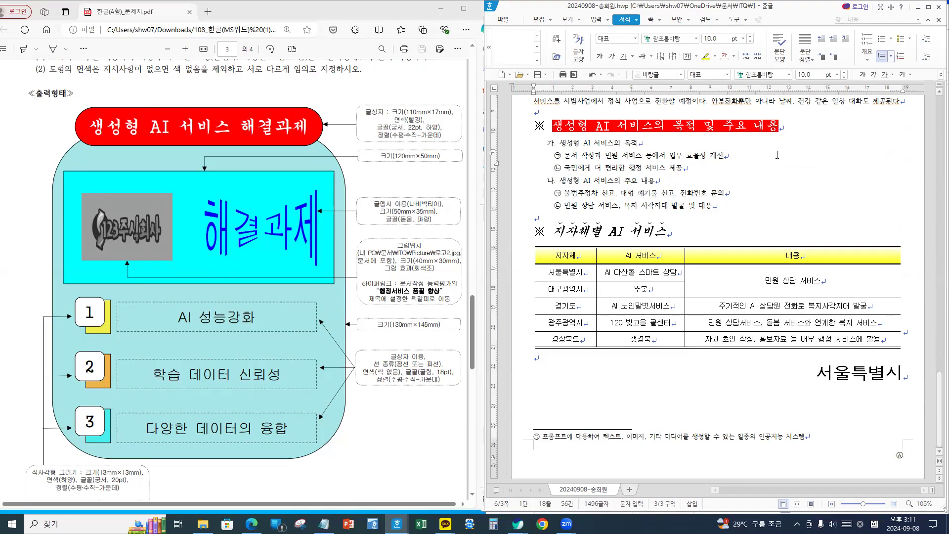
pyautogui.scroll(20, 777, 155)
pyautogui.scroll(15, 776, 154)
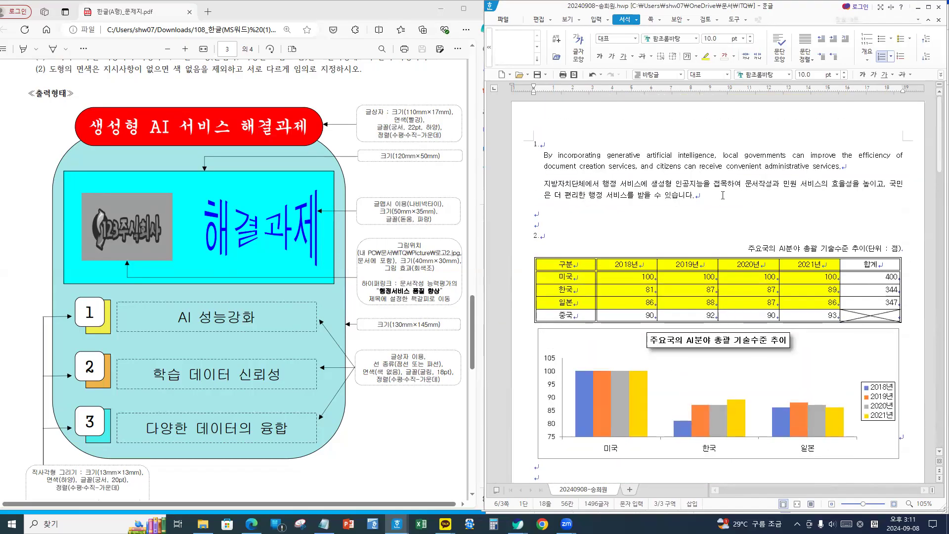
pyautogui.click(871, 163)
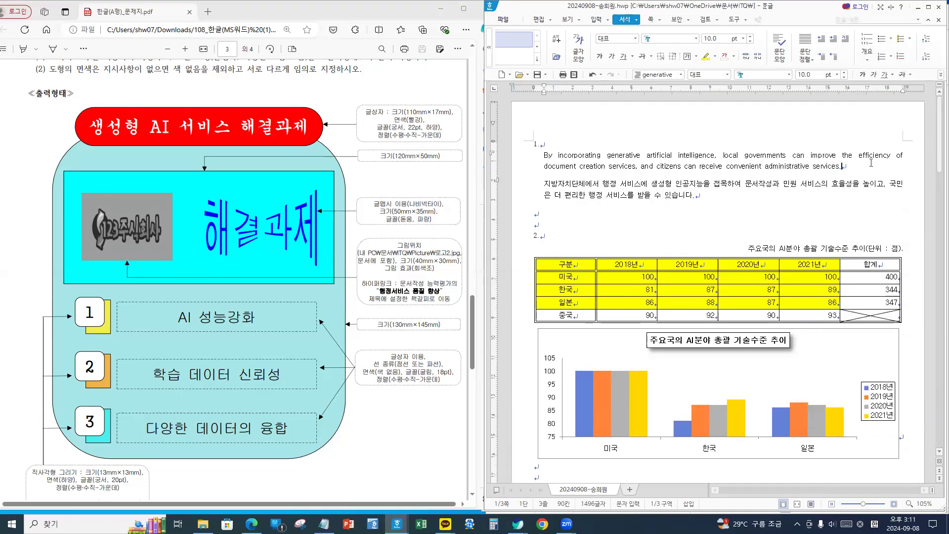